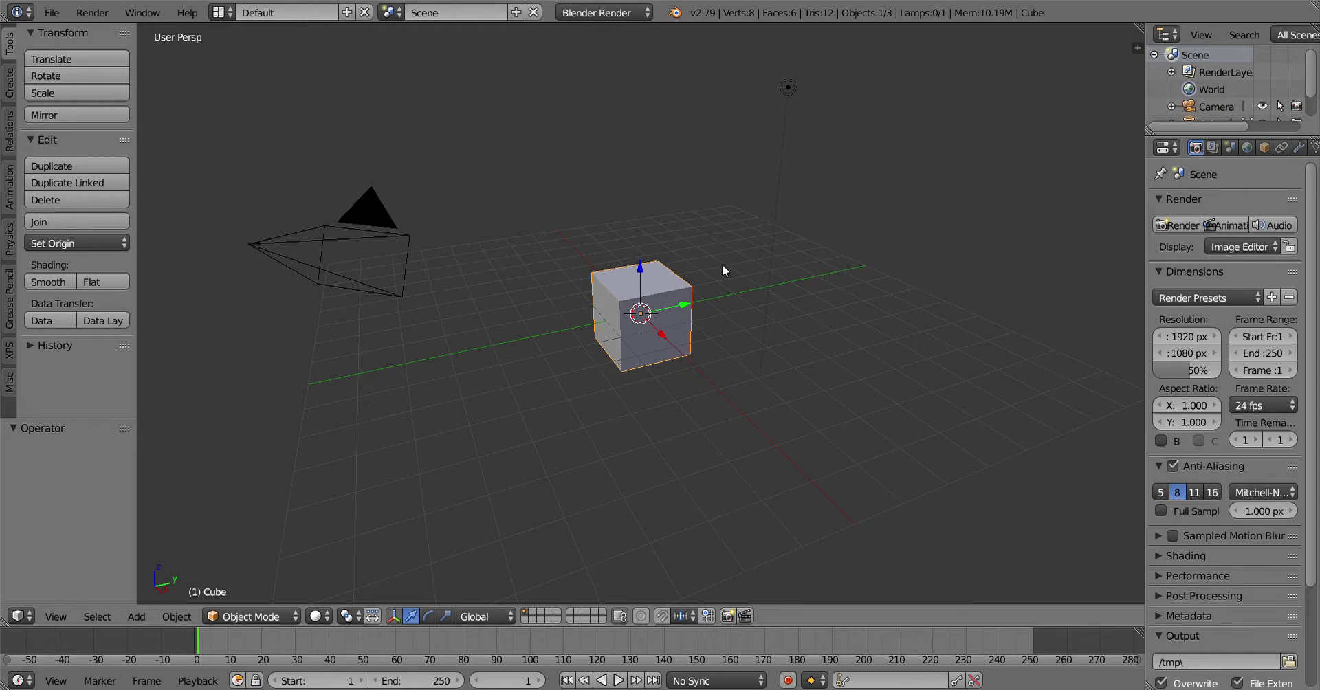
{"action": "middle_click_drag", "start_coordinate": [722, 271], "coordinate": [761, 320]}
{"action": "scroll", "coordinate": [761, 321], "scroll_direction": "up", "scroll_amount": 3}
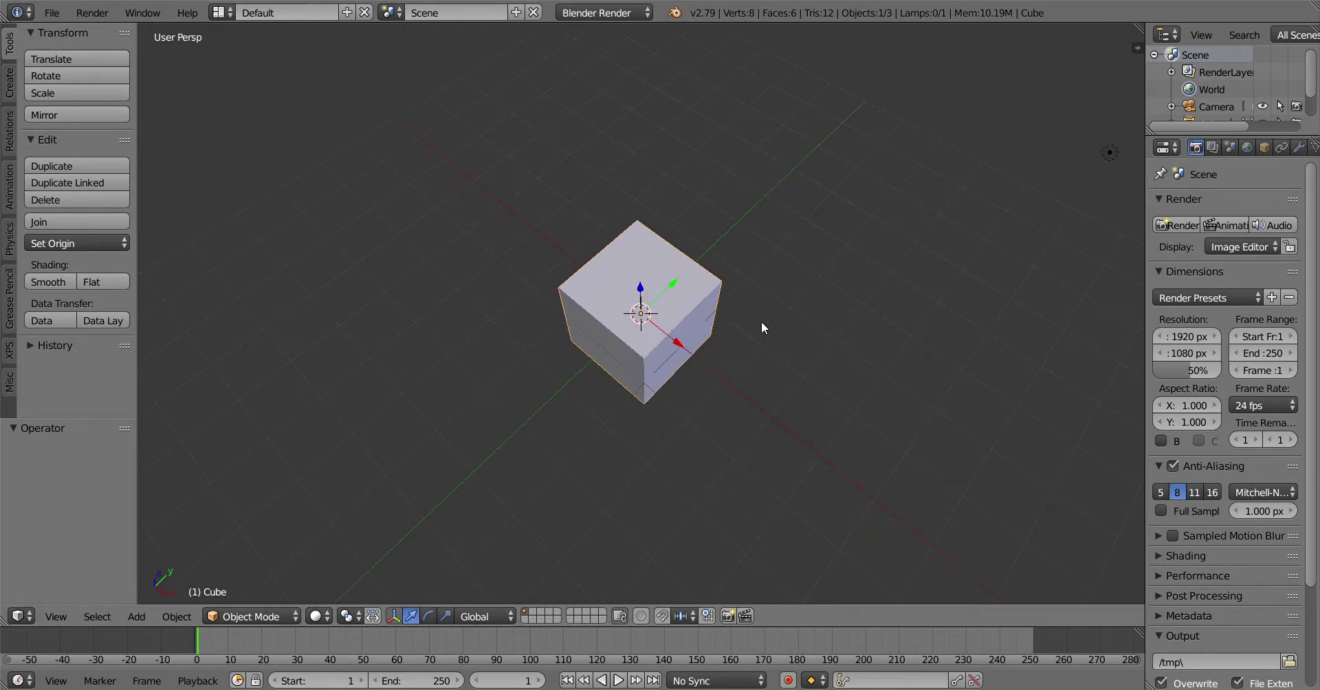
{"action": "scroll", "coordinate": [761, 321], "scroll_direction": "down", "scroll_amount": 2}
{"action": "middle_click_drag", "start_coordinate": [801, 345], "coordinate": [784, 303]}
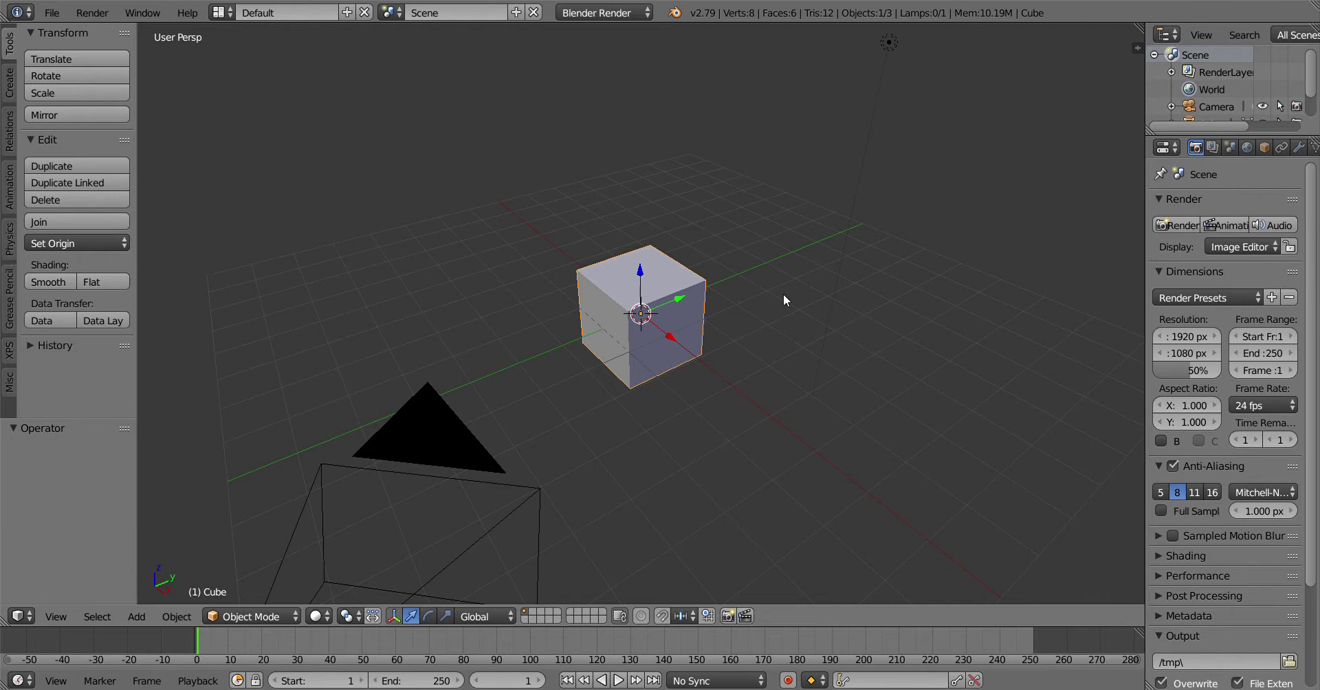
Delete the default cube from the scene
{"action": "middle_click_drag", "start_coordinate": [794, 264], "coordinate": [695, 326]}
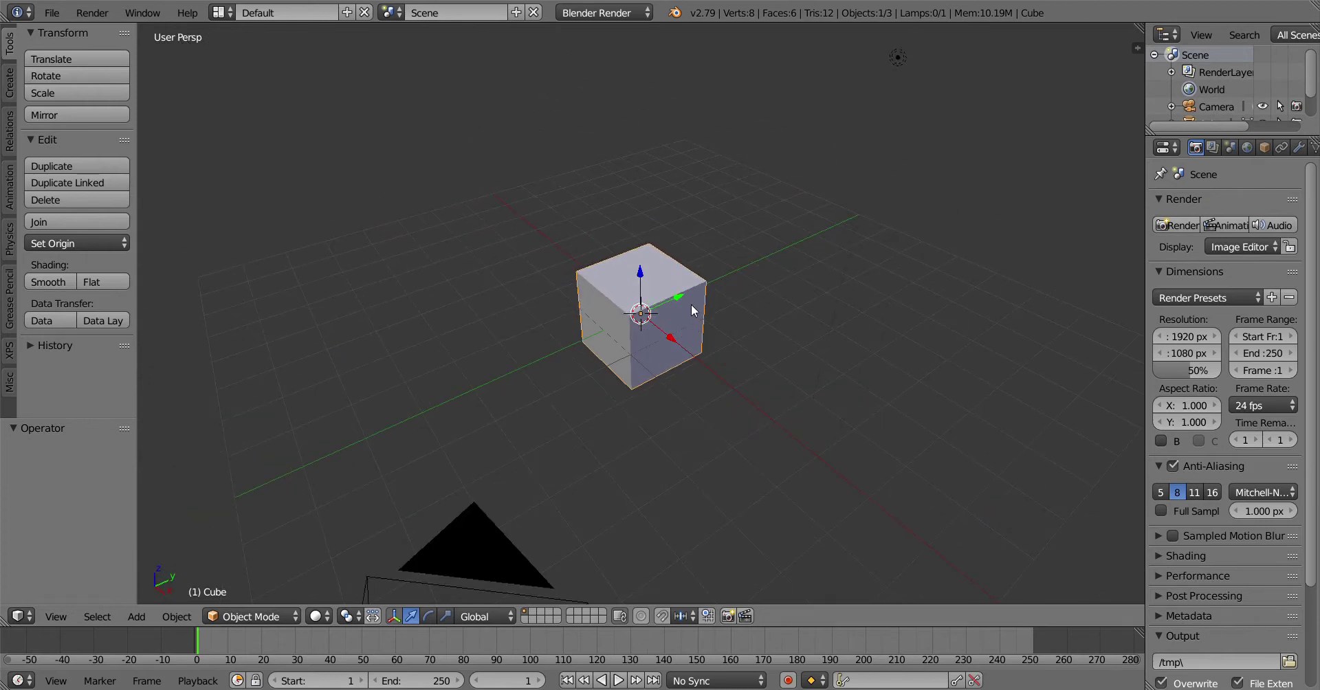
{"action": "key", "text": "x"}
{"action": "left_click", "coordinate": [692, 308]}
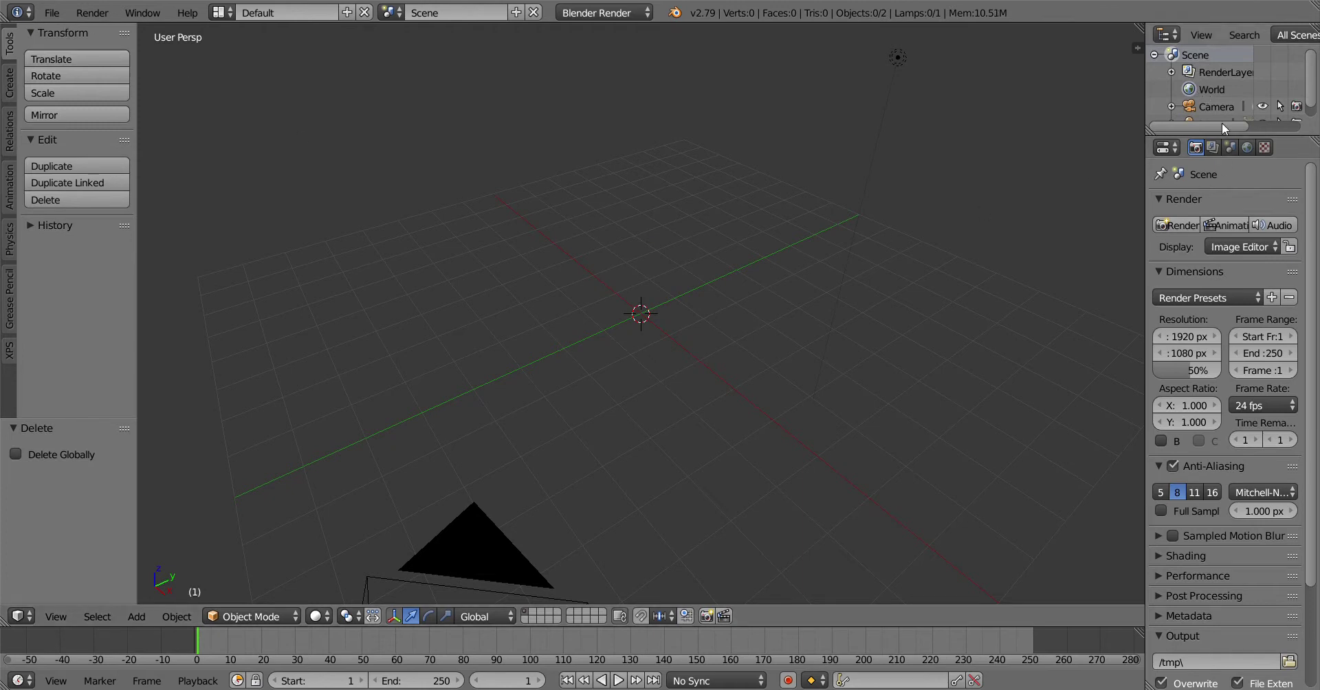
Enlarge the Outliner area and change the scene's lamp to the Hemi type
{"action": "left_click_drag", "start_coordinate": [1241, 135], "coordinate": [1240, 210]}
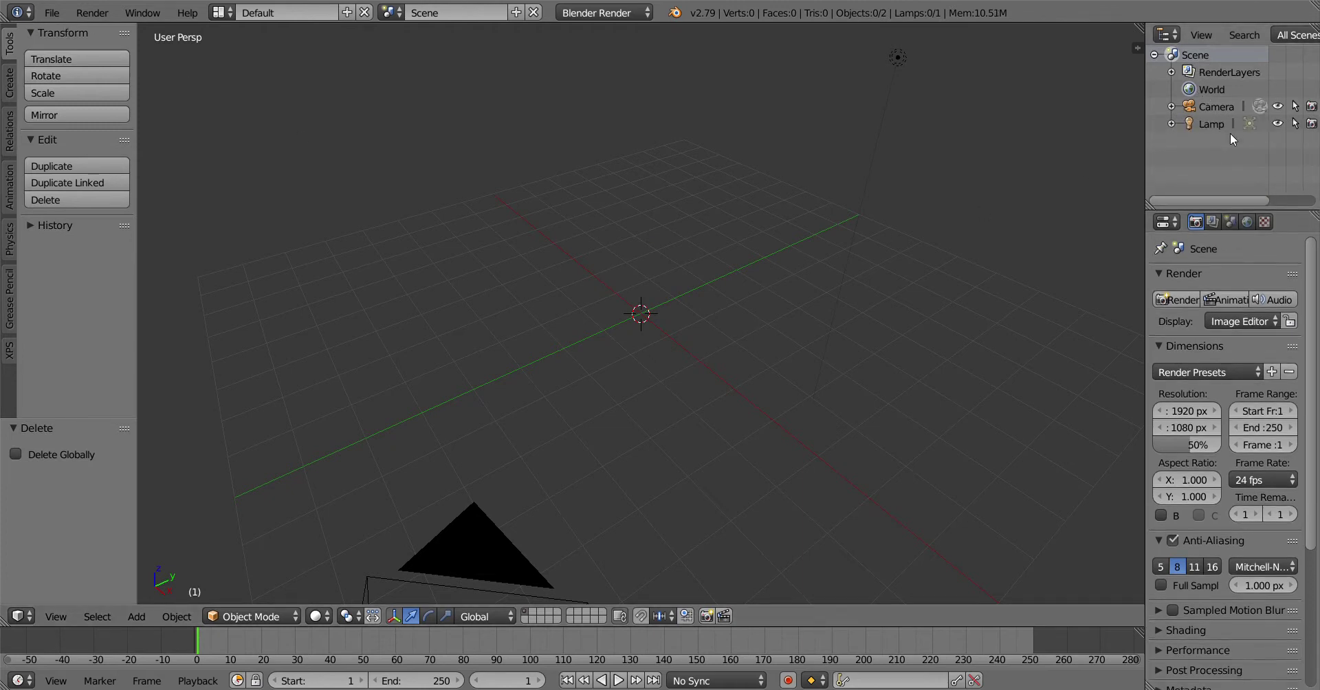
{"action": "left_click", "coordinate": [1220, 123]}
{"action": "left_click", "coordinate": [1299, 221]}
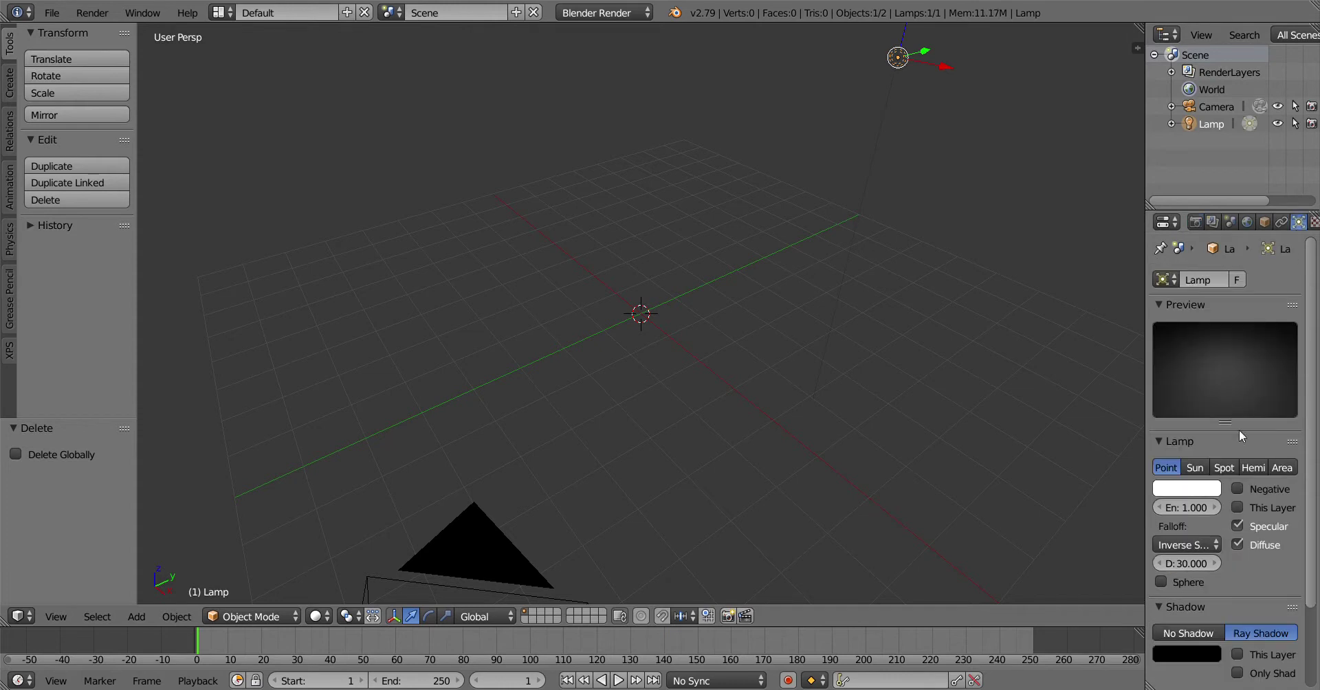
{"action": "left_click", "coordinate": [1254, 467]}
Set the viewport's shading material mode to GLSL
{"action": "key", "text": "n"}
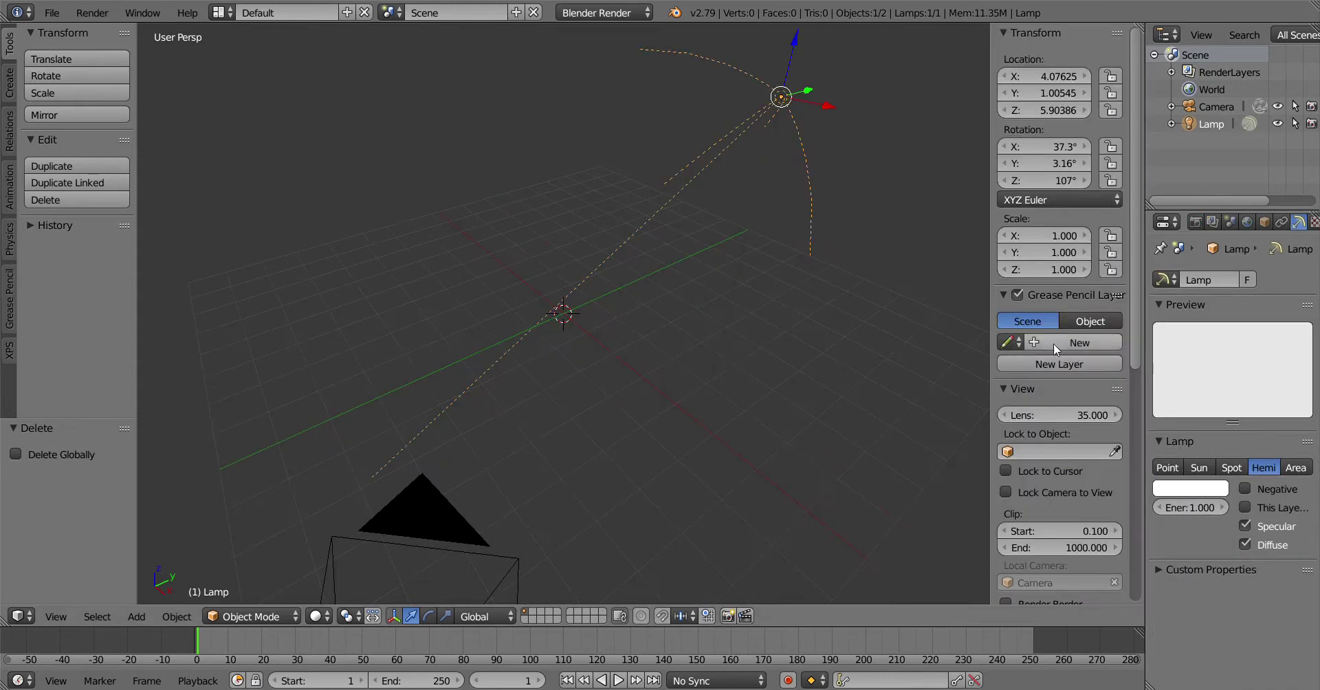
{"action": "scroll", "coordinate": [1084, 395], "scroll_direction": "down", "scroll_amount": 12}
{"action": "left_click", "coordinate": [1068, 471]}
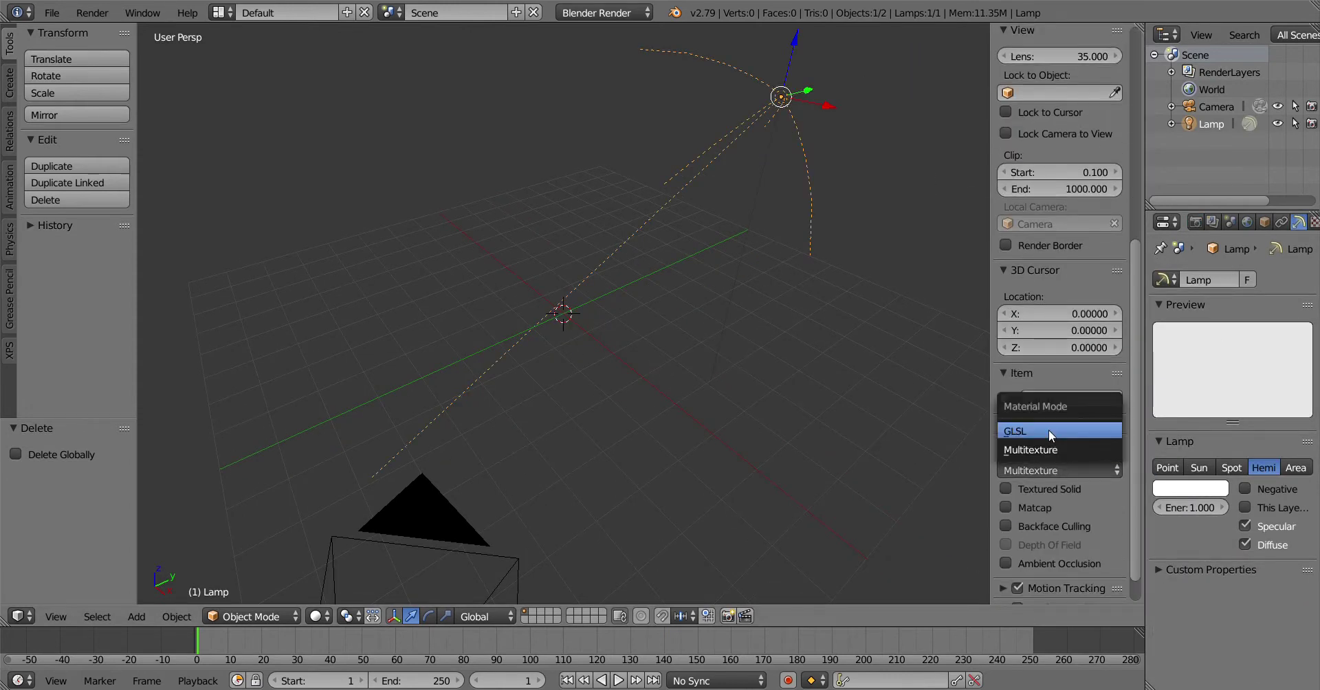
{"action": "left_click", "coordinate": [1049, 431]}
{"action": "key", "text": "n"}
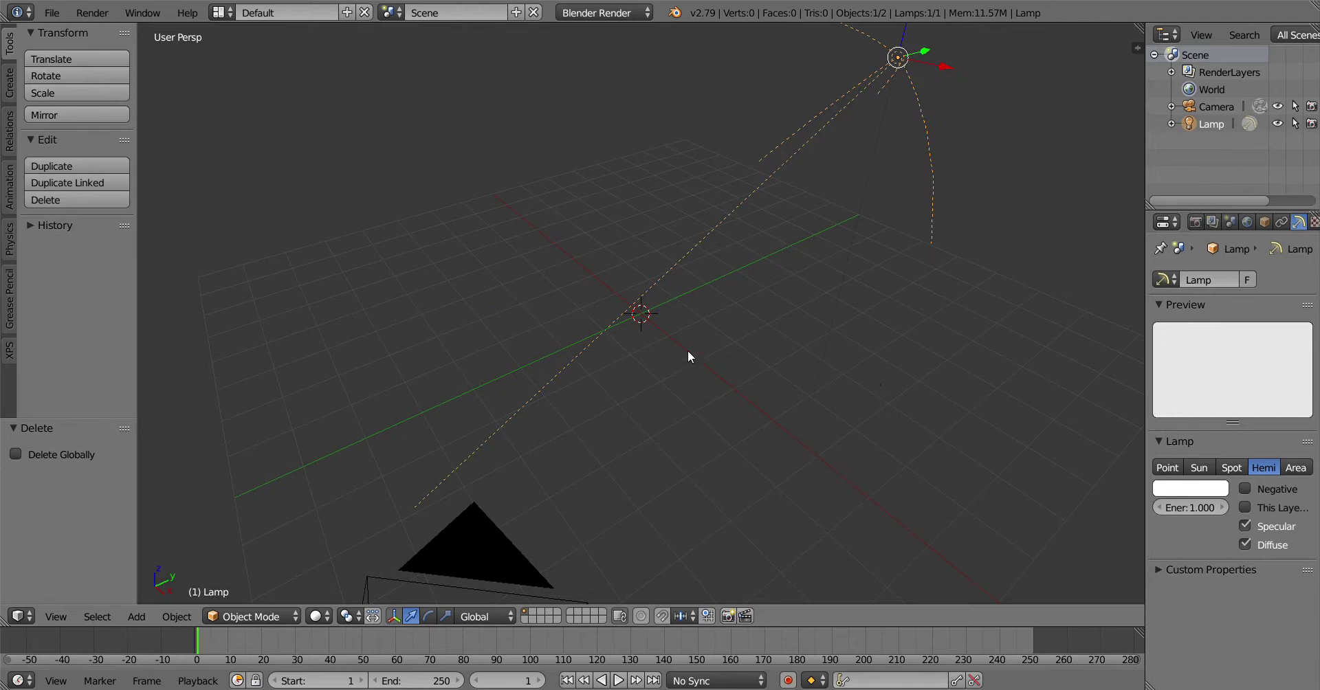
Try to import the DirectX file lazorLoyraC.x from the guest_lazor character's Mesh1 folder
{"action": "left_click", "coordinate": [54, 13]}
{"action": "mouse_move", "coordinate": [110, 344]}
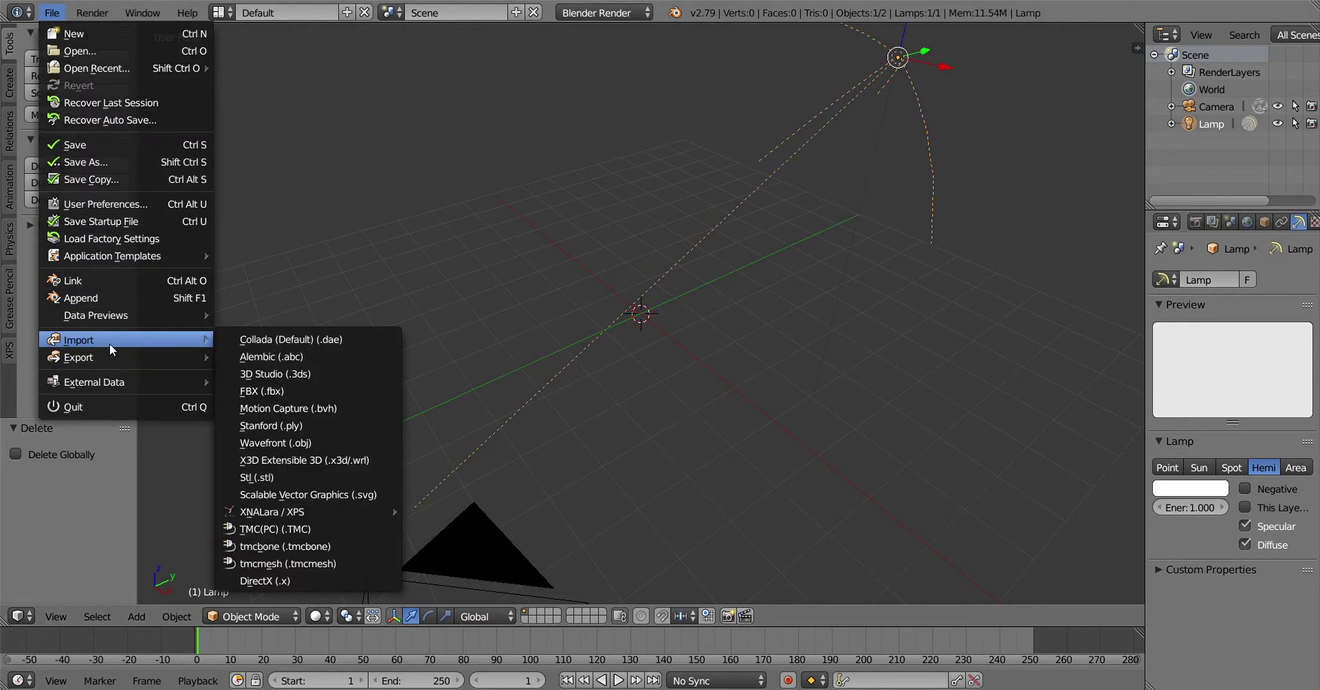
{"action": "left_click", "coordinate": [274, 581]}
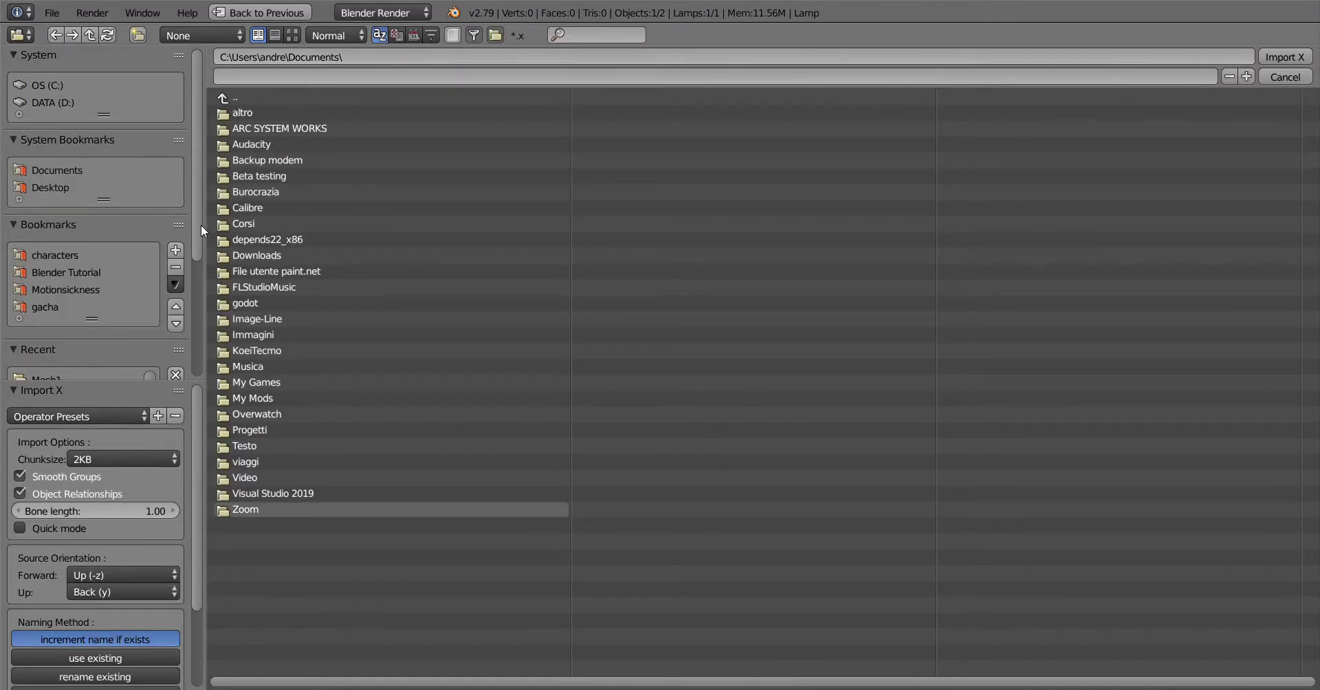
{"action": "scroll", "coordinate": [200, 291], "scroll_direction": "down", "scroll_amount": 5}
{"action": "left_click", "coordinate": [68, 289]}
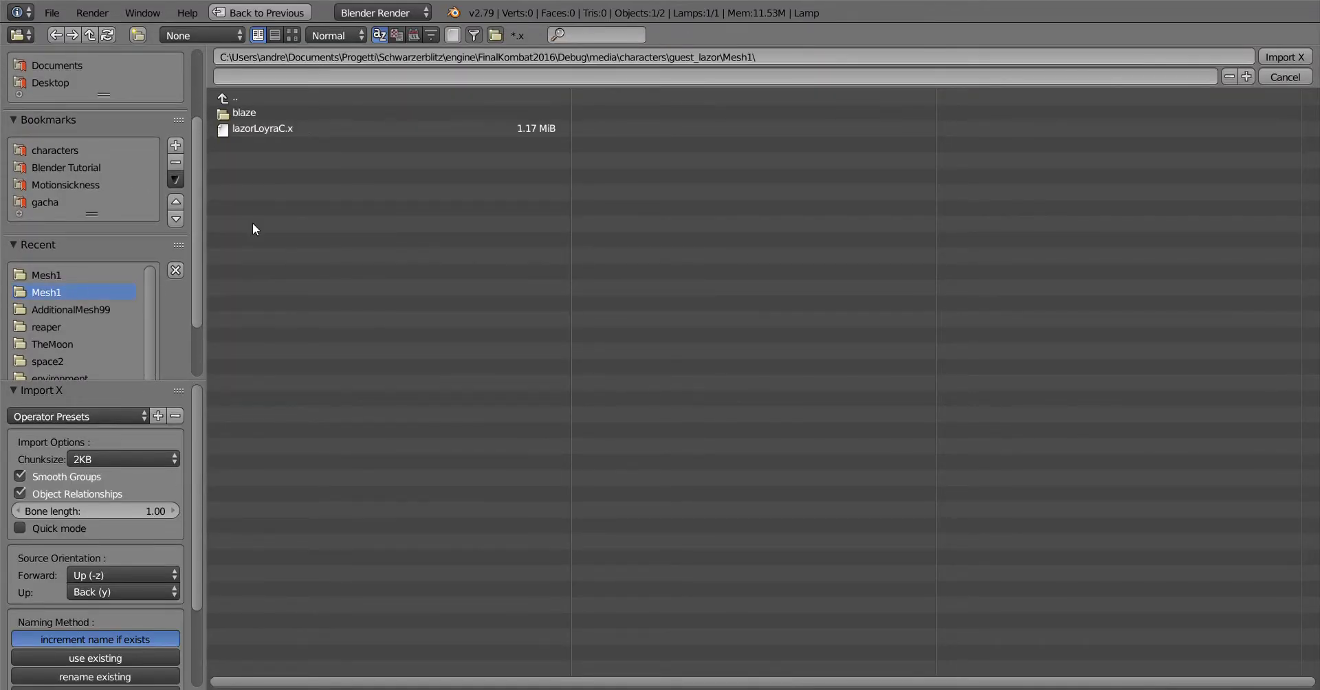
{"action": "left_click", "coordinate": [279, 128]}
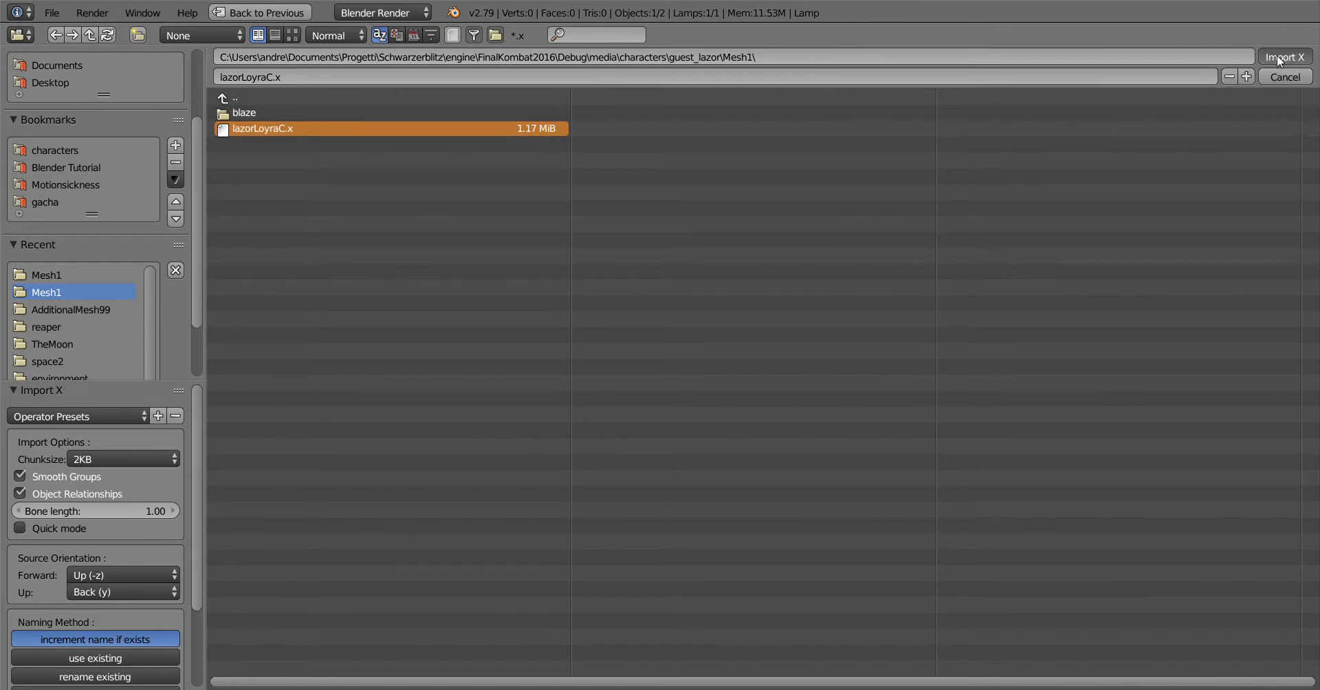
{"action": "left_click", "coordinate": [1278, 57]}
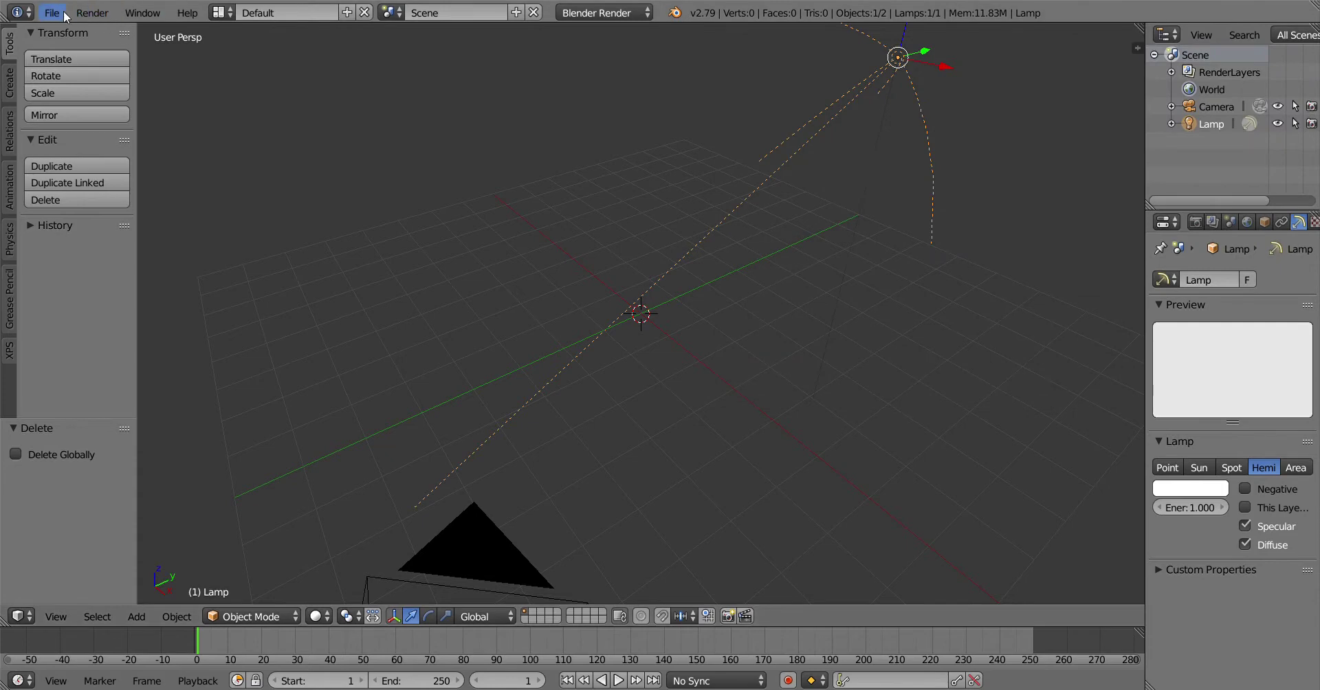
Import lazorLoyraC.x into the scene as a DirectX model
{"action": "left_click", "coordinate": [62, 12]}
{"action": "mouse_move", "coordinate": [153, 337]}
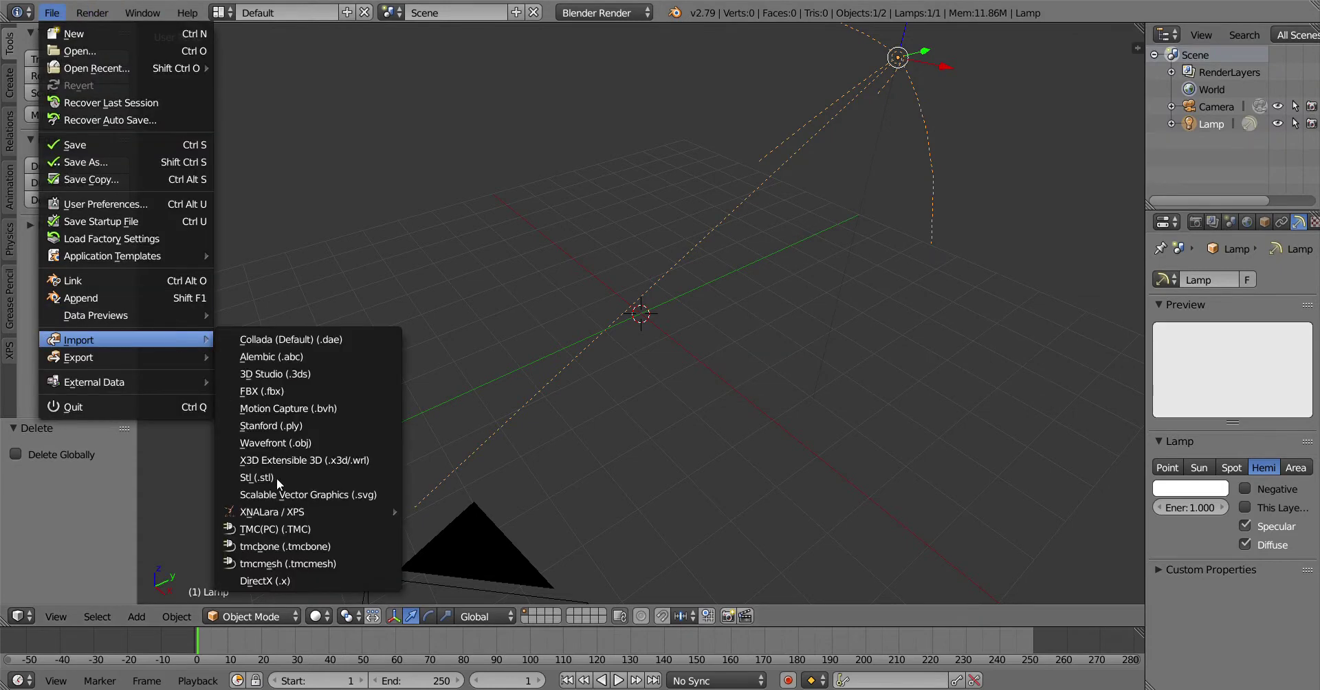
{"action": "left_click", "coordinate": [278, 582]}
{"action": "left_click", "coordinate": [254, 129]}
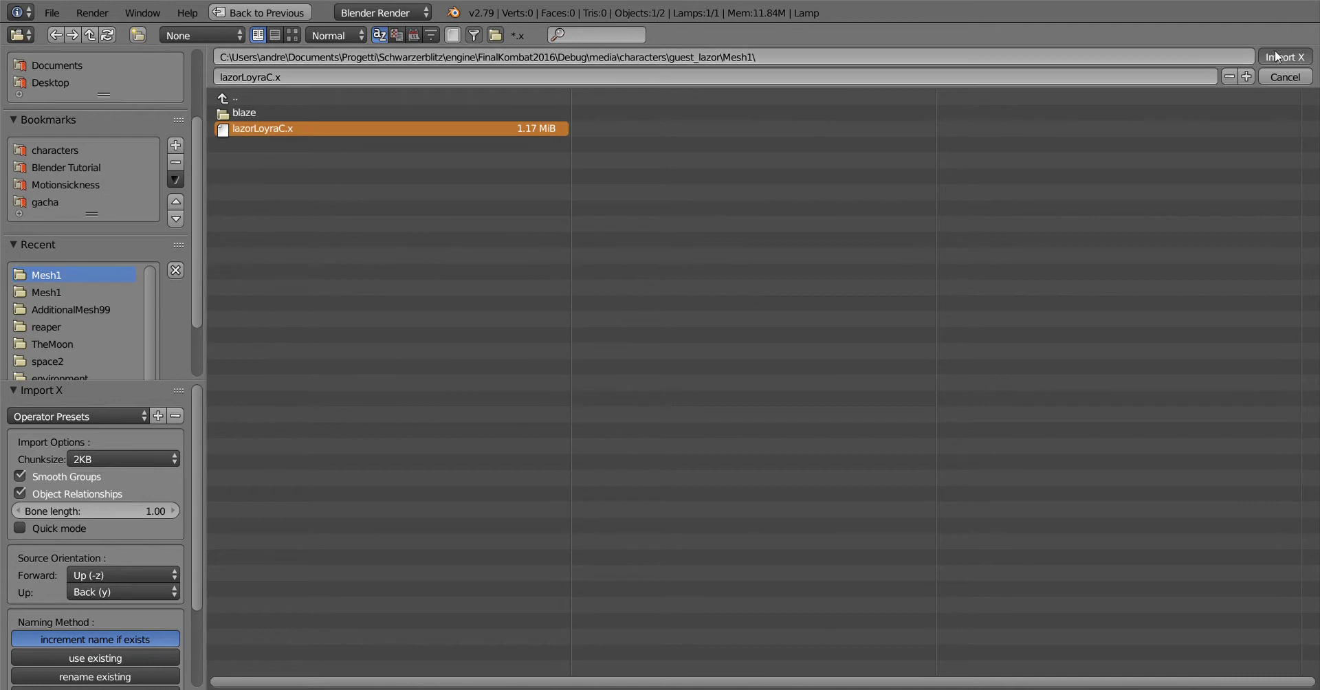
{"action": "key", "text": "Return"}
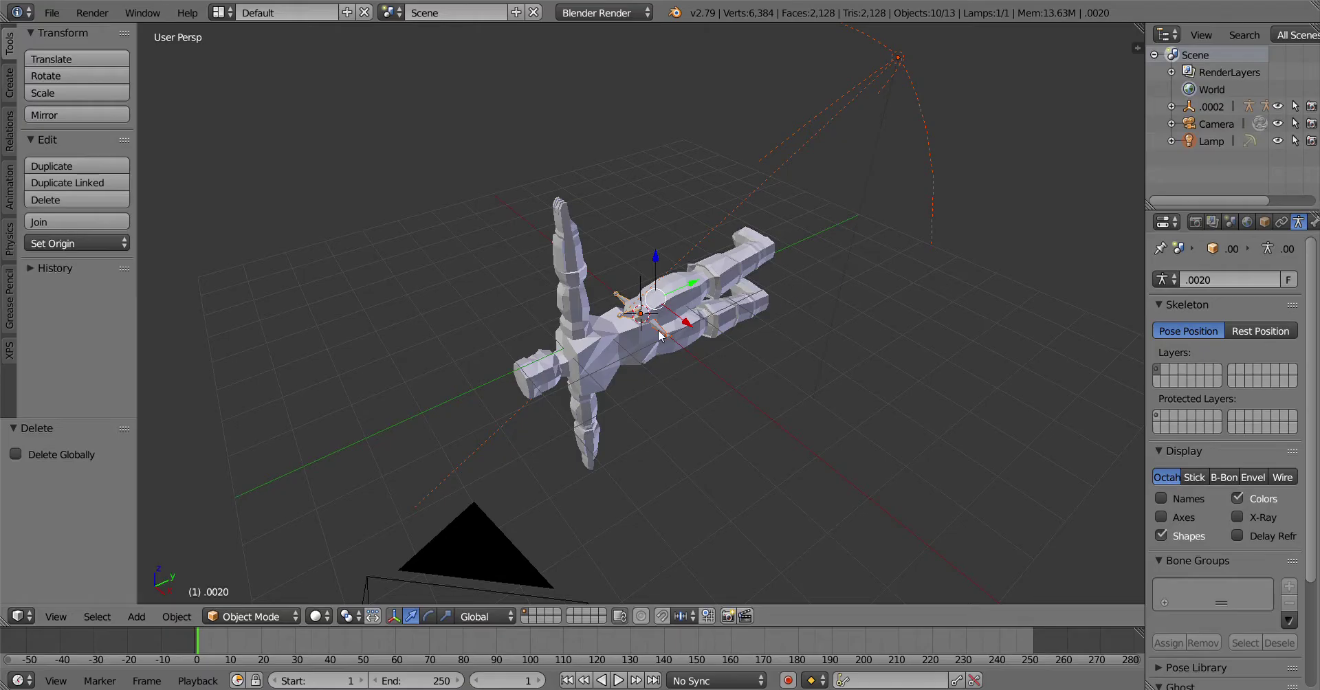
Try to move the small armature at the imported character's hips
{"action": "middle_click_drag", "start_coordinate": [658, 335], "coordinate": [828, 295]}
{"action": "scroll", "coordinate": [744, 242], "scroll_direction": "down", "scroll_amount": 3}
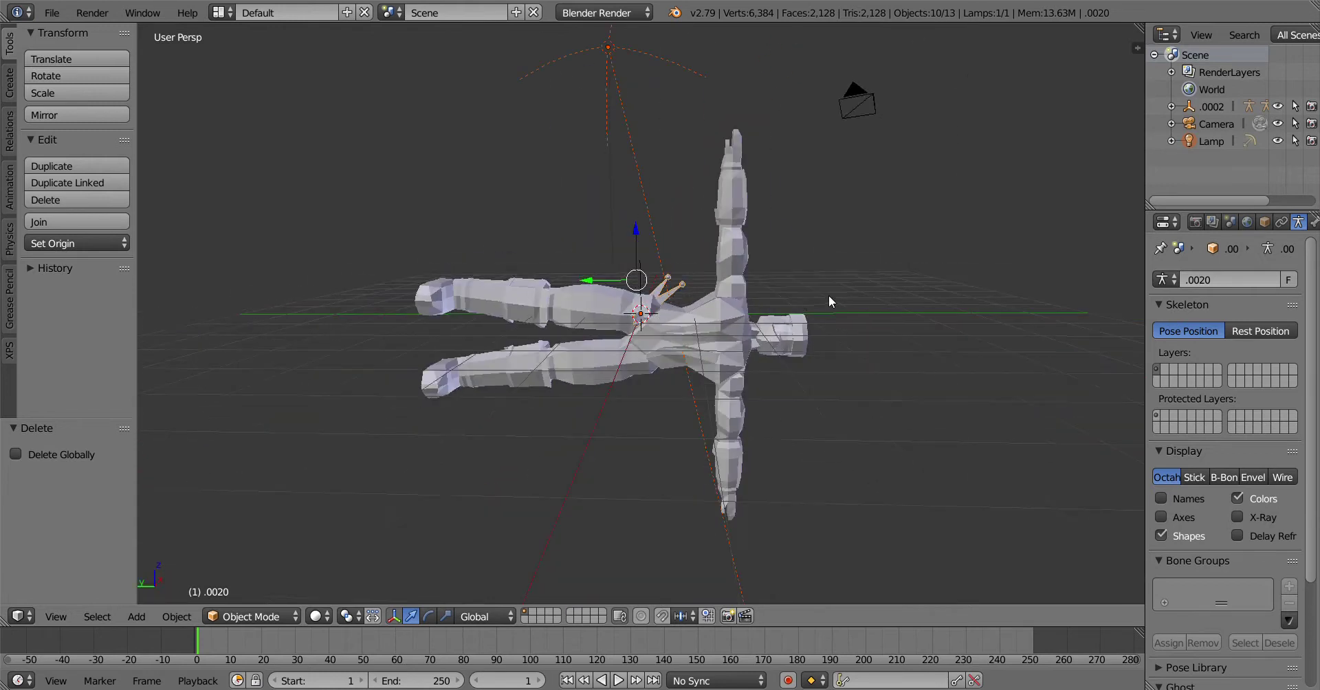
{"action": "scroll", "coordinate": [713, 290], "scroll_direction": "up", "scroll_amount": 5}
{"action": "right_click", "coordinate": [712, 268]}
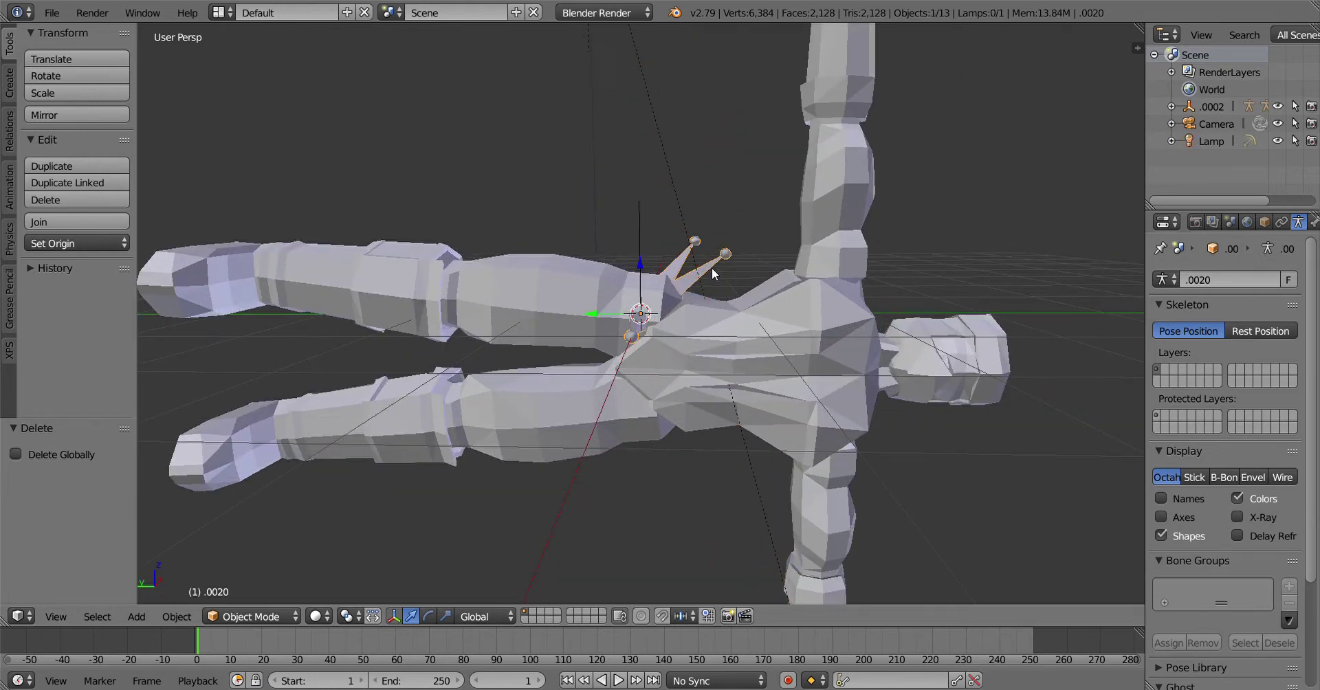
{"action": "key", "text": "g"}
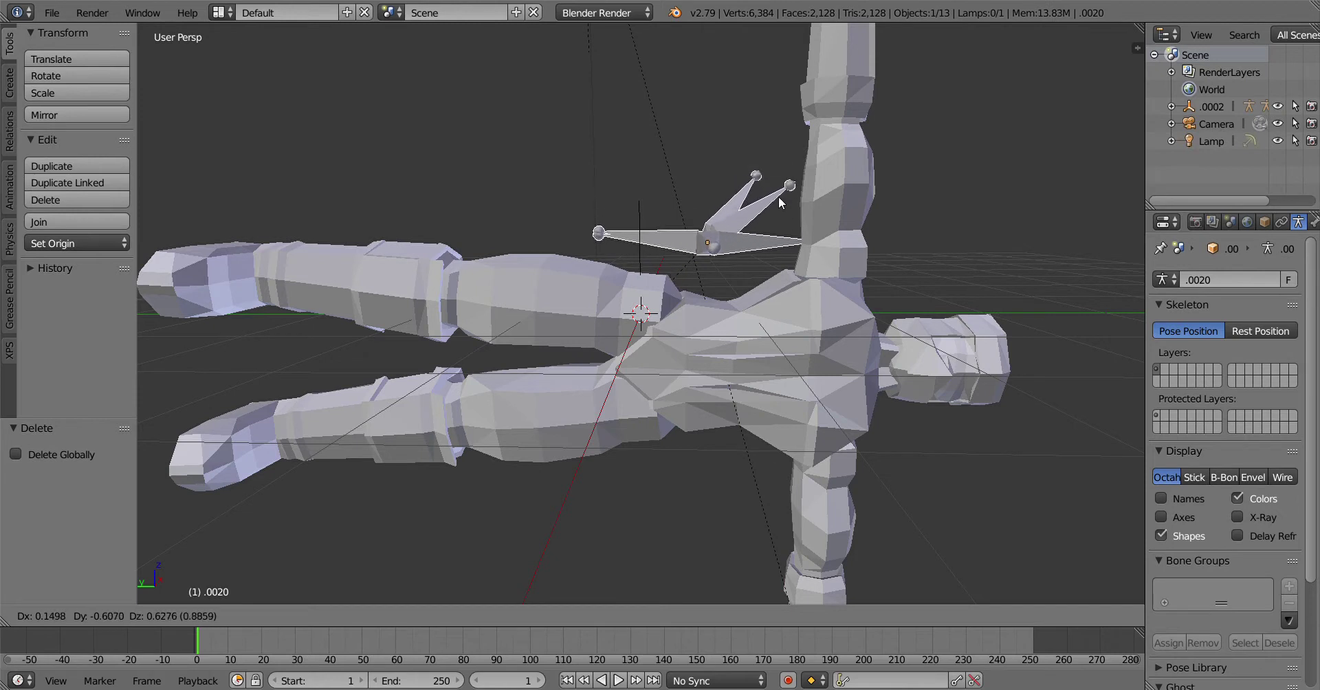
{"action": "right_click", "coordinate": [779, 197]}
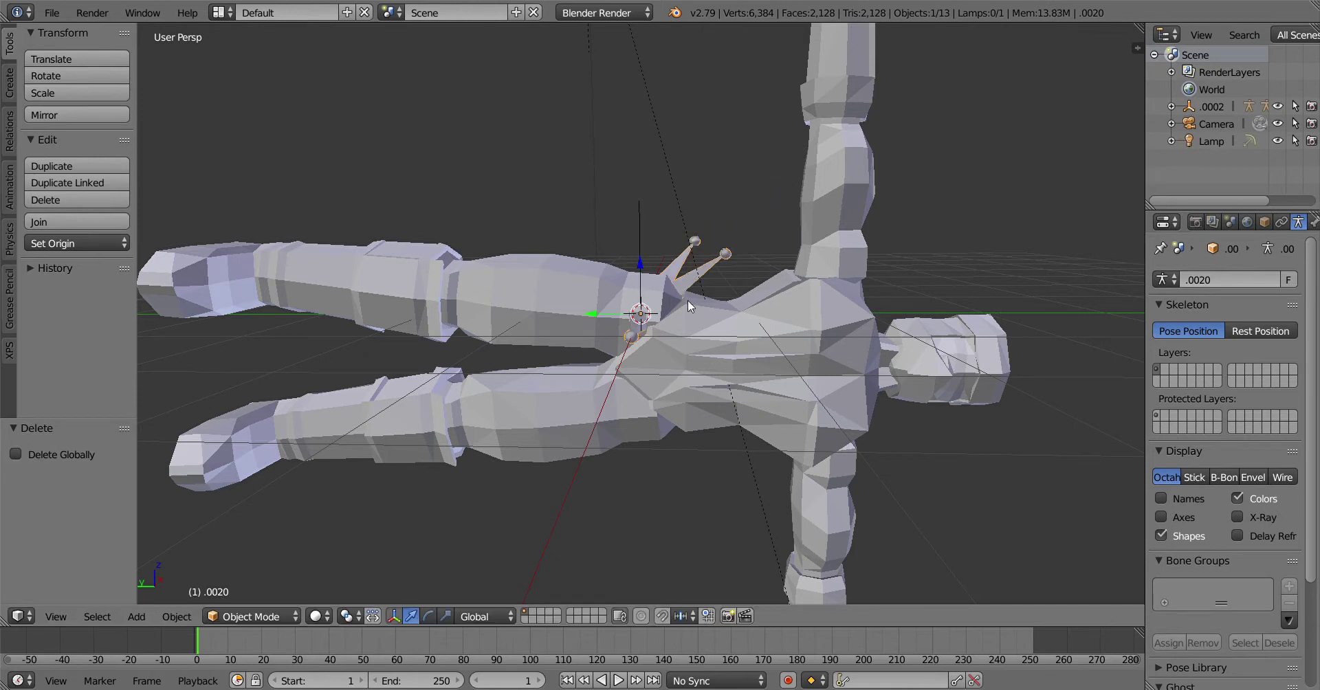
Test moving and rotating individual bones of the hip armature in Pose Mode, and return to Object Mode
{"action": "left_click", "coordinate": [300, 603]}
{"action": "left_click", "coordinate": [237, 554]}
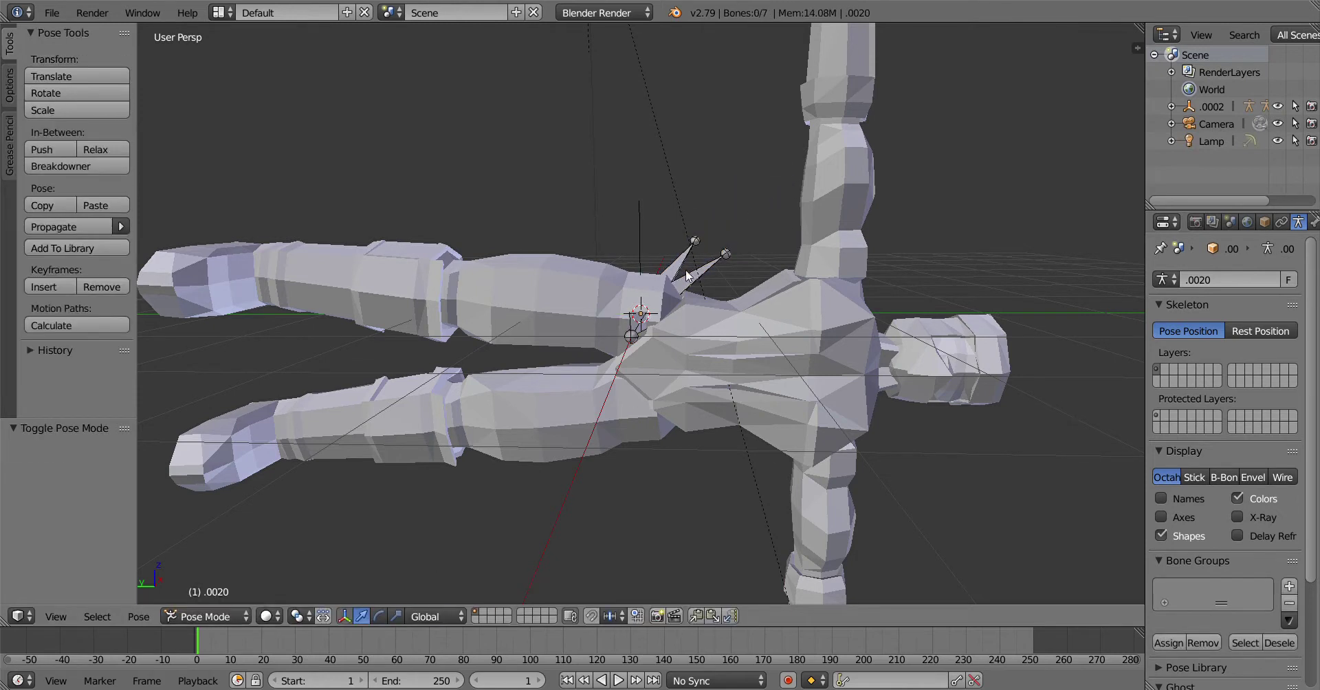
{"action": "right_click", "coordinate": [695, 274]}
{"action": "key", "text": "r"}
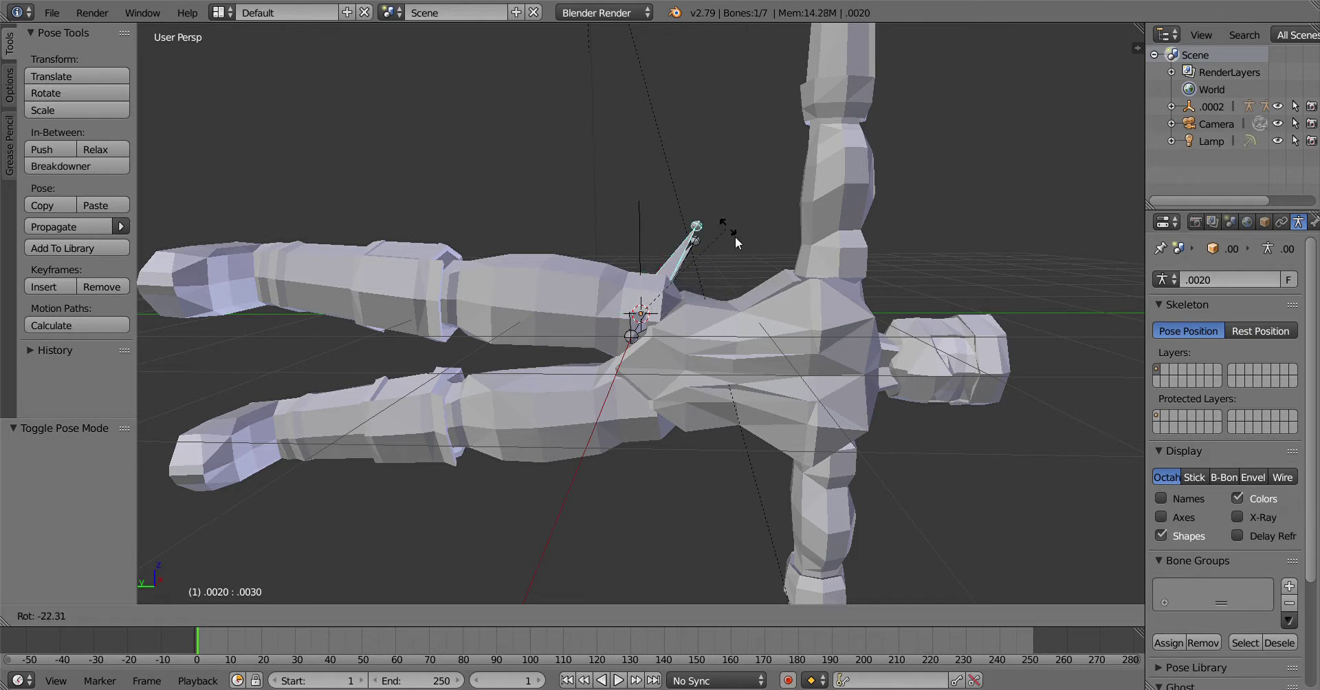
{"action": "left_click", "coordinate": [715, 271]}
{"action": "key", "text": "r"}
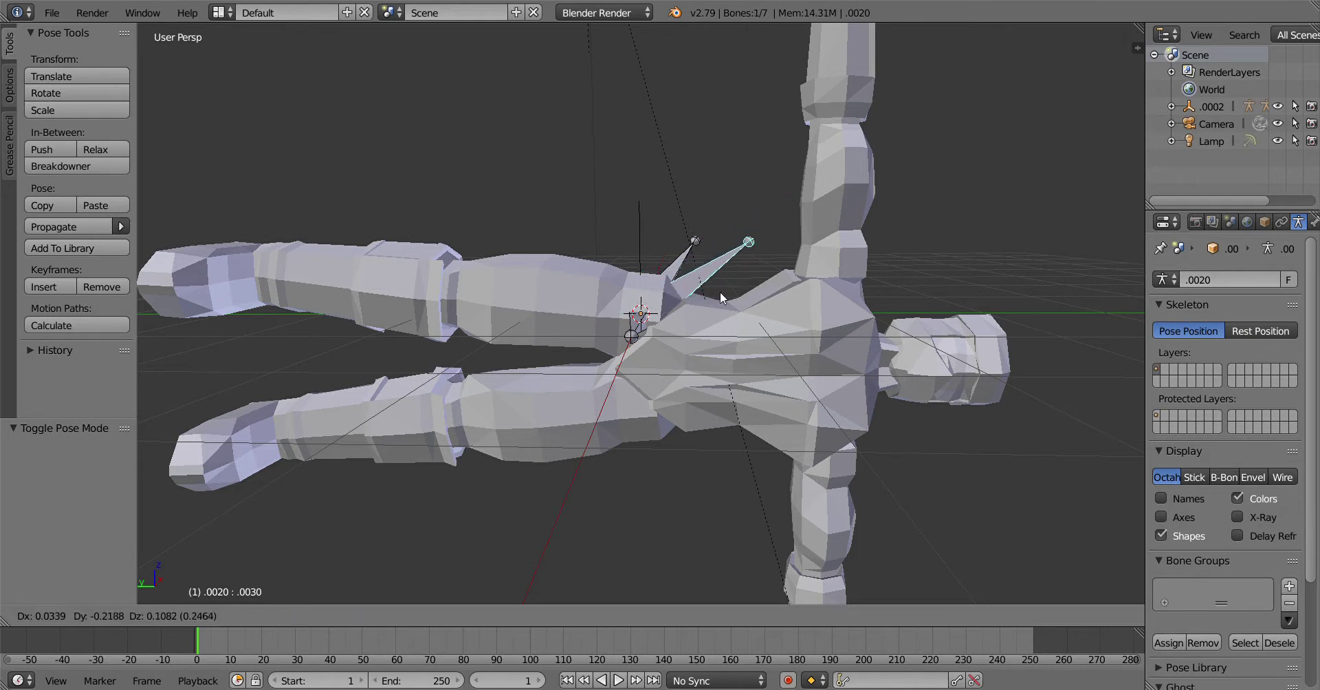
{"action": "left_click", "coordinate": [683, 295]}
{"action": "right_click", "coordinate": [687, 251]}
{"action": "key", "text": "r"}
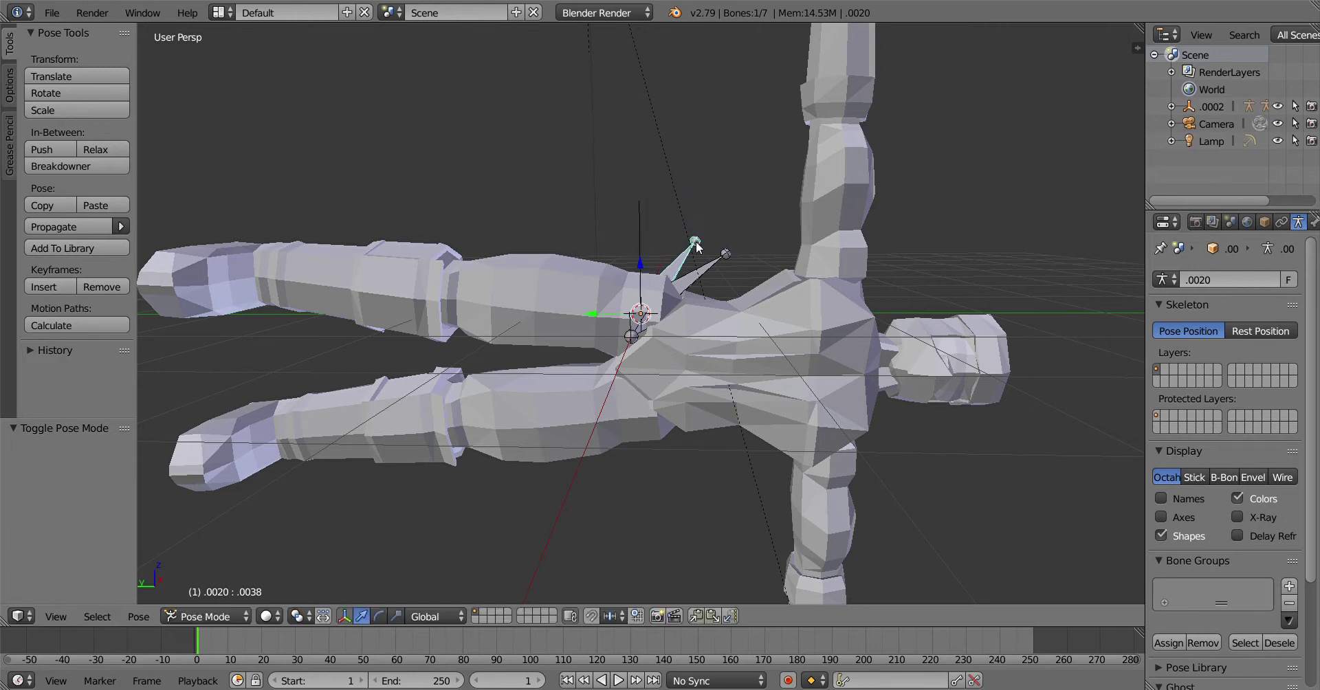
{"action": "key", "text": "Escape"}
{"action": "left_click", "coordinate": [228, 615]}
{"action": "left_click", "coordinate": [230, 595]}
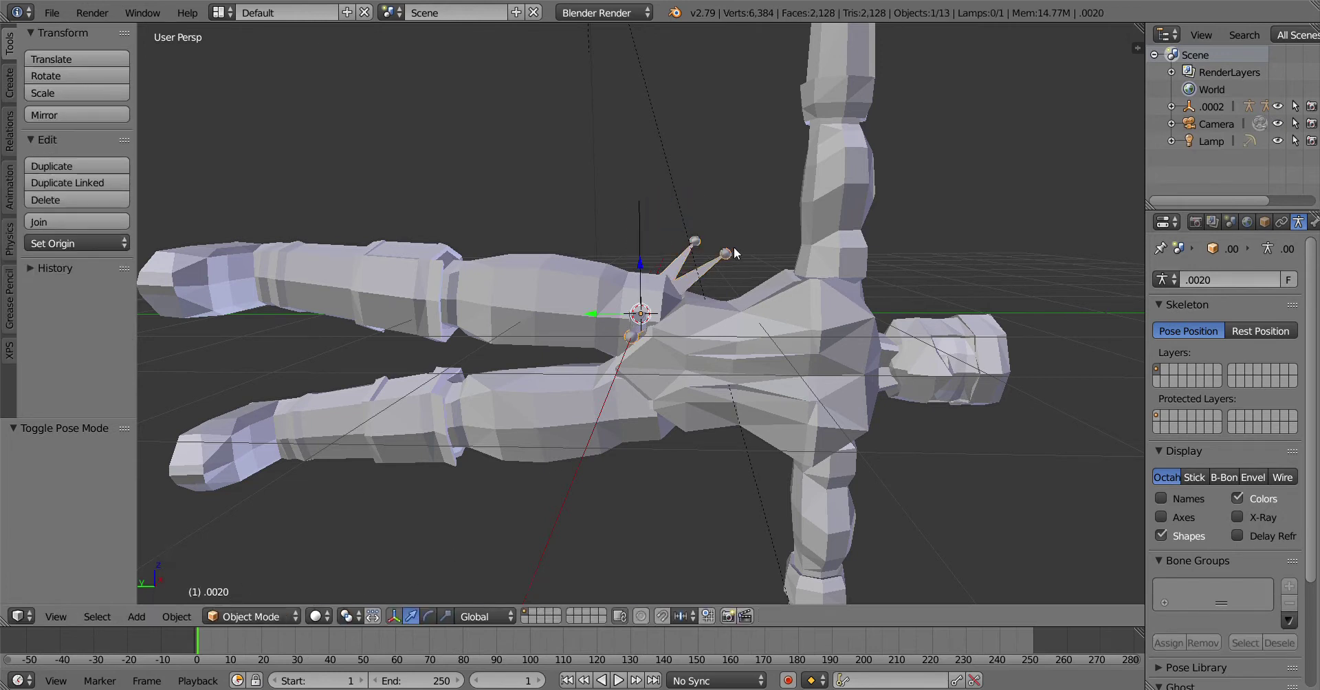
Select the character mesh and clear its parent
{"action": "scroll", "coordinate": [736, 291], "scroll_direction": "down", "scroll_amount": 4}
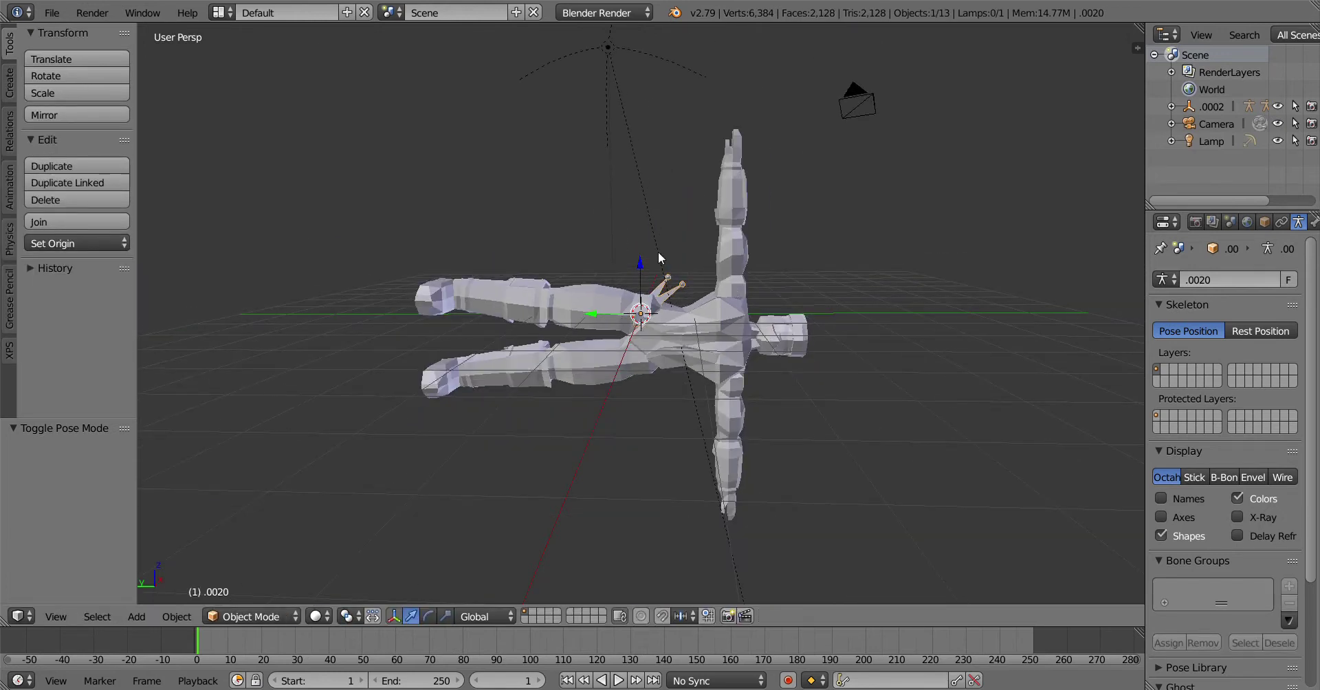
{"action": "right_click", "coordinate": [718, 316]}
{"action": "key", "text": "alt+p"}
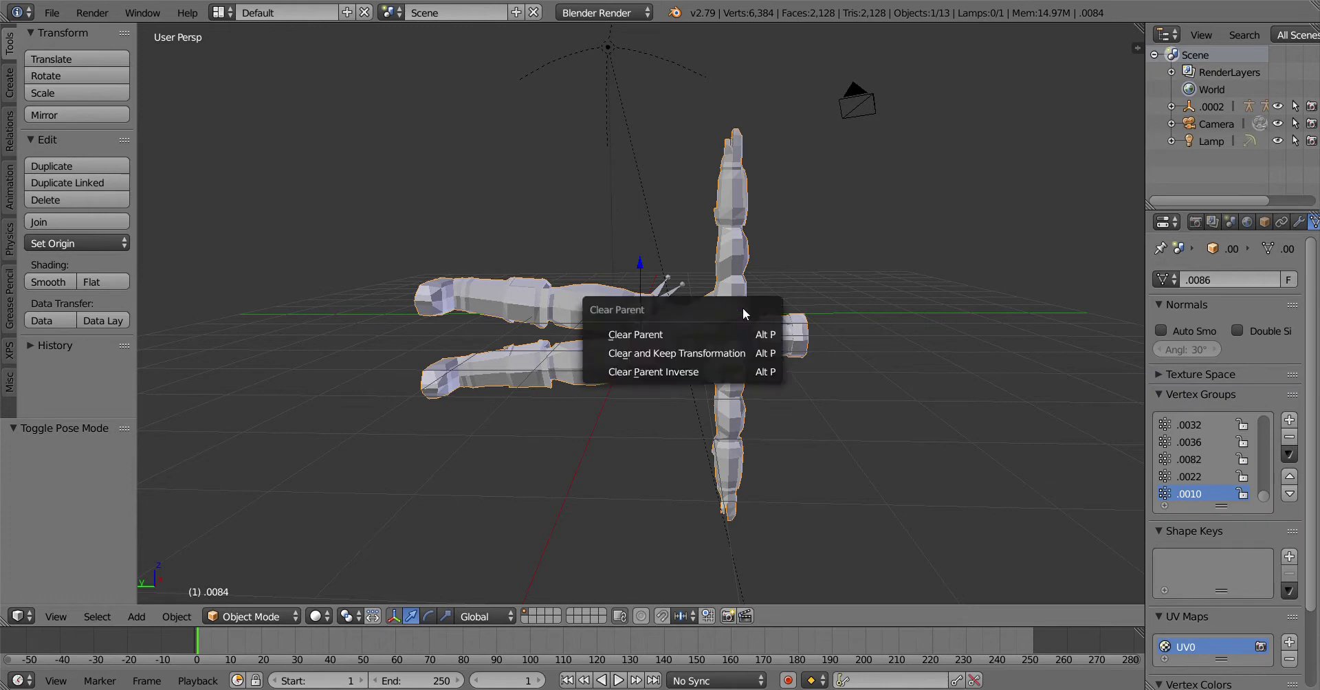
{"action": "left_click", "coordinate": [706, 333]}
Delete the seven small imported armatures at the character's hips one by one, keeping the mesh
{"action": "middle_click_drag", "start_coordinate": [697, 311], "coordinate": [660, 303]}
{"action": "scroll", "coordinate": [634, 312], "scroll_direction": "up", "scroll_amount": 4}
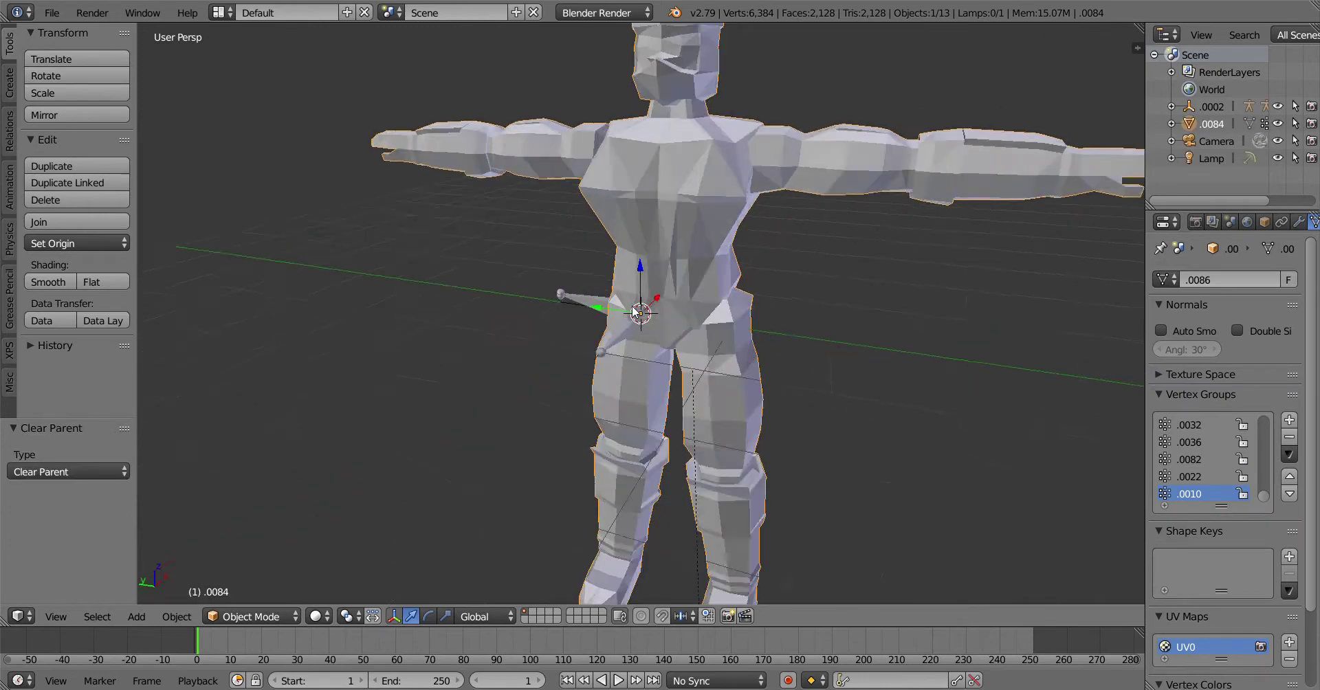
{"action": "right_click", "coordinate": [576, 300]}
{"action": "key", "text": "x"}
{"action": "left_click", "coordinate": [560, 296]}
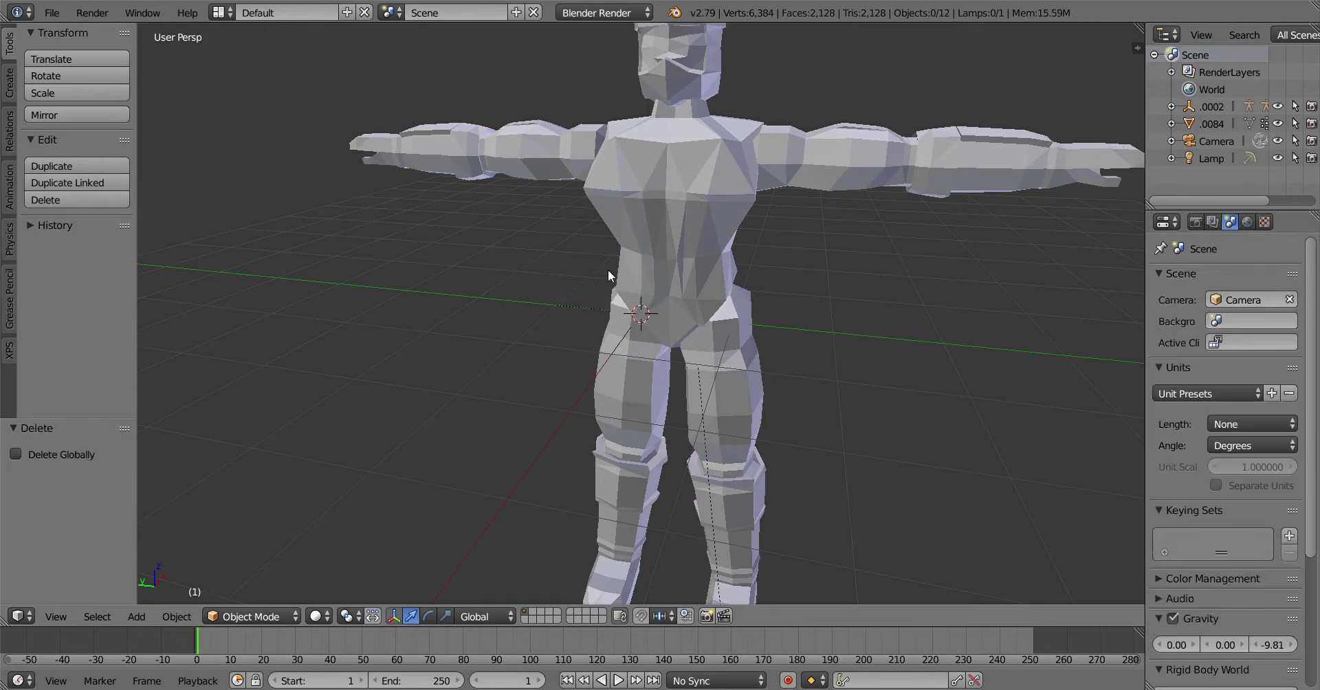
{"action": "middle_click_drag", "start_coordinate": [610, 272], "coordinate": [770, 275]}
{"action": "right_click", "coordinate": [560, 316]}
{"action": "key", "text": "x"}
{"action": "left_click", "coordinate": [559, 313]}
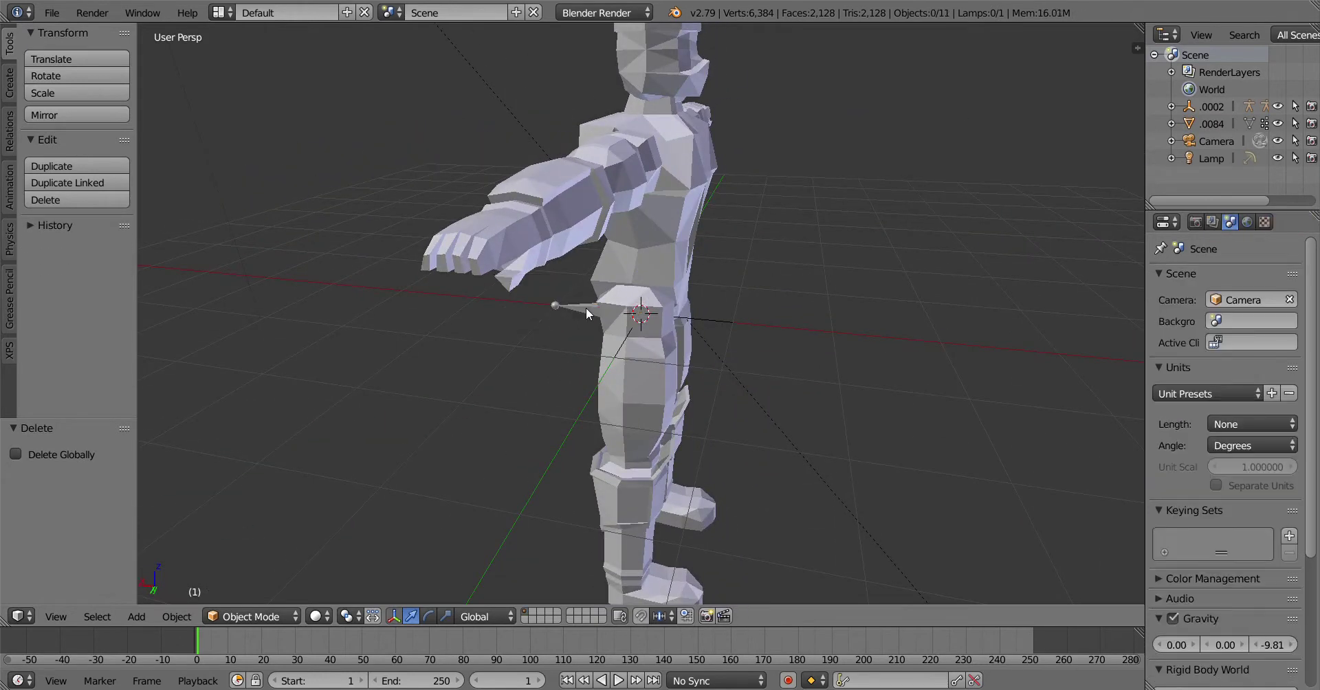
{"action": "right_click", "coordinate": [575, 305]}
{"action": "key", "text": "x"}
{"action": "left_click", "coordinate": [576, 308]}
{"action": "right_click", "coordinate": [567, 307]}
{"action": "key", "text": "x"}
{"action": "left_click", "coordinate": [567, 307]}
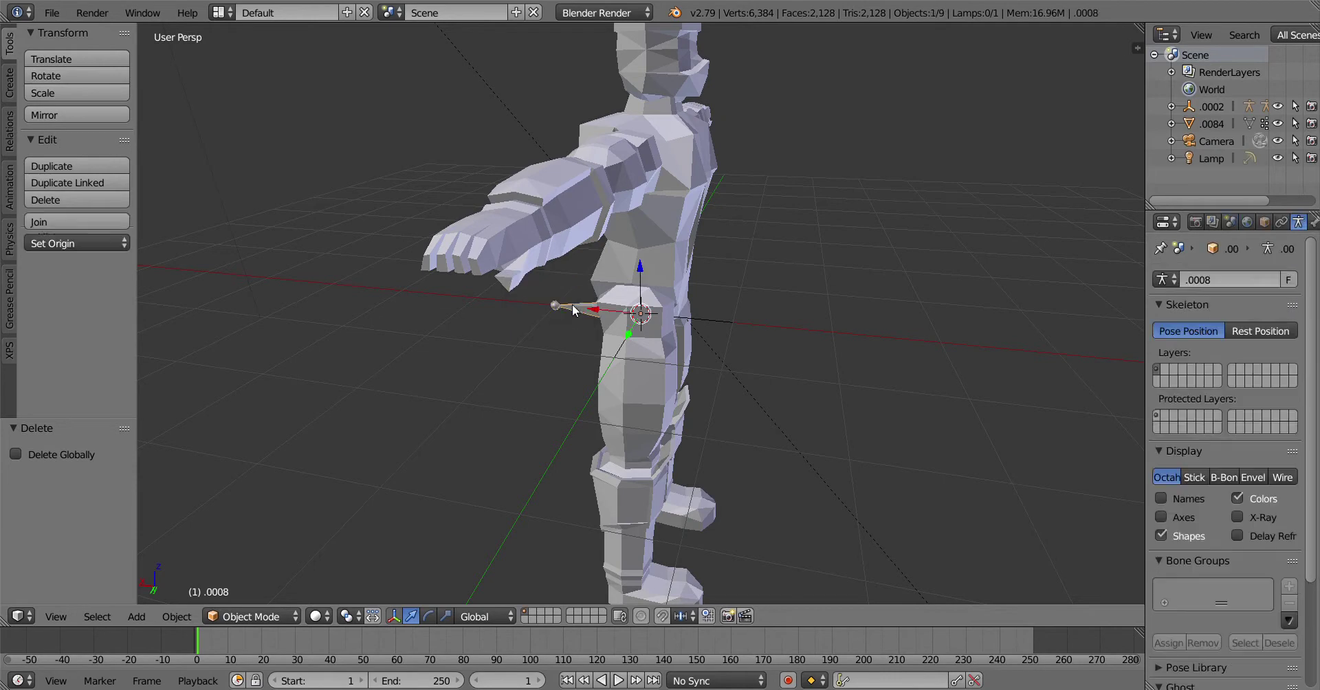
{"action": "right_click", "coordinate": [564, 304]}
{"action": "key", "text": "x"}
{"action": "left_click", "coordinate": [560, 304]}
{"action": "right_click", "coordinate": [551, 307]}
{"action": "key", "text": "x"}
{"action": "left_click", "coordinate": [552, 300]}
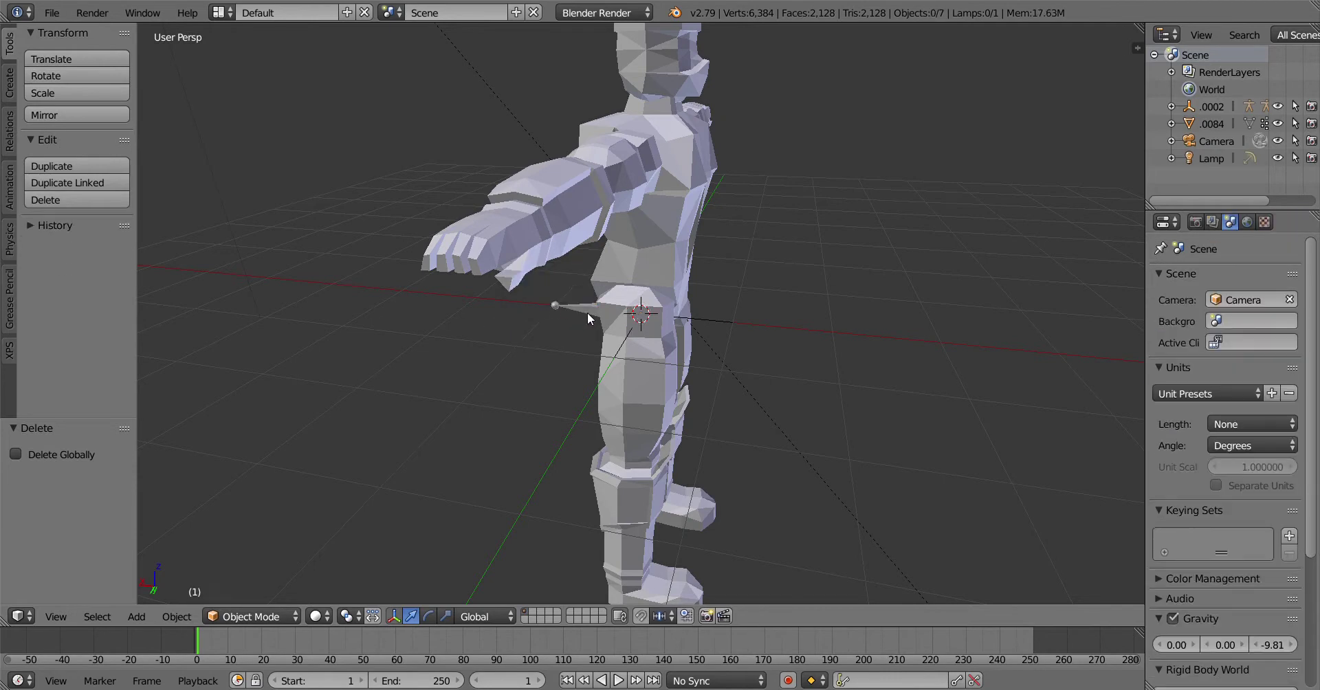
{"action": "right_click", "coordinate": [560, 307]}
{"action": "key", "text": "x"}
{"action": "left_click", "coordinate": [560, 307]}
Preview the character's texture in Material viewport shading, and return the viewport to Solid shading
{"action": "mouse_move", "coordinate": [560, 308]}
{"action": "middle_mouse_down"}
{"action": "mouse_move", "coordinate": [813, 274]}
{"action": "mouse_move", "coordinate": [580, 272]}
{"action": "mouse_move", "coordinate": [670, 237]}
{"action": "mouse_move", "coordinate": [728, 251]}
{"action": "mouse_move", "coordinate": [719, 269]}
{"action": "middle_mouse_up"}
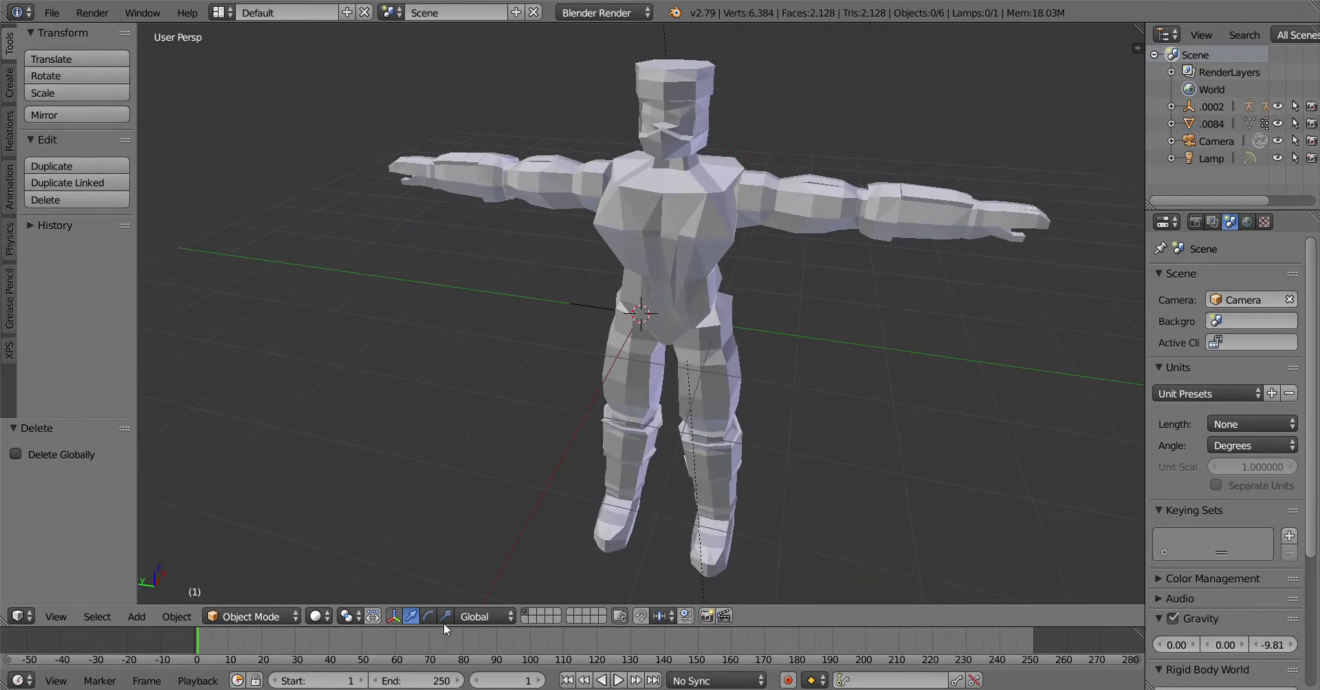
{"action": "left_click", "coordinate": [318, 617]}
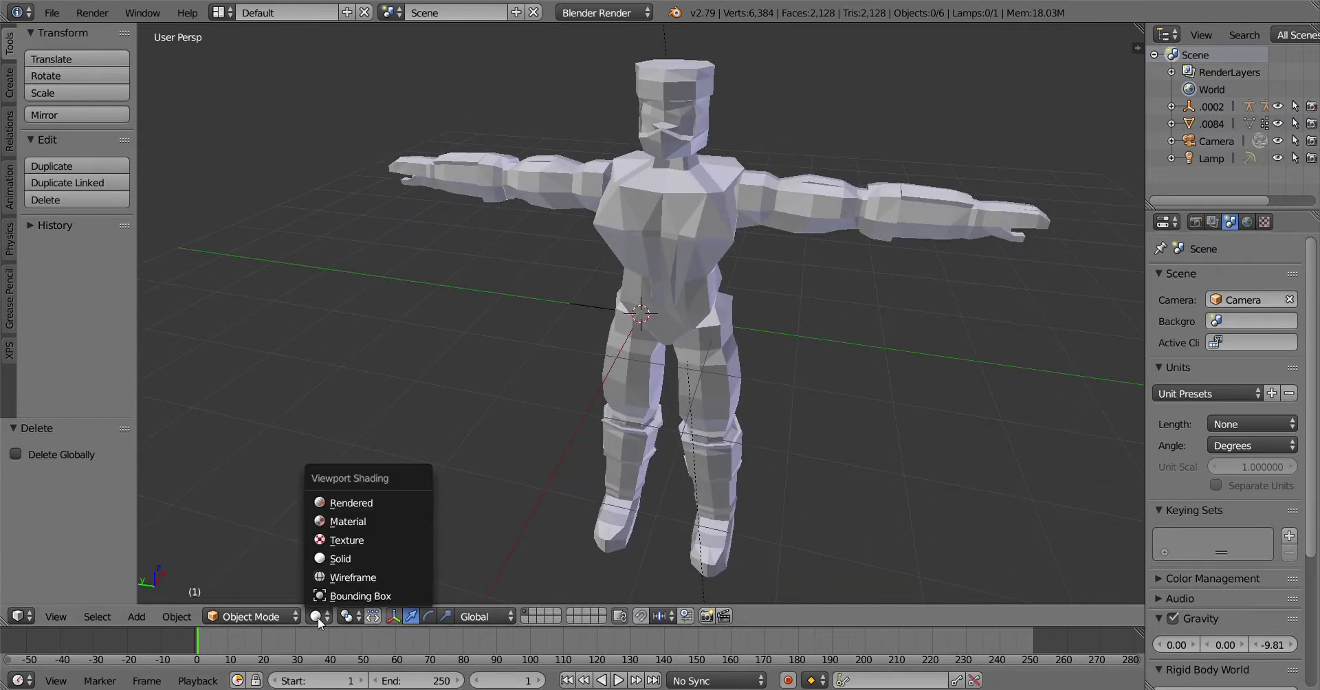
{"action": "left_click", "coordinate": [357, 518]}
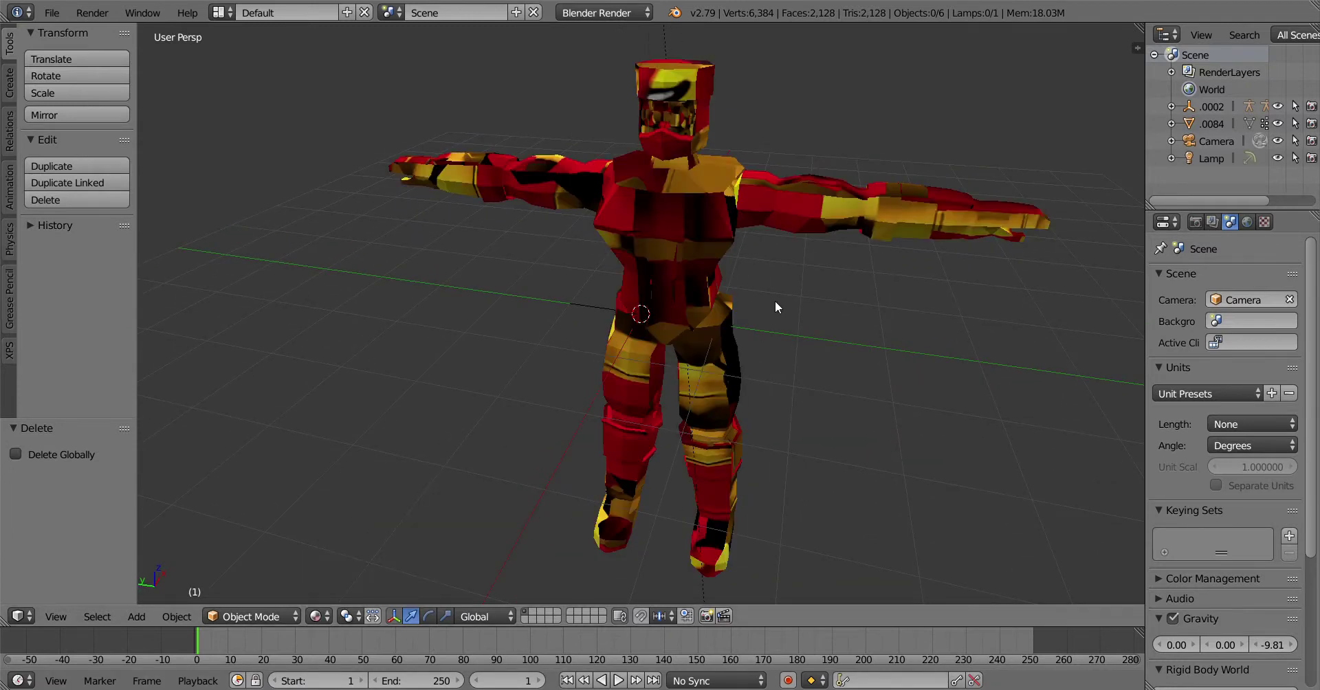
{"action": "mouse_move", "coordinate": [778, 306]}
{"action": "middle_mouse_down"}
{"action": "mouse_move", "coordinate": [828, 306]}
{"action": "mouse_move", "coordinate": [875, 269]}
{"action": "mouse_move", "coordinate": [847, 291]}
{"action": "middle_mouse_up"}
{"action": "left_click", "coordinate": [317, 617]}
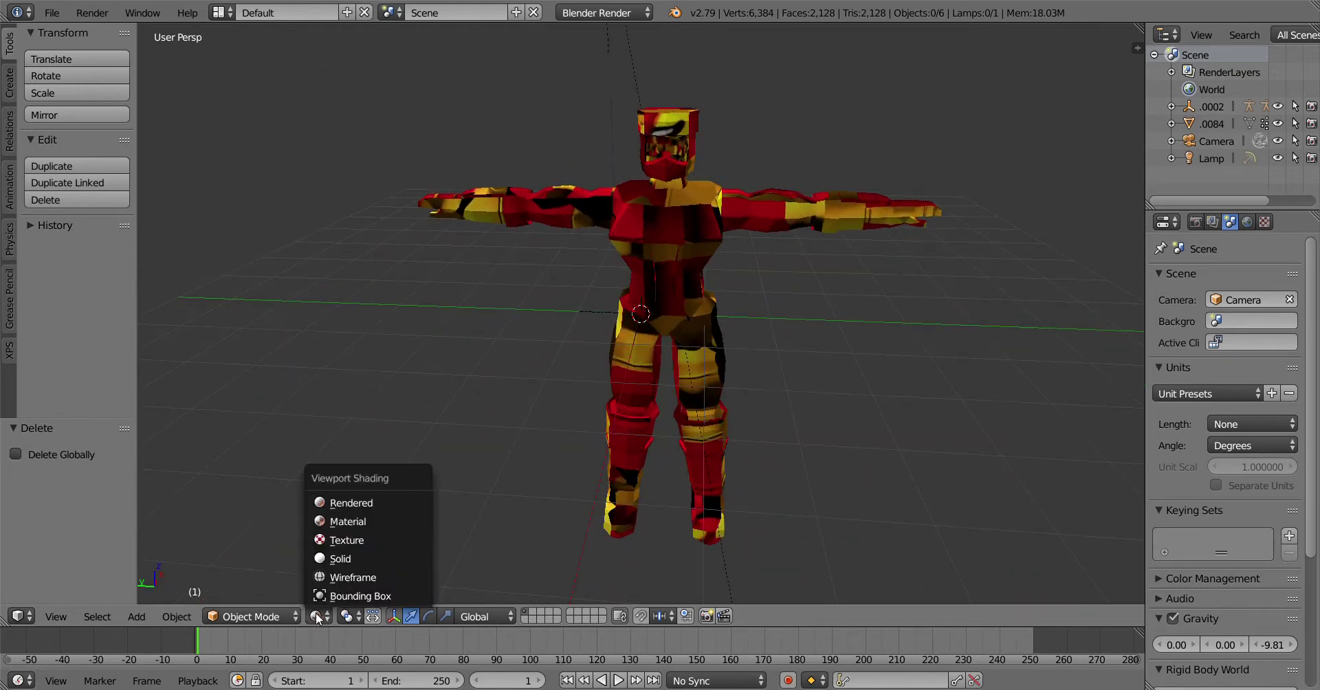
{"action": "left_click", "coordinate": [352, 558]}
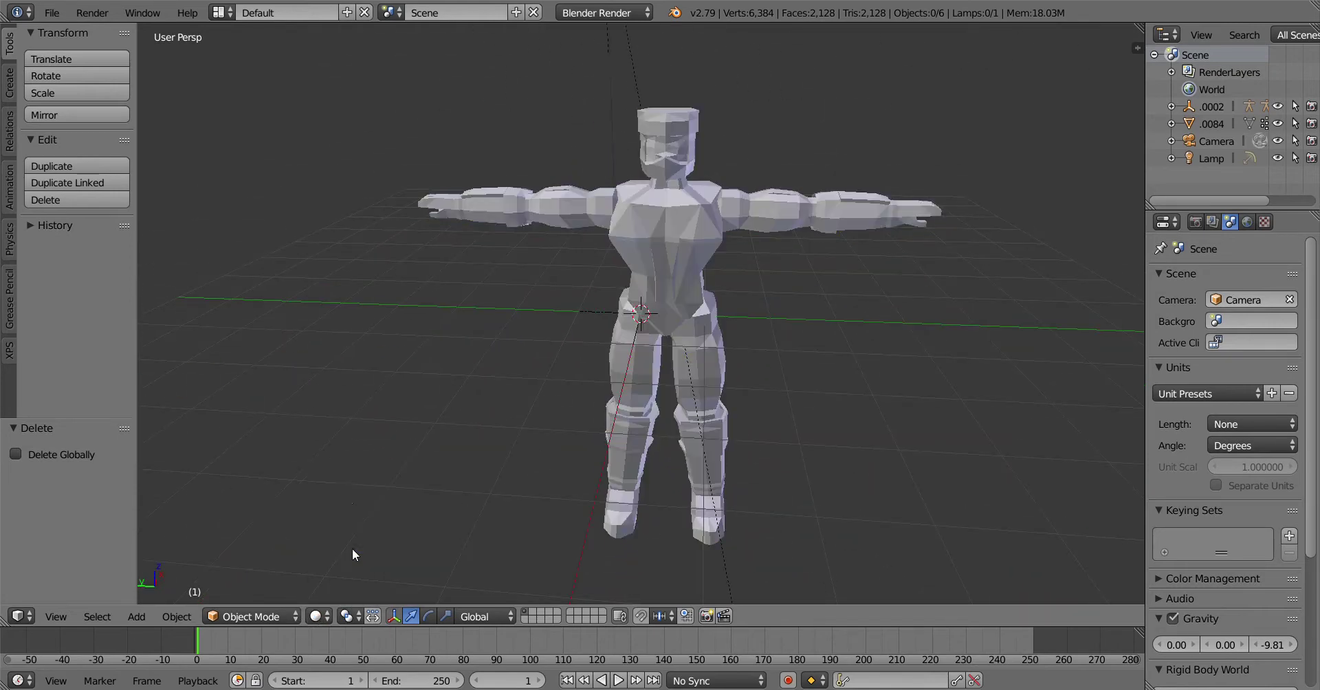
Select the character mesh, enter Edit Mode, deselect all geometry and switch to face selection
{"action": "left_click", "coordinate": [276, 614]}
{"action": "right_click", "coordinate": [634, 412]}
{"action": "left_click", "coordinate": [255, 618]}
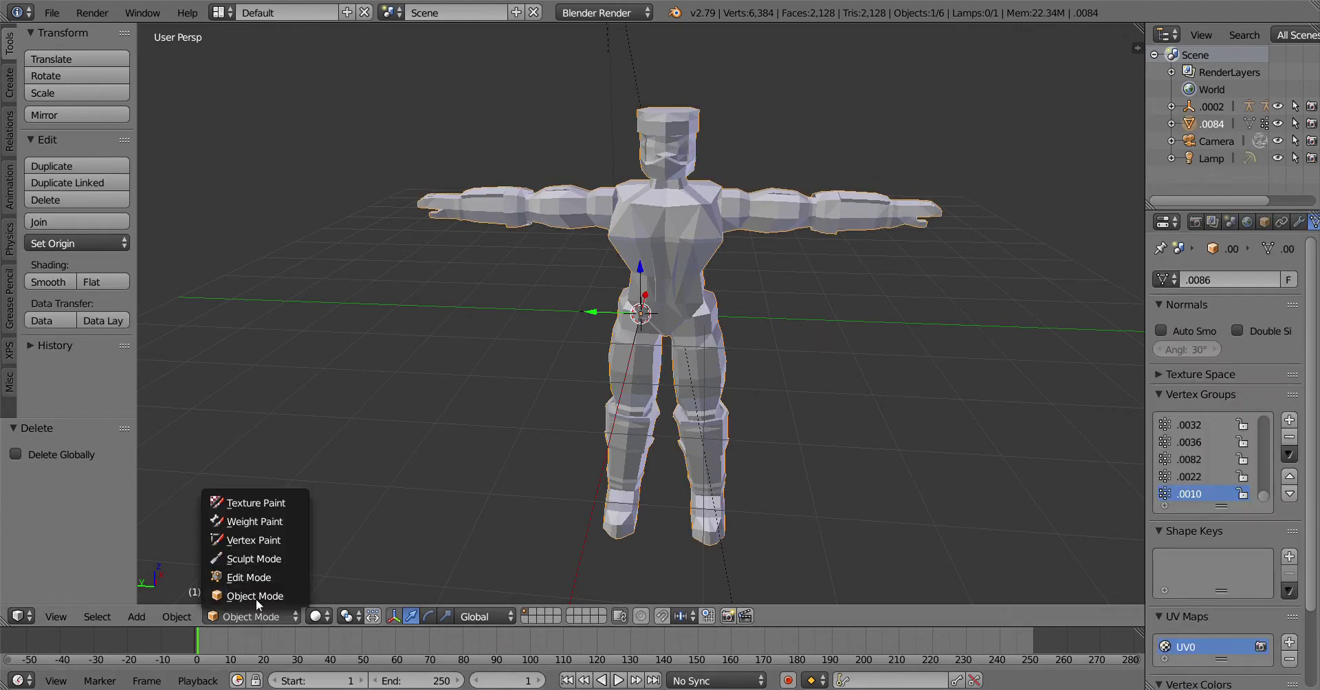
{"action": "left_click", "coordinate": [249, 578]}
{"action": "scroll", "coordinate": [684, 185], "scroll_direction": "up", "scroll_amount": 4}
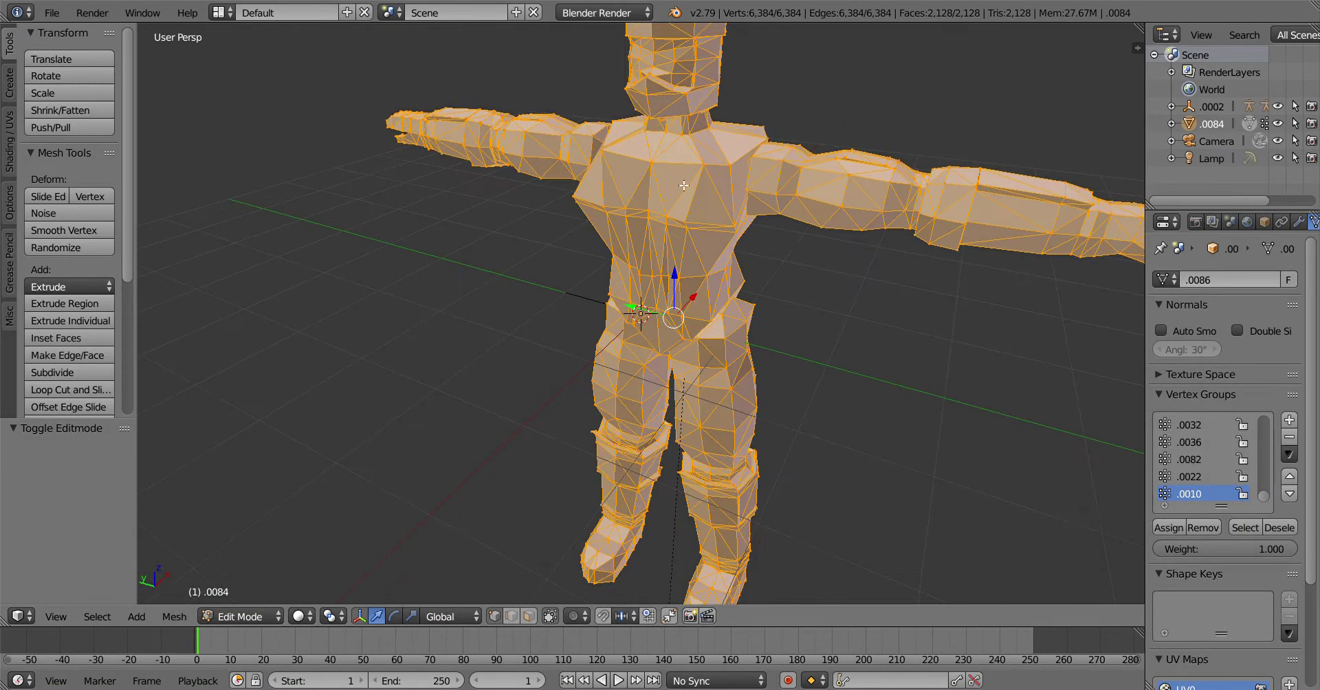
{"action": "key", "text": "a"}
{"action": "key", "text": "ctrl+Tab"}
{"action": "left_click", "coordinate": [674, 186]}
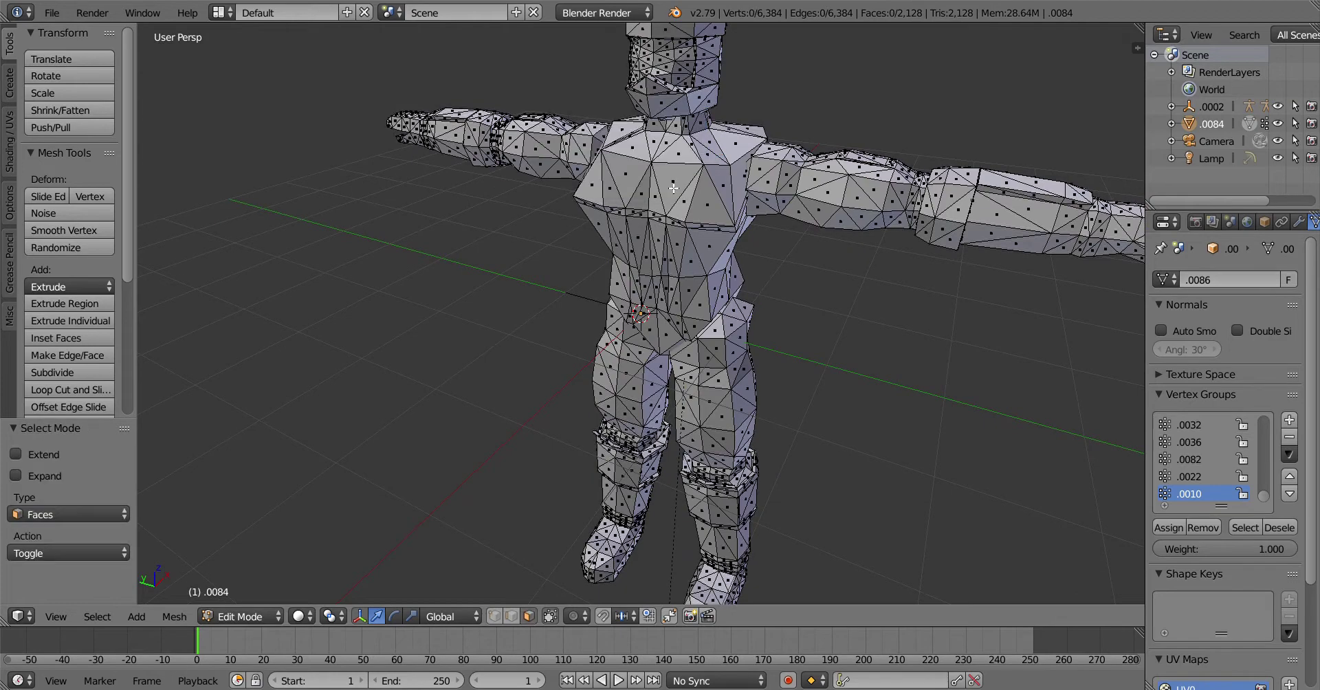
Select single faces on the chest and examine the character's triangle structure from several angles
{"action": "right_click", "coordinate": [674, 187]}
{"action": "middle_click_drag", "start_coordinate": [674, 186], "coordinate": [683, 218]}
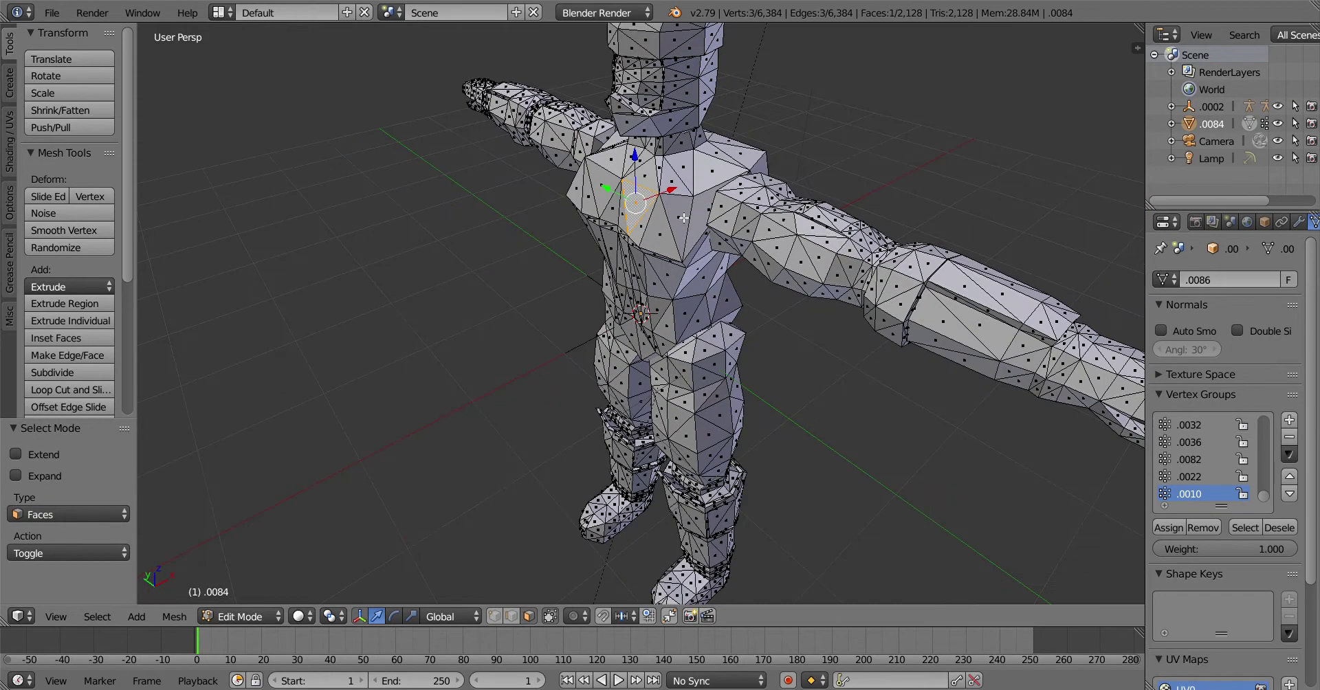
{"action": "right_click", "coordinate": [590, 225]}
{"action": "middle_click_drag", "start_coordinate": [653, 263], "coordinate": [762, 244]}
{"action": "scroll", "coordinate": [745, 242], "scroll_direction": "down", "scroll_amount": 3}
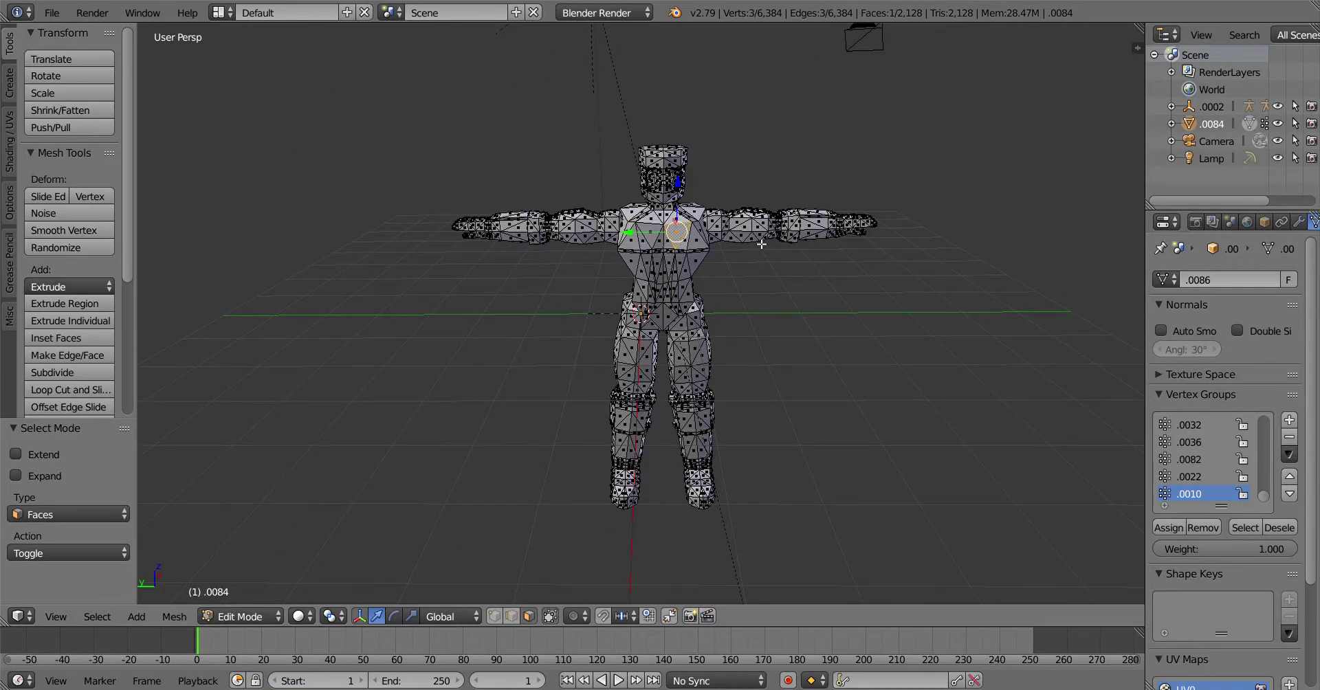
{"action": "scroll", "coordinate": [763, 247], "scroll_direction": "up", "scroll_amount": 3}
{"action": "middle_click_drag", "start_coordinate": [805, 286], "coordinate": [818, 373]}
{"action": "scroll", "coordinate": [785, 294], "scroll_direction": "down", "scroll_amount": 3}
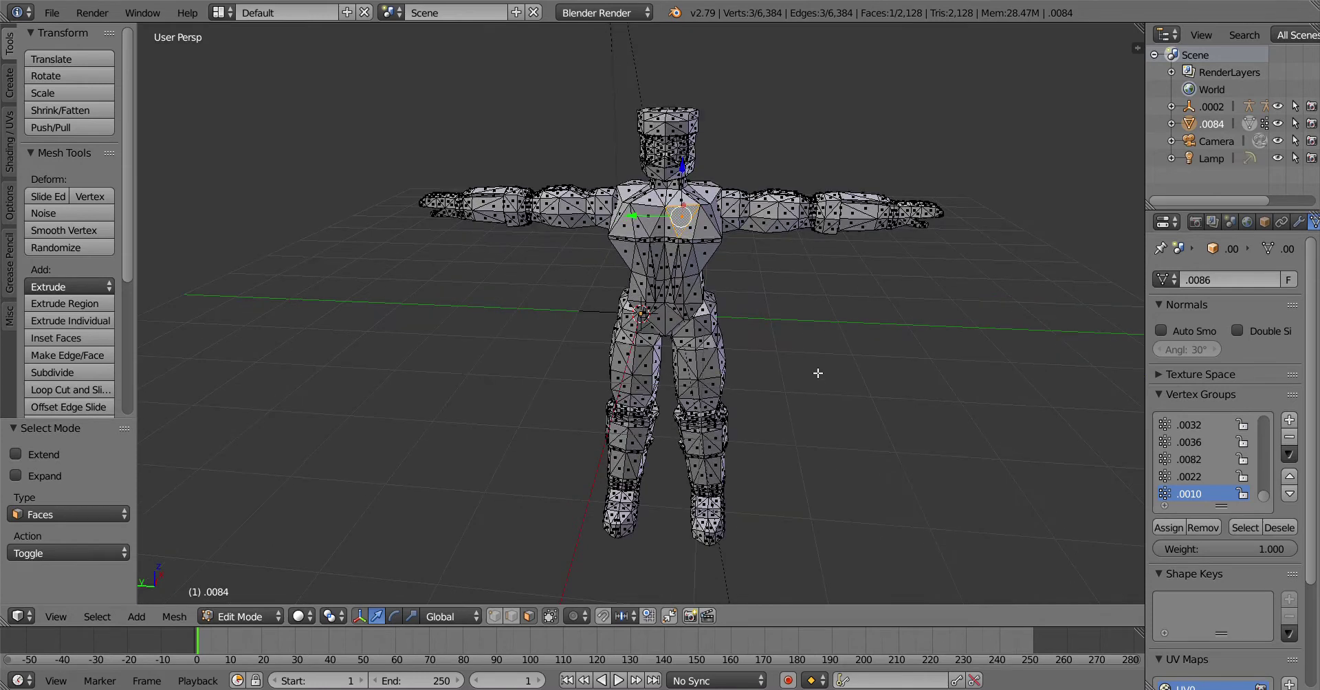
{"action": "scroll", "coordinate": [818, 373], "scroll_direction": "up", "scroll_amount": 1}
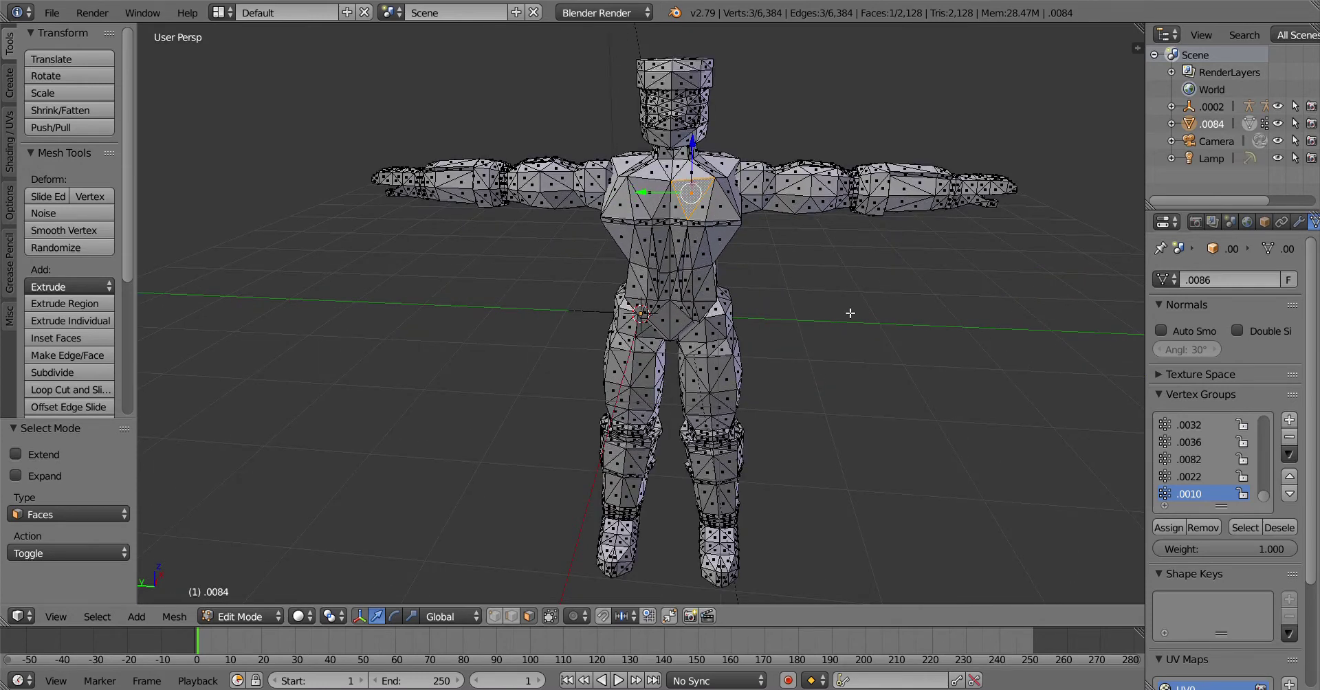
Select the whole character mesh and merge its duplicate vertices with Remove Doubles
{"action": "key", "text": "a"}
{"action": "key", "text": "a"}
{"action": "key", "text": "w"}
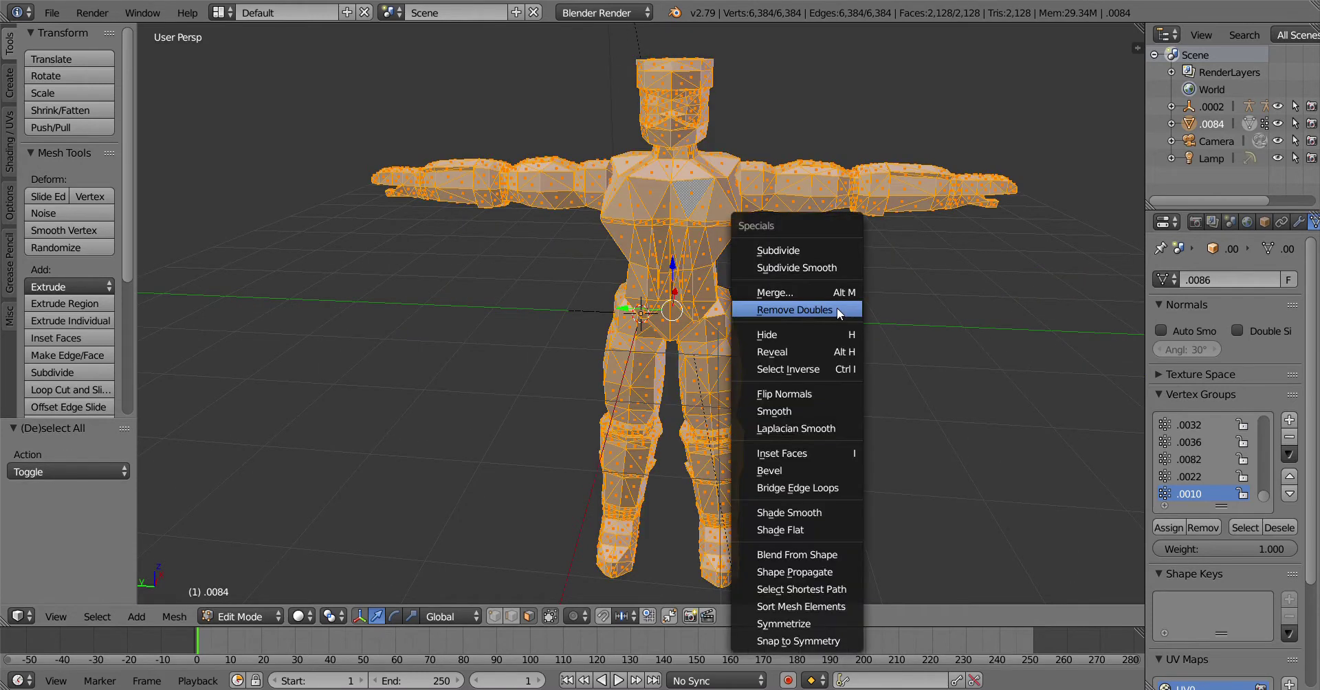
{"action": "left_click", "coordinate": [790, 308]}
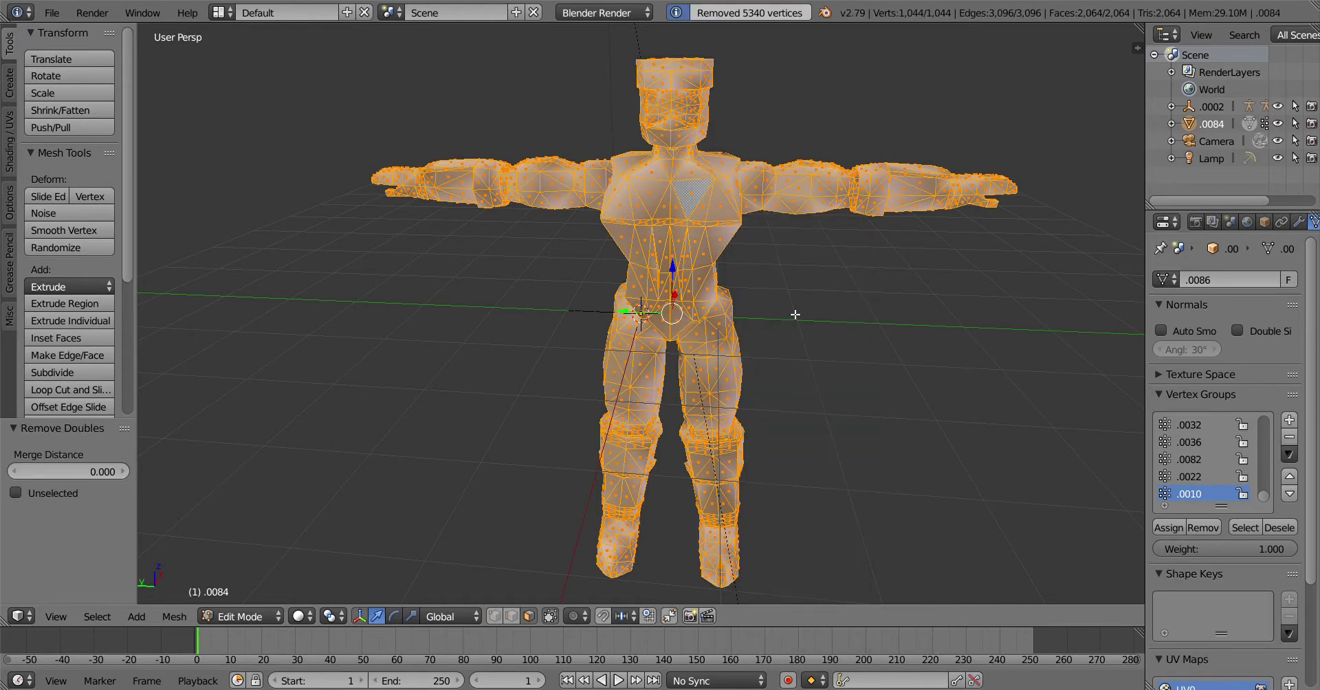
Select one chest face to check the merged mesh, return to Object Mode and inspect the character's shading
{"action": "middle_click_drag", "start_coordinate": [810, 257], "coordinate": [694, 240]}
{"action": "right_click", "coordinate": [694, 239]}
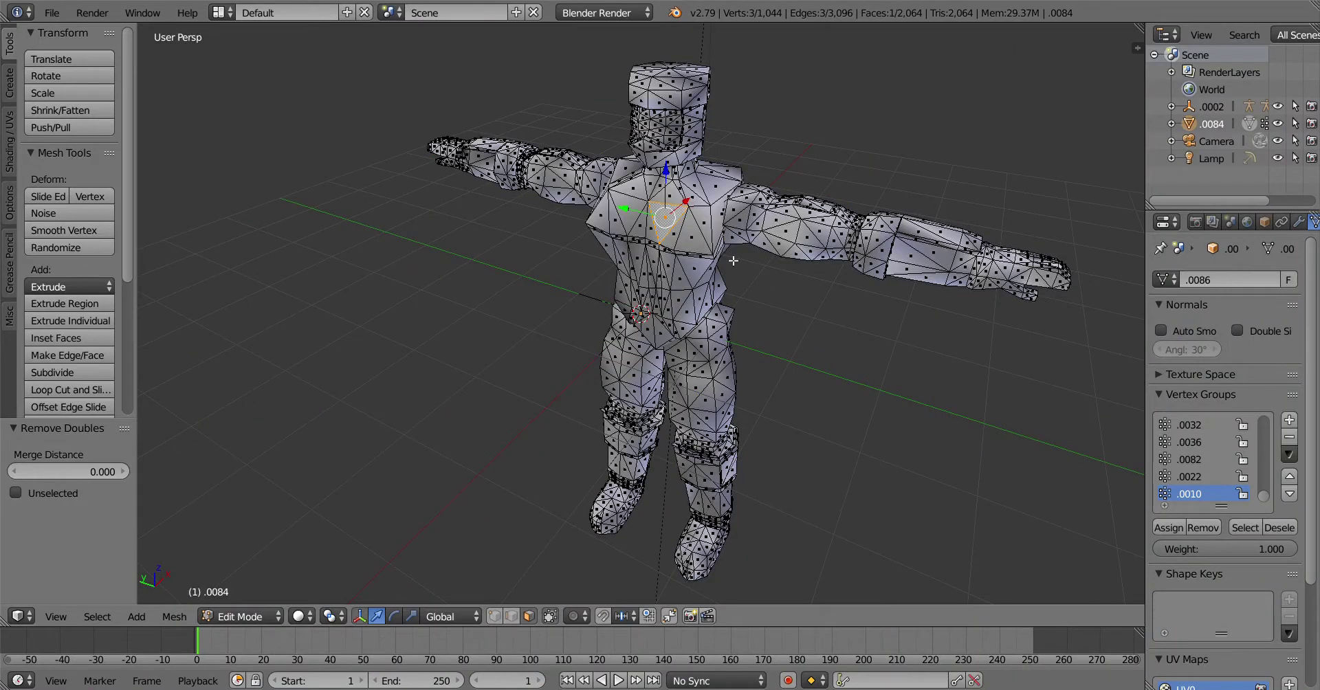
{"action": "left_click", "coordinate": [261, 616]}
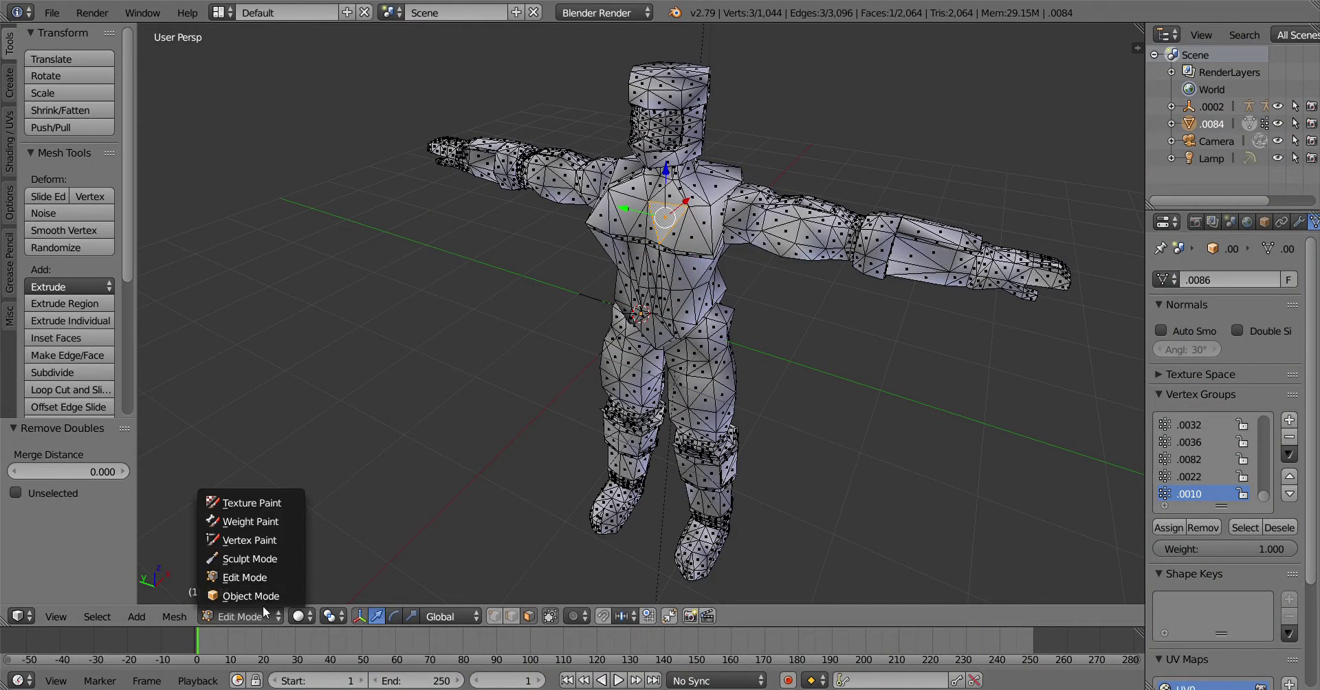
{"action": "left_click", "coordinate": [251, 596]}
{"action": "mouse_move", "coordinate": [401, 535]}
{"action": "middle_mouse_down"}
{"action": "mouse_move", "coordinate": [687, 401]}
{"action": "mouse_move", "coordinate": [577, 436]}
{"action": "mouse_move", "coordinate": [648, 471]}
{"action": "mouse_move", "coordinate": [654, 459]}
{"action": "middle_mouse_up"}
{"action": "middle_click_drag", "start_coordinate": [746, 417], "coordinate": [781, 395]}
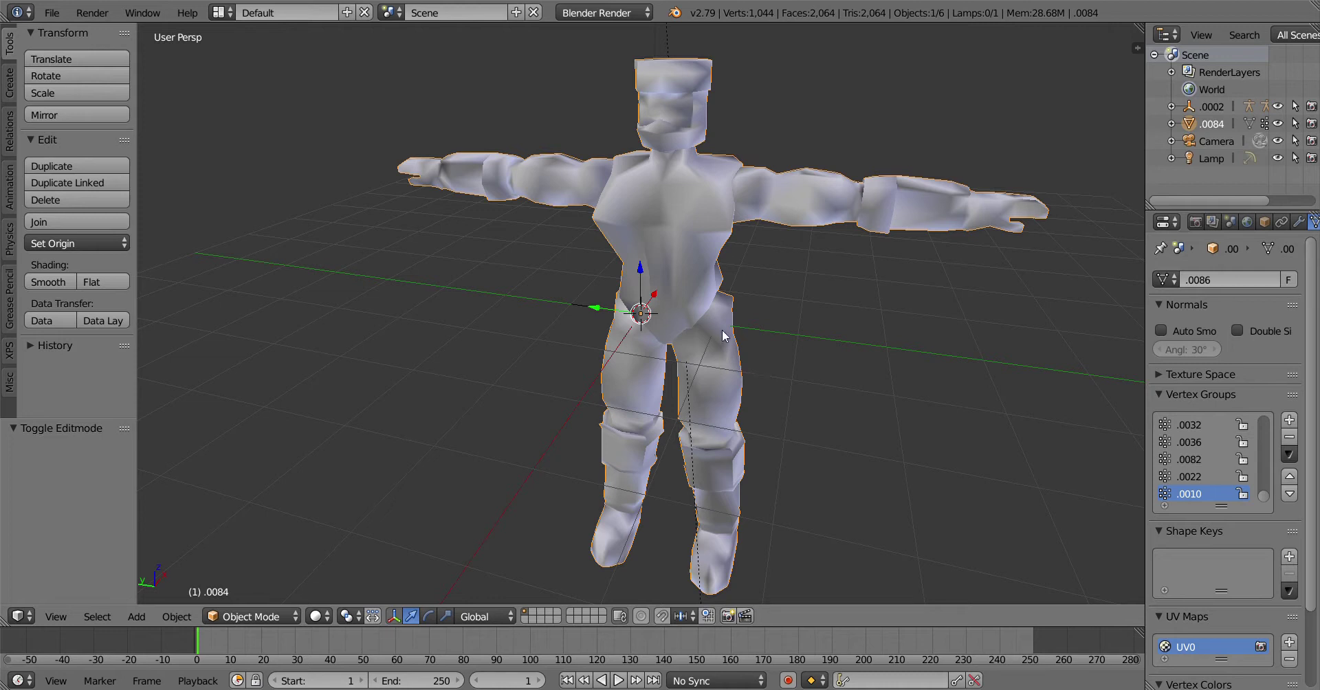
Apply the scale of the character mesh
{"action": "key", "text": "ctrl+a"}
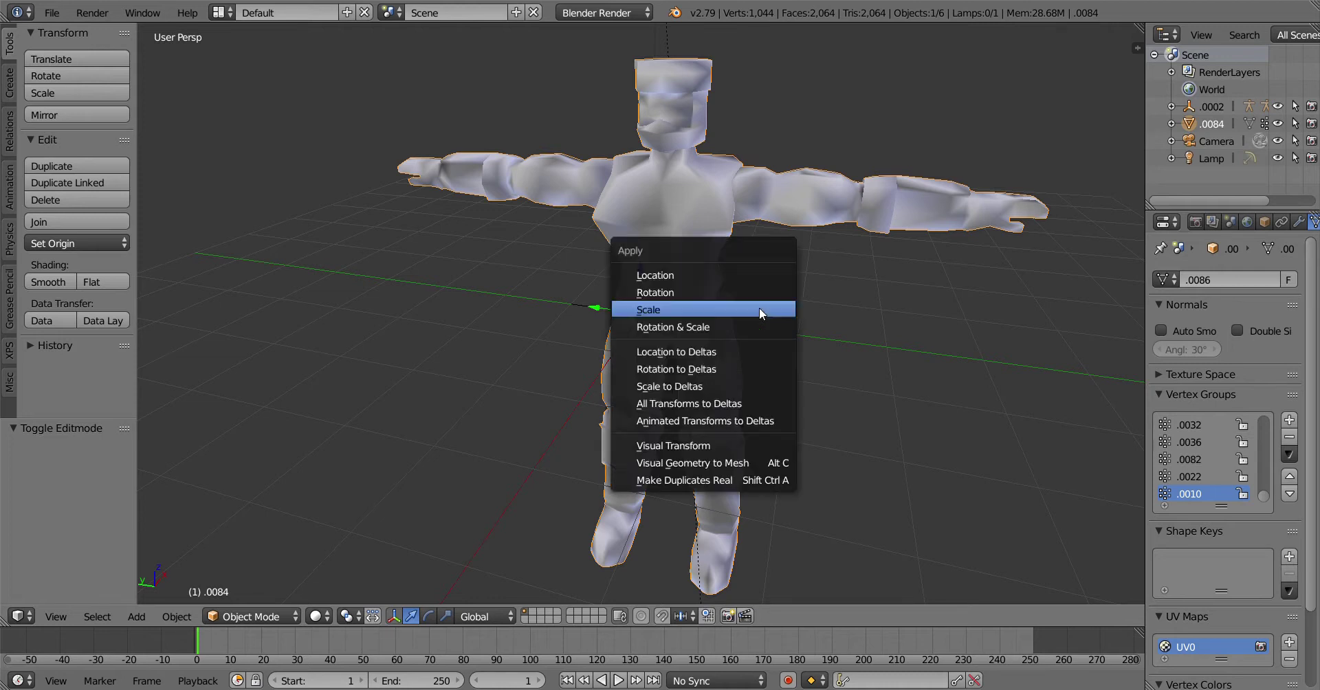
{"action": "left_click", "coordinate": [725, 310]}
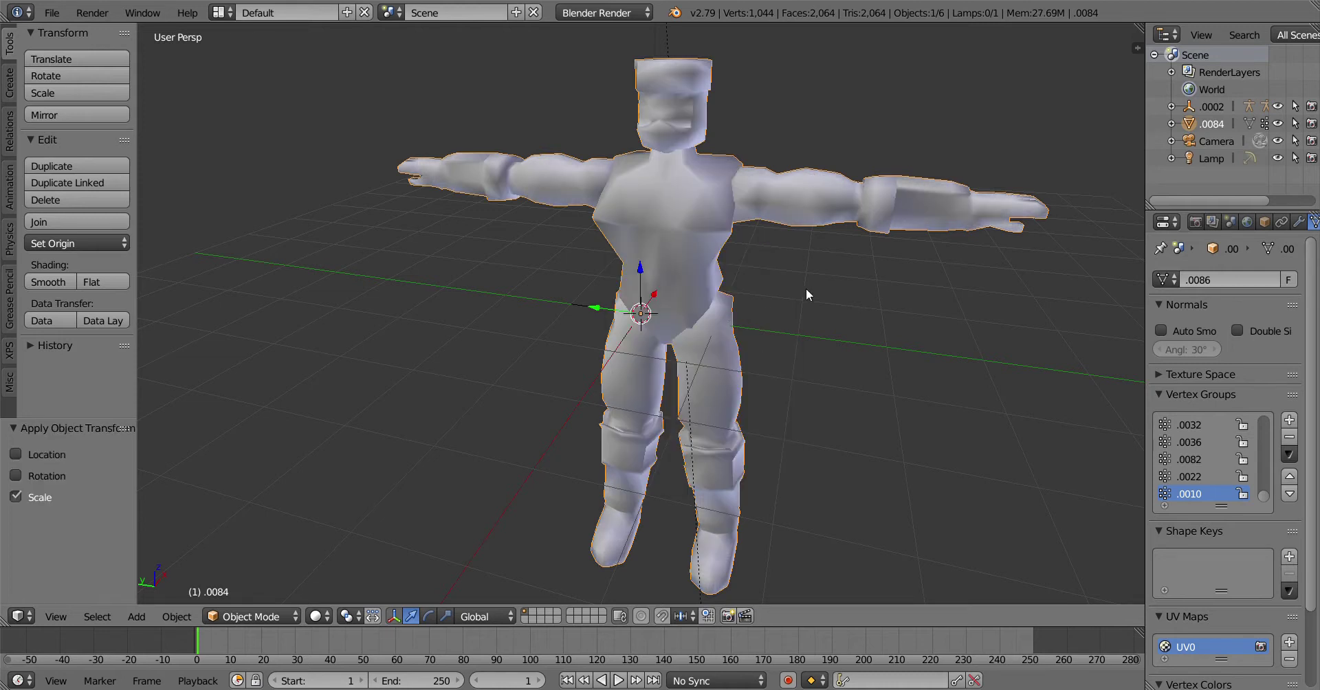
{"action": "mouse_move", "coordinate": [806, 287]}
{"action": "middle_mouse_down"}
{"action": "mouse_move", "coordinate": [521, 287]}
{"action": "mouse_move", "coordinate": [793, 286]}
{"action": "middle_mouse_up"}
Put the character mesh back in Edit Mode, deselect all faces and inspect the body
{"action": "left_click", "coordinate": [262, 617]}
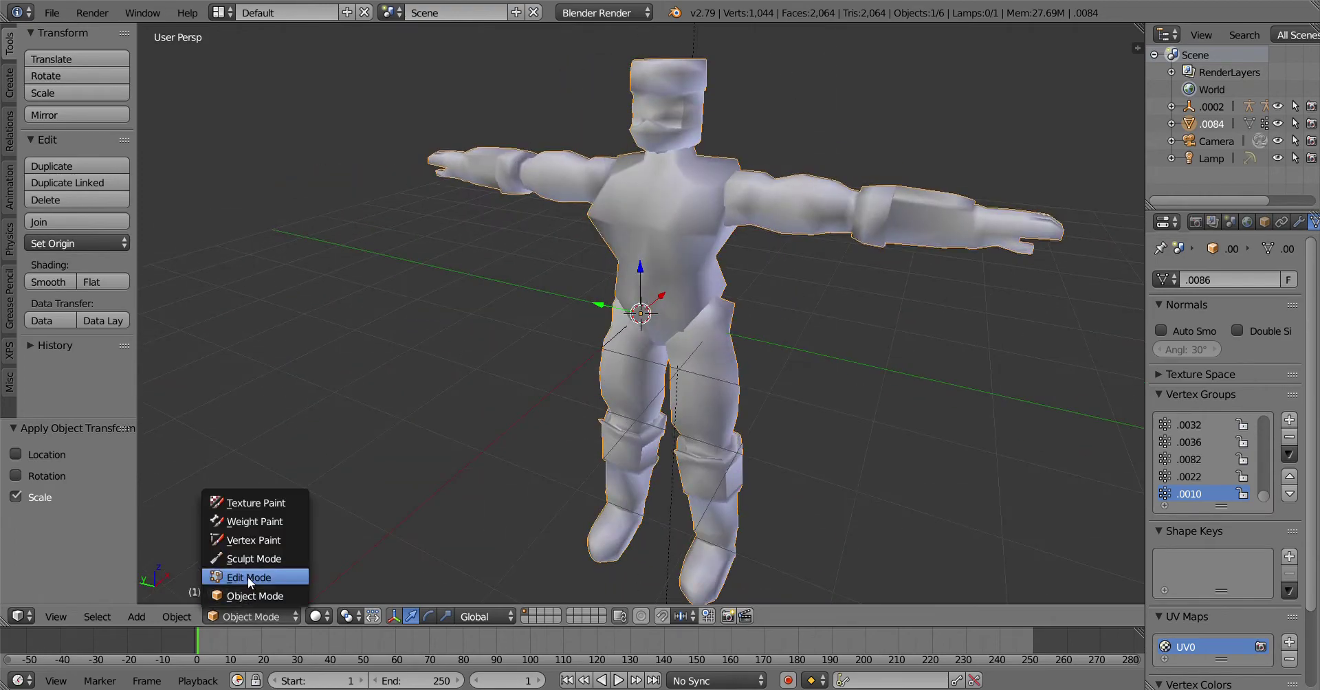
{"action": "left_click", "coordinate": [247, 576]}
{"action": "middle_click_drag", "start_coordinate": [550, 372], "coordinate": [706, 340]}
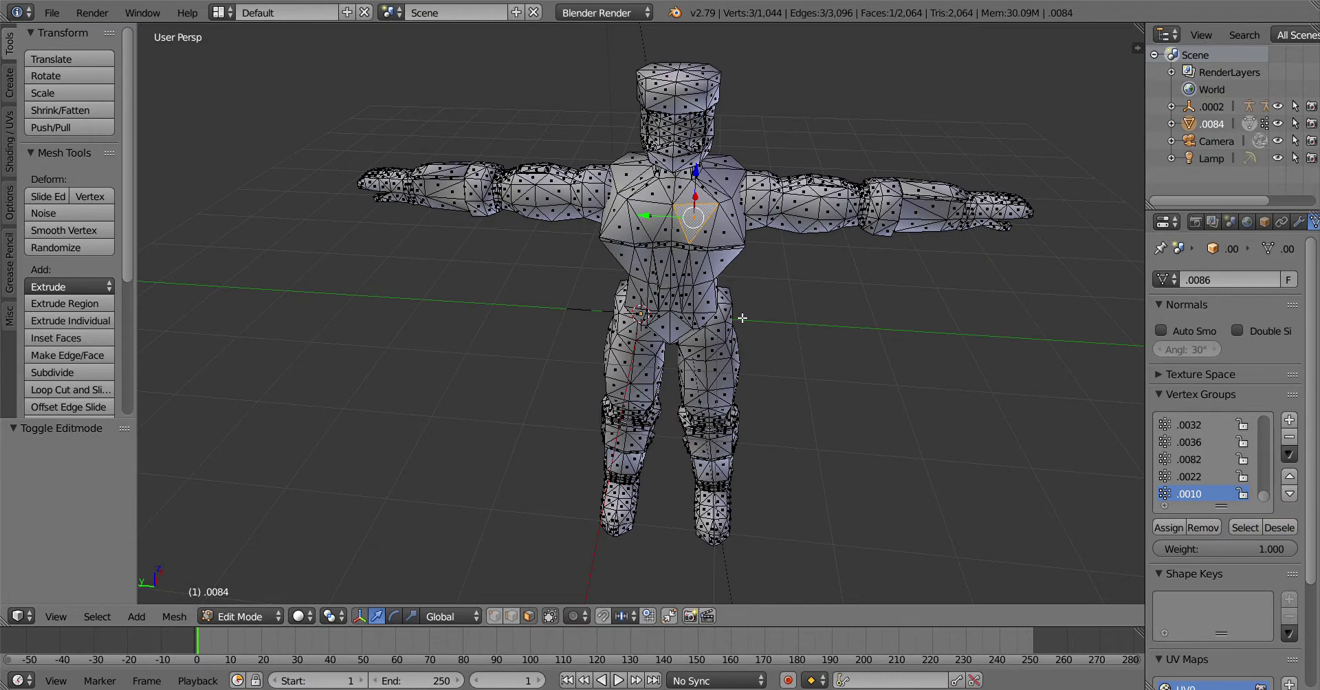
{"action": "key", "text": "a"}
{"action": "mouse_move", "coordinate": [713, 251]}
{"action": "middle_mouse_down"}
{"action": "mouse_move", "coordinate": [668, 270]}
{"action": "mouse_move", "coordinate": [679, 293]}
{"action": "mouse_move", "coordinate": [732, 256]}
{"action": "mouse_move", "coordinate": [724, 238]}
{"action": "middle_mouse_up"}
{"action": "middle_click_drag", "start_coordinate": [945, 219], "coordinate": [875, 248]}
{"action": "middle_click_drag", "start_coordinate": [852, 290], "coordinate": [900, 244]}
{"action": "scroll", "coordinate": [900, 244], "scroll_direction": "up", "scroll_amount": 1}
{"action": "scroll", "coordinate": [901, 244], "scroll_direction": "down", "scroll_amount": 1}
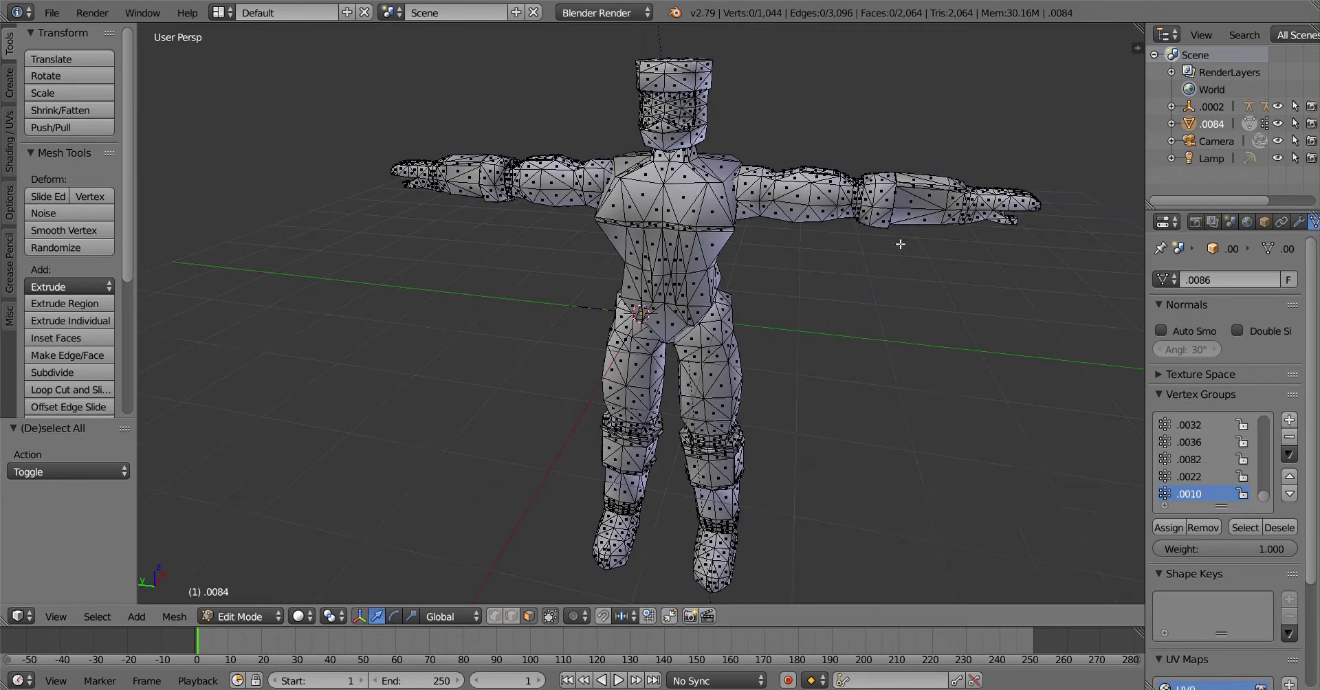
Display the mesh's face normals, check their direction around the character, and hide them again
{"action": "key", "text": "n"}
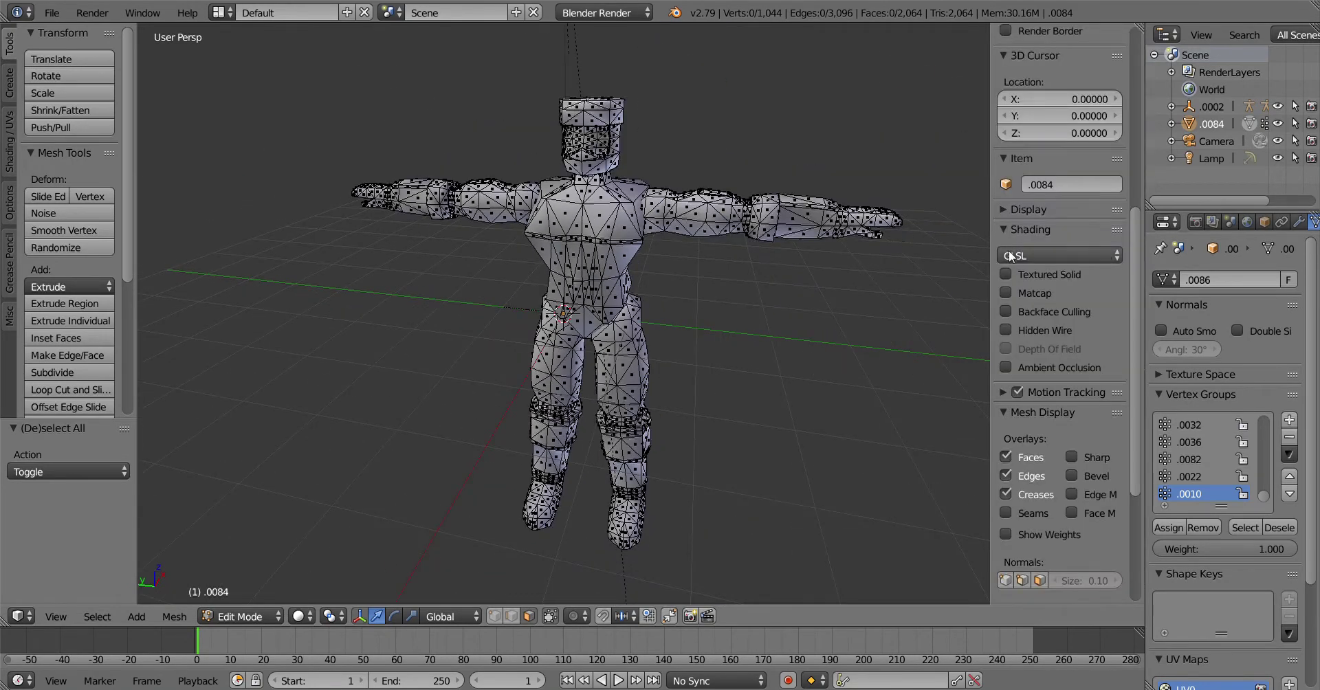
{"action": "left_click", "coordinate": [1040, 581]}
{"action": "middle_click_drag", "start_coordinate": [831, 417], "coordinate": [823, 356]}
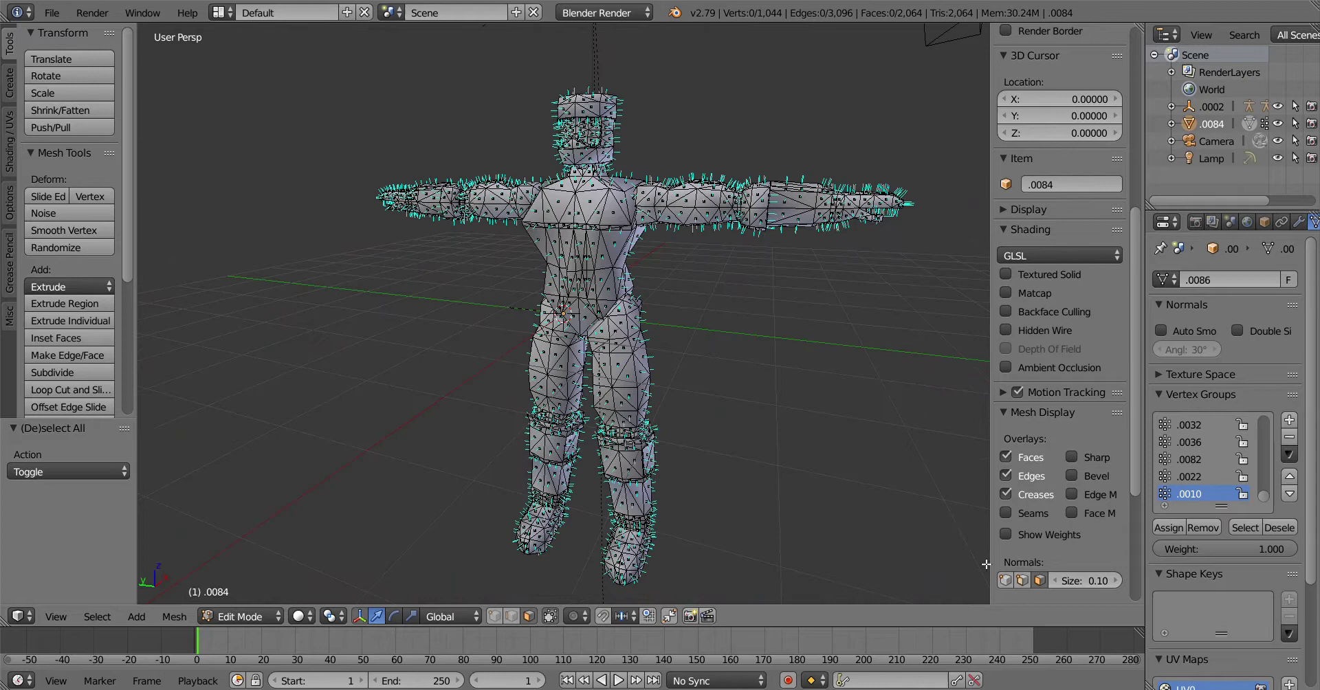
{"action": "left_click", "coordinate": [1039, 582]}
{"action": "scroll", "coordinate": [656, 358], "scroll_direction": "down", "scroll_amount": 1}
{"action": "middle_click_drag", "start_coordinate": [655, 357], "coordinate": [690, 382]}
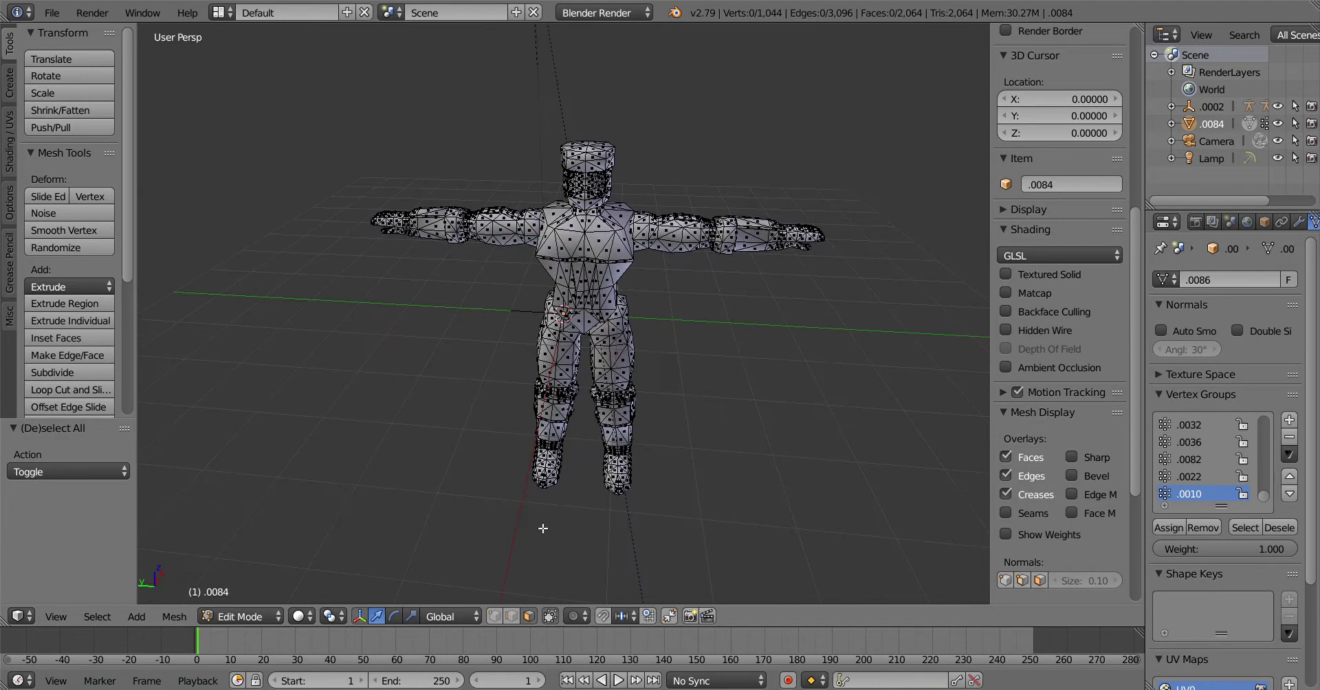
Set the viewport shading to Material to show the texture on the mesh, and hide the view properties
{"action": "left_click", "coordinate": [299, 623]}
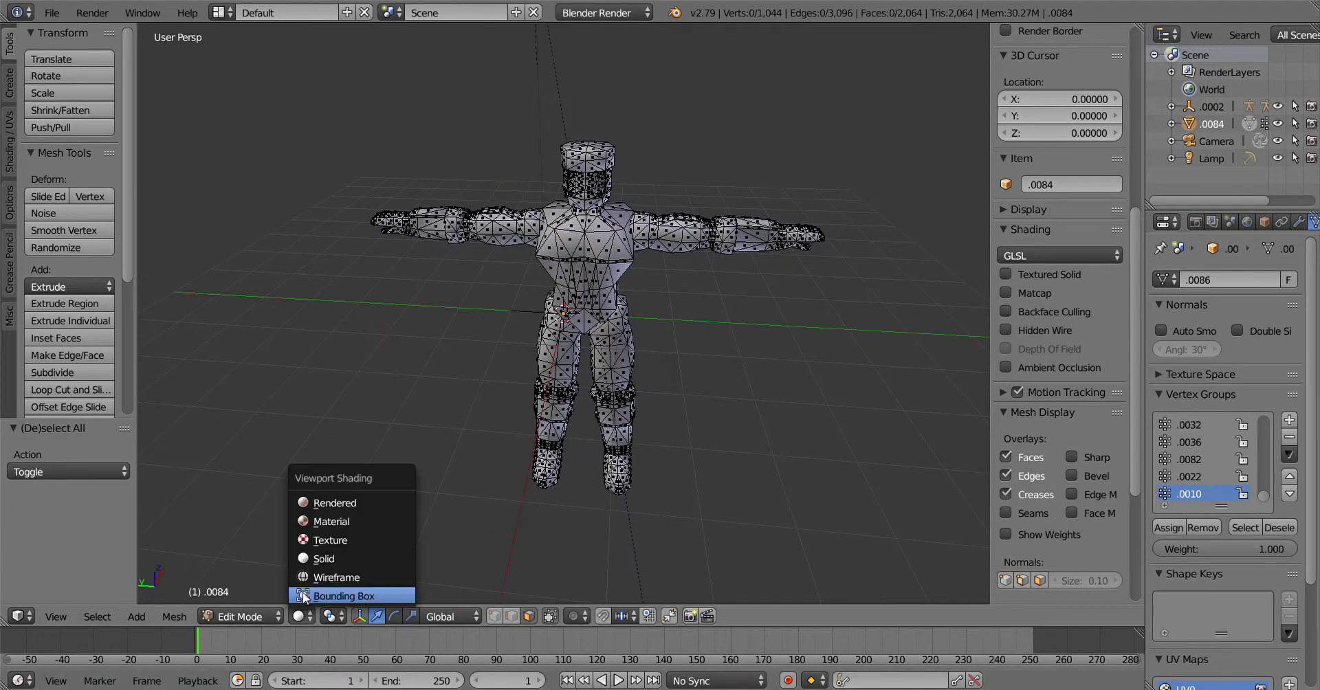
{"action": "left_click", "coordinate": [338, 521]}
{"action": "middle_click_drag", "start_coordinate": [672, 272], "coordinate": [740, 250]}
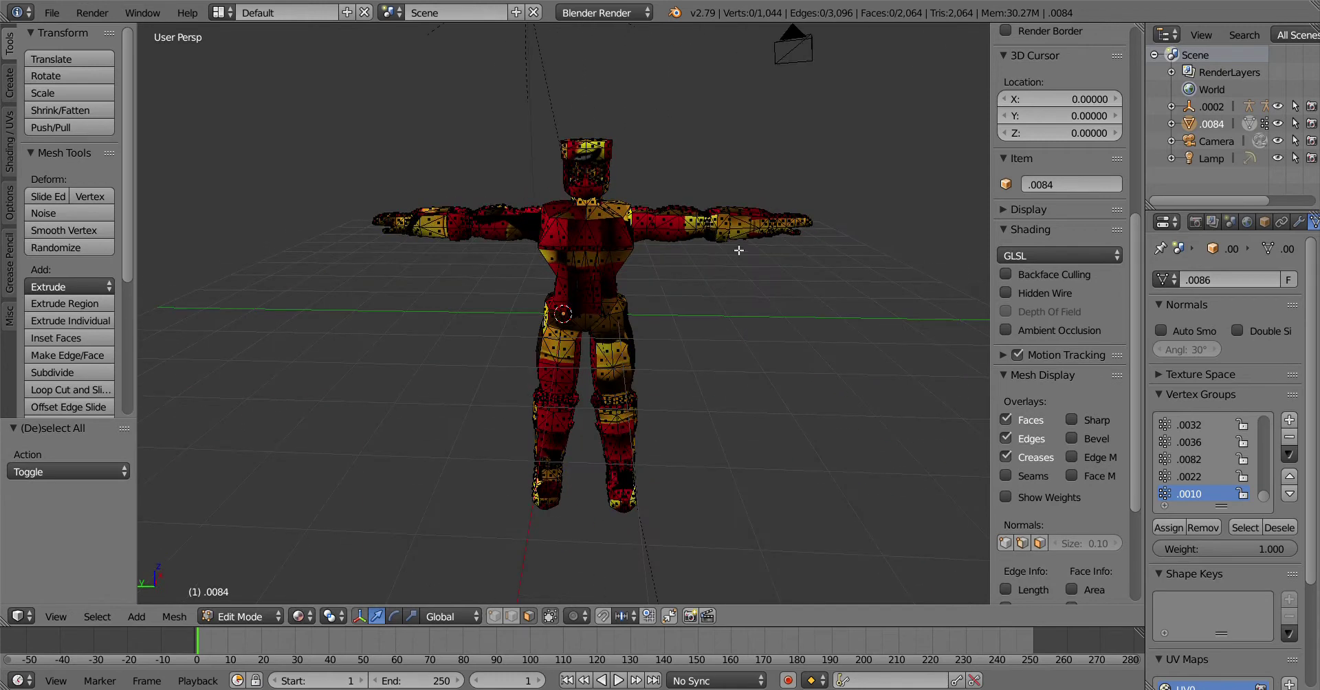
{"action": "key", "text": "n"}
Split the 3D view vertically and change the new area to the UV/Image Editor
{"action": "left_click_drag", "start_coordinate": [1139, 31], "coordinate": [722, 66]}
{"action": "left_click", "coordinate": [738, 617]}
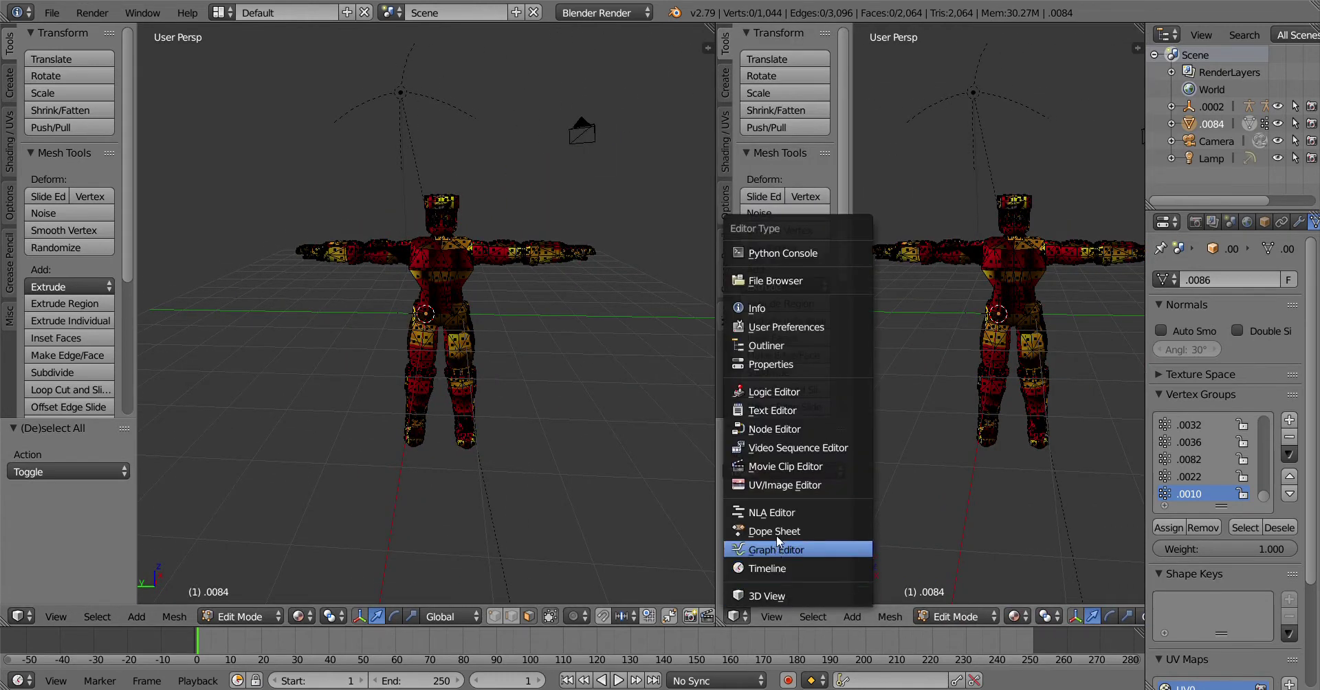
{"action": "left_click", "coordinate": [780, 484]}
Select the whole mesh to show its UV layout, and load the image BakedDetail2.png behind it
{"action": "scroll", "coordinate": [440, 265], "scroll_direction": "up", "scroll_amount": 3}
{"action": "key", "text": "a"}
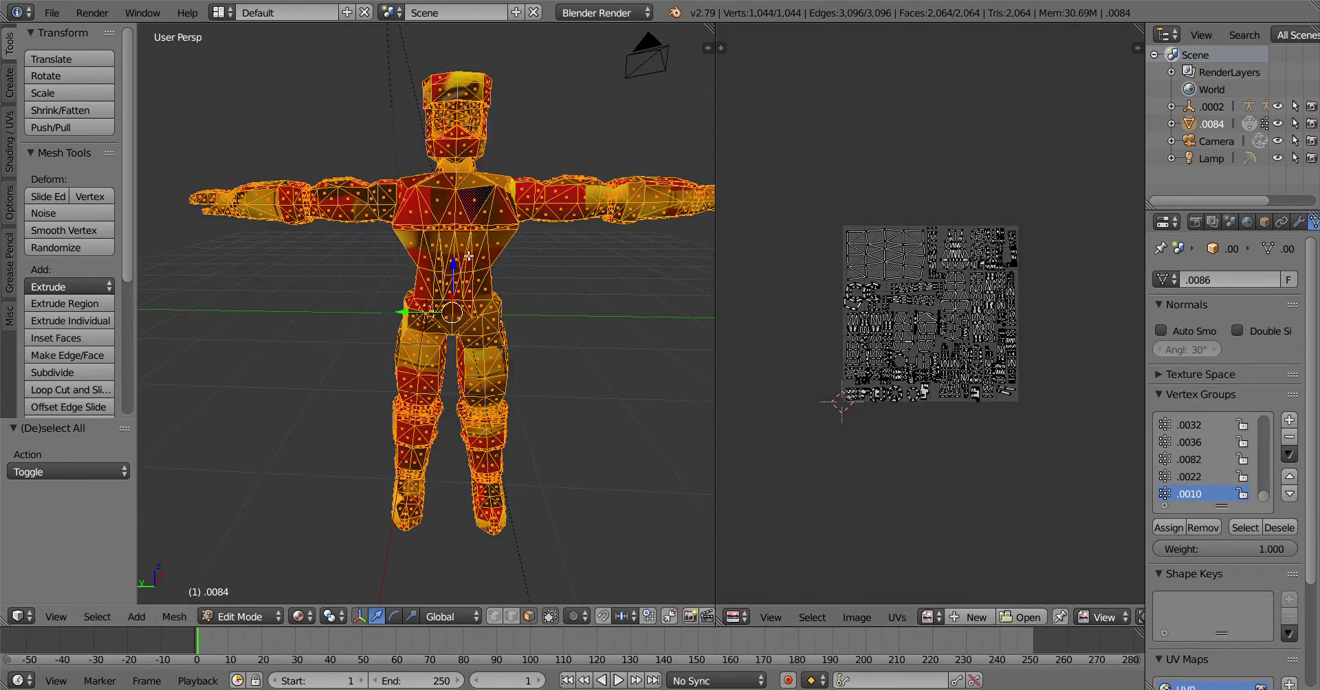
{"action": "scroll", "coordinate": [1023, 284], "scroll_direction": "up", "scroll_amount": 3}
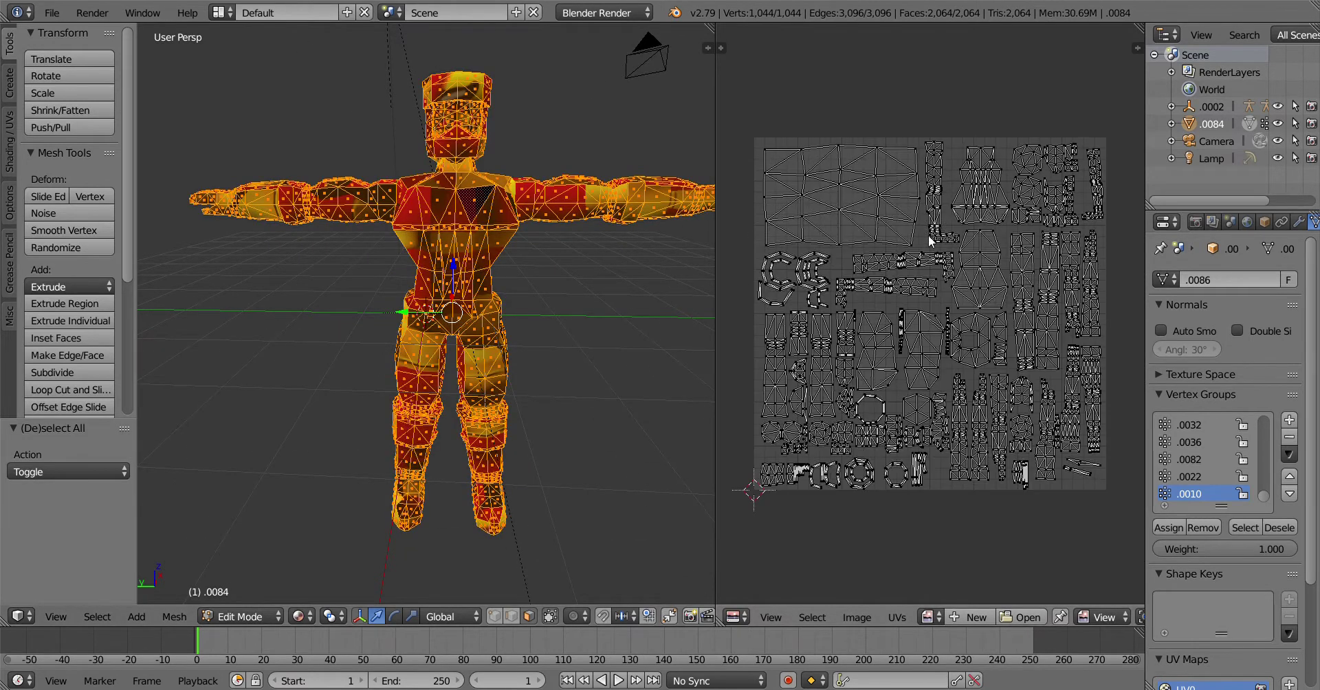
{"action": "left_click", "coordinate": [901, 621]}
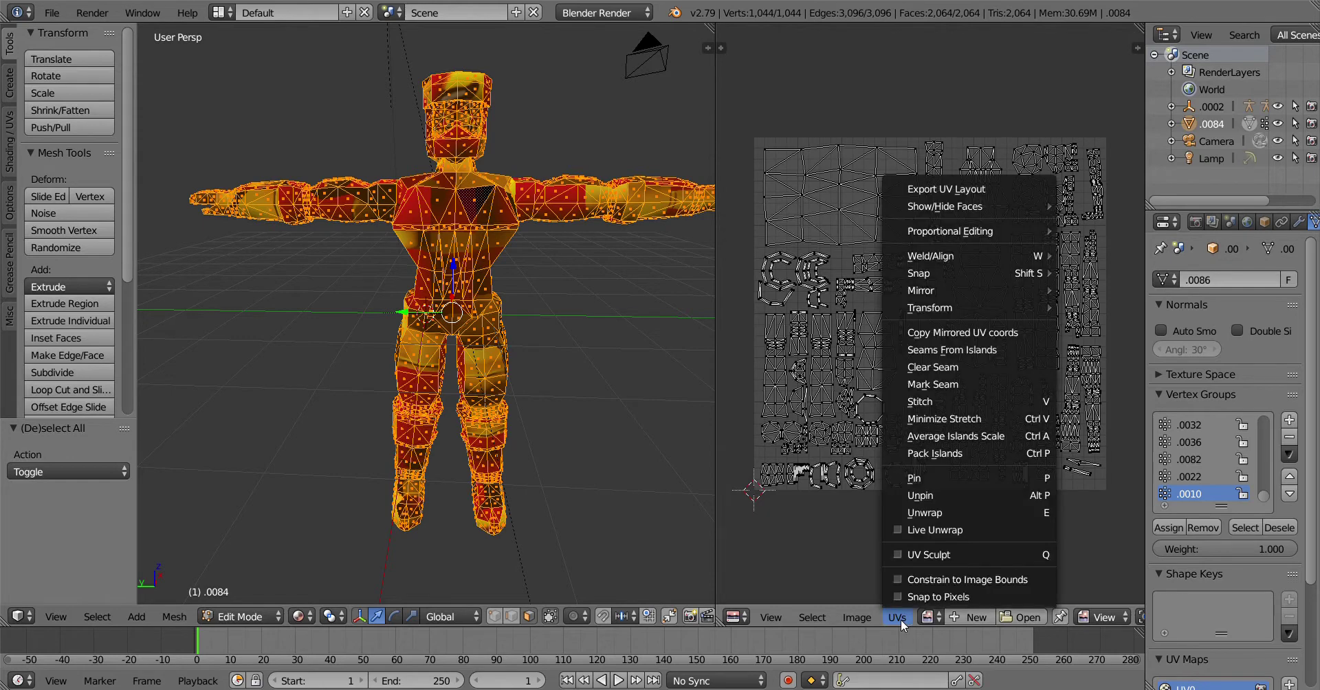
{"action": "left_click", "coordinate": [930, 617]}
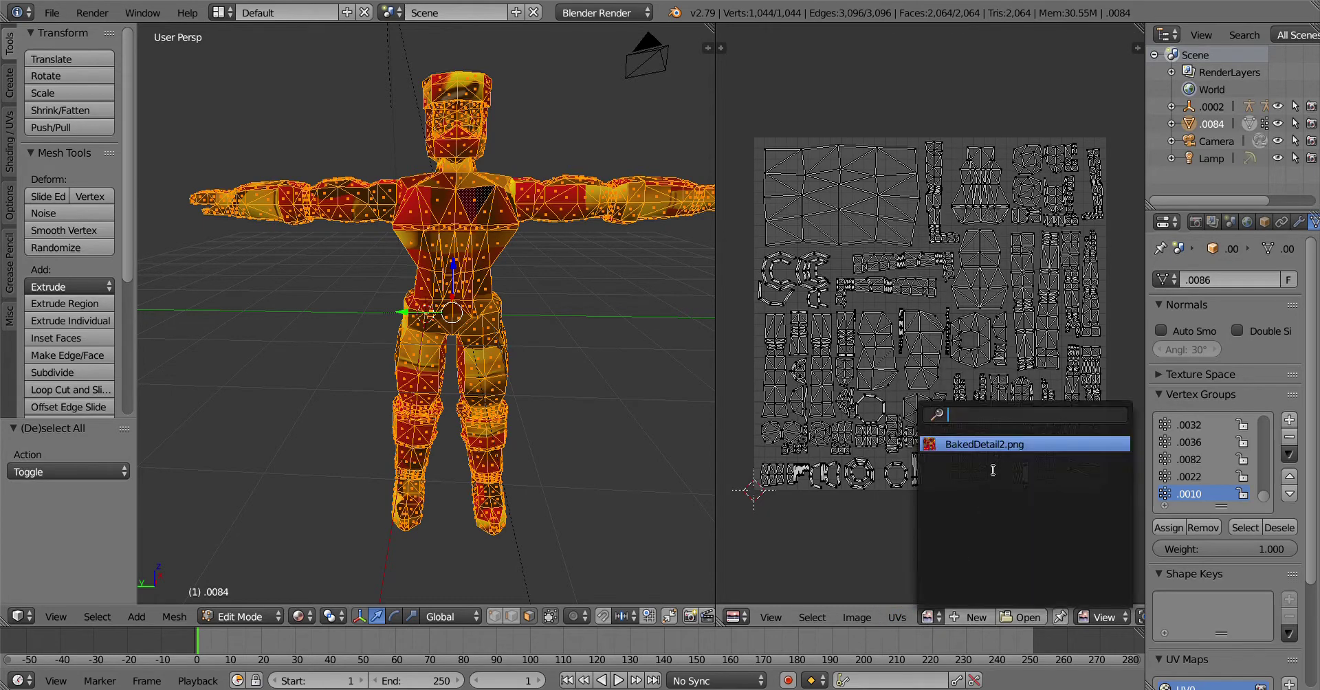
{"action": "left_click", "coordinate": [989, 445]}
{"action": "scroll", "coordinate": [866, 208], "scroll_direction": "down", "scroll_amount": 6}
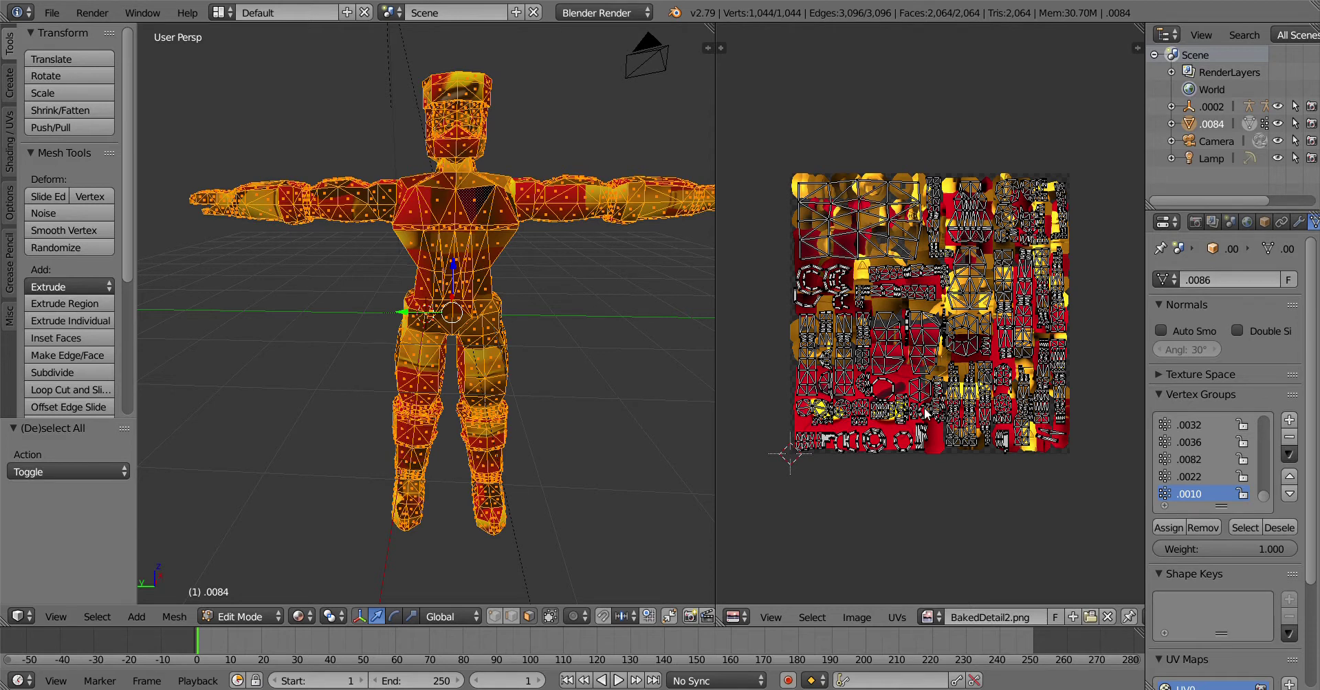
Select all UVs, mirror them along X, and rotate them 180° to match the BakedDetail2.png texture
{"action": "key", "text": "a"}
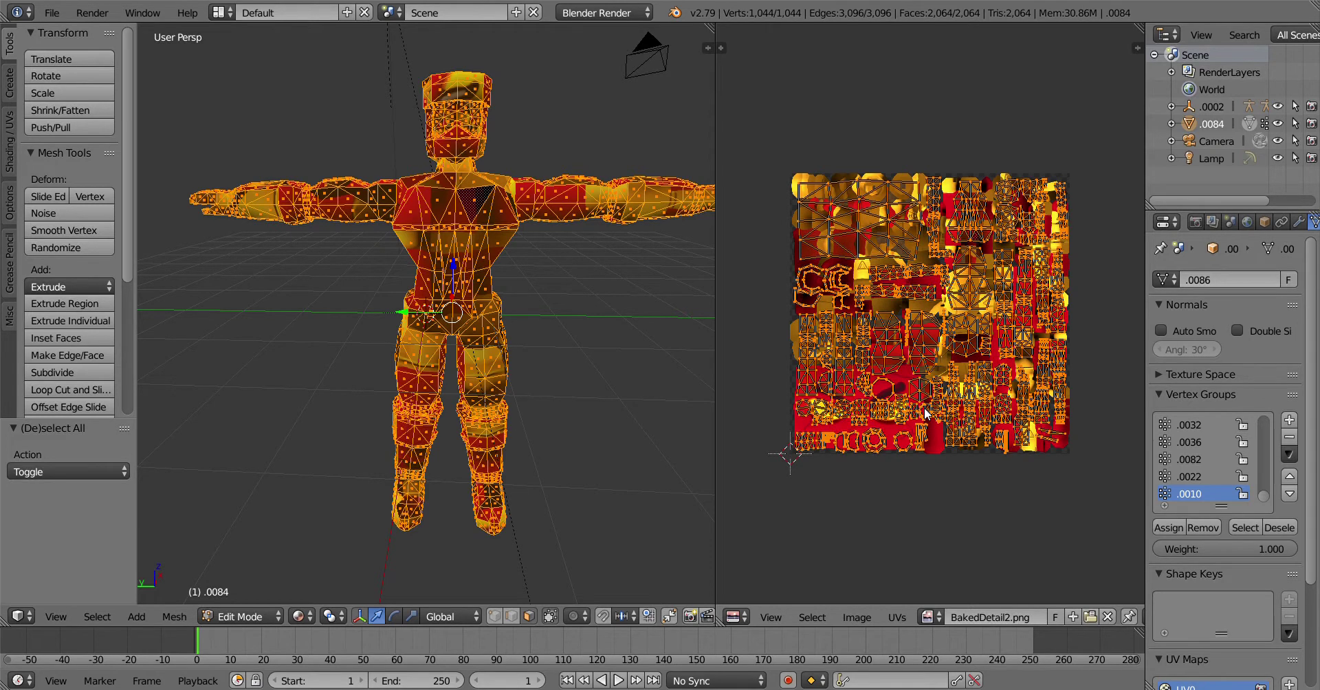
{"action": "key", "text": "ctrl+m"}
{"action": "key", "text": "x"}
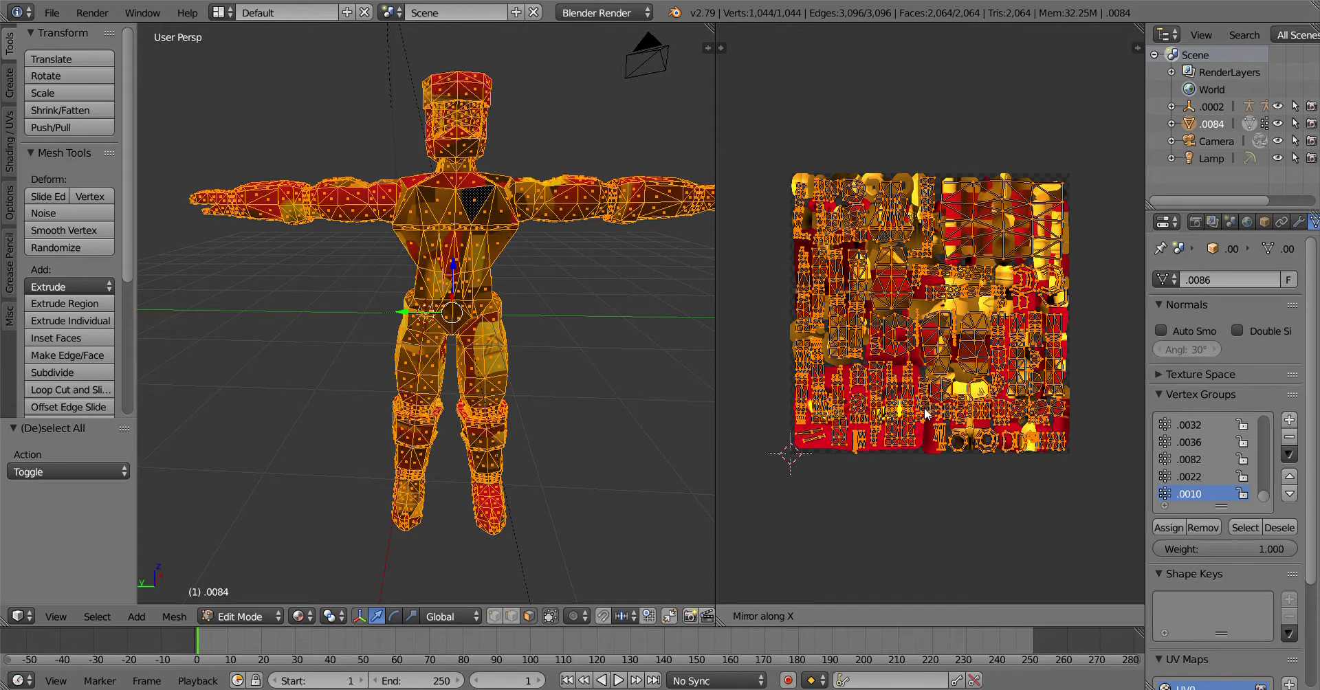
{"action": "key", "text": "Return"}
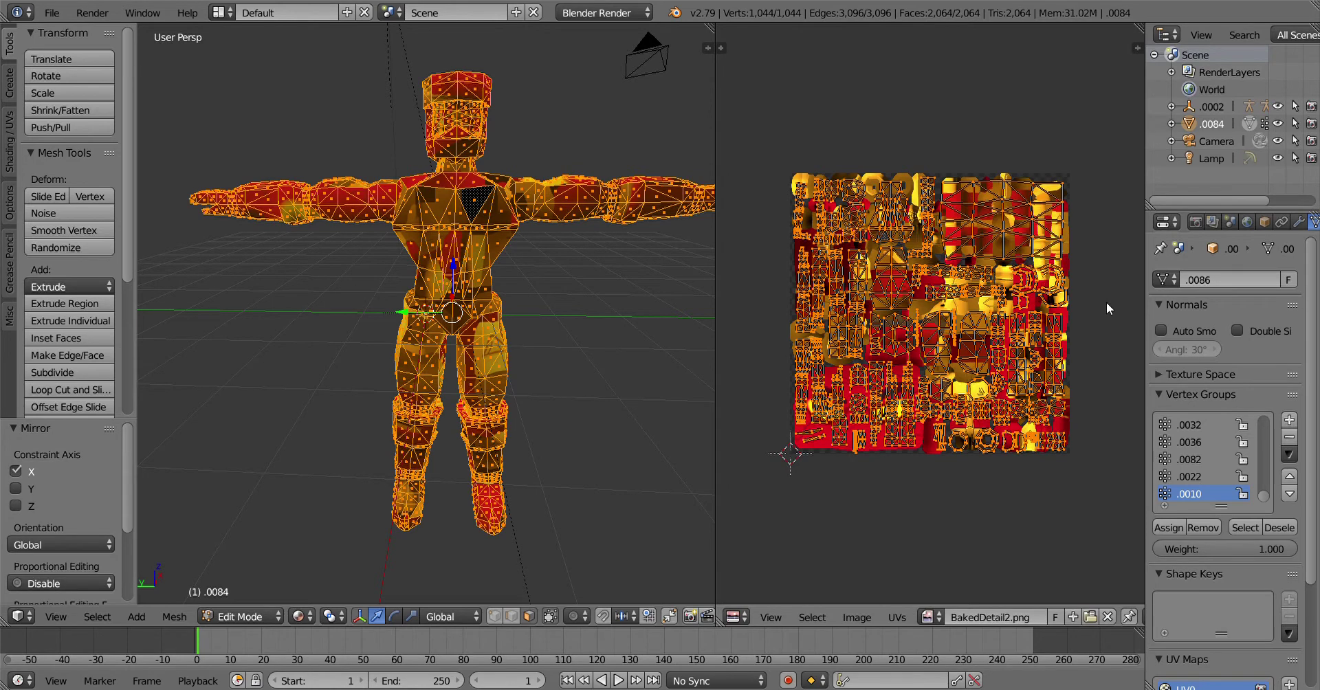
{"action": "type", "text": "r180"}
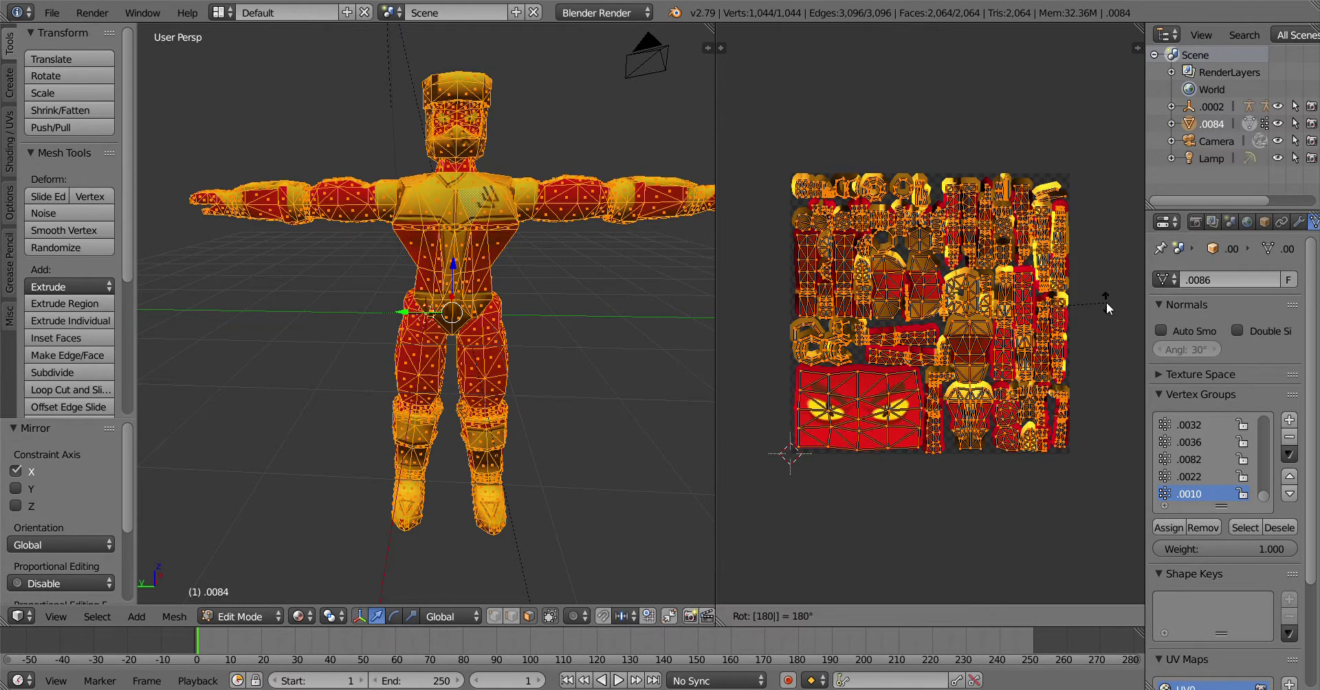
{"action": "key", "text": "Return"}
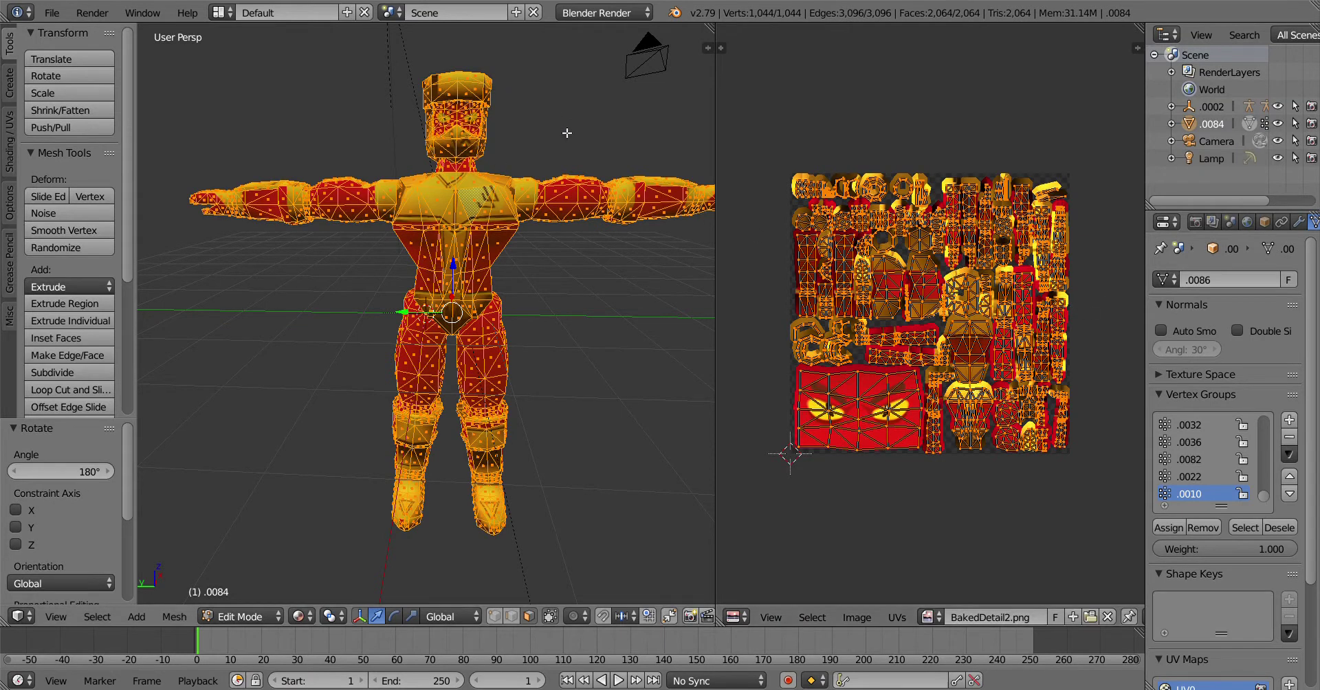
Shift the whole UV layout about 0.012 along Y, using the character's face and chest in orthographic view as reference
{"action": "key", "text": "KP_5"}
{"action": "scroll", "coordinate": [502, 151], "scroll_direction": "up", "scroll_amount": 3}
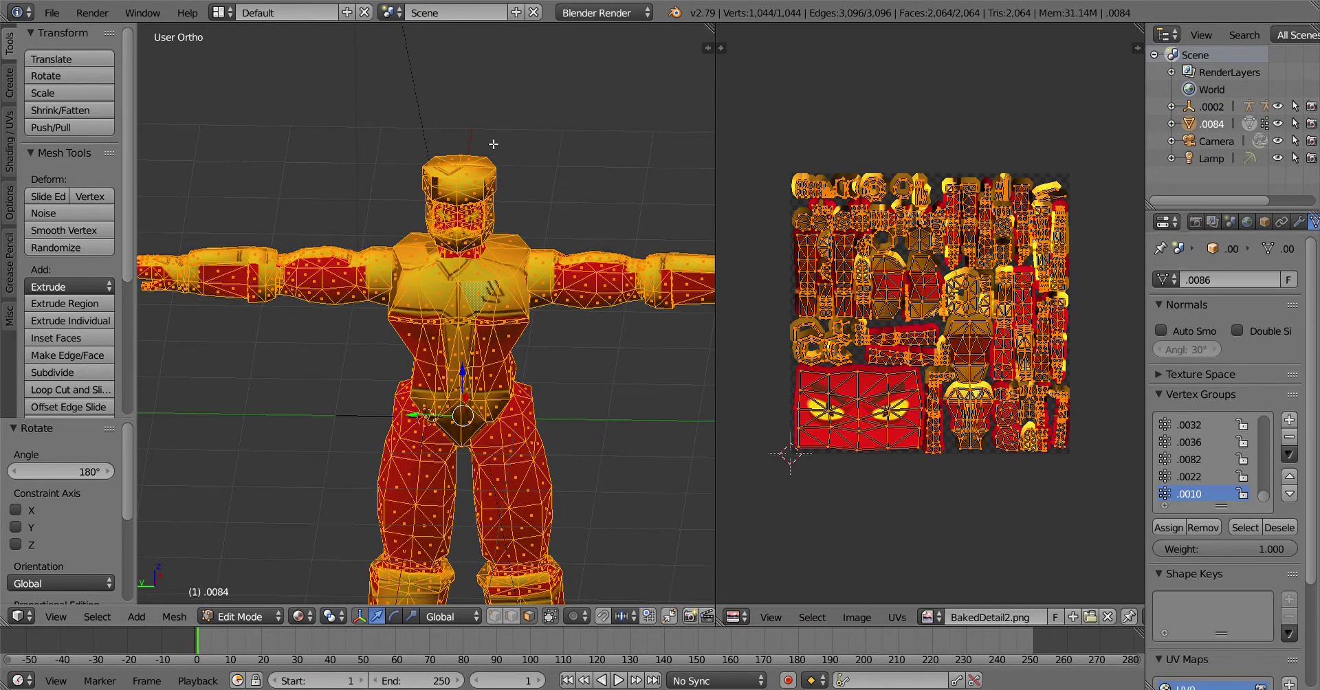
{"action": "scroll", "coordinate": [511, 224], "scroll_direction": "up", "scroll_amount": 4}
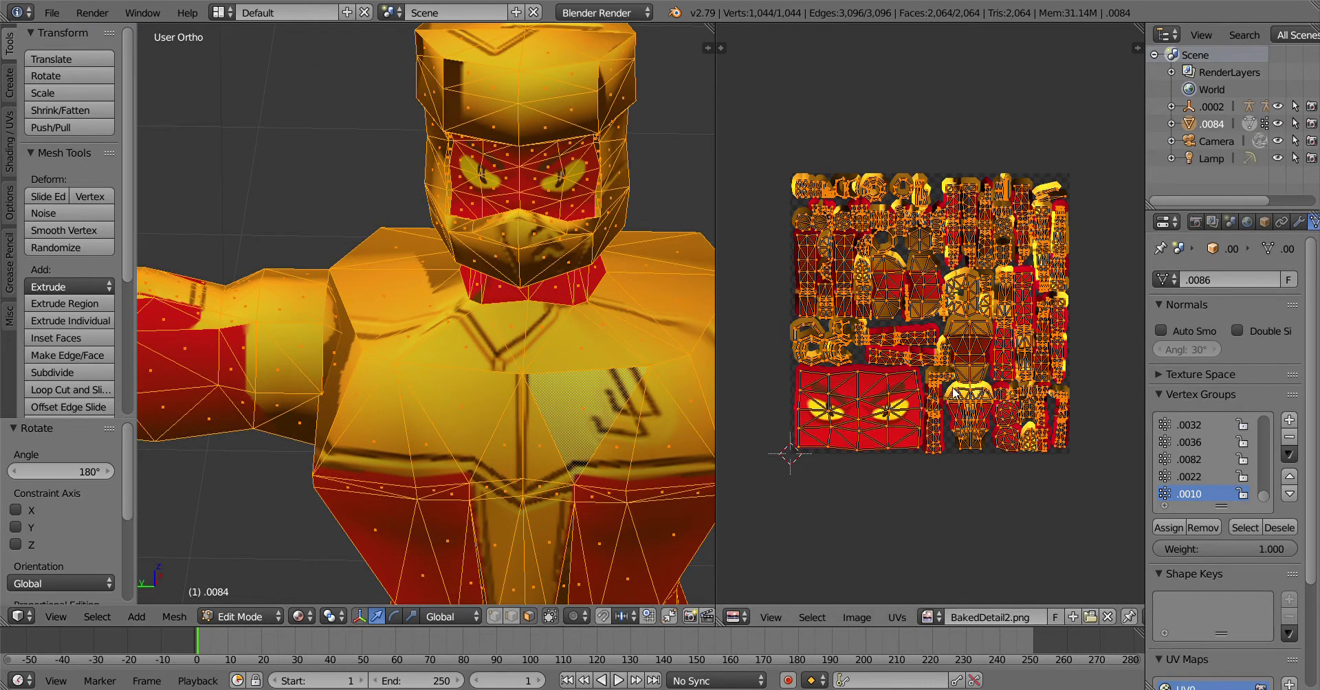
{"action": "scroll", "coordinate": [1049, 305], "scroll_direction": "up", "scroll_amount": 3}
{"action": "scroll", "coordinate": [1049, 305], "scroll_direction": "up", "scroll_amount": 3}
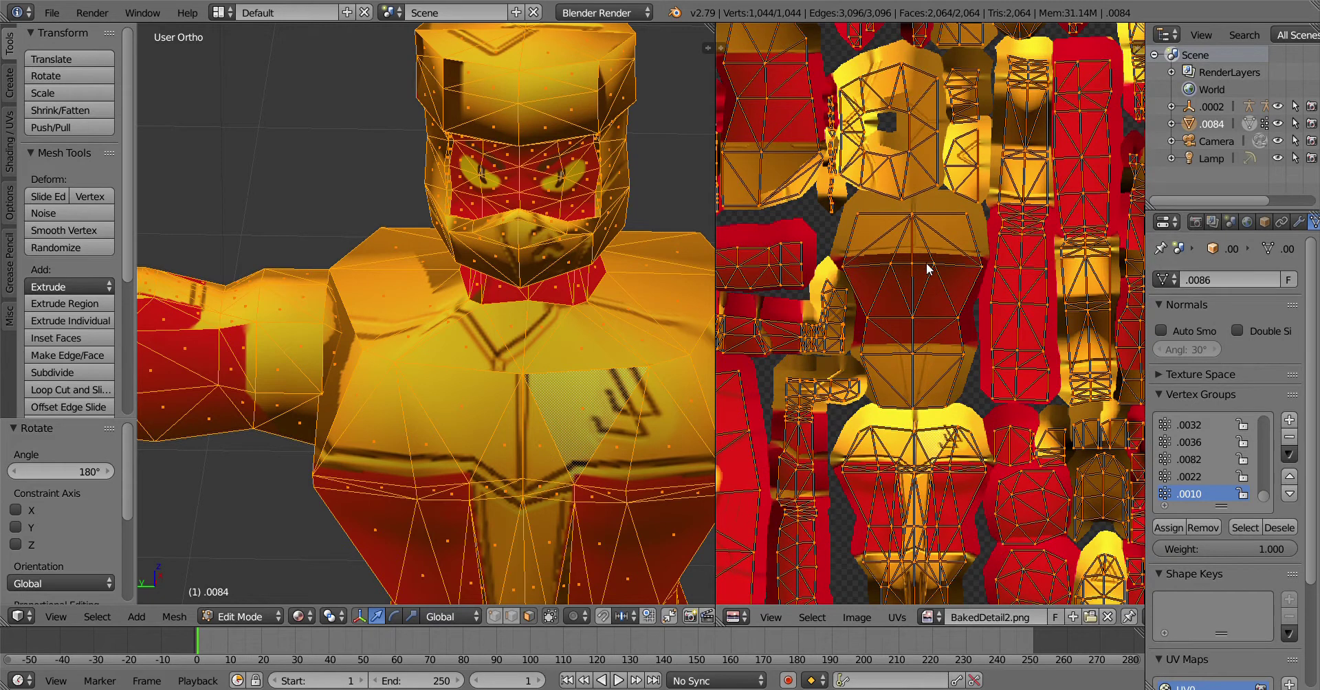
{"action": "key", "text": "a"}
{"action": "key", "text": "a"}
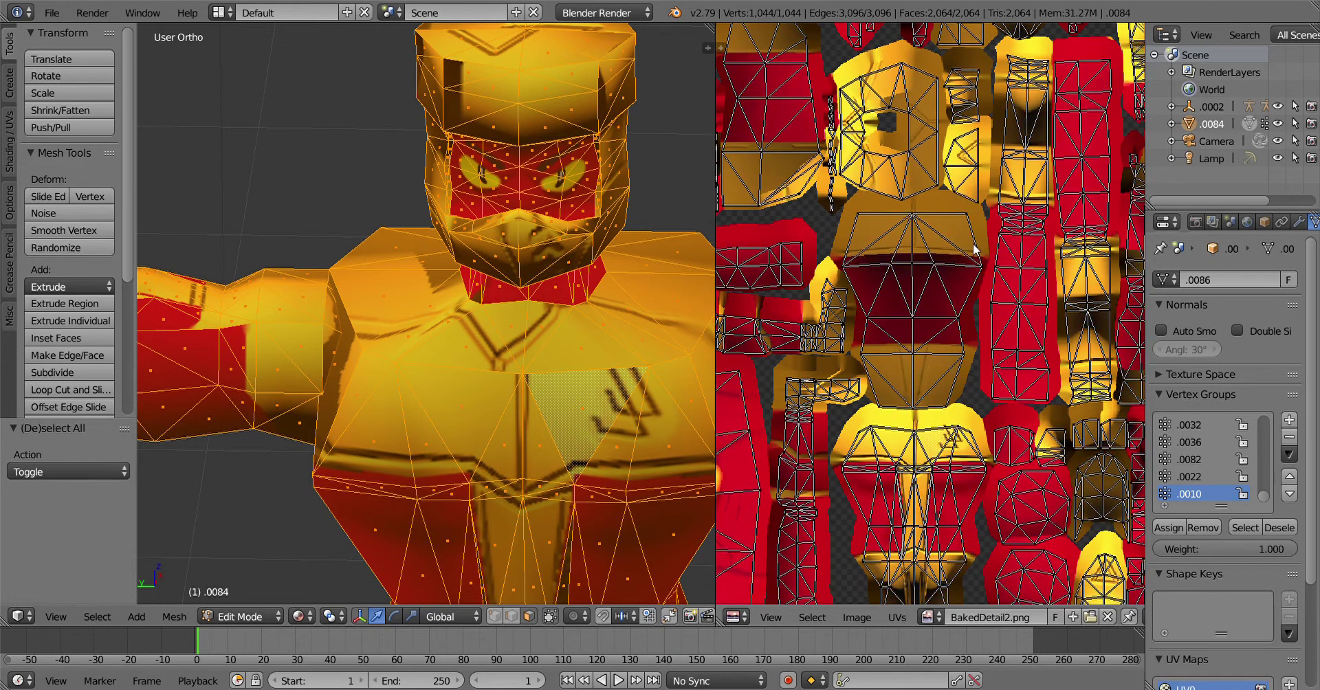
{"action": "key", "text": "g"}
{"action": "key", "text": "y"}
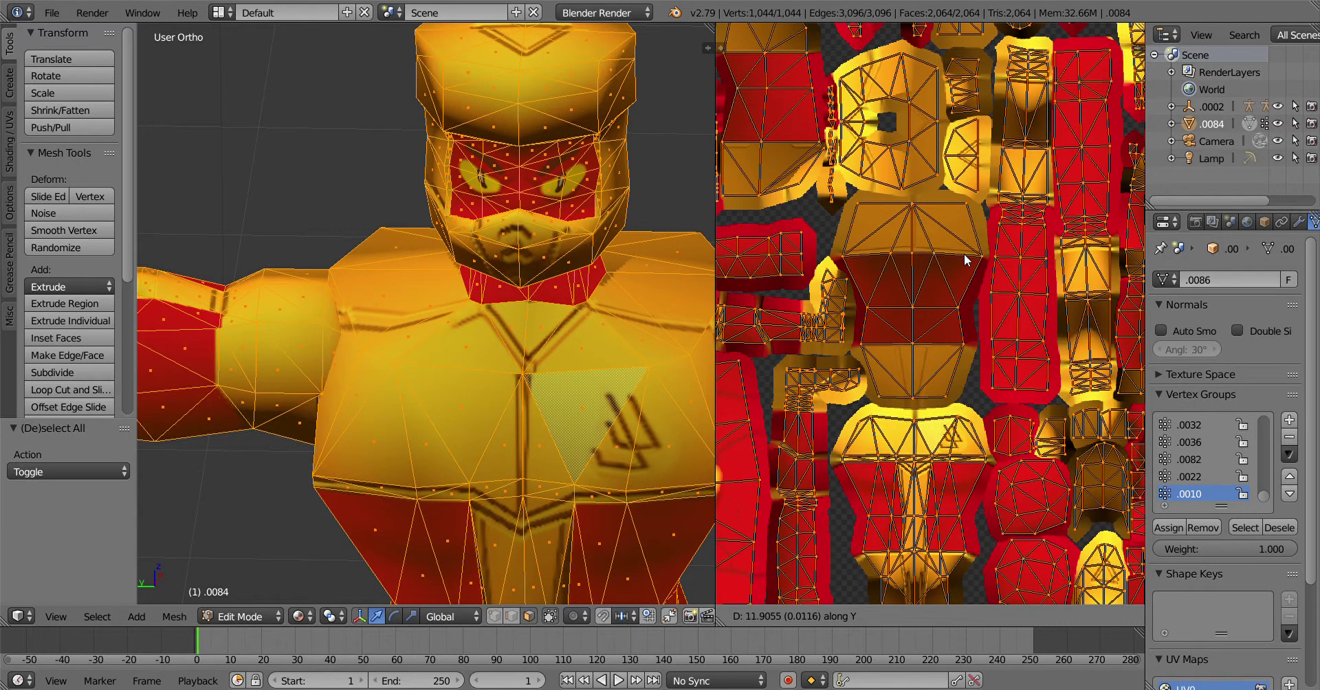
{"action": "left_click", "coordinate": [966, 260]}
Fine-tune the whole UV layout by about -0.002 along Y, using the top of the helmet as reference
{"action": "middle_click_drag", "start_coordinate": [514, 174], "coordinate": [310, 272]}
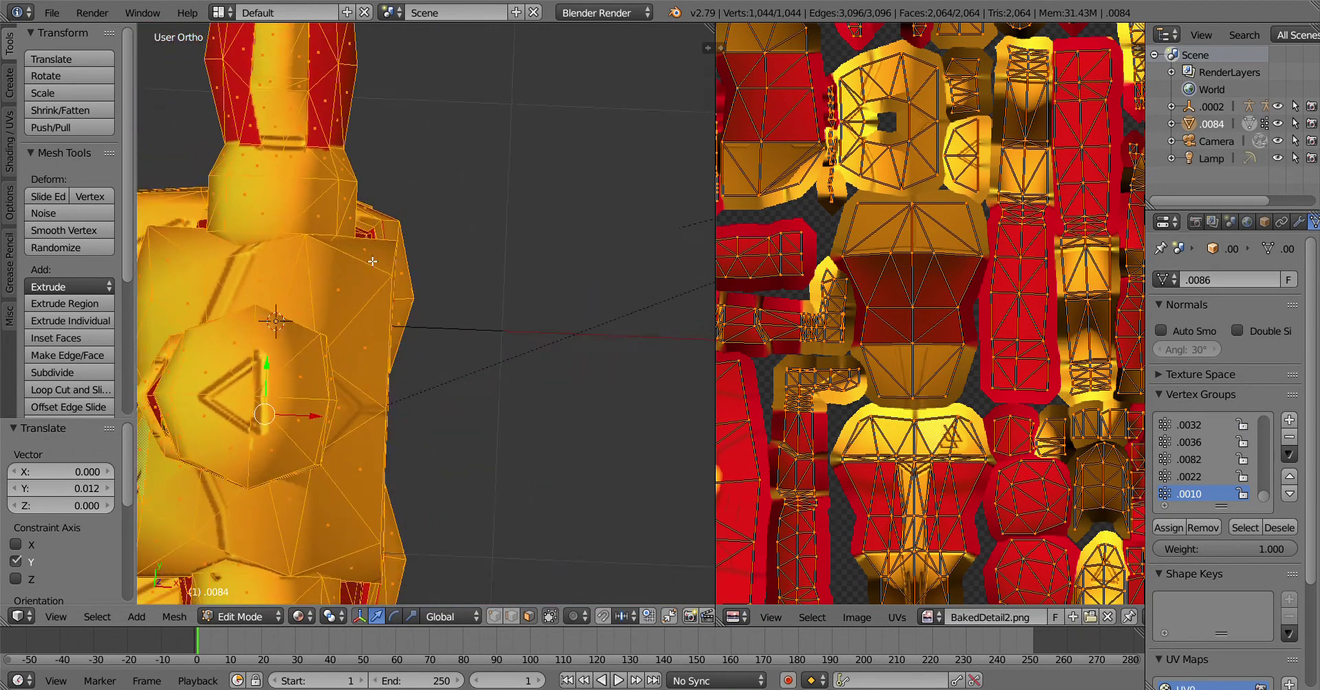
{"action": "key", "text": "g"}
{"action": "key", "text": "y"}
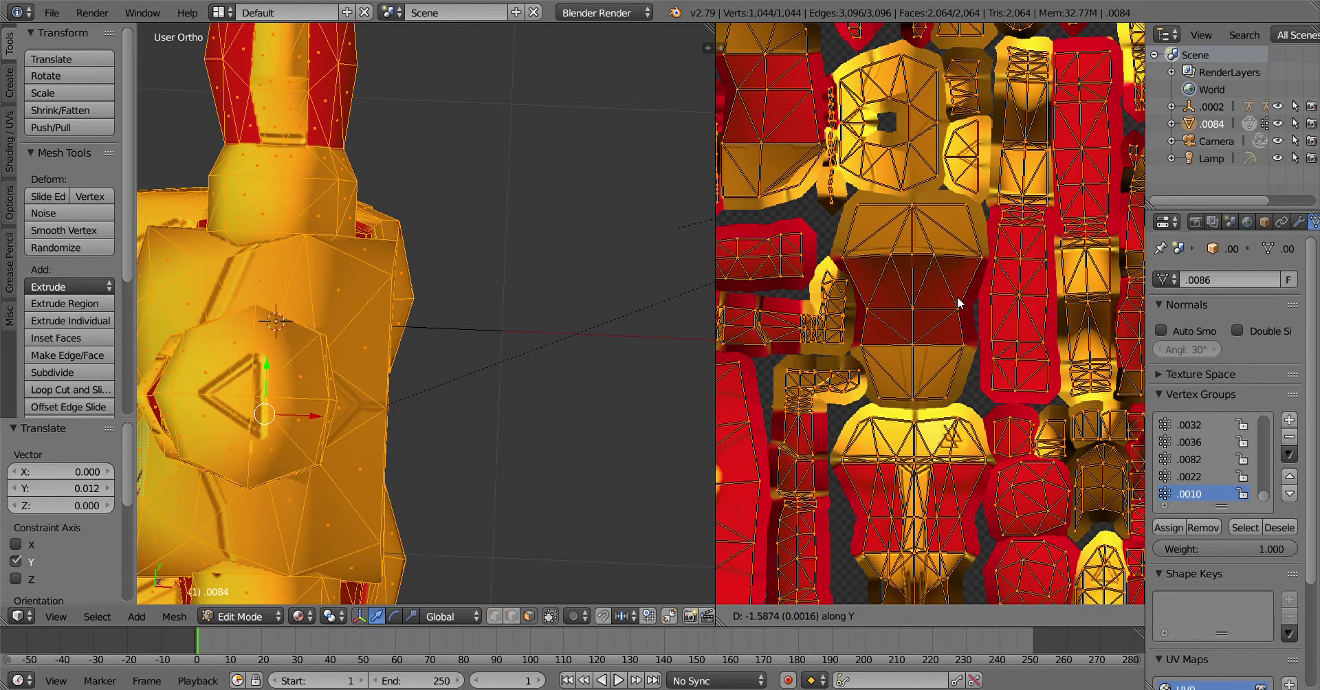
{"action": "left_click", "coordinate": [959, 302]}
Deselect the mesh and examine how the texture sits on the character from several angles and distances
{"action": "scroll", "coordinate": [486, 213], "scroll_direction": "down", "scroll_amount": 4}
{"action": "middle_click_drag", "start_coordinate": [440, 206], "coordinate": [536, 159]}
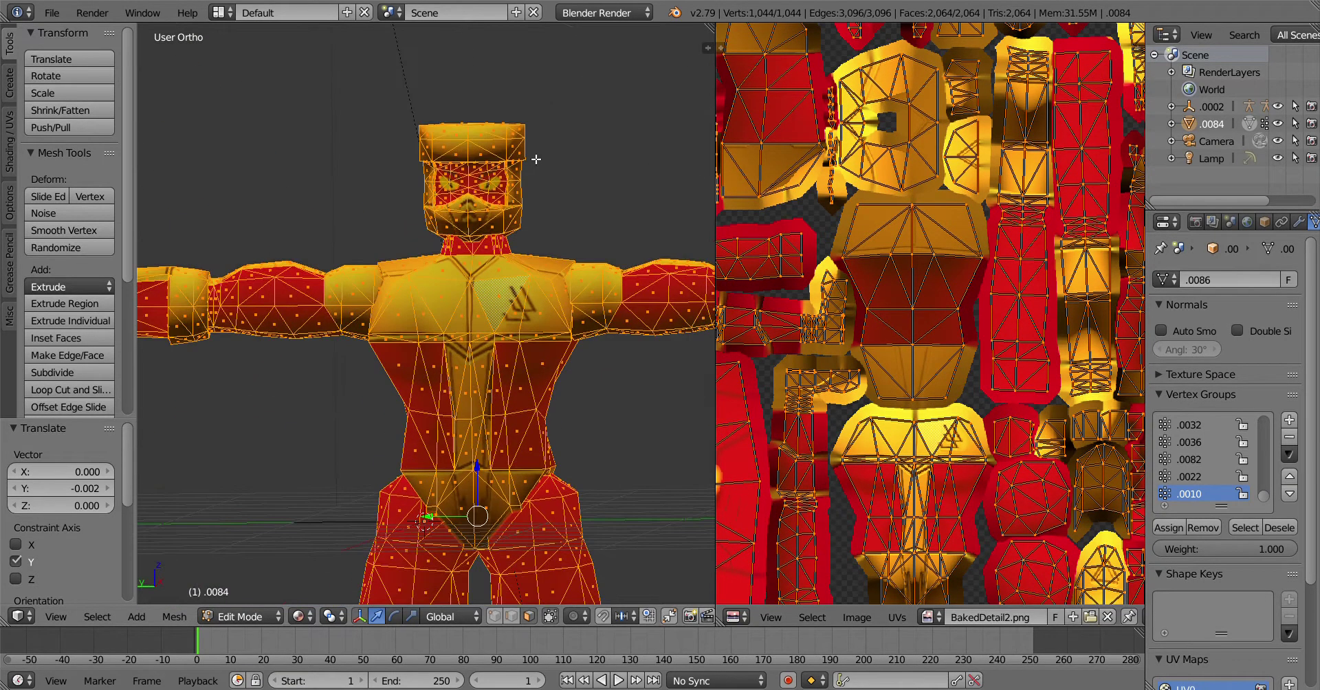
{"action": "scroll", "coordinate": [551, 220], "scroll_direction": "up", "scroll_amount": 1}
{"action": "key", "text": "a"}
{"action": "middle_click_drag", "start_coordinate": [555, 253], "coordinate": [482, 302]}
{"action": "scroll", "coordinate": [483, 302], "scroll_direction": "down", "scroll_amount": 2}
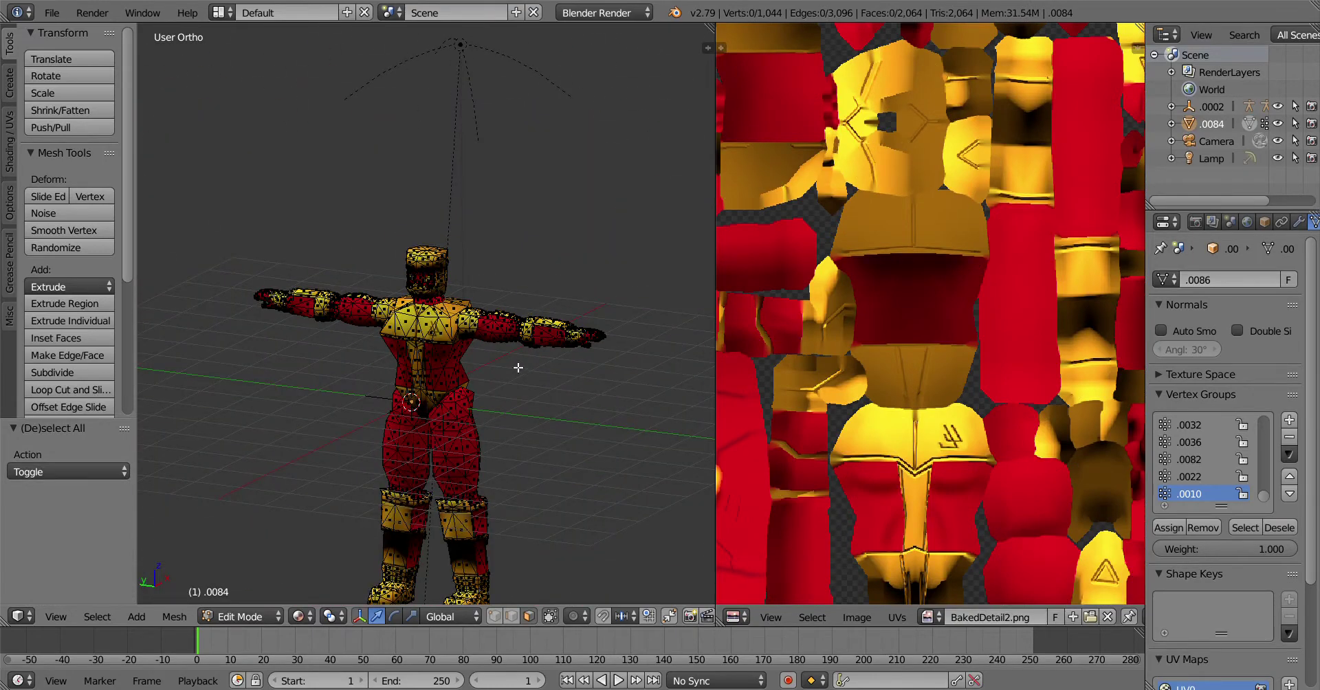
{"action": "middle_click_drag", "start_coordinate": [518, 368], "coordinate": [568, 330]}
{"action": "scroll", "coordinate": [506, 339], "scroll_direction": "up", "scroll_amount": 3}
{"action": "scroll", "coordinate": [496, 168], "scroll_direction": "down", "scroll_amount": 5}
{"action": "scroll", "coordinate": [540, 195], "scroll_direction": "up", "scroll_amount": 3}
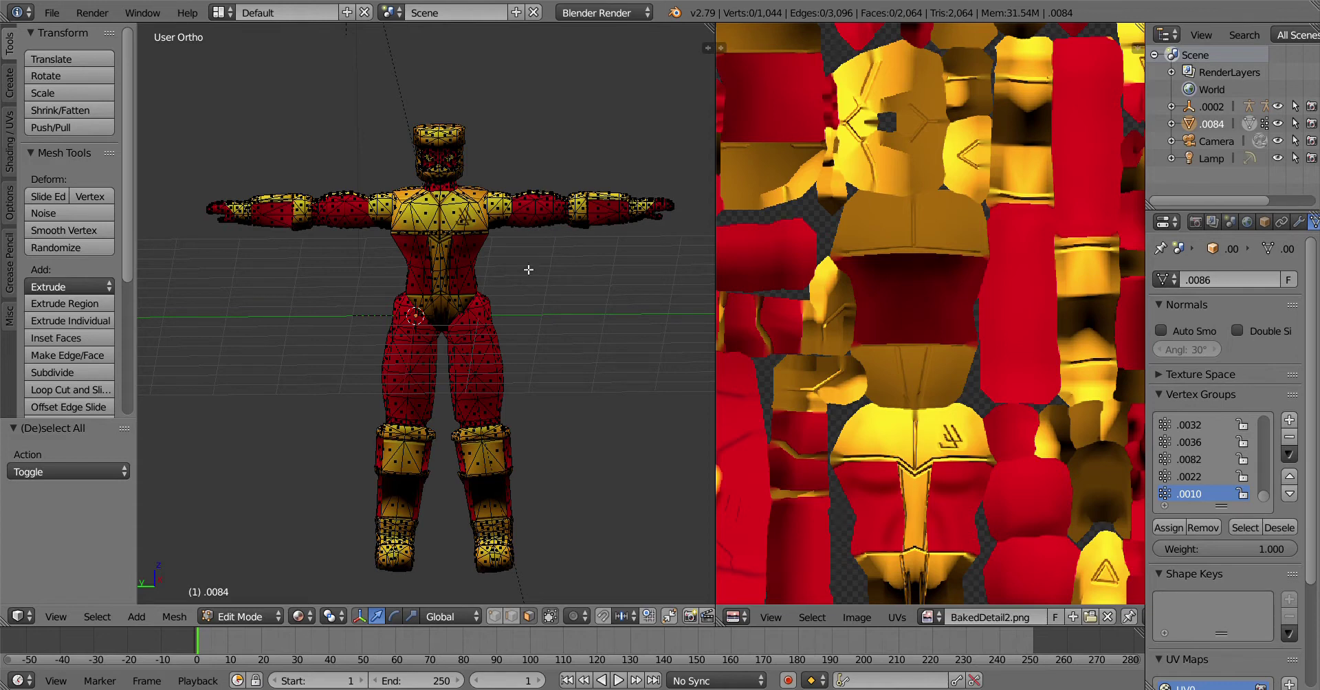
{"action": "scroll", "coordinate": [522, 242], "scroll_direction": "up", "scroll_amount": 2}
{"action": "middle_click_drag", "start_coordinate": [522, 241], "coordinate": [486, 286]}
{"action": "scroll", "coordinate": [440, 251], "scroll_direction": "up", "scroll_amount": 2}
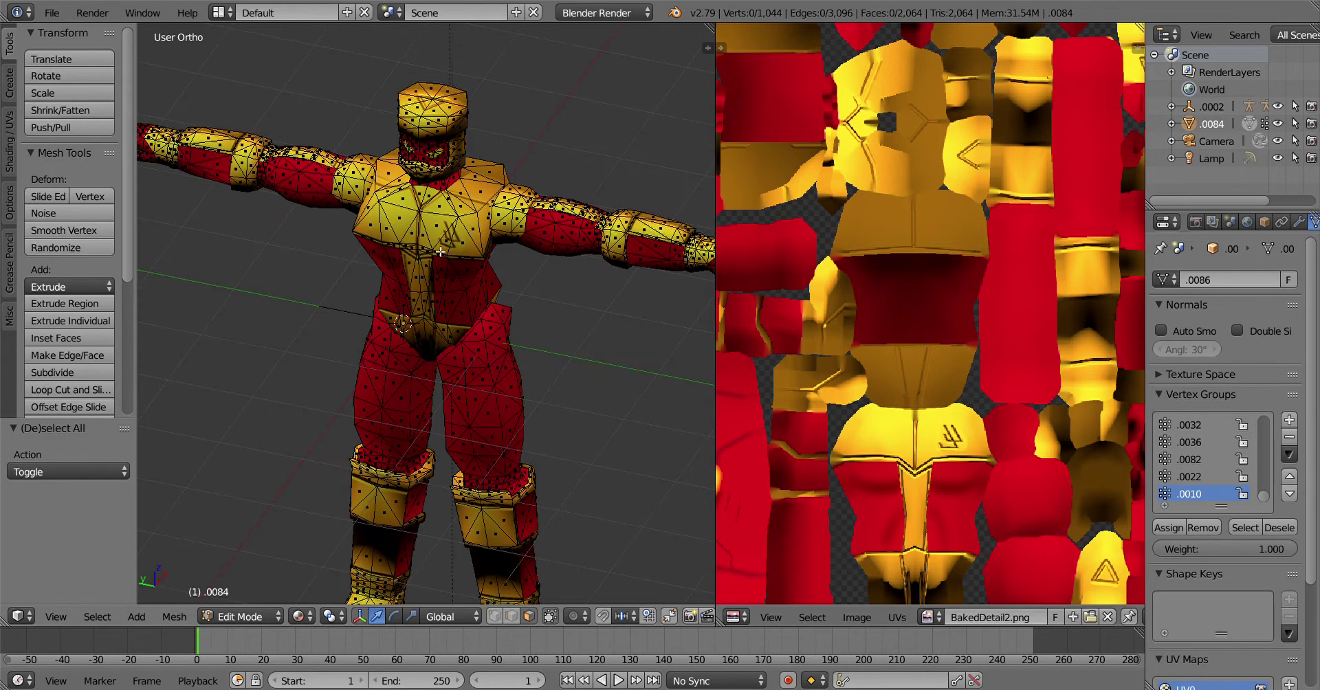
{"action": "scroll", "coordinate": [440, 252], "scroll_direction": "down", "scroll_amount": 2}
{"action": "scroll", "coordinate": [509, 267], "scroll_direction": "up", "scroll_amount": 1}
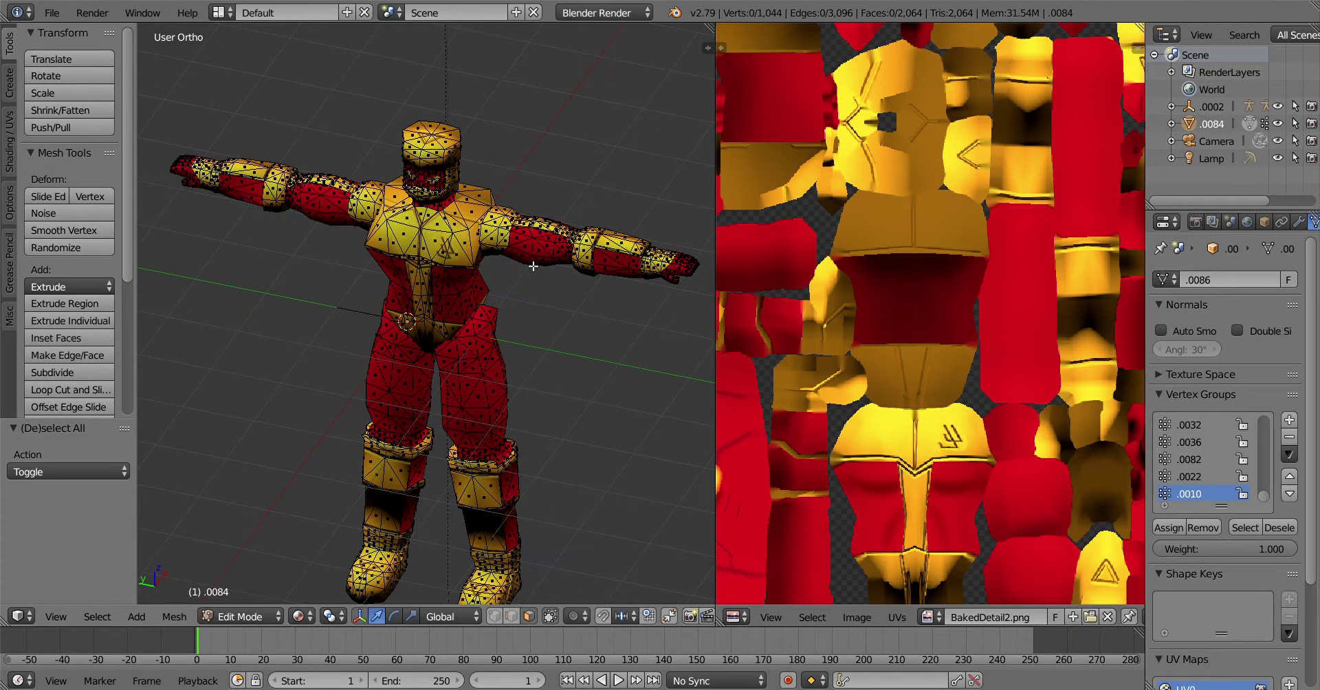
{"action": "scroll", "coordinate": [535, 266], "scroll_direction": "down", "scroll_amount": 3}
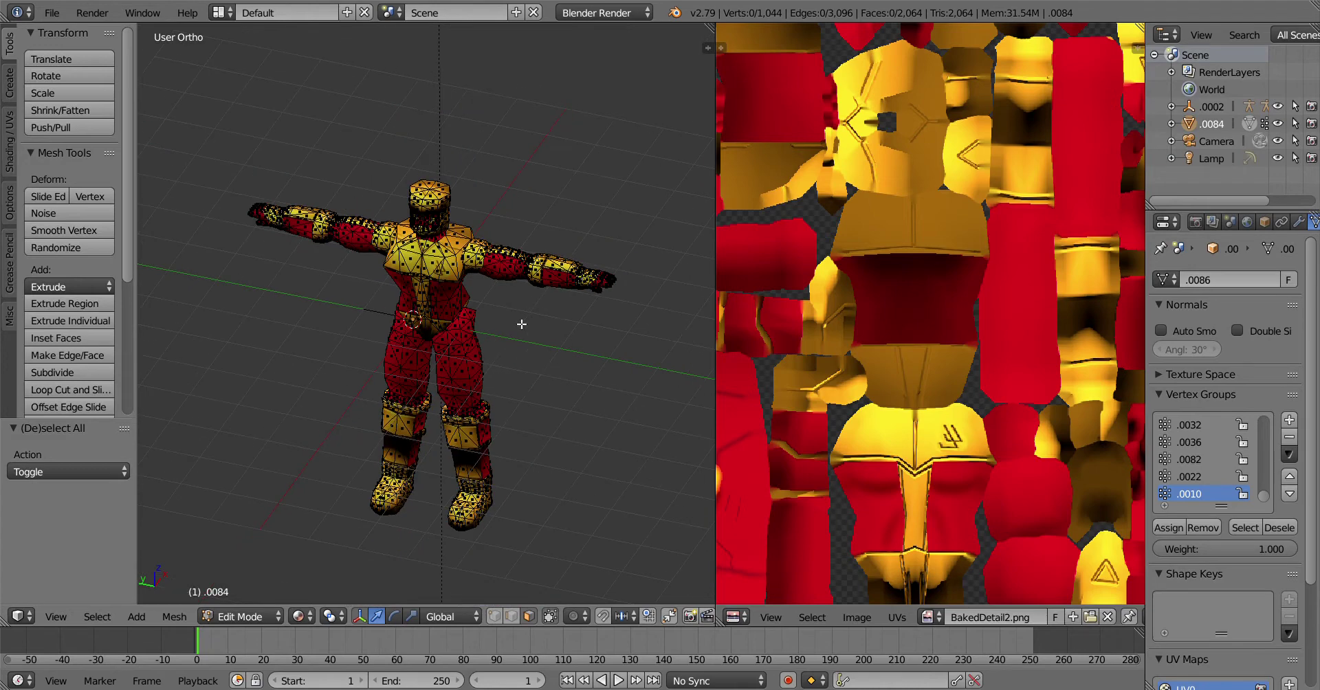
{"action": "middle_click_drag", "start_coordinate": [516, 341], "coordinate": [523, 301]}
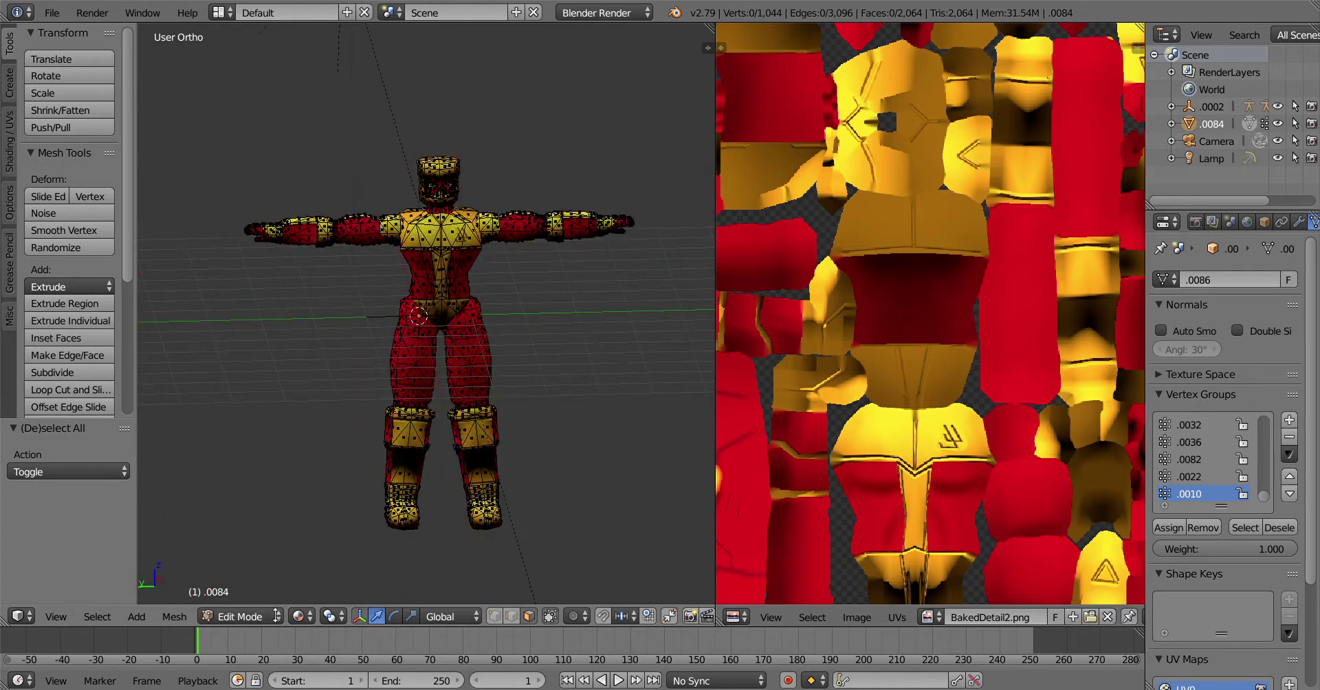
{"action": "scroll", "coordinate": [471, 255], "scroll_direction": "up", "scroll_amount": 2}
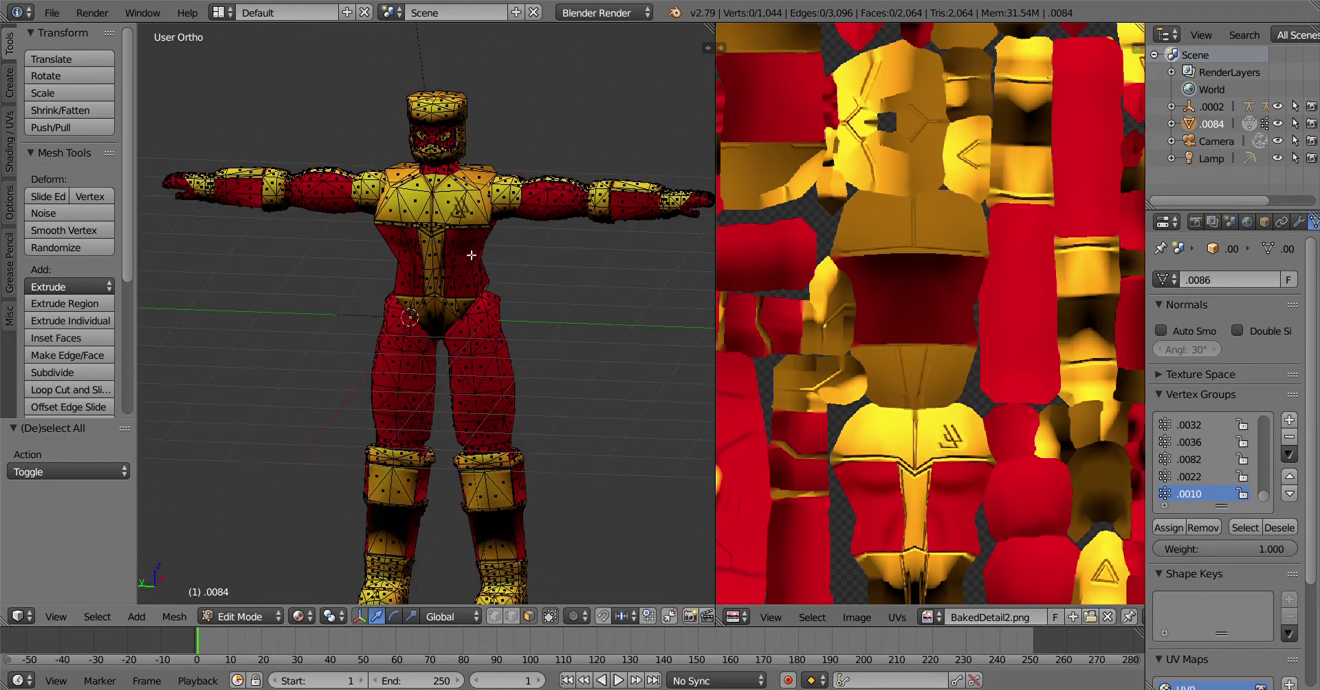
Switch the character mesh to Object Mode and mirror it along the global Y axis
{"action": "left_click", "coordinate": [241, 617]}
{"action": "left_click", "coordinate": [237, 599]}
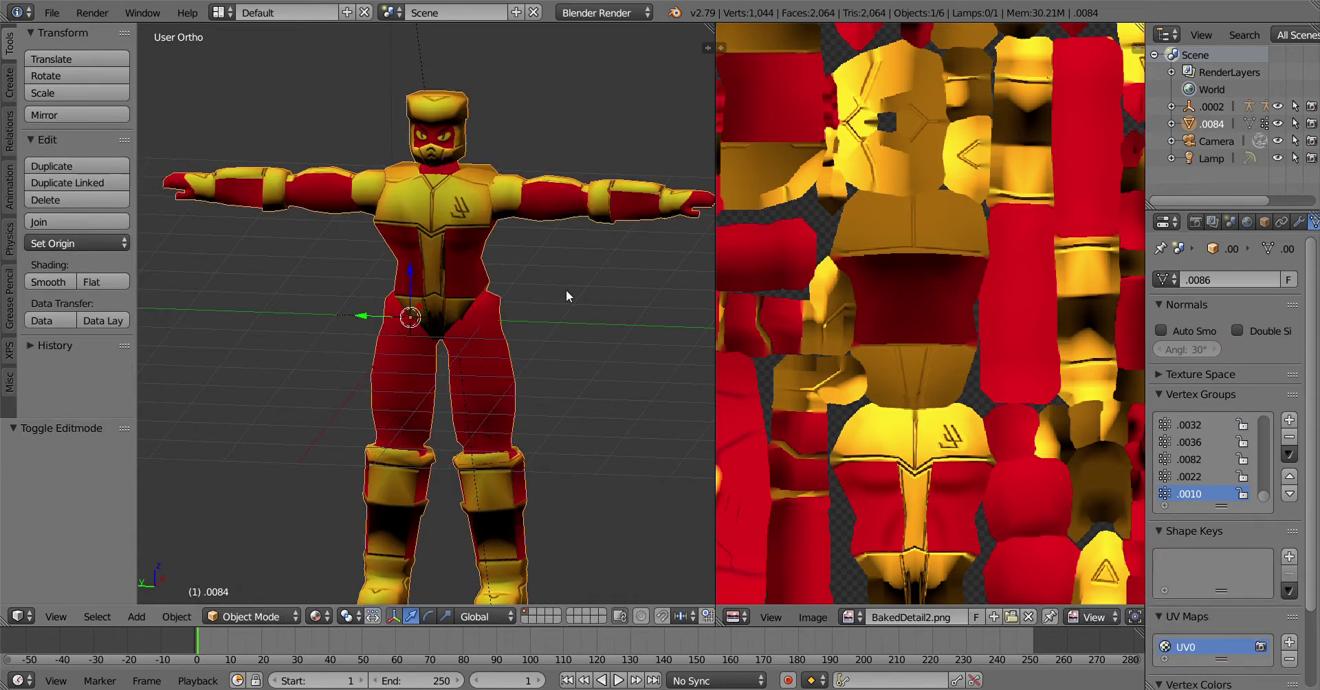
{"action": "key", "text": "ctrl+m"}
{"action": "key", "text": "x"}
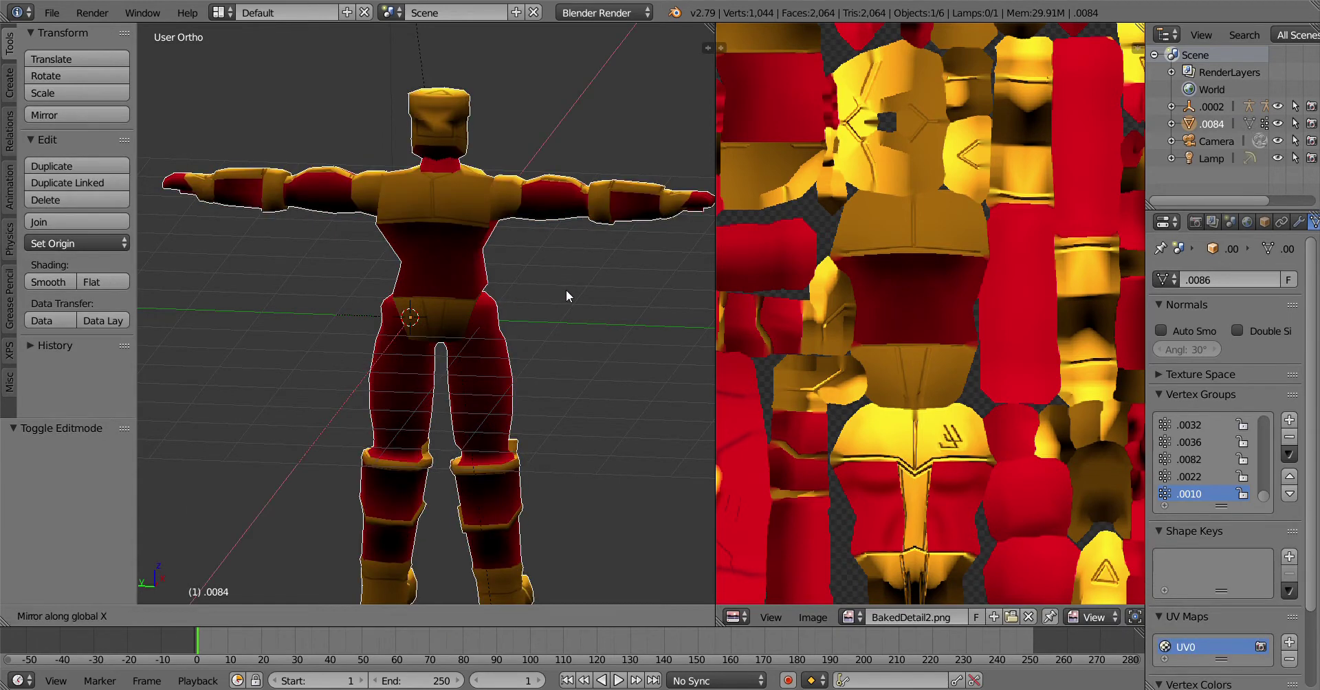
{"action": "key", "text": "y"}
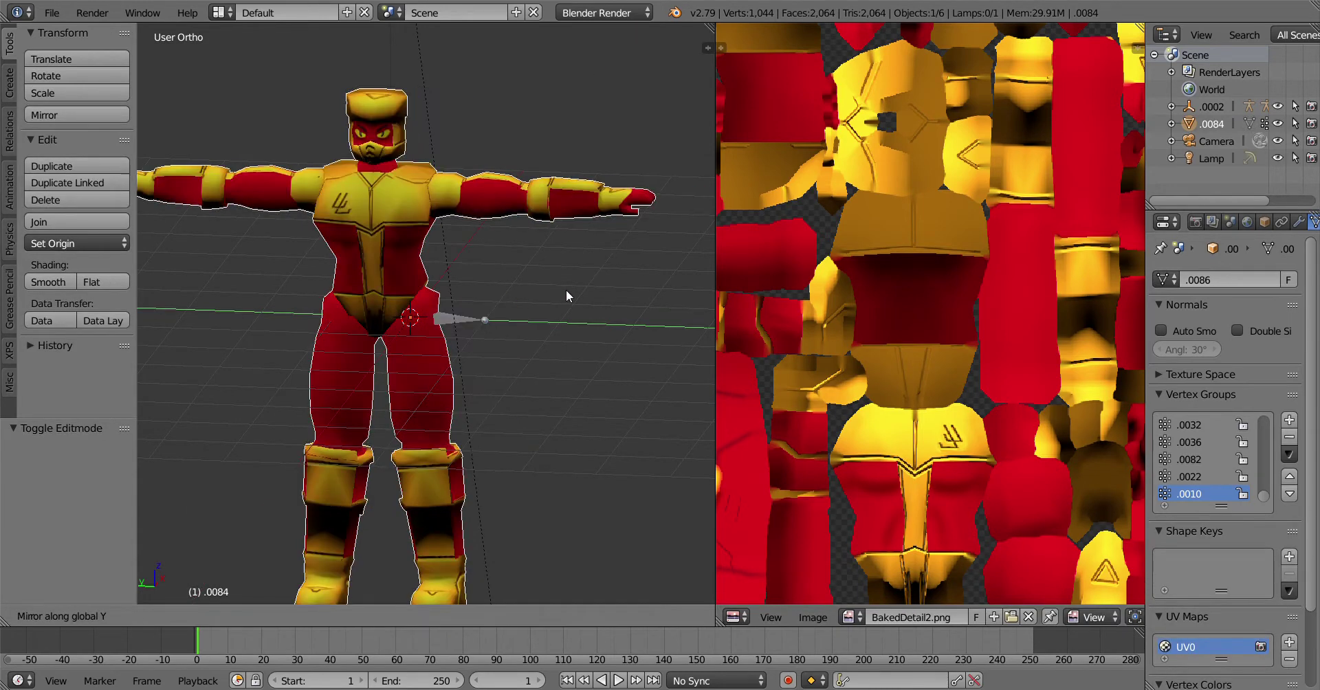
{"action": "key", "text": "Return"}
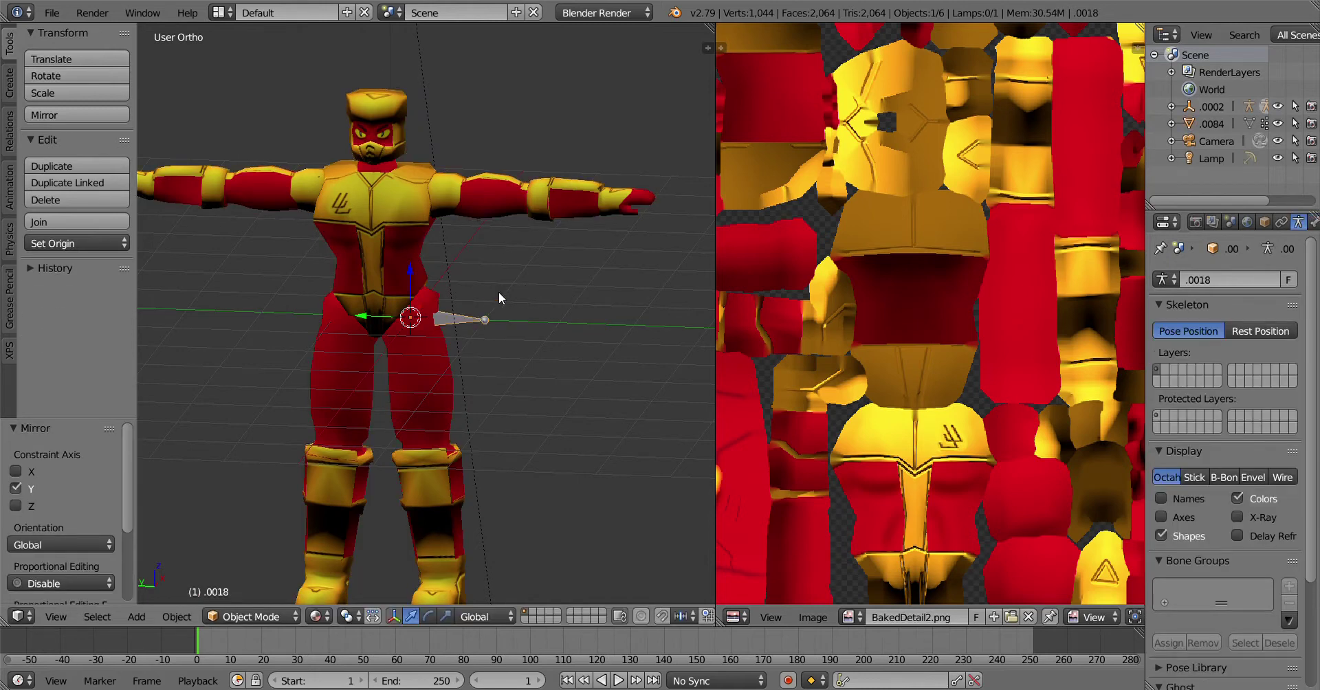
Delete the armature .0018 beside the character's hip
{"action": "key", "text": "x"}
{"action": "left_click", "coordinate": [468, 294]}
Recalculate the normals of the whole mesh to face outside in Edit Mode, and deselect it
{"action": "left_click", "coordinate": [251, 616]}
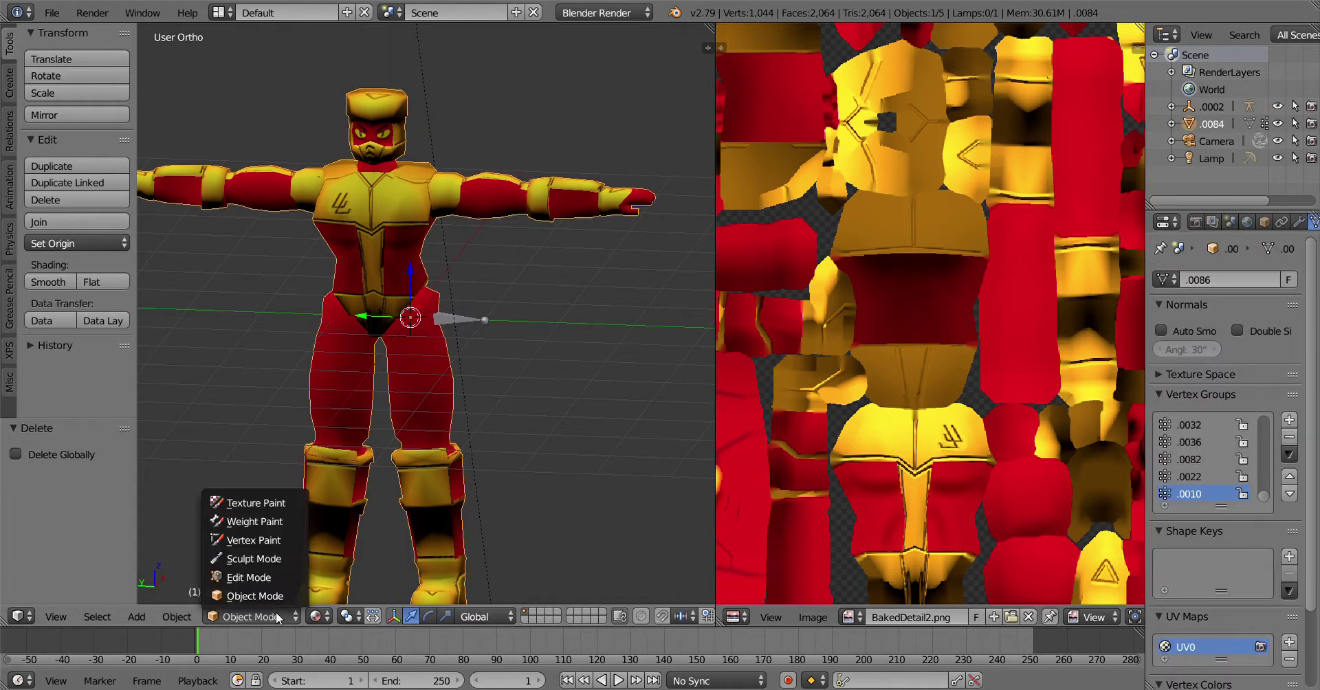
{"action": "left_click", "coordinate": [248, 579]}
{"action": "key", "text": "a"}
{"action": "key", "text": "ctrl+n"}
{"action": "key", "text": "a"}
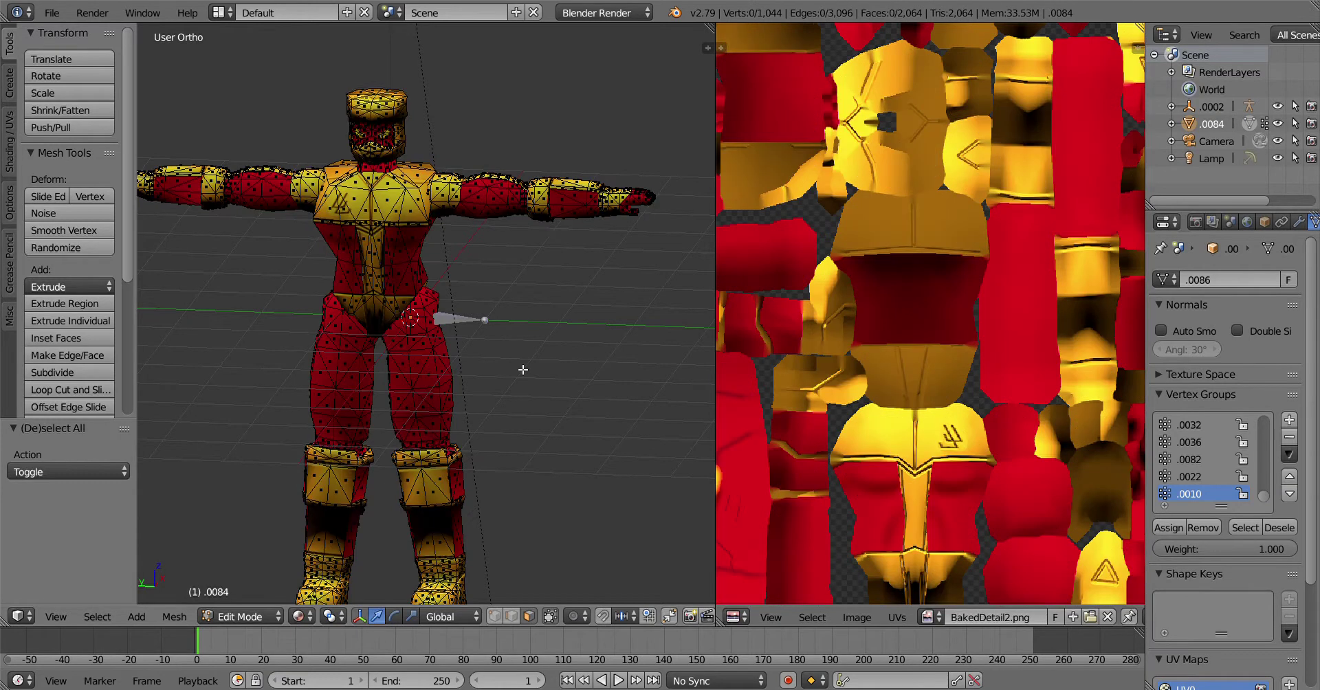
Briefly display the face normals to check the mirrored mesh, and hide the view properties again
{"action": "key", "text": "n"}
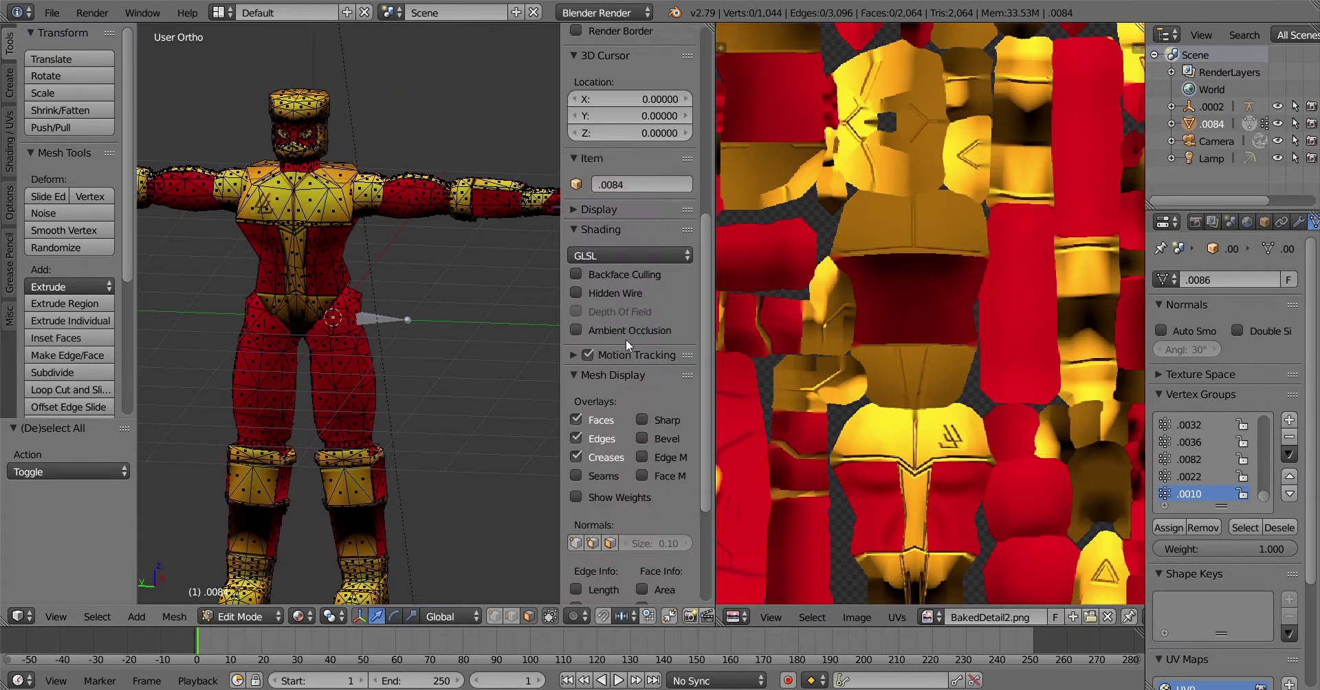
{"action": "scroll", "coordinate": [632, 399], "scroll_direction": "down", "scroll_amount": 5}
{"action": "left_click", "coordinate": [614, 432]}
{"action": "left_click", "coordinate": [614, 433]}
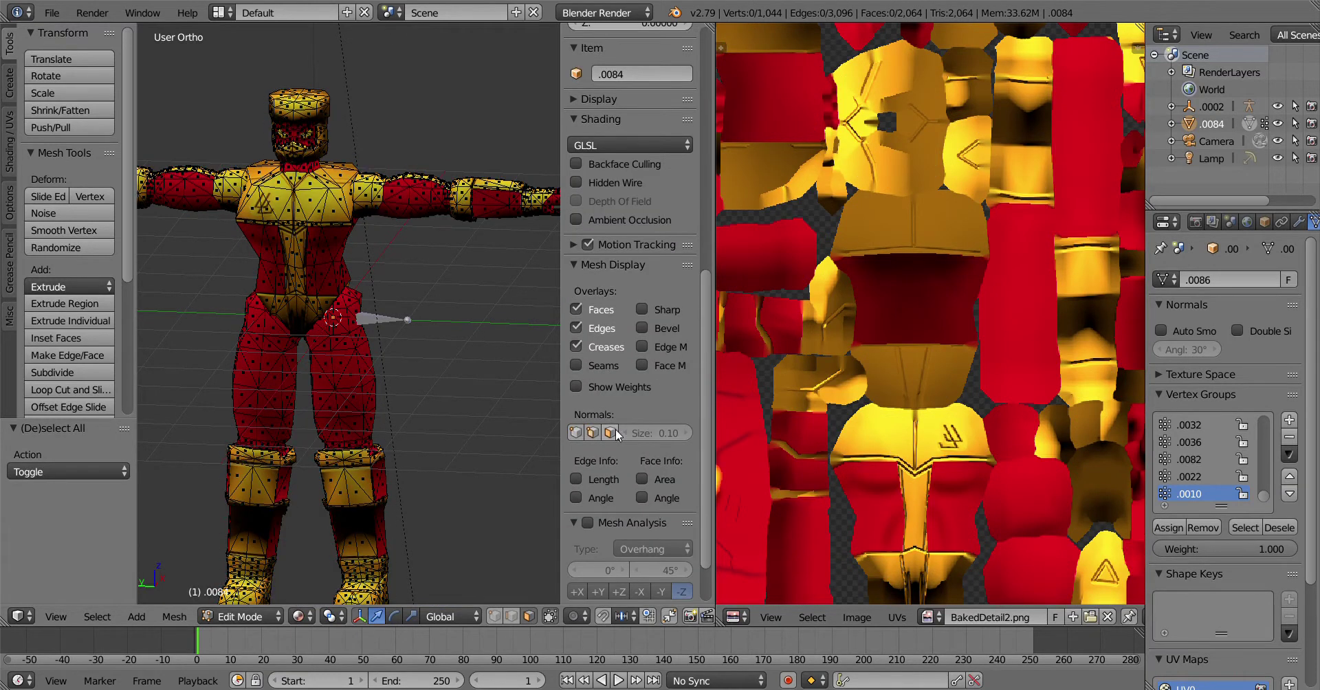
{"action": "key", "text": "n"}
{"action": "middle_click_drag", "start_coordinate": [464, 279], "coordinate": [478, 345]}
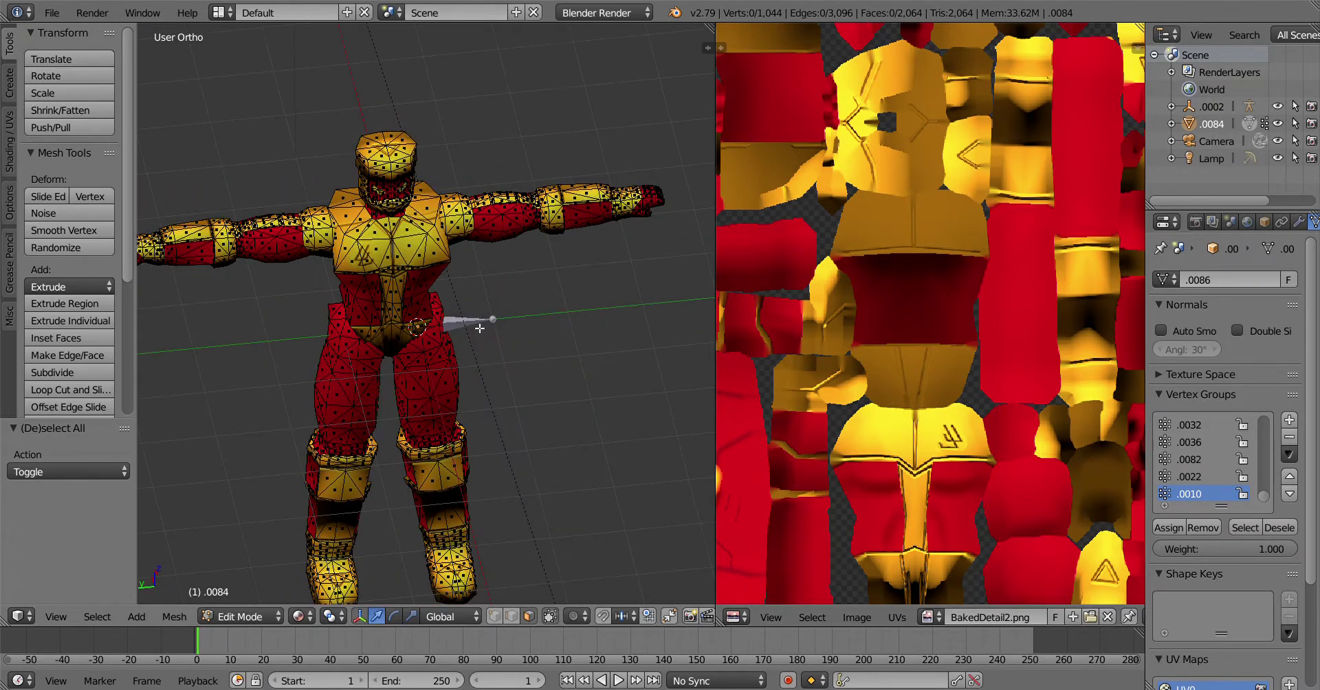
Return to Object Mode and delete the remaining armature .0016 beside the hip
{"action": "left_click", "coordinate": [260, 618]}
{"action": "left_click", "coordinate": [262, 593]}
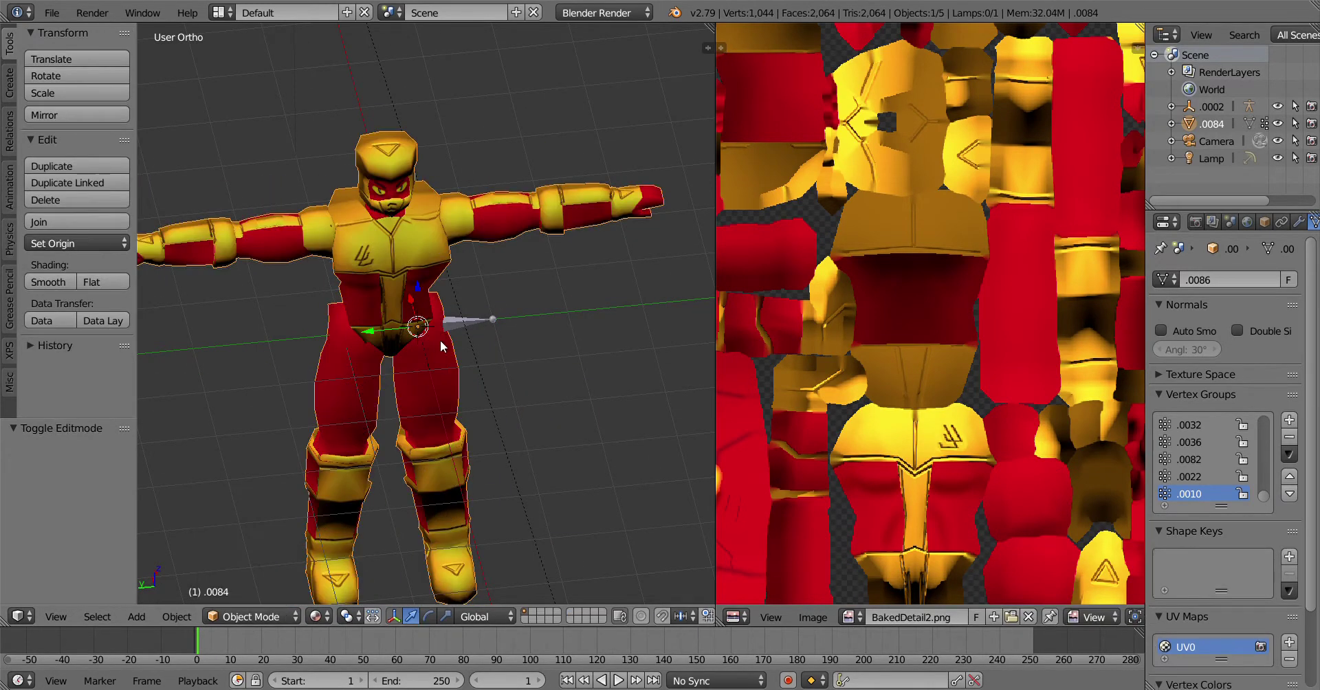
{"action": "right_click", "coordinate": [451, 322]}
{"action": "key", "text": "x"}
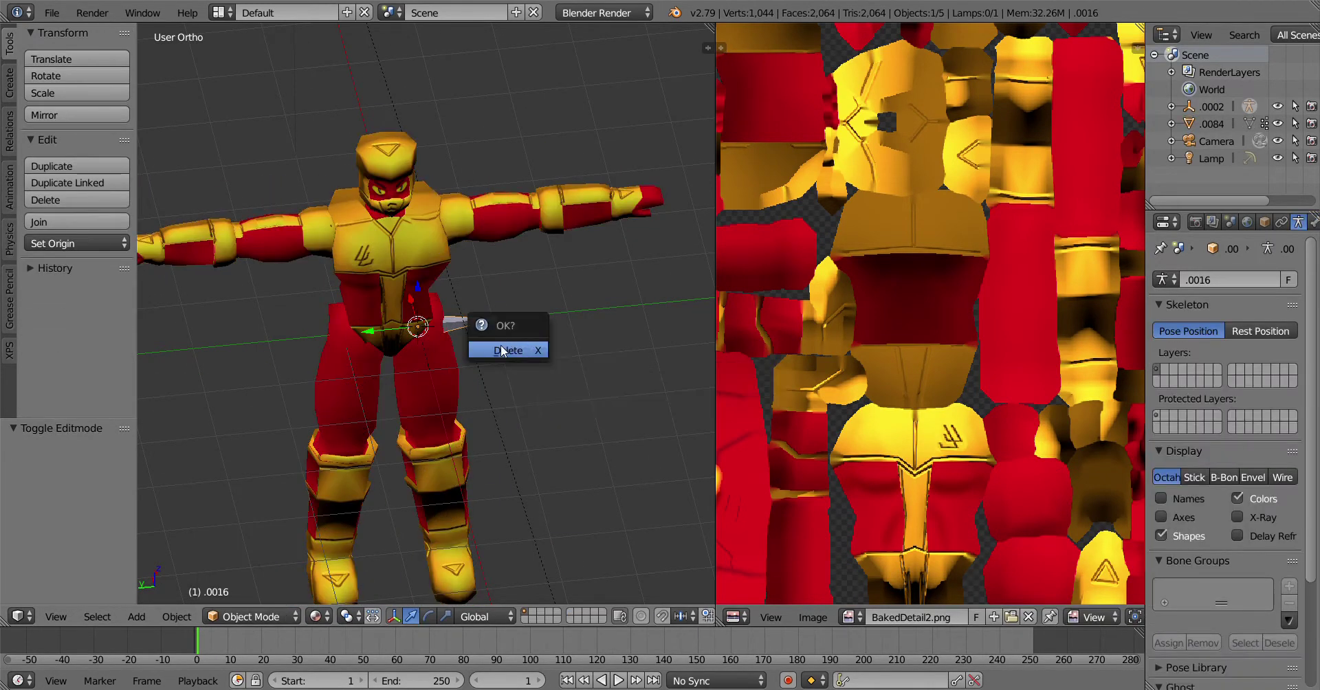
{"action": "left_click", "coordinate": [505, 348]}
Select the character mesh and move it about -0.419 along the global Y axis
{"action": "middle_click_drag", "start_coordinate": [505, 348], "coordinate": [427, 295]}
{"action": "right_click", "coordinate": [416, 282]}
{"action": "scroll", "coordinate": [490, 304], "scroll_direction": "up", "scroll_amount": 2}
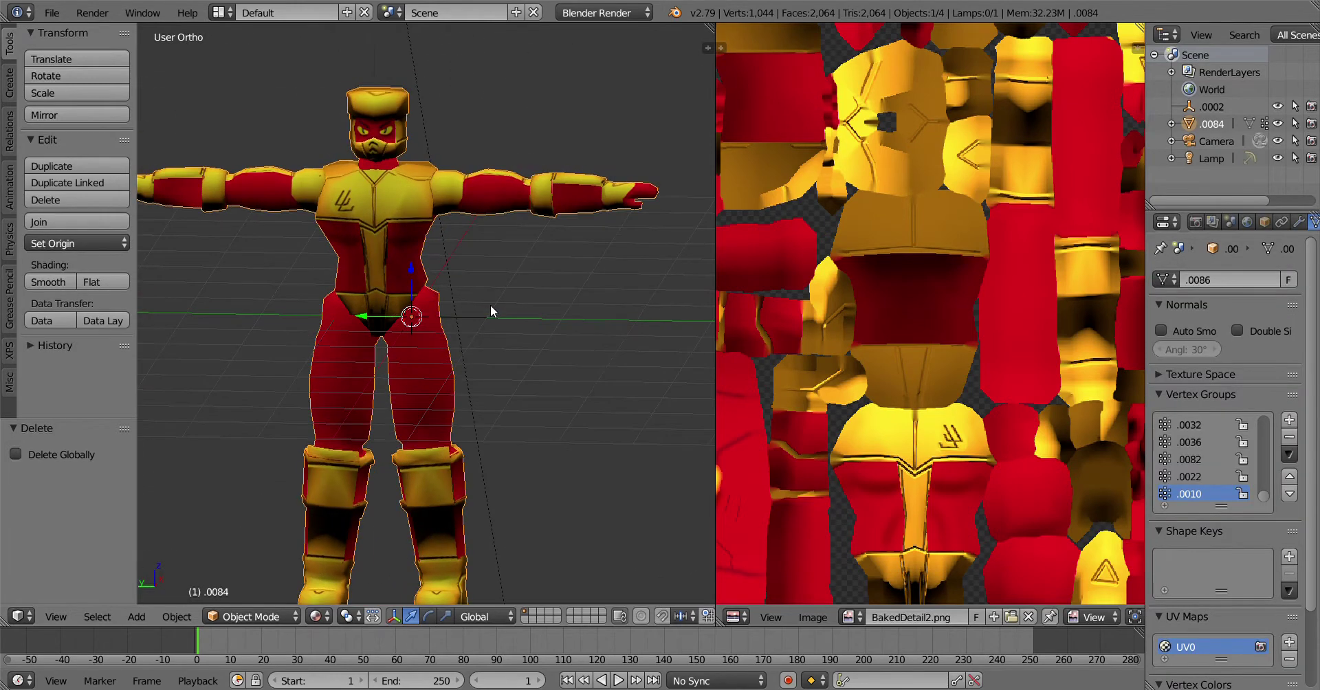
{"action": "key", "text": "g"}
{"action": "key", "text": "x"}
{"action": "key", "text": "y"}
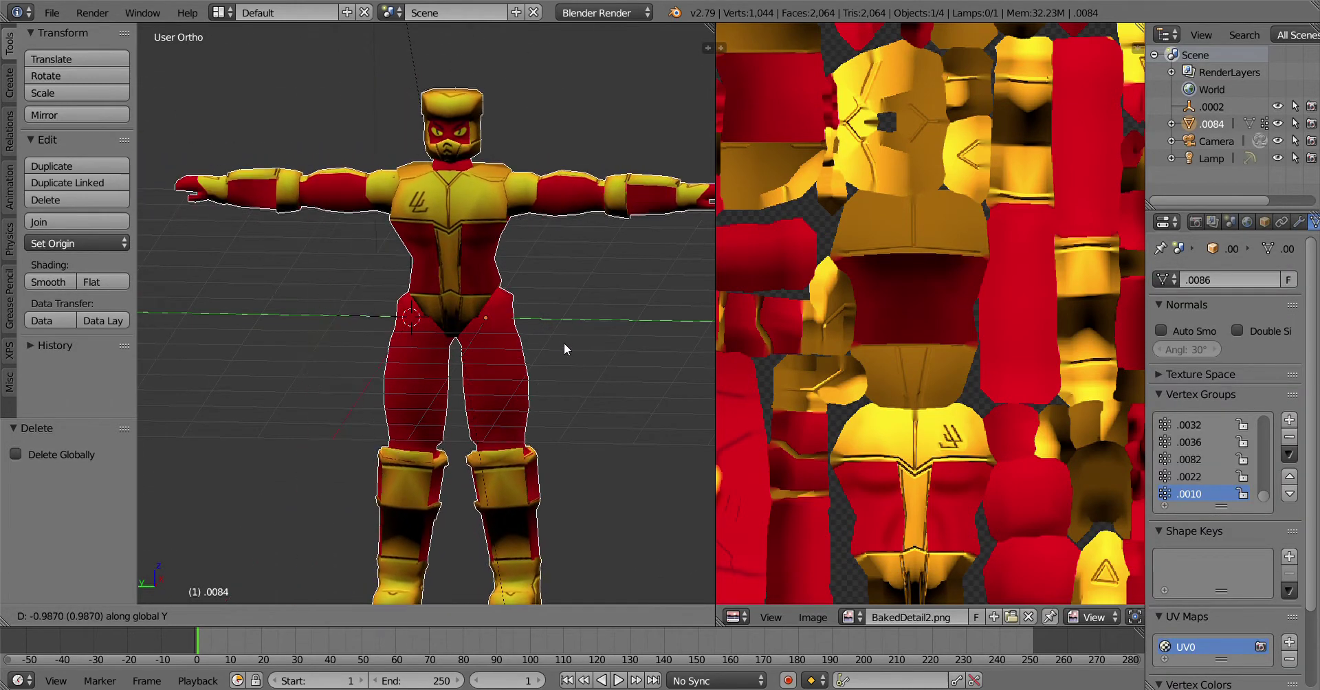
{"action": "left_click", "coordinate": [521, 337]}
{"action": "mouse_move", "coordinate": [522, 339]}
{"action": "middle_mouse_down"}
{"action": "mouse_move", "coordinate": [370, 357]}
{"action": "mouse_move", "coordinate": [500, 413]}
{"action": "mouse_move", "coordinate": [523, 499]}
{"action": "mouse_move", "coordinate": [526, 357]}
{"action": "middle_mouse_up"}
{"action": "scroll", "coordinate": [521, 401], "scroll_direction": "down", "scroll_amount": 2}
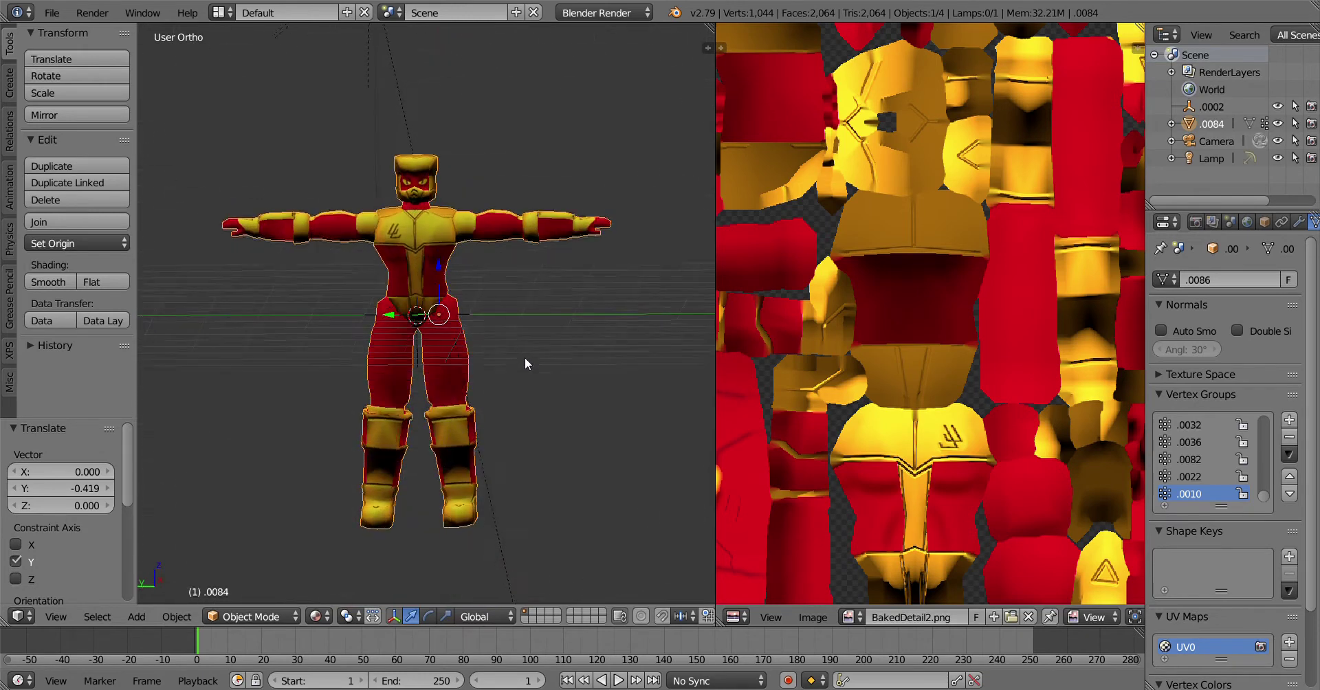
{"action": "scroll", "coordinate": [520, 341], "scroll_direction": "up", "scroll_amount": 2}
{"action": "scroll", "coordinate": [513, 352], "scroll_direction": "down", "scroll_amount": 1}
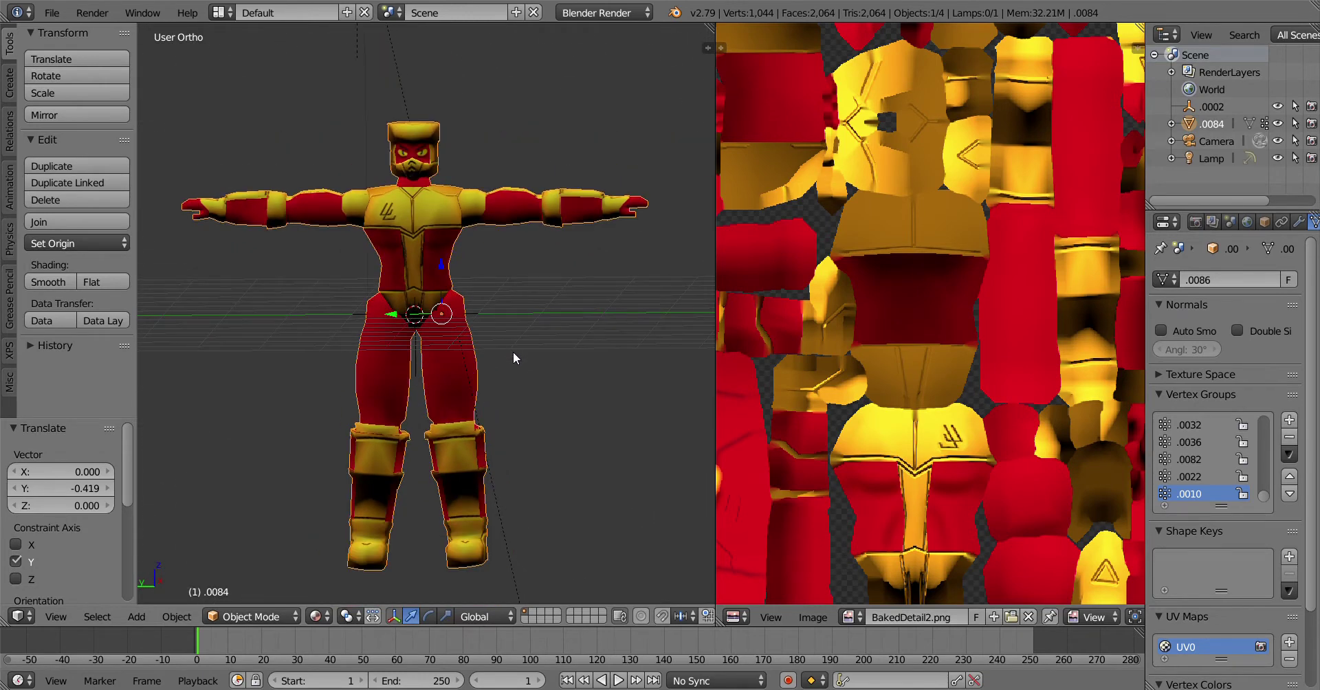
Mirror the character mesh along the global Y axis
{"action": "key", "text": "ctrl+m"}
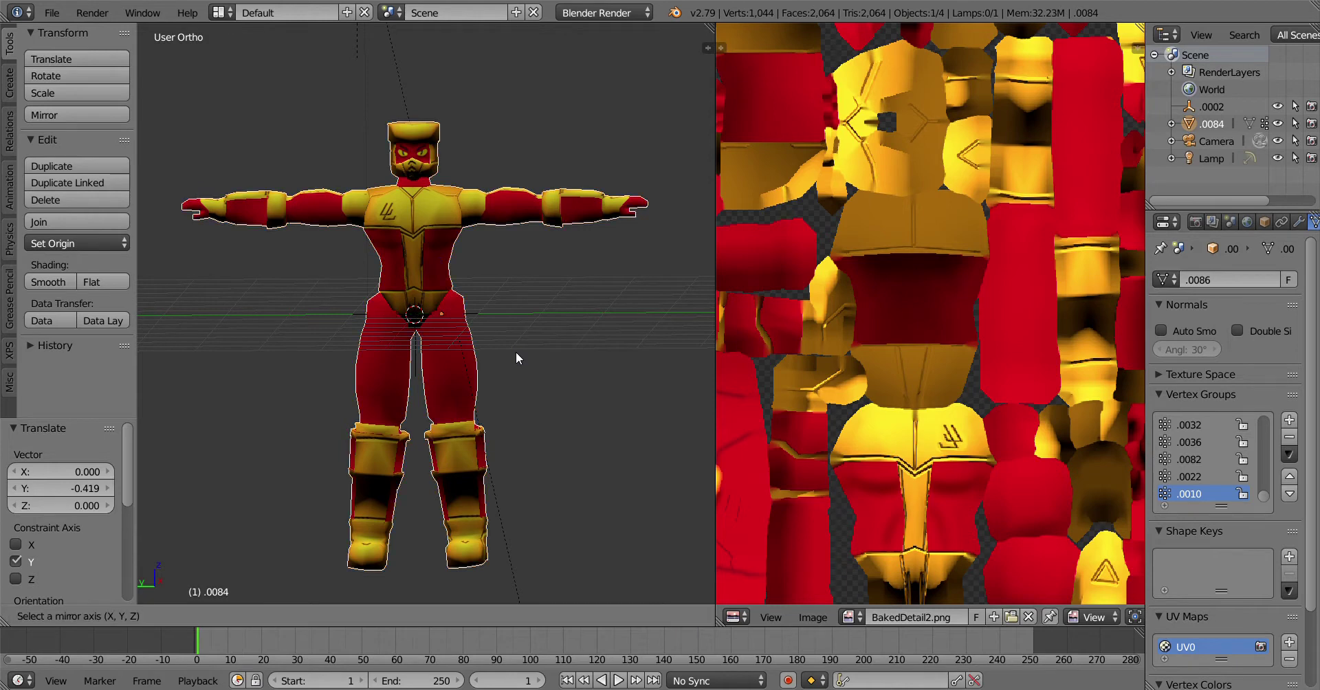
{"action": "key", "text": "x"}
{"action": "key", "text": "y"}
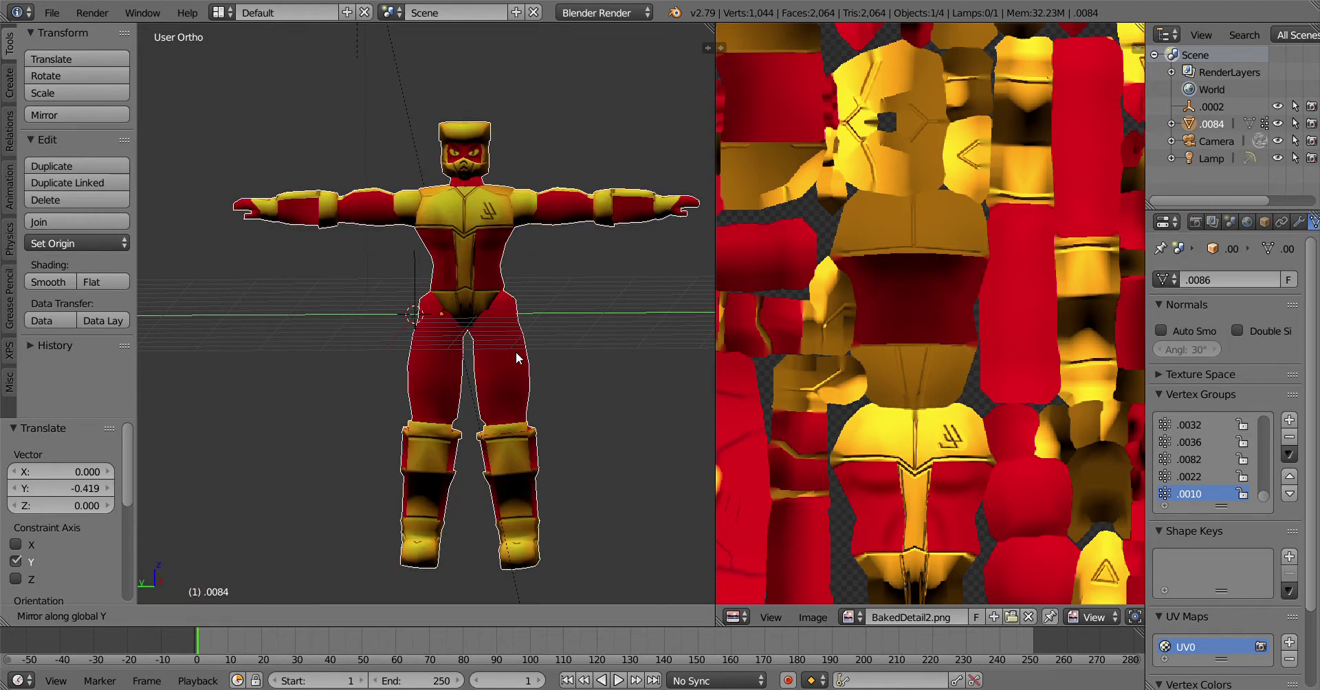
{"action": "key", "text": "Return"}
Recalculate the normals of the whole mirrored mesh to face outside in Edit Mode, deselect it and return to Object Mode
{"action": "left_click", "coordinate": [251, 617]}
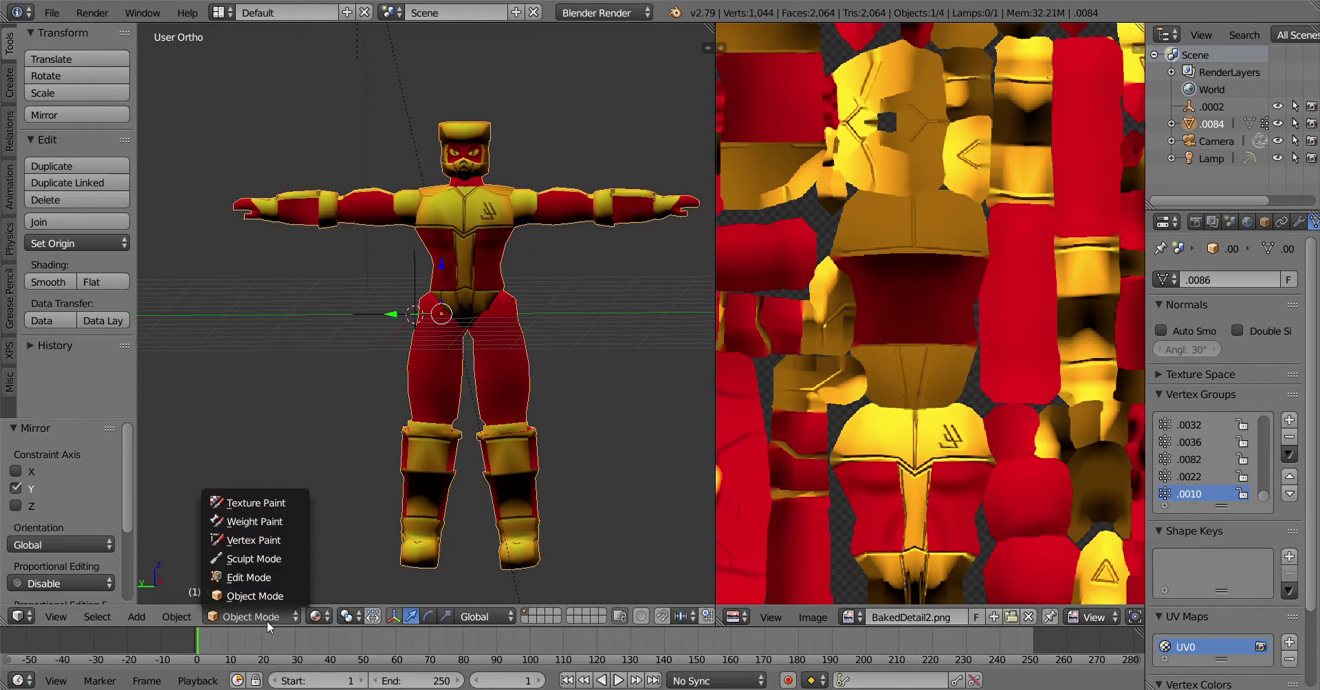
{"action": "left_click", "coordinate": [265, 592]}
{"action": "key", "text": "a"}
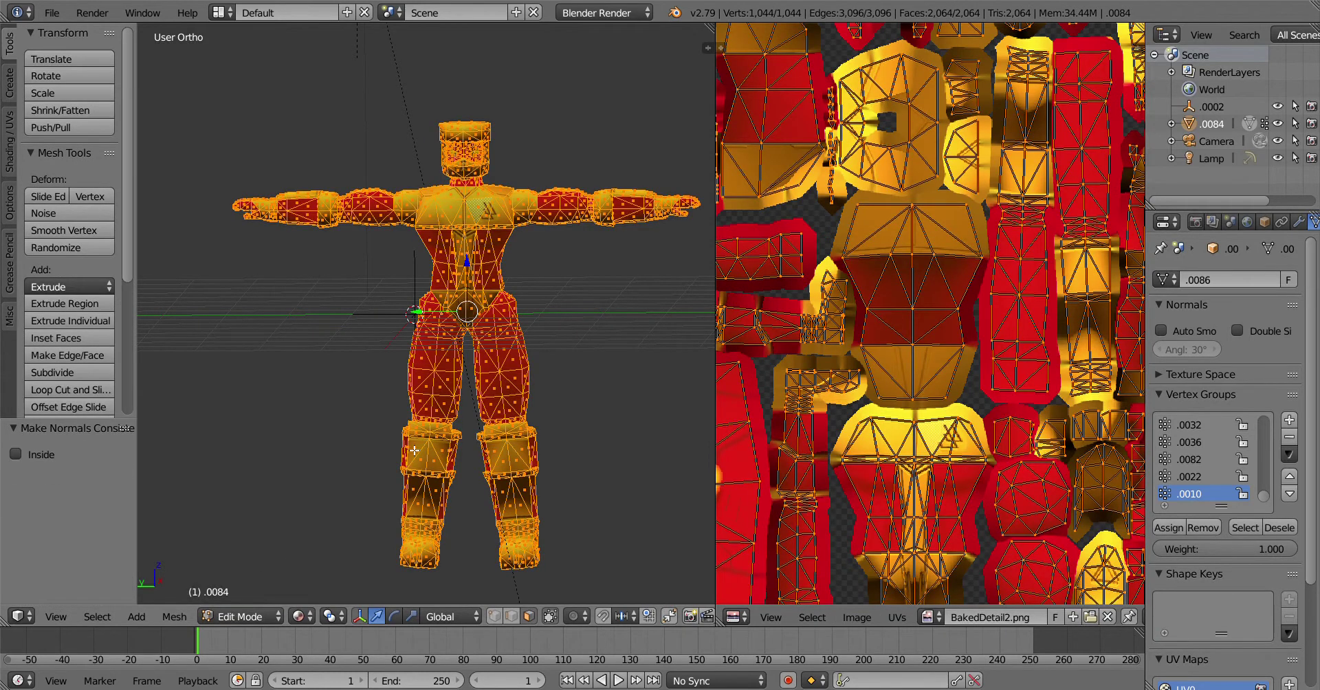
{"action": "key", "text": "a"}
{"action": "left_click", "coordinate": [260, 615]}
{"action": "left_click", "coordinate": [251, 597]}
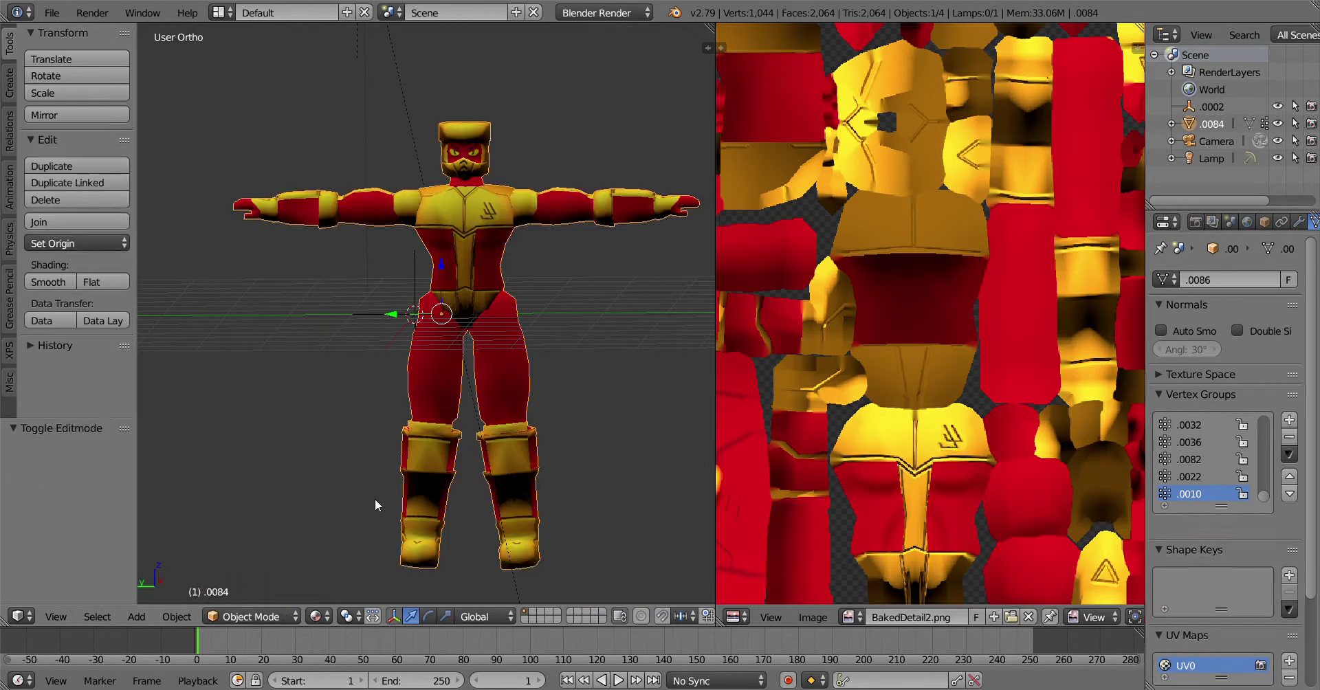
Delete the leftover empty .0002 beside the character's hip
{"action": "right_click", "coordinate": [412, 303]}
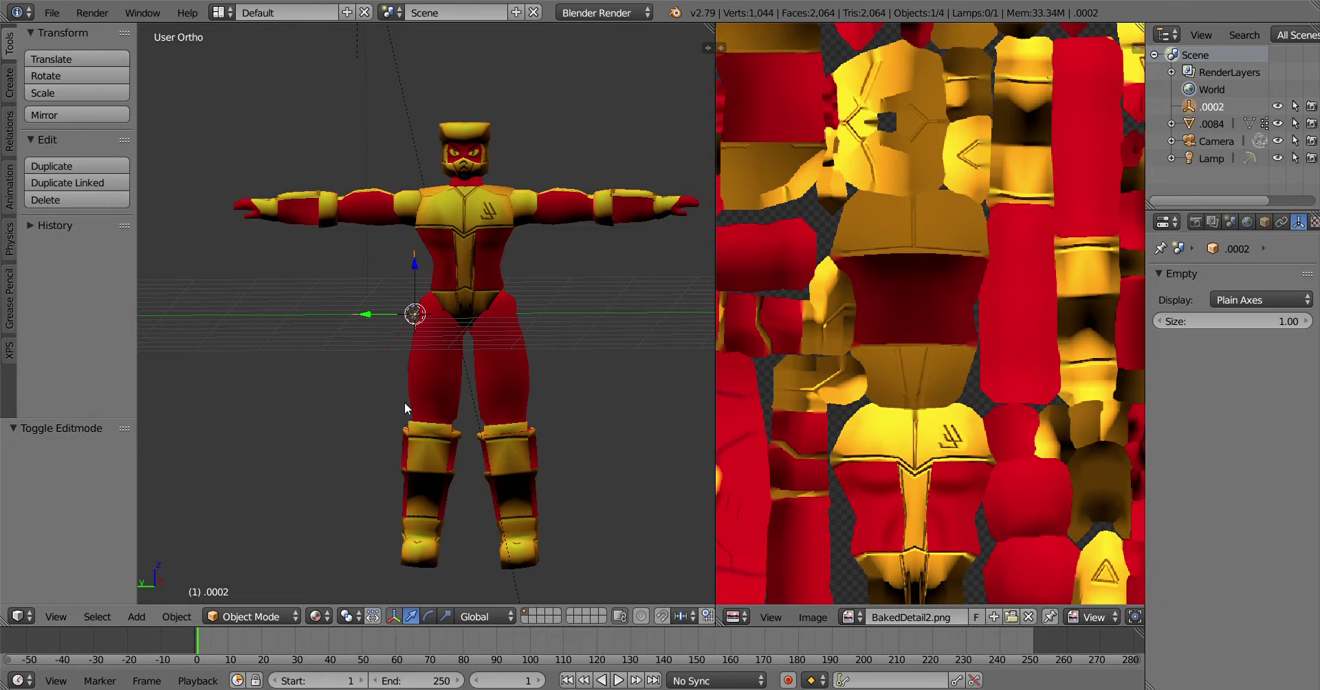
{"action": "key", "text": "x"}
{"action": "left_click", "coordinate": [385, 359]}
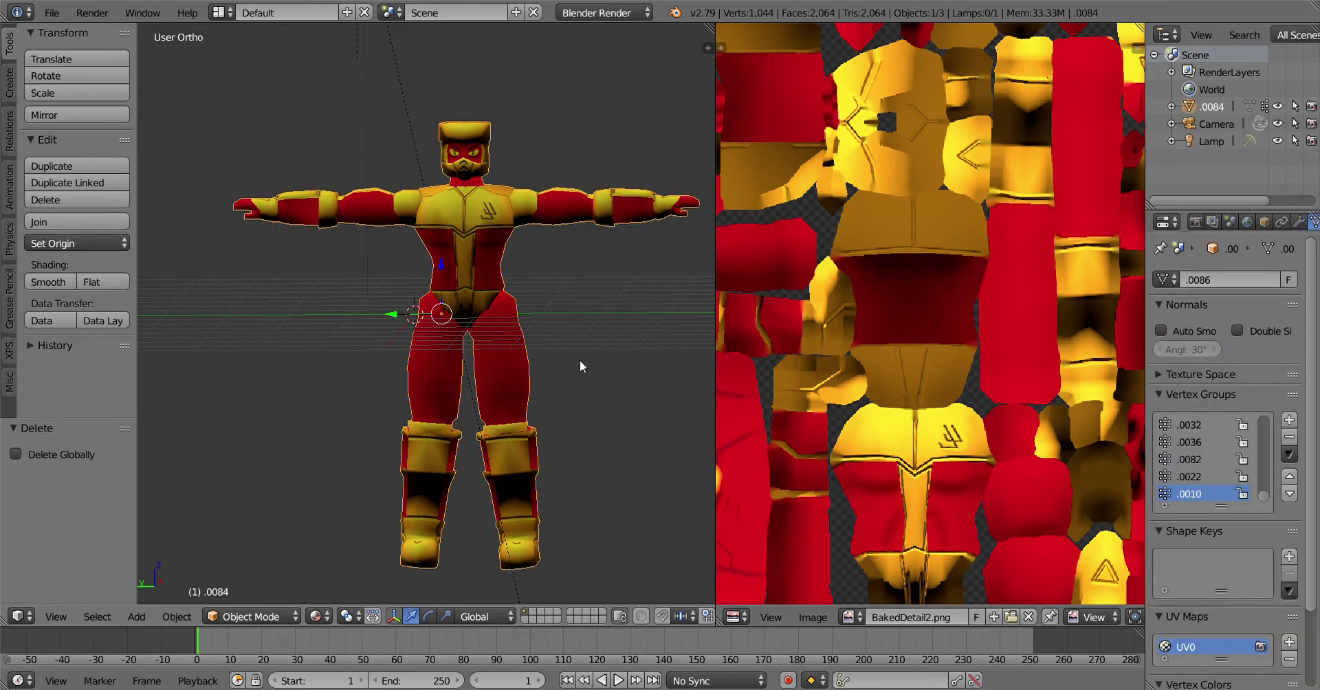
Select the character mesh and move it about 0.730 along the global Y axis to centre it on the origin
{"action": "key", "text": "g"}
{"action": "key", "text": "y"}
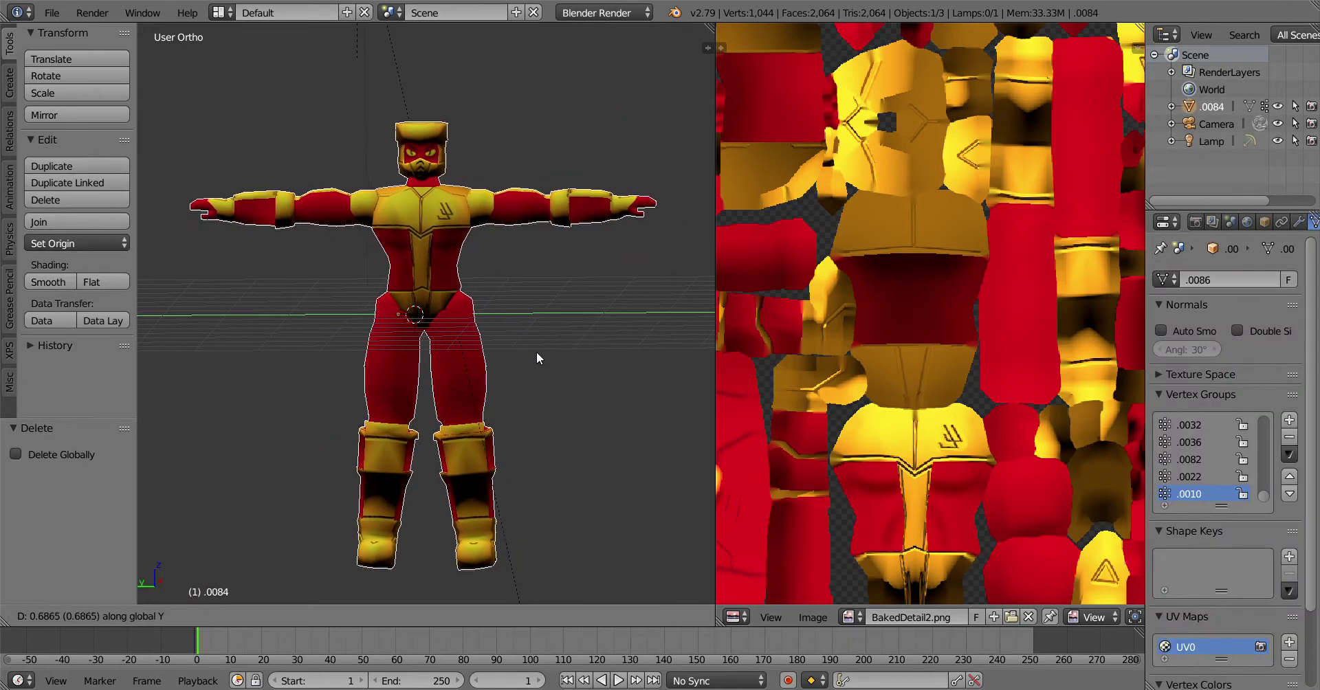
{"action": "left_click", "coordinate": [486, 332]}
{"action": "mouse_move", "coordinate": [486, 332]}
{"action": "middle_mouse_down"}
{"action": "mouse_move", "coordinate": [525, 429]}
{"action": "mouse_move", "coordinate": [436, 469]}
{"action": "mouse_move", "coordinate": [502, 365]}
{"action": "mouse_move", "coordinate": [463, 330]}
{"action": "mouse_move", "coordinate": [480, 314]}
{"action": "mouse_move", "coordinate": [472, 352]}
{"action": "middle_mouse_up"}
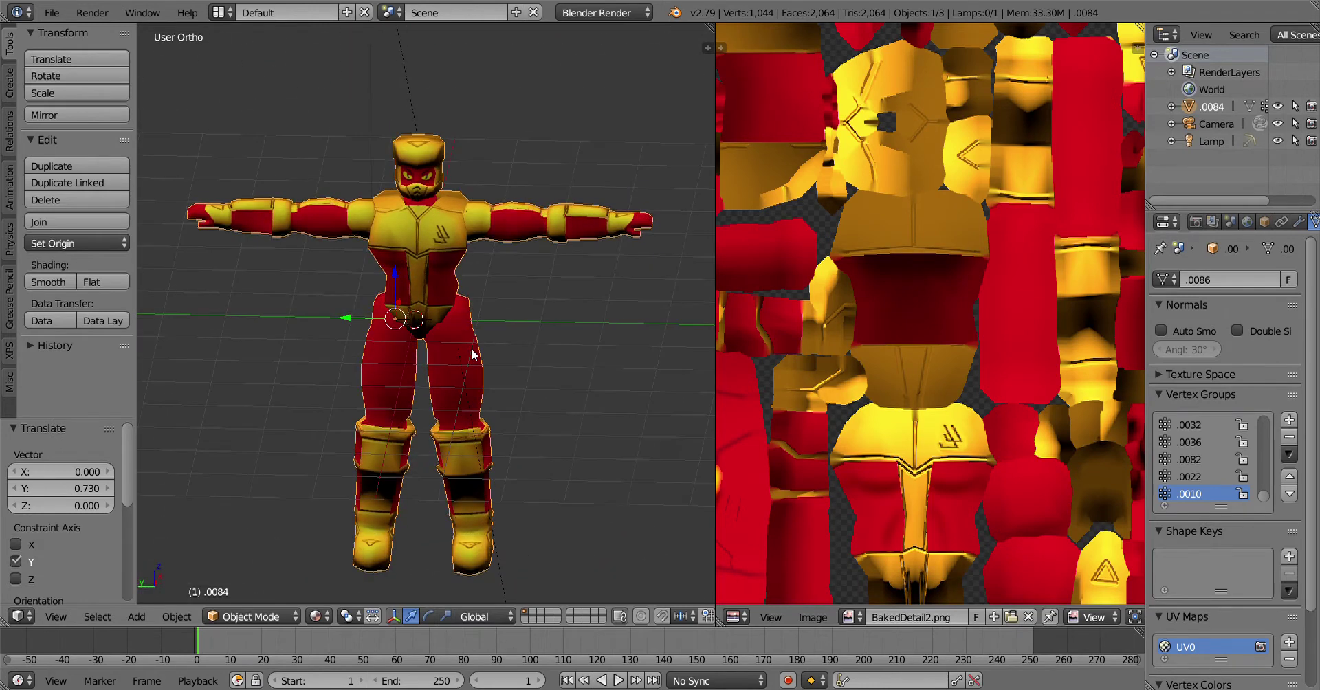
{"action": "scroll", "coordinate": [495, 320], "scroll_direction": "down", "scroll_amount": 2}
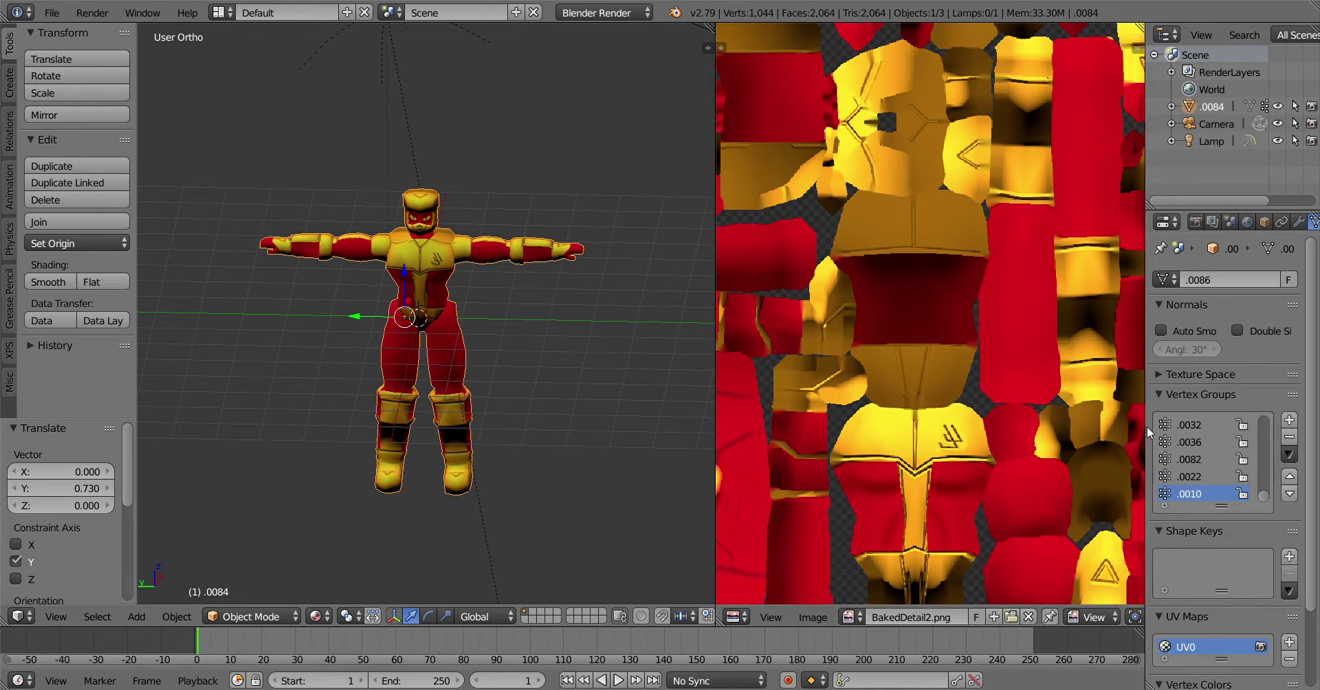
Widen the properties area and, in Edit Mode, select the vertices of vertex group .0038 to examine which part of the mesh it covers
{"action": "left_click_drag", "start_coordinate": [1150, 430], "coordinate": [1018, 432]}
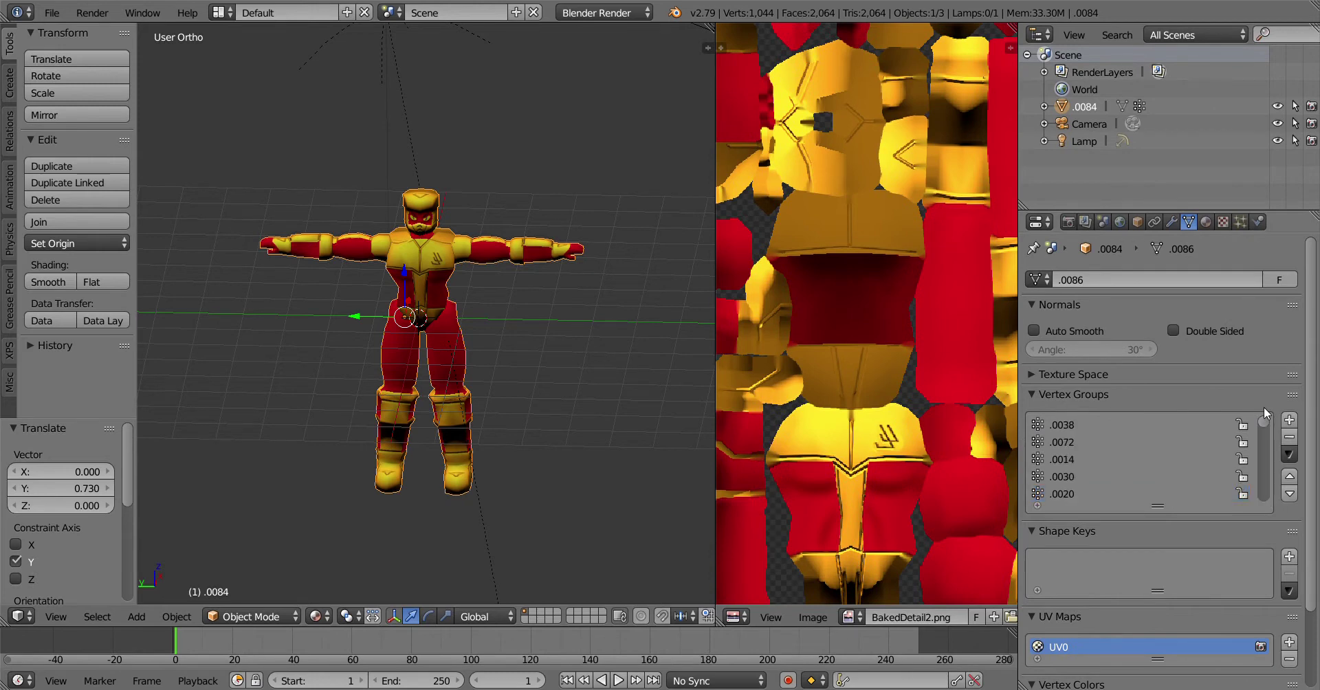
{"action": "left_click", "coordinate": [271, 617]}
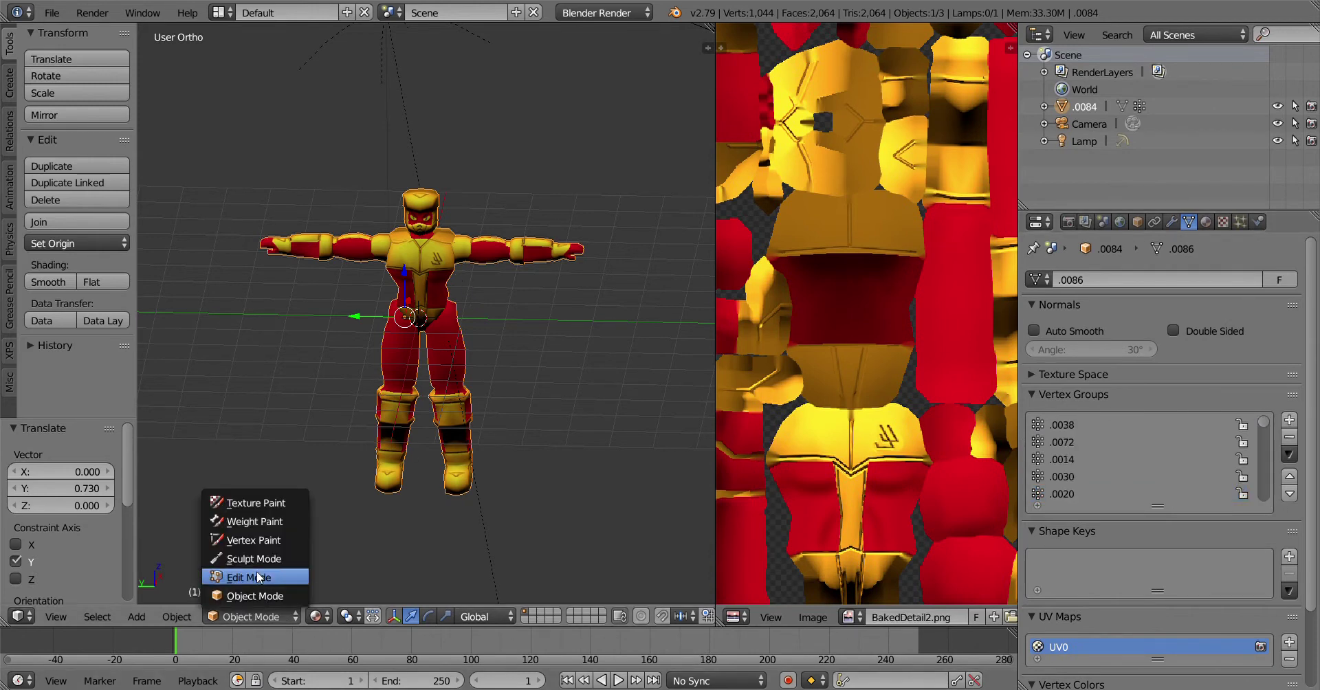
{"action": "left_click", "coordinate": [255, 578]}
{"action": "scroll", "coordinate": [457, 232], "scroll_direction": "up", "scroll_amount": 3}
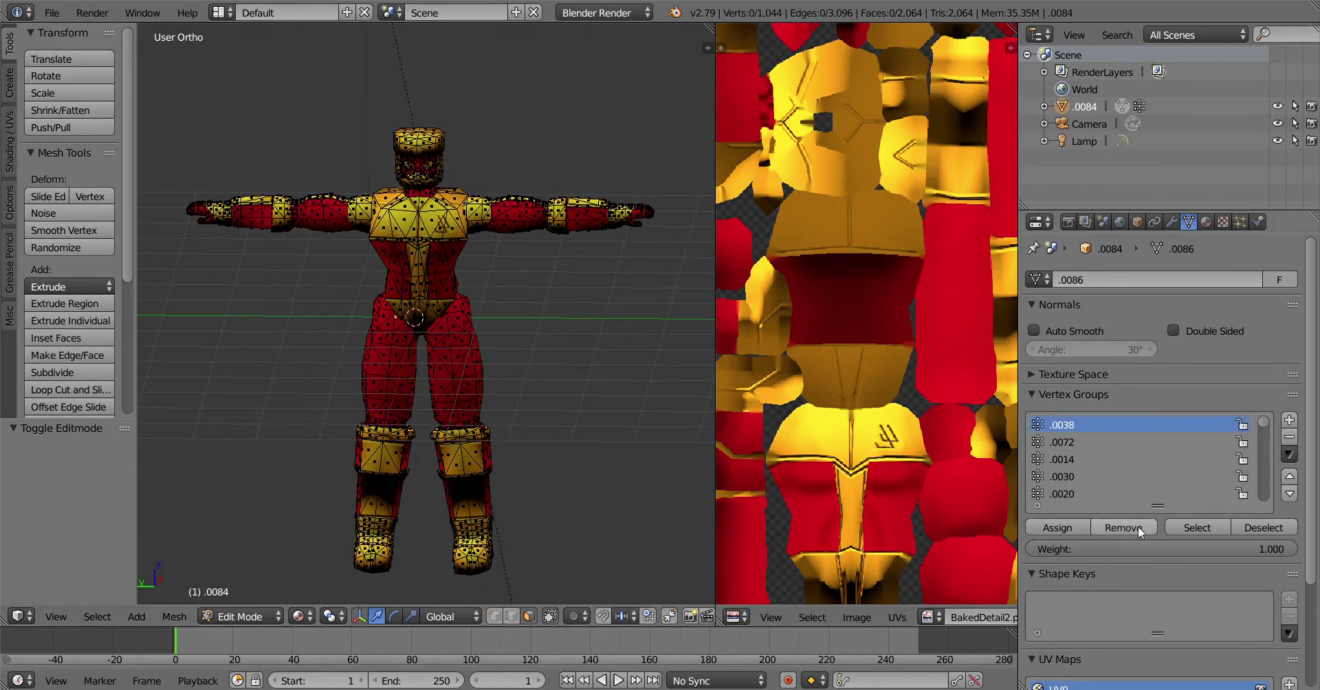
{"action": "left_click", "coordinate": [1175, 527]}
{"action": "middle_click_drag", "start_coordinate": [510, 502], "coordinate": [543, 482]}
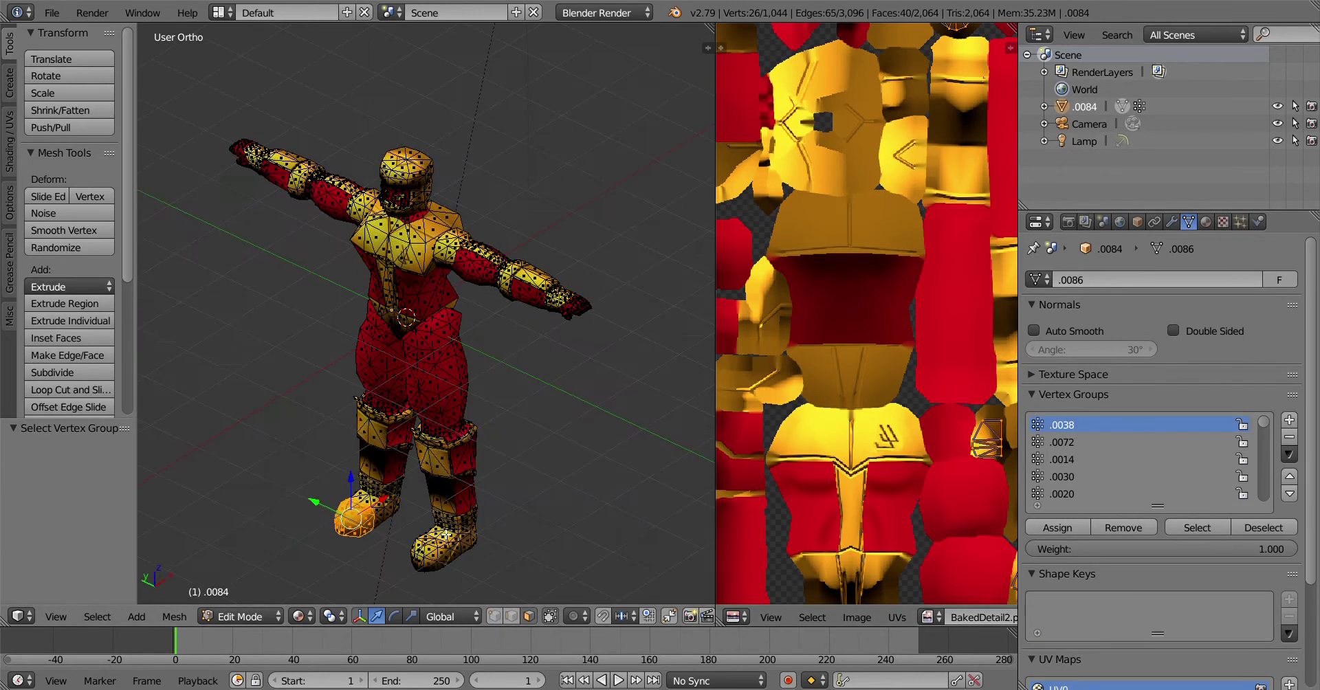
{"action": "mouse_move", "coordinate": [446, 536]}
{"action": "middle_mouse_down"}
{"action": "mouse_move", "coordinate": [548, 520]}
{"action": "mouse_move", "coordinate": [436, 546]}
{"action": "middle_mouse_up"}
{"action": "scroll", "coordinate": [548, 519], "scroll_direction": "up", "scroll_amount": 3}
{"action": "scroll", "coordinate": [548, 519], "scroll_direction": "down", "scroll_amount": 1}
{"action": "scroll", "coordinate": [548, 520], "scroll_direction": "up", "scroll_amount": 1}
{"action": "scroll", "coordinate": [548, 519], "scroll_direction": "down", "scroll_amount": 10, "text": "shift"}
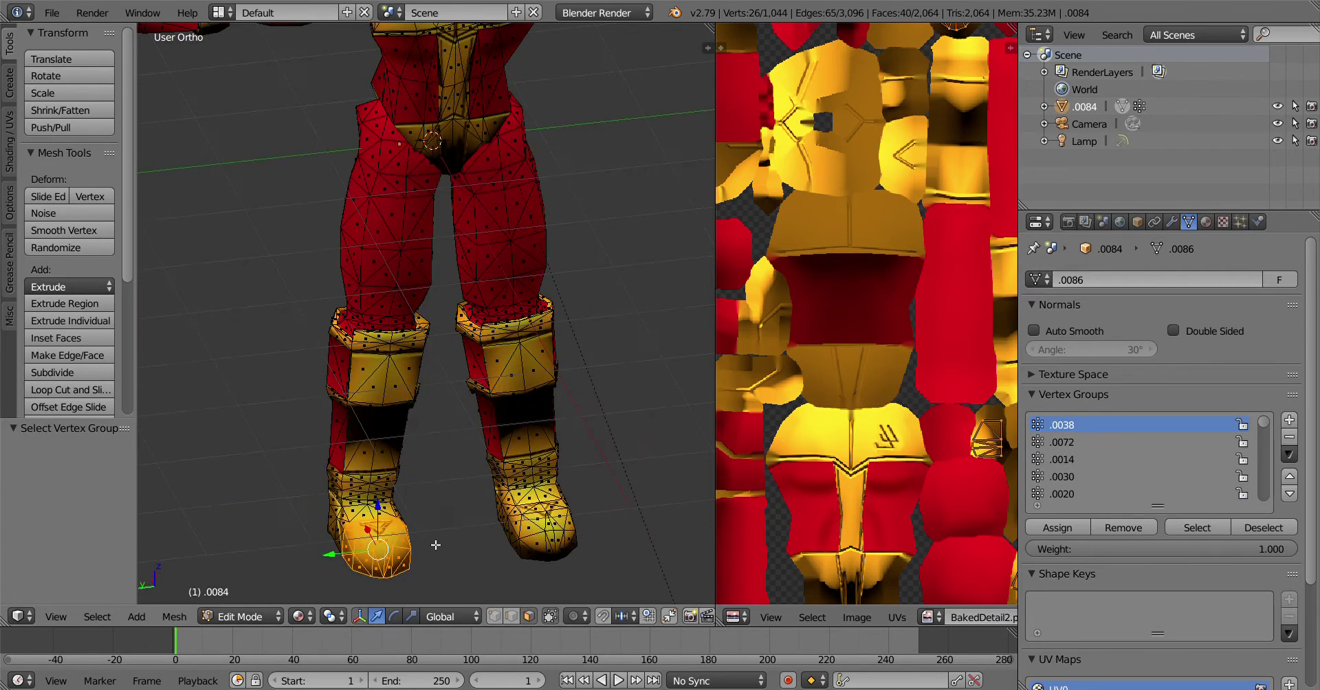
{"action": "middle_click_drag", "start_coordinate": [336, 517], "coordinate": [412, 512]}
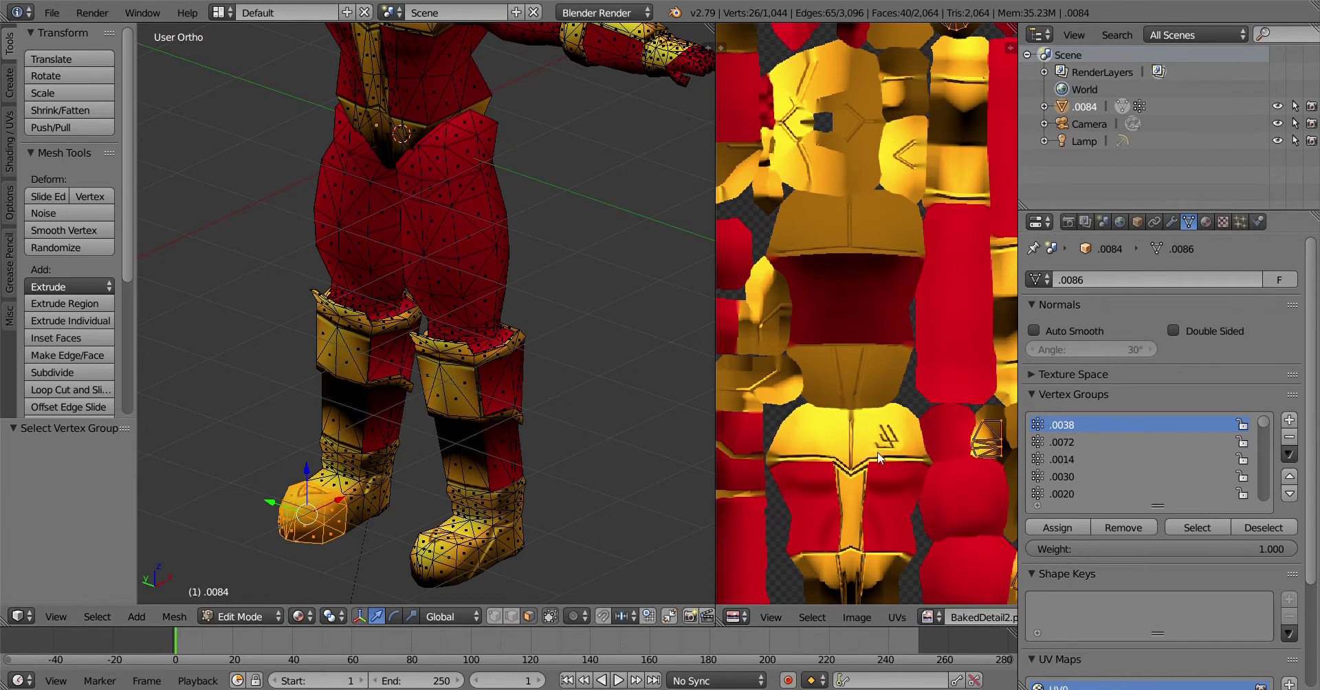
Deselect the vertices of group .0038 and return the character mesh to Object Mode
{"action": "key", "text": "a"}
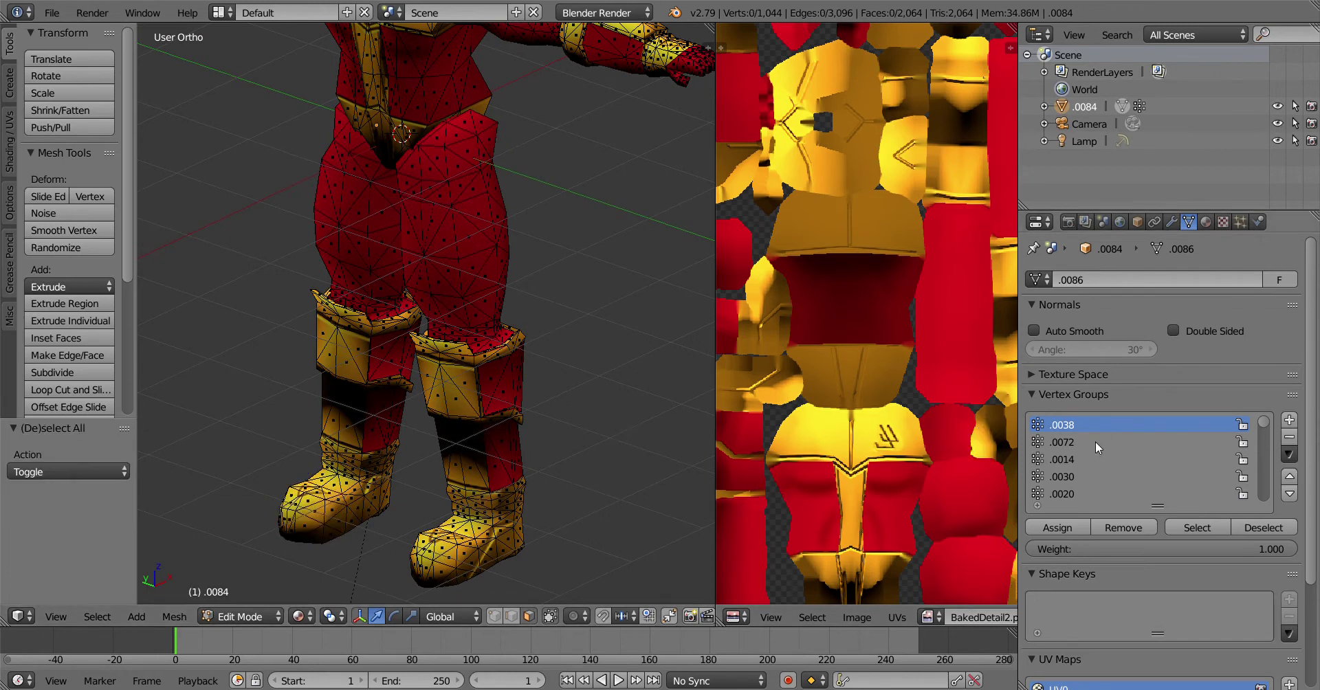
{"action": "scroll", "coordinate": [596, 396], "scroll_direction": "down", "scroll_amount": 3}
{"action": "middle_click_drag", "start_coordinate": [596, 395], "coordinate": [521, 387]}
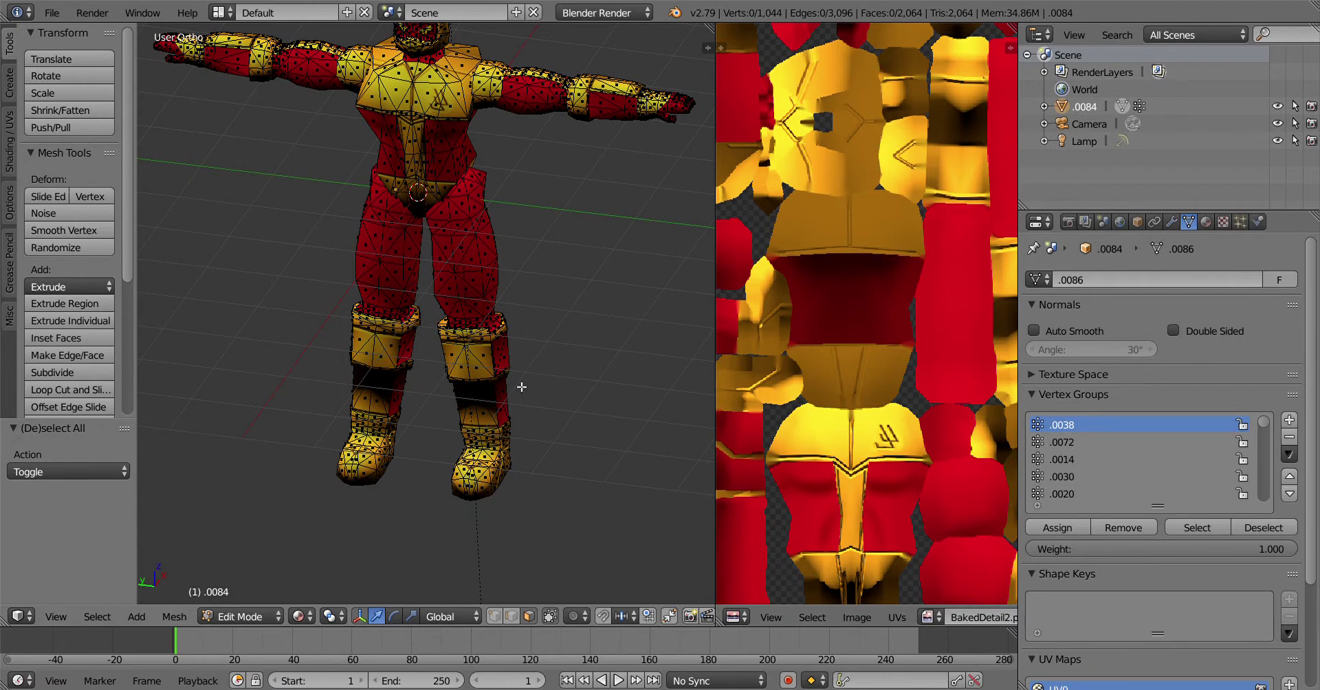
{"action": "left_click", "coordinate": [51, 13]}
{"action": "left_click", "coordinate": [253, 618]}
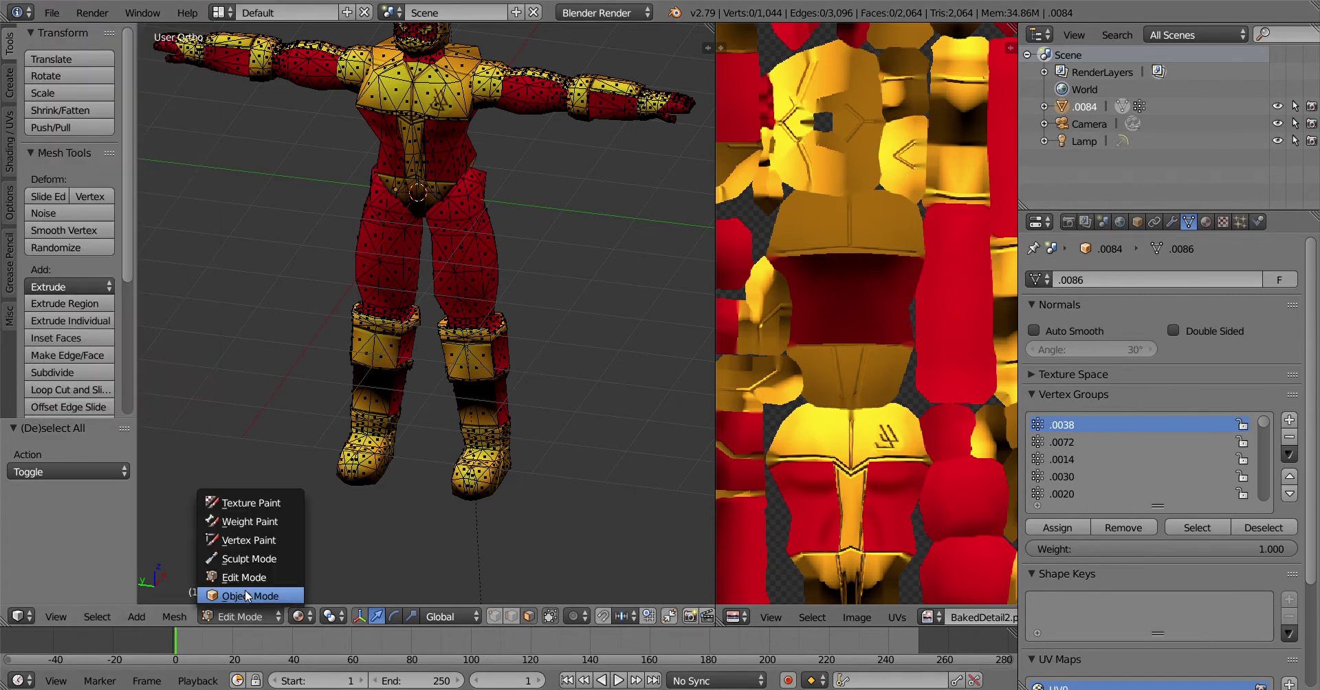
{"action": "left_click", "coordinate": [246, 607]}
Append the Armature object from NewJohnson.blend in the Blender Tutorial\UniversalMan\NewJohnson folder
{"action": "left_click", "coordinate": [51, 13]}
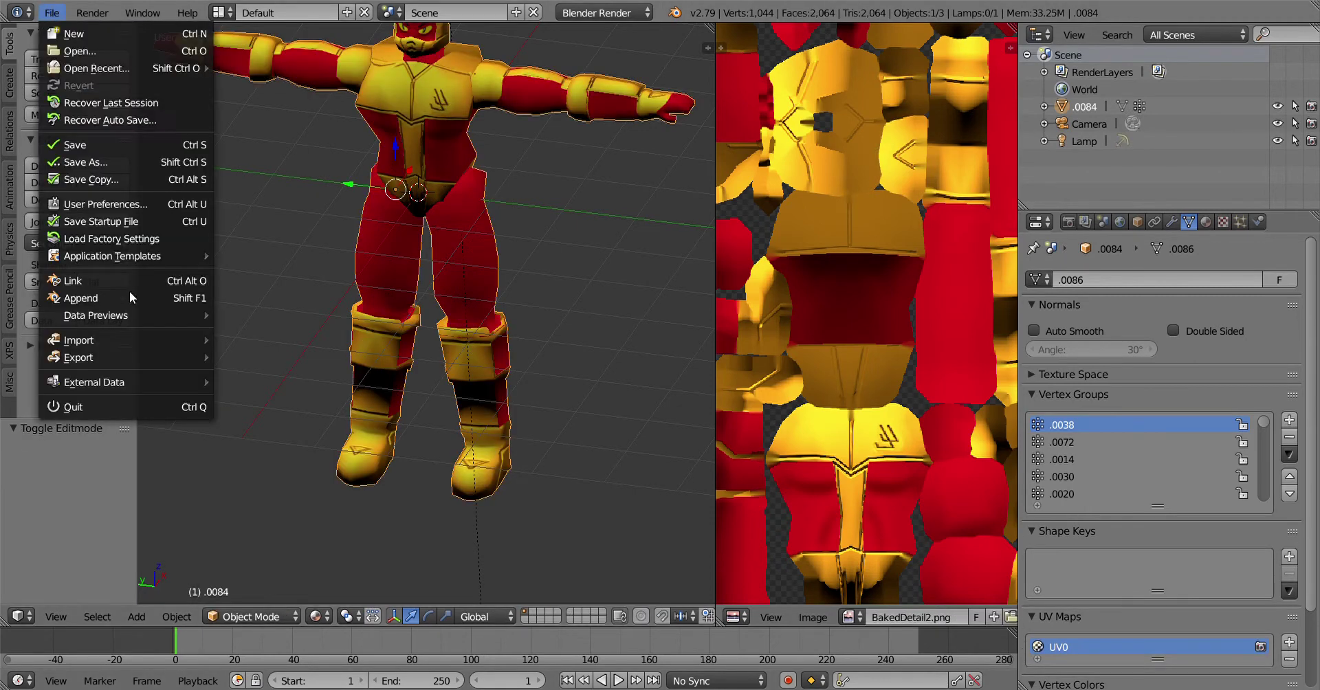
{"action": "left_click", "coordinate": [95, 297]}
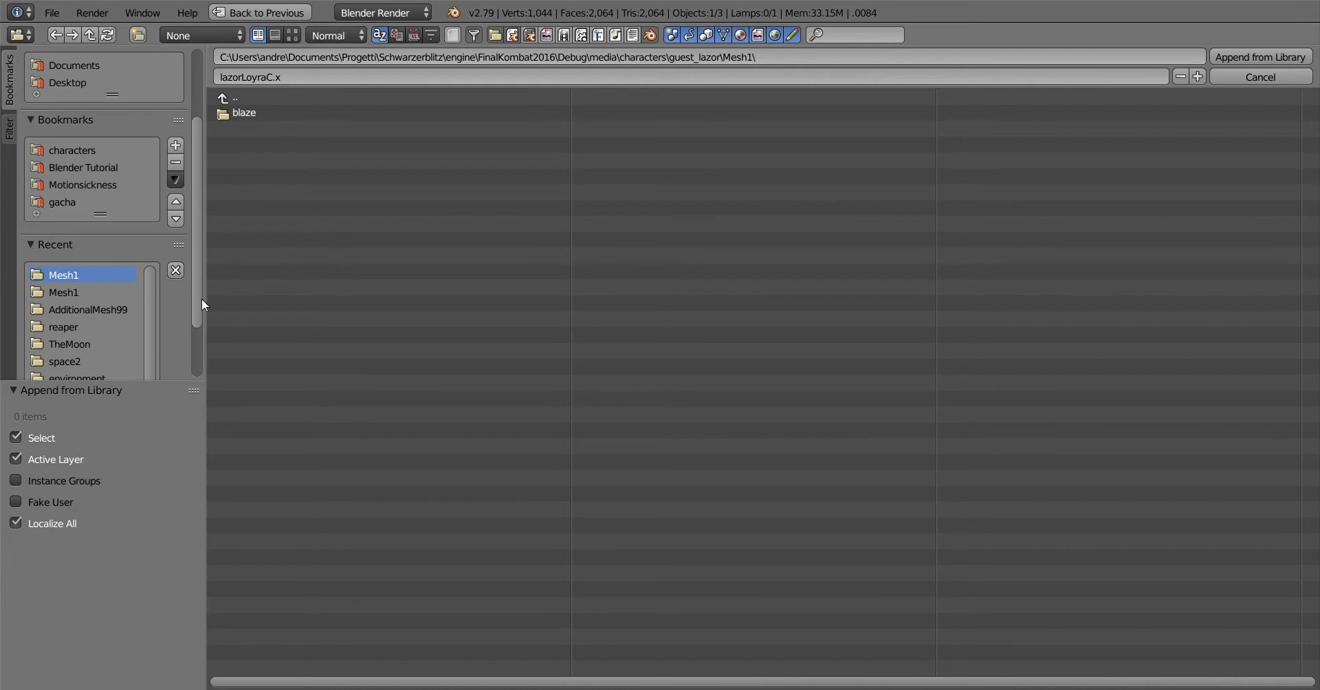
{"action": "left_click_drag", "start_coordinate": [201, 299], "coordinate": [95, 212]}
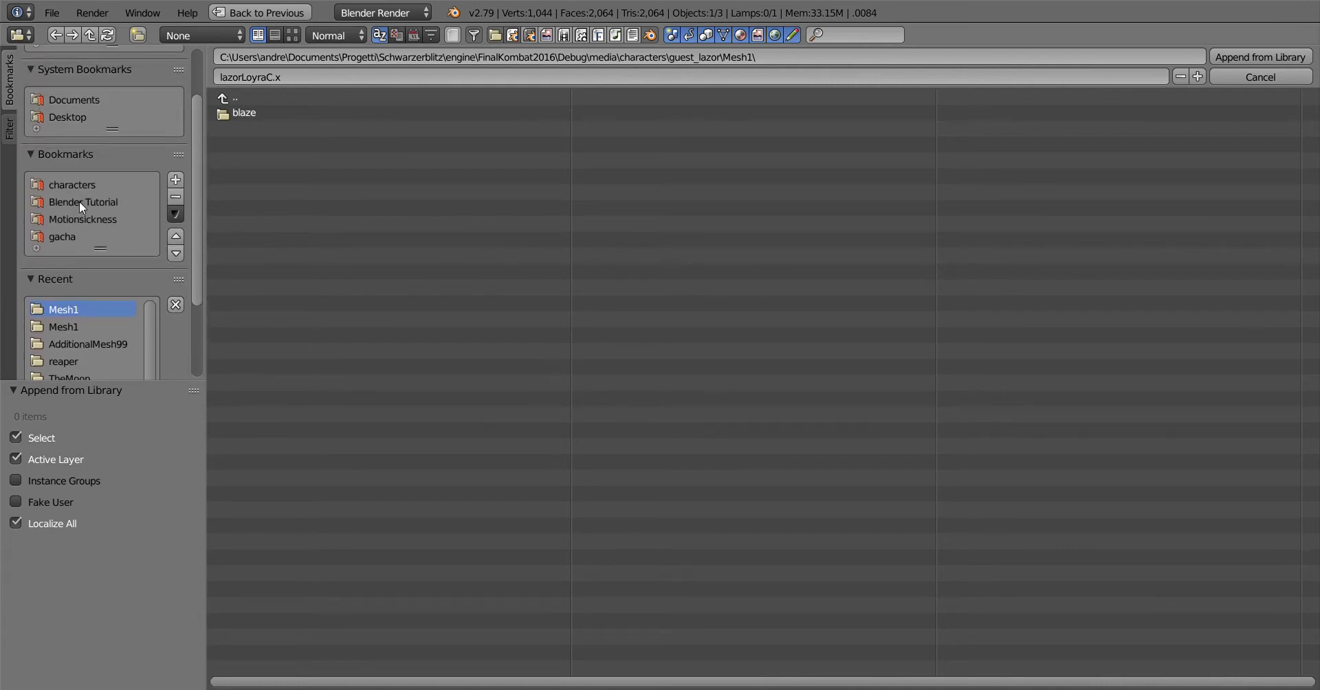
{"action": "left_click", "coordinate": [80, 201]}
{"action": "left_click", "coordinate": [267, 460]}
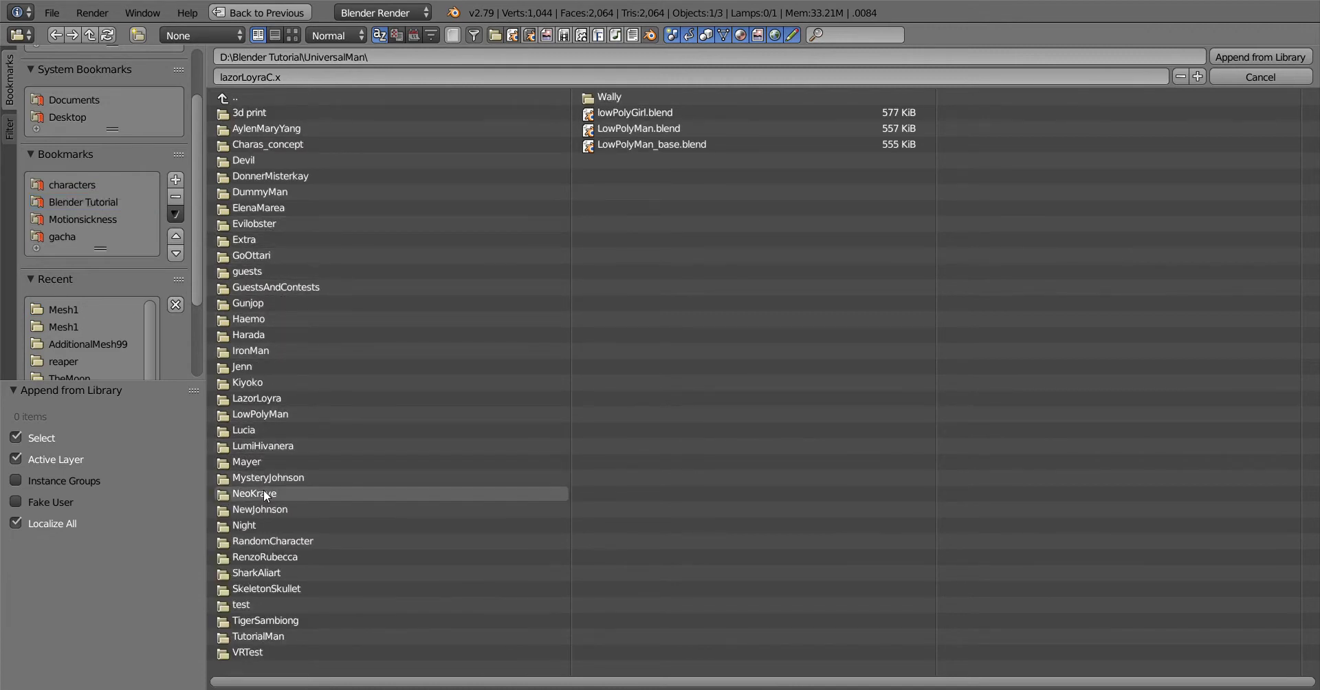
{"action": "left_click", "coordinate": [272, 509]}
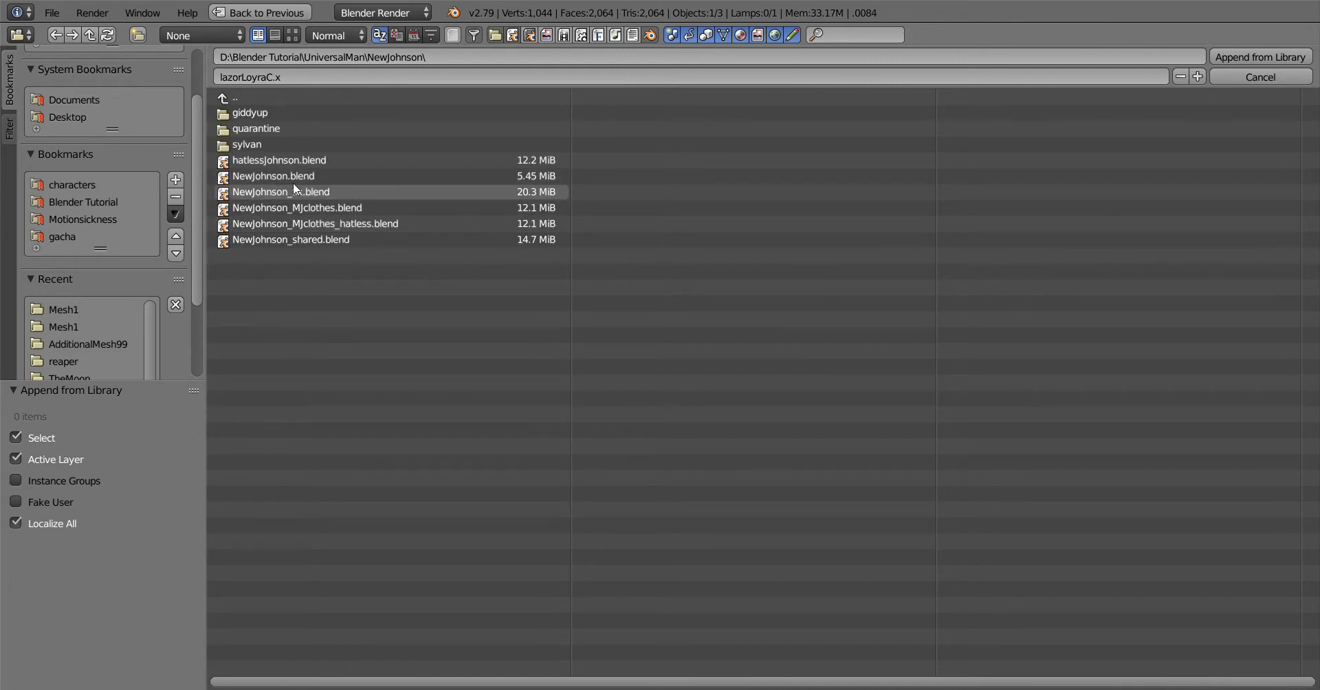
{"action": "double_click", "coordinate": [284, 176]}
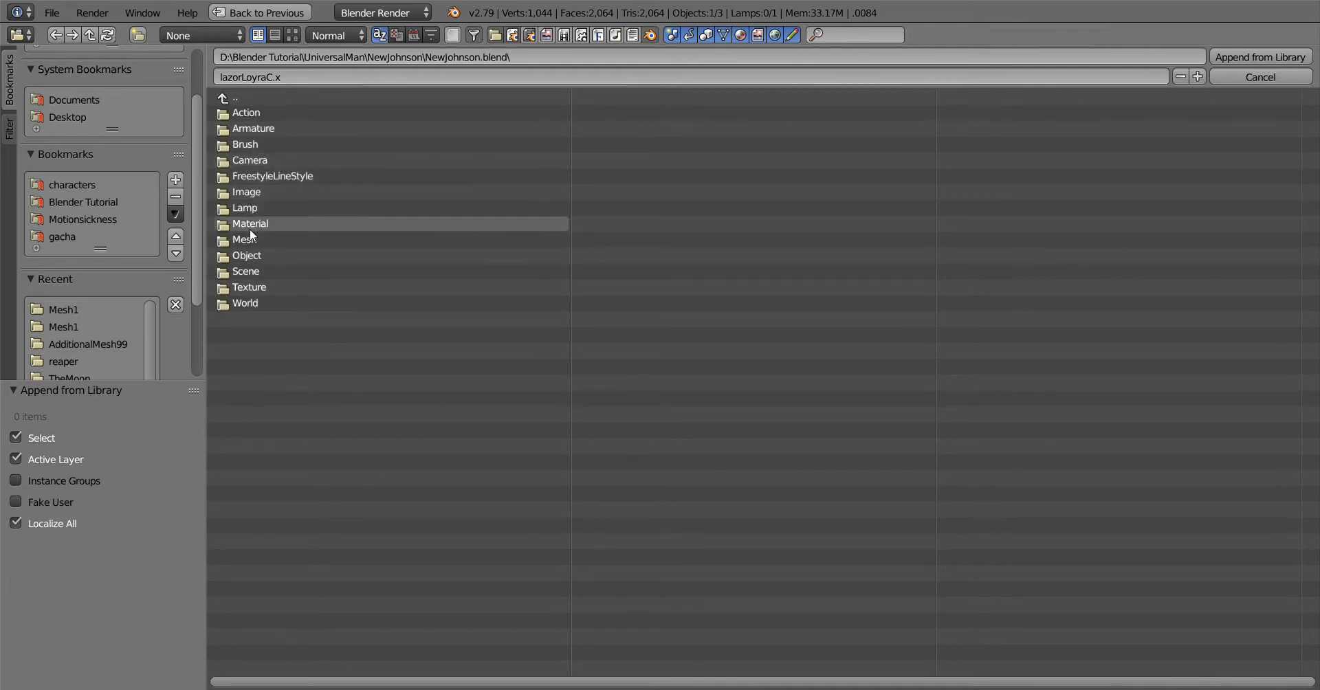
{"action": "double_click", "coordinate": [247, 256]}
{"action": "left_click", "coordinate": [270, 114]}
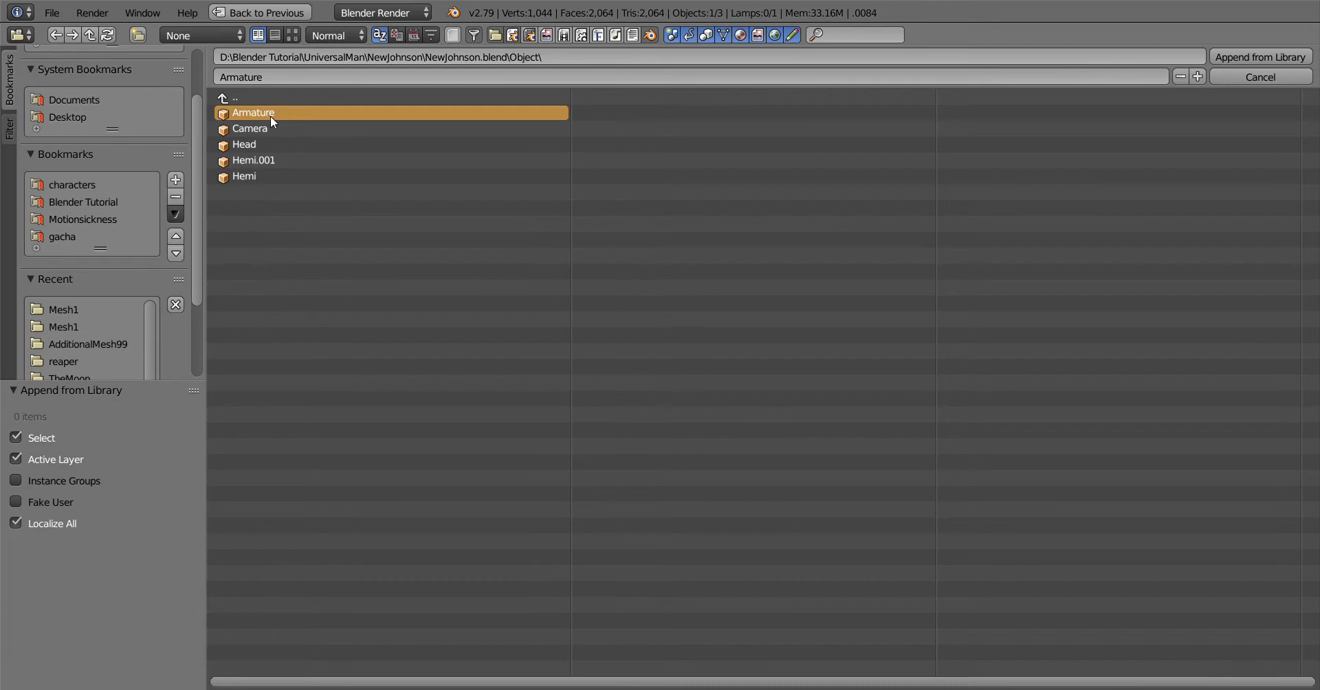
{"action": "left_click", "coordinate": [1259, 55]}
Select the appended armature and switch its skeleton to Rest Position
{"action": "scroll", "coordinate": [474, 237], "scroll_direction": "down", "scroll_amount": 5}
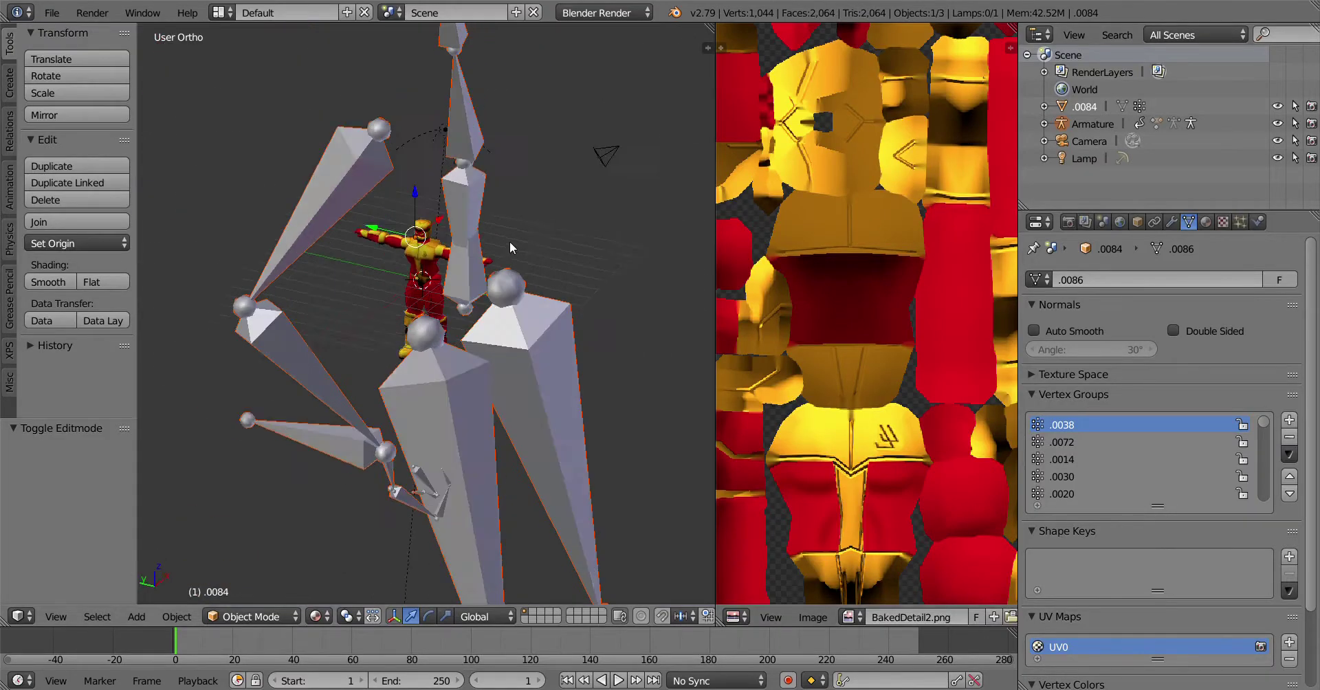
{"action": "scroll", "coordinate": [444, 213], "scroll_direction": "down", "scroll_amount": 6}
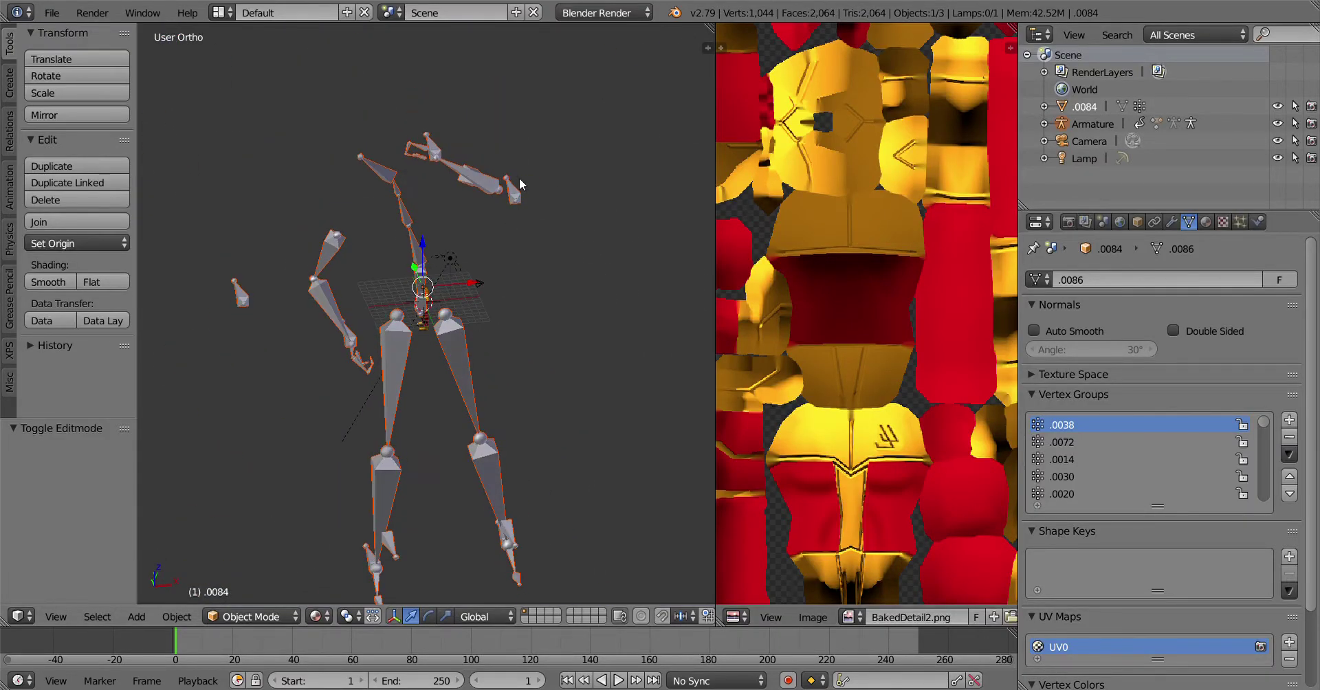
{"action": "left_click", "coordinate": [1245, 331]}
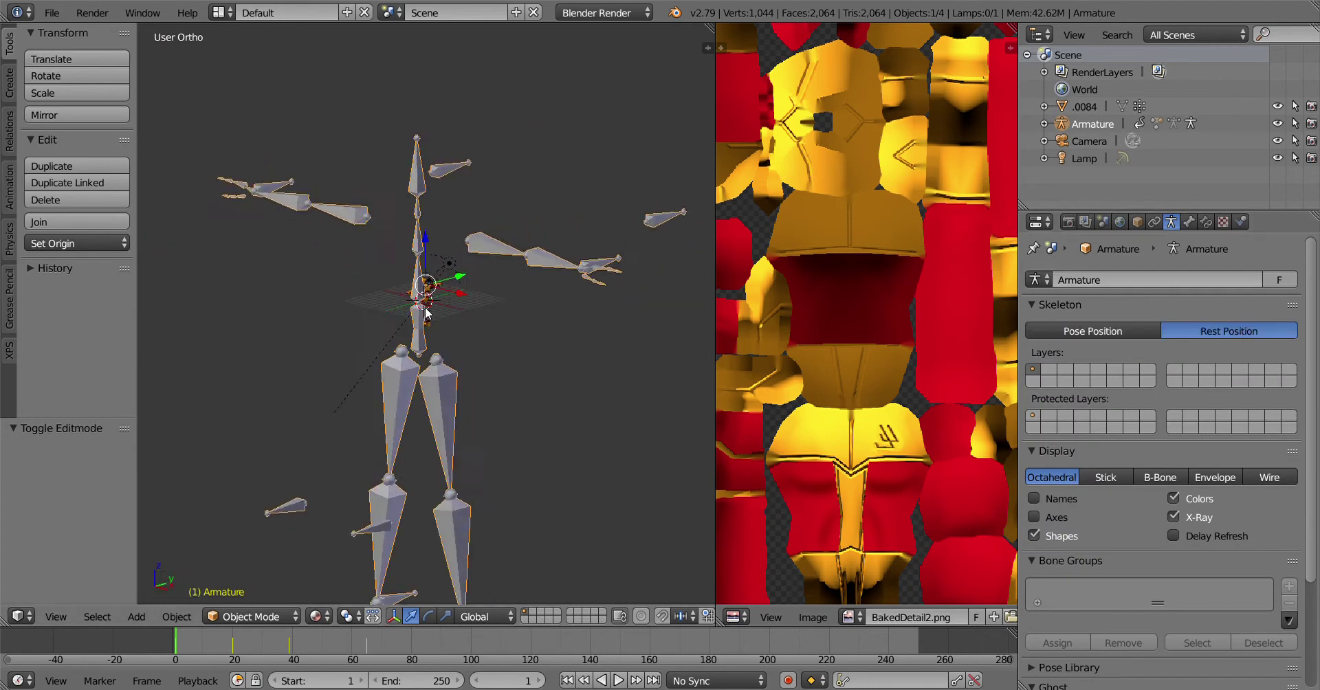
{"action": "scroll", "coordinate": [463, 310], "scroll_direction": "up", "scroll_amount": 5}
{"action": "middle_click_drag", "start_coordinate": [502, 302], "coordinate": [627, 271]}
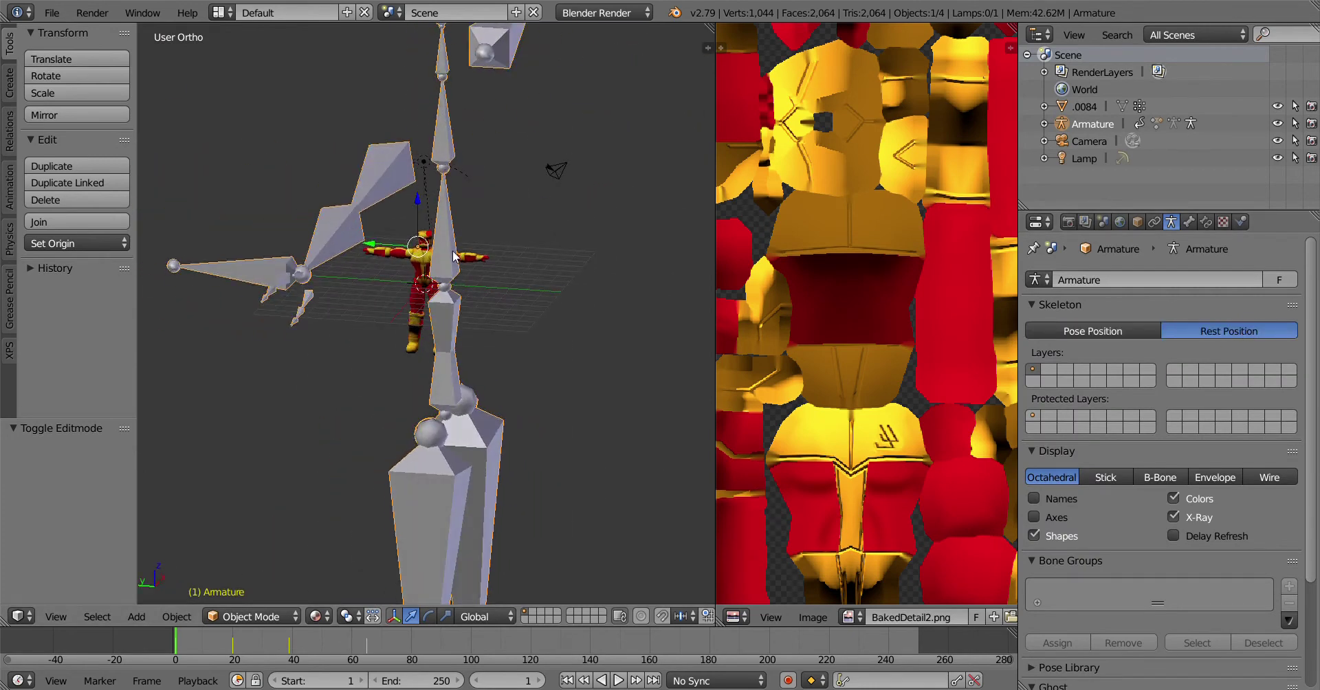
Select the character mesh and rotate it 90° about the global Z axis to face the same way as the armature
{"action": "right_click", "coordinate": [414, 271]}
{"action": "scroll", "coordinate": [564, 330], "scroll_direction": "down", "scroll_amount": 5}
{"action": "middle_click_drag", "start_coordinate": [569, 334], "coordinate": [470, 335]}
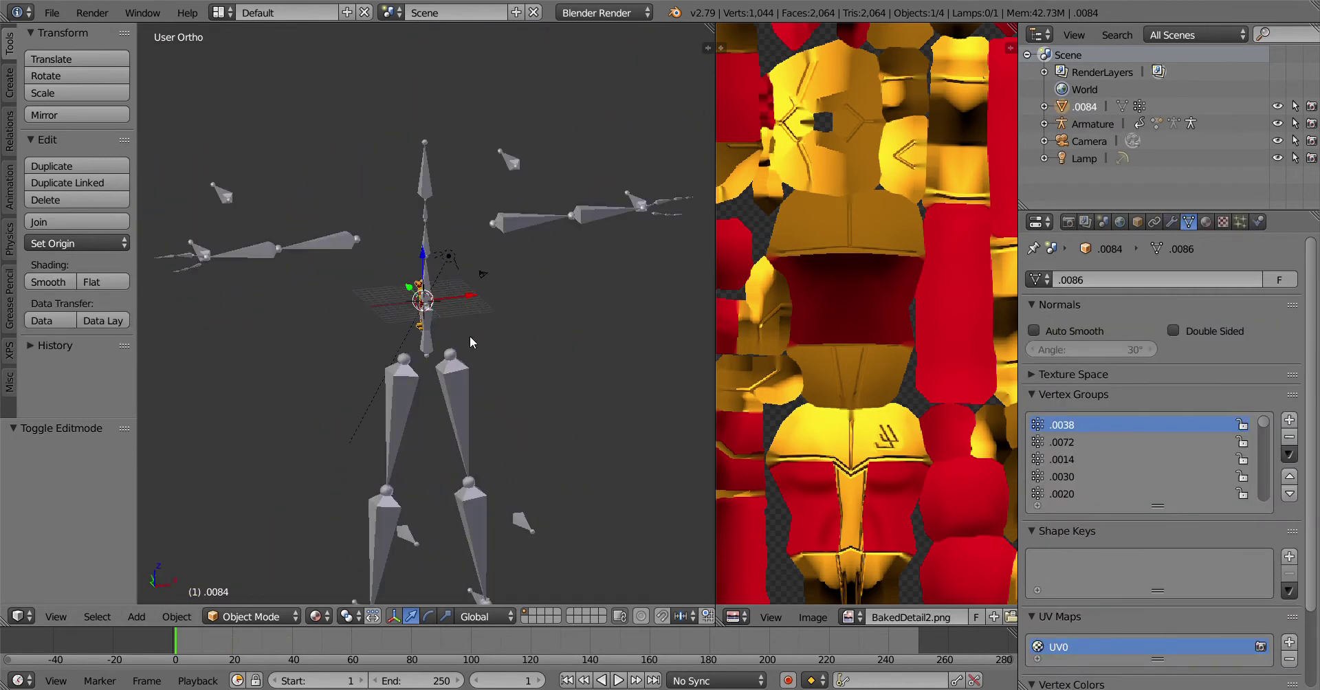
{"action": "key", "text": "r"}
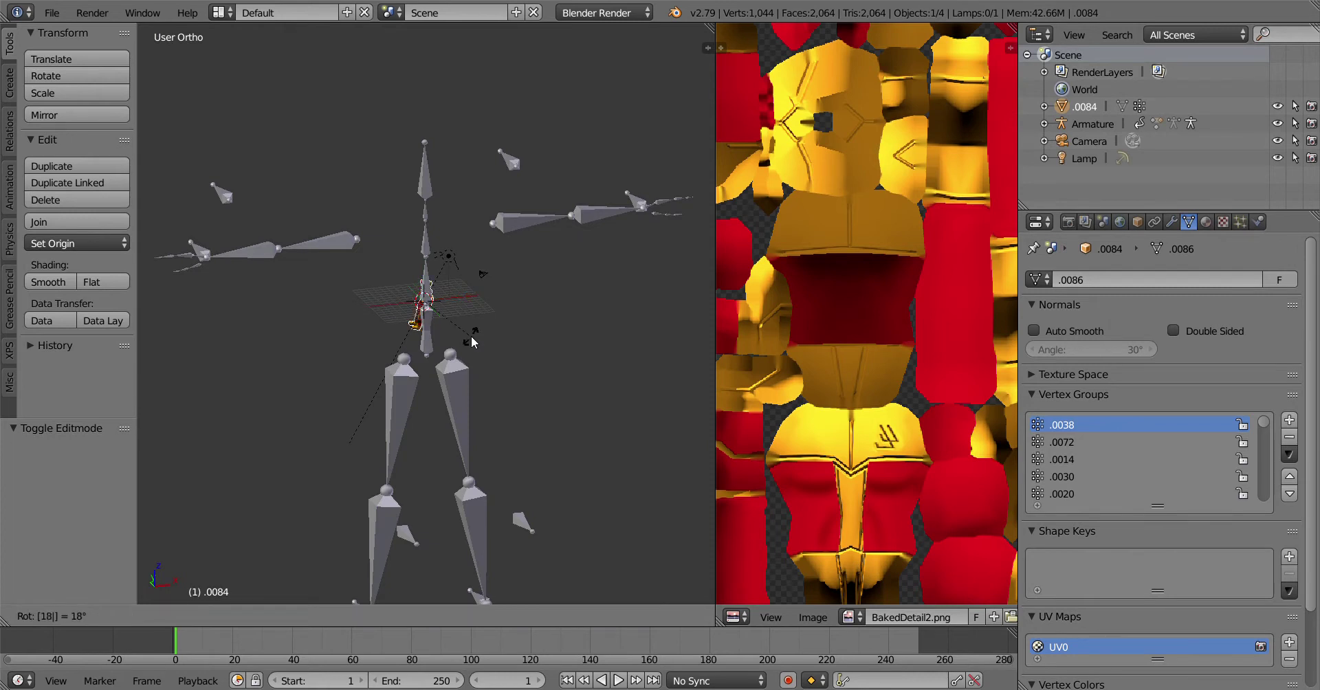
{"action": "key", "text": "BackSpace"}
{"action": "key", "text": "BackSpace"}
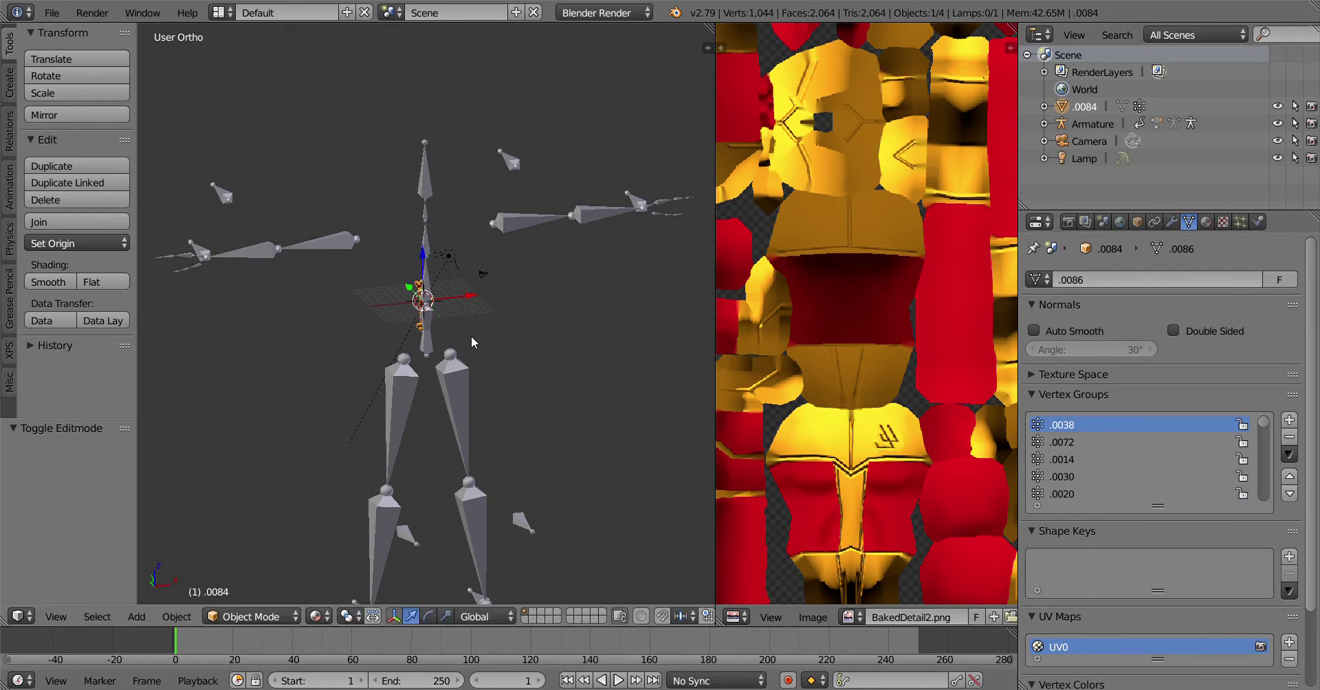
{"action": "type", "text": "z"}
{"action": "type", "text": "90"}
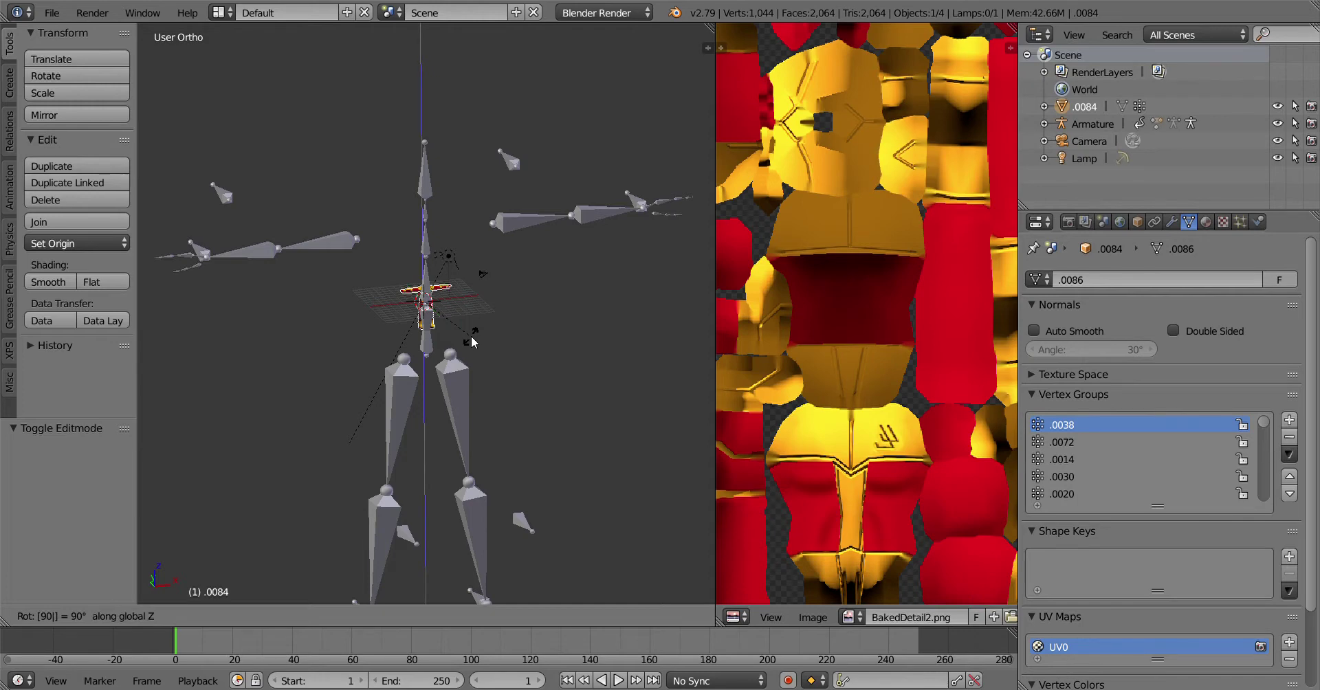
{"action": "key", "text": "Return"}
Scale the character mesh up uniformly by about 9.69 to approach the armature's size
{"action": "key", "text": "s"}
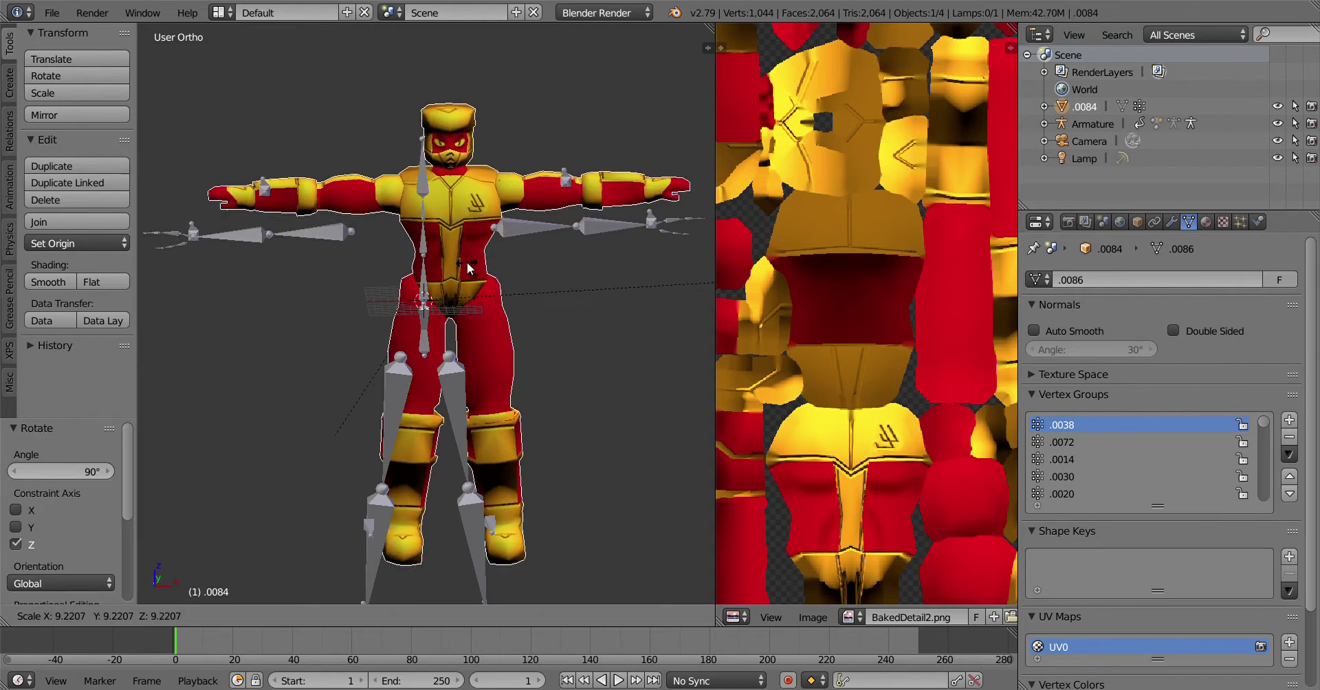
{"action": "left_click", "coordinate": [498, 251]}
{"action": "scroll", "coordinate": [508, 272], "scroll_direction": "down", "scroll_amount": 3}
Move the mesh about -6.39 units along Z and -3.68 along X to line it up with the armature
{"action": "key", "text": "g"}
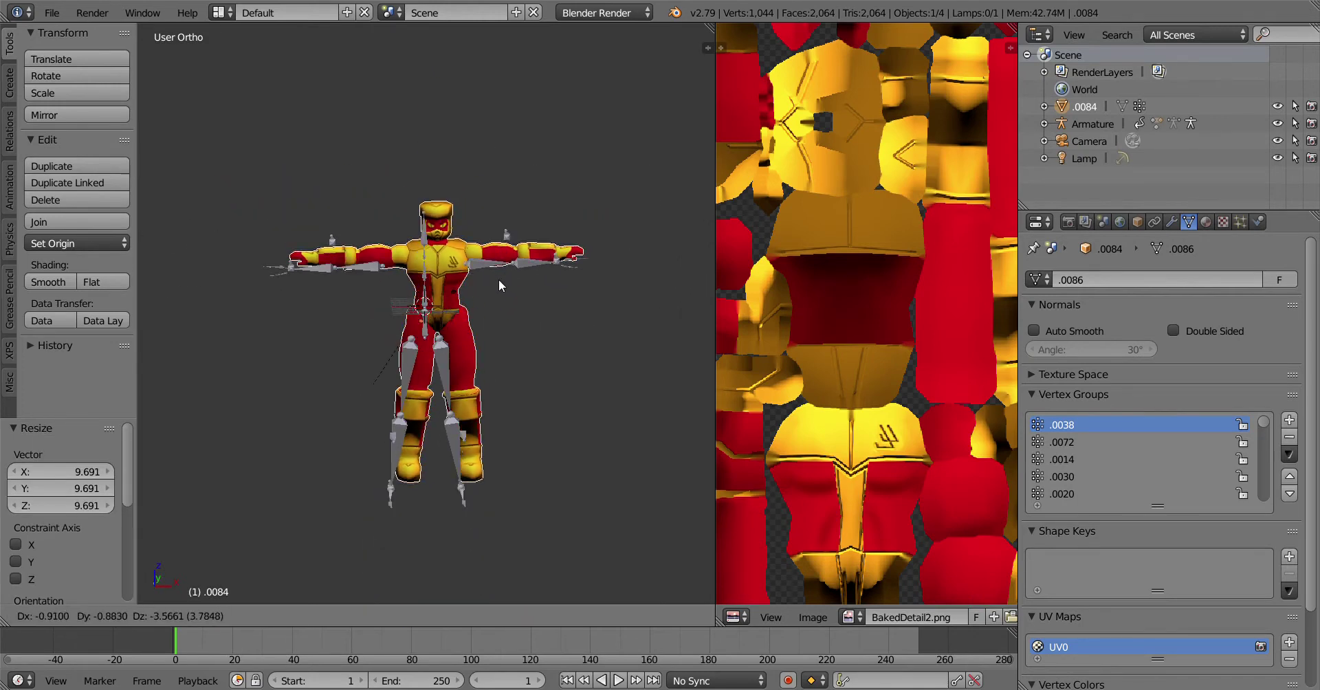
{"action": "key", "text": "z"}
{"action": "left_click", "coordinate": [503, 289]}
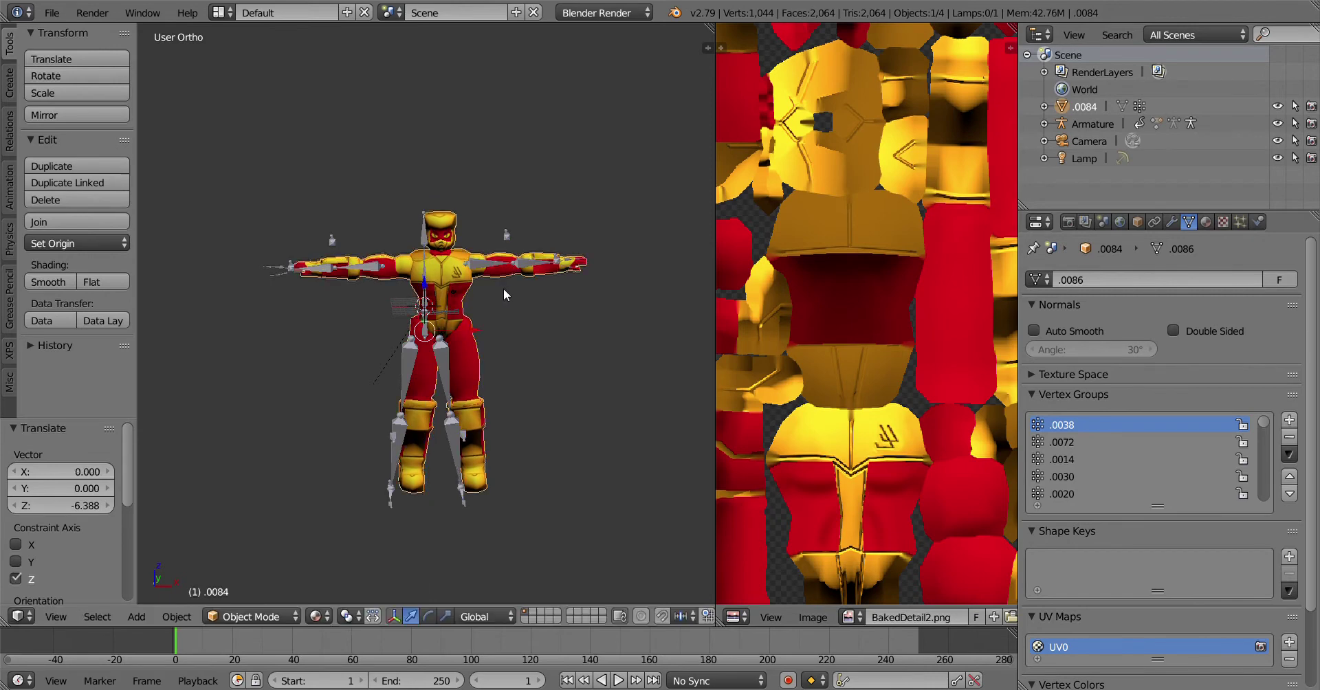
{"action": "key", "text": "g"}
{"action": "key", "text": "x"}
{"action": "left_click", "coordinate": [506, 287]}
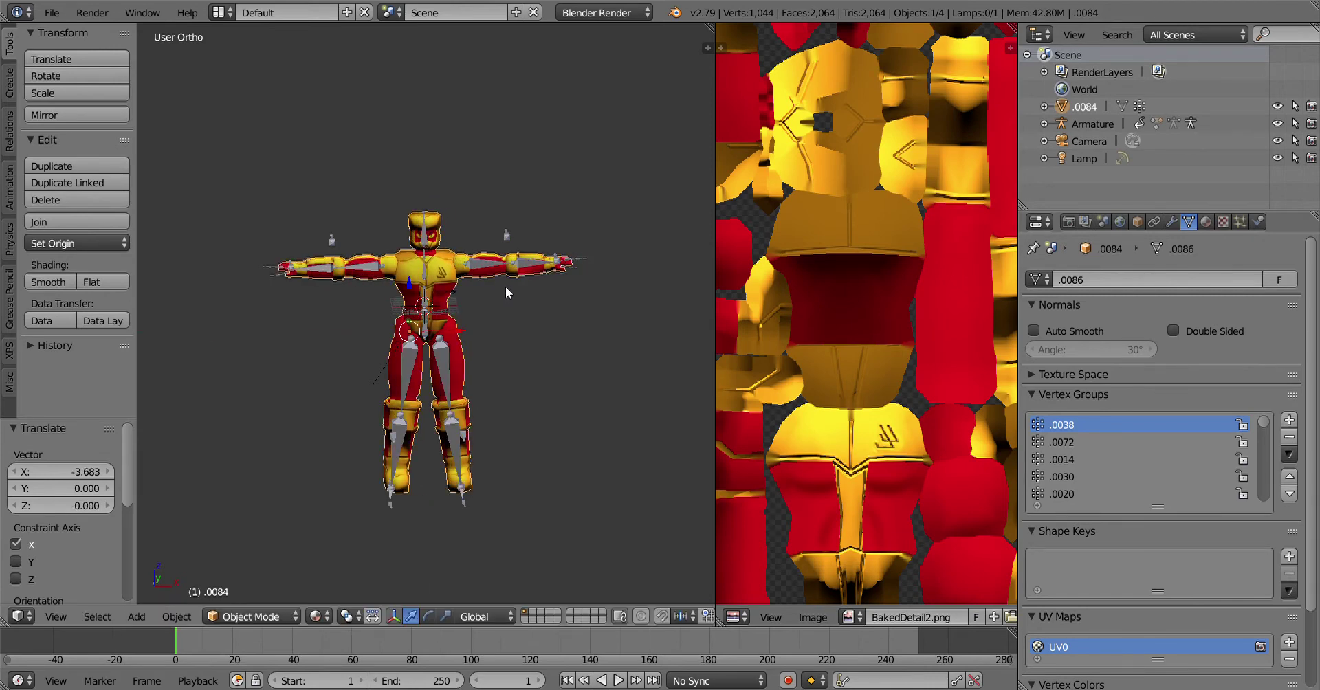
{"action": "mouse_move", "coordinate": [505, 286]}
{"action": "middle_mouse_down"}
{"action": "mouse_move", "coordinate": [372, 273]}
{"action": "mouse_move", "coordinate": [506, 271]}
{"action": "middle_mouse_up"}
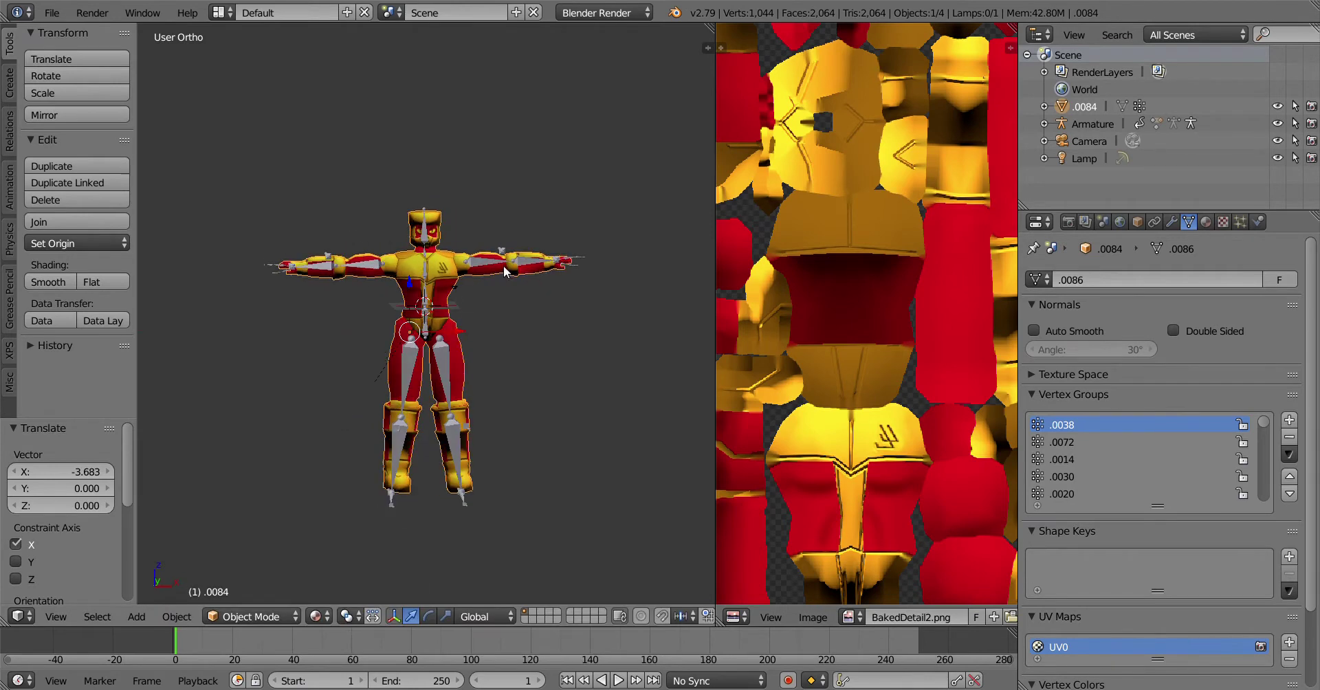
Enlarge the mesh uniformly by about 1.07 and shift it about -1.35 in X and -0.82 in Z over the bones
{"action": "key", "text": "s"}
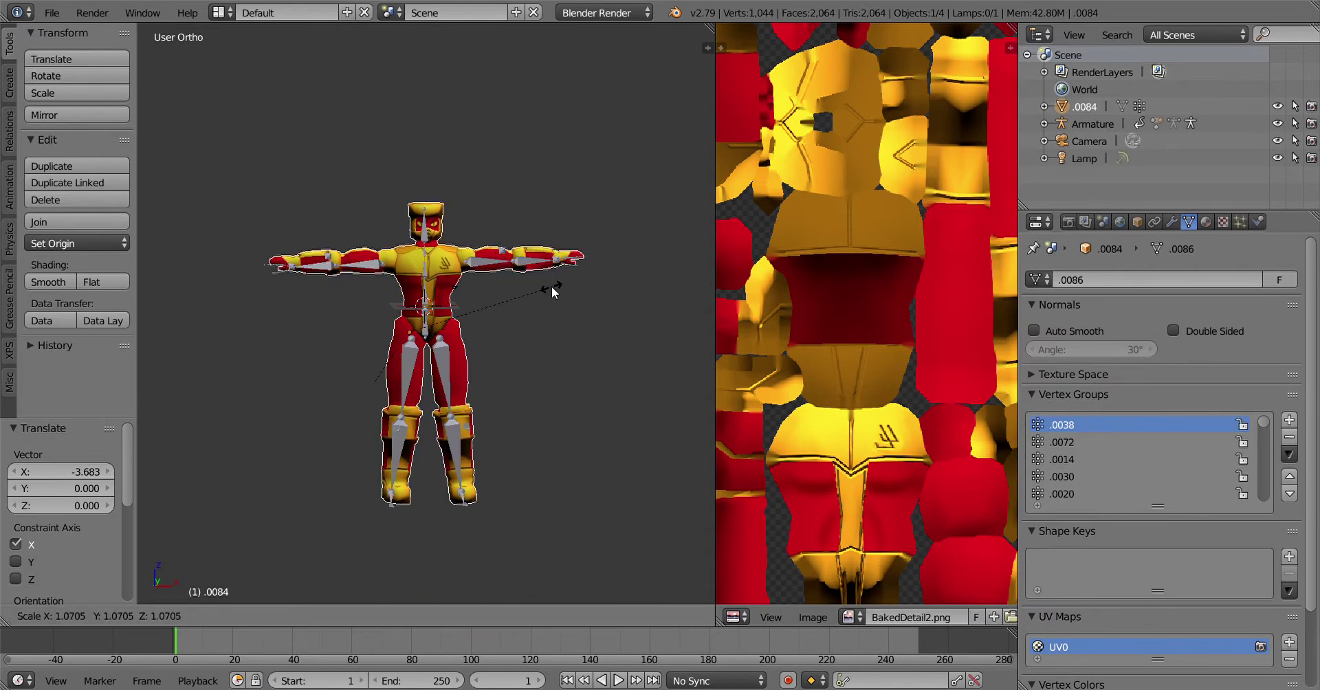
{"action": "left_click", "coordinate": [552, 287]}
{"action": "key", "text": "g"}
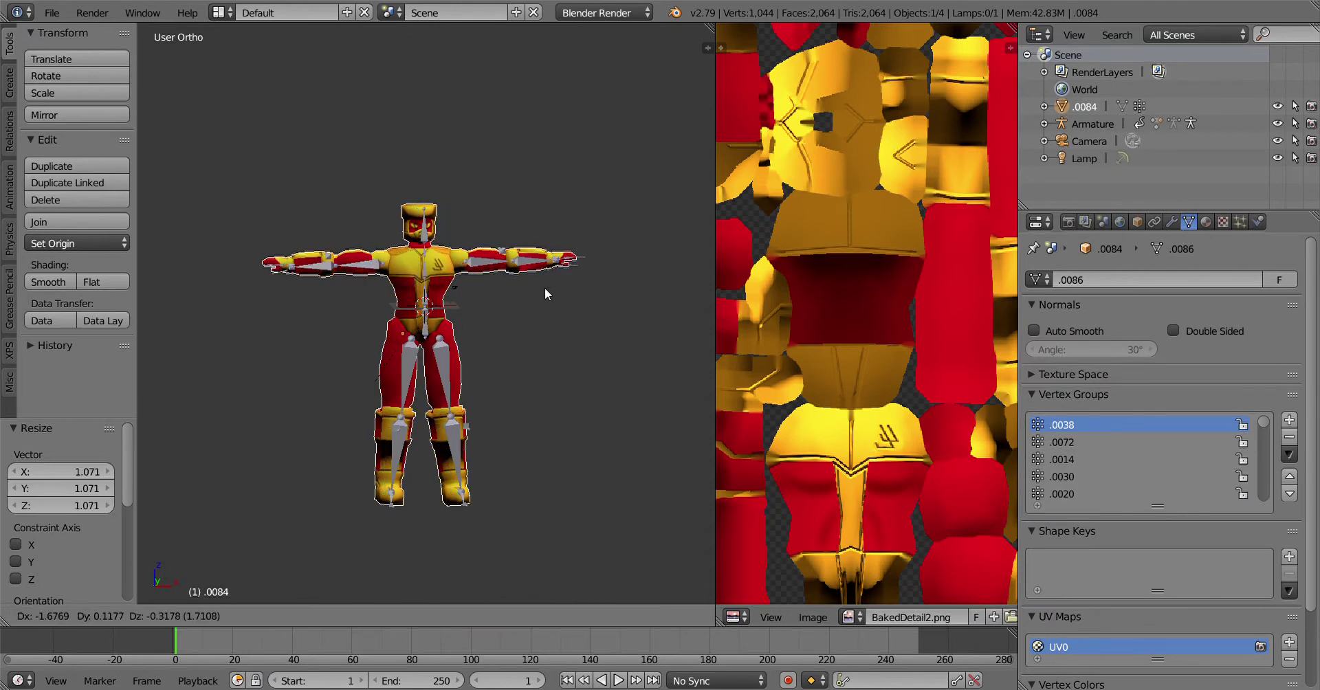
{"action": "left_click", "coordinate": [546, 290]}
Check the mesh from above and move it about -1.13 units along global Y to centre it on the armature
{"action": "middle_click_drag", "start_coordinate": [538, 359], "coordinate": [513, 442]}
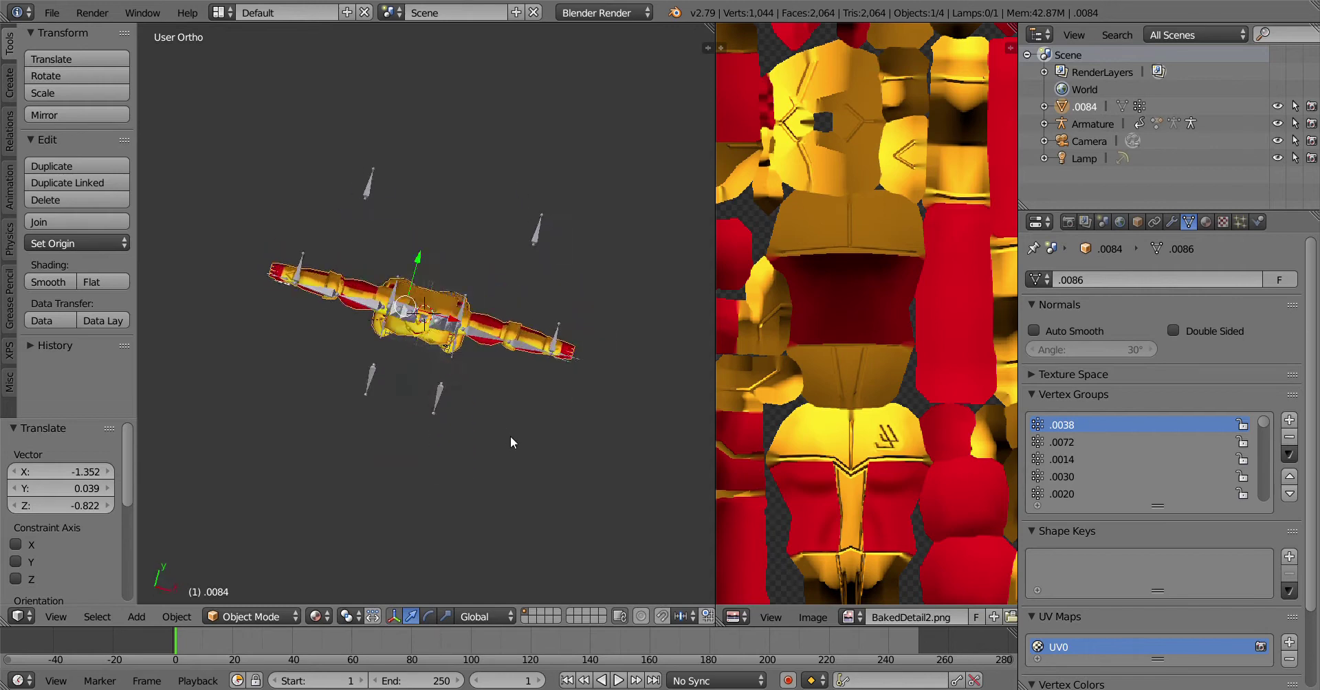
{"action": "scroll", "coordinate": [531, 383], "scroll_direction": "up", "scroll_amount": 4}
{"action": "key", "text": "g"}
{"action": "key", "text": "y"}
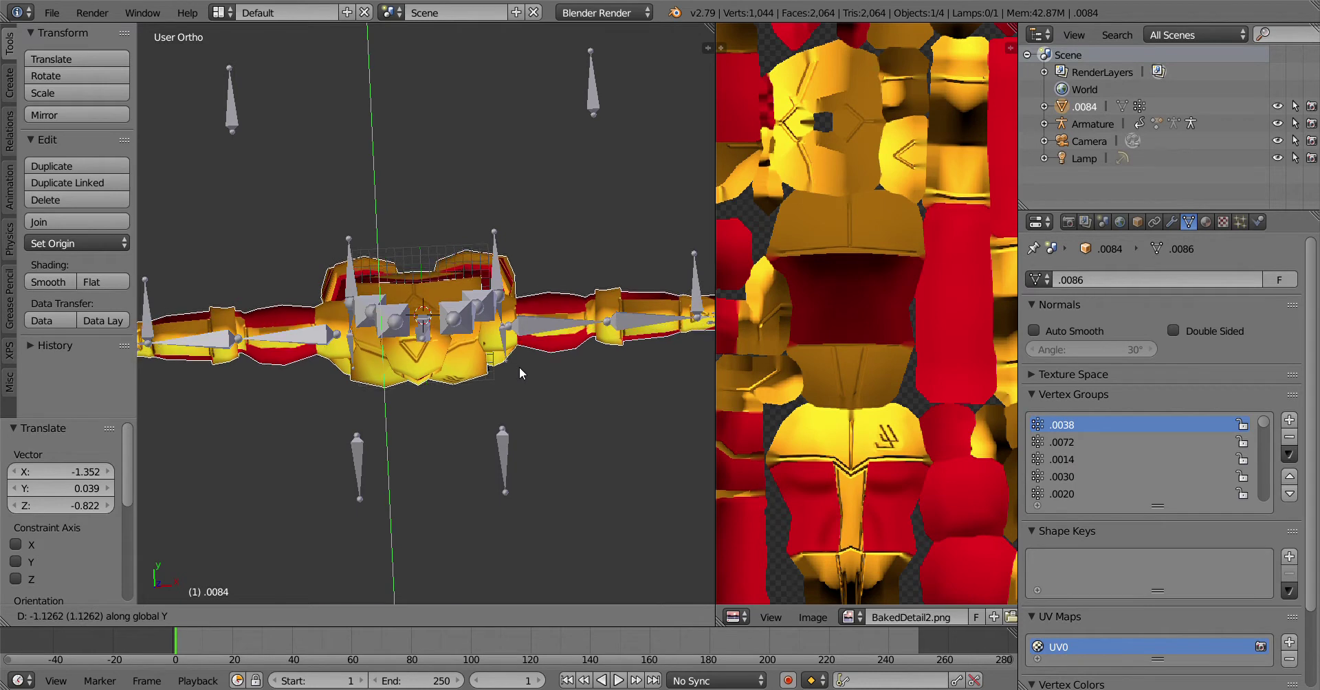
{"action": "left_click", "coordinate": [518, 368]}
Scale the character mesh up uniformly by about 1.056 to match the armature's arm span
{"action": "middle_click_drag", "start_coordinate": [519, 368], "coordinate": [561, 322]}
{"action": "scroll", "coordinate": [534, 282], "scroll_direction": "down", "scroll_amount": 2}
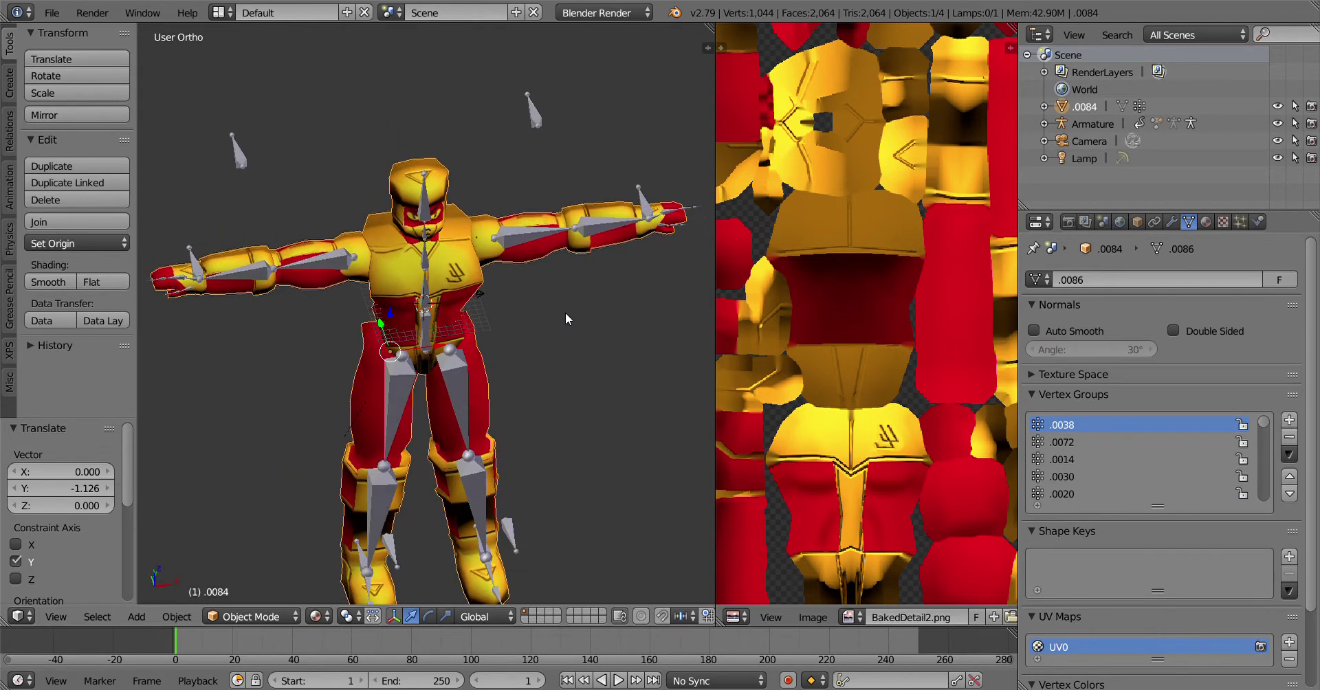
{"action": "key", "text": "s"}
{"action": "left_click", "coordinate": [575, 313]}
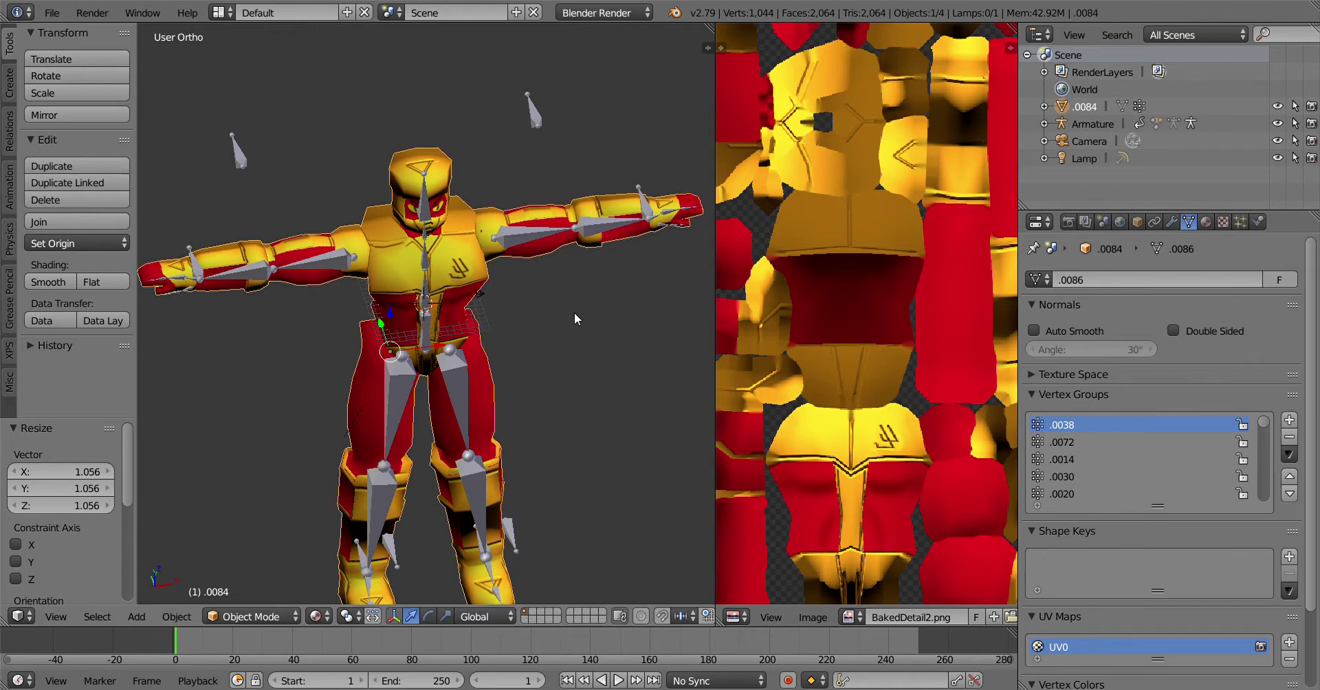
In front view, move the mesh about -1.17 units along Z and 0.68 along X to centre it on the skeleton
{"action": "key", "text": "KP_1"}
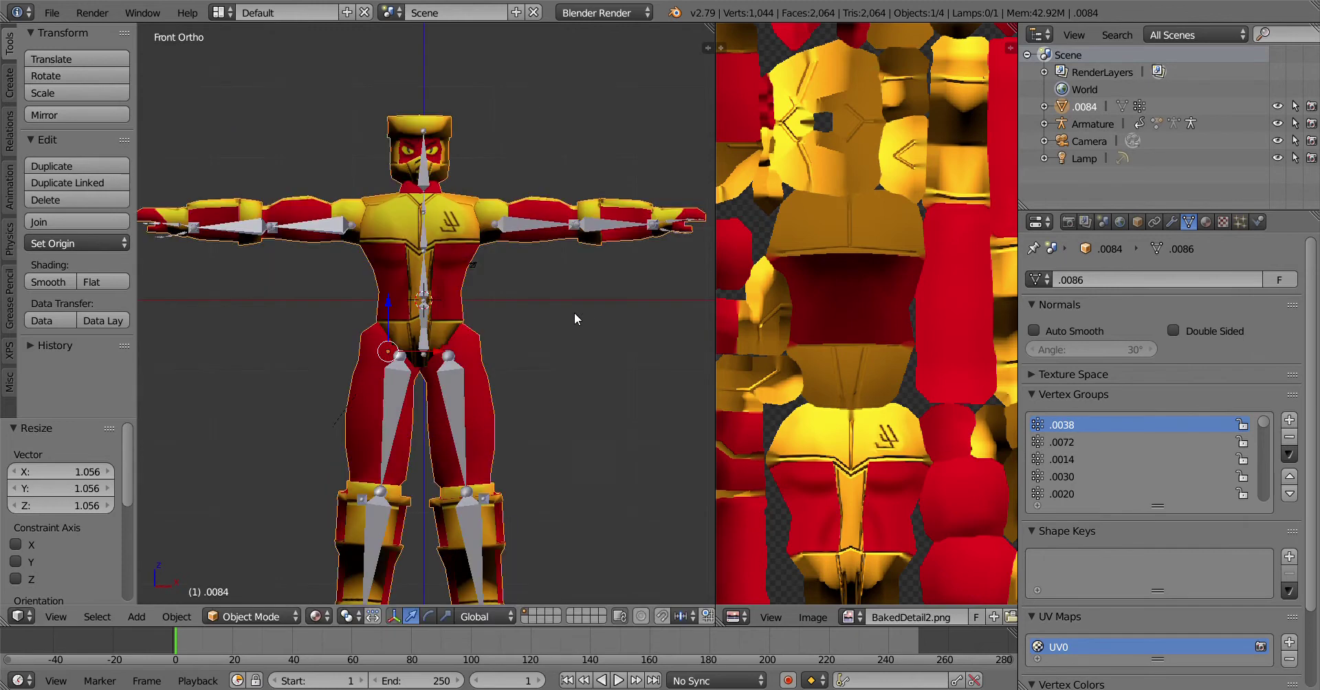
{"action": "key", "text": "g"}
{"action": "key", "text": "z"}
{"action": "left_click", "coordinate": [492, 278]}
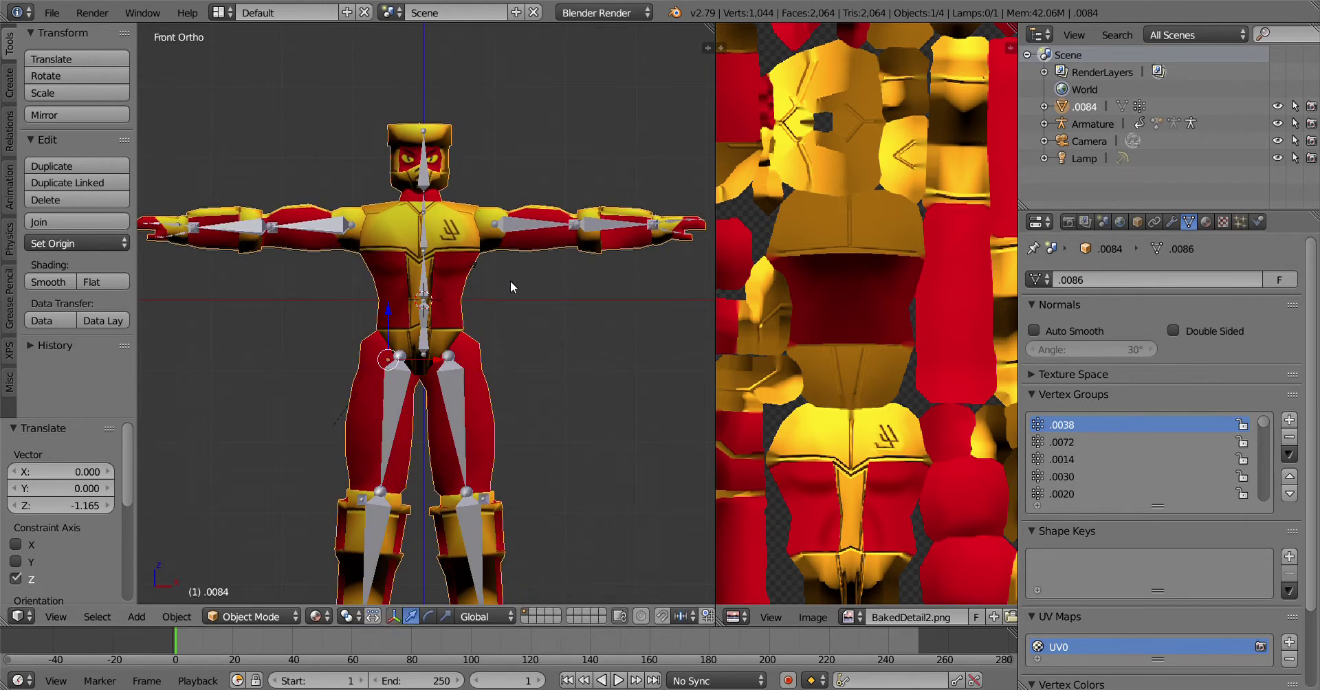
{"action": "key", "text": "g"}
{"action": "key", "text": "x"}
{"action": "left_click", "coordinate": [515, 283]}
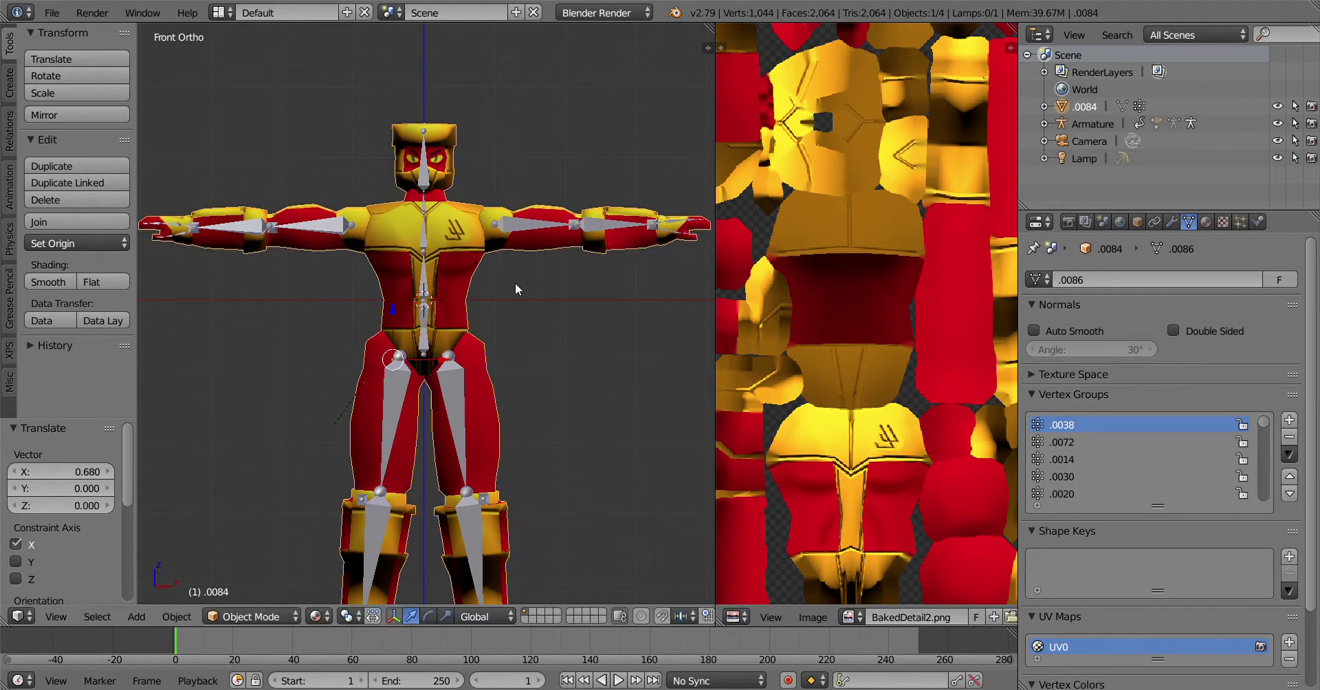
Scale the mesh down uniformly by about 0.98 and raise it about 0.97 units along Z
{"action": "scroll", "coordinate": [511, 370], "scroll_direction": "down", "scroll_amount": 3}
{"action": "middle_click_drag", "start_coordinate": [511, 370], "coordinate": [594, 354]}
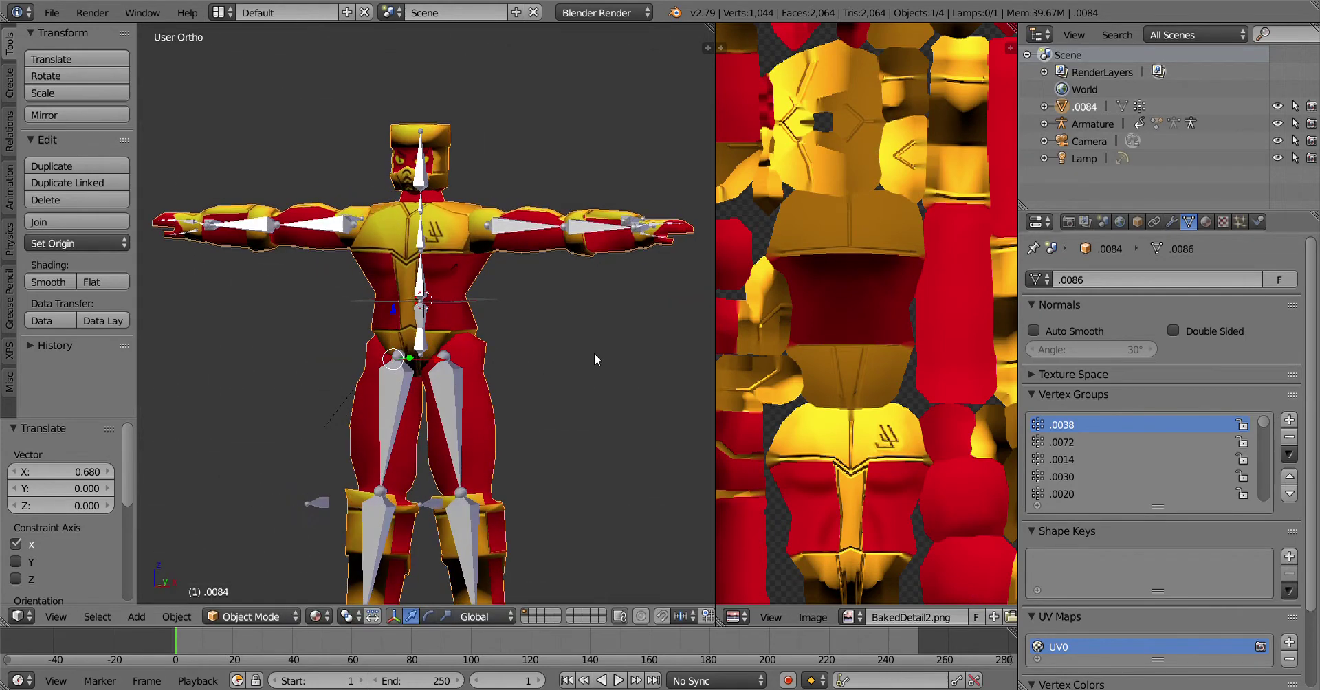
{"action": "key", "text": "s"}
{"action": "left_click", "coordinate": [634, 357]}
{"action": "key", "text": "g"}
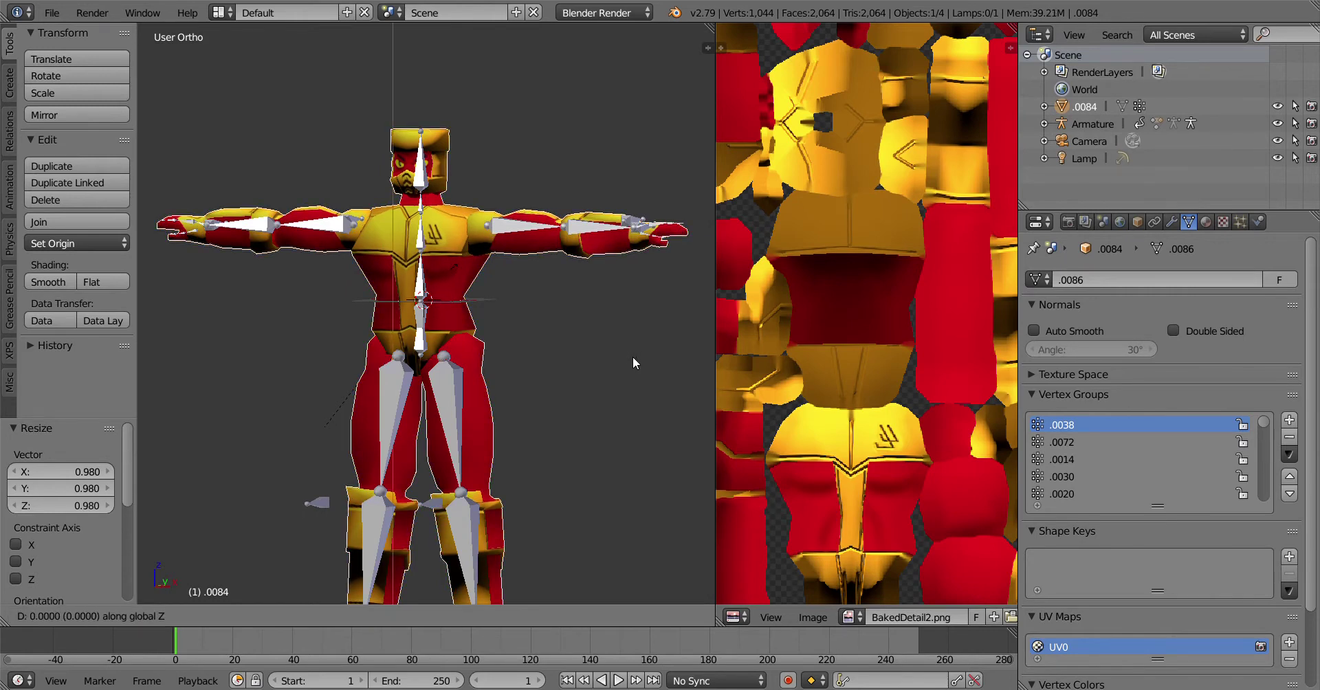
{"action": "key", "text": "z"}
{"action": "left_click", "coordinate": [627, 350]}
Examine from several angles how well the armature bones sit inside the character mesh
{"action": "scroll", "coordinate": [627, 349], "scroll_direction": "down", "scroll_amount": 2}
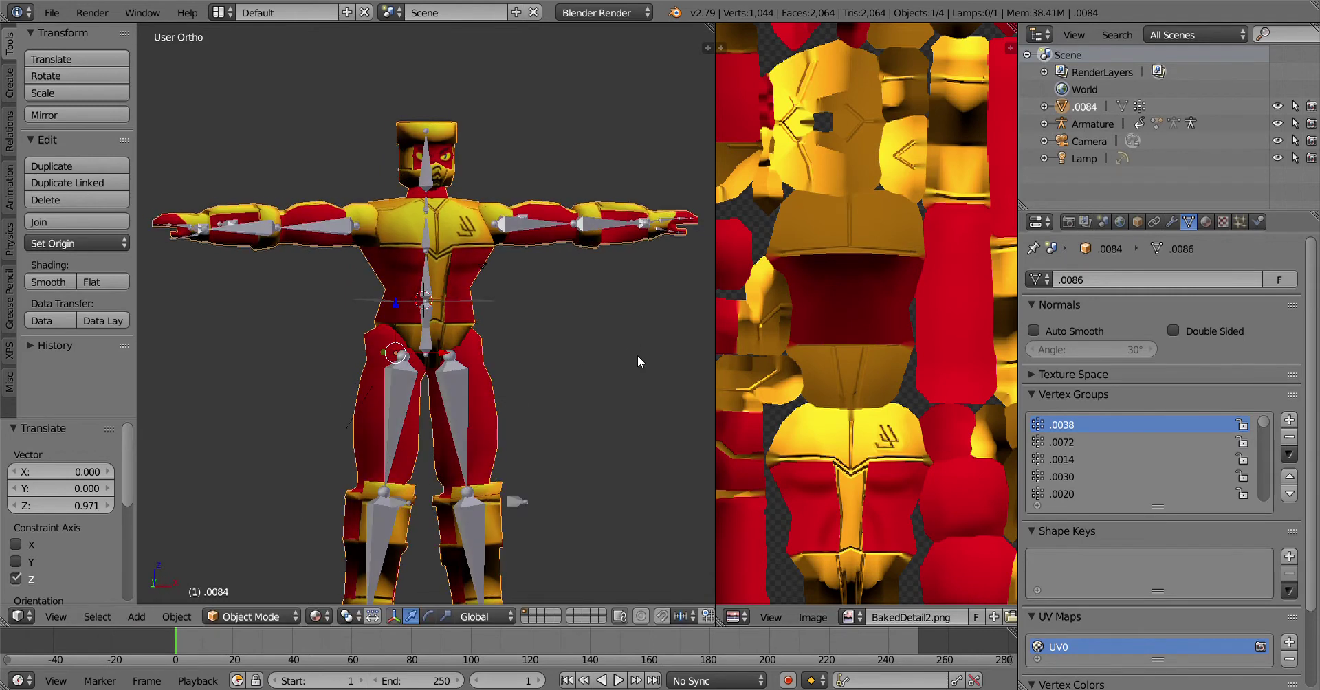
{"action": "mouse_move", "coordinate": [573, 359]}
{"action": "middle_mouse_down"}
{"action": "mouse_move", "coordinate": [566, 374]}
{"action": "mouse_move", "coordinate": [426, 364]}
{"action": "mouse_move", "coordinate": [610, 352]}
{"action": "mouse_move", "coordinate": [572, 381]}
{"action": "mouse_move", "coordinate": [550, 362]}
{"action": "middle_mouse_up"}
{"action": "scroll", "coordinate": [533, 350], "scroll_direction": "up", "scroll_amount": 3}
{"action": "key", "text": "KP_1"}
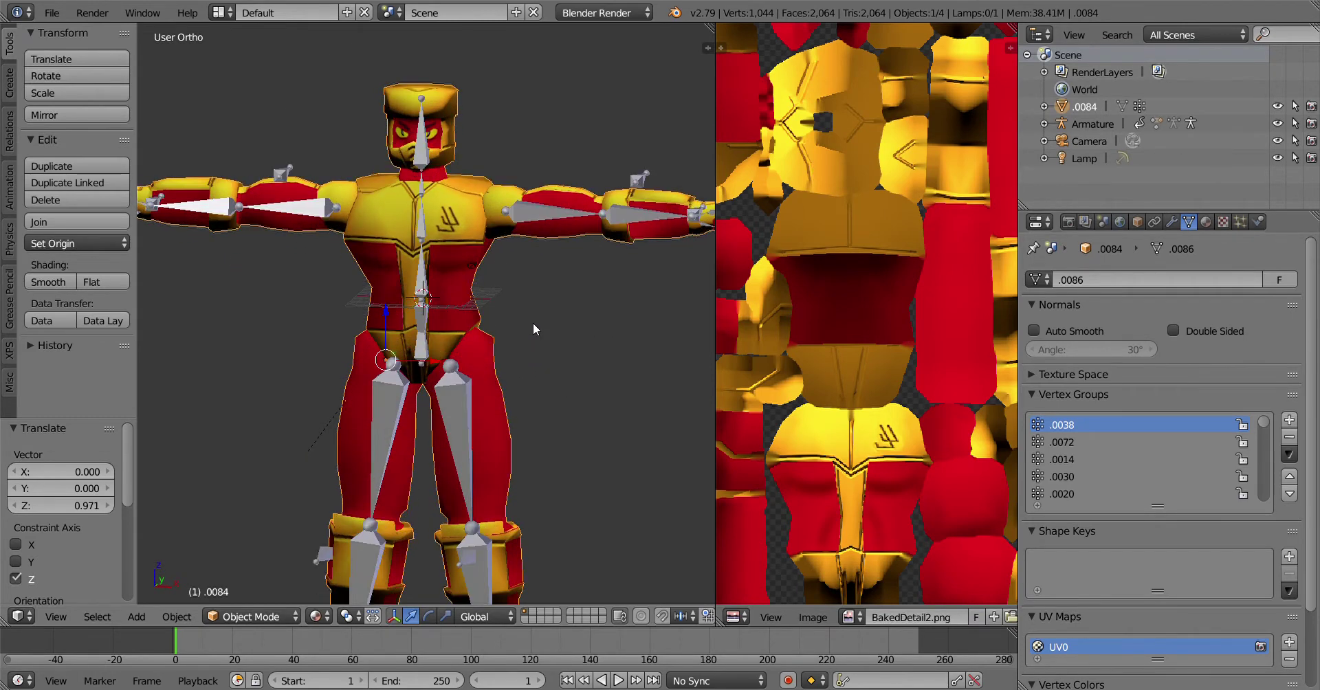
{"action": "scroll", "coordinate": [514, 307], "scroll_direction": "down", "scroll_amount": 3}
{"action": "middle_click_drag", "start_coordinate": [514, 307], "coordinate": [476, 320]}
{"action": "scroll", "coordinate": [463, 274], "scroll_direction": "up", "scroll_amount": 3}
{"action": "middle_click_drag", "start_coordinate": [463, 279], "coordinate": [348, 236]}
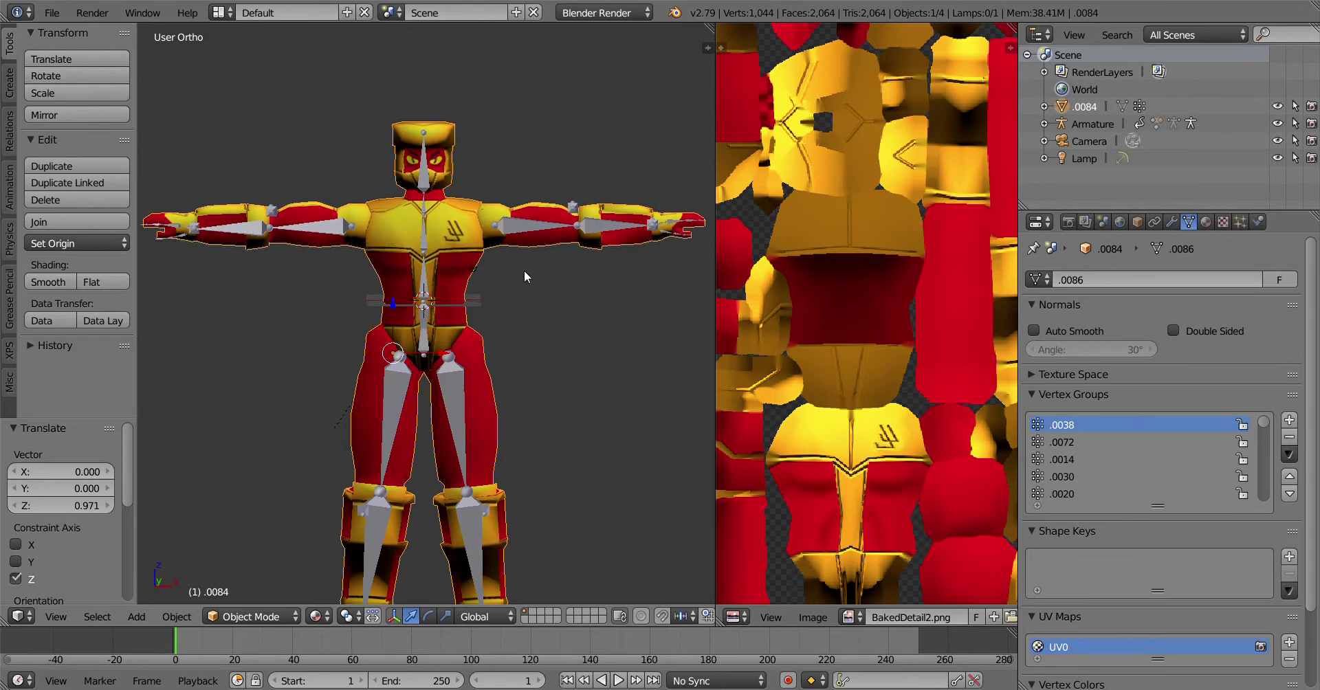
{"action": "middle_click_drag", "start_coordinate": [513, 272], "coordinate": [495, 303]}
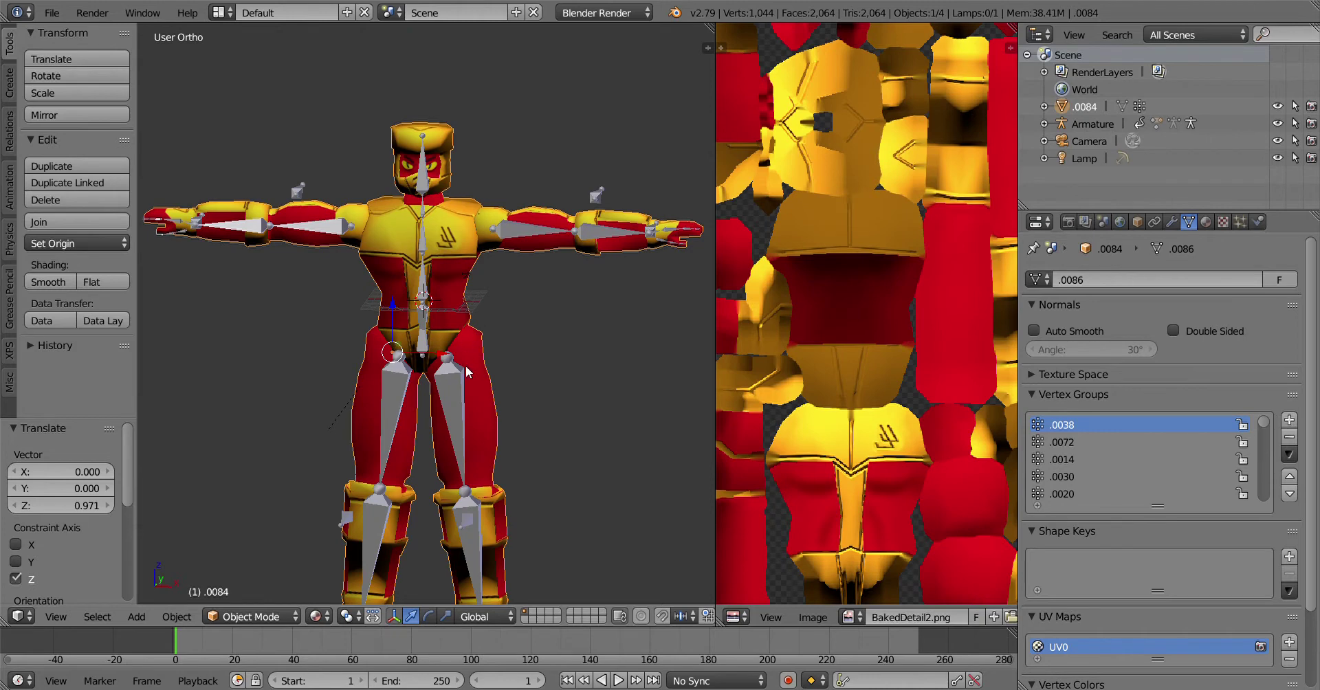
{"action": "middle_click_drag", "start_coordinate": [467, 372], "coordinate": [386, 502]}
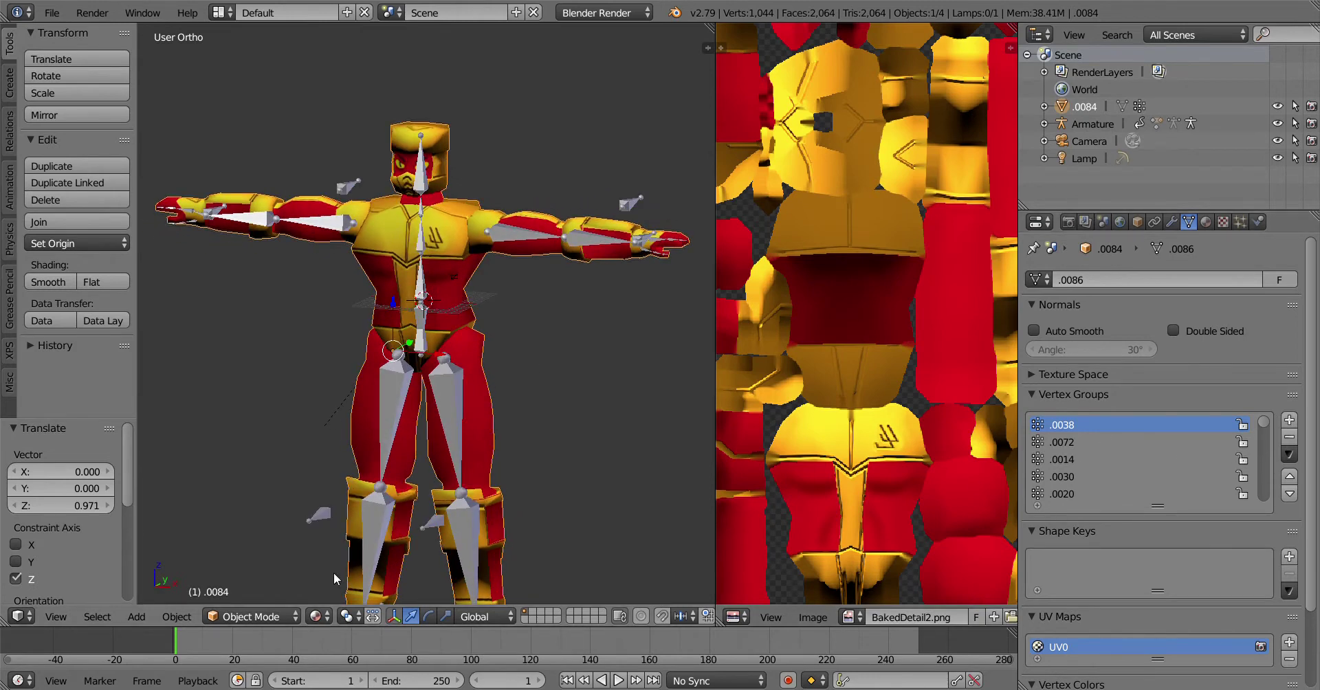
{"action": "scroll", "coordinate": [446, 496], "scroll_direction": "down", "scroll_amount": 3}
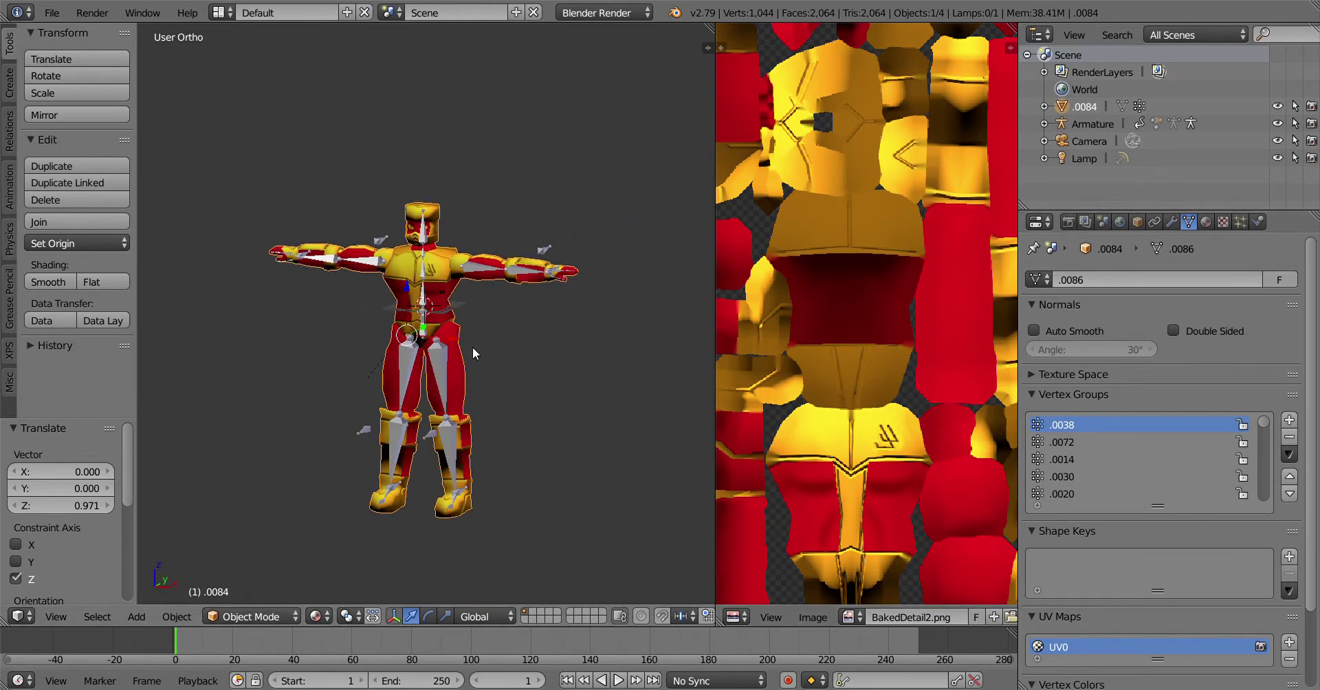
{"action": "middle_click_drag", "start_coordinate": [475, 351], "coordinate": [416, 329]}
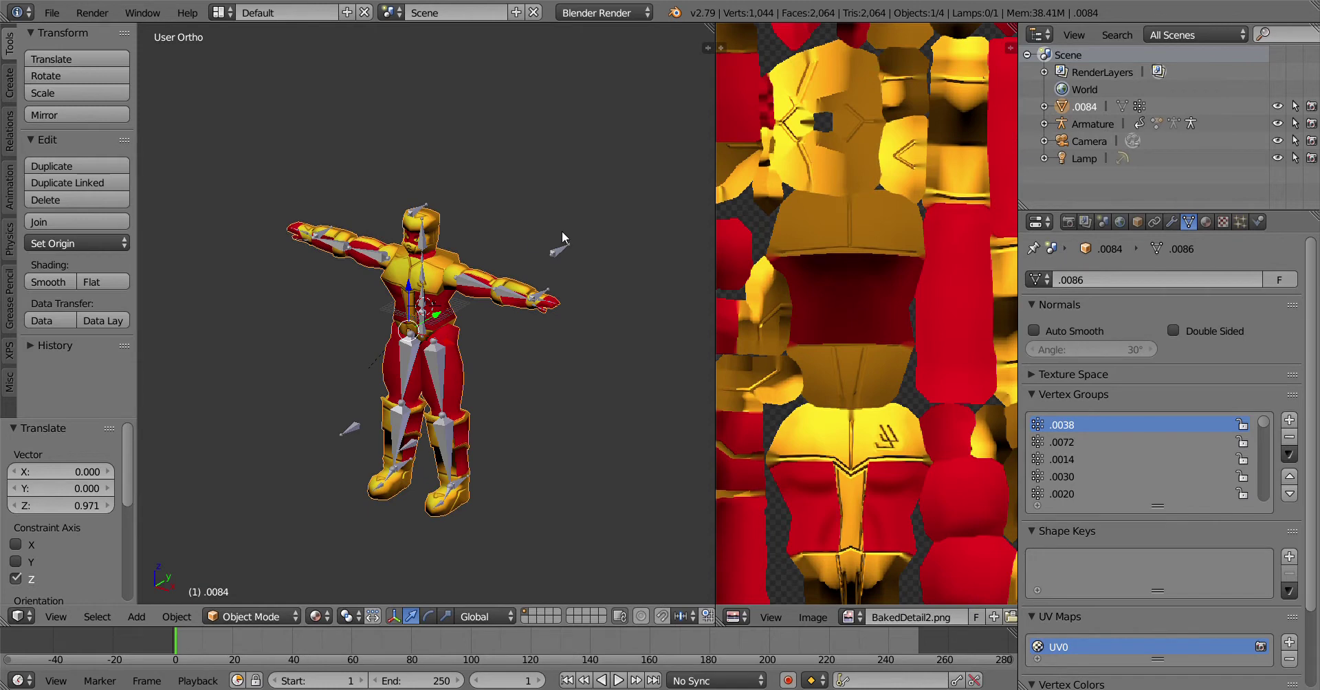
Split off an area below the 3D view and make it a Dope Sheet in Action Editor mode
{"action": "left_click_drag", "start_coordinate": [5, 609], "coordinate": [14, 535]}
{"action": "left_click", "coordinate": [22, 617]}
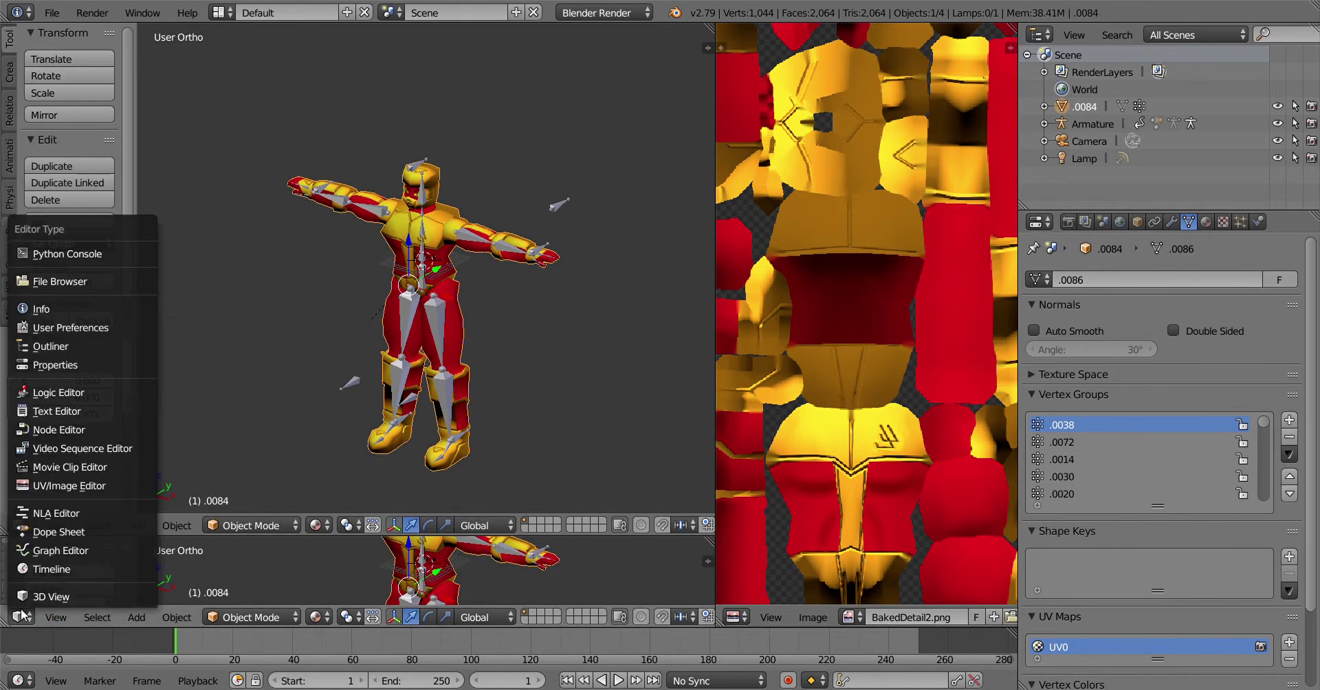
{"action": "left_click", "coordinate": [51, 525]}
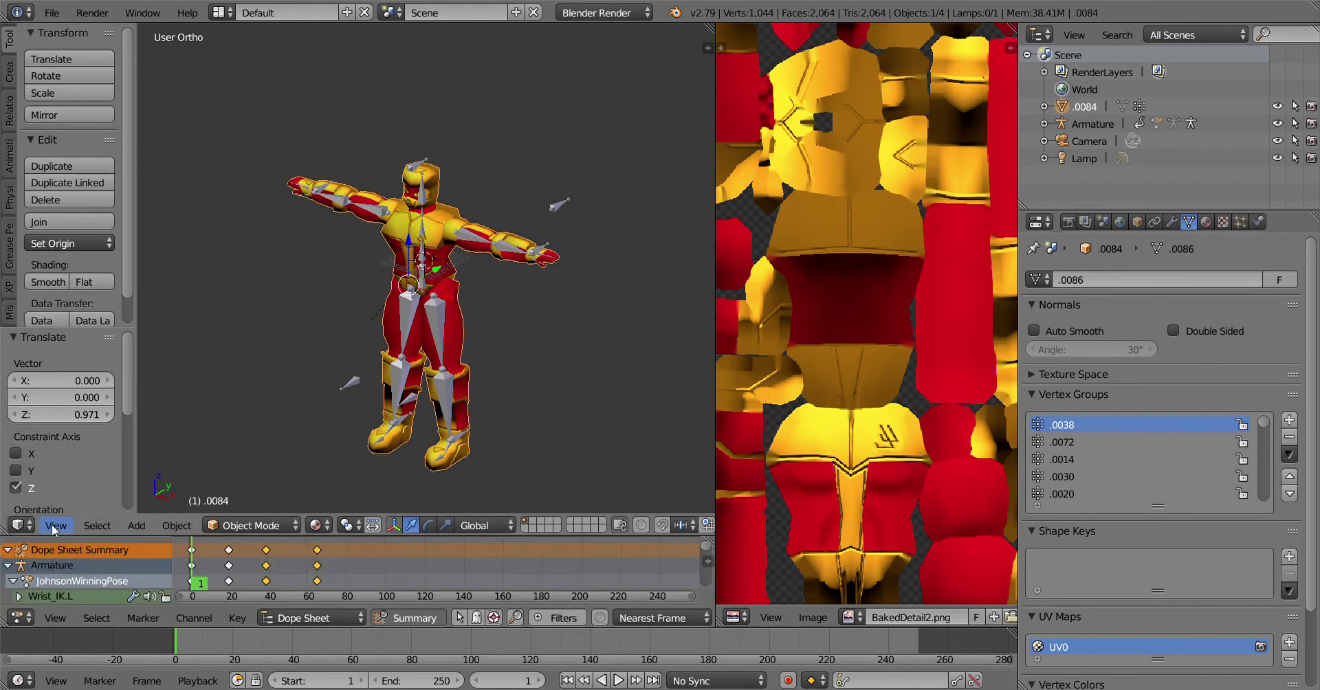
{"action": "left_click", "coordinate": [310, 618]}
{"action": "left_click", "coordinate": [311, 579]}
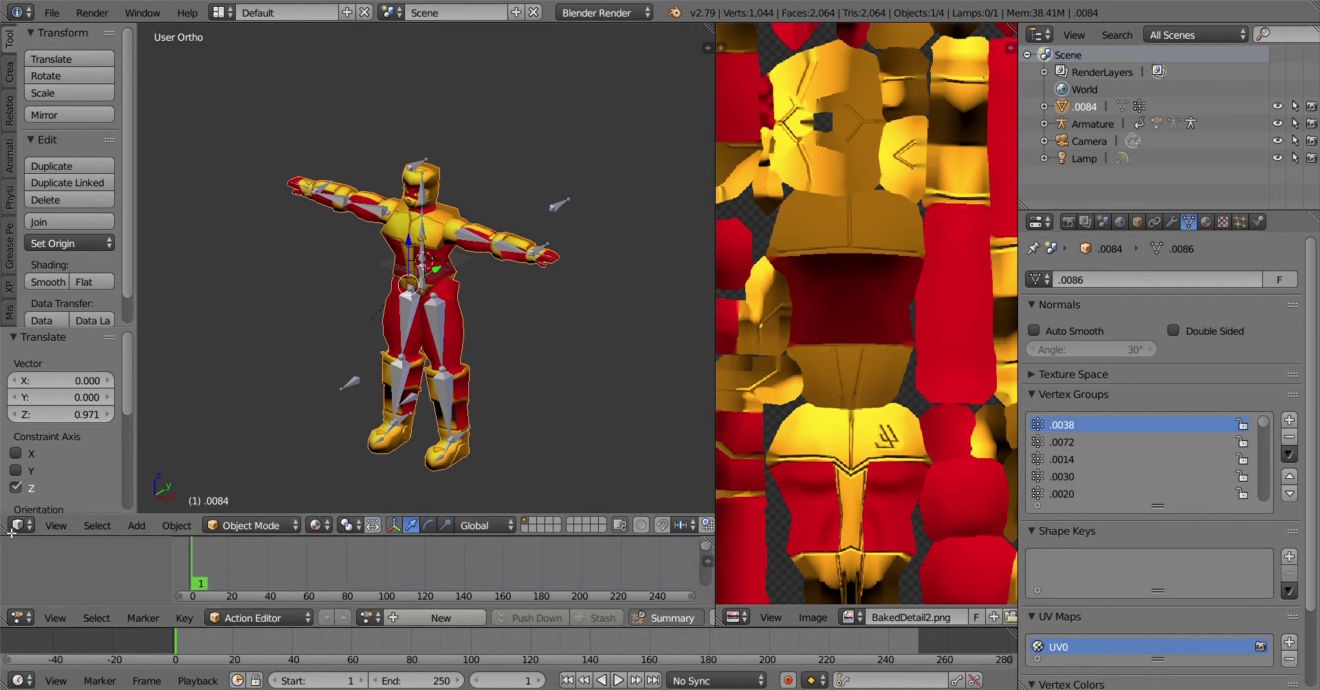
{"action": "left_click_drag", "start_coordinate": [118, 543], "coordinate": [126, 557]}
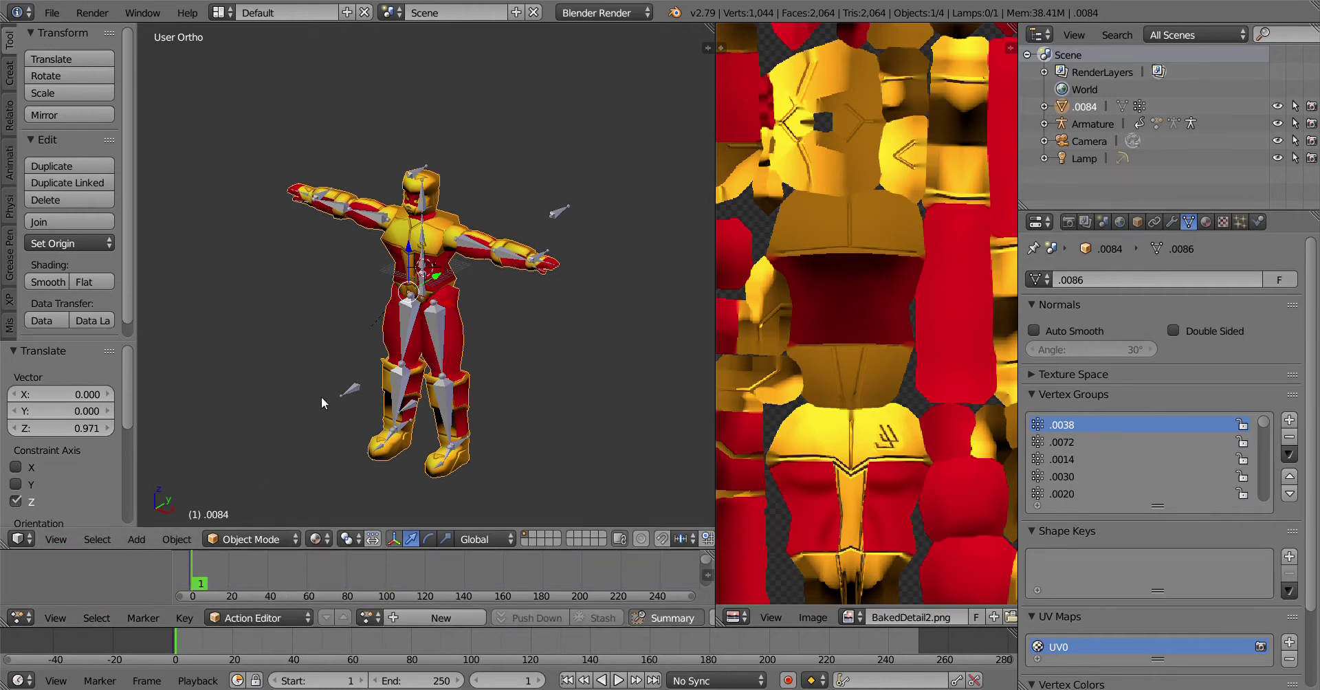
View the character mesh in Edit Mode and return it to Object Mode
{"action": "mouse_move", "coordinate": [474, 172]}
{"action": "middle_mouse_down"}
{"action": "mouse_move", "coordinate": [518, 167]}
{"action": "mouse_move", "coordinate": [484, 167]}
{"action": "middle_mouse_up"}
{"action": "scroll", "coordinate": [518, 168], "scroll_direction": "up", "scroll_amount": 3}
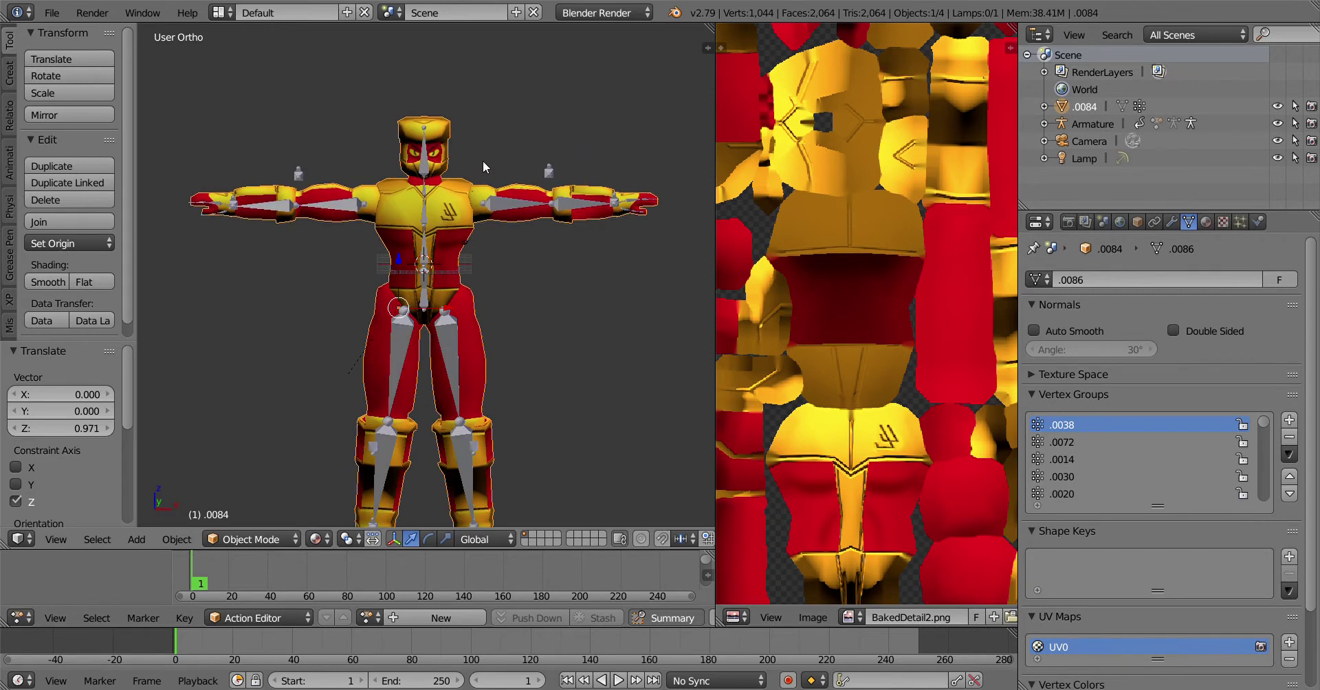
{"action": "left_click", "coordinate": [299, 539]}
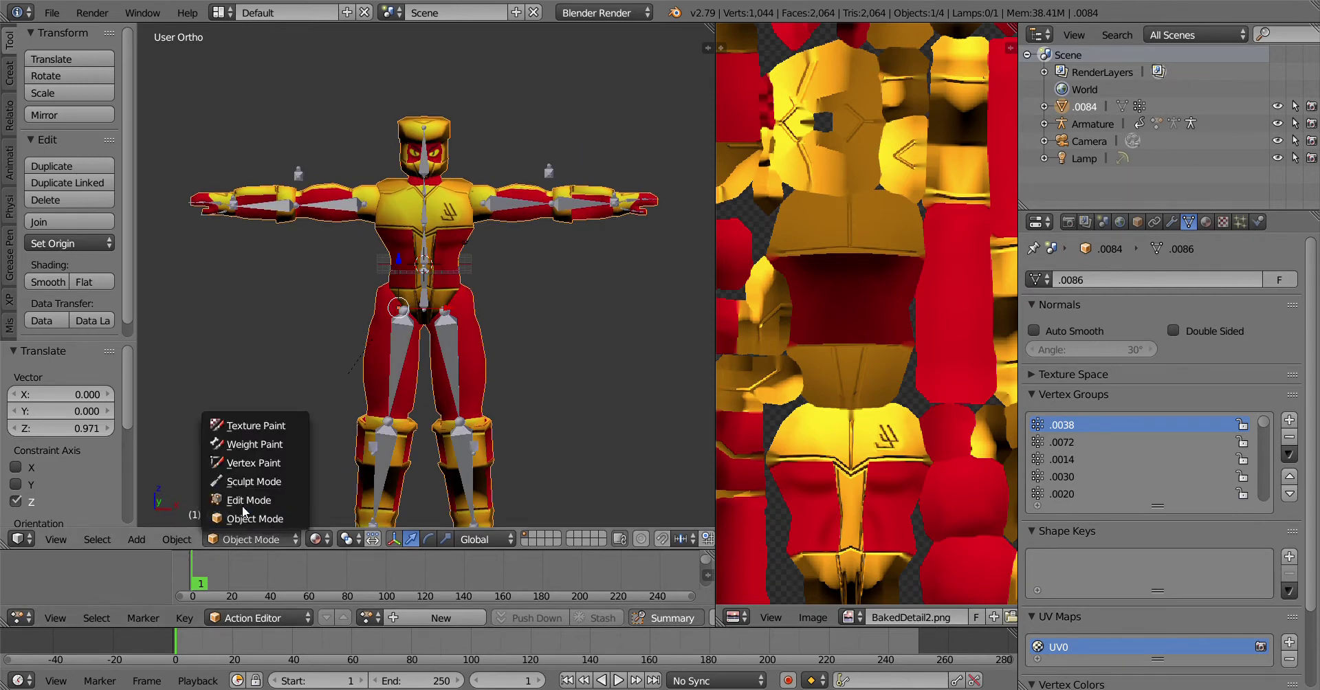
{"action": "left_click", "coordinate": [243, 509]}
{"action": "mouse_move", "coordinate": [604, 251]}
{"action": "middle_mouse_down"}
{"action": "mouse_move", "coordinate": [619, 206]}
{"action": "mouse_move", "coordinate": [585, 220]}
{"action": "mouse_move", "coordinate": [605, 227]}
{"action": "middle_mouse_up"}
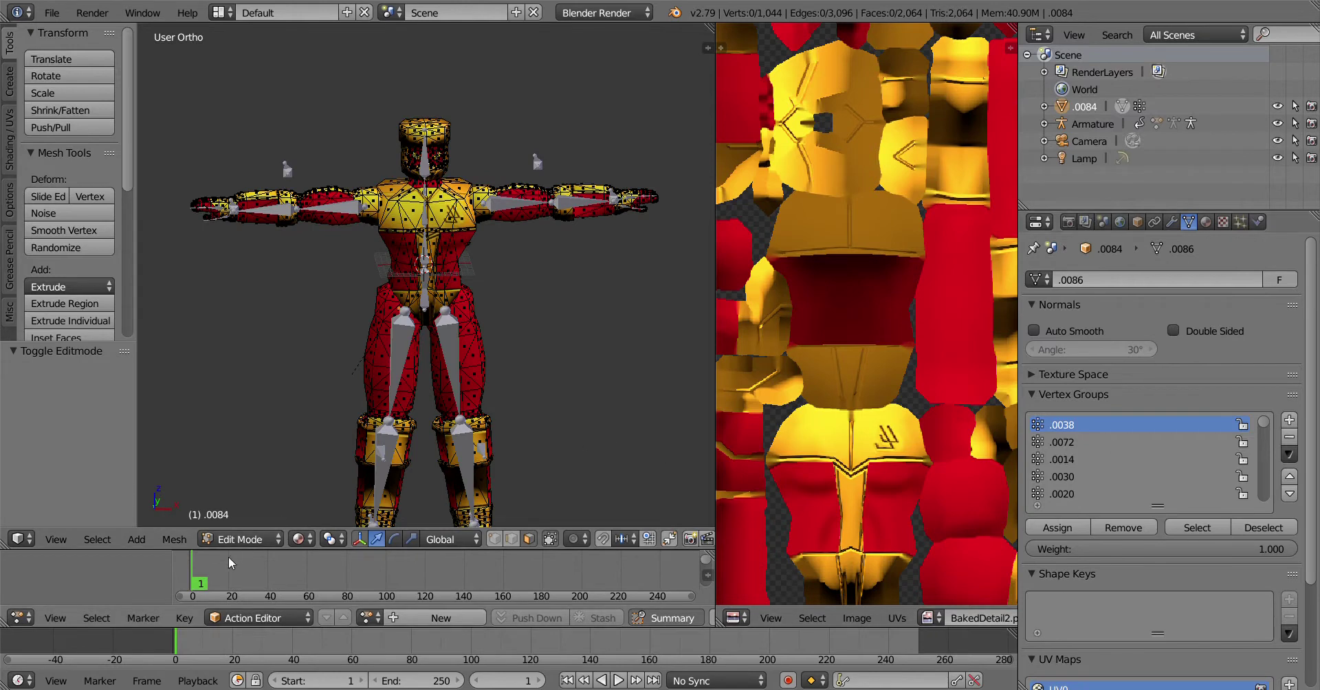
{"action": "left_click", "coordinate": [233, 538]}
{"action": "left_click", "coordinate": [242, 519]}
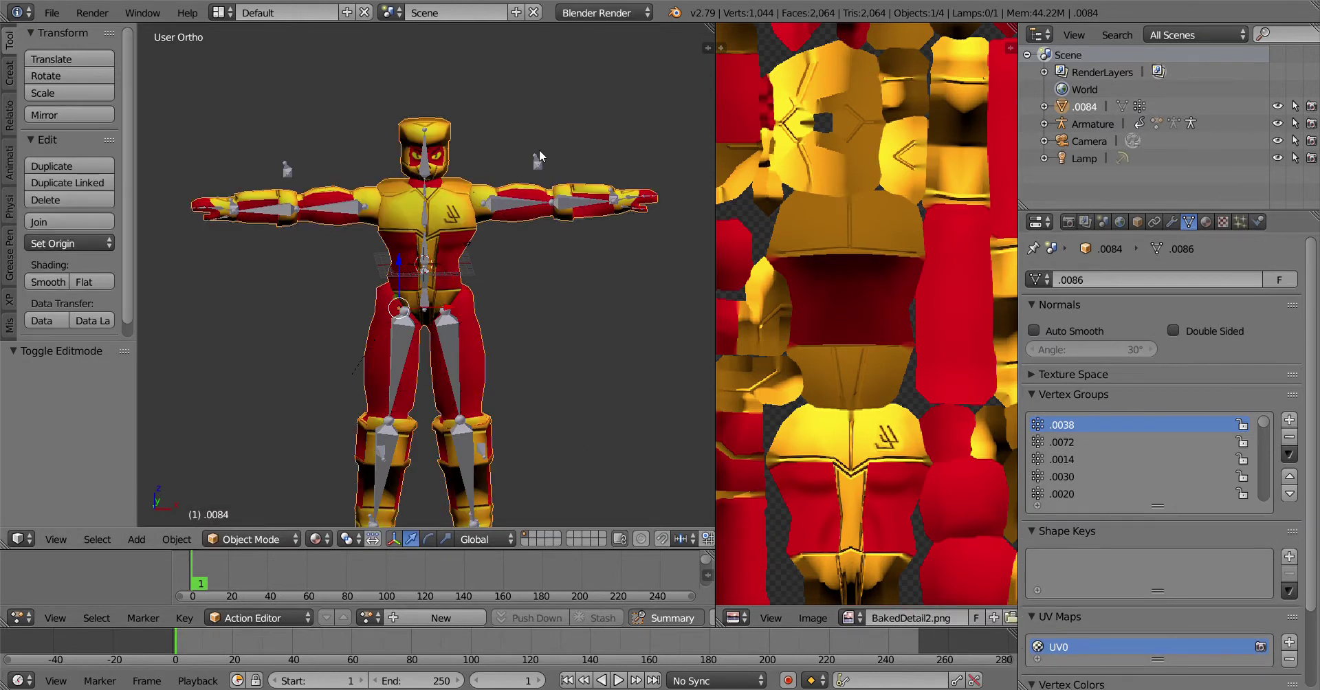
Show the armature's bone properties, select its Head bone in Edit Mode, and return to Object Mode
{"action": "right_click", "coordinate": [495, 163]}
{"action": "left_click", "coordinate": [1189, 222]}
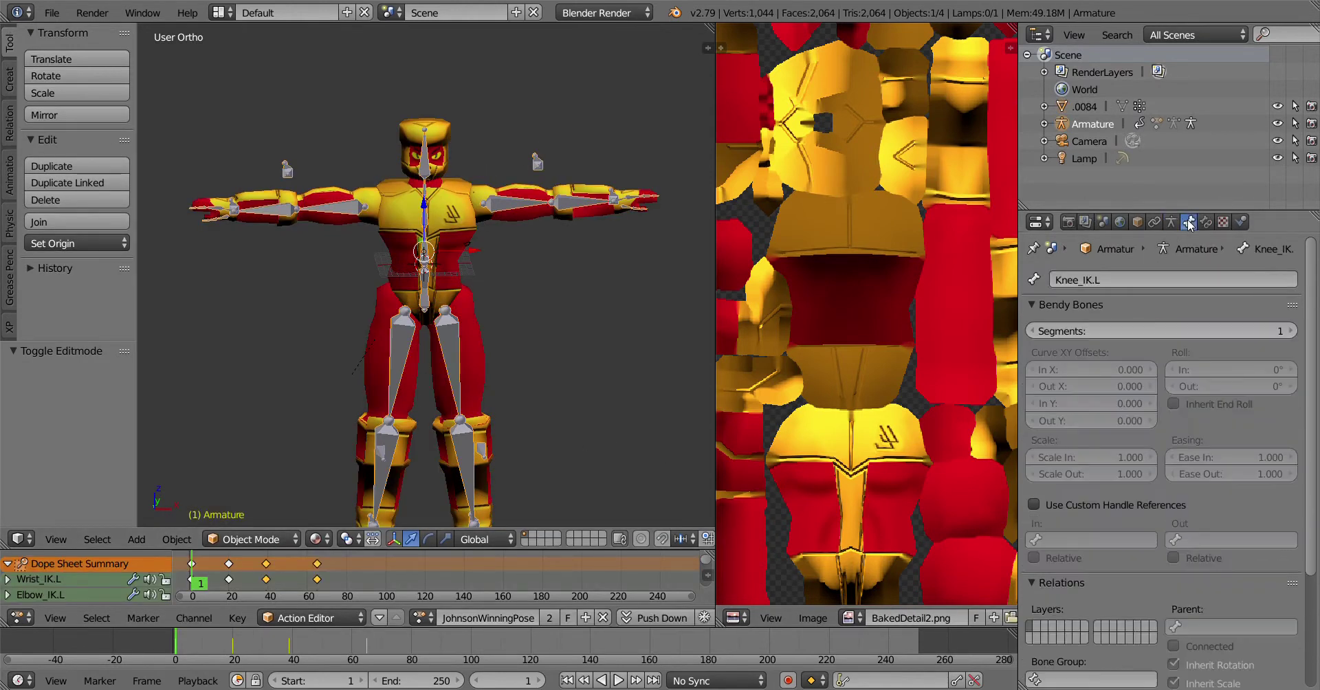
{"action": "left_click", "coordinate": [261, 538]}
{"action": "left_click", "coordinate": [241, 495]}
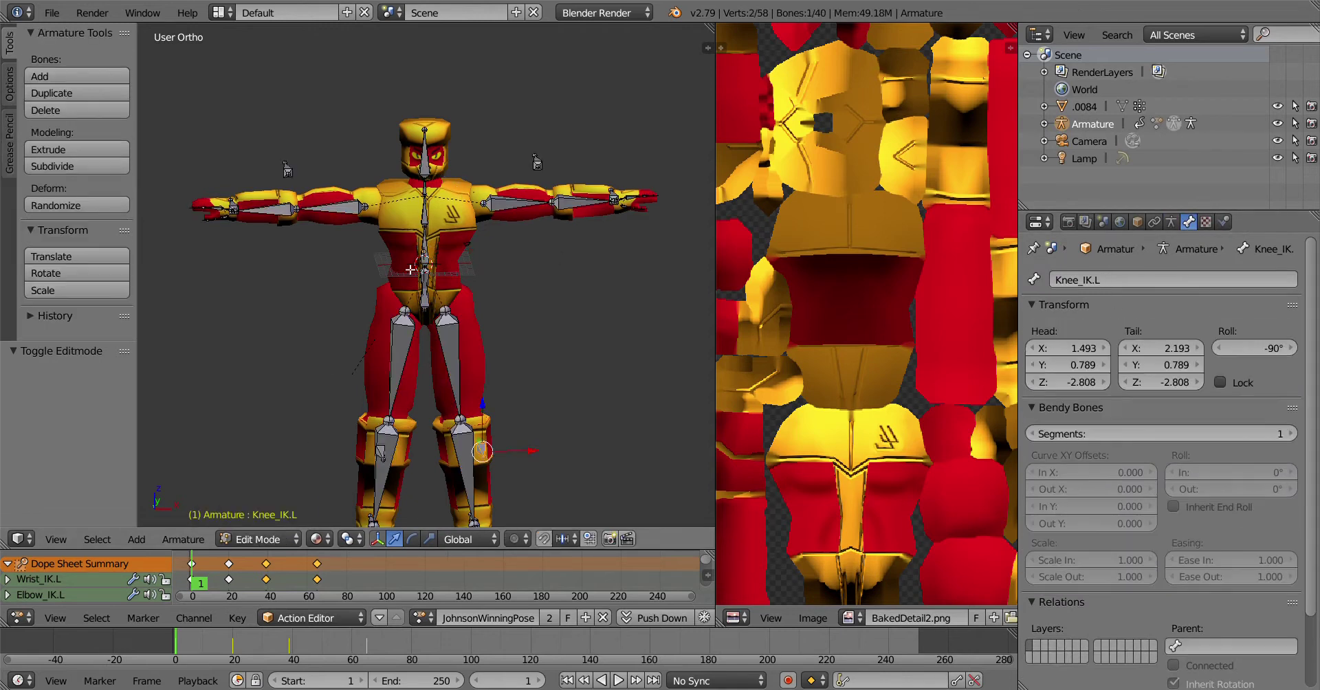
{"action": "right_click", "coordinate": [429, 154]}
{"action": "left_click", "coordinate": [255, 540]}
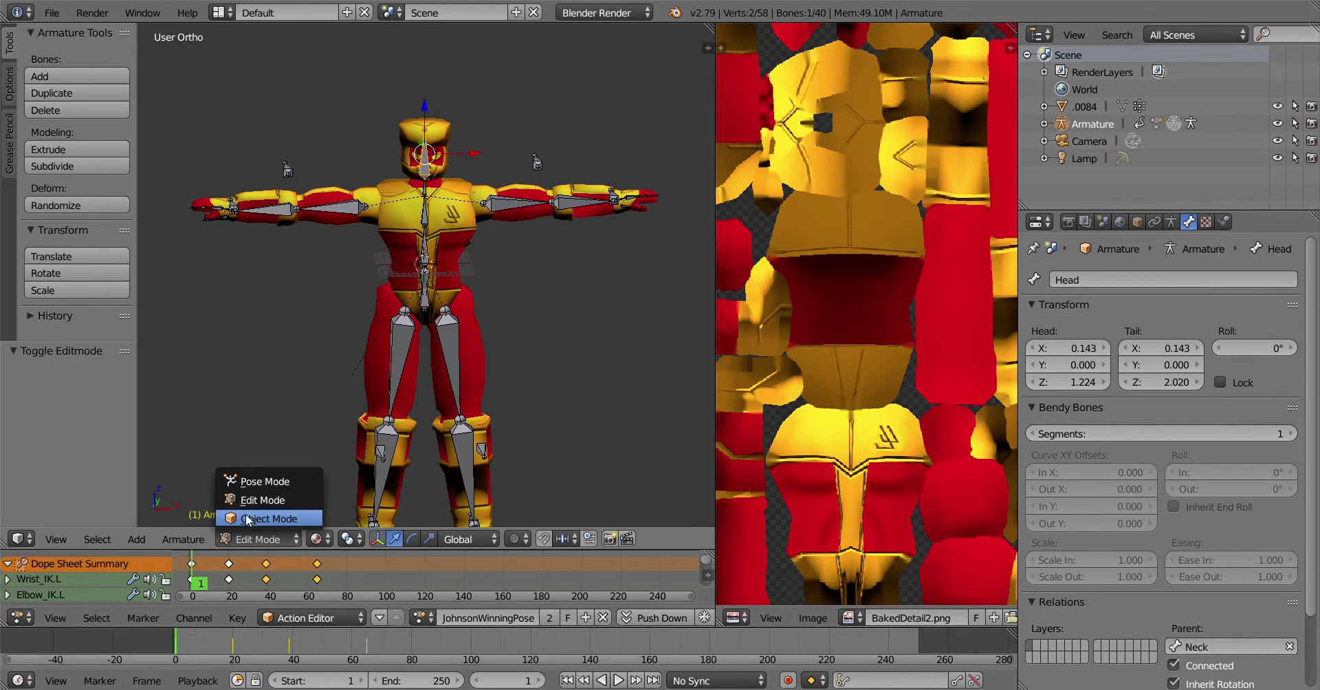
{"action": "left_click", "coordinate": [266, 521]}
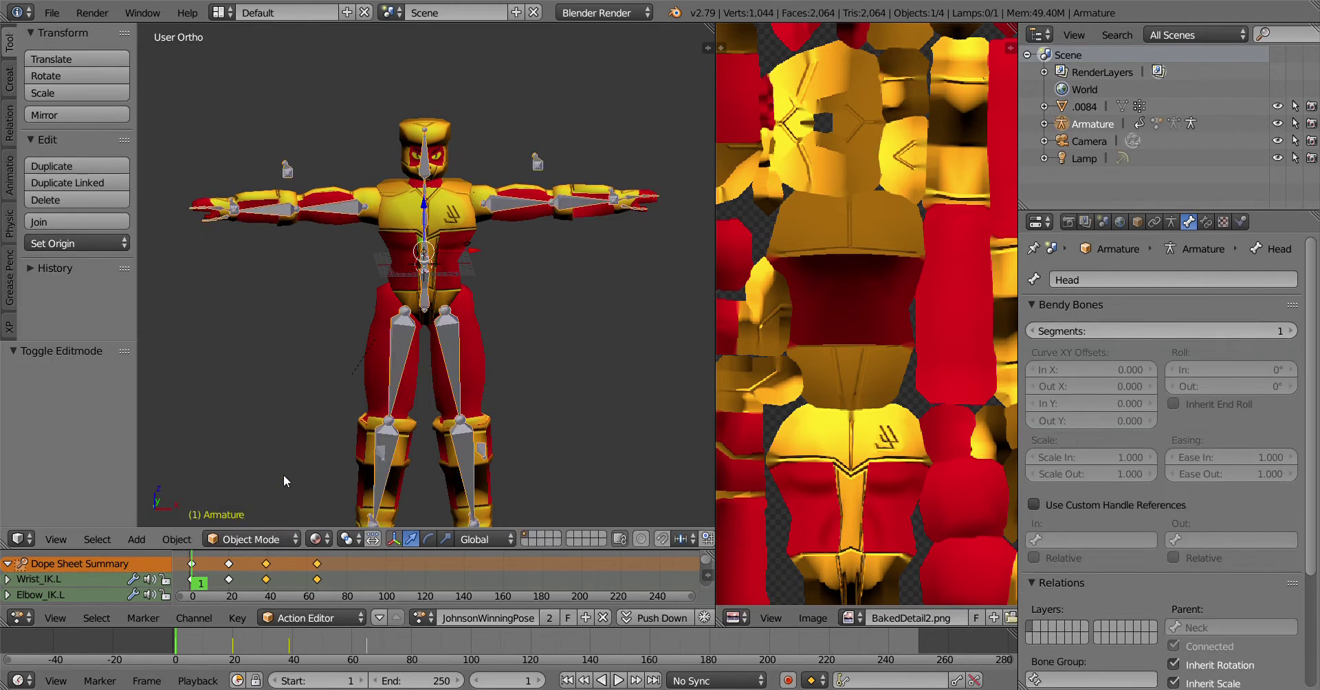
Select the character mesh, show its vertex groups and switch it to Edit Mode
{"action": "right_click", "coordinate": [452, 210]}
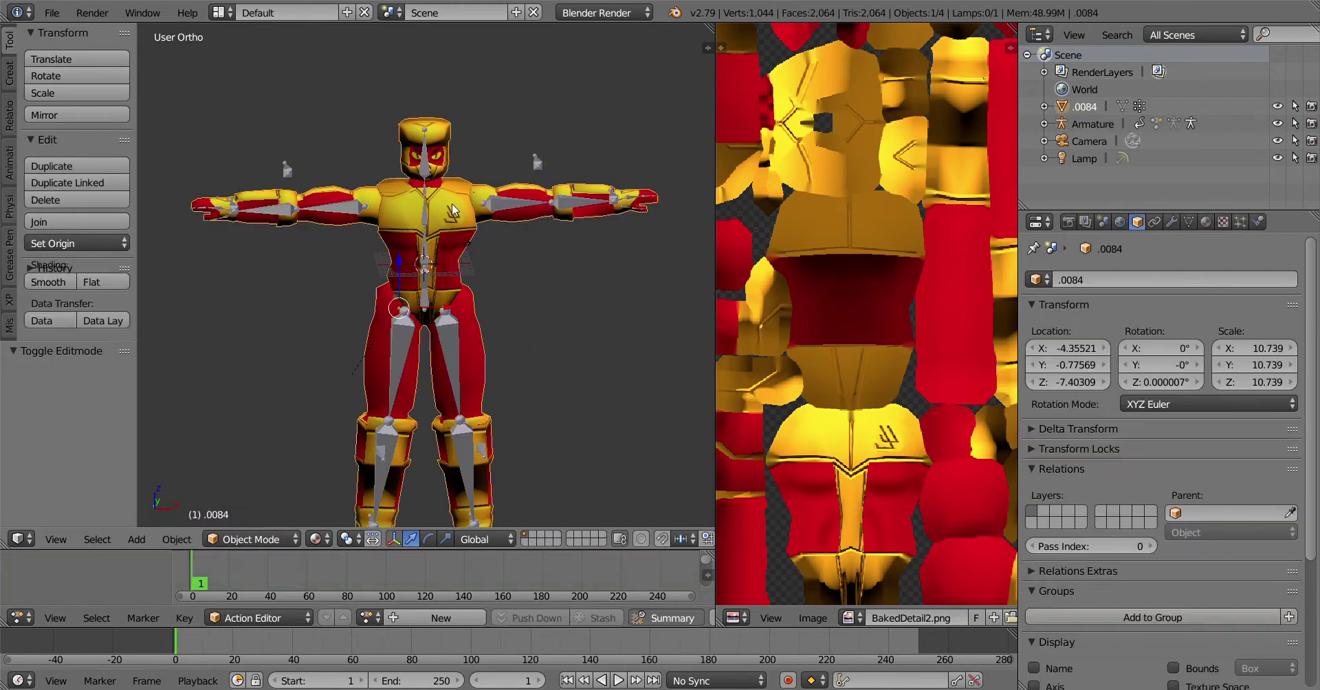
{"action": "left_click", "coordinate": [1189, 221]}
{"action": "left_click", "coordinate": [1077, 443]}
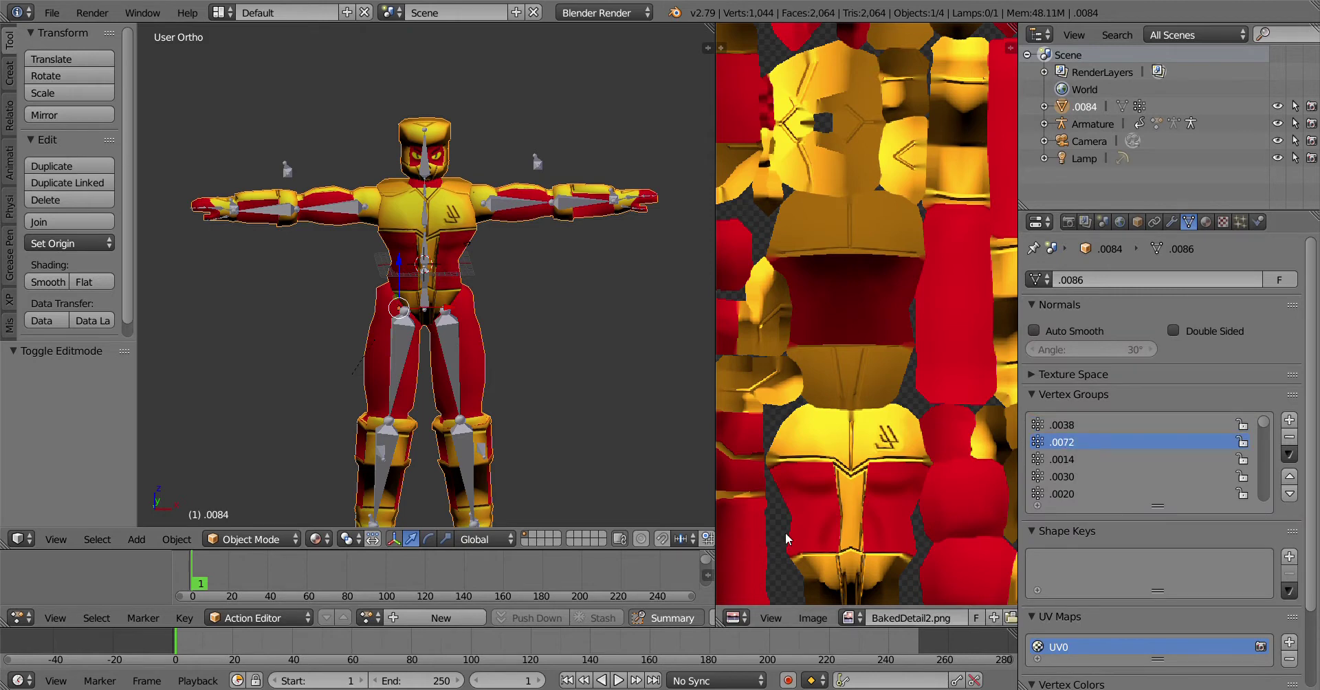
{"action": "left_click", "coordinate": [251, 539]}
{"action": "left_click", "coordinate": [241, 501]}
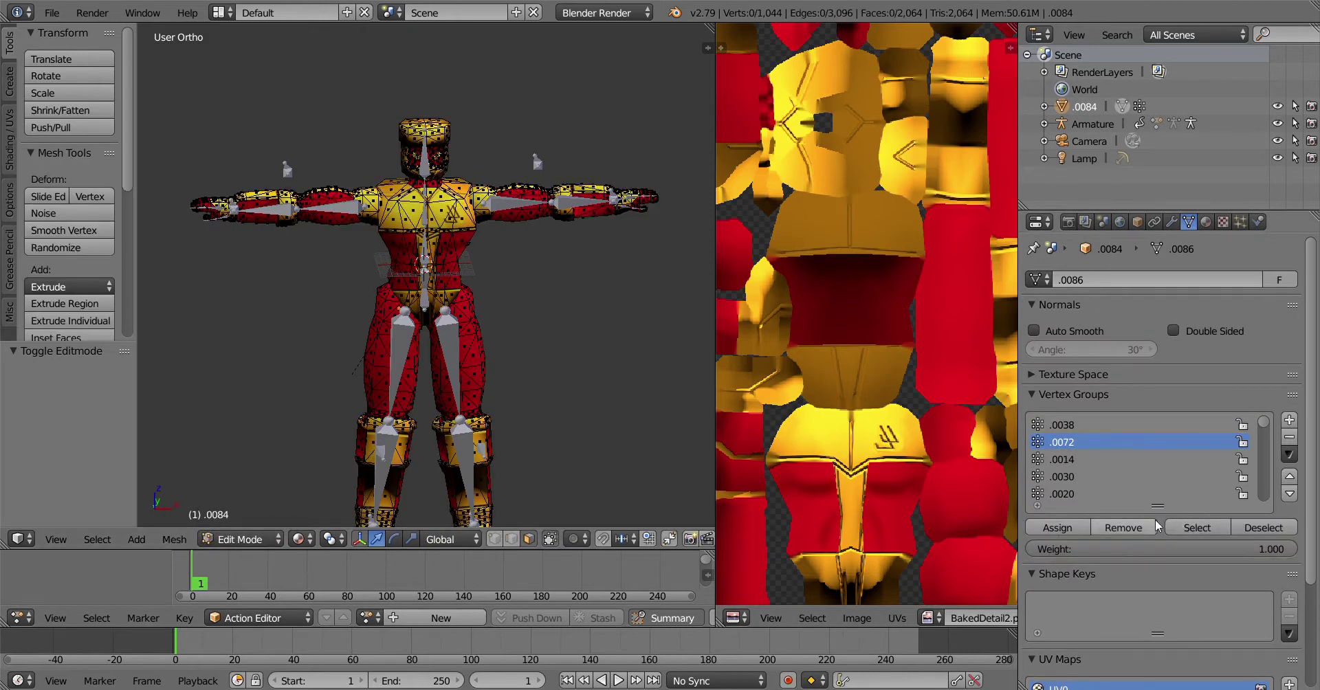
Check which mesh parts the vertex groups .0072, .0030 and .0046 cover by selecting and deselecting their vertices
{"action": "left_click", "coordinate": [1190, 528]}
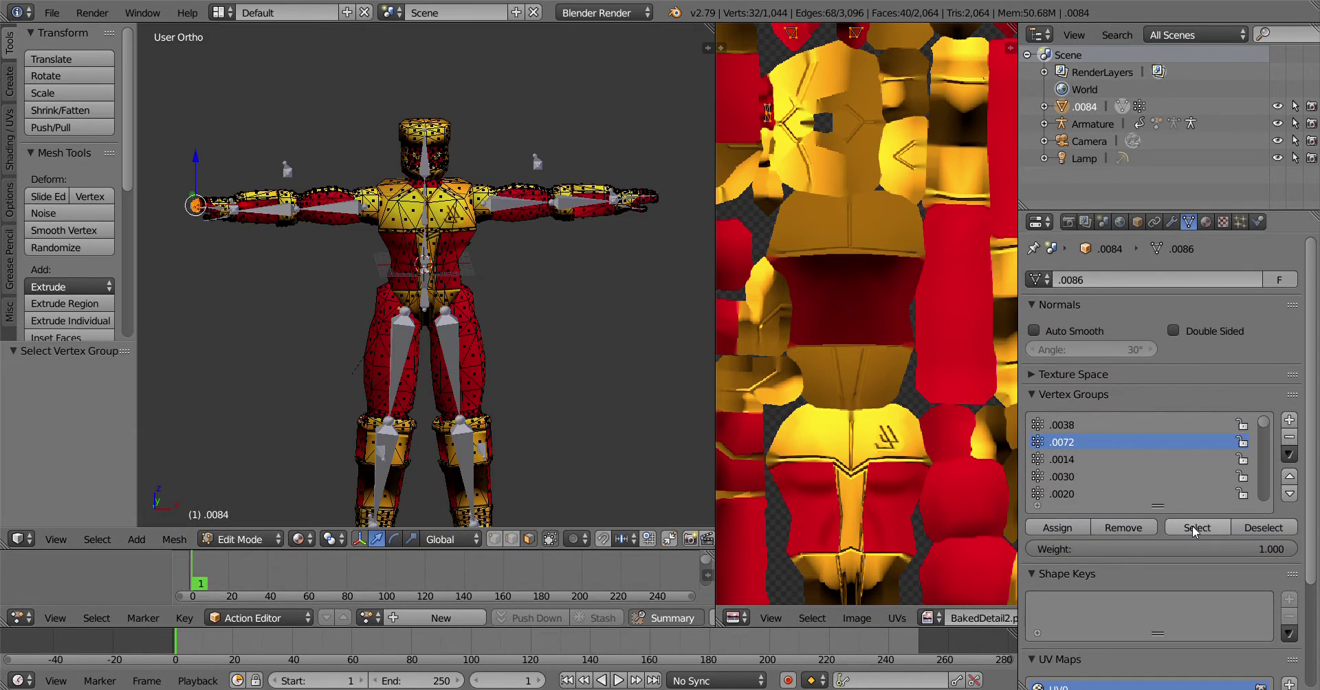
{"action": "key", "text": "a"}
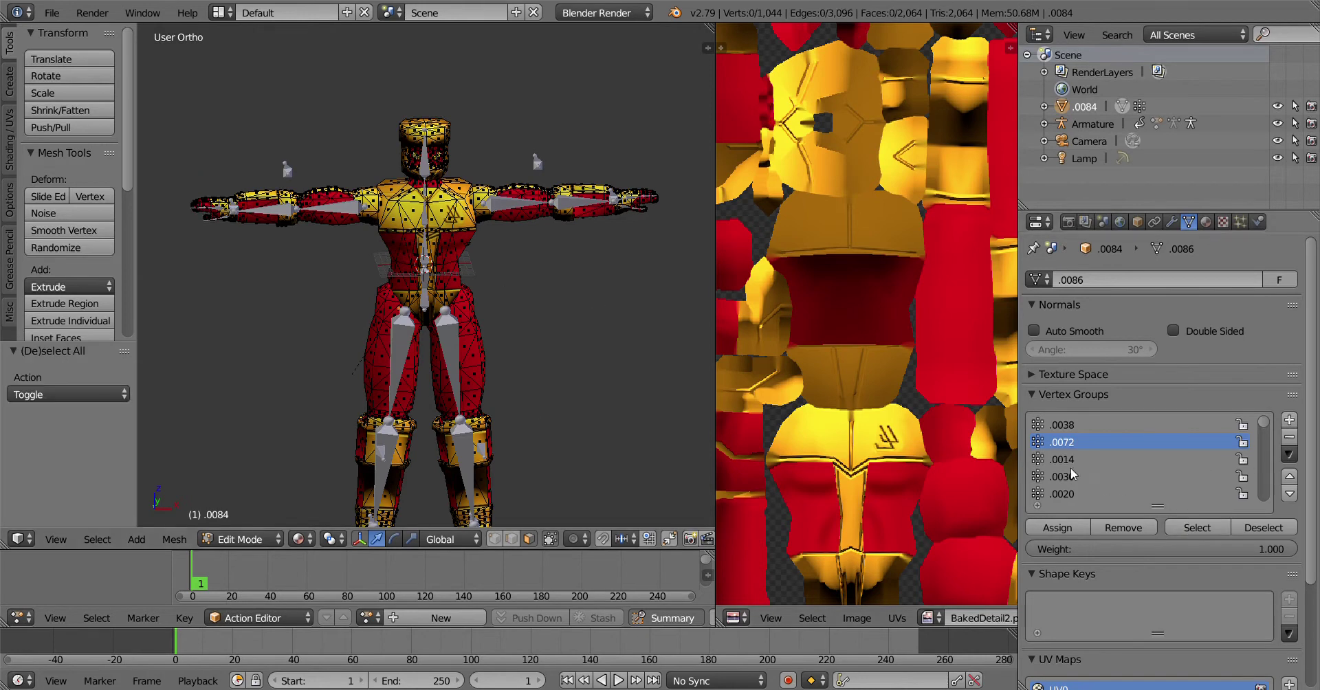
{"action": "left_click", "coordinate": [1195, 528]}
{"action": "scroll", "coordinate": [550, 397], "scroll_direction": "down", "scroll_amount": 3}
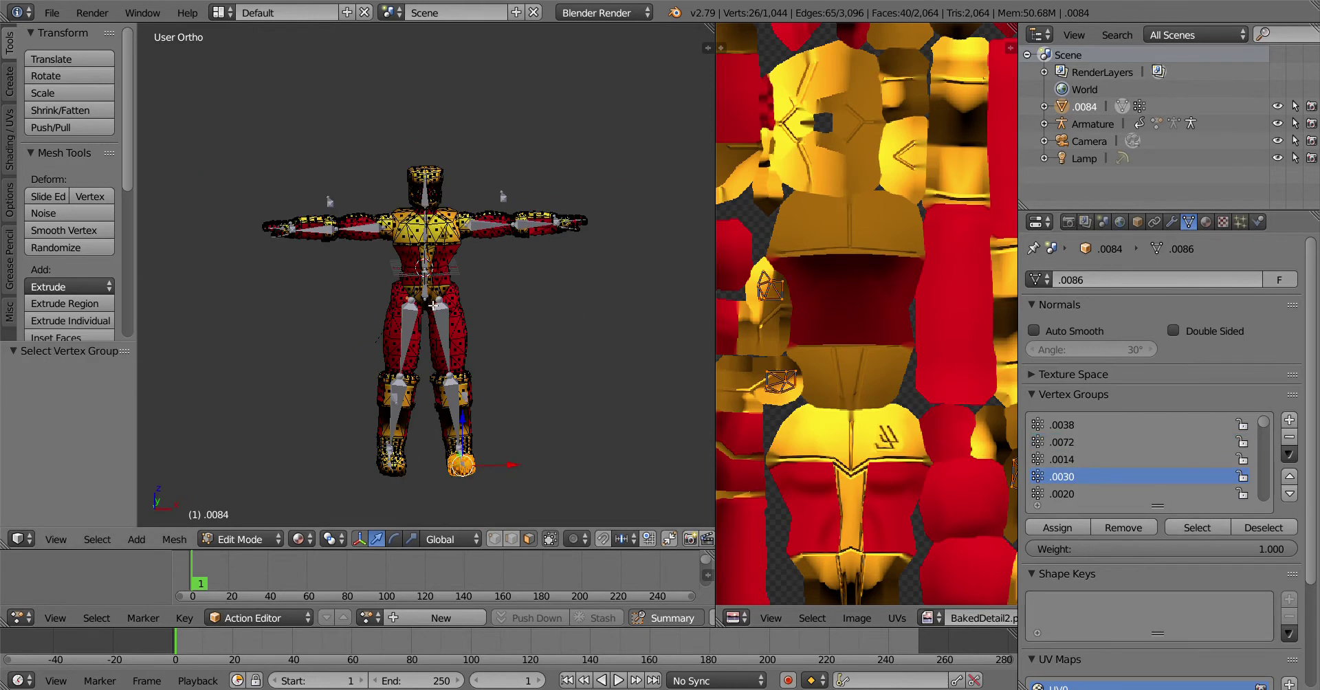
{"action": "key", "text": "a"}
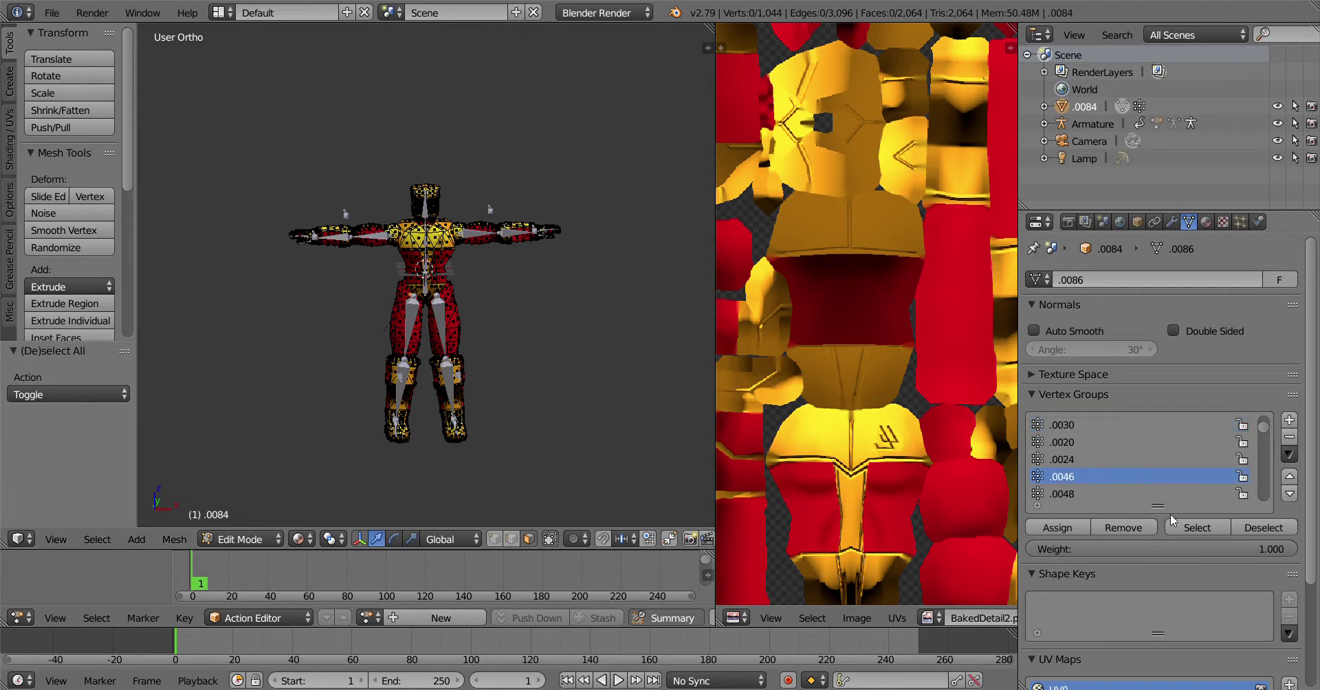
{"action": "left_click", "coordinate": [1192, 529]}
{"action": "key", "text": "a"}
Select the vertices of group .0044 on the left upper arm and rename the group arm.L
{"action": "left_click", "coordinate": [1189, 527]}
{"action": "scroll", "coordinate": [499, 234], "scroll_direction": "up", "scroll_amount": 3}
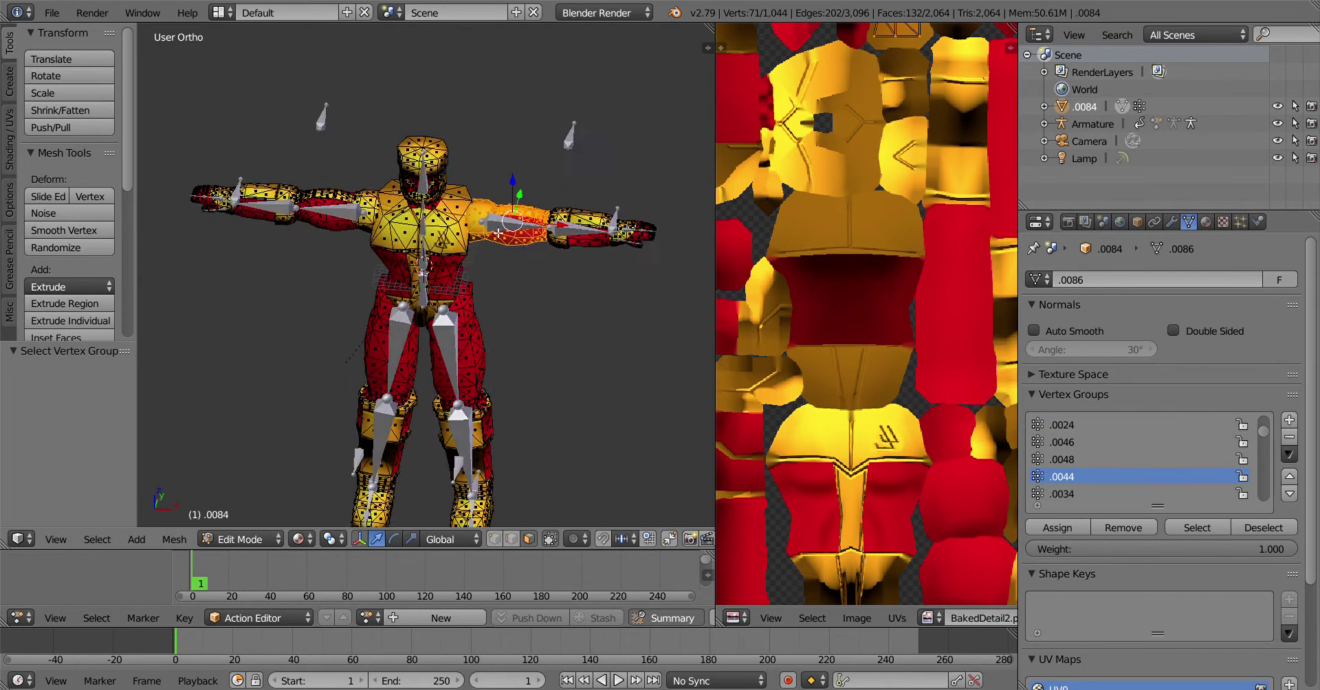
{"action": "middle_click_drag", "start_coordinate": [499, 233], "coordinate": [522, 231]}
{"action": "double_click", "coordinate": [1070, 482]}
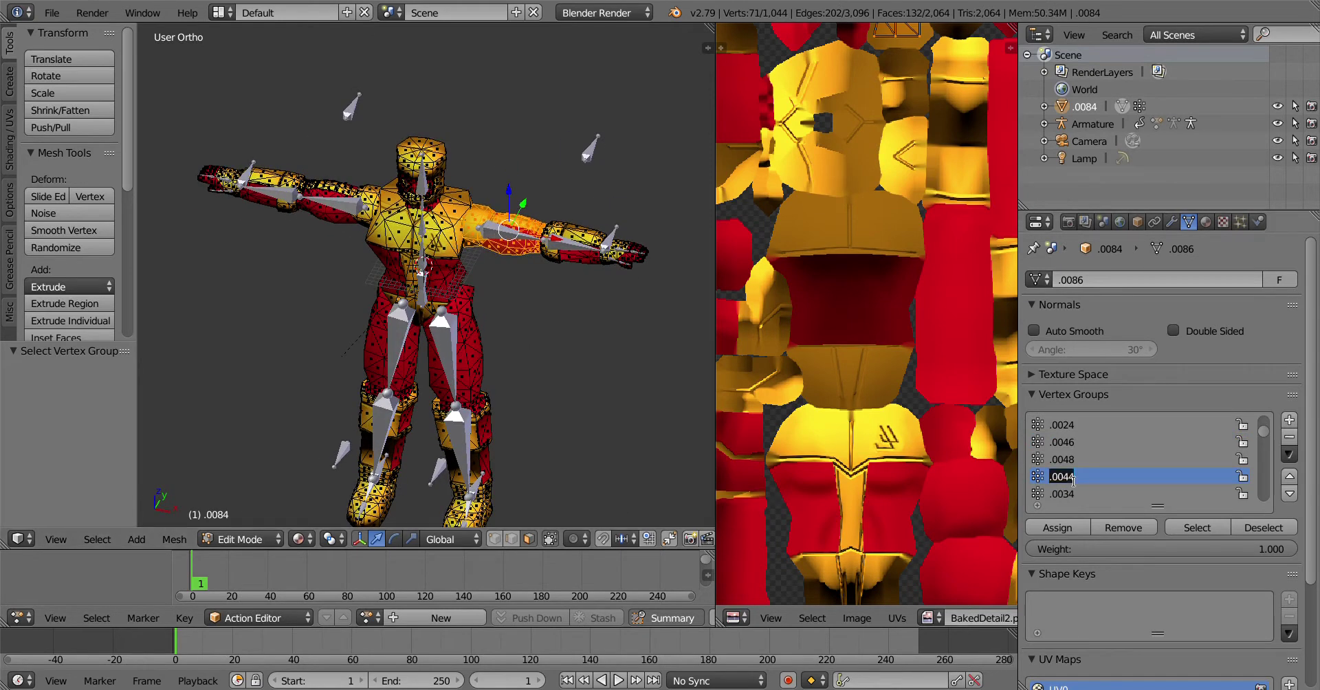
{"action": "type", "text": "arm.L"}
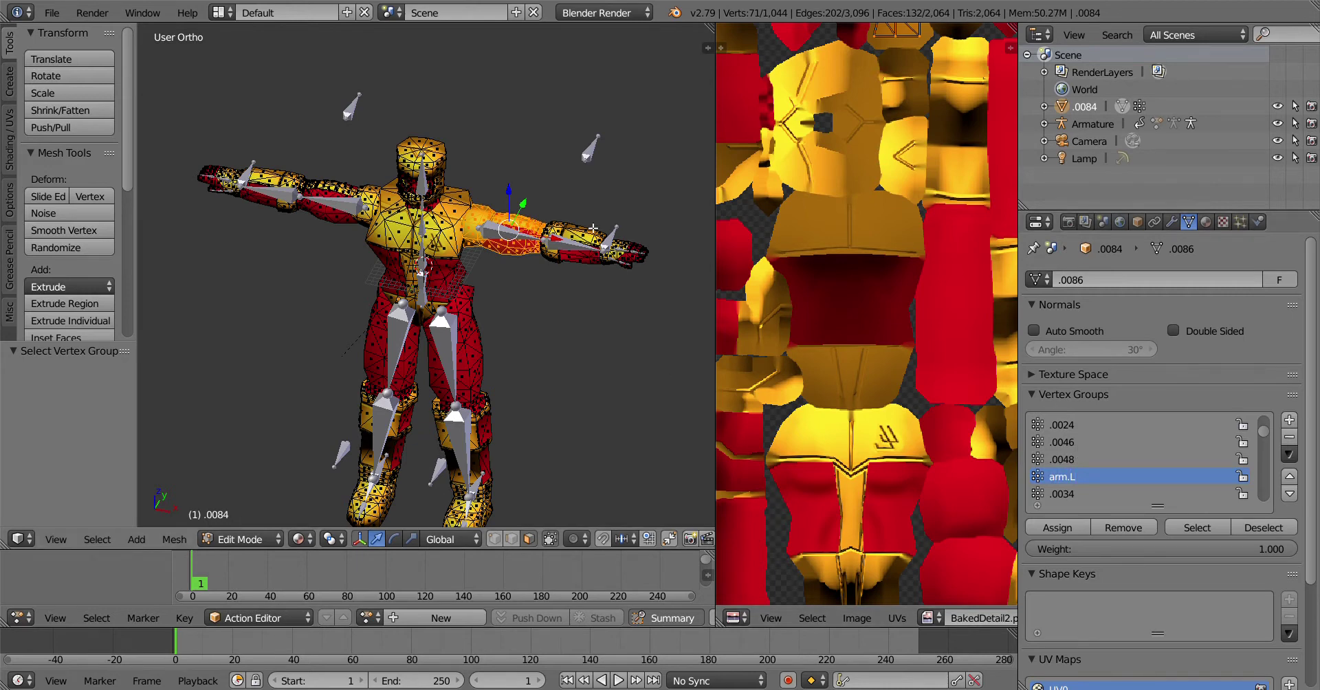
Put the armature in Edit Mode and check the left upper-arm bone's name in its bone properties
{"action": "left_click", "coordinate": [248, 541]}
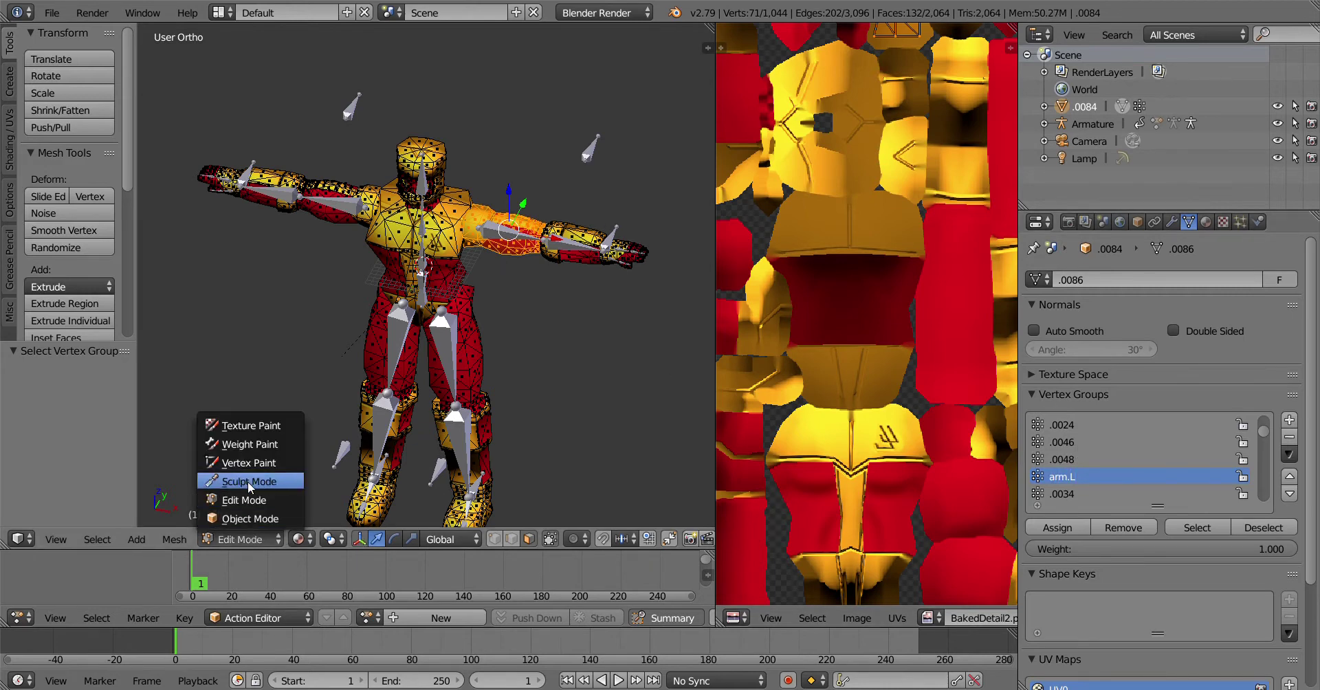
{"action": "left_click", "coordinate": [254, 514]}
{"action": "right_click", "coordinate": [494, 231]}
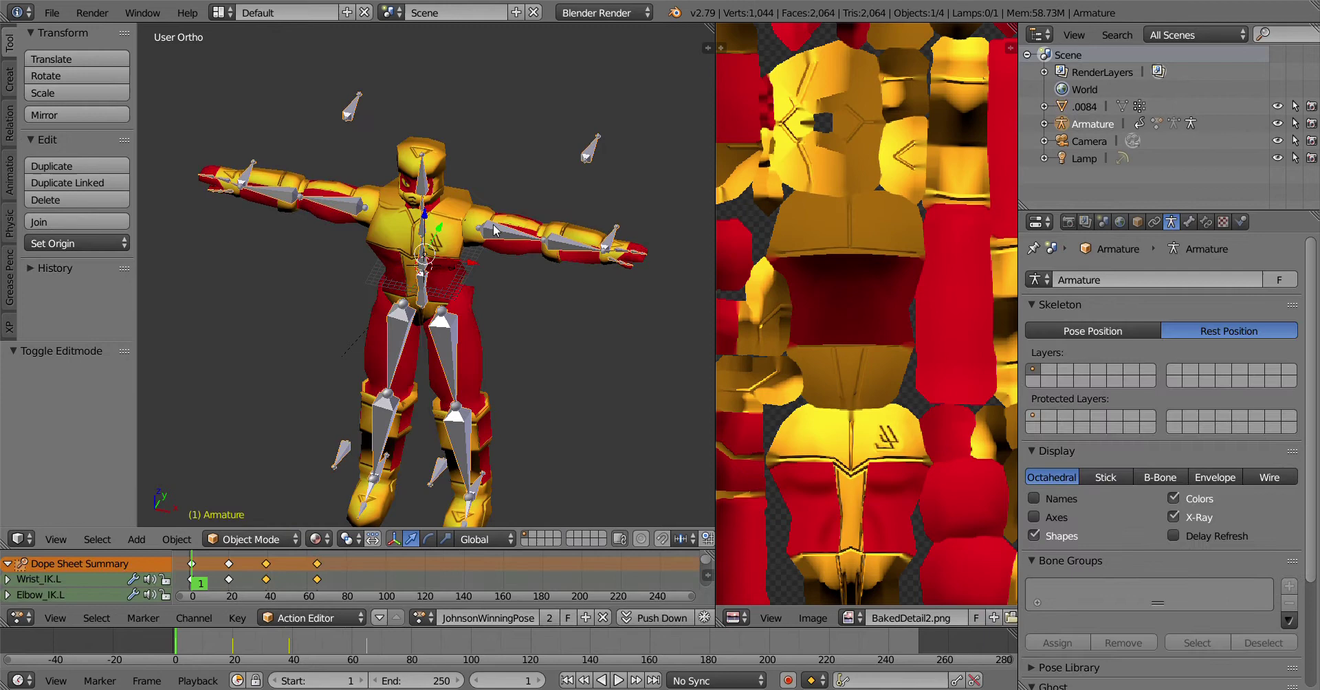
{"action": "left_click", "coordinate": [251, 539]}
{"action": "left_click", "coordinate": [241, 494]}
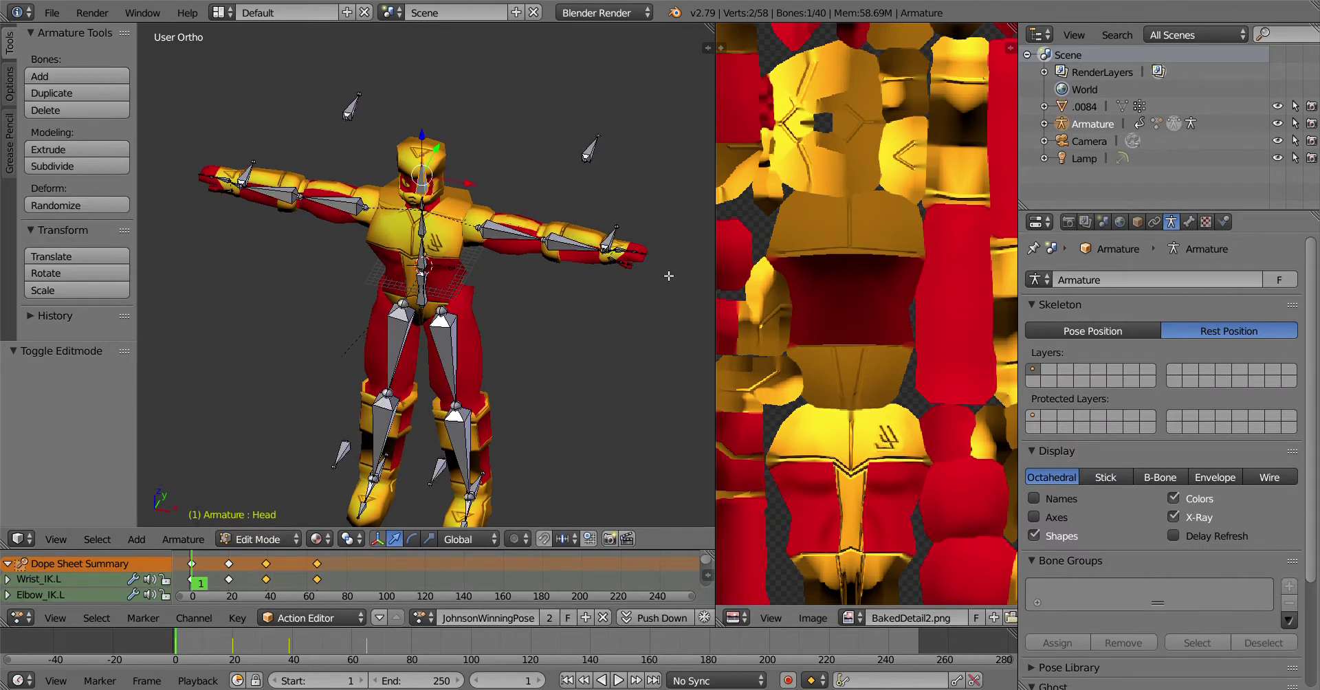
{"action": "right_click", "coordinate": [512, 232]}
{"action": "left_click", "coordinate": [1189, 221]}
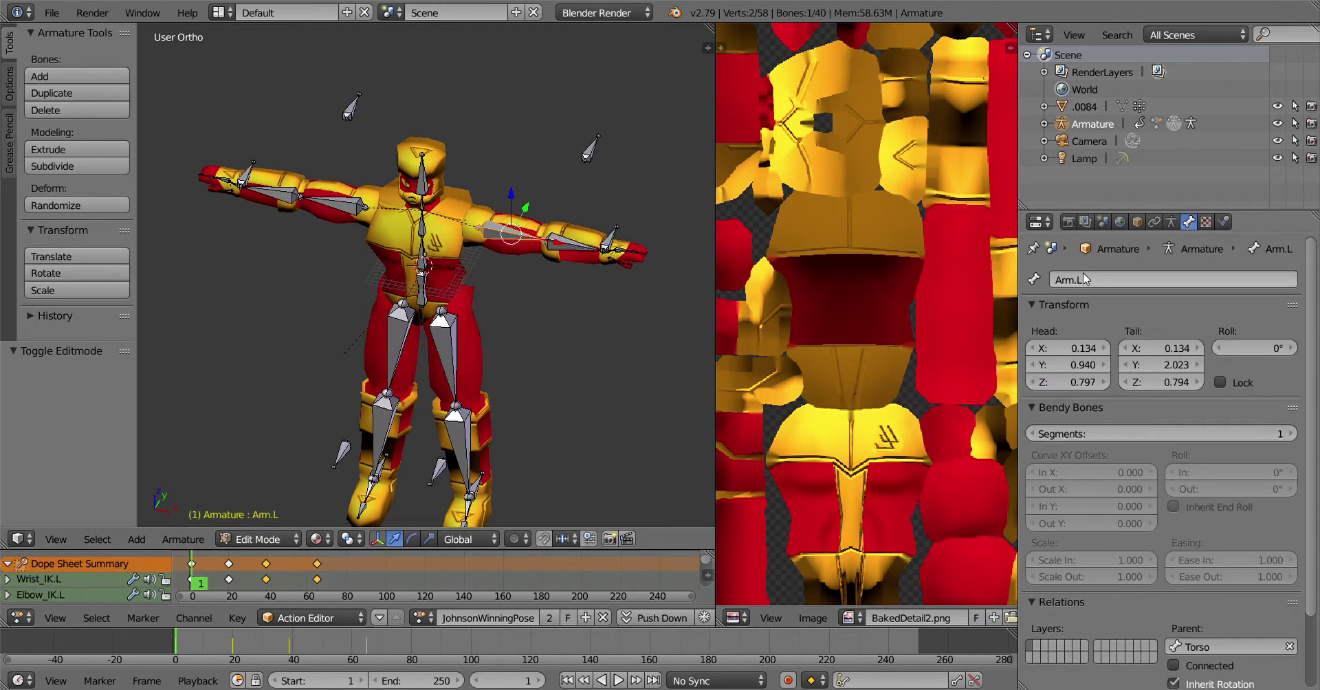
Return to the character mesh in Edit Mode and correct the upper-arm vertex group's name to Arm.L
{"action": "left_click", "coordinate": [248, 539]}
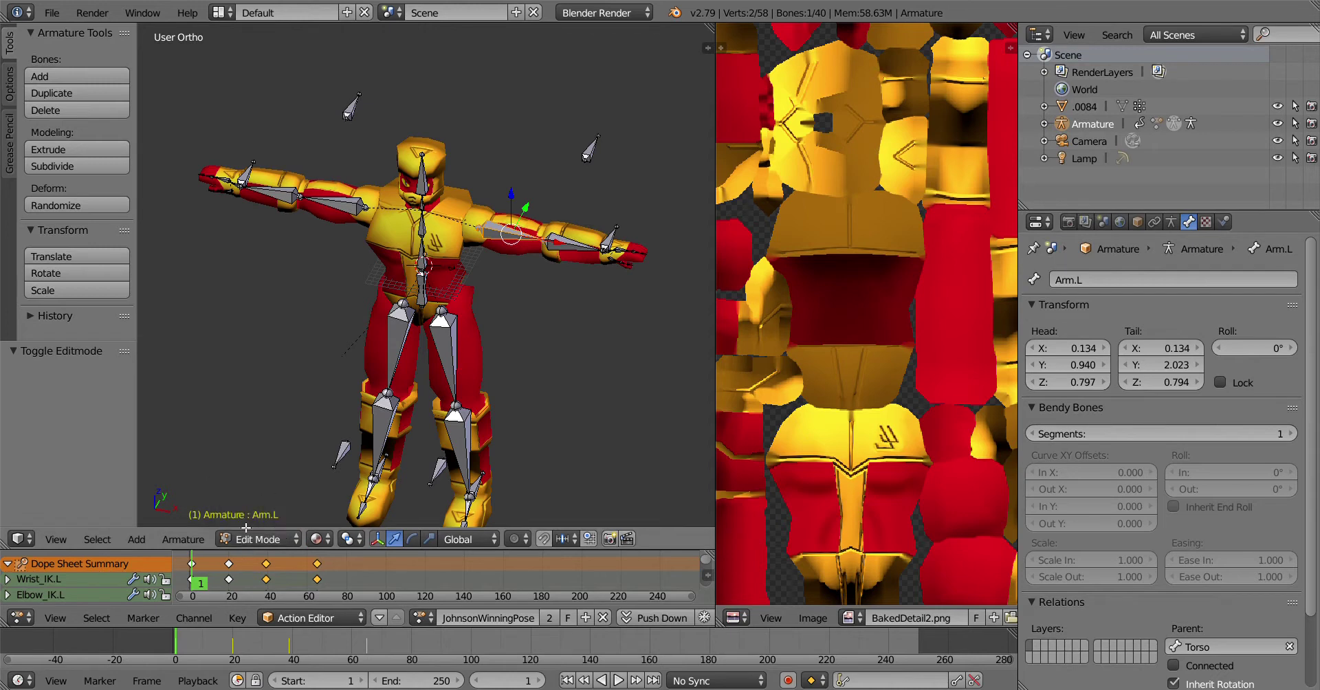
{"action": "left_click", "coordinate": [245, 539]}
{"action": "left_click", "coordinate": [256, 523]}
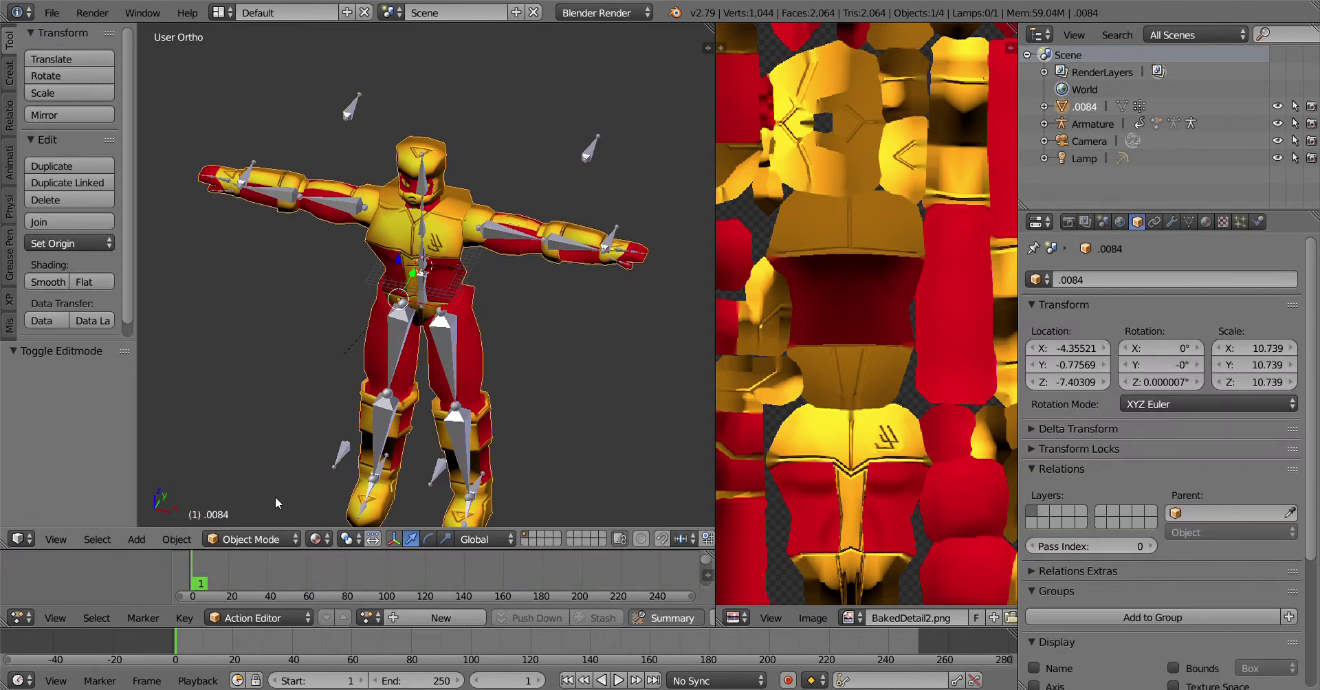
{"action": "left_click", "coordinate": [248, 539]}
{"action": "left_click", "coordinate": [253, 513]}
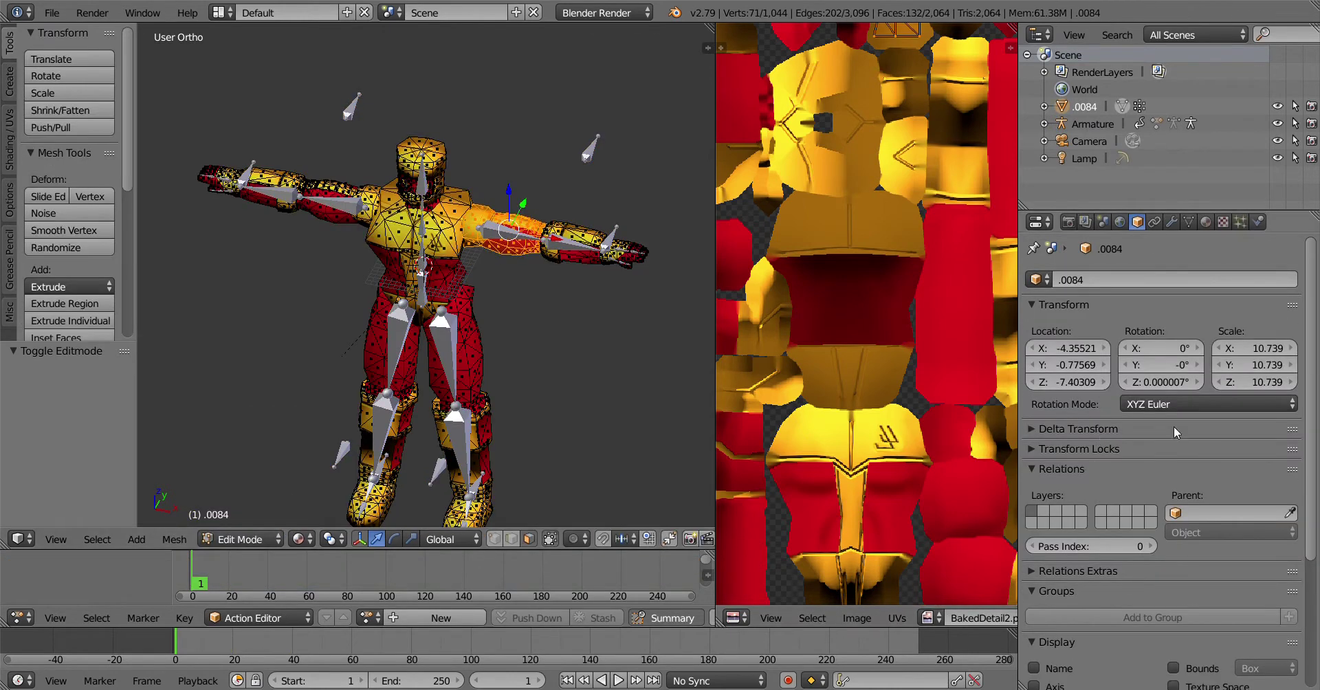
{"action": "left_click", "coordinate": [1189, 221]}
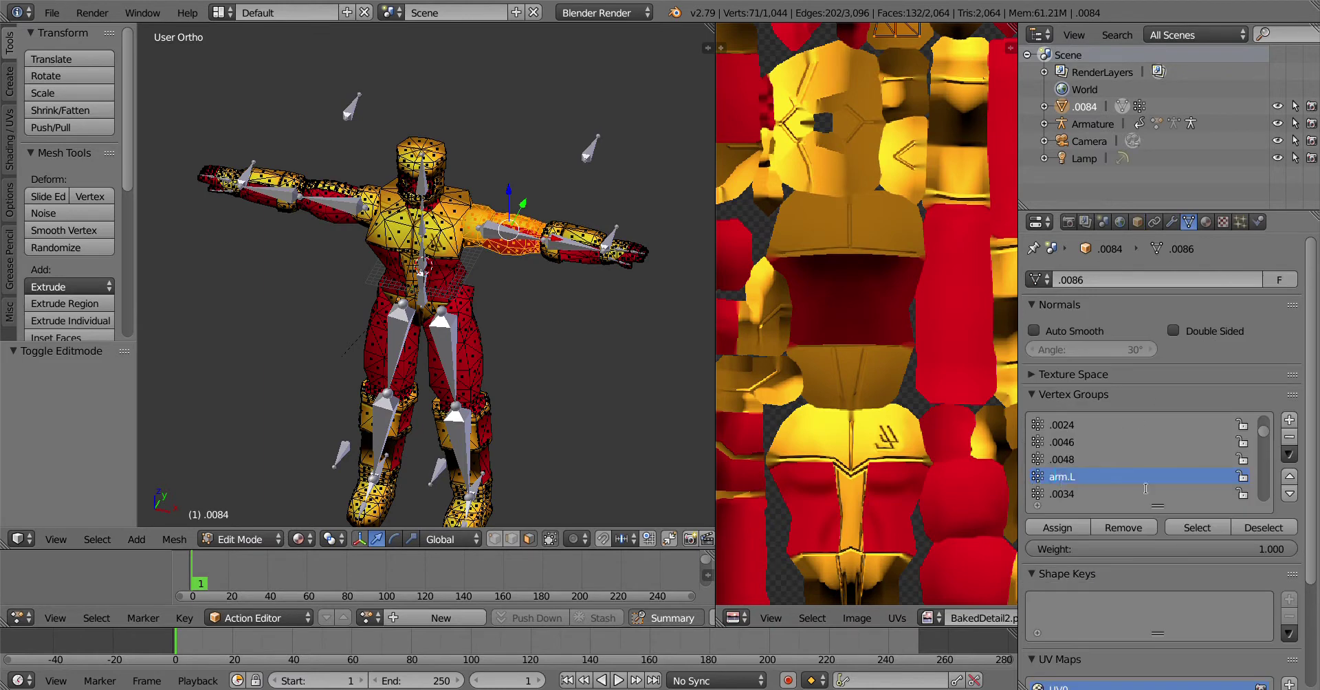
{"action": "key", "text": "BackSpace"}
{"action": "type", "text": "A"}
{"action": "key", "text": "Return"}
Check group .0048, deselect it, and rename the left forearm's vertex group .0046 with a name starting with Arm.L
{"action": "left_click", "coordinate": [1209, 528]}
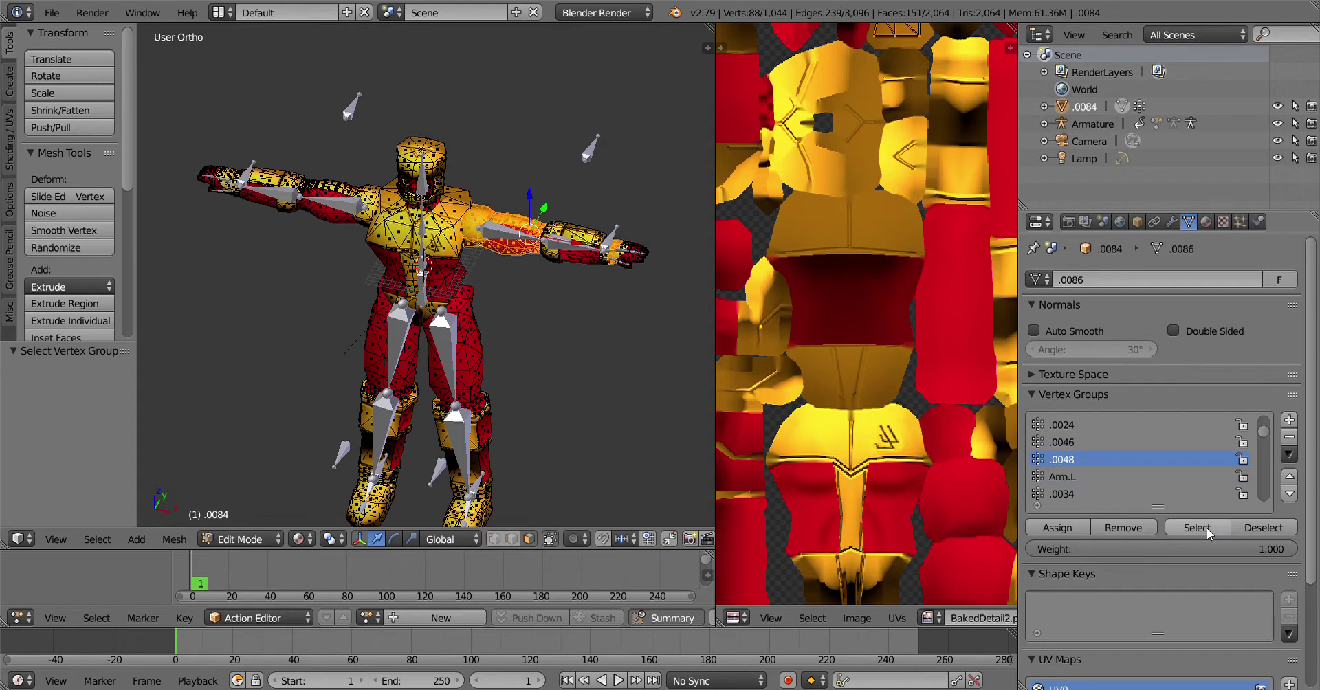
{"action": "key", "text": "a"}
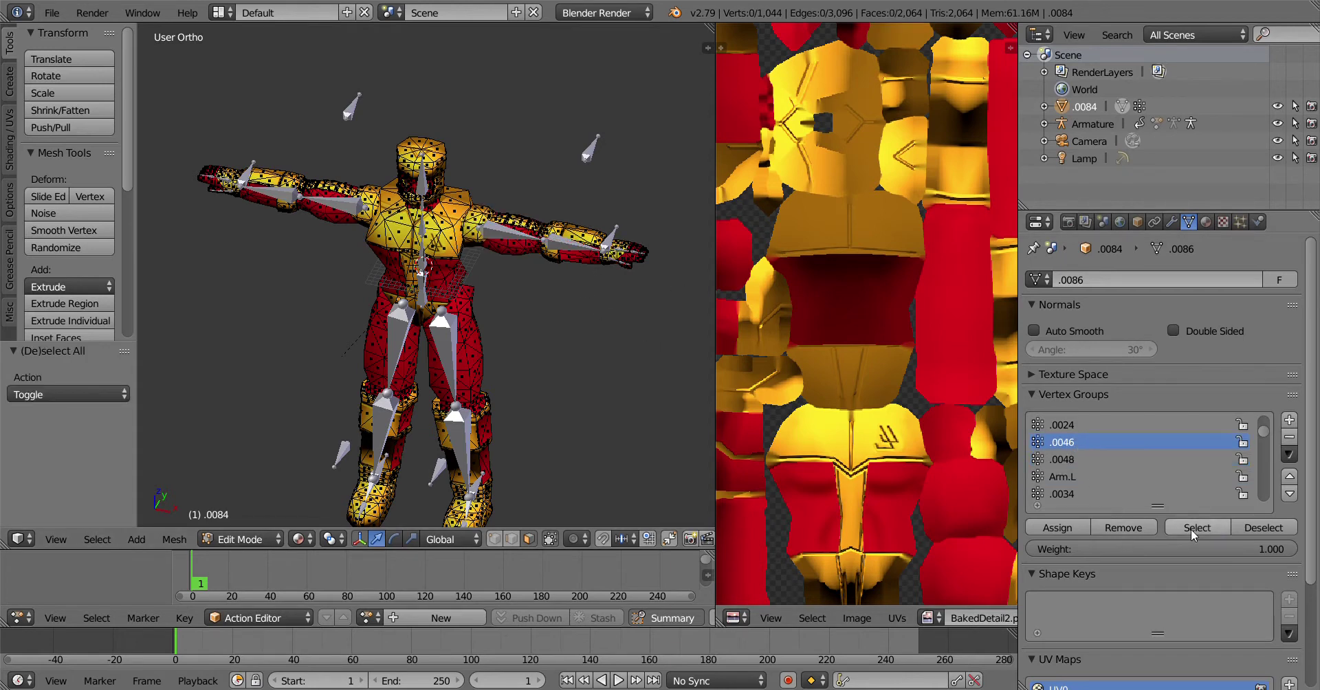
{"action": "left_click", "coordinate": [1191, 529]}
{"action": "double_click", "coordinate": [1093, 446]}
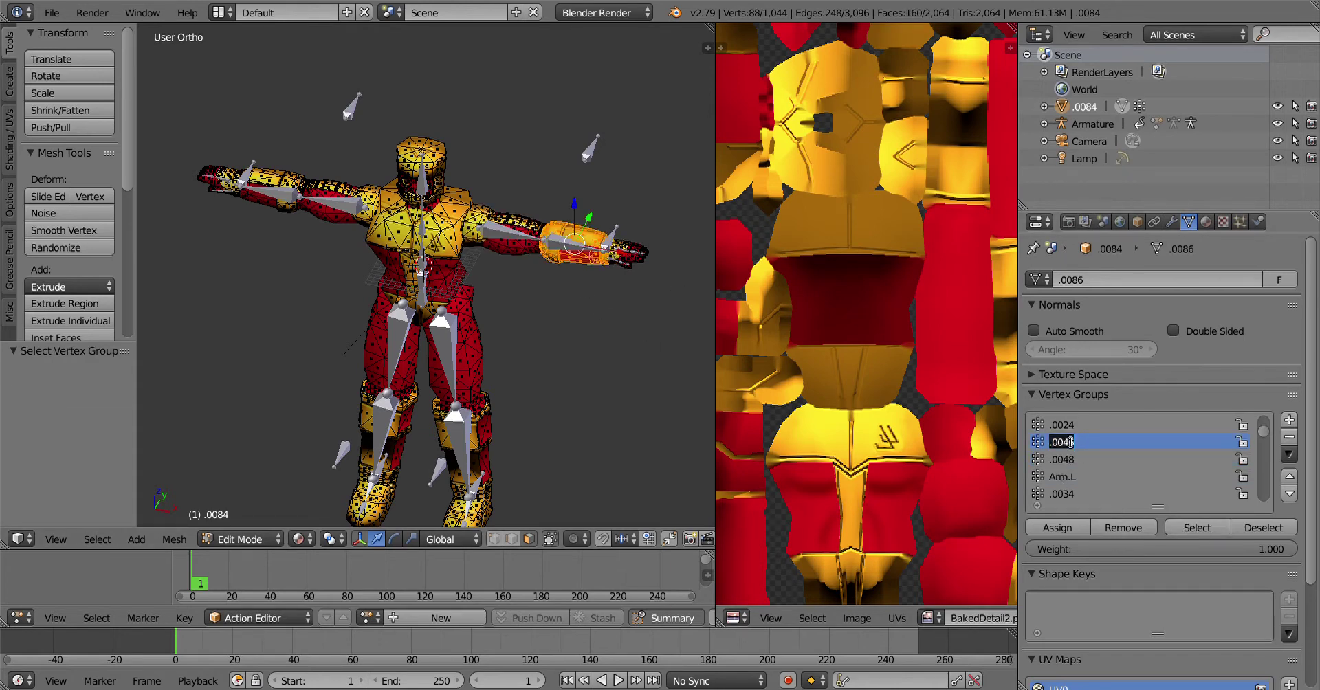
{"action": "type", "text": "Arm.L."}
{"action": "key", "text": "Return"}
Select only the vertices of group .0048 at the left wrist and rename the group Wrist.L
{"action": "left_click", "coordinate": [1079, 396]}
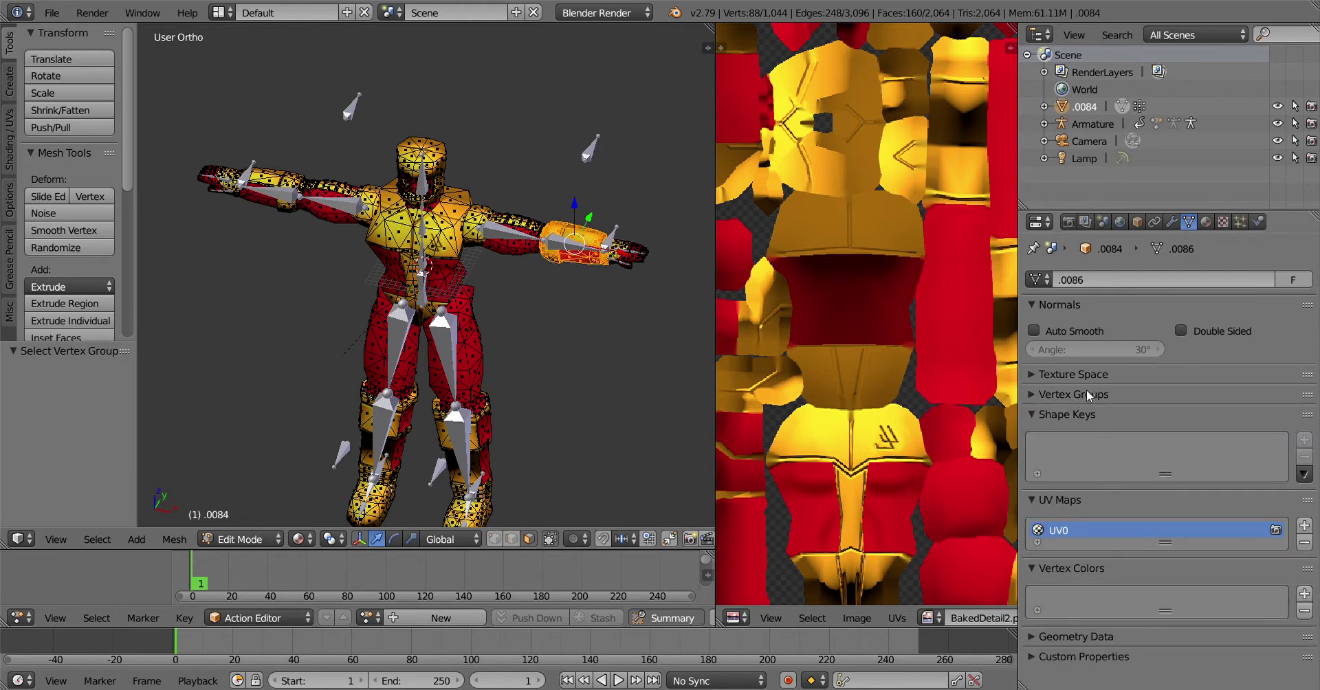
{"action": "left_click", "coordinate": [1087, 393]}
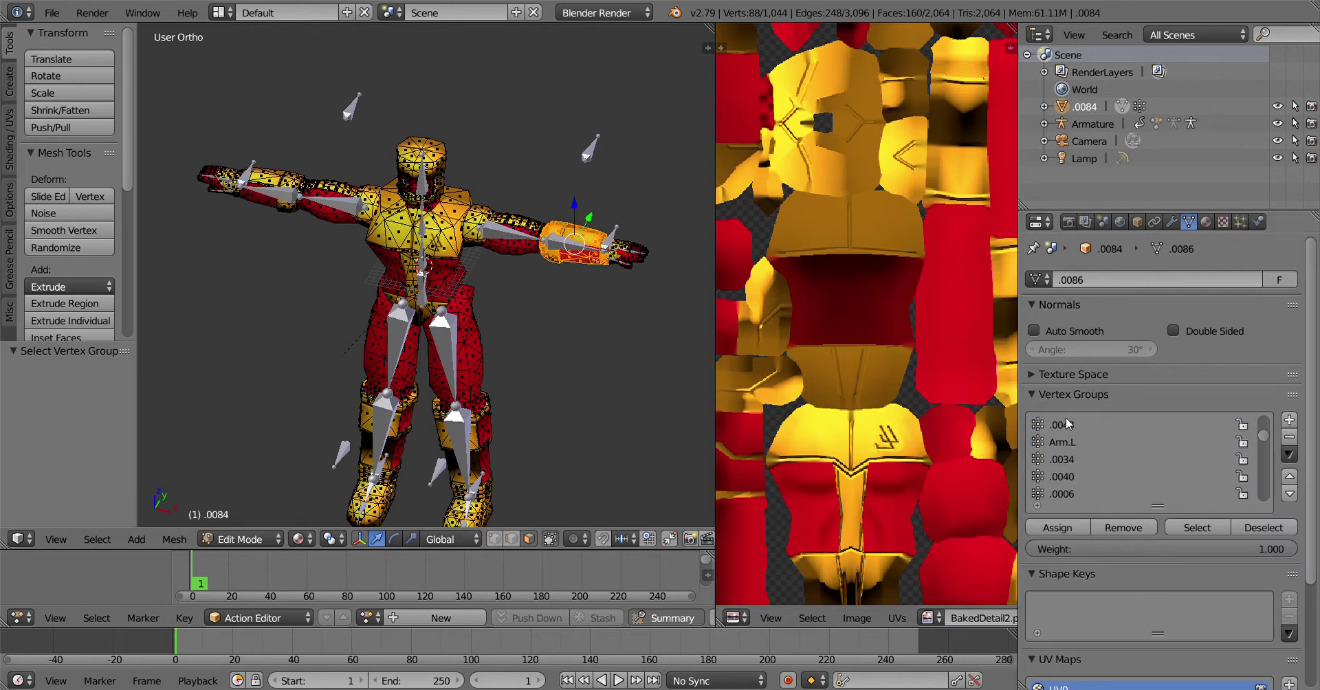
{"action": "left_click", "coordinate": [1066, 424]}
{"action": "key", "text": "a"}
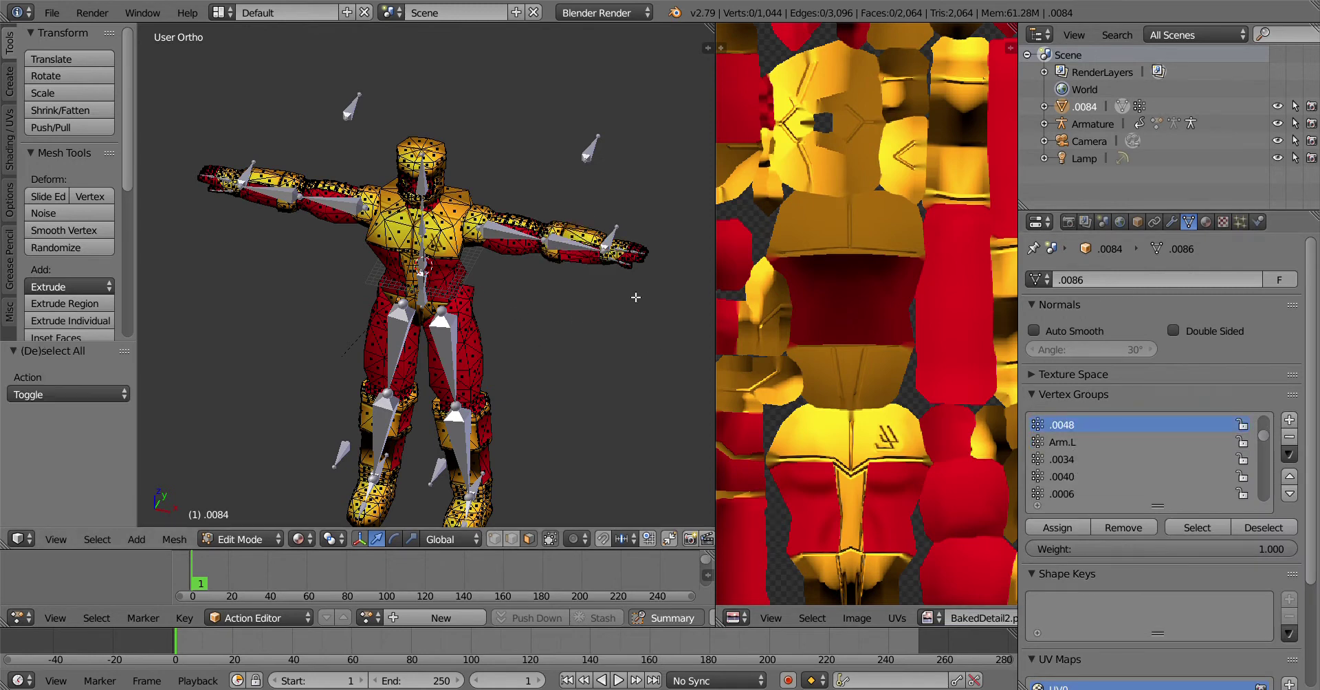
{"action": "left_click", "coordinate": [1196, 528]}
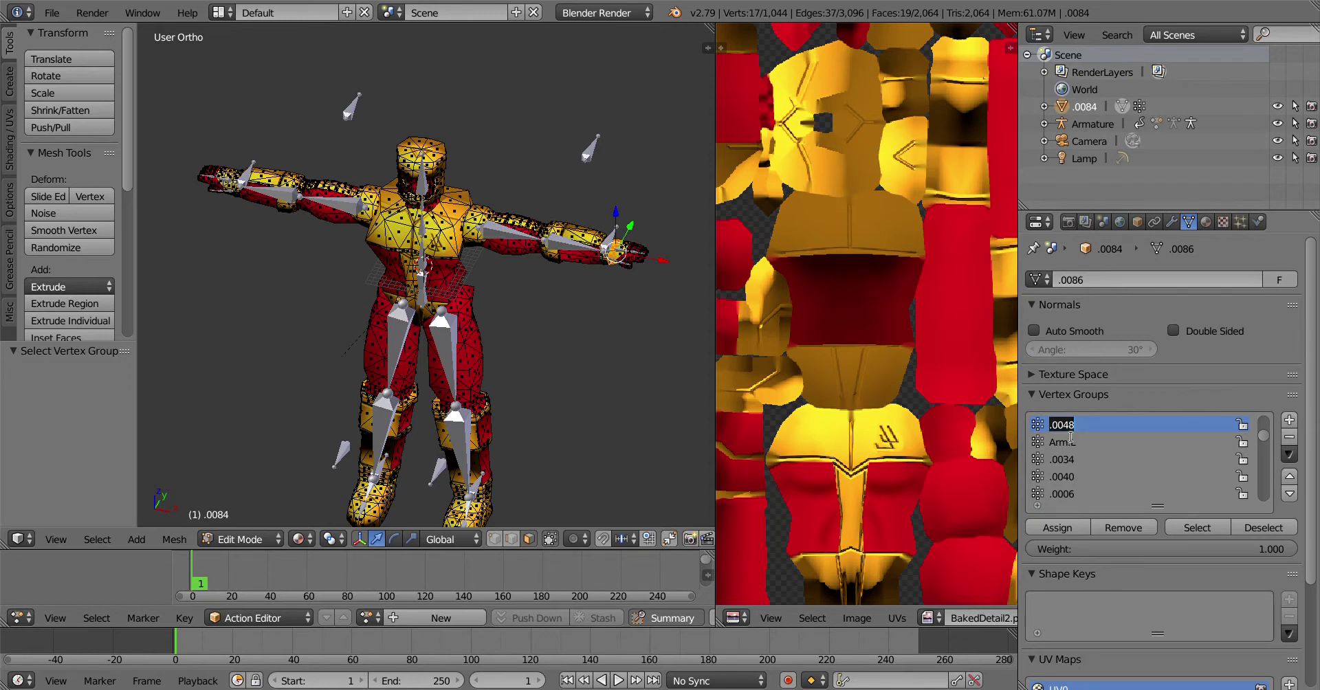
{"action": "key", "text": "BackSpace"}
{"action": "type", "text": "Wrist.L"}
{"action": "key", "text": "Return"}
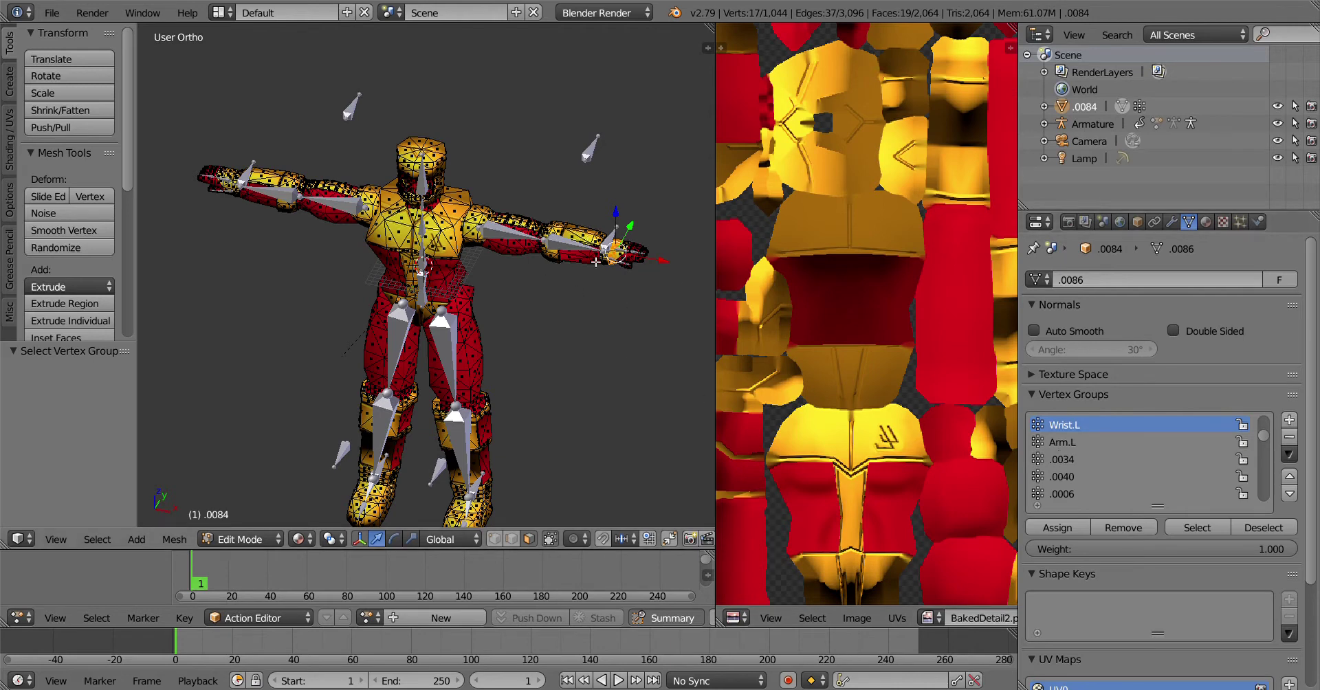
Select only the vertices of group .0034 on the right lower leg and rename the group Leg.R.001
{"action": "key", "text": "a"}
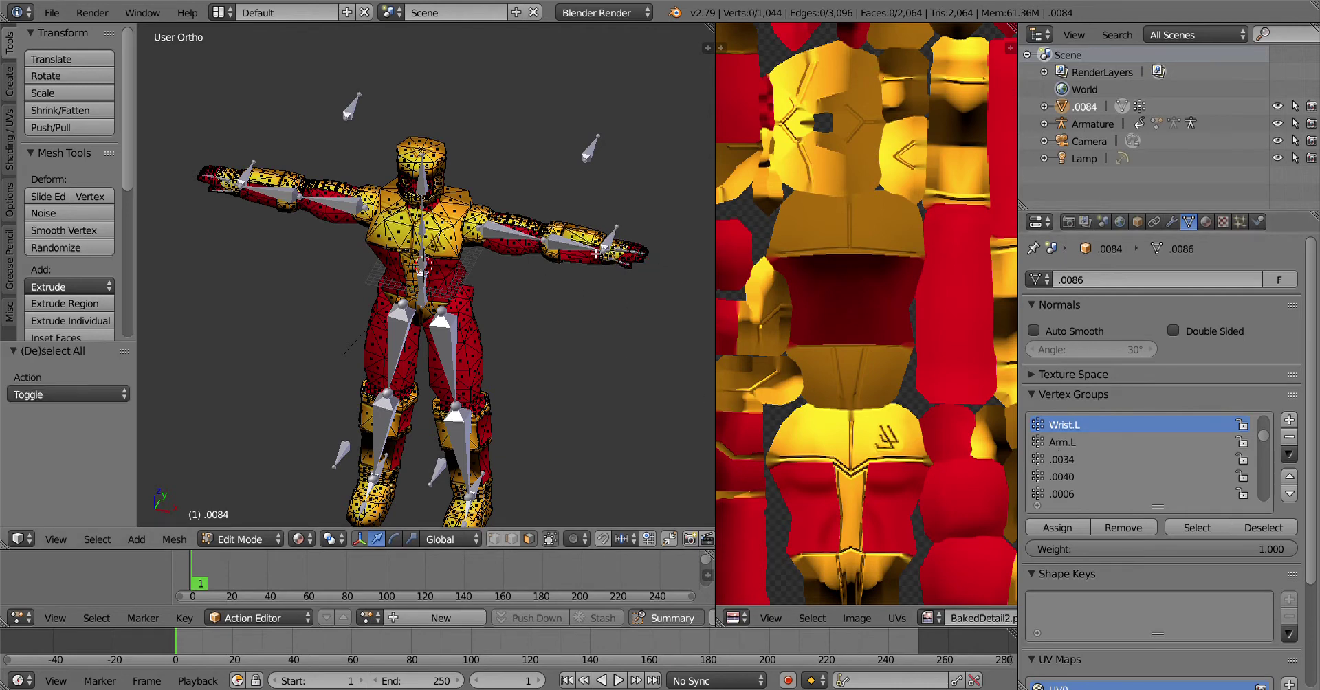
{"action": "left_click", "coordinate": [1068, 459]}
{"action": "left_click", "coordinate": [1188, 528]}
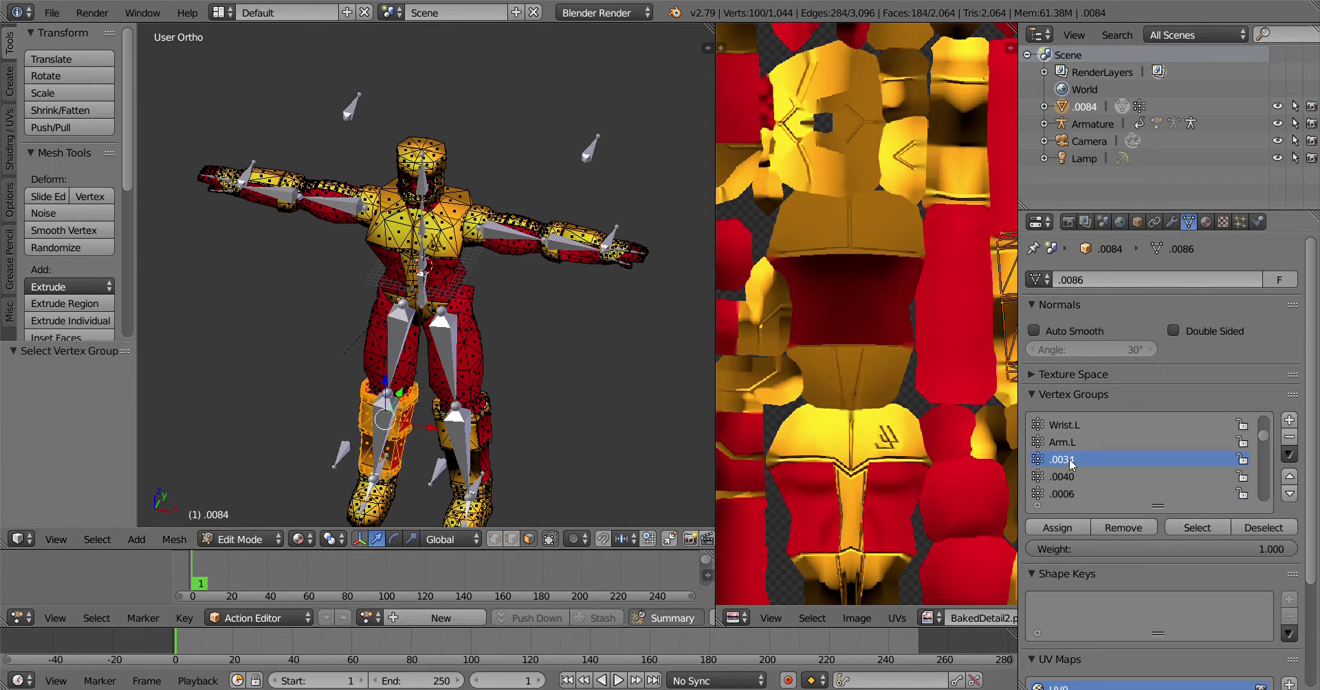
{"action": "type", "text": "Leg.R."}
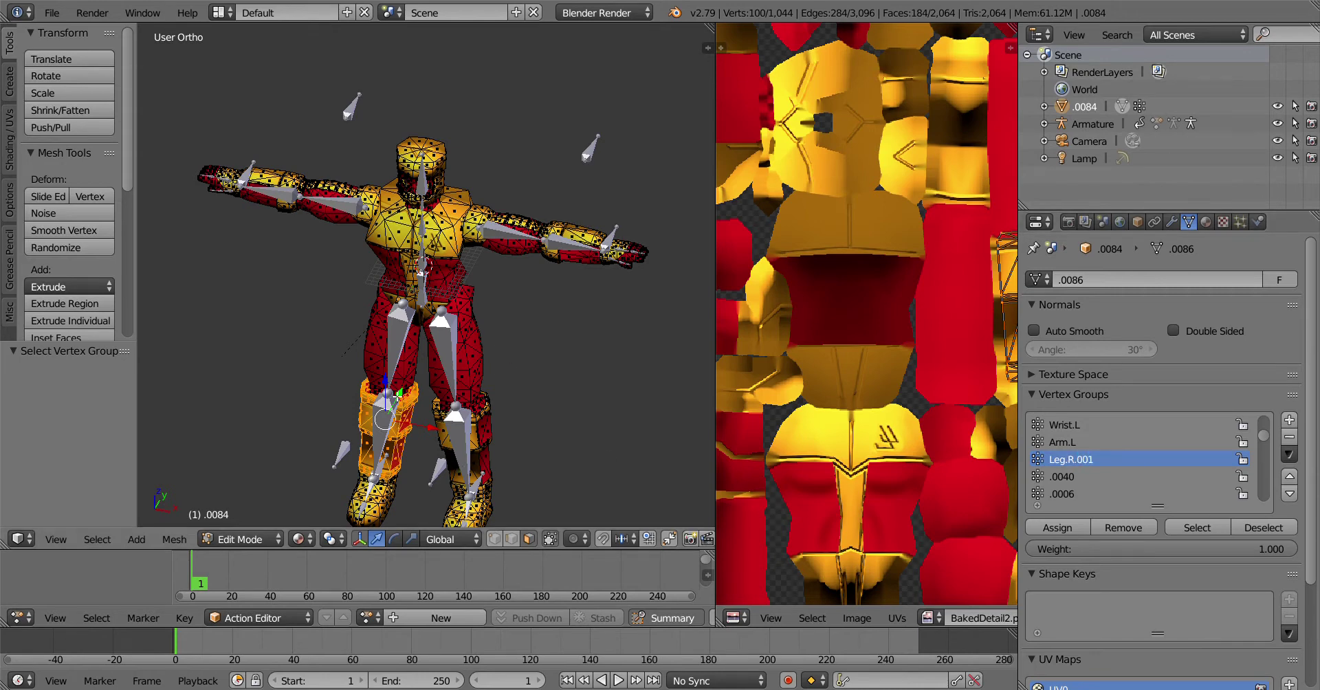
Select only the vertices of group .0040 on the torso and rename the group Spine
{"action": "type", "text": "a"}
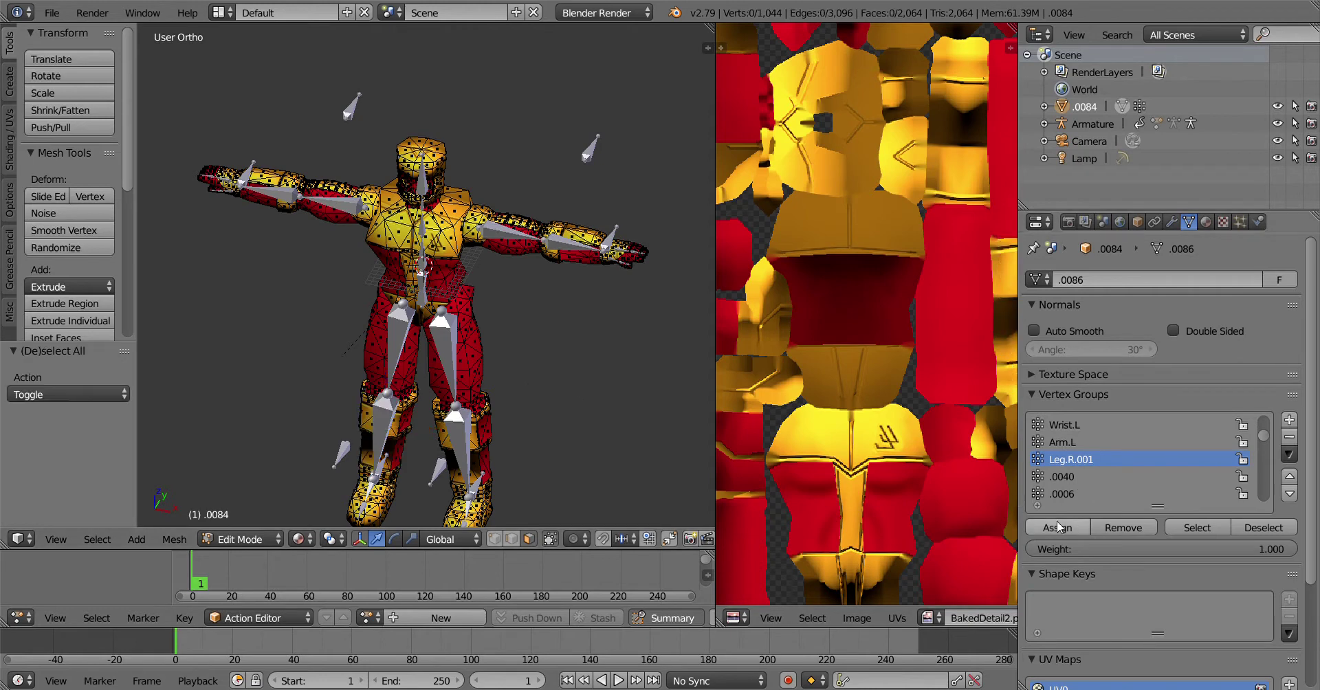
{"action": "left_click", "coordinate": [1070, 476]}
{"action": "left_click", "coordinate": [1187, 524]}
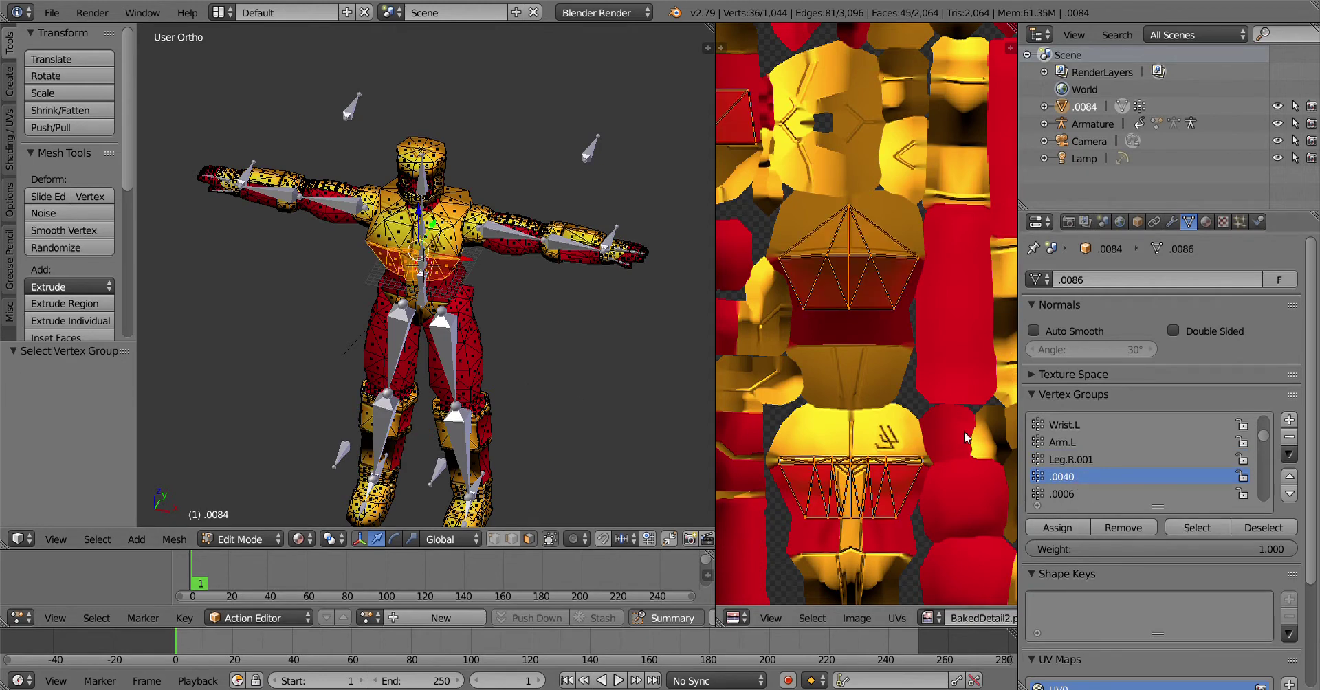
{"action": "double_click", "coordinate": [1066, 478]}
{"action": "type", "text": "Spine"}
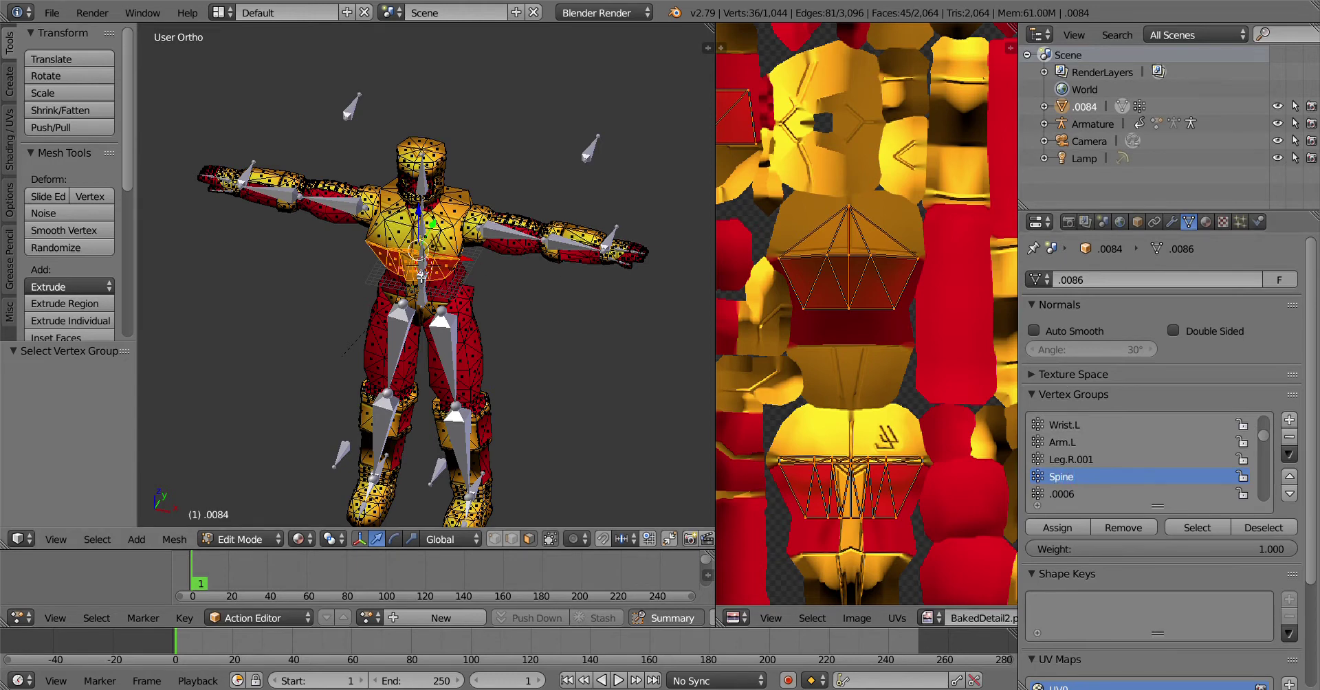
Check which mesh parts the vertex groups .0006 and .0078 cover by selecting their vertices
{"action": "type", "text": "a"}
{"action": "left_click", "coordinate": [1195, 528]}
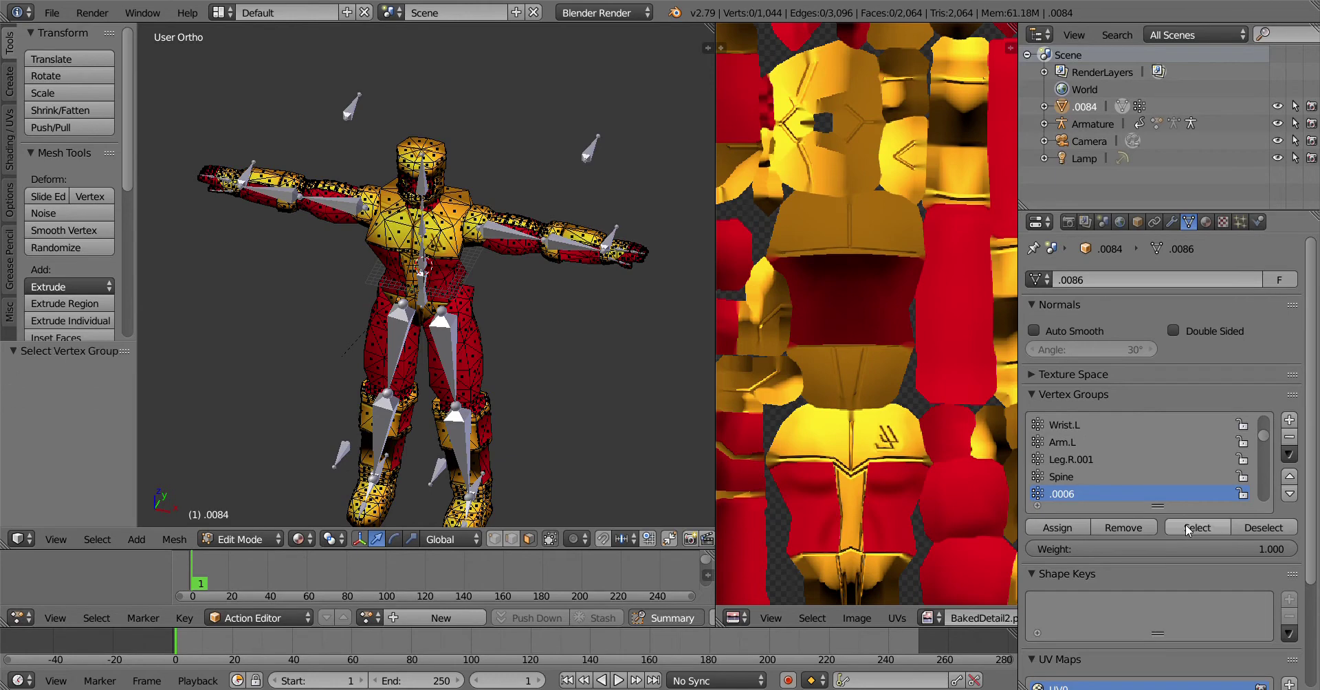
{"action": "middle_click_drag", "start_coordinate": [457, 313], "coordinate": [437, 287]}
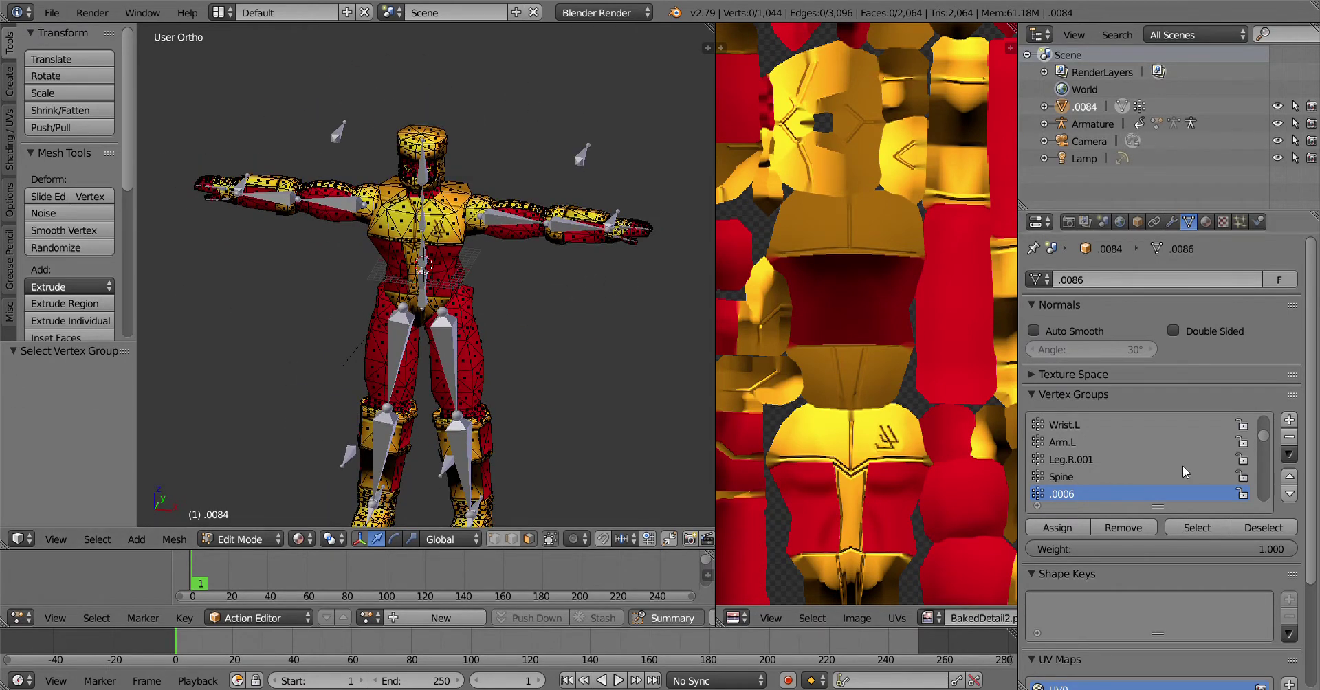
{"action": "scroll", "coordinate": [1074, 496], "scroll_direction": "down", "scroll_amount": 1}
{"action": "left_click", "coordinate": [1073, 494]}
{"action": "left_click", "coordinate": [1197, 528]}
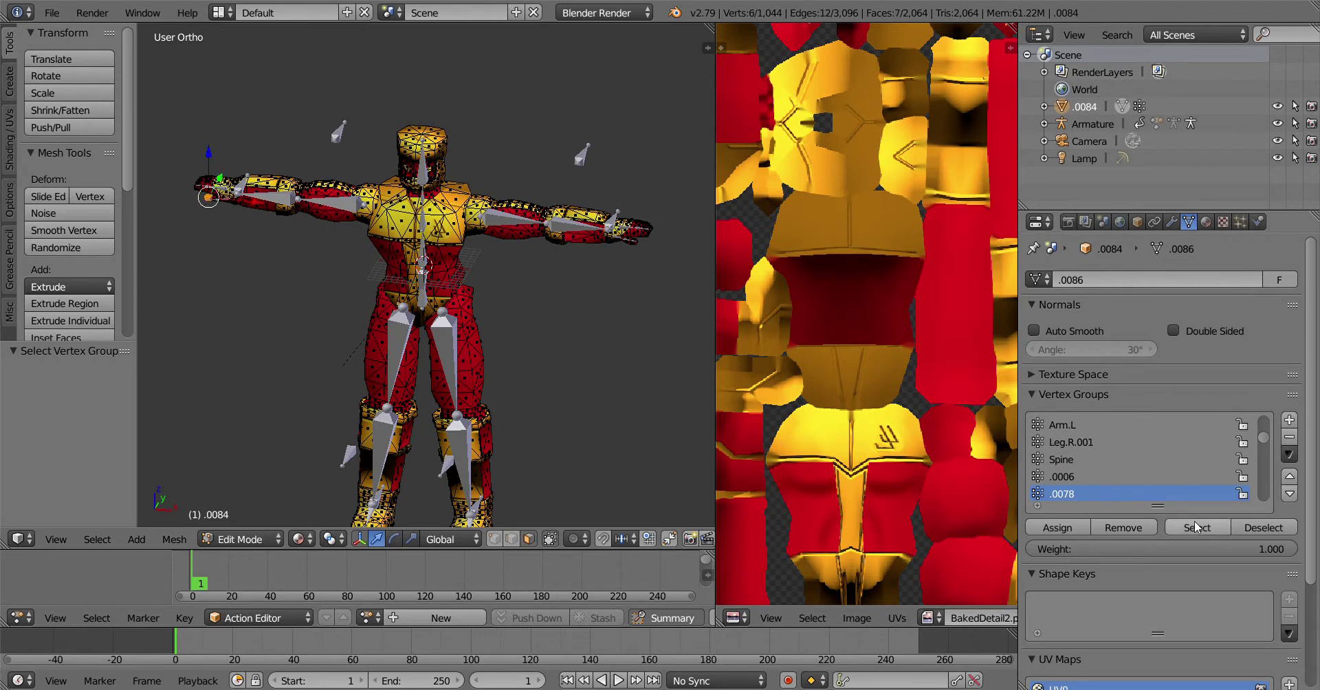
Rename vertex group .0078, covering the right thumb, as Thumb.R.001
{"action": "double_click", "coordinate": [1071, 495]}
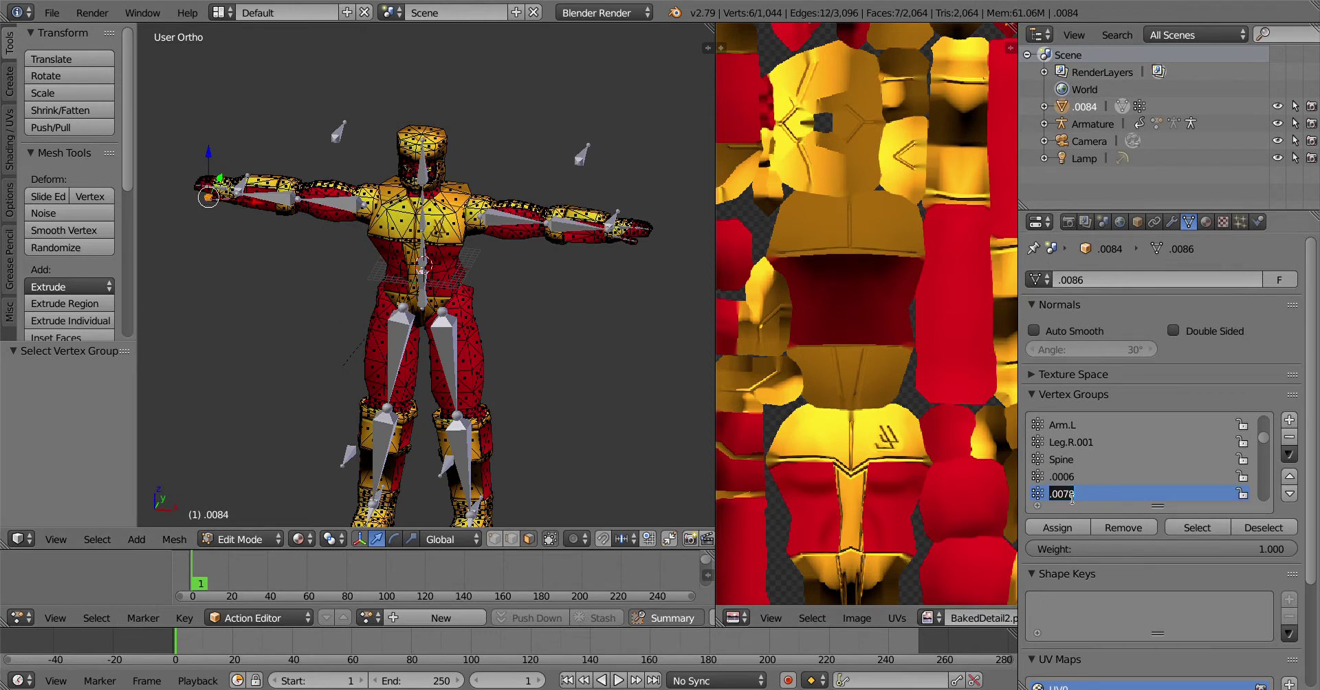
{"action": "type", "text": "Thumb.R"}
{"action": "scroll", "coordinate": [1085, 498], "scroll_direction": "down", "scroll_amount": 2}
Select only the vertices of group .0050 on the left hand and rename the group Fingers.L
{"action": "left_click", "coordinate": [1068, 477]}
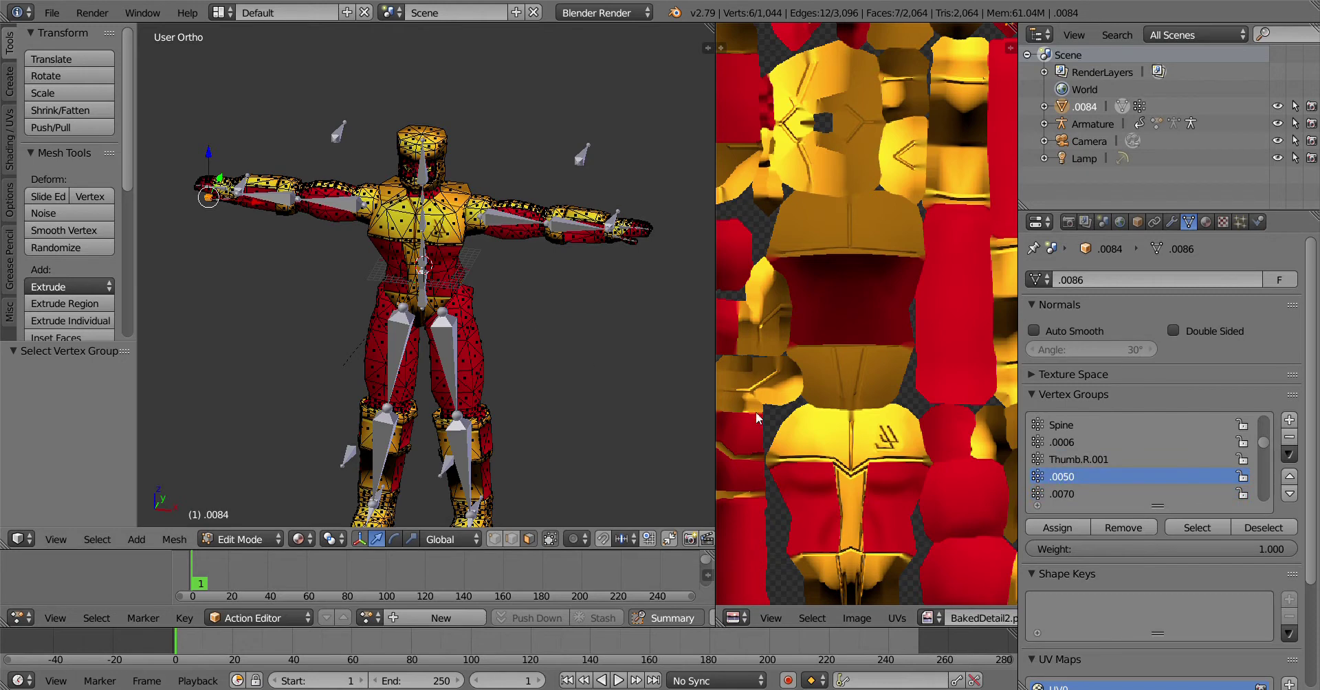
{"action": "left_click", "coordinate": [1199, 527]}
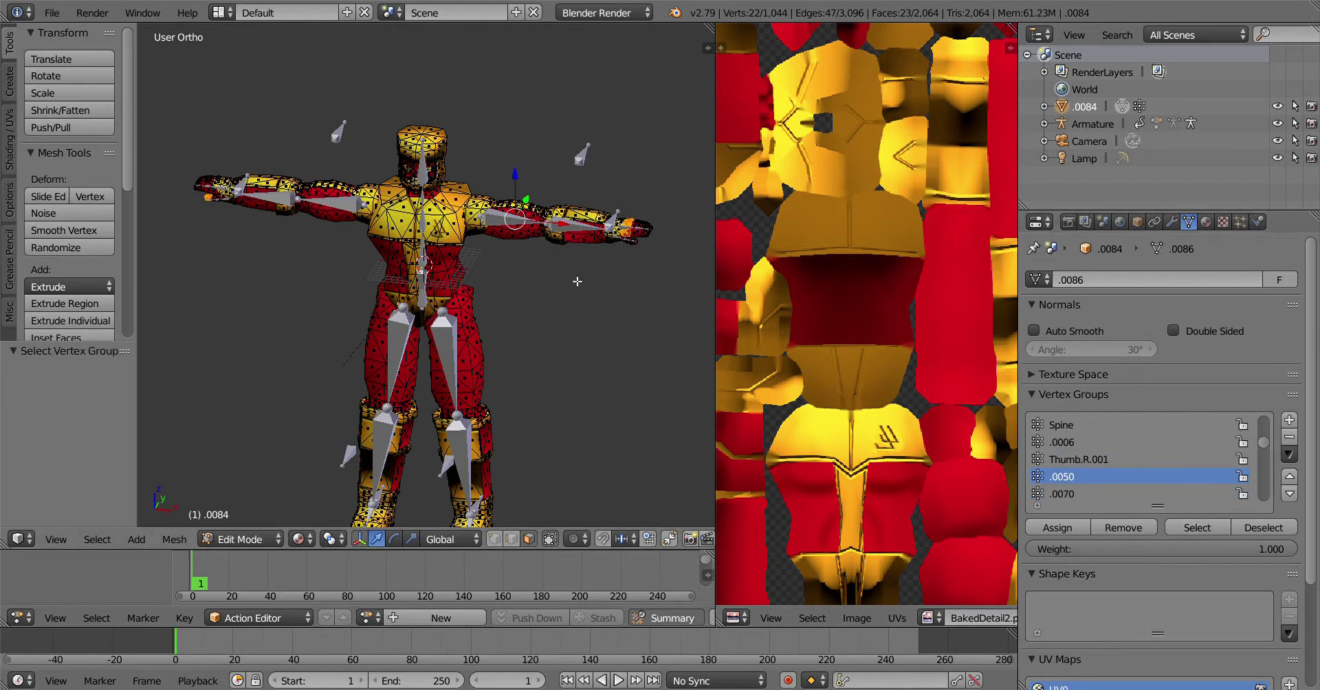
{"action": "middle_click_drag", "start_coordinate": [565, 269], "coordinate": [554, 304]}
{"action": "key", "text": "a"}
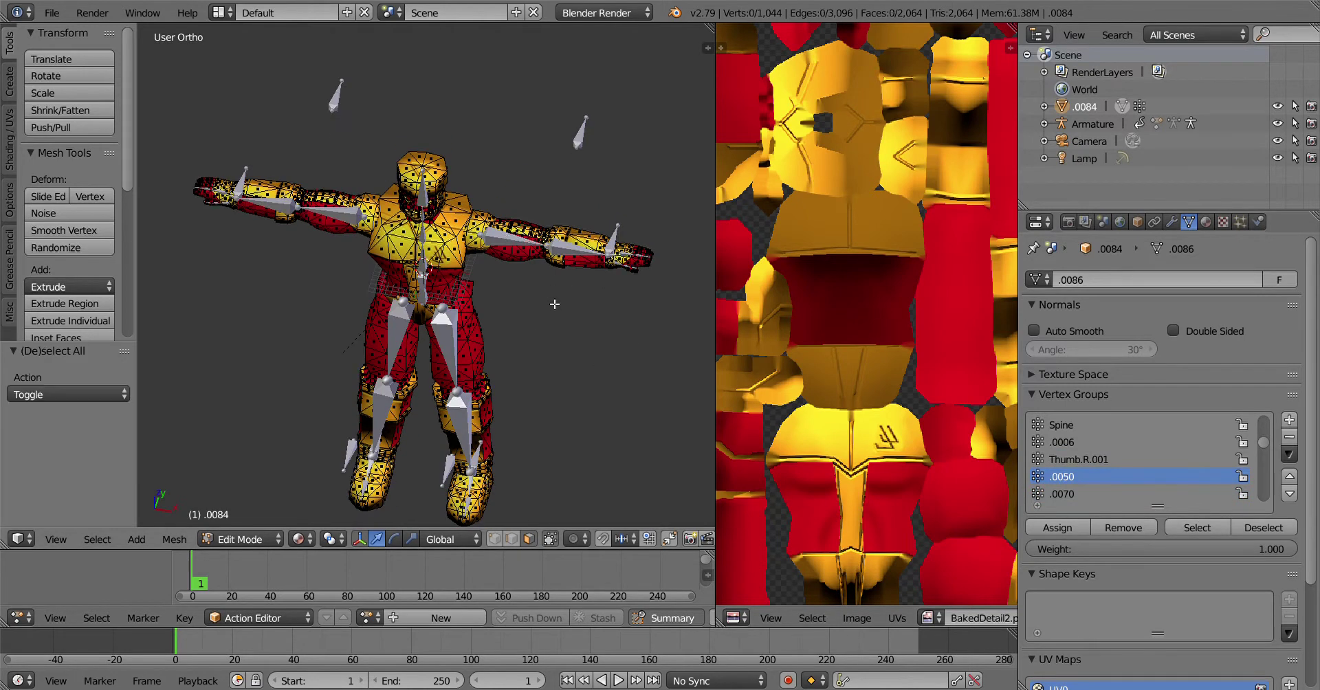
{"action": "left_click", "coordinate": [1198, 527]}
{"action": "scroll", "coordinate": [667, 268], "scroll_direction": "up", "scroll_amount": 1}
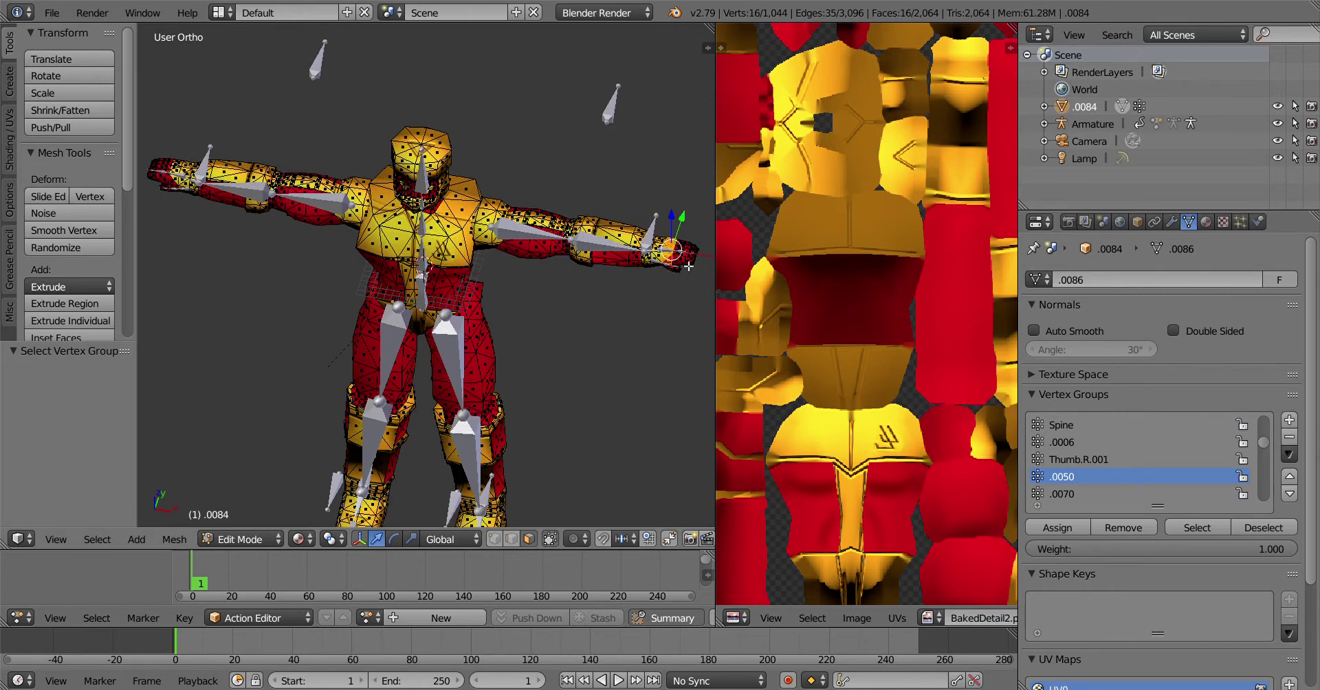
{"action": "double_click", "coordinate": [1073, 476]}
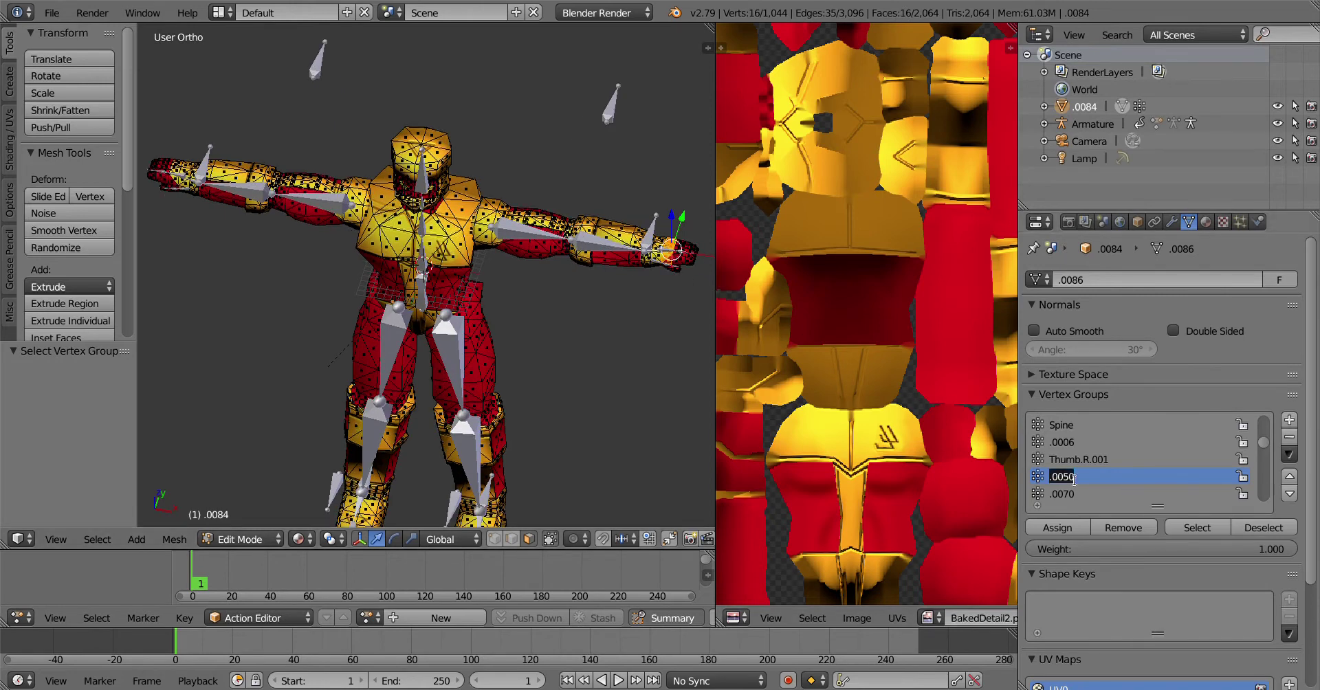
{"action": "type", "text": "Fingers"}
{"action": "key", "text": "Return"}
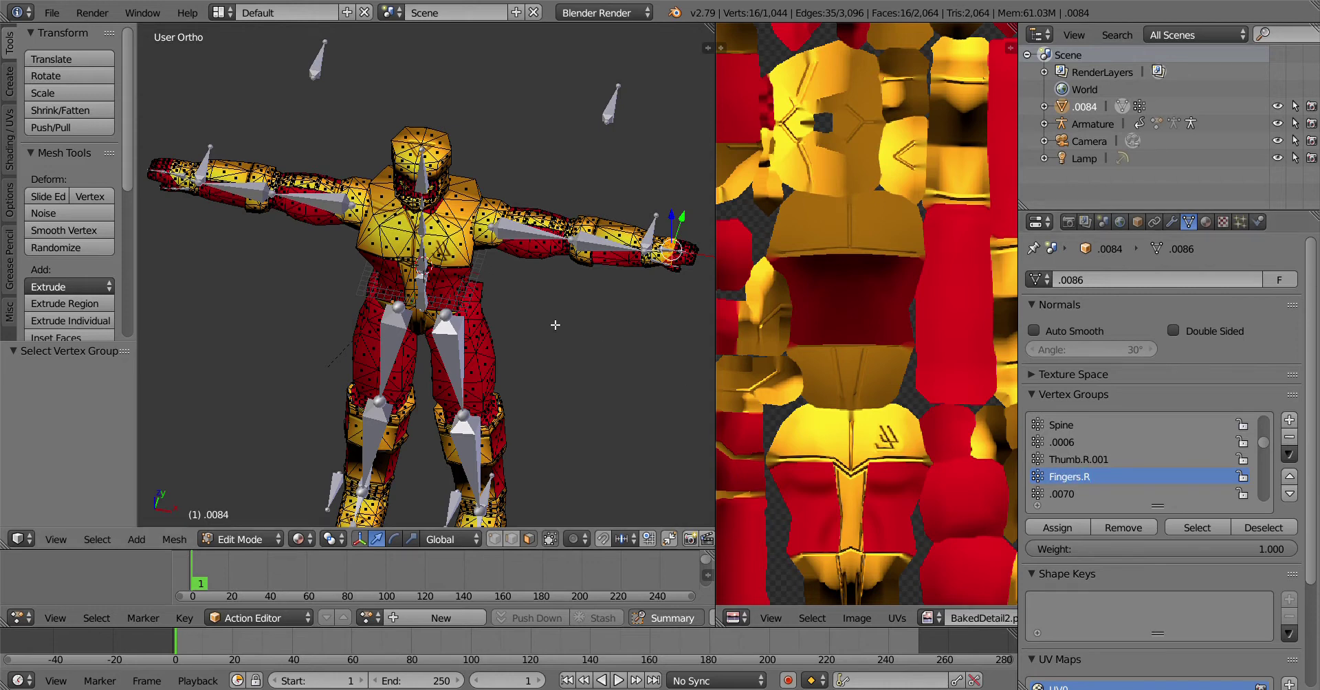
{"action": "double_click", "coordinate": [1092, 475]}
{"action": "left_click", "coordinate": [1093, 477]}
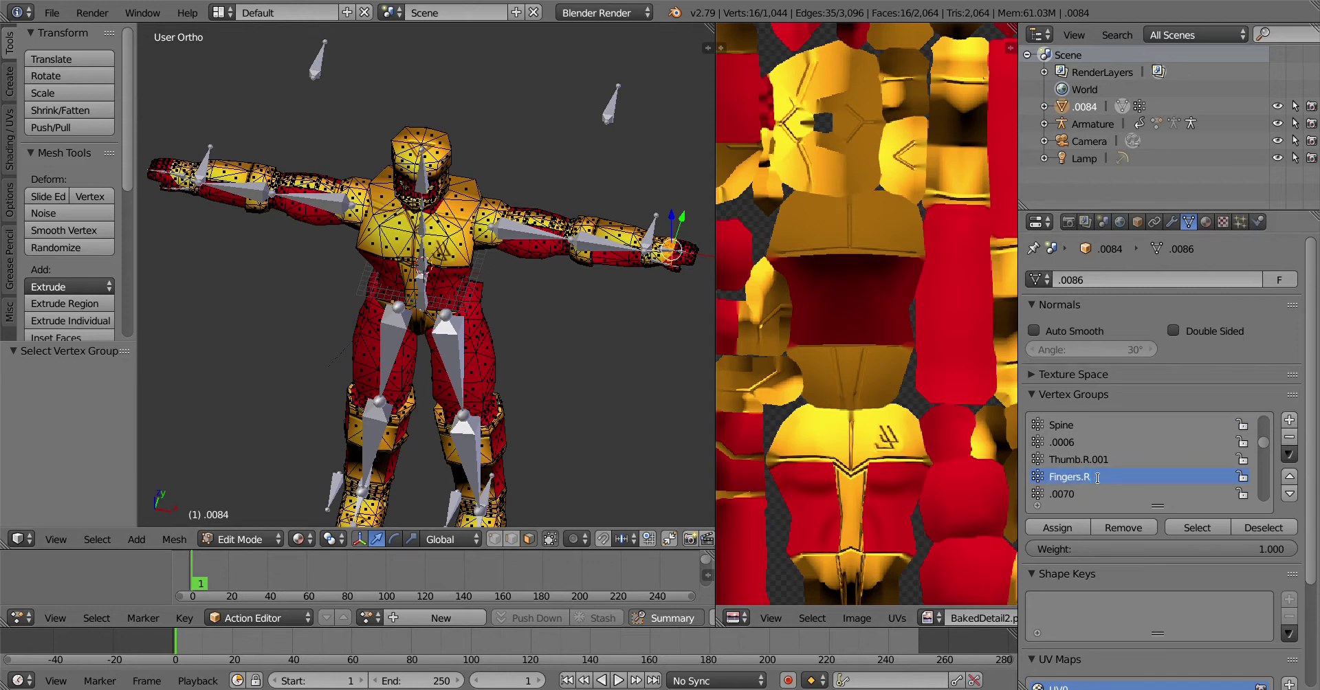
{"action": "key", "text": "Return"}
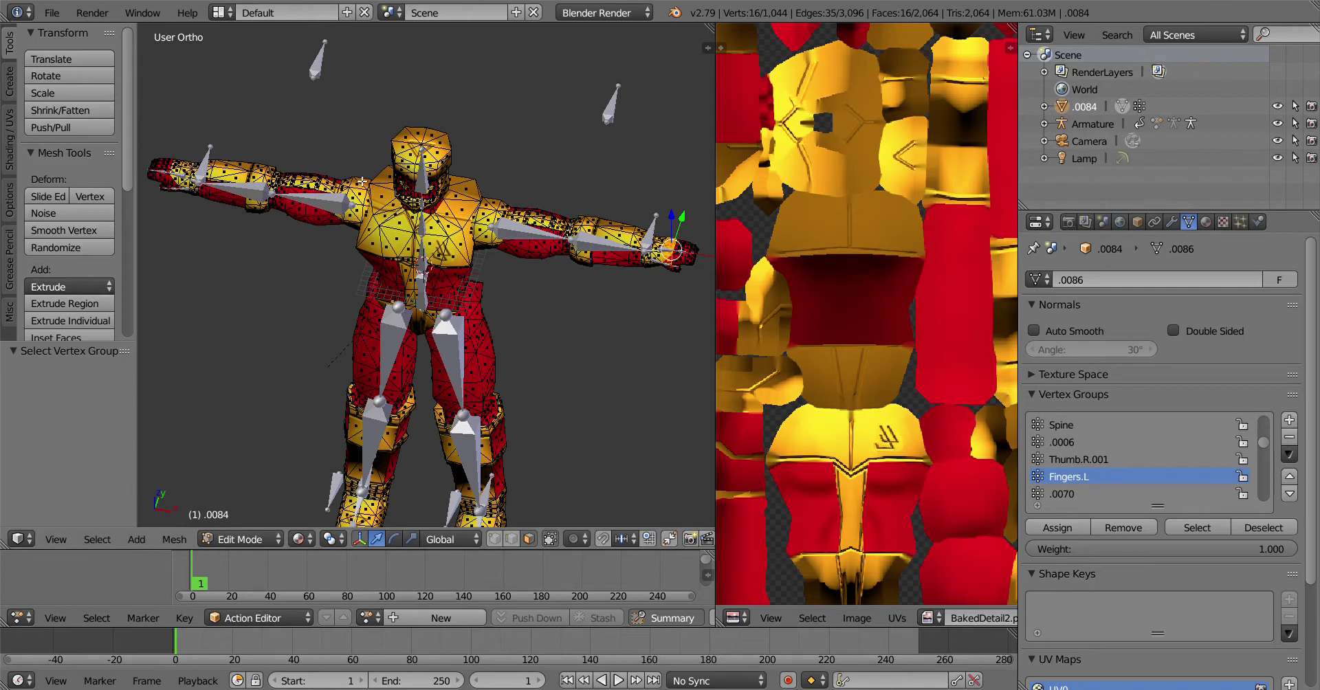
Select only the vertices of group .0070 at the tip of the right hand and rename the group Fingers.R.001
{"action": "key", "text": "a"}
{"action": "scroll", "coordinate": [1094, 455], "scroll_direction": "down", "scroll_amount": 1}
{"action": "left_click", "coordinate": [1096, 460]}
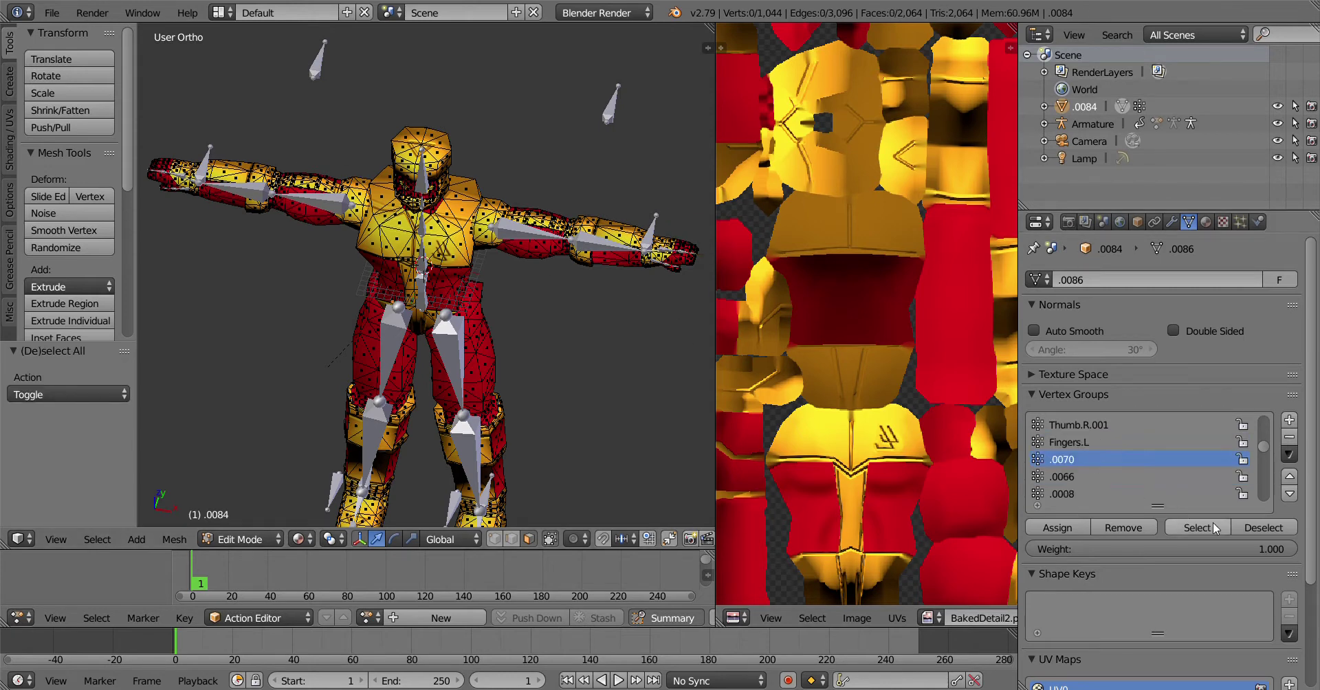
{"action": "left_click", "coordinate": [1213, 524]}
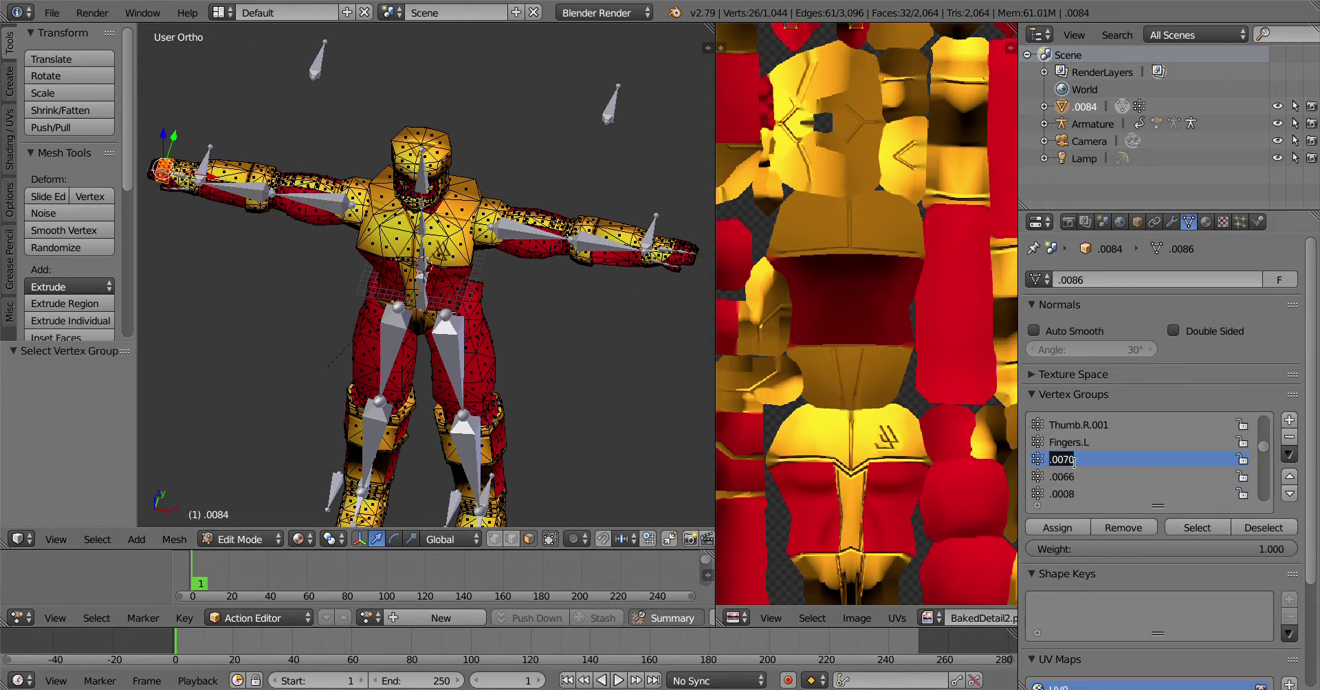
{"action": "type", "text": "Fingers.R"}
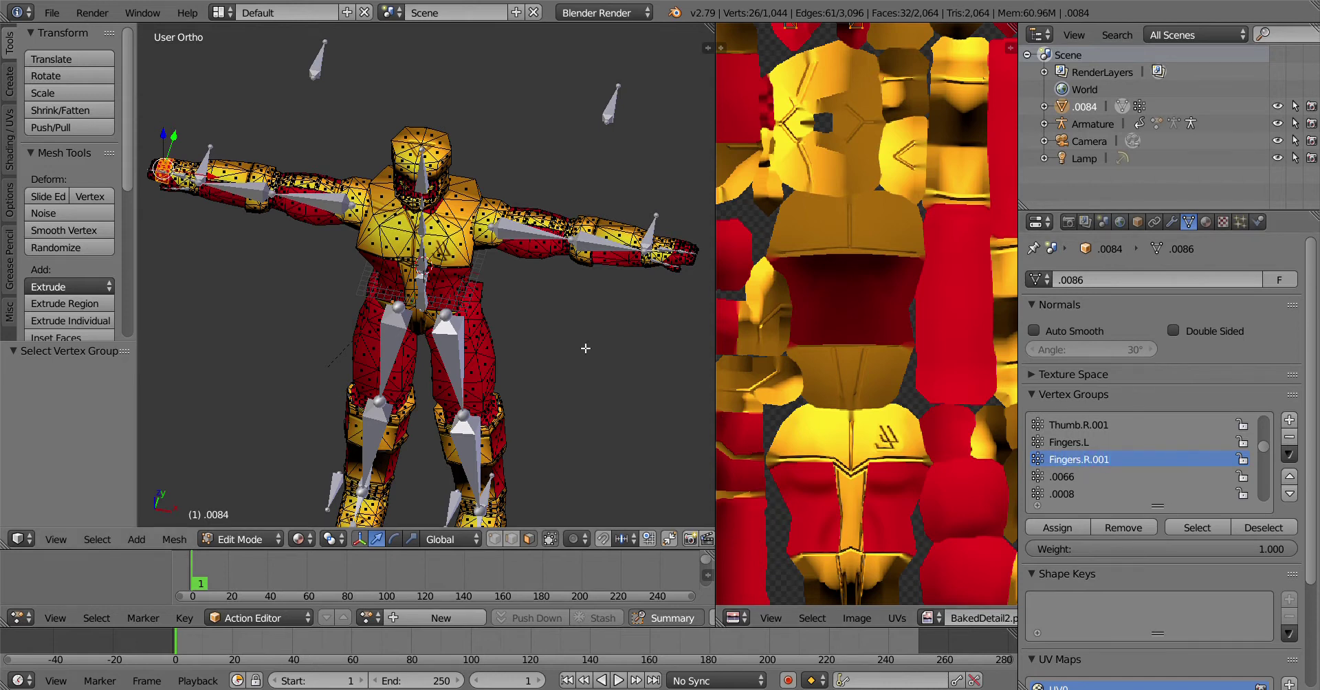
Select only the vertices of group .0066 at the right wrist, rename the group Wrist.R, and clear the selection
{"action": "left_click", "coordinate": [1083, 478]}
{"action": "key", "text": "a"}
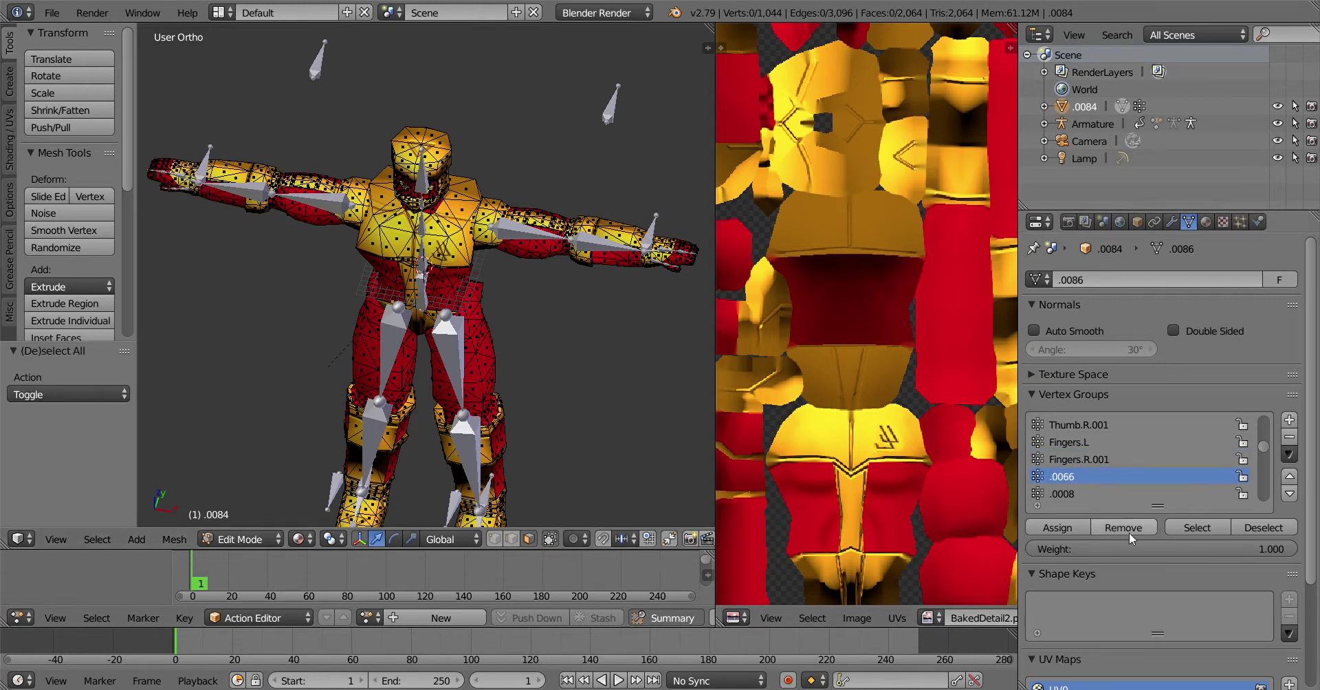
{"action": "left_click", "coordinate": [1196, 527]}
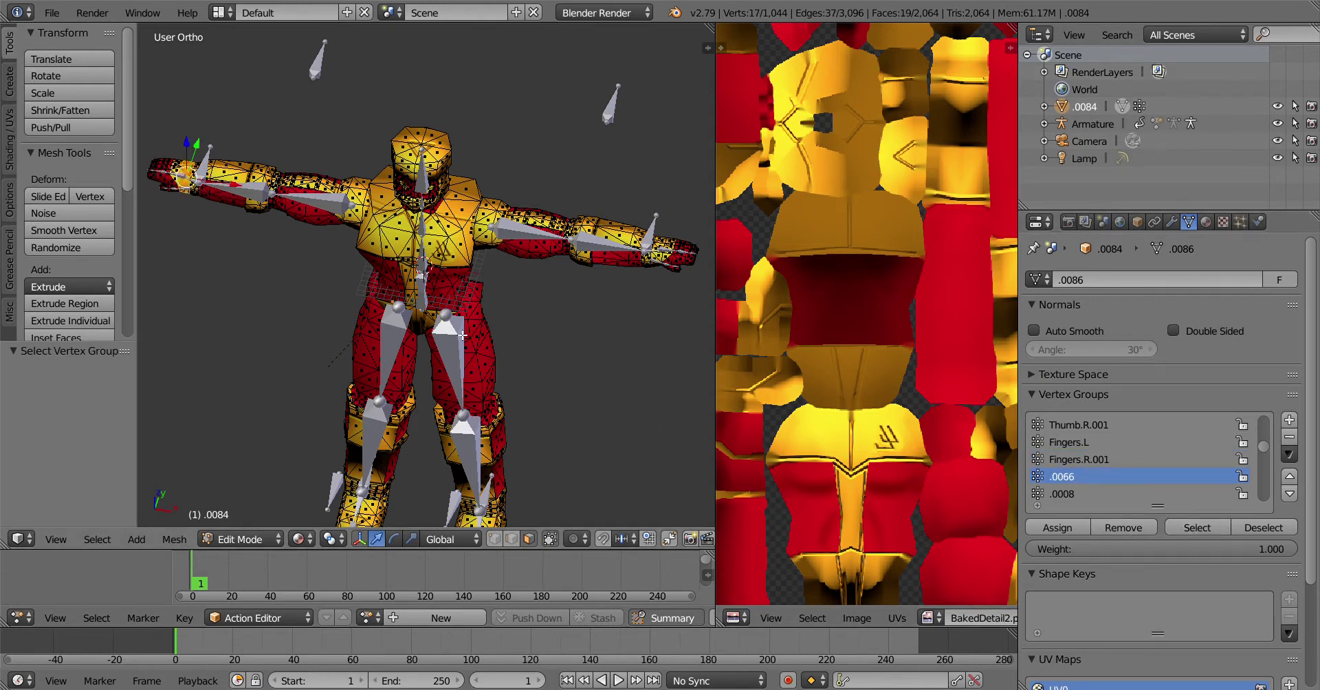
{"action": "double_click", "coordinate": [1063, 477]}
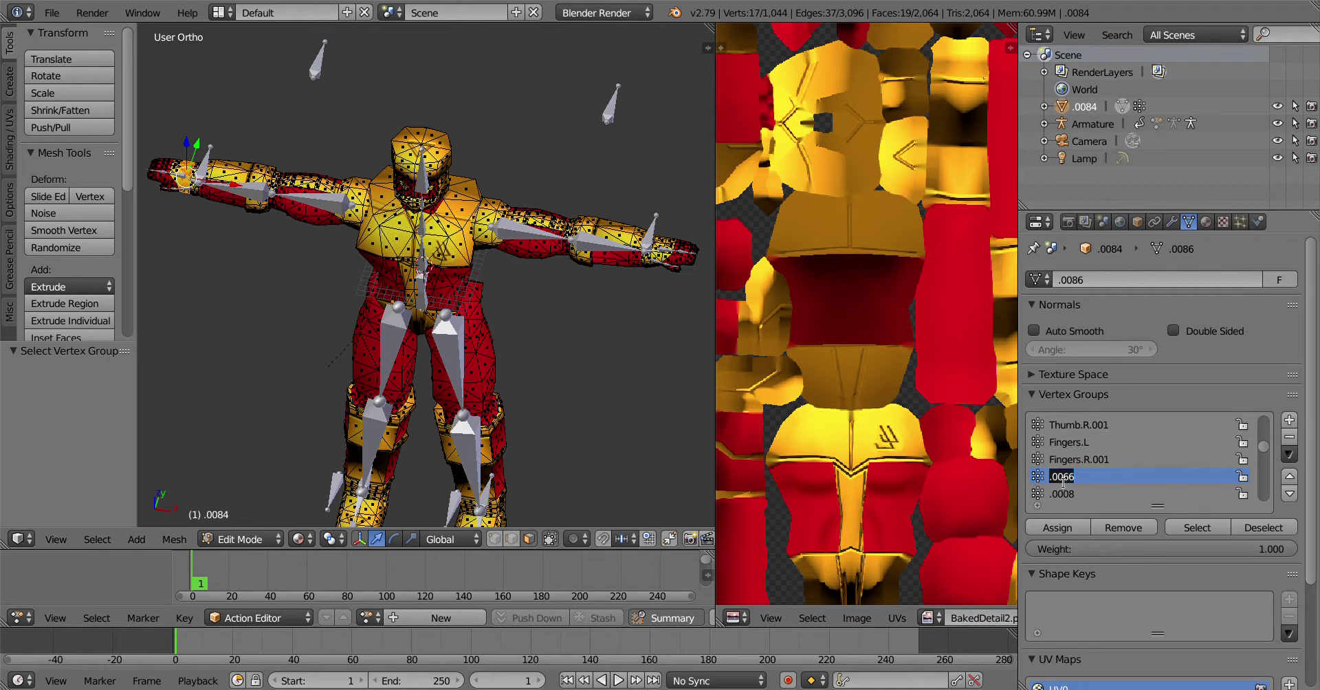
{"action": "type", "text": "Wrist.Ra"}
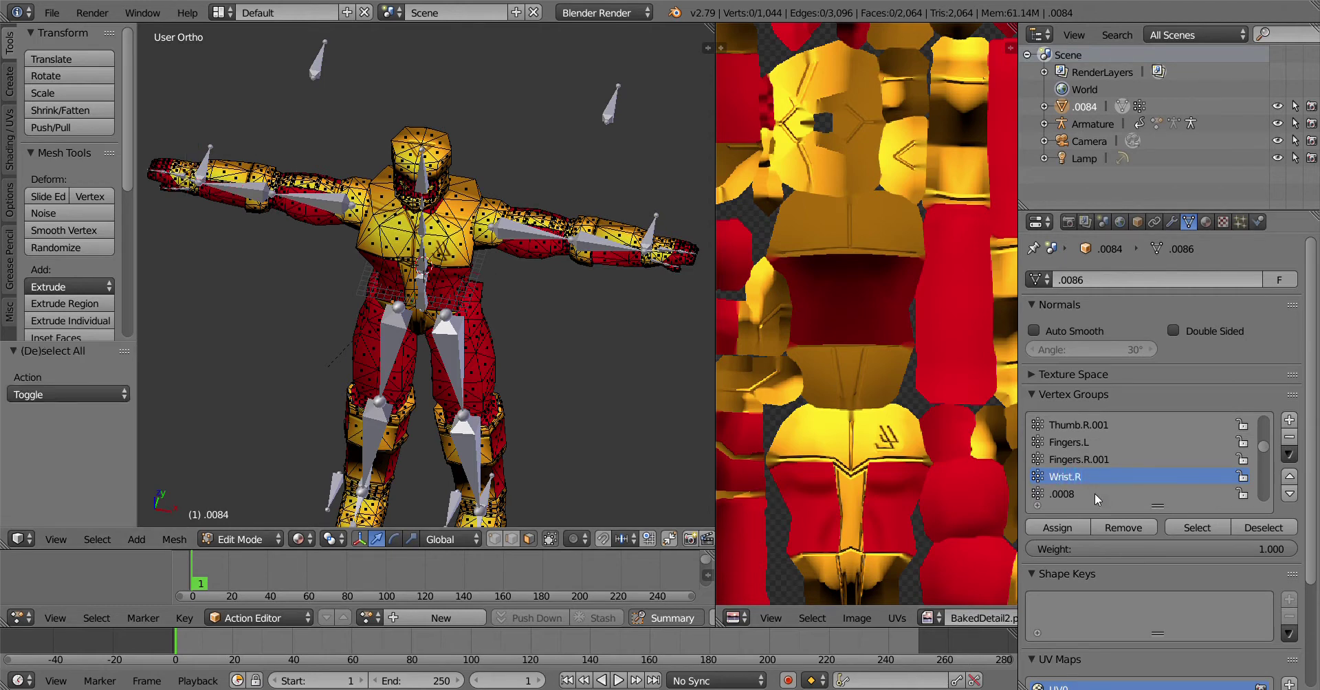
Check which mesh parts the vertex groups .0076 and .0068 cover by selecting their vertices
{"action": "scroll", "coordinate": [1096, 489], "scroll_direction": "down", "scroll_amount": 3}
{"action": "left_click", "coordinate": [1193, 526]}
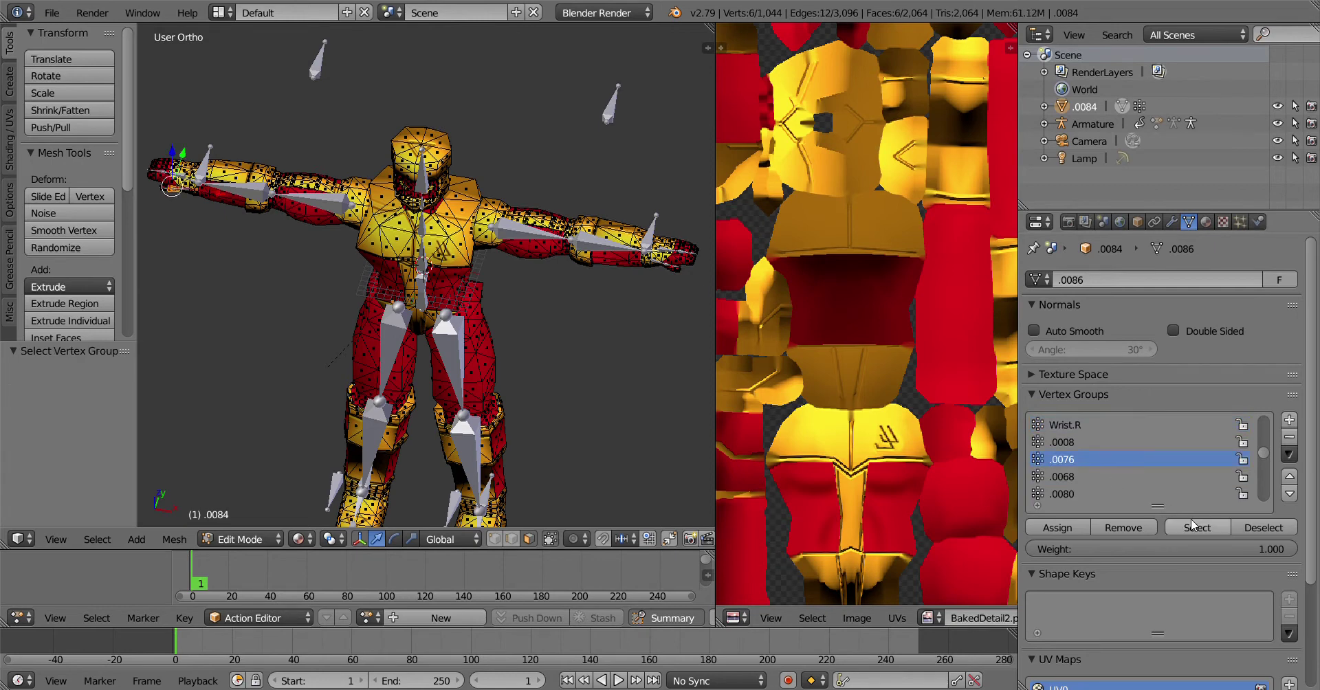
{"action": "left_click", "coordinate": [1069, 476]}
{"action": "left_click", "coordinate": [1179, 528]}
Add the vertices of group .0080 around the neck to the selection, rename the group Neck, and deselect everything
{"action": "left_click", "coordinate": [1080, 492]}
{"action": "left_click", "coordinate": [1197, 528]}
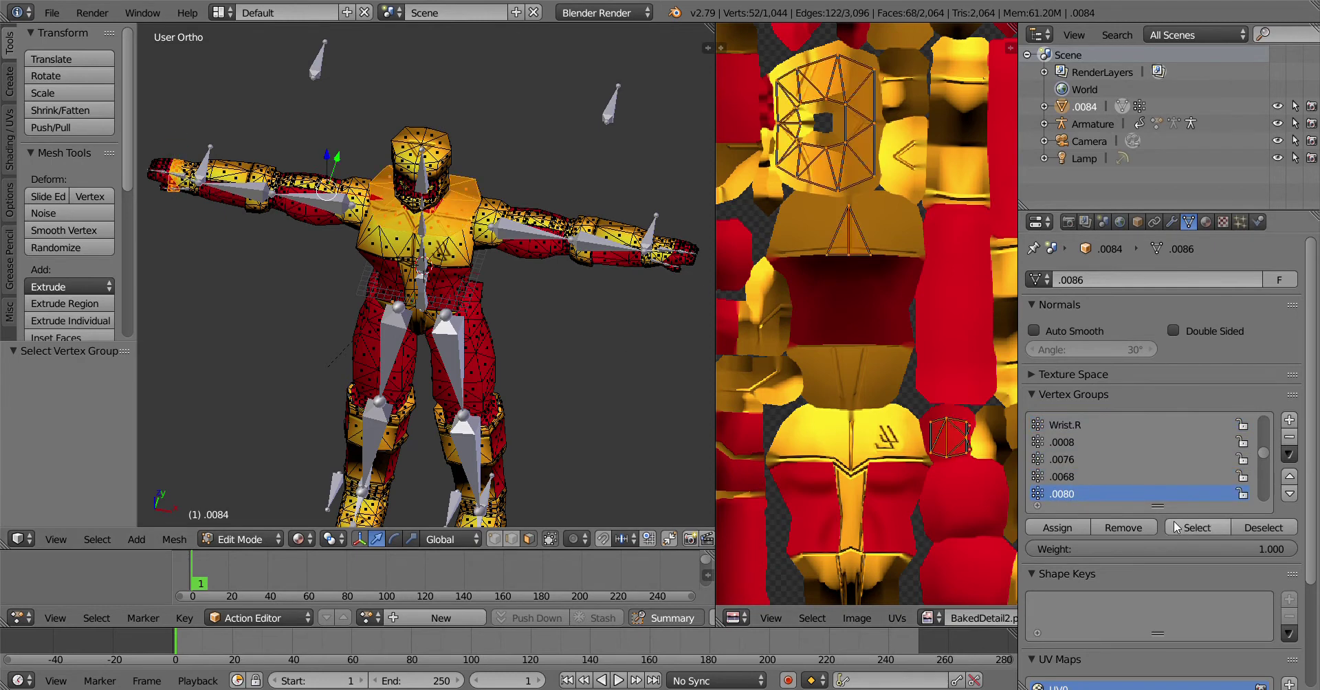
{"action": "middle_click_drag", "start_coordinate": [415, 233], "coordinate": [380, 234]}
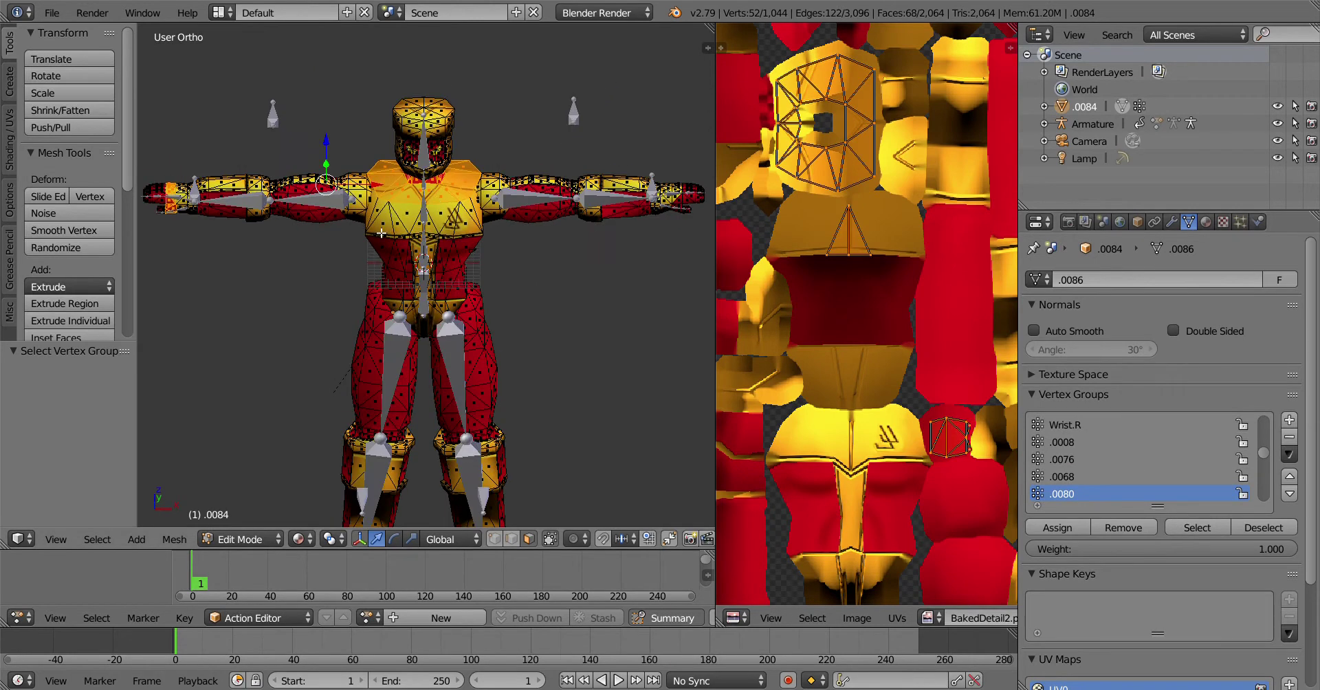
{"action": "left_click", "coordinate": [1075, 394]}
{"action": "left_click", "coordinate": [1083, 394]}
{"action": "type", "text": "aNeck"}
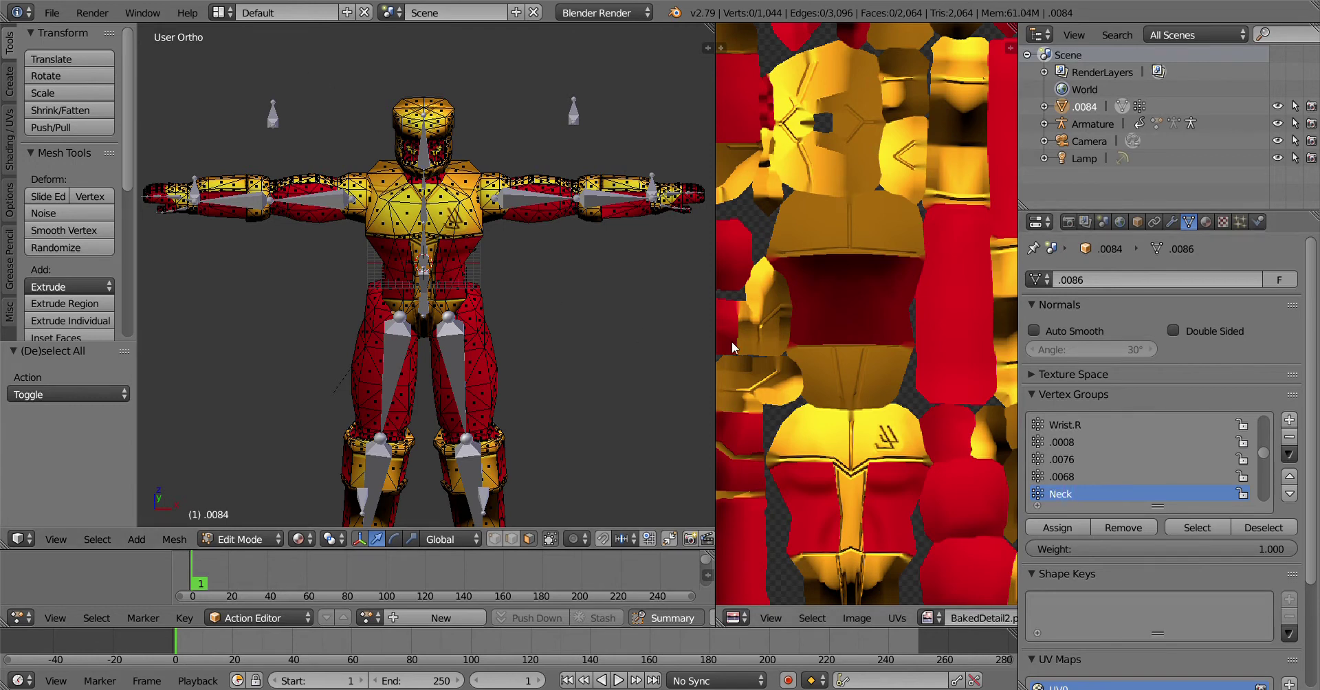
Check which mesh parts the vertex groups .0016 and .0056 cover by selecting their vertices
{"action": "scroll", "coordinate": [1080, 457], "scroll_direction": "down", "scroll_amount": 2}
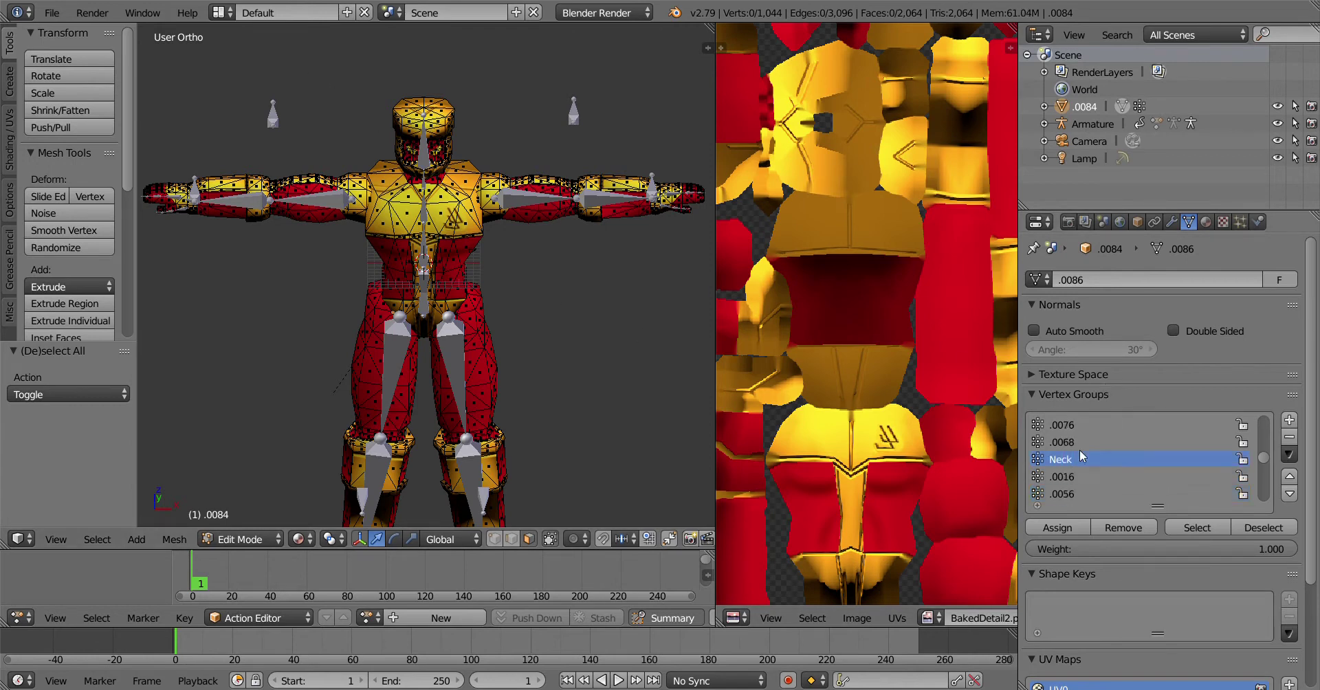
{"action": "left_click", "coordinate": [1195, 528]}
{"action": "scroll", "coordinate": [427, 310], "scroll_direction": "down", "scroll_amount": 4}
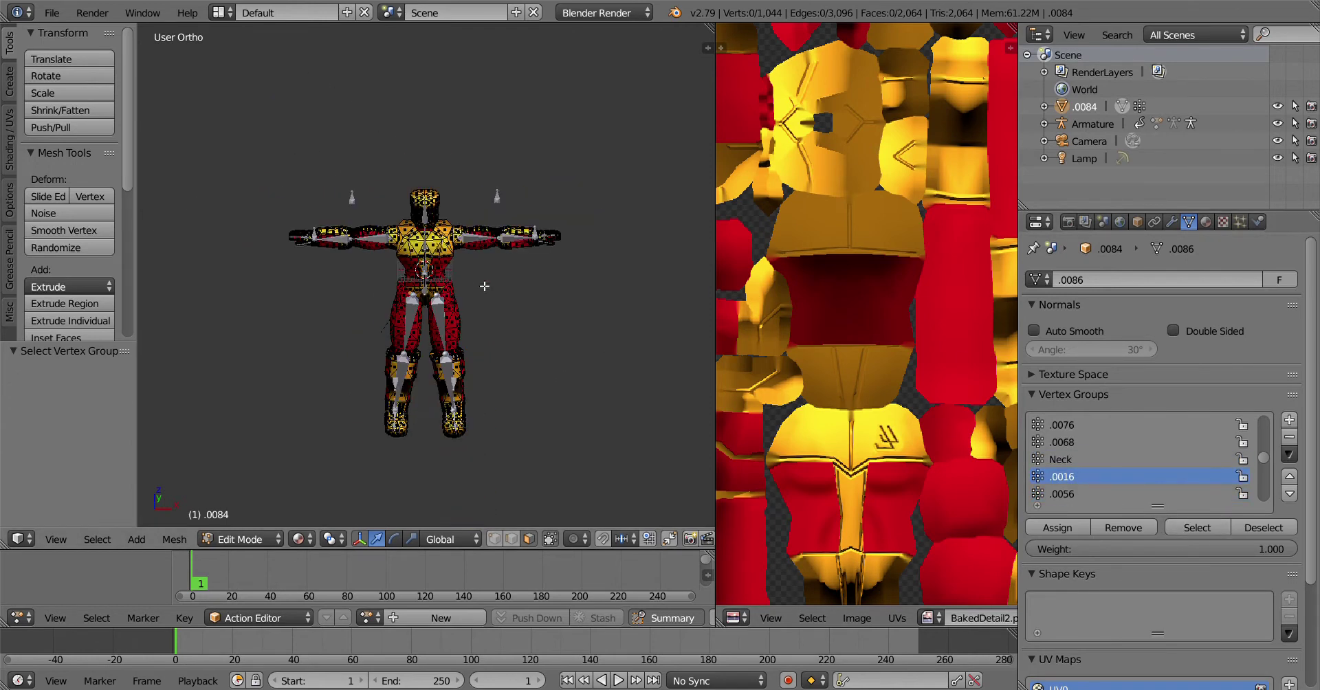
{"action": "scroll", "coordinate": [426, 309], "scroll_direction": "up", "scroll_amount": 2}
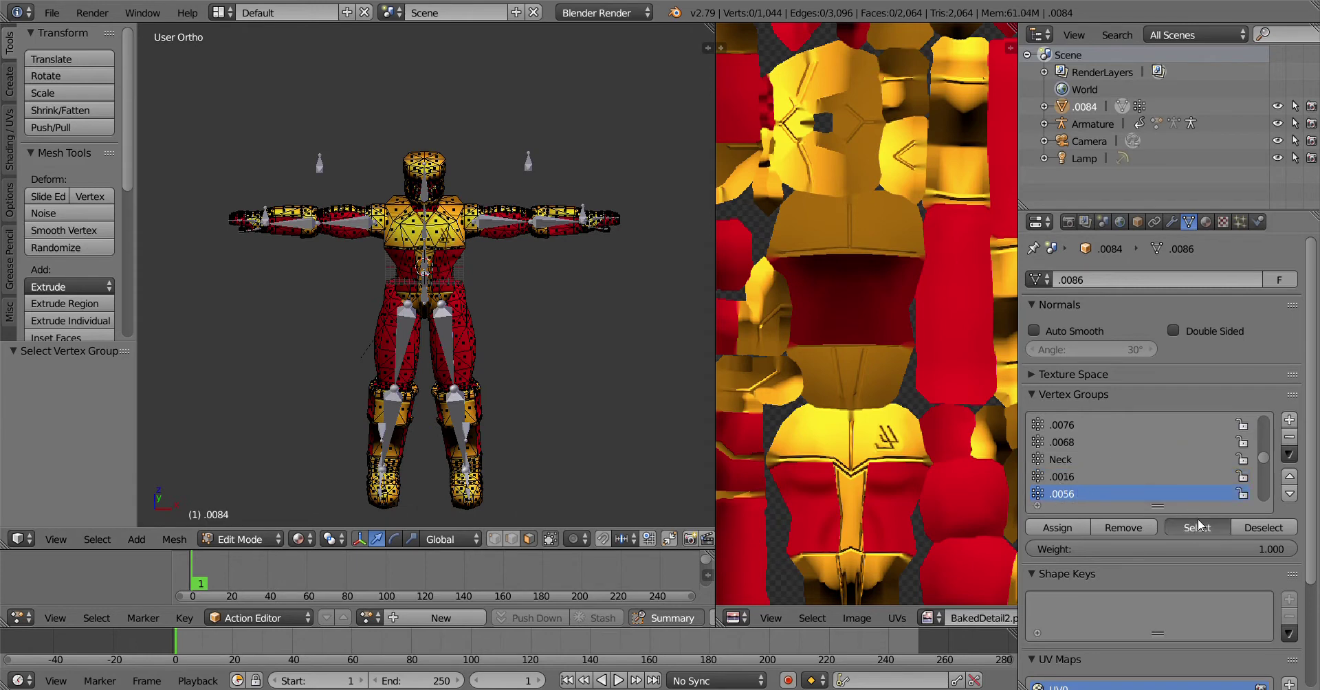
Select the vertices of group .0064 on the right forearm and rename the group Arm.R.001
{"action": "scroll", "coordinate": [1154, 459], "scroll_direction": "down", "scroll_amount": 2}
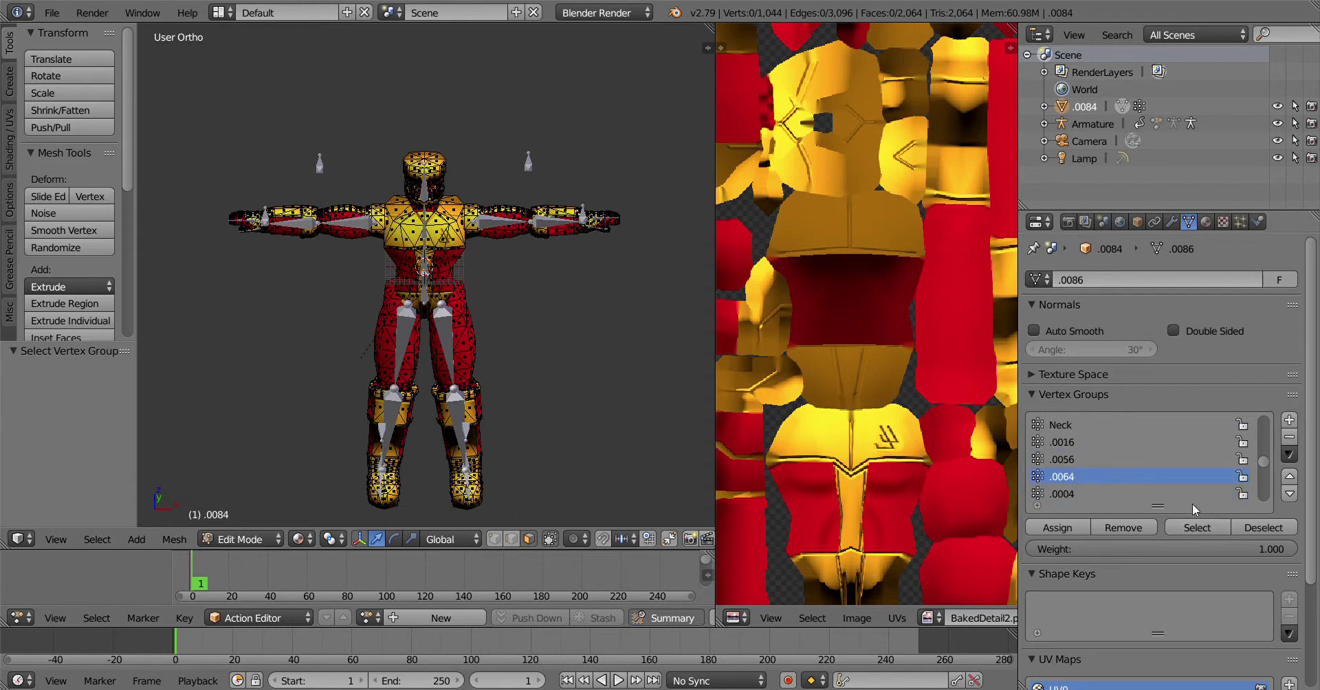
{"action": "left_click", "coordinate": [1202, 528]}
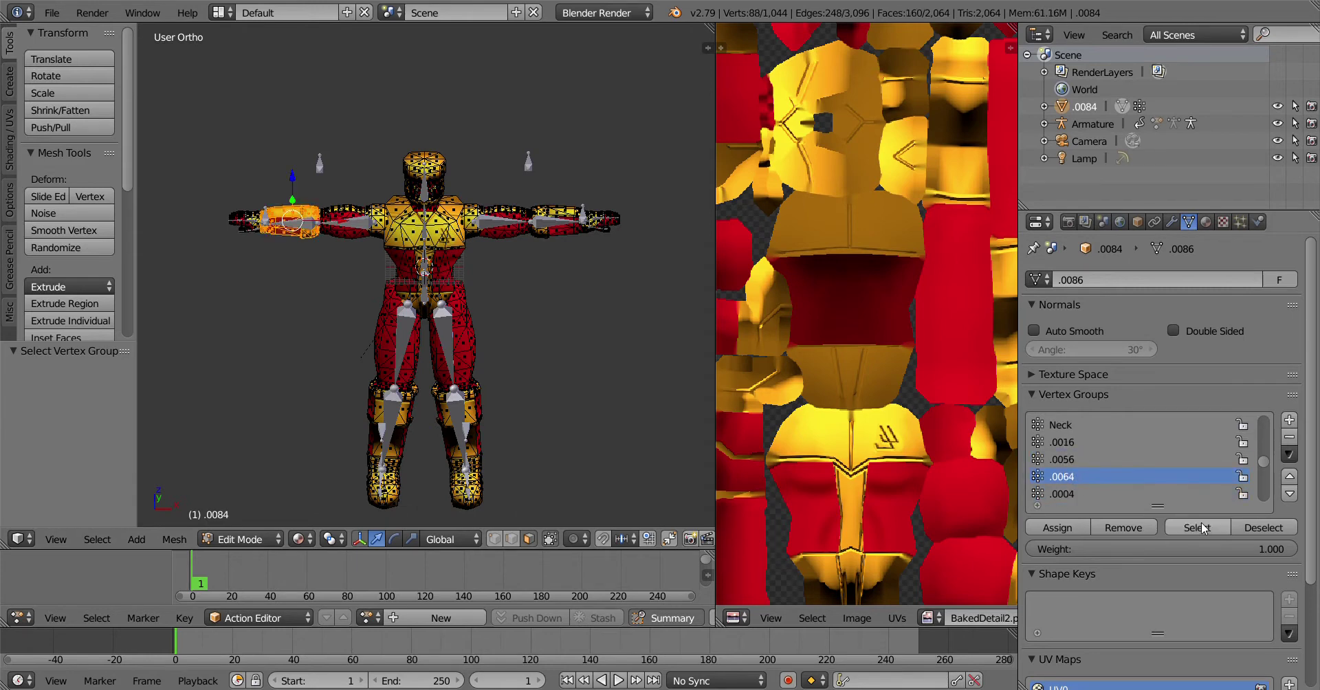
{"action": "double_click", "coordinate": [1088, 475]}
{"action": "type", "text": "Arm.R.001"}
{"action": "key", "text": "Return"}
Clear the selection and check which mesh parts the vertex groups .0004, .0054 and .0012 cover by selecting their vertices
{"action": "scroll", "coordinate": [1092, 418], "scroll_direction": "down", "scroll_amount": 2}
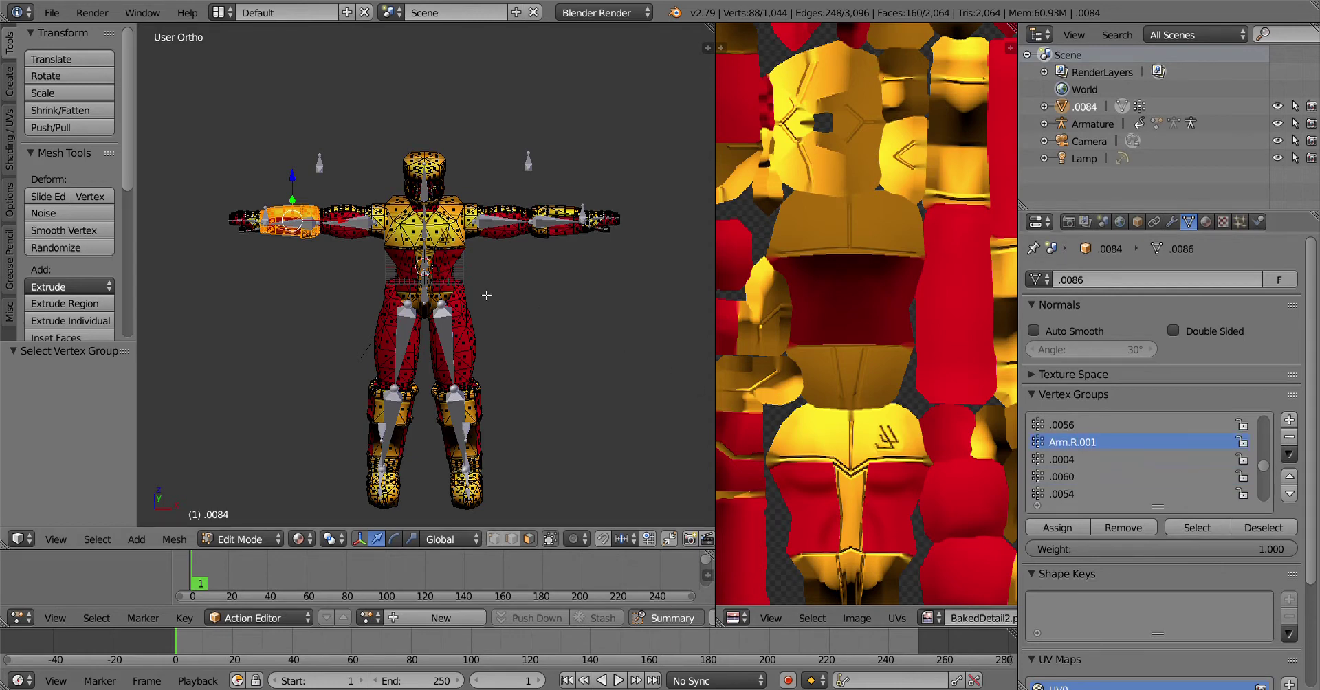
{"action": "key", "text": "a"}
{"action": "left_click", "coordinate": [1063, 474]}
{"action": "left_click", "coordinate": [1177, 526]}
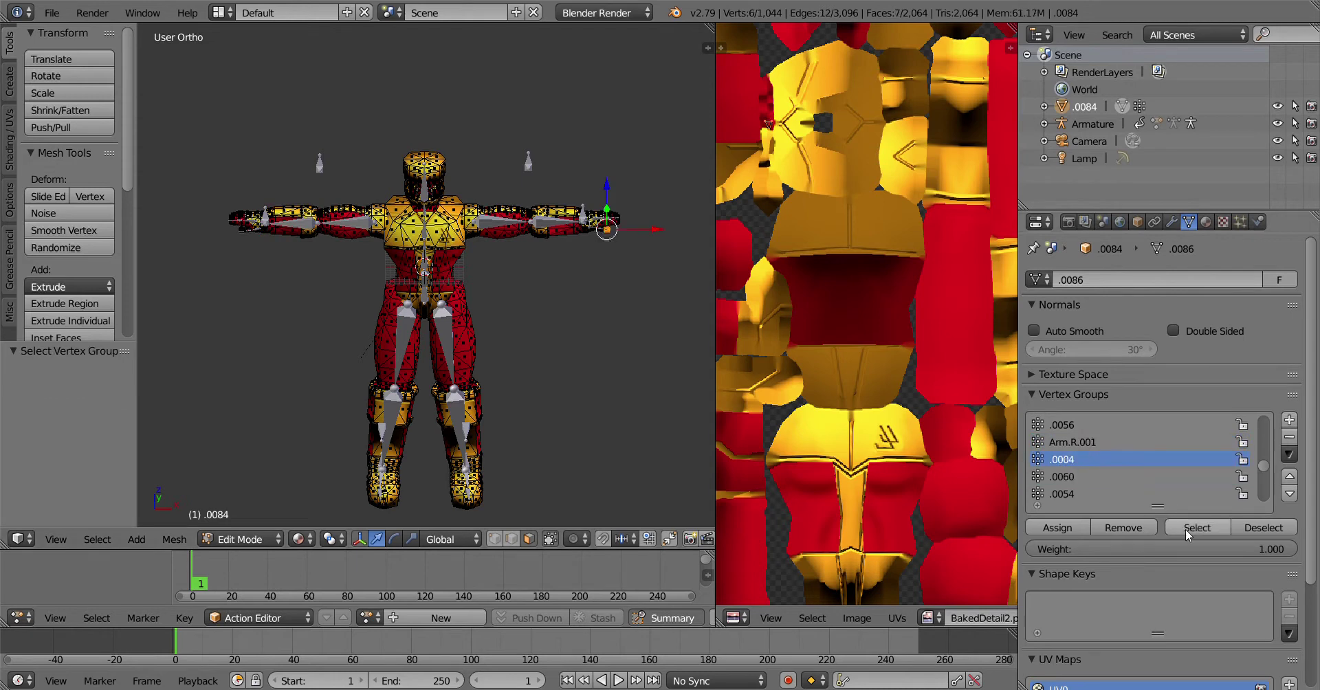
{"action": "left_click", "coordinate": [1156, 494]}
{"action": "left_click", "coordinate": [1191, 527]}
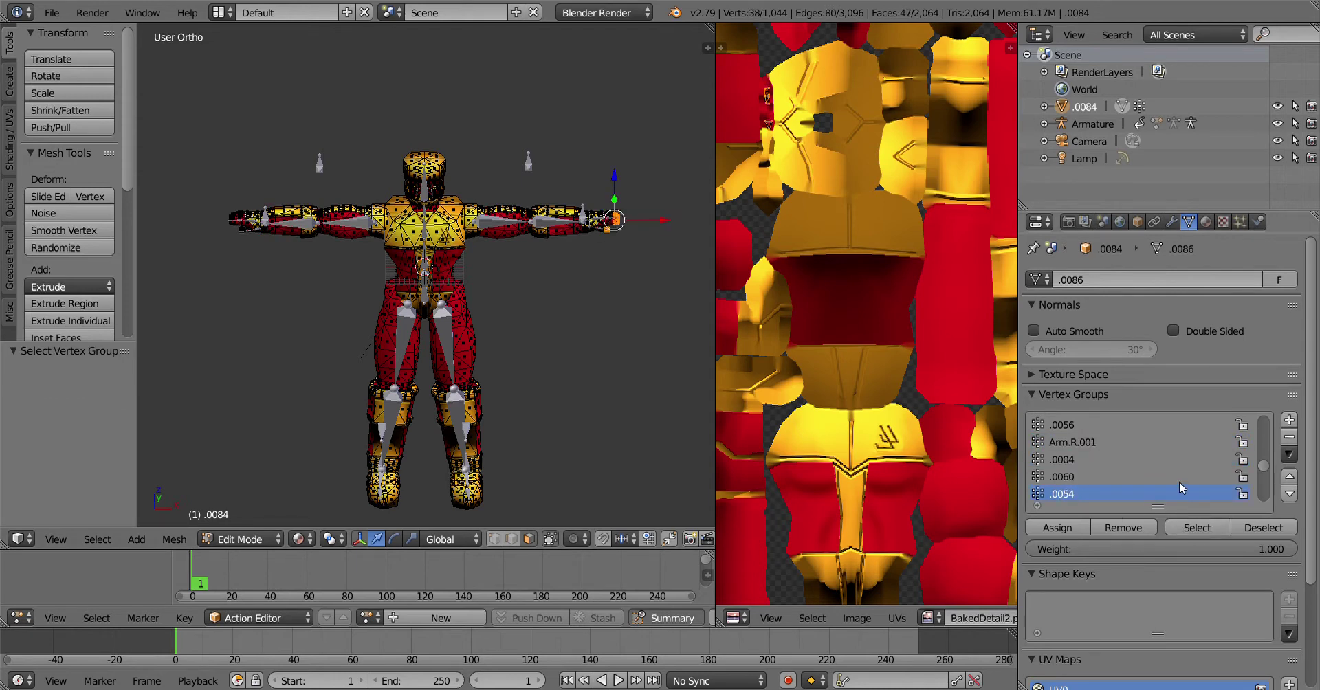
{"action": "scroll", "coordinate": [1134, 475], "scroll_direction": "down", "scroll_amount": 2}
{"action": "left_click", "coordinate": [1097, 476]}
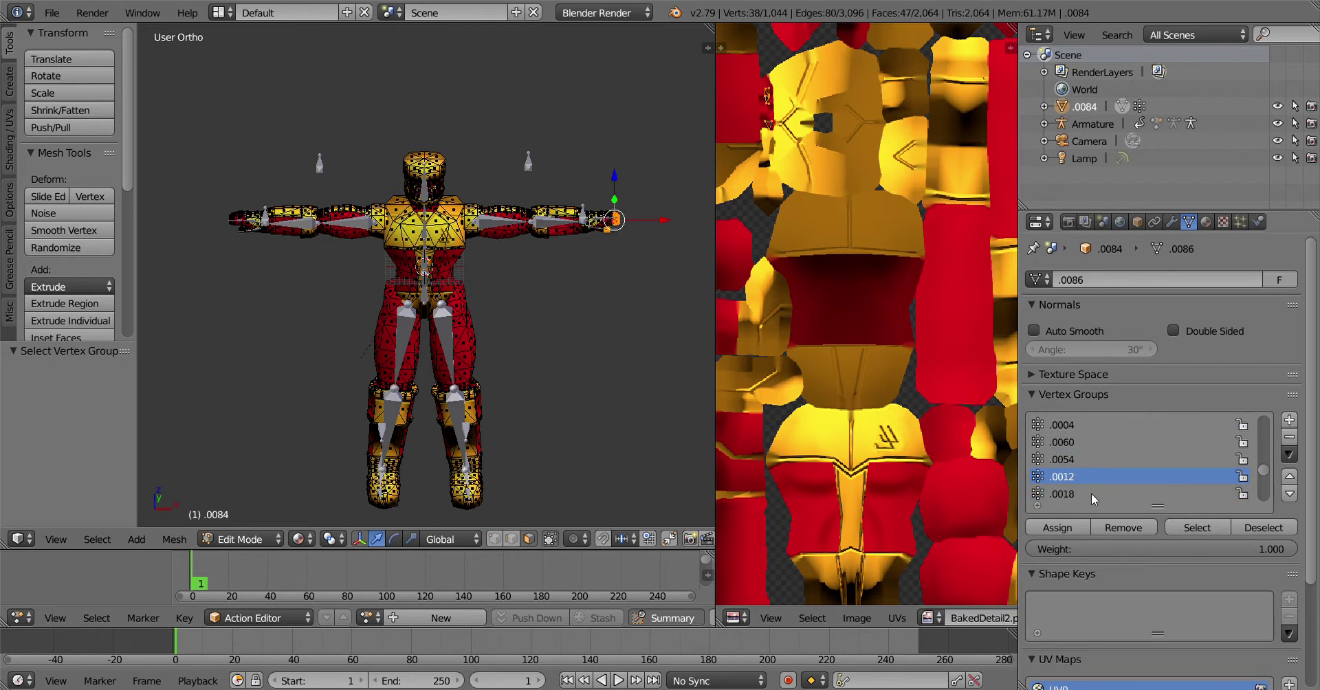
{"action": "left_click", "coordinate": [1196, 527]}
Select the vertices of group .0062 on the right upper arm, rename the group Arm.R, and clear the selection
{"action": "scroll", "coordinate": [1114, 481], "scroll_direction": "down", "scroll_amount": 2}
{"action": "left_click", "coordinate": [1088, 476]}
{"action": "left_click", "coordinate": [1183, 528]}
{"action": "double_click", "coordinate": [1086, 480]}
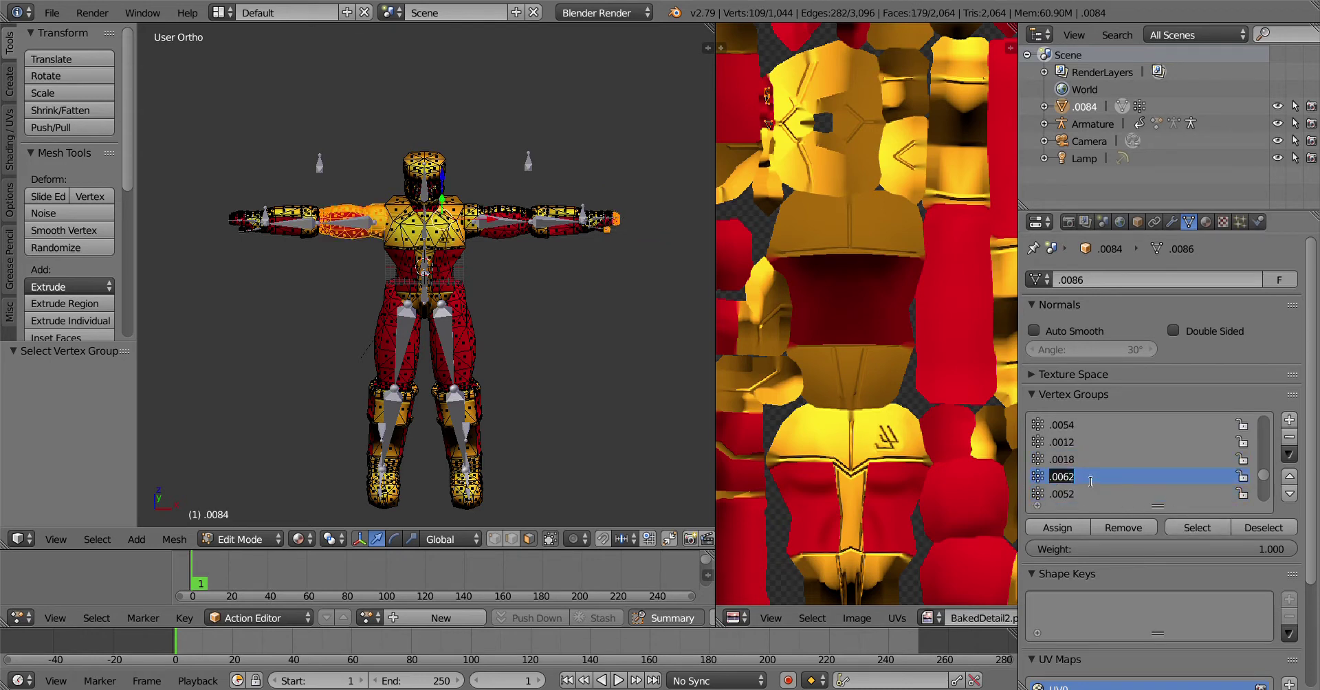
{"action": "type", "text": "A"}
{"action": "type", "text": "a"}
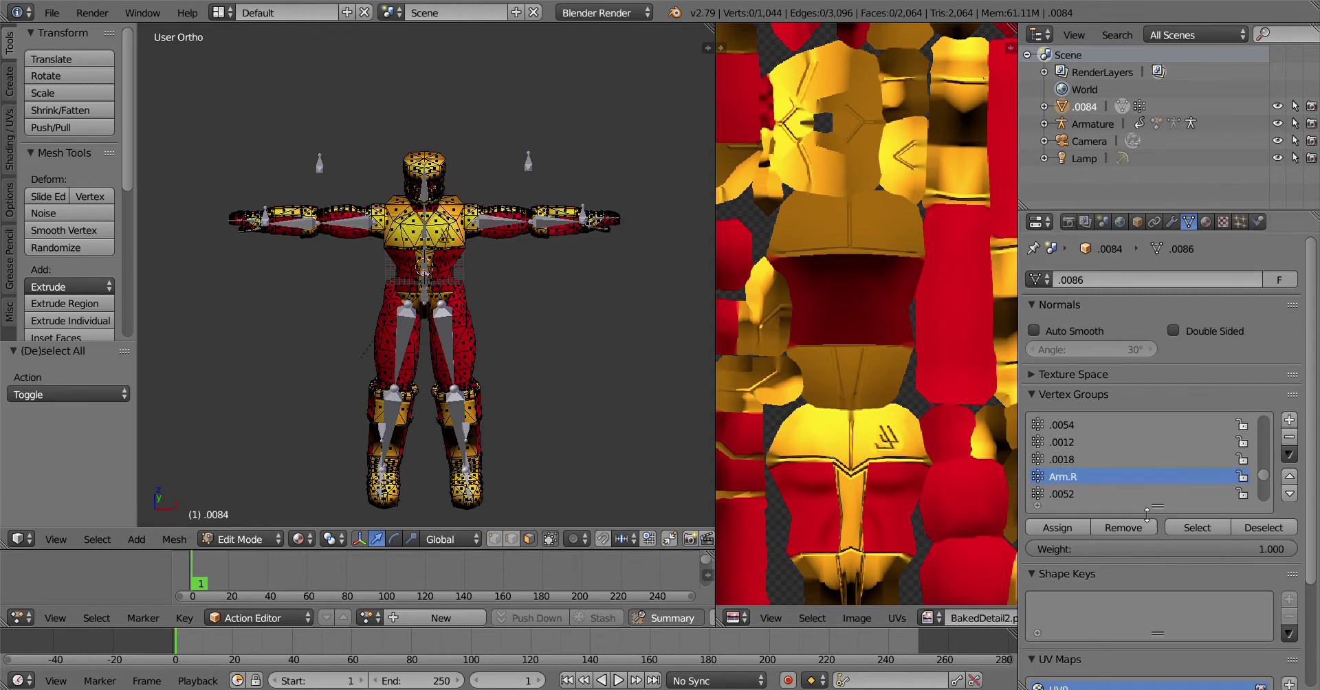
Check which mesh parts the vertex groups .0052 and .0028 cover by selecting each group's vertices separately
{"action": "left_click", "coordinate": [1084, 494]}
{"action": "left_click", "coordinate": [1194, 527]}
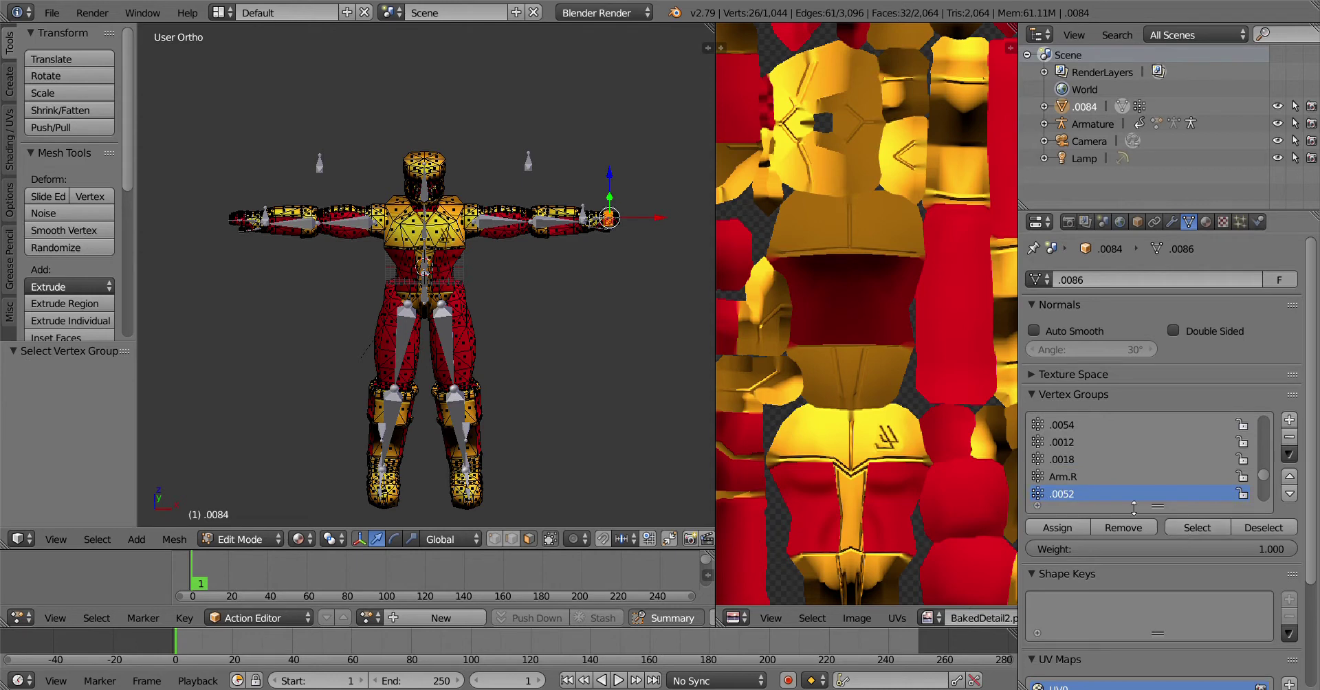
{"action": "key", "text": "a"}
{"action": "scroll", "coordinate": [1129, 483], "scroll_direction": "down", "scroll_amount": 2}
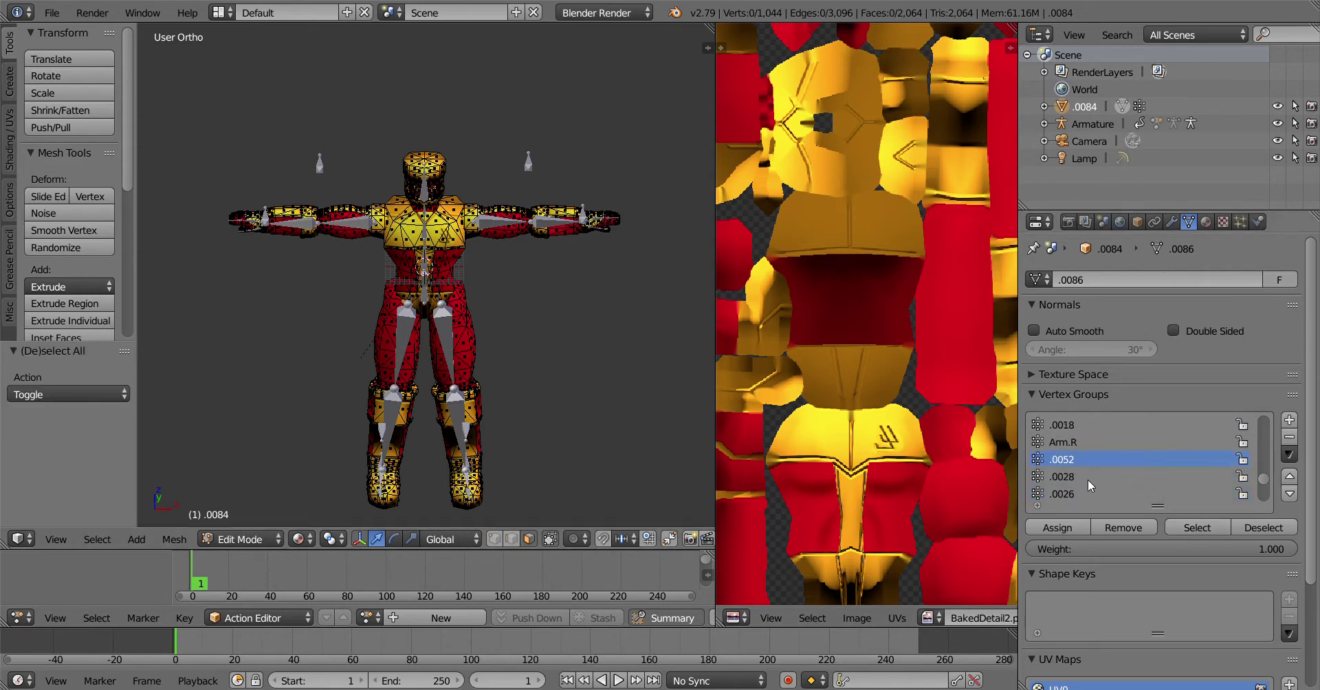
{"action": "left_click", "coordinate": [1202, 528]}
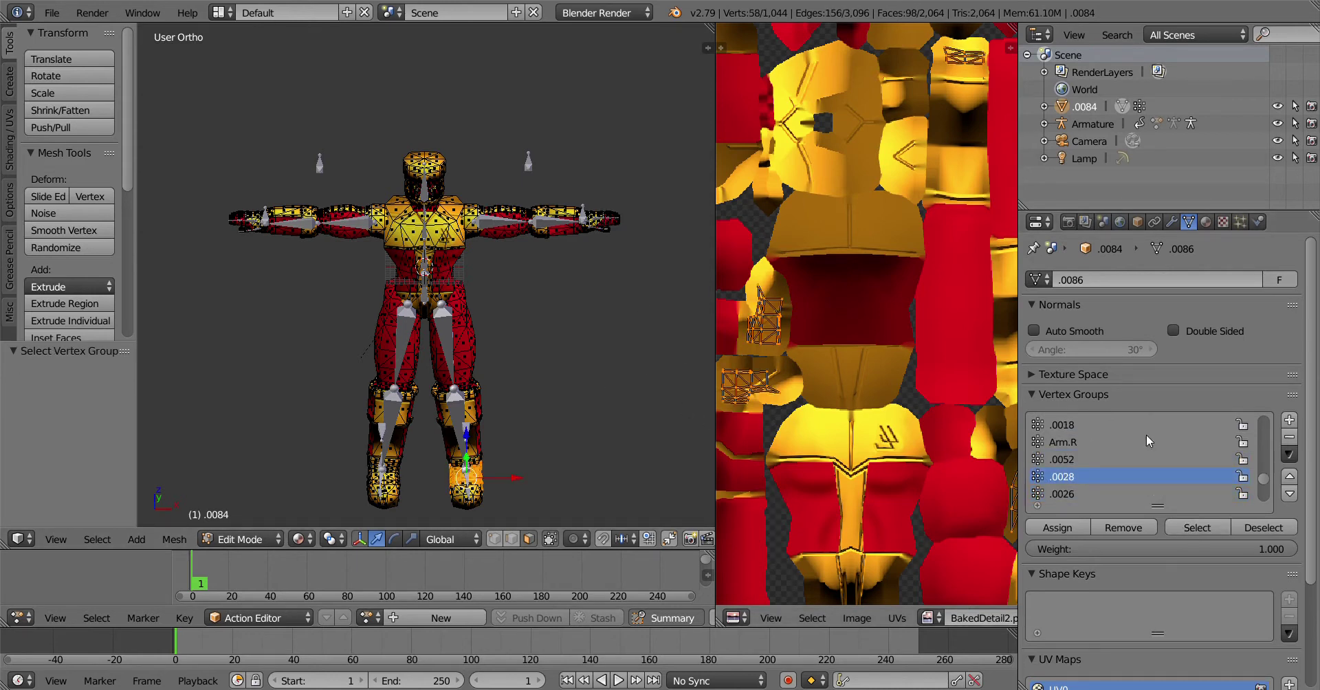
Clear the selection and check which mesh part the vertex group .0010 covers by selecting its vertices
{"action": "scroll", "coordinate": [1177, 480], "scroll_direction": "down", "scroll_amount": 2}
{"action": "scroll", "coordinate": [1162, 484], "scroll_direction": "down", "scroll_amount": 4}
{"action": "left_click", "coordinate": [1084, 493]}
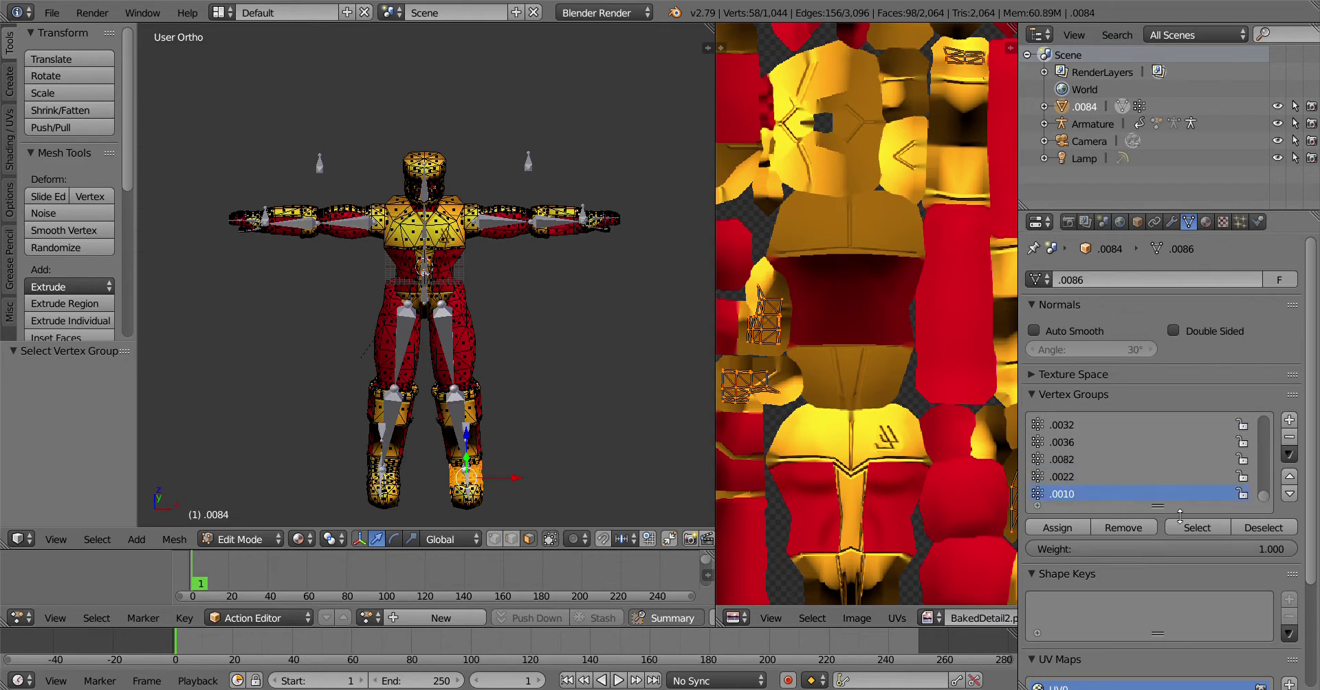
{"action": "key", "text": "a"}
{"action": "left_click", "coordinate": [1217, 527]}
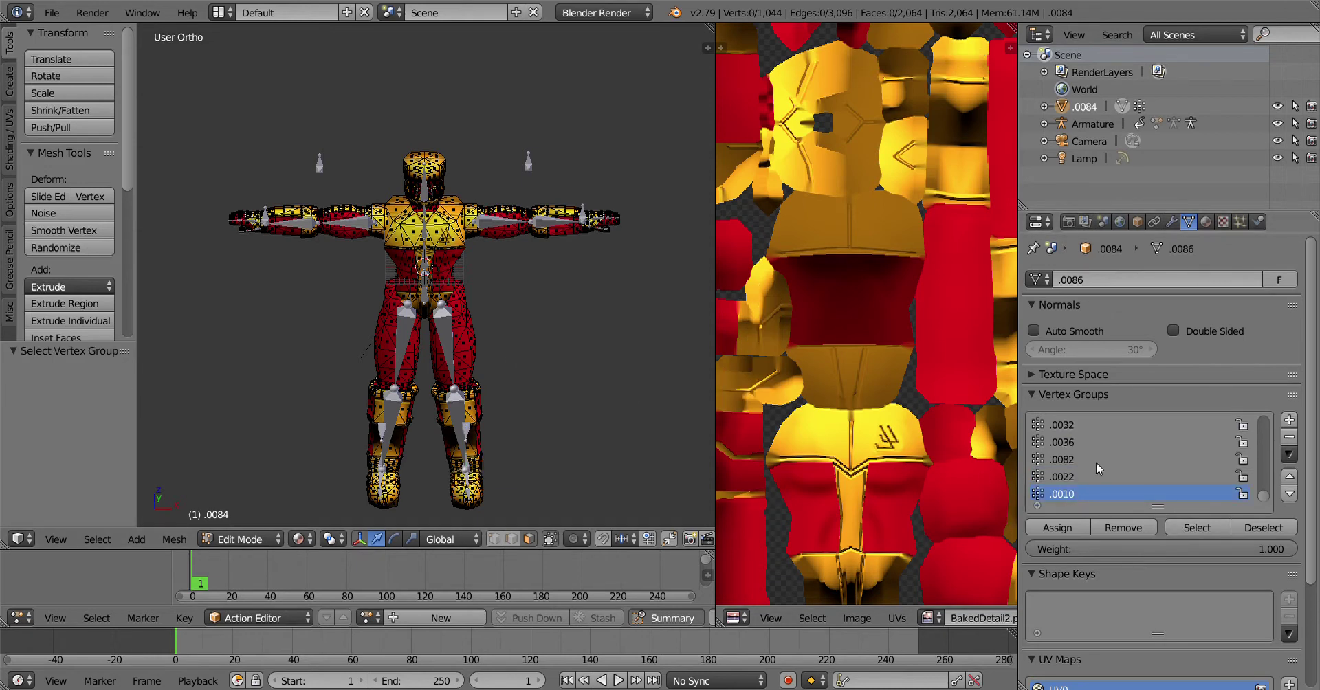
Select the vertices of group .0082 on the head, rename the group Head, and clear the selection
{"action": "left_click", "coordinate": [1201, 528]}
{"action": "double_click", "coordinate": [1063, 460]}
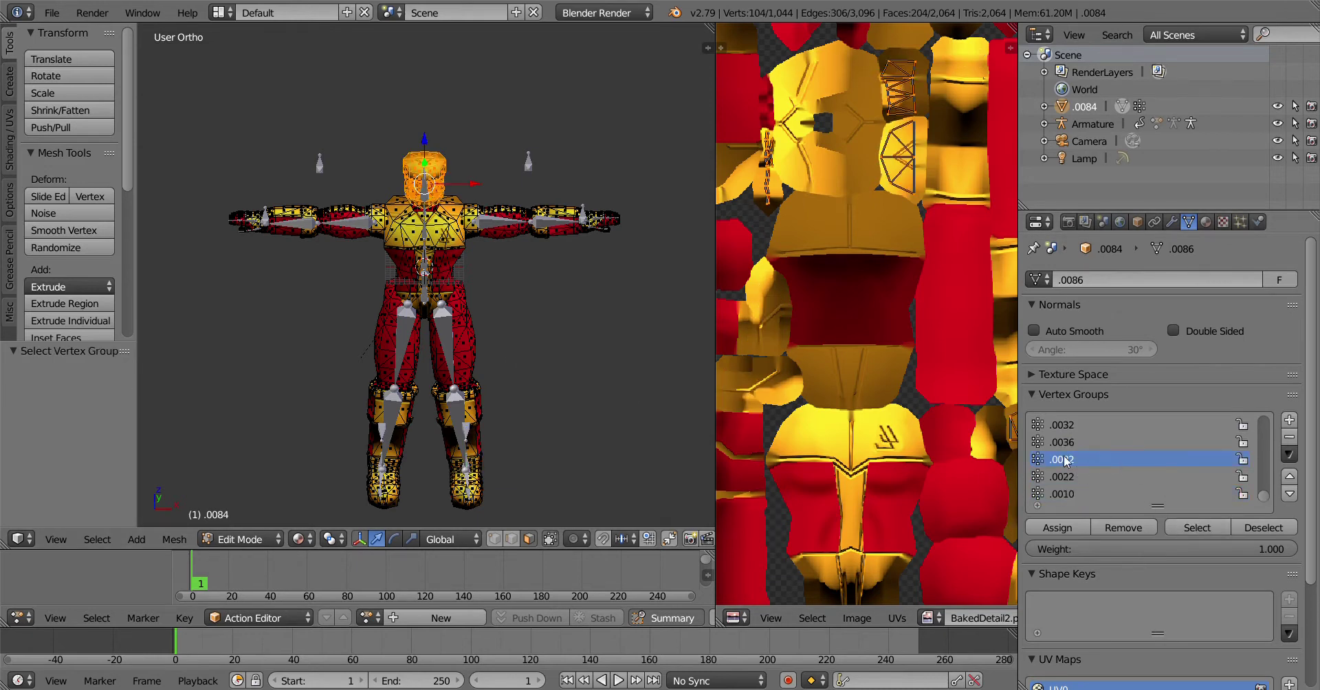
{"action": "type", "text": "H"}
{"action": "key", "text": "Return"}
{"action": "key", "text": "a"}
Check which mesh part the vertex group .0058 covers by selecting its vertices
{"action": "middle_click_drag", "start_coordinate": [564, 182], "coordinate": [490, 206]}
{"action": "scroll", "coordinate": [1128, 472], "scroll_direction": "up", "scroll_amount": 1}
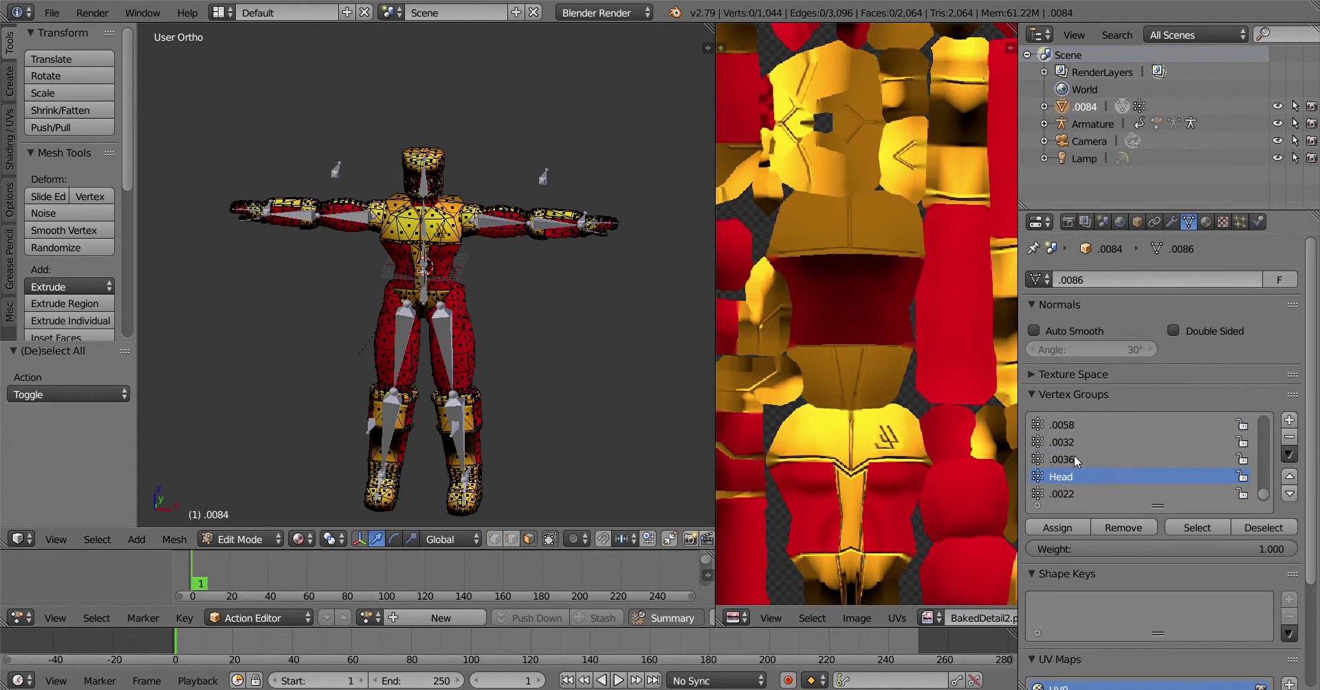
{"action": "left_click", "coordinate": [1182, 526]}
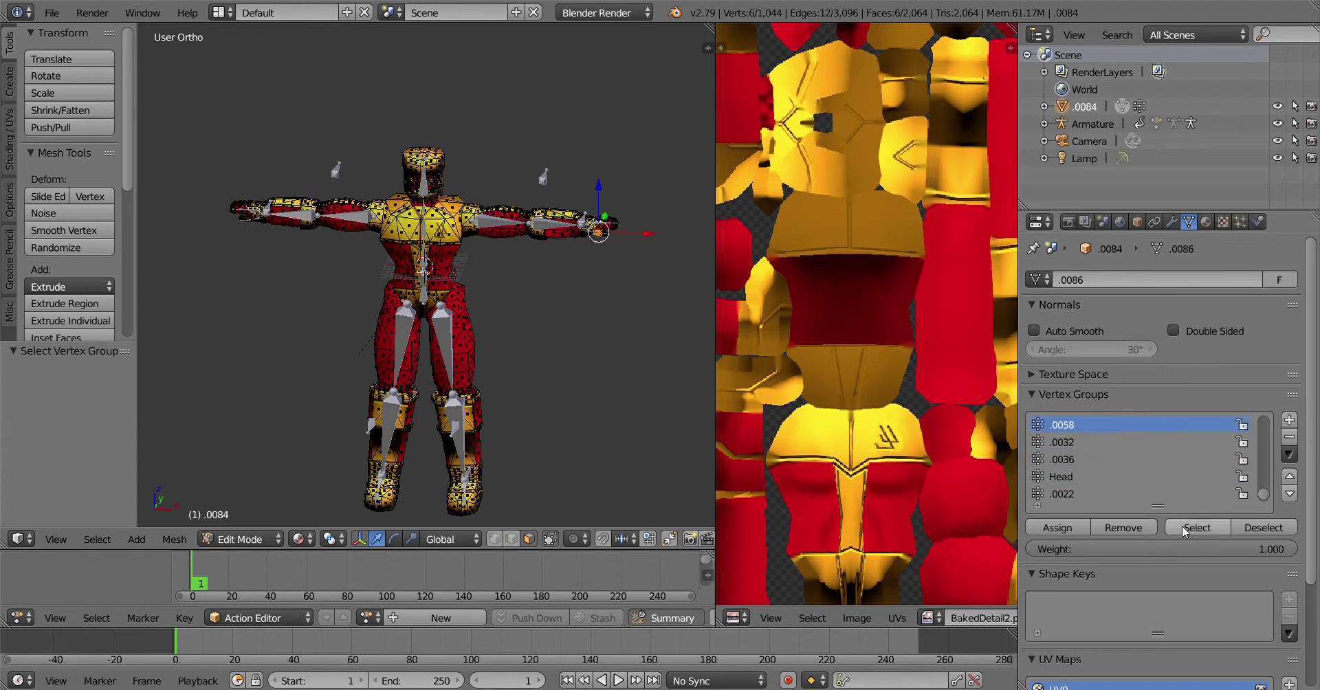
Select the vertices of group .0032 on the right thigh and rename the group Leg.R
{"action": "left_click", "coordinate": [1070, 441]}
{"action": "left_click", "coordinate": [1183, 528]}
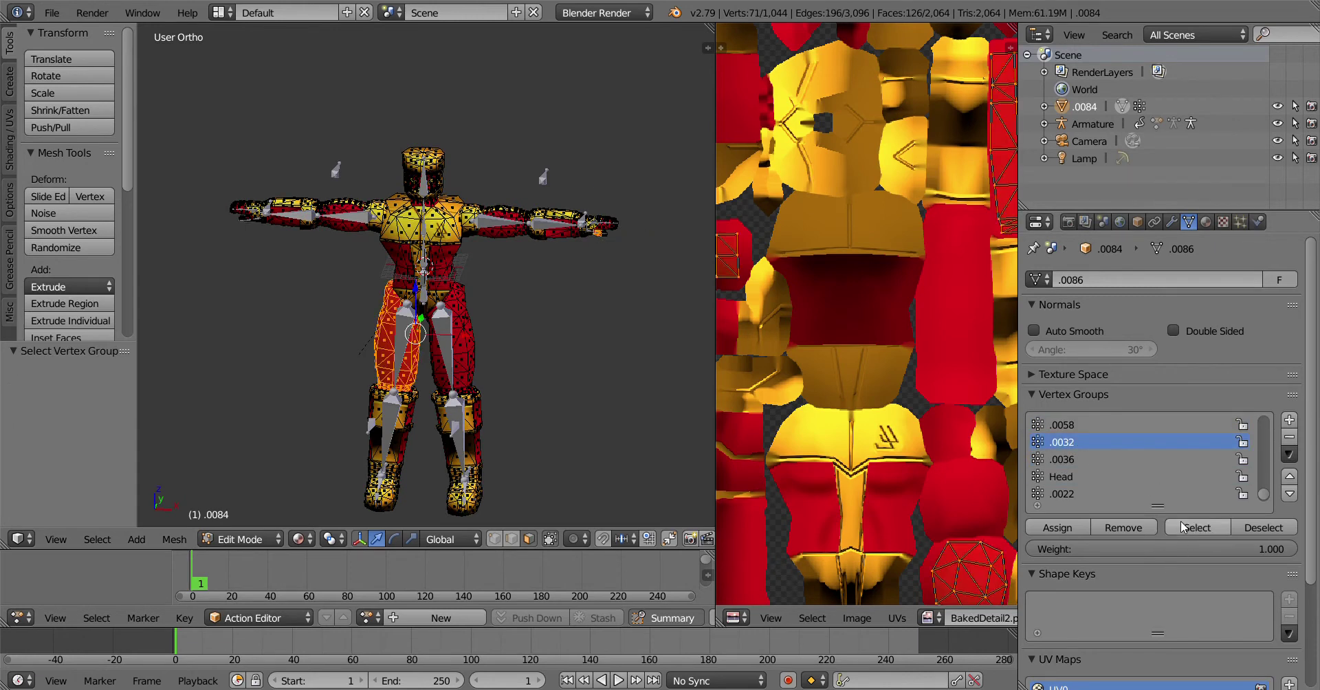
{"action": "double_click", "coordinate": [1063, 443]}
{"action": "type", "text": "Le"}
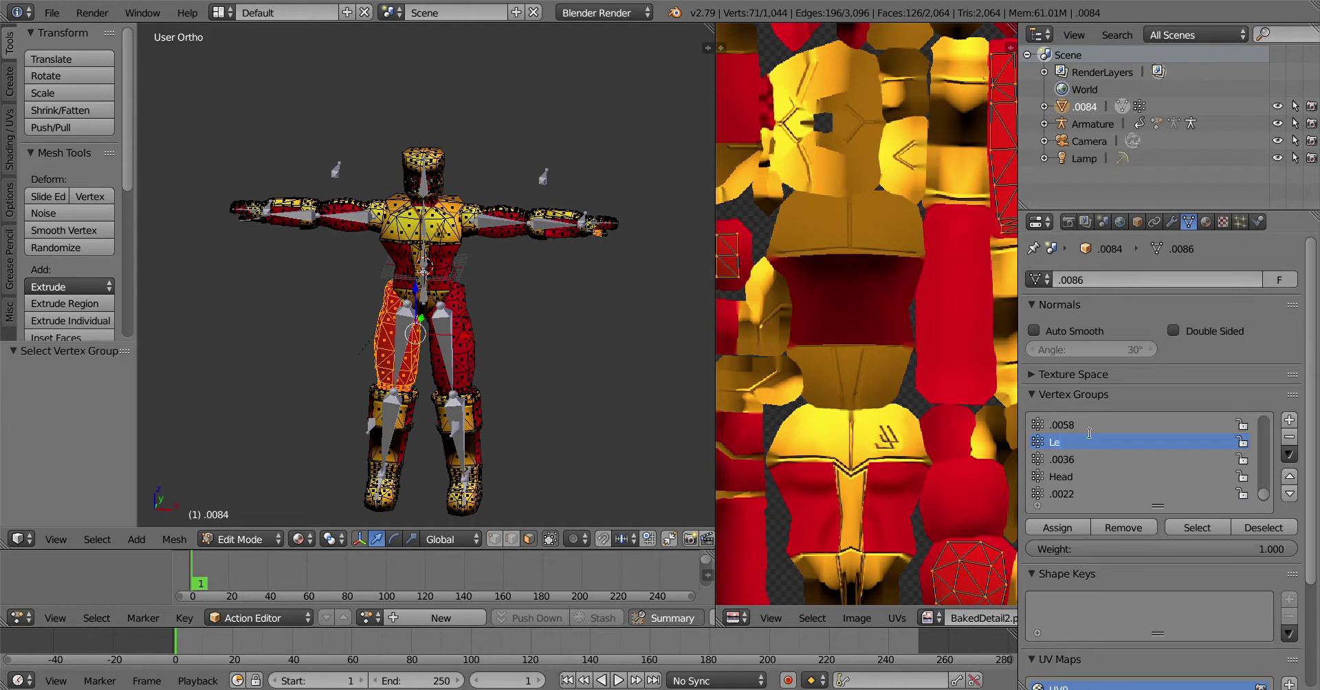
{"action": "type", "text": "g.R"}
{"action": "key", "text": "Return"}
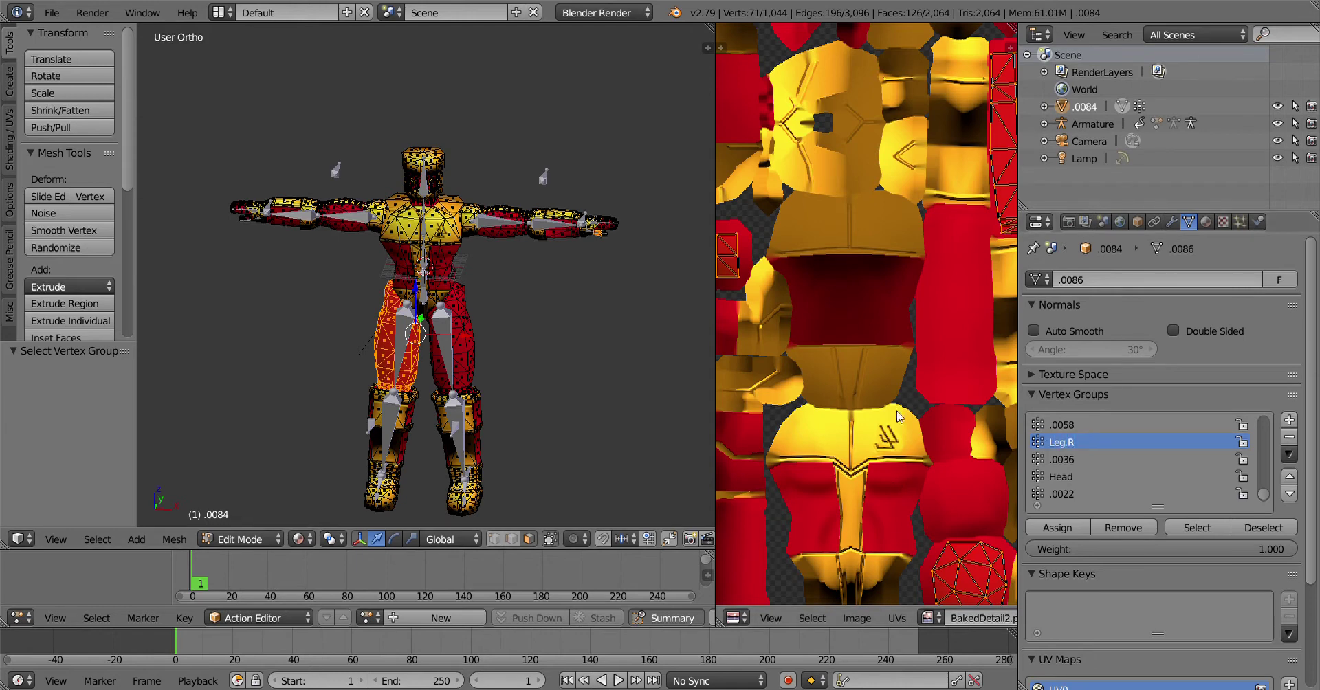
Select the vertices of group .0036 on the right foot and rename the group Foot.R
{"action": "left_click", "coordinate": [1070, 464]}
{"action": "left_click", "coordinate": [1177, 531]}
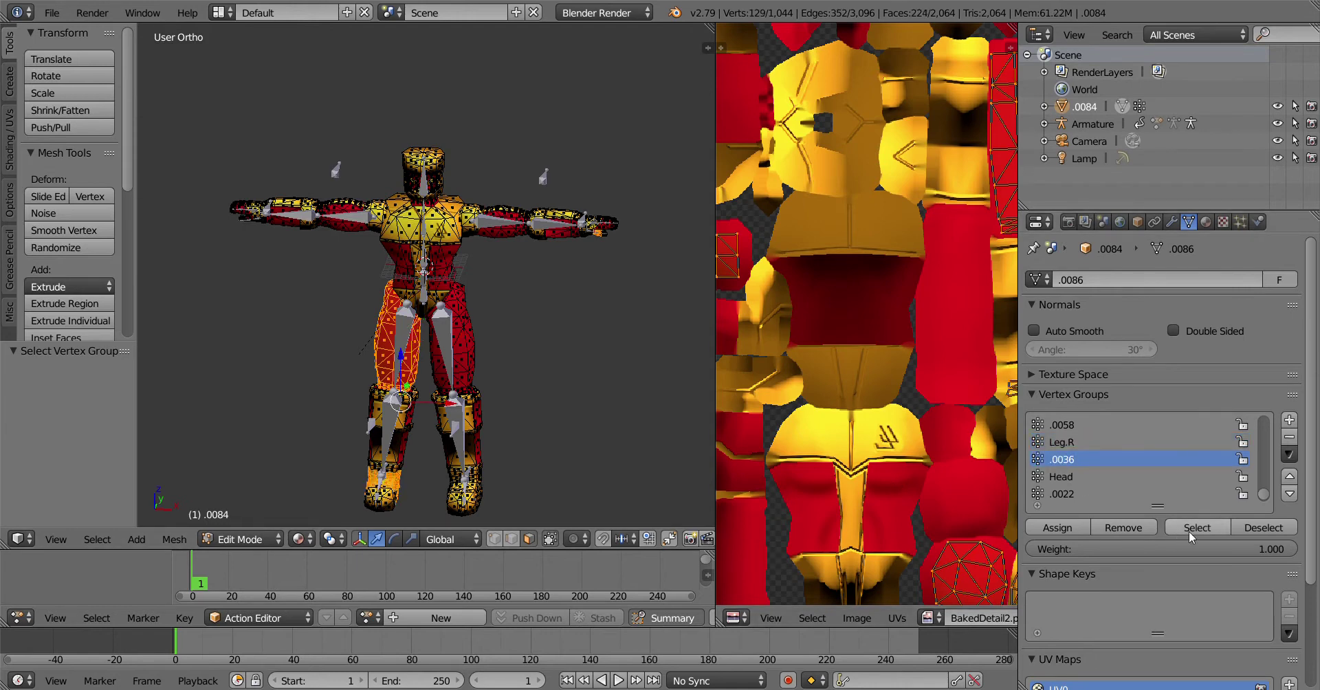
{"action": "double_click", "coordinate": [1073, 459]}
{"action": "type", "text": "Foo"}
{"action": "key", "text": "Return"}
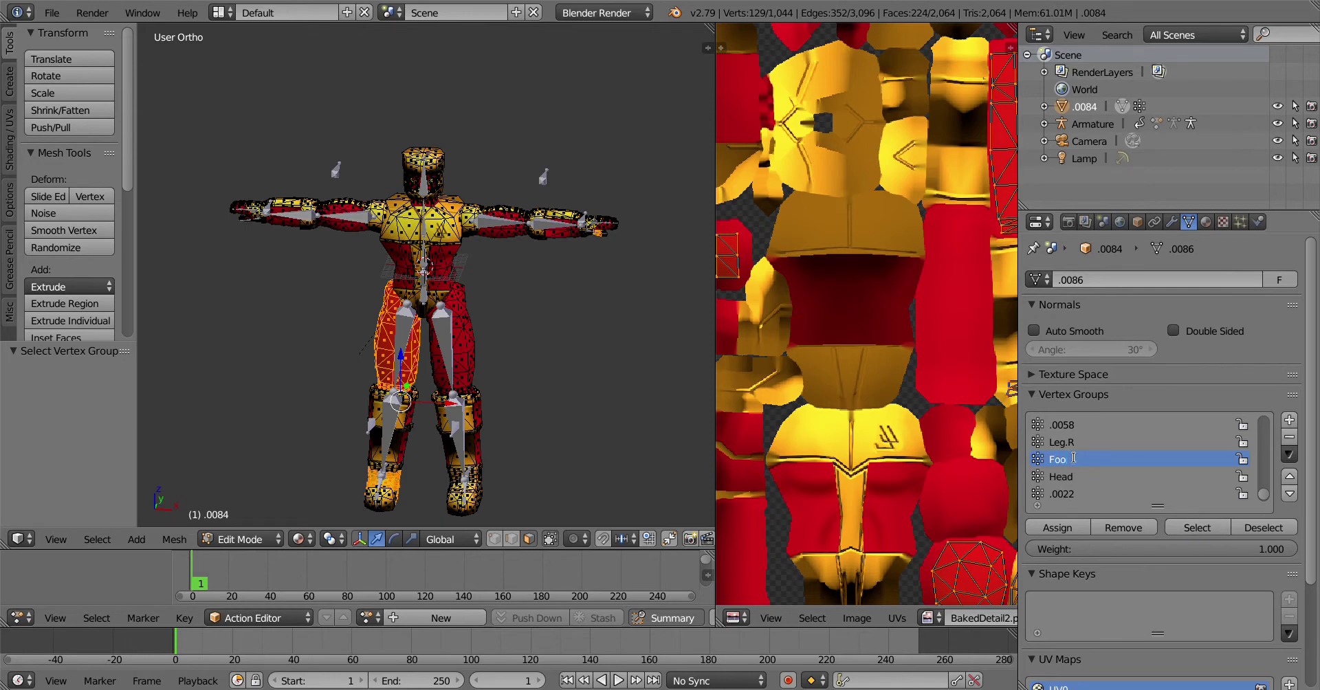
Select the vertices of group .0022 around the pelvis, rename the group Hips, and clear the selection
{"action": "left_click", "coordinate": [1064, 497]}
{"action": "left_click", "coordinate": [1205, 531]}
{"action": "double_click", "coordinate": [1068, 493]}
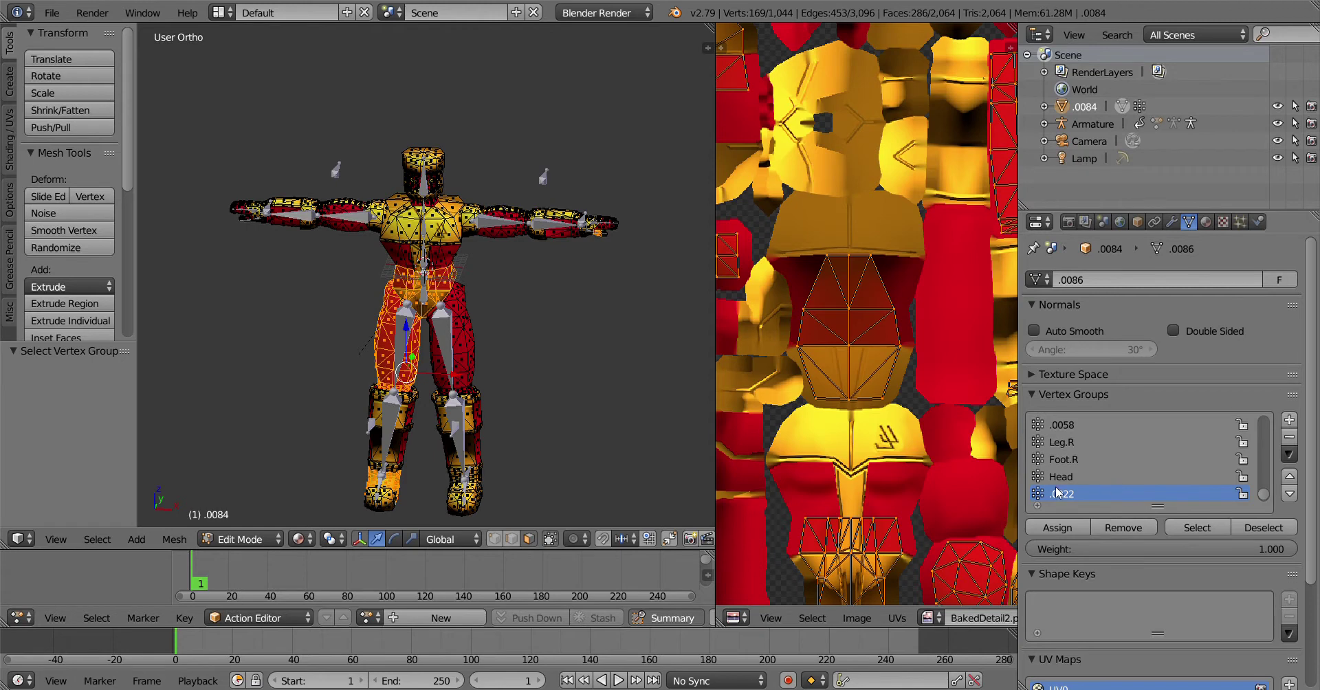
{"action": "type", "text": "Hi"}
{"action": "key", "text": "Return"}
{"action": "type", "text": "ps"}
{"action": "key", "text": "Return"}
{"action": "key", "text": "a"}
{"action": "scroll", "coordinate": [1115, 455], "scroll_direction": "down", "scroll_amount": 1}
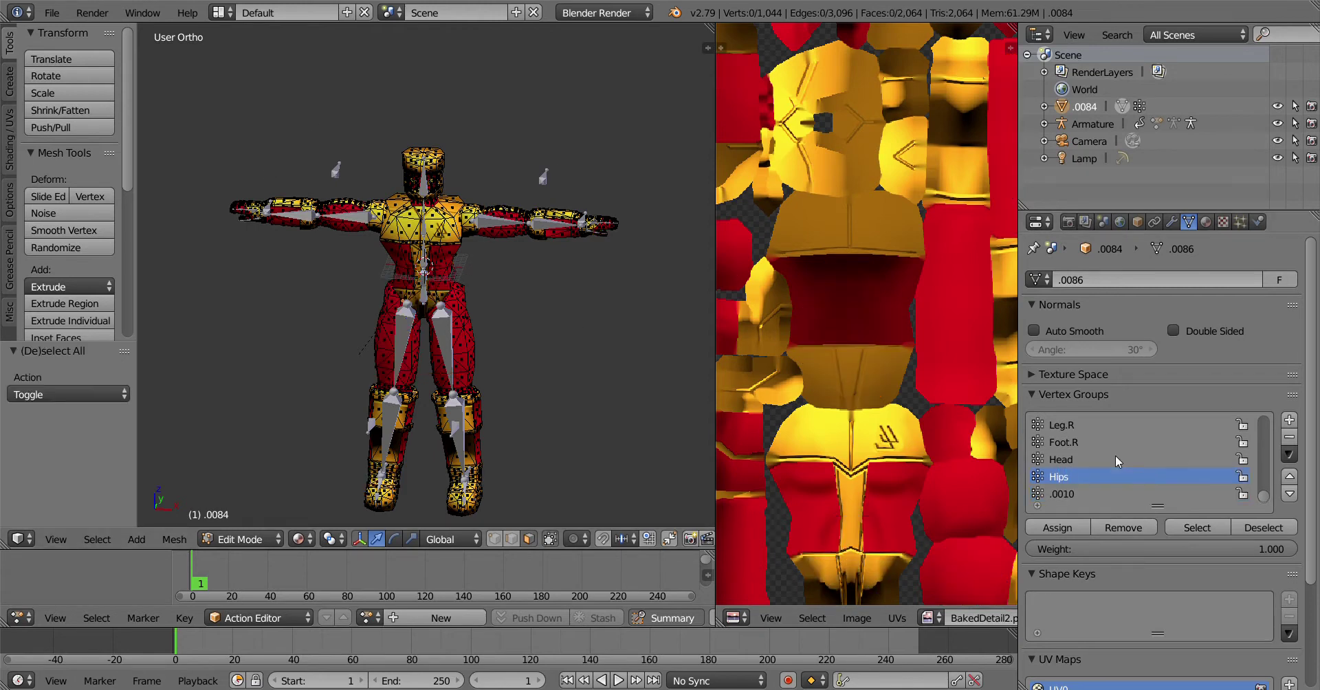
Select the vertices of the .0010 and .0058 vertex groups to identify which body parts they cover
{"action": "left_click", "coordinate": [1193, 528]}
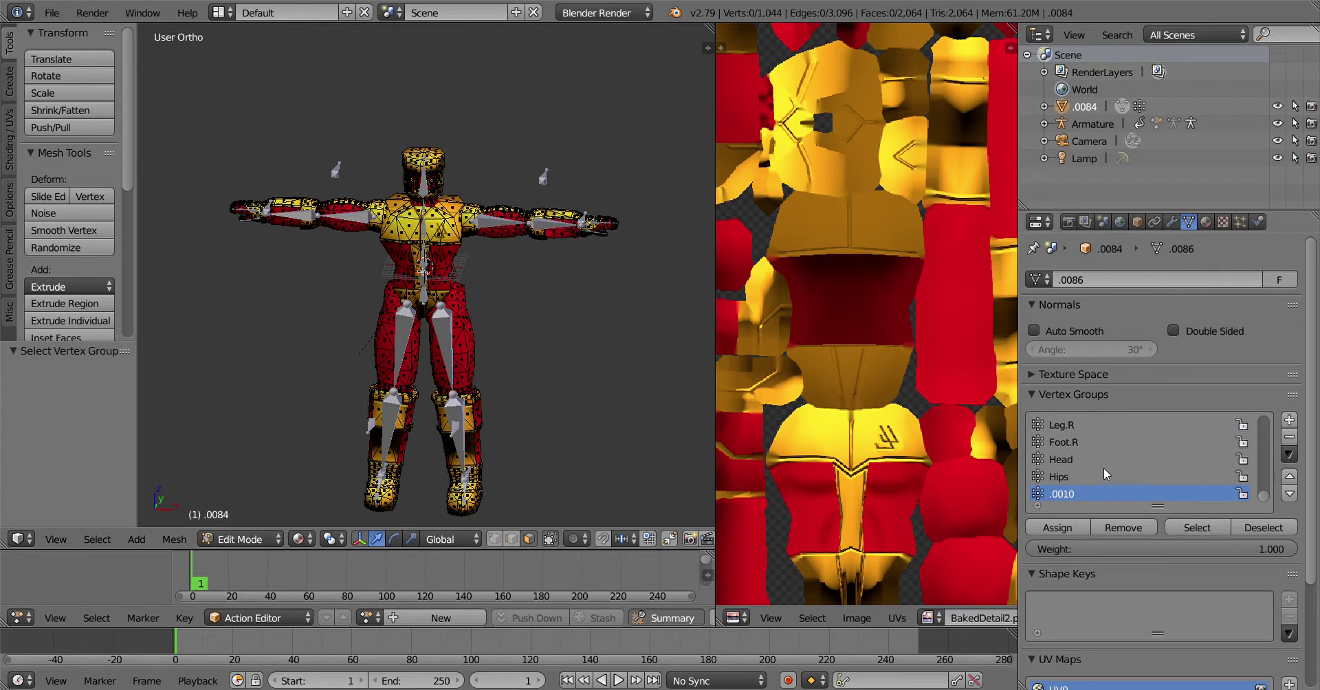
{"action": "scroll", "coordinate": [1104, 468], "scroll_direction": "up", "scroll_amount": 2}
{"action": "left_click", "coordinate": [1085, 444]}
{"action": "left_click", "coordinate": [1192, 528]}
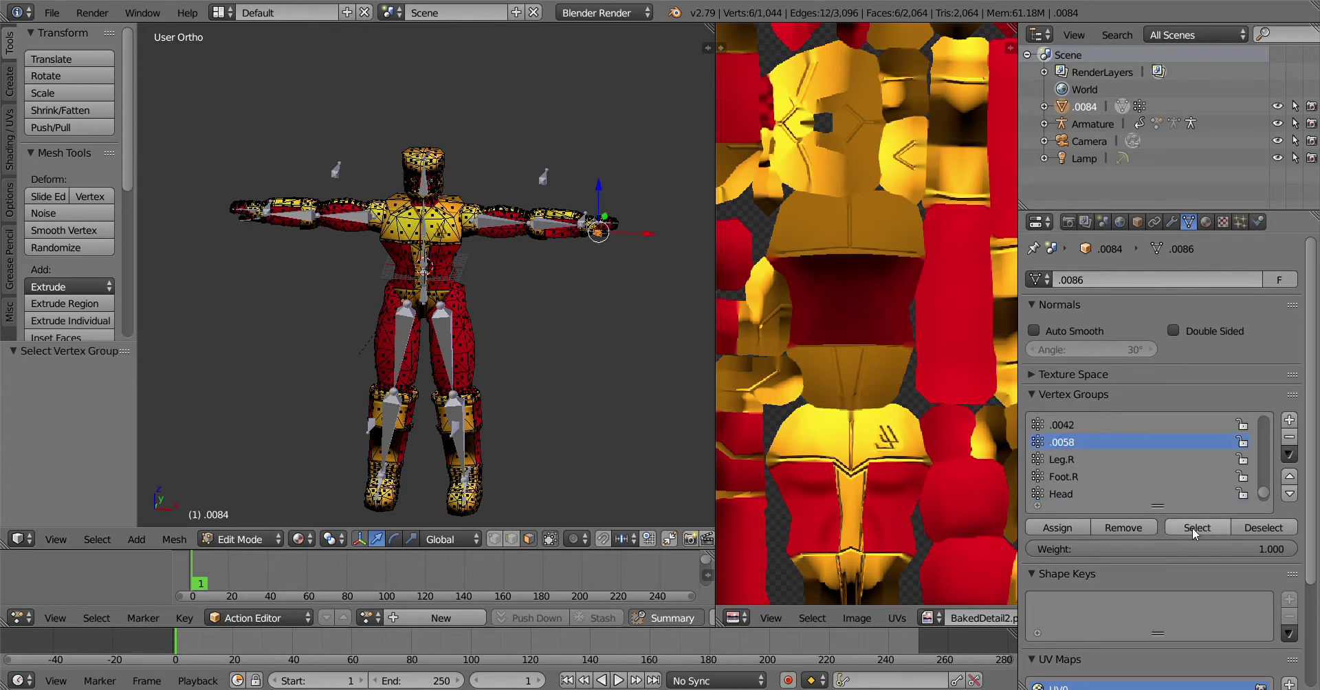
Select the vertices of vertex group .0042 on the chest and rename the group Torso
{"action": "left_click", "coordinate": [1197, 529]}
{"action": "scroll", "coordinate": [1179, 493], "scroll_direction": "up", "scroll_amount": 2}
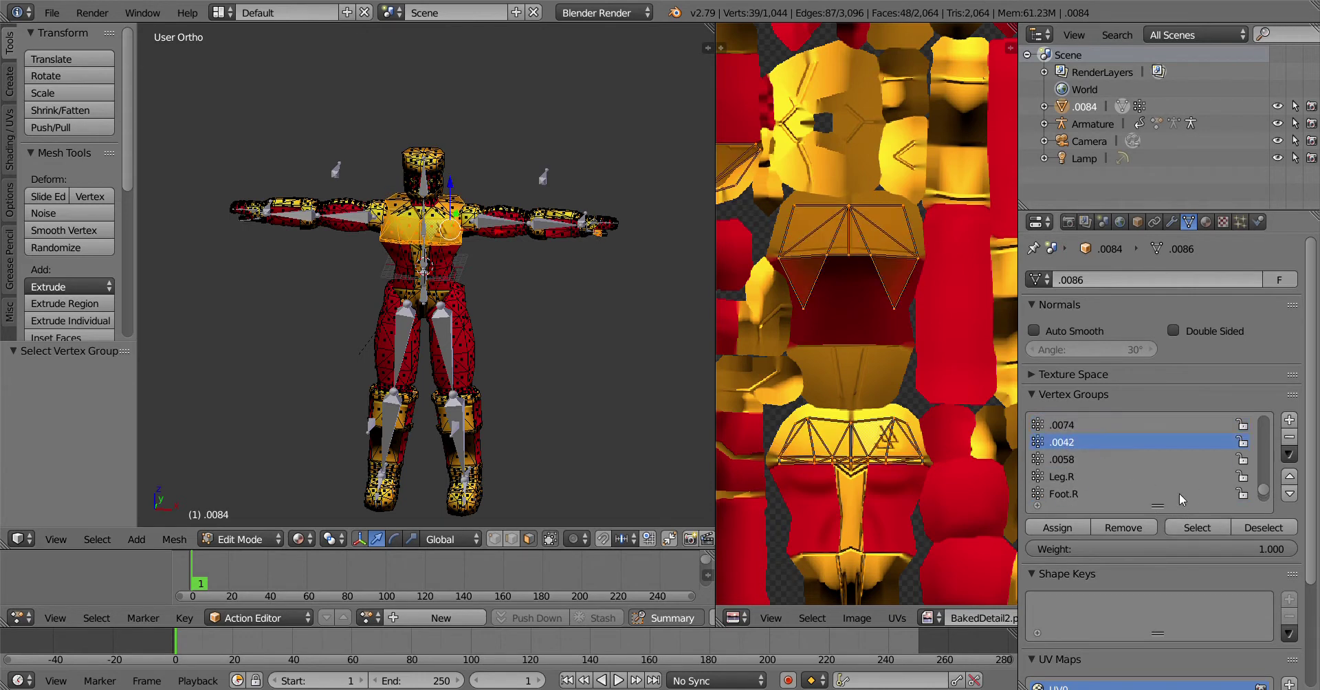
{"action": "double_click", "coordinate": [1073, 461]}
{"action": "type", "text": "T"}
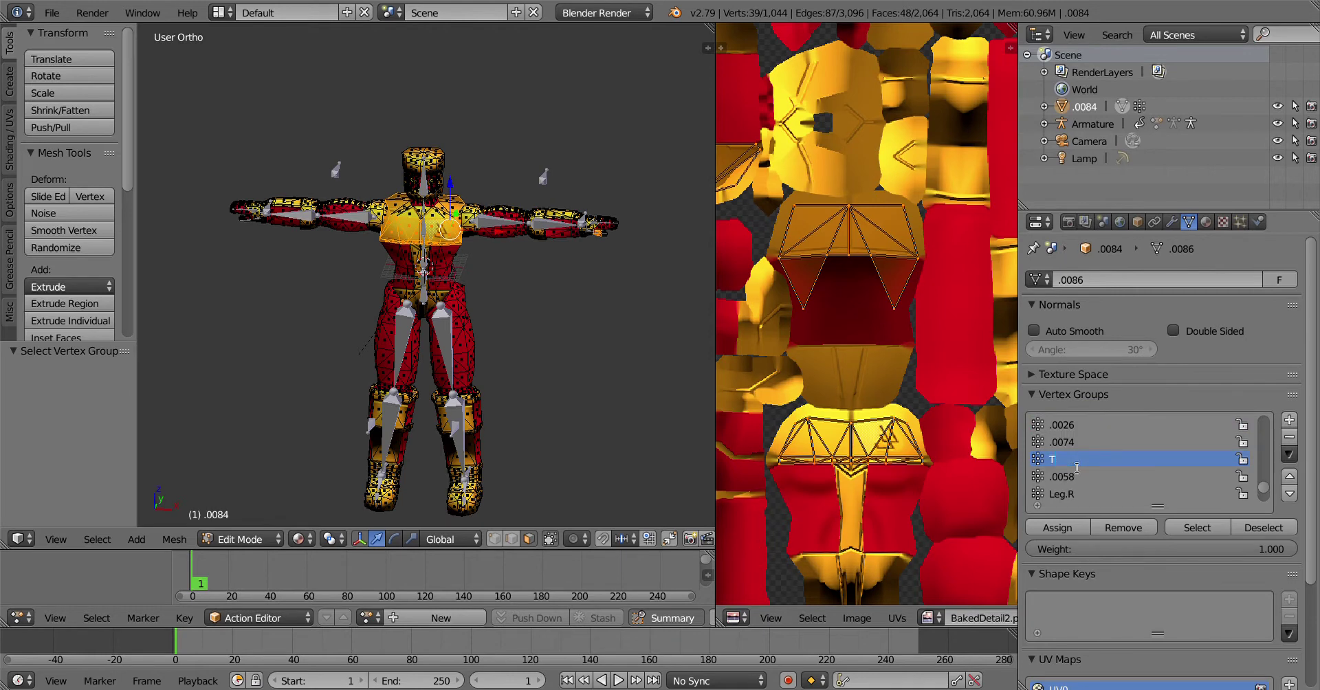
{"action": "type", "text": "orso"}
{"action": "key", "text": "Return"}
{"action": "scroll", "coordinate": [1075, 467], "scroll_direction": "up", "scroll_amount": 1}
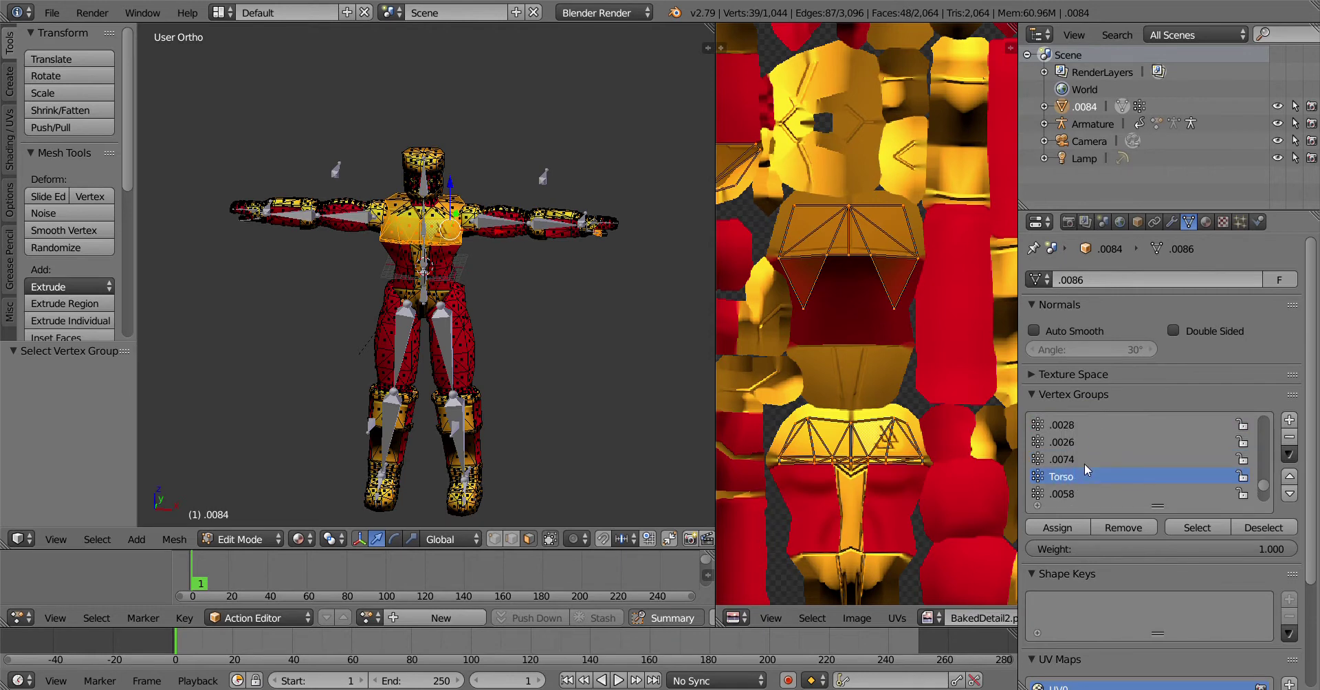
Deselect all vertices, return to Object Mode and parent the mesh to the armature with Armature Deform With Empty Groups
{"action": "mouse_move", "coordinate": [510, 315]}
{"action": "middle_mouse_down"}
{"action": "mouse_move", "coordinate": [377, 300]}
{"action": "mouse_move", "coordinate": [506, 298]}
{"action": "mouse_move", "coordinate": [504, 328]}
{"action": "middle_mouse_up"}
{"action": "key", "text": "a"}
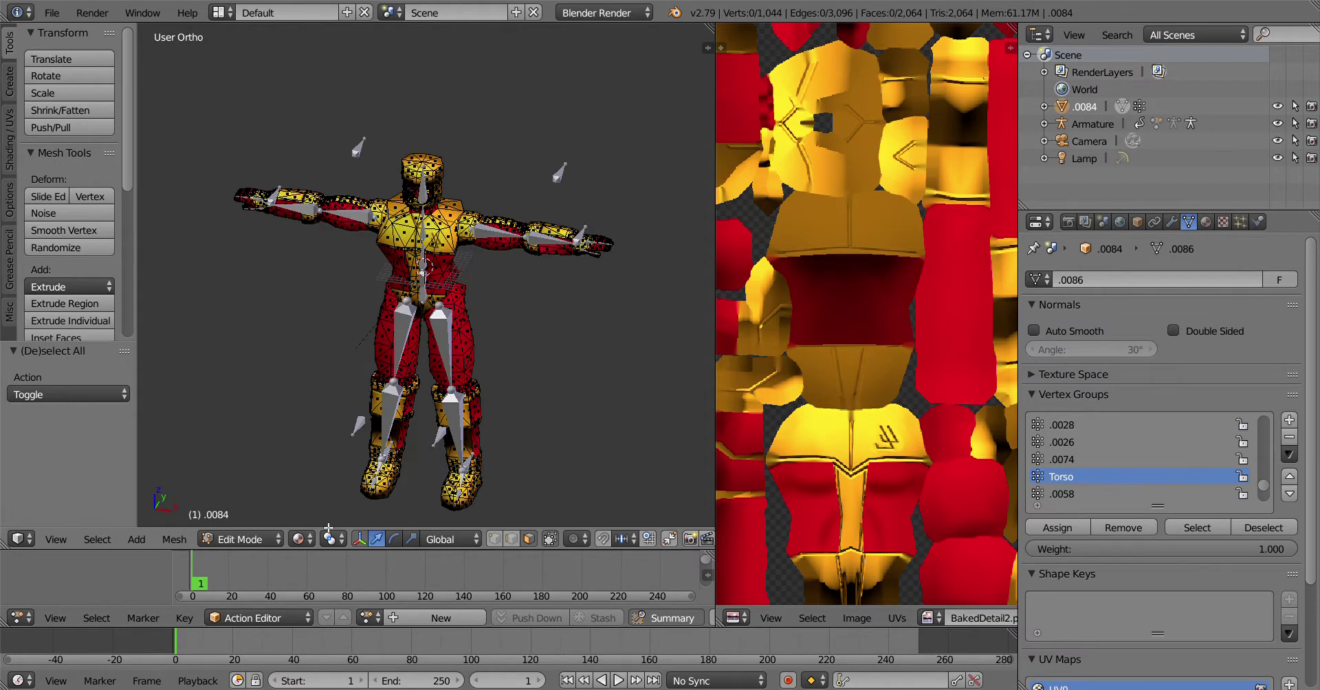
{"action": "left_click", "coordinate": [255, 533]}
{"action": "left_click", "coordinate": [261, 526]}
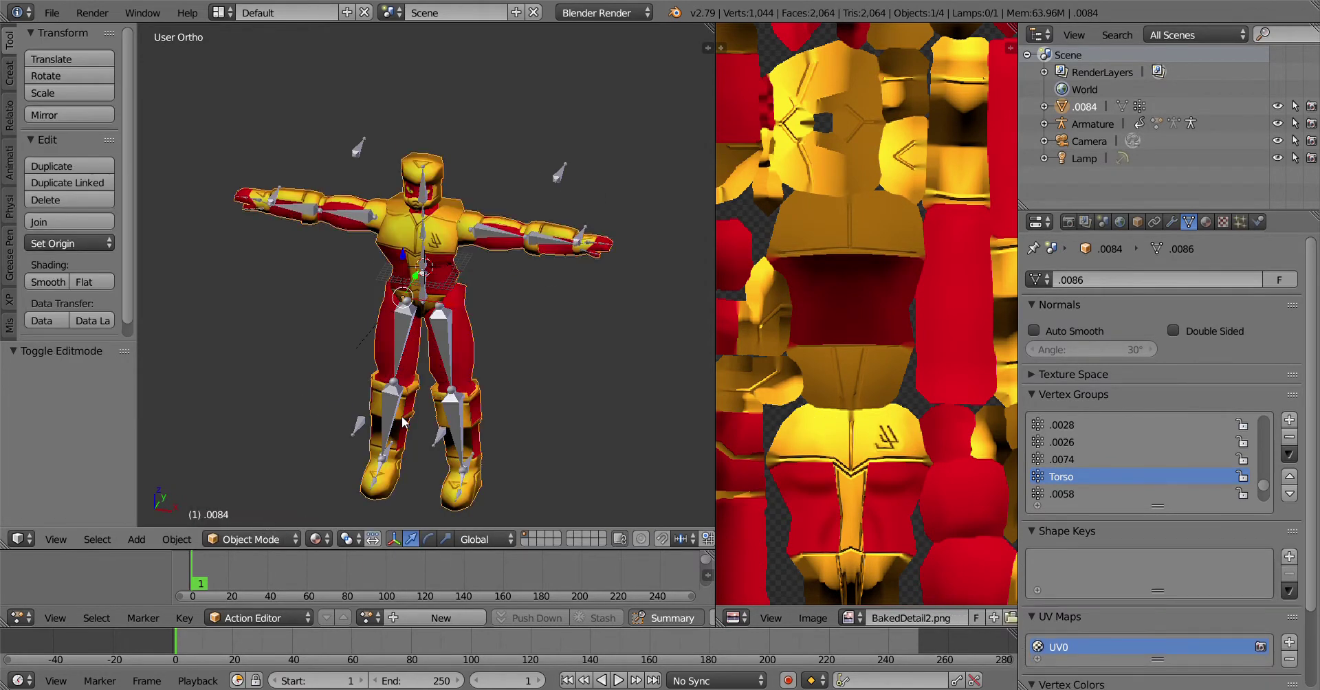
{"action": "right_click", "coordinate": [557, 177], "text": "shift"}
{"action": "key", "text": "ctrl+p"}
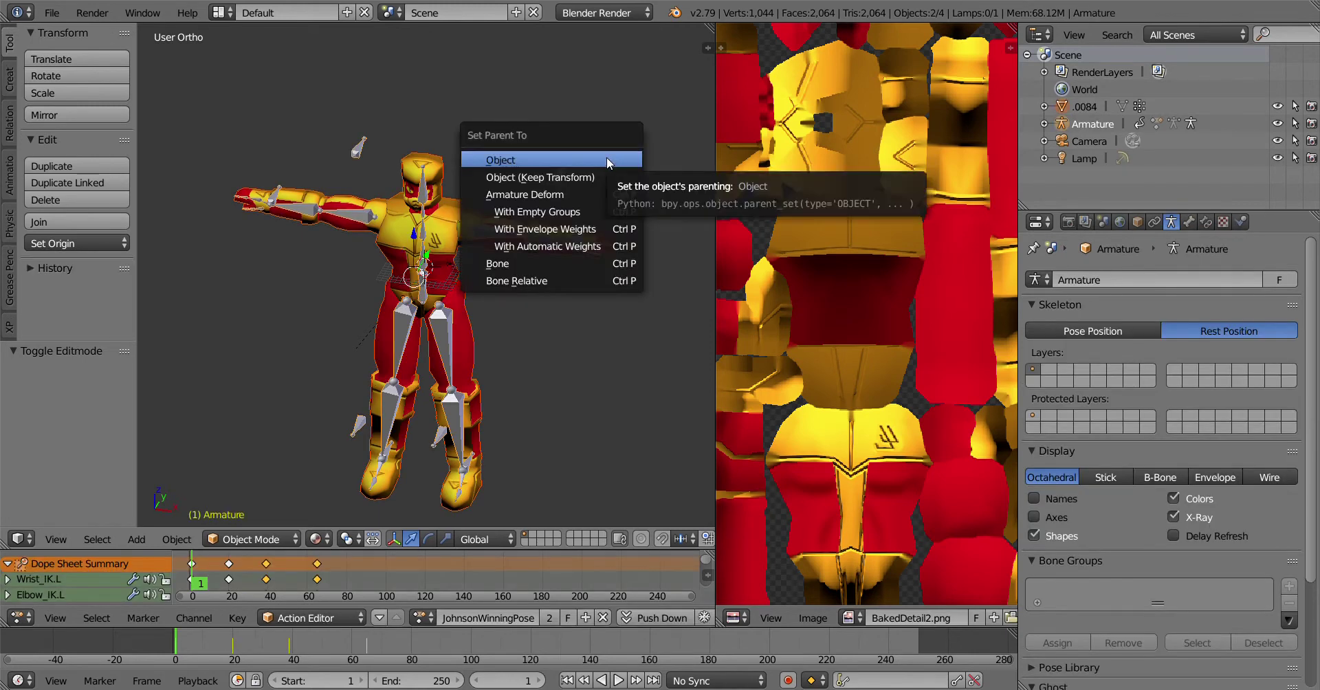
{"action": "left_click", "coordinate": [564, 209]}
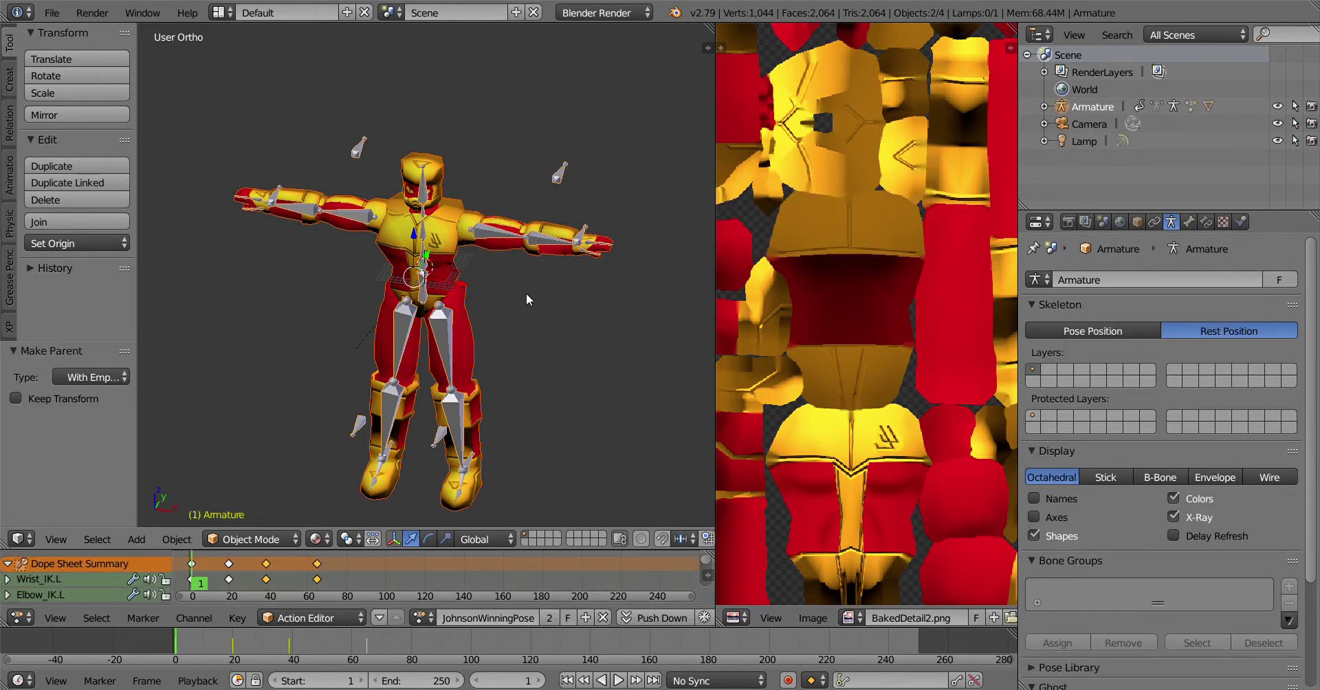
Put the armature in Pose Mode and Pose Position, then test-rotate the Head and Torso bones
{"action": "left_click", "coordinate": [262, 540]}
{"action": "left_click", "coordinate": [255, 481]}
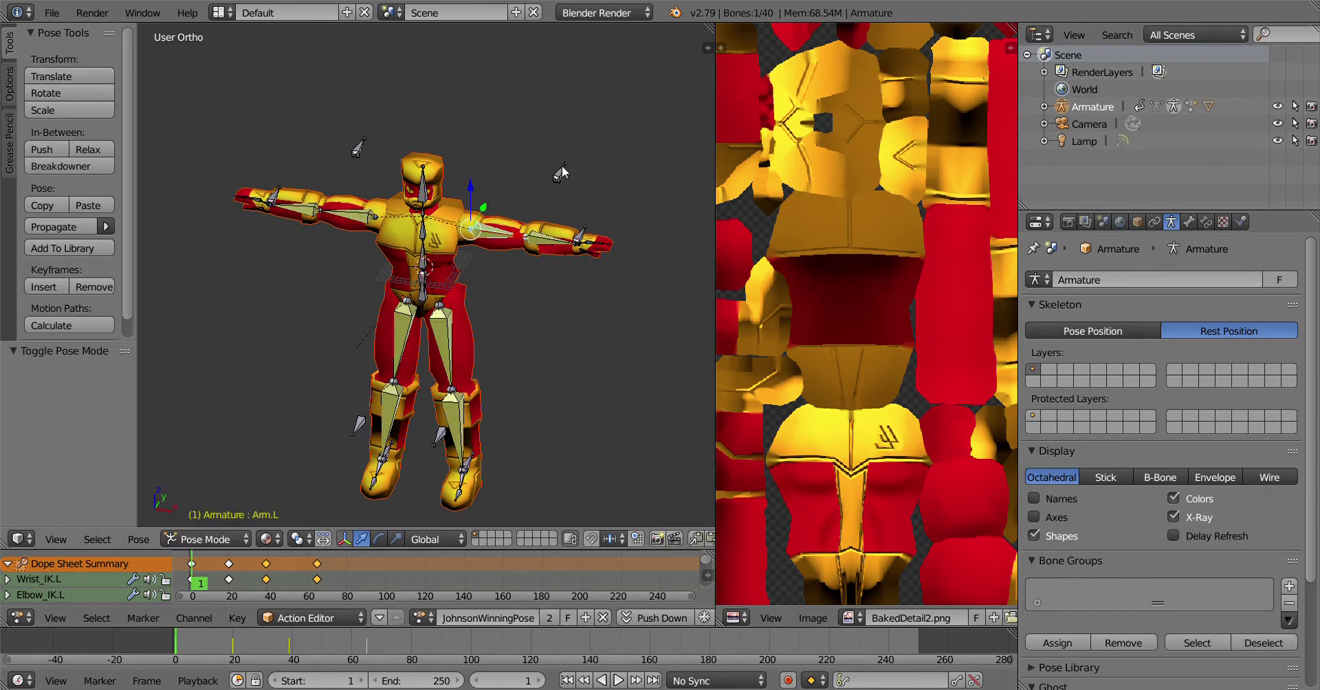
{"action": "left_click", "coordinate": [1120, 329]}
{"action": "middle_click_drag", "start_coordinate": [491, 289], "coordinate": [413, 179]}
{"action": "right_click", "coordinate": [381, 150]}
{"action": "key", "text": "r"}
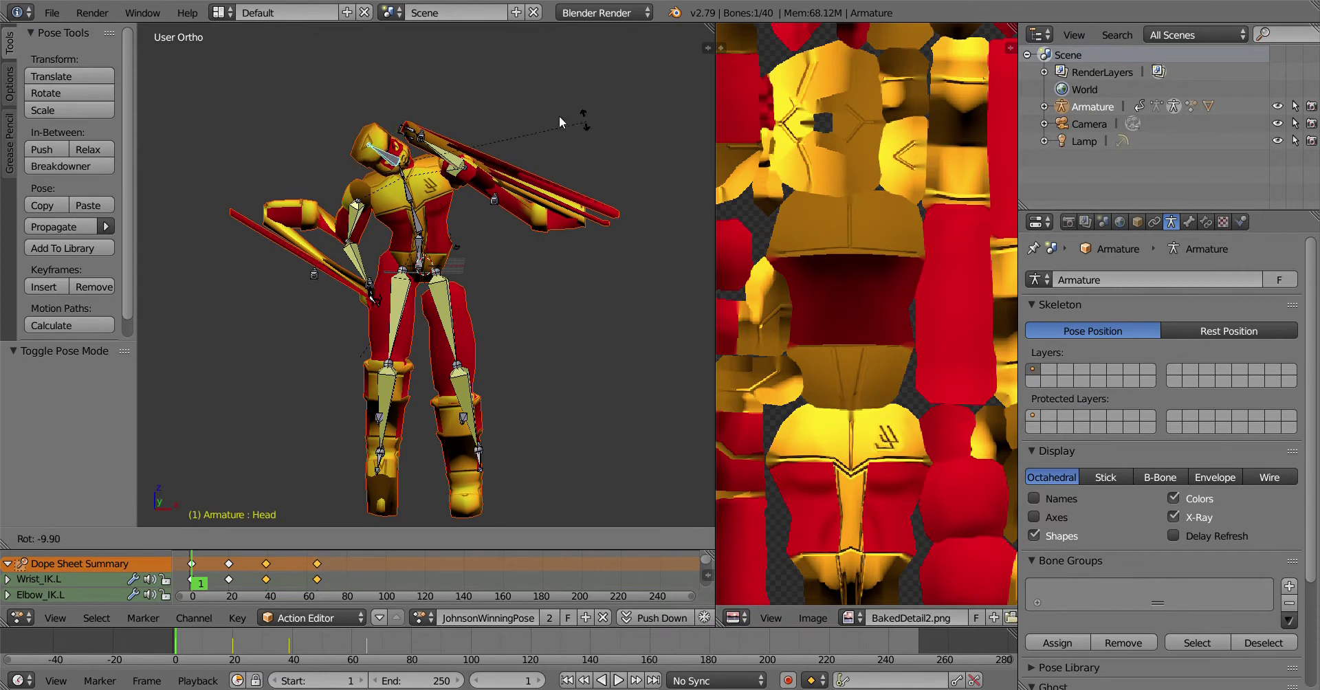
{"action": "key", "text": "Escape"}
{"action": "right_click", "coordinate": [412, 202]}
{"action": "key", "text": "r"}
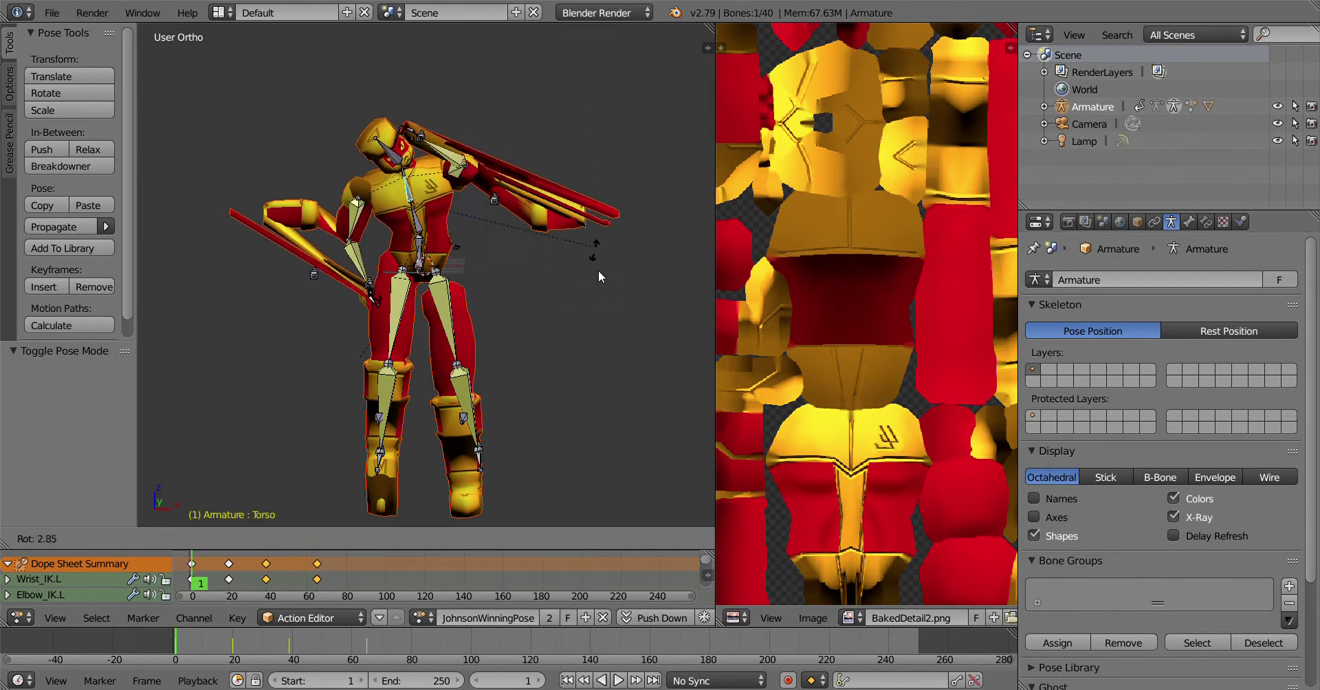
{"action": "left_click", "coordinate": [597, 253]}
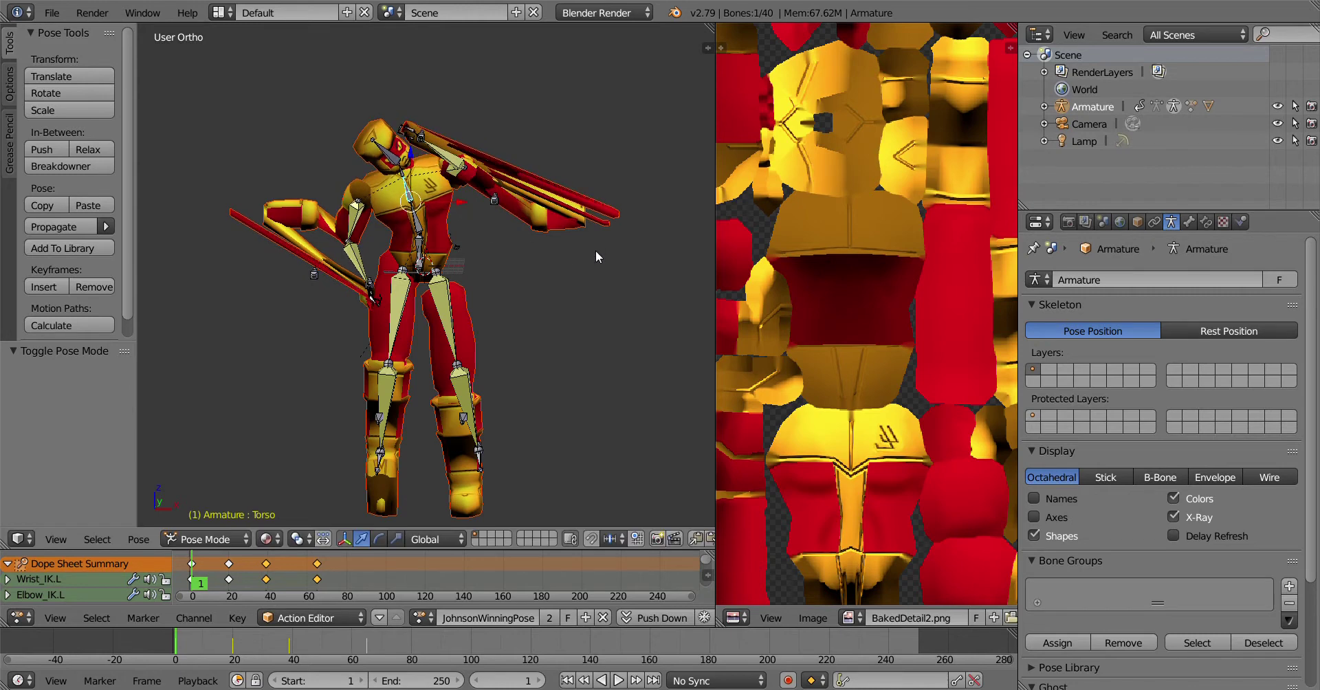
Return to Object Mode, select the character mesh and examine its vertex group list
{"action": "left_click", "coordinate": [201, 536]}
{"action": "left_click", "coordinate": [208, 523]}
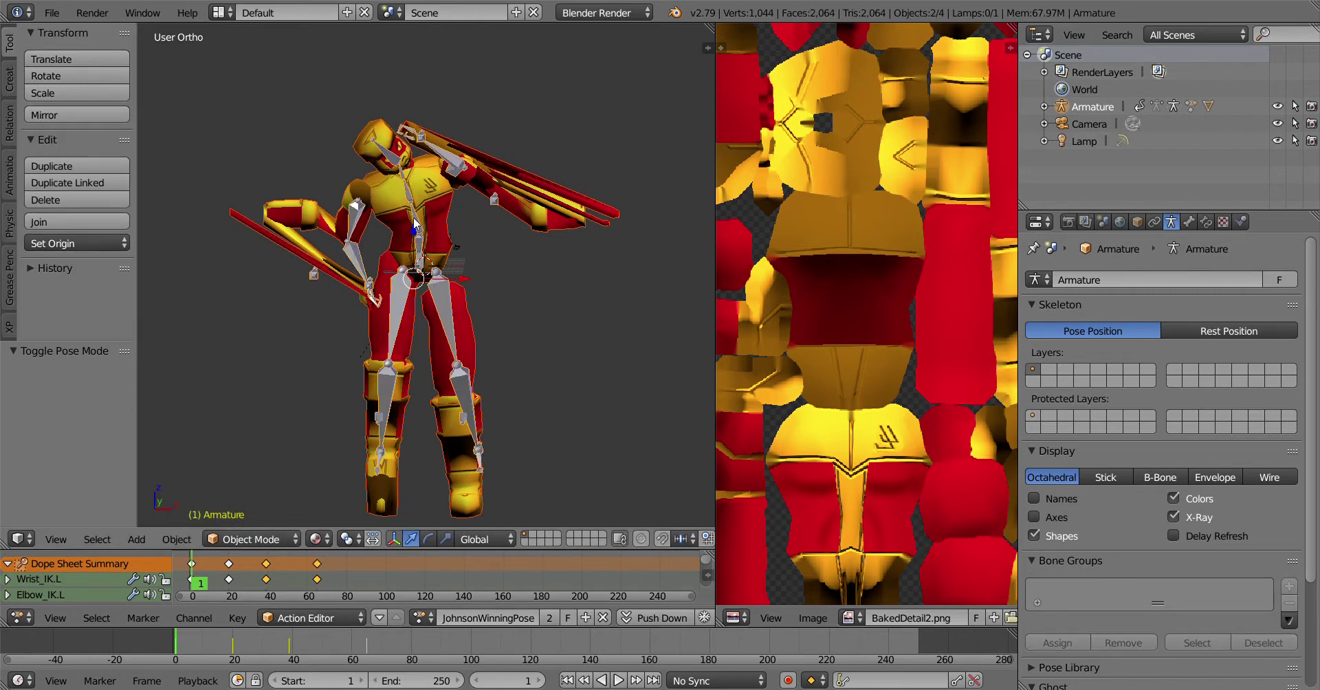
{"action": "right_click", "coordinate": [421, 218]}
{"action": "scroll", "coordinate": [1154, 489], "scroll_direction": "up", "scroll_amount": 3}
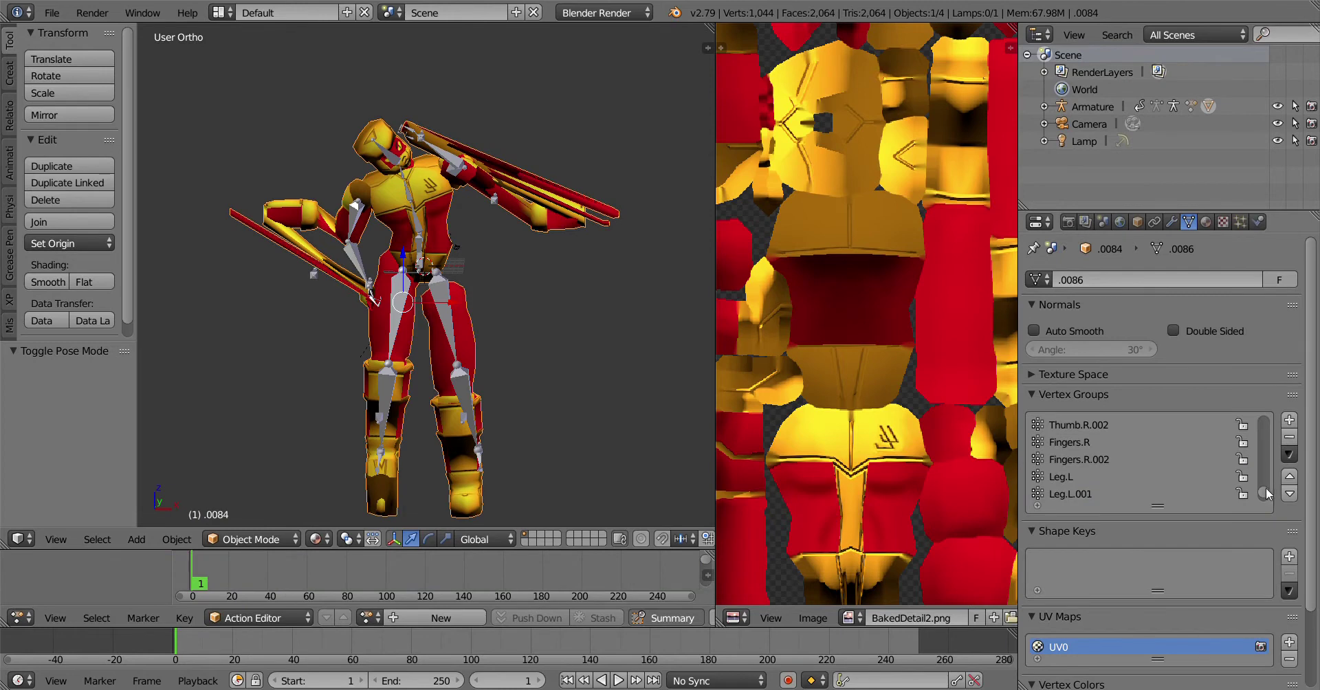
{"action": "left_click_drag", "start_coordinate": [1264, 492], "coordinate": [1255, 410]}
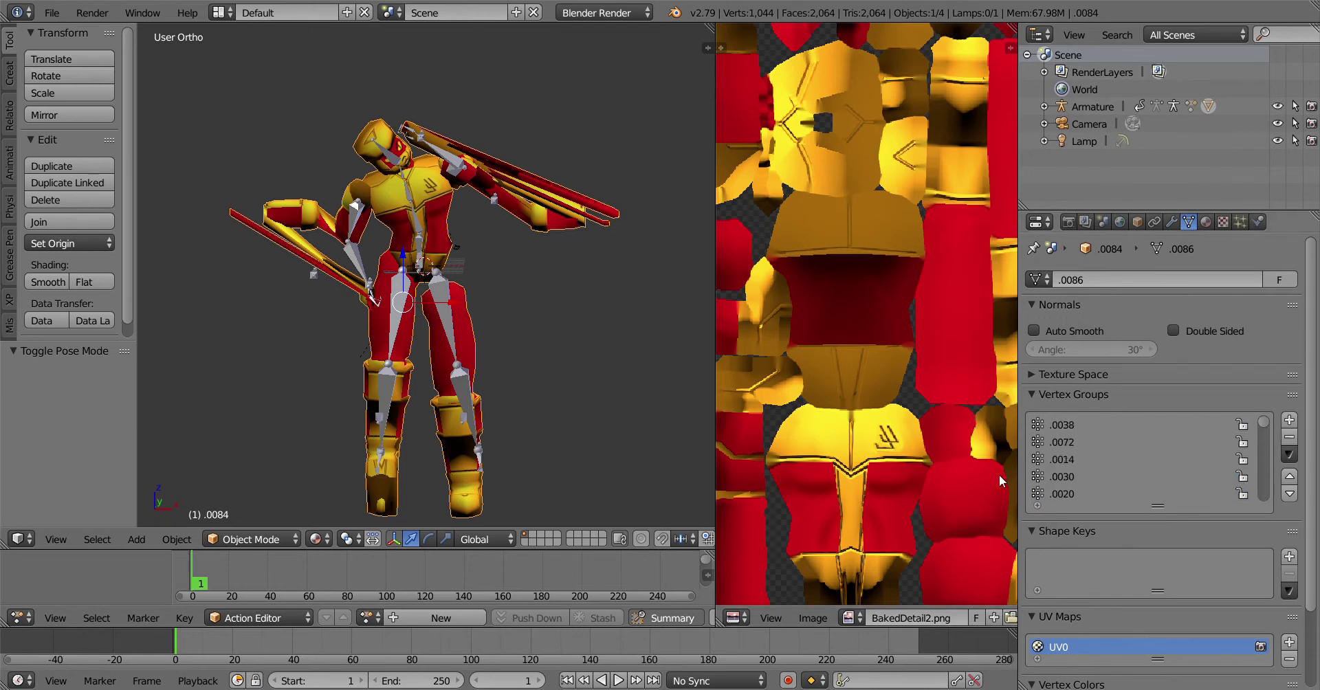
{"action": "scroll", "coordinate": [489, 403], "scroll_direction": "down", "scroll_amount": 2}
{"action": "scroll", "coordinate": [464, 423], "scroll_direction": "up", "scroll_amount": 1}
{"action": "scroll", "coordinate": [464, 423], "scroll_direction": "up", "scroll_amount": 1}
Undo the bone test and restore the armature's Rest Position
{"action": "left_click", "coordinate": [243, 539]}
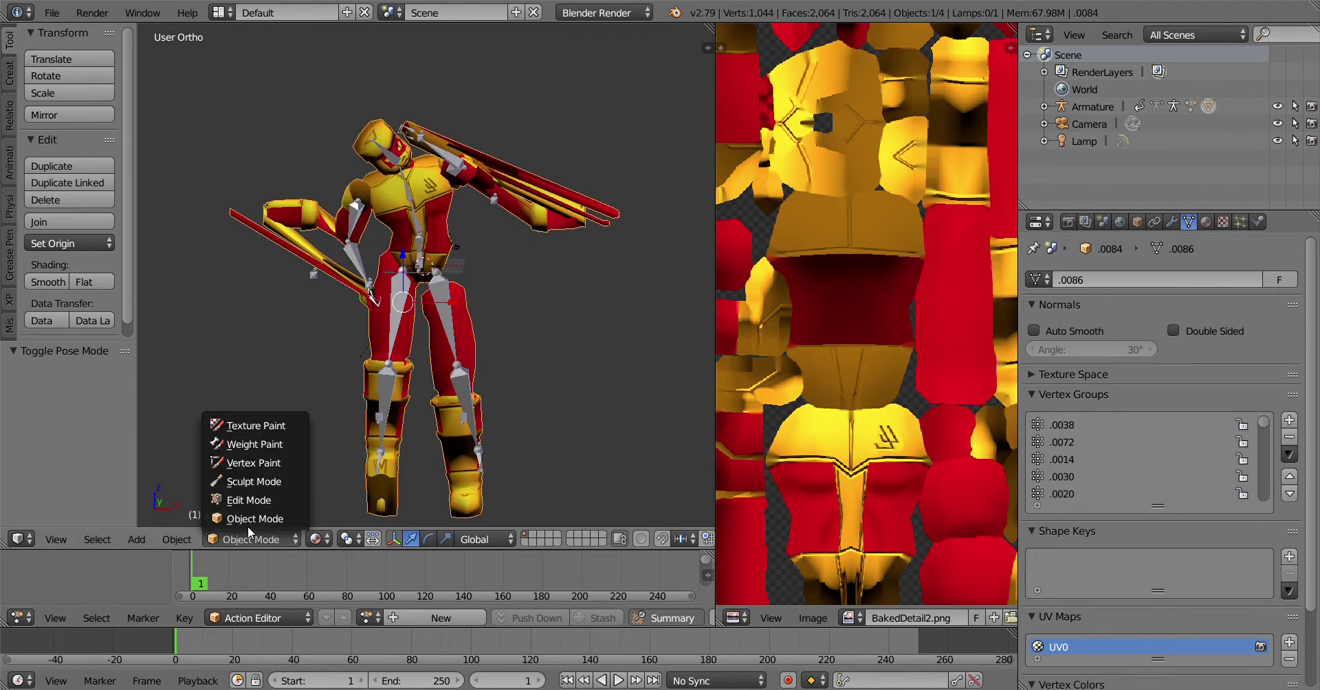
{"action": "left_click", "coordinate": [260, 516]}
{"action": "key", "text": "ctrl+z"}
{"action": "key", "text": "ctrl+z"}
{"action": "key", "text": "ctrl+z"}
{"action": "key", "text": "ctrl+z"}
{"action": "key", "text": "ctrl+z"}
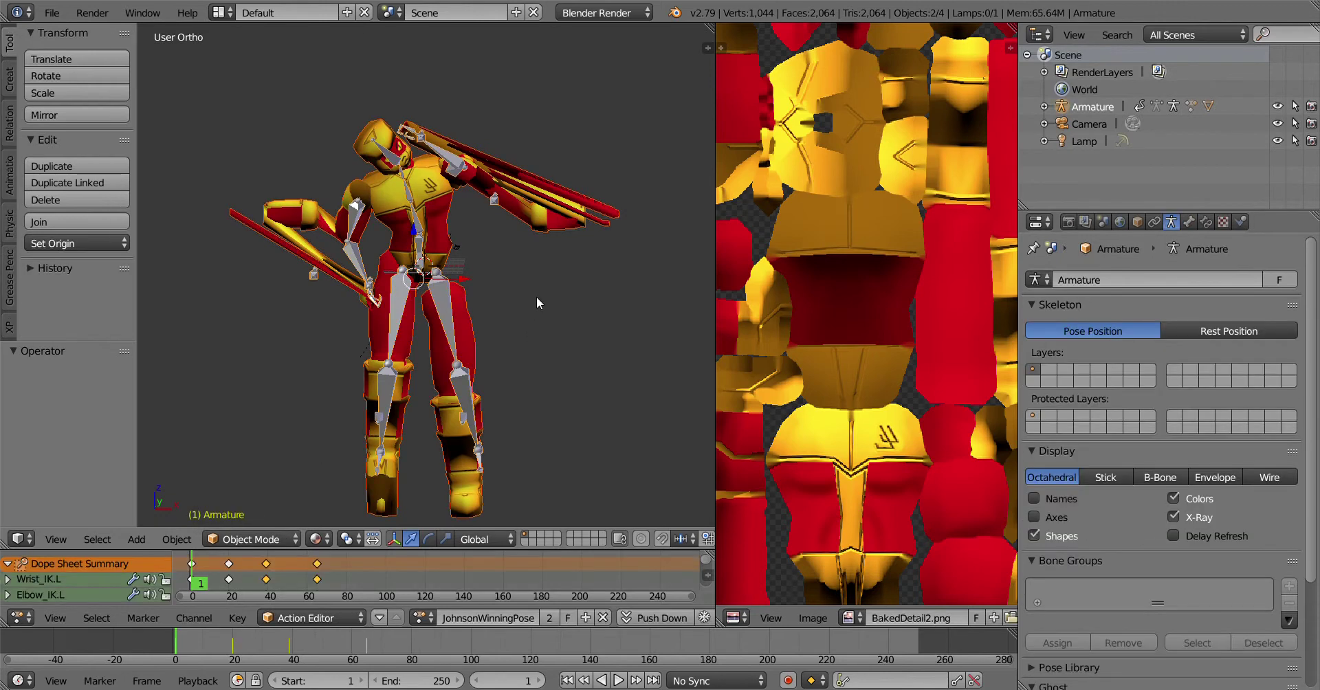
{"action": "key", "text": "ctrl+z"}
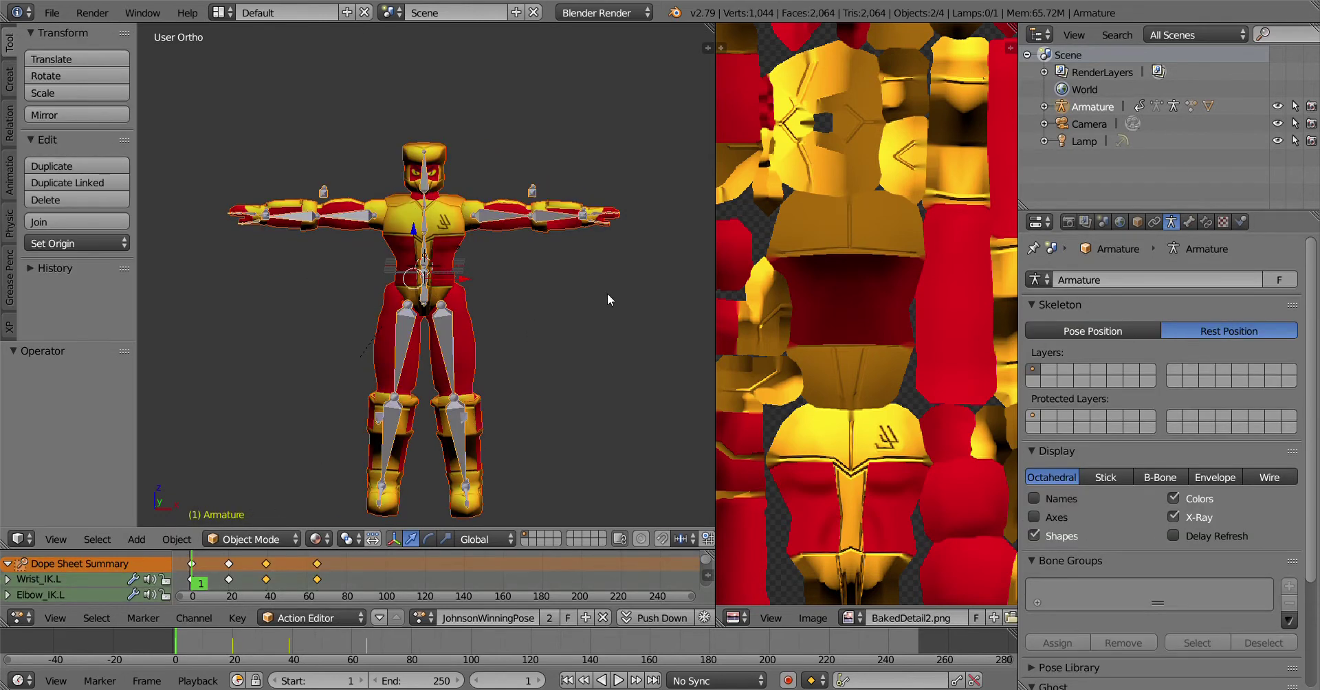
Select the character mesh and check the bone-named vertex groups in its list
{"action": "right_click", "coordinate": [533, 231]}
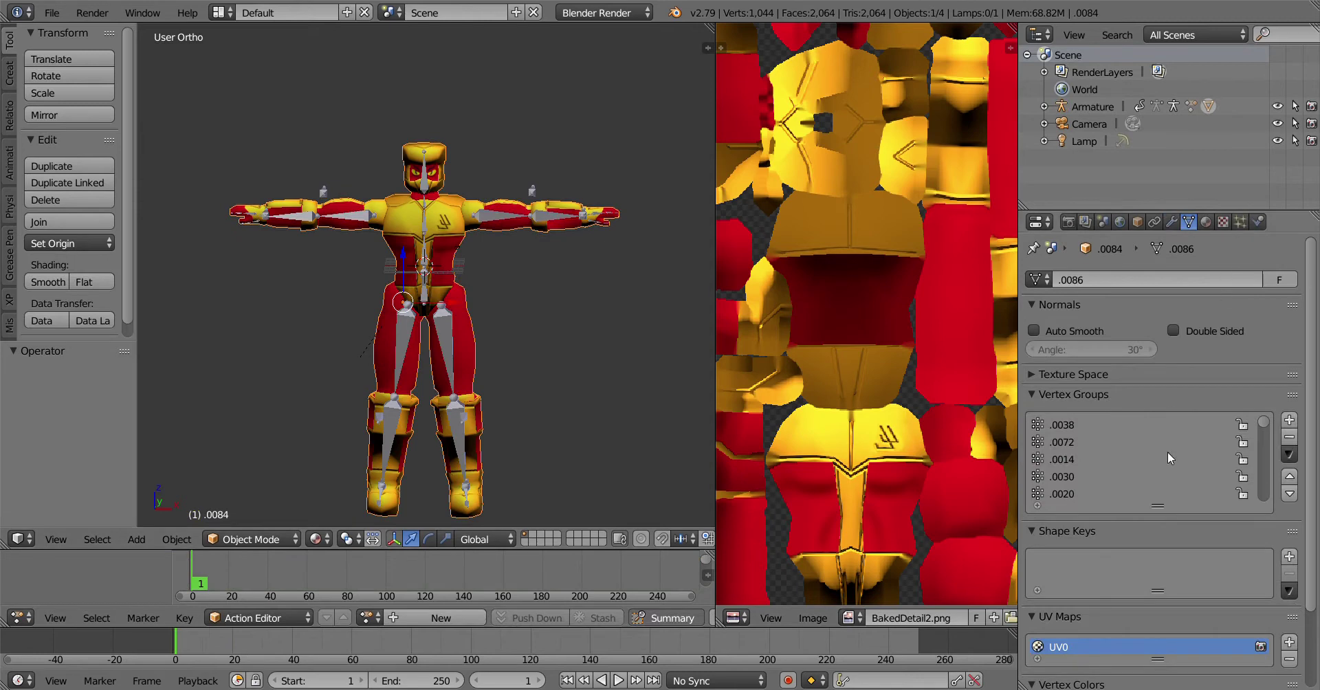
{"action": "scroll", "coordinate": [1168, 453], "scroll_direction": "down", "scroll_amount": 5}
{"action": "left_click_drag", "start_coordinate": [1264, 424], "coordinate": [1261, 498]}
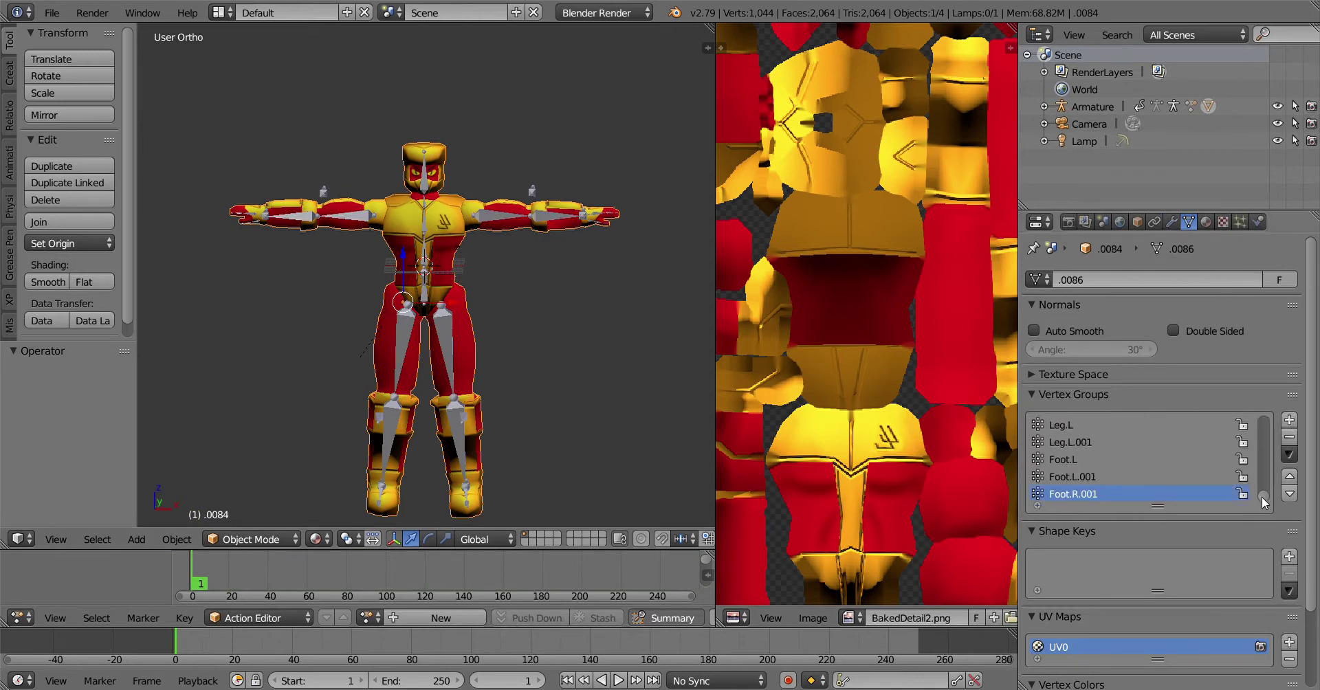
Undo the parenting of the character mesh to the armature
{"action": "right_click", "coordinate": [492, 315], "text": "shift"}
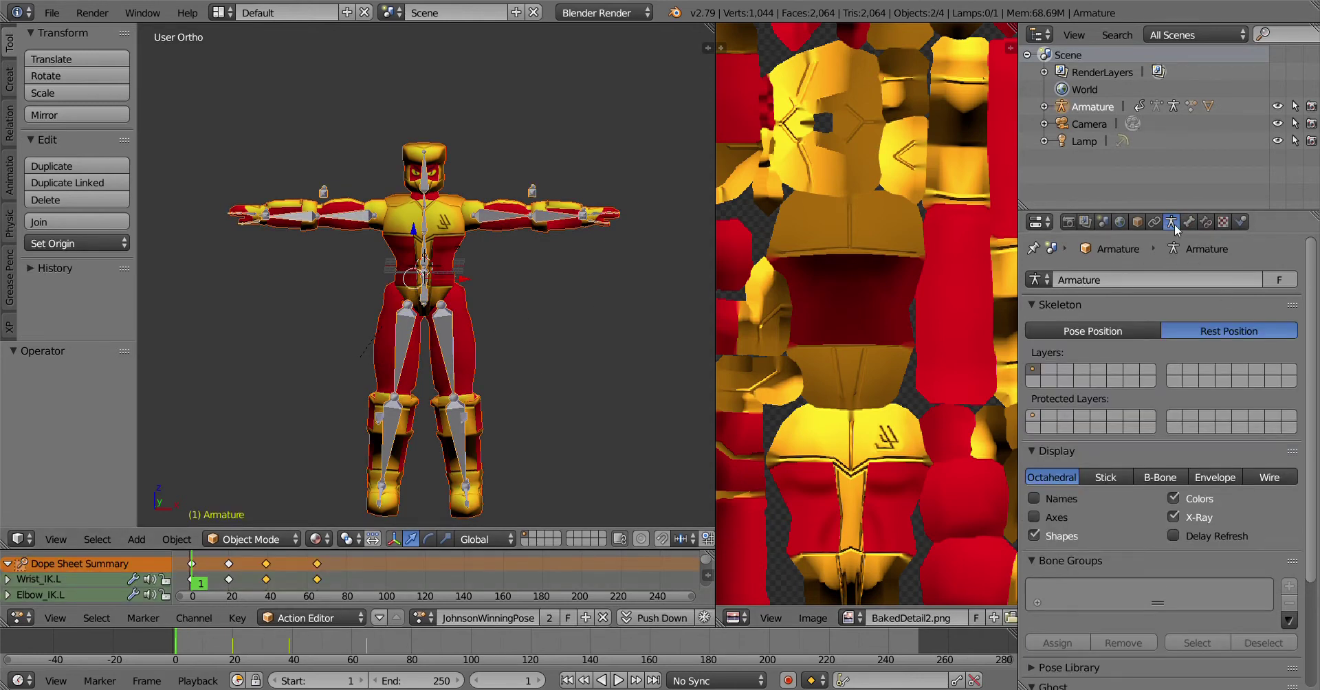
{"action": "key", "text": "ctrl+z"}
{"action": "key", "text": "ctrl+z"}
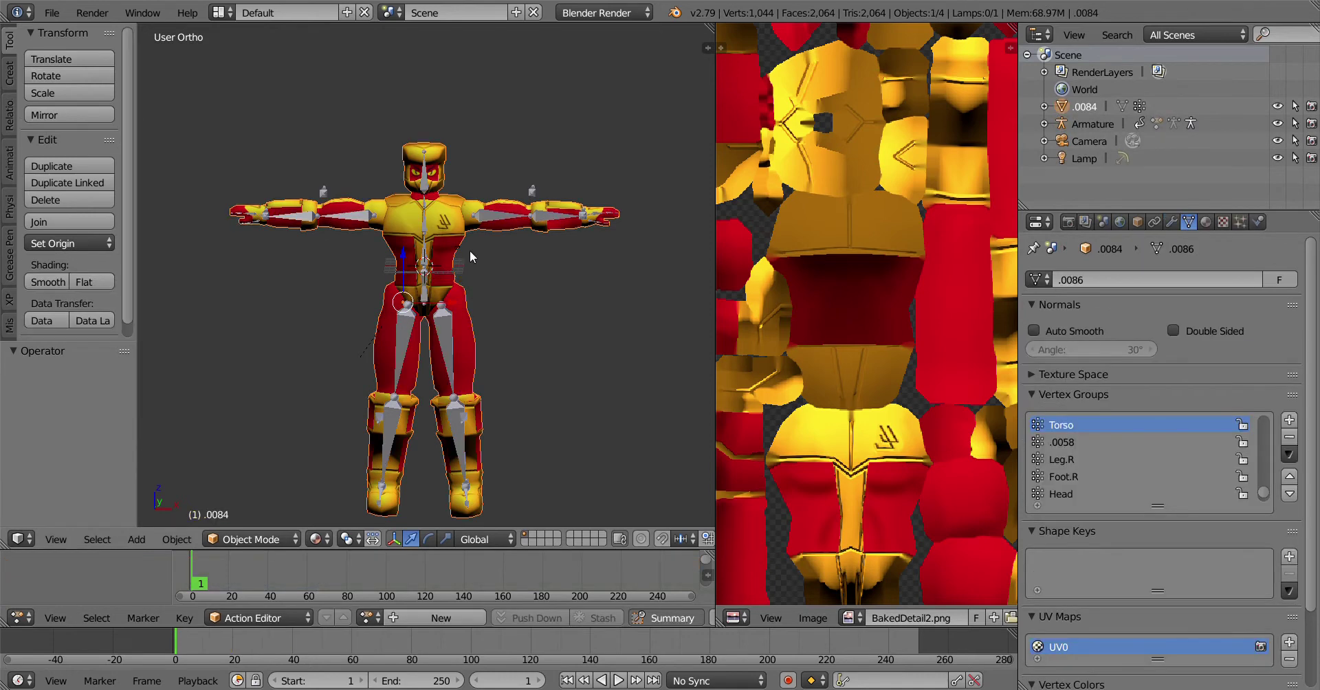
{"action": "scroll", "coordinate": [1208, 466], "scroll_direction": "down", "scroll_amount": 1}
{"action": "key", "text": "ctrl+z"}
Make the first vertex group, .0038, active and switch the character mesh to Edit Mode
{"action": "scroll", "coordinate": [1118, 432], "scroll_direction": "down", "scroll_amount": 4}
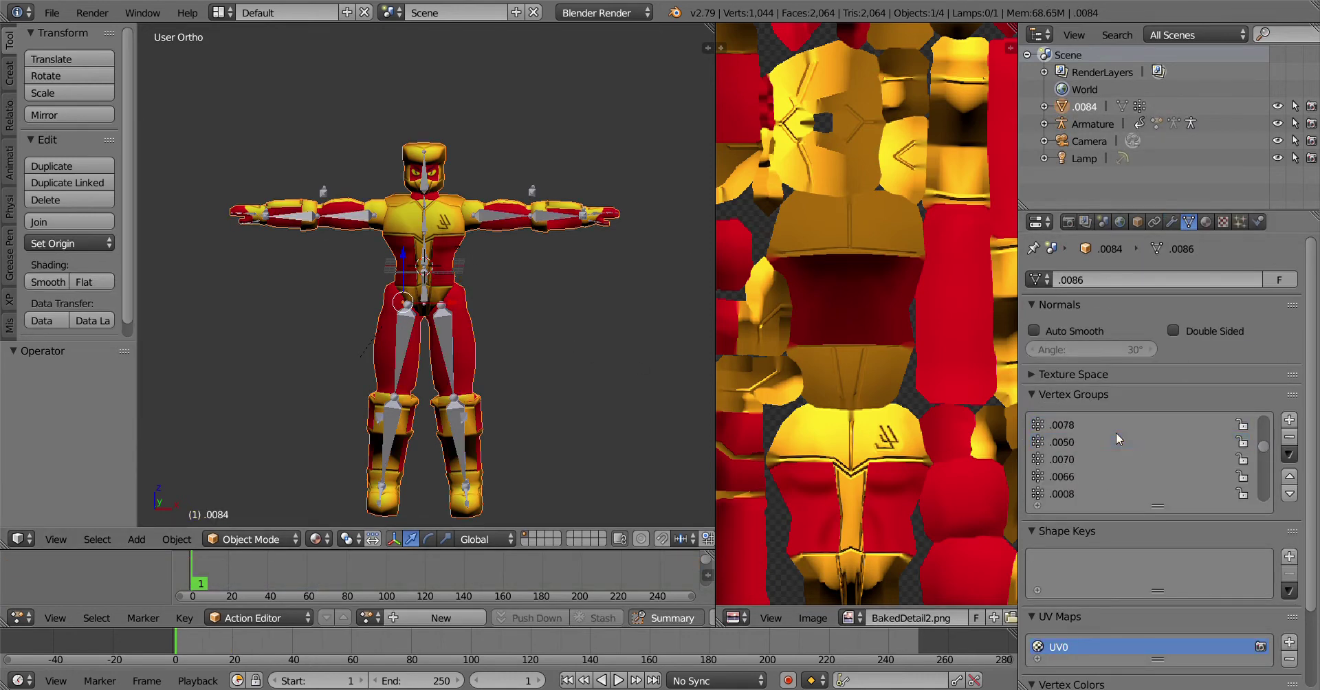
{"action": "scroll", "coordinate": [1116, 432], "scroll_direction": "down", "scroll_amount": 5}
{"action": "scroll", "coordinate": [1116, 432], "scroll_direction": "up", "scroll_amount": 5}
{"action": "middle_click_drag", "start_coordinate": [551, 374], "coordinate": [503, 273]}
{"action": "scroll", "coordinate": [1178, 488], "scroll_direction": "up", "scroll_amount": 5}
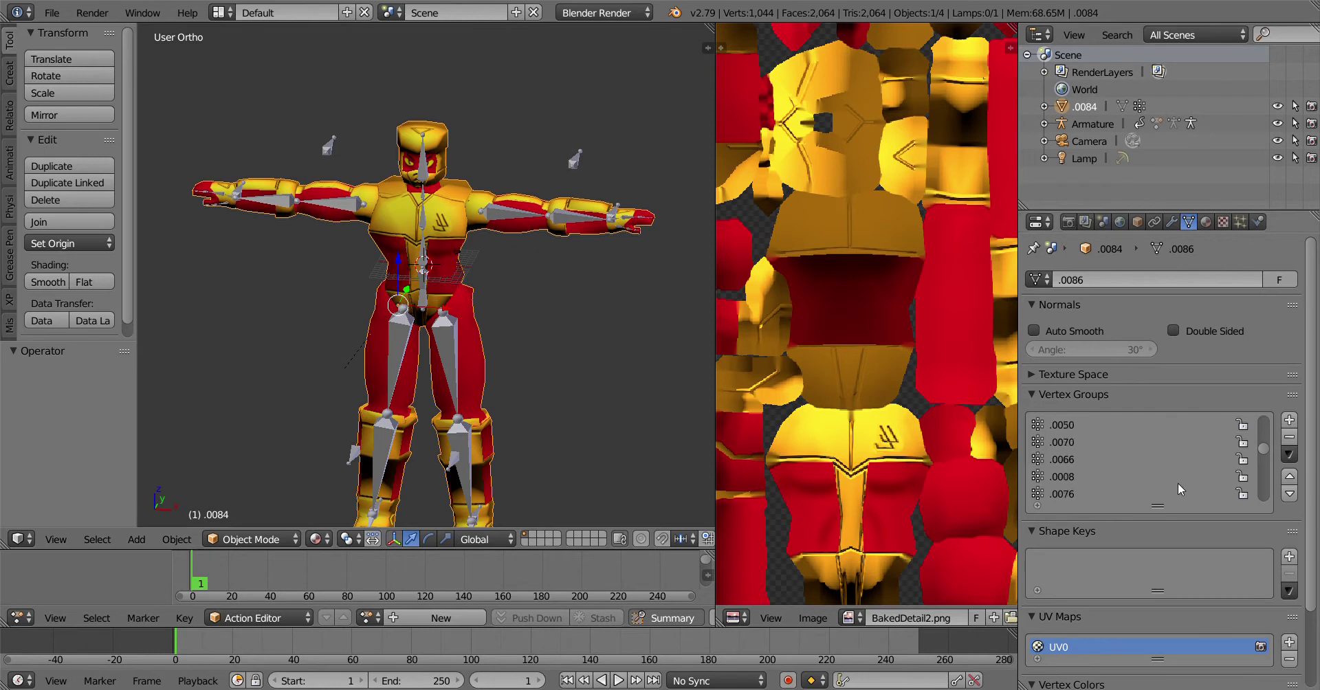
{"action": "scroll", "coordinate": [1178, 483], "scroll_direction": "up", "scroll_amount": 5}
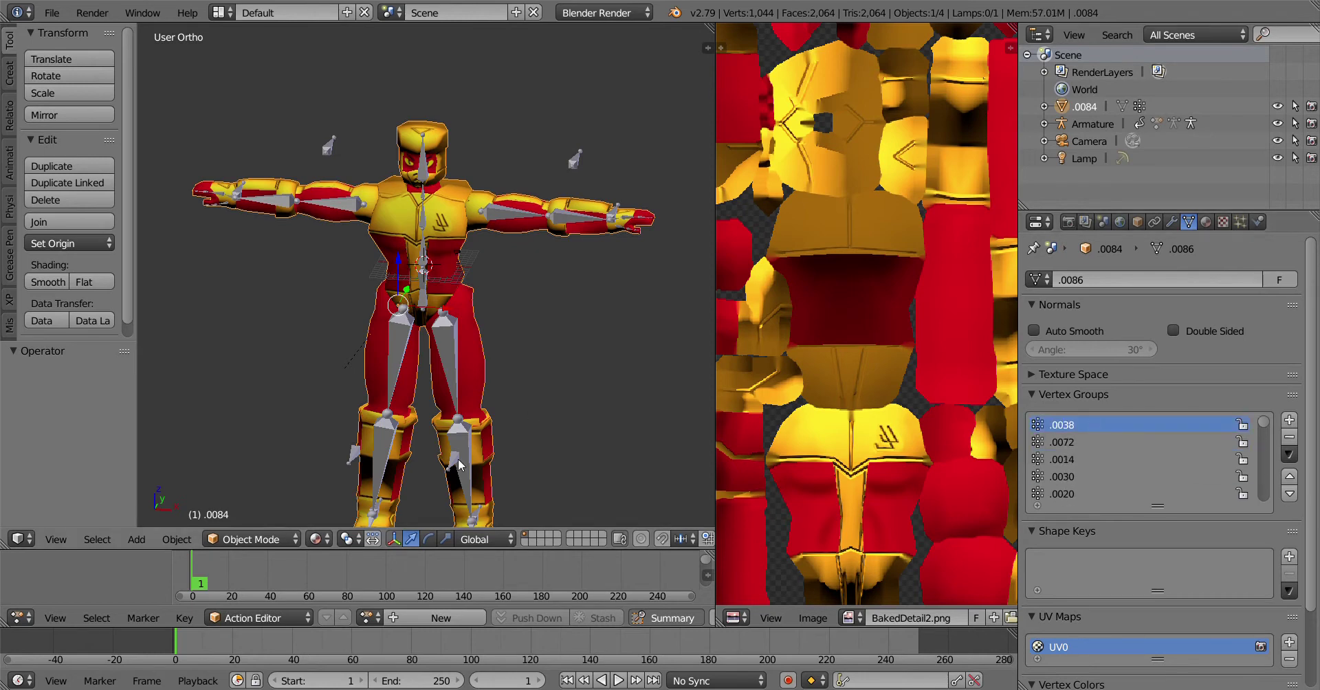
{"action": "right_click", "coordinate": [453, 260]}
{"action": "right_click", "coordinate": [474, 320]}
{"action": "left_click", "coordinate": [241, 540]}
{"action": "left_click", "coordinate": [246, 501]}
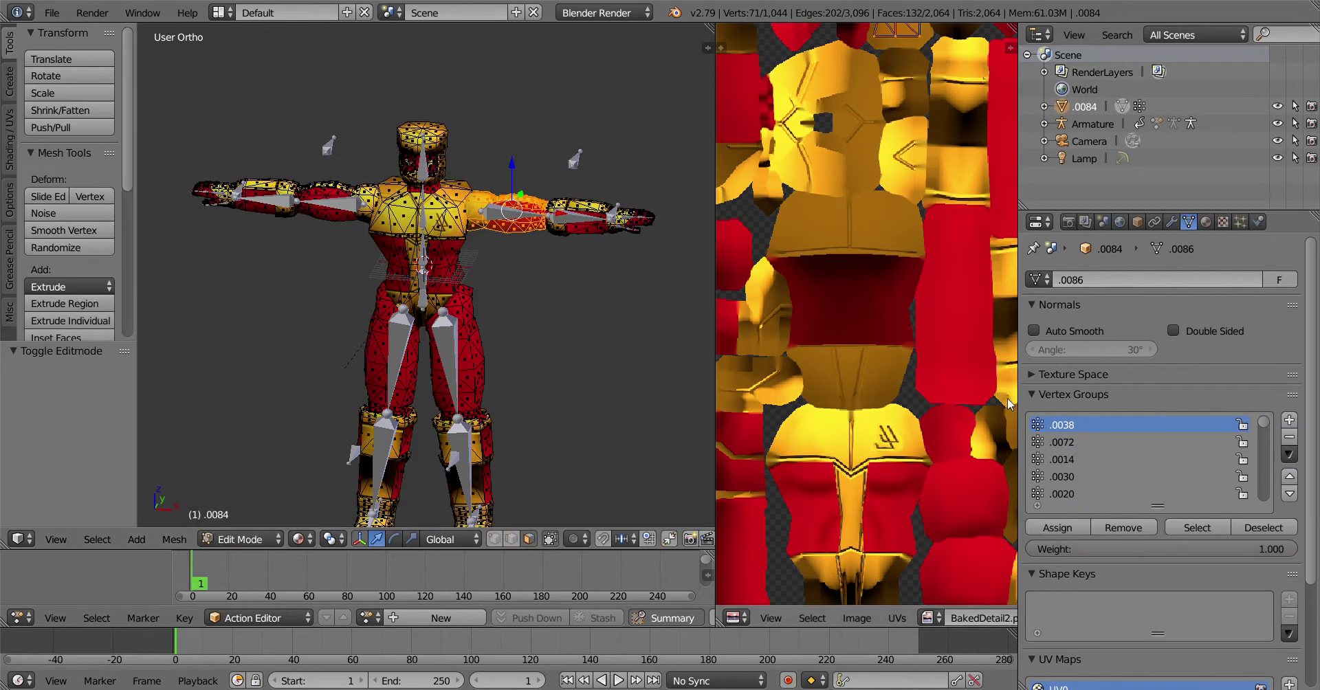
Select only the vertices of vertex group .0038 on the foot and rename the group Foot.R.001
{"action": "double_click", "coordinate": [1066, 427]}
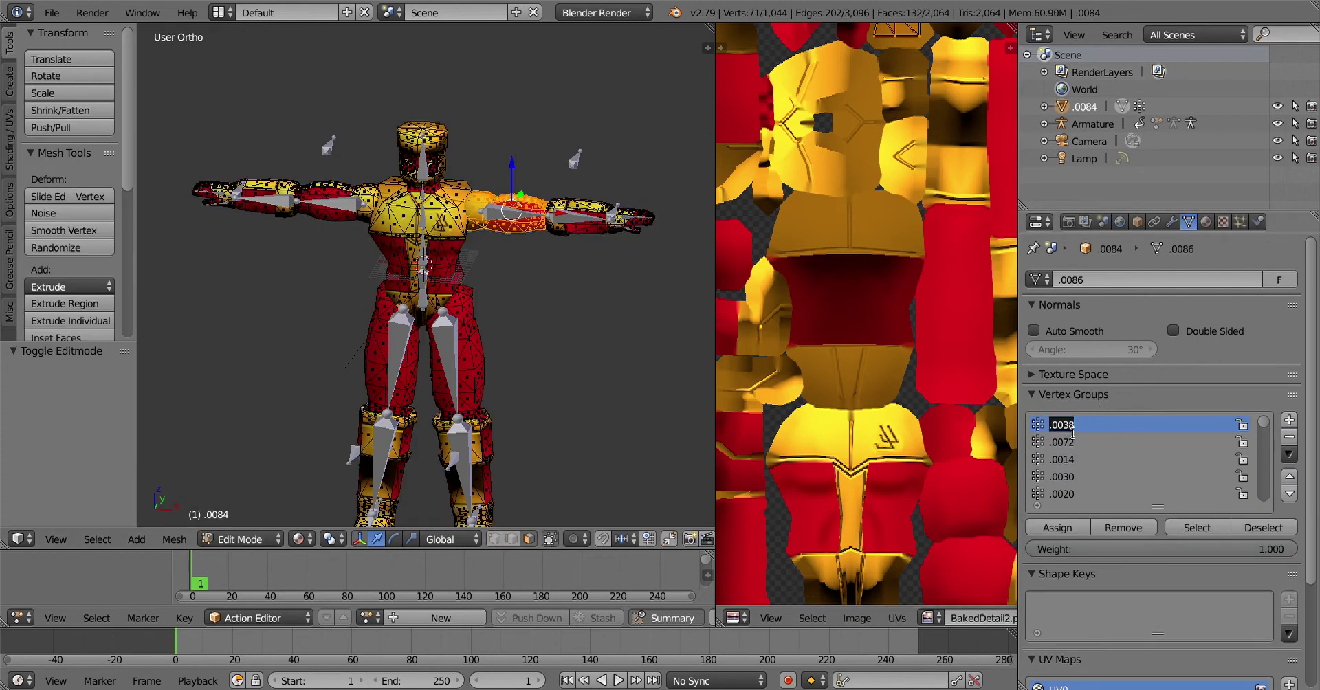
{"action": "key", "text": "Return"}
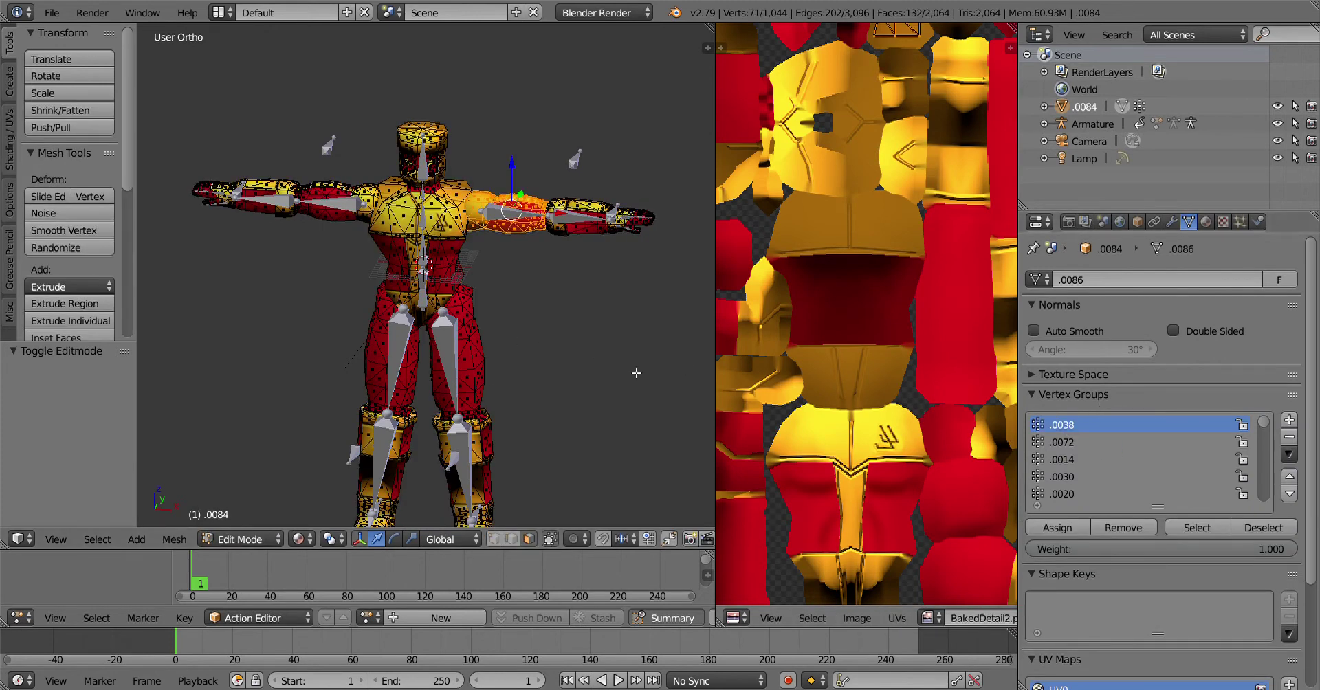
{"action": "key", "text": "a"}
{"action": "left_click", "coordinate": [1198, 528]}
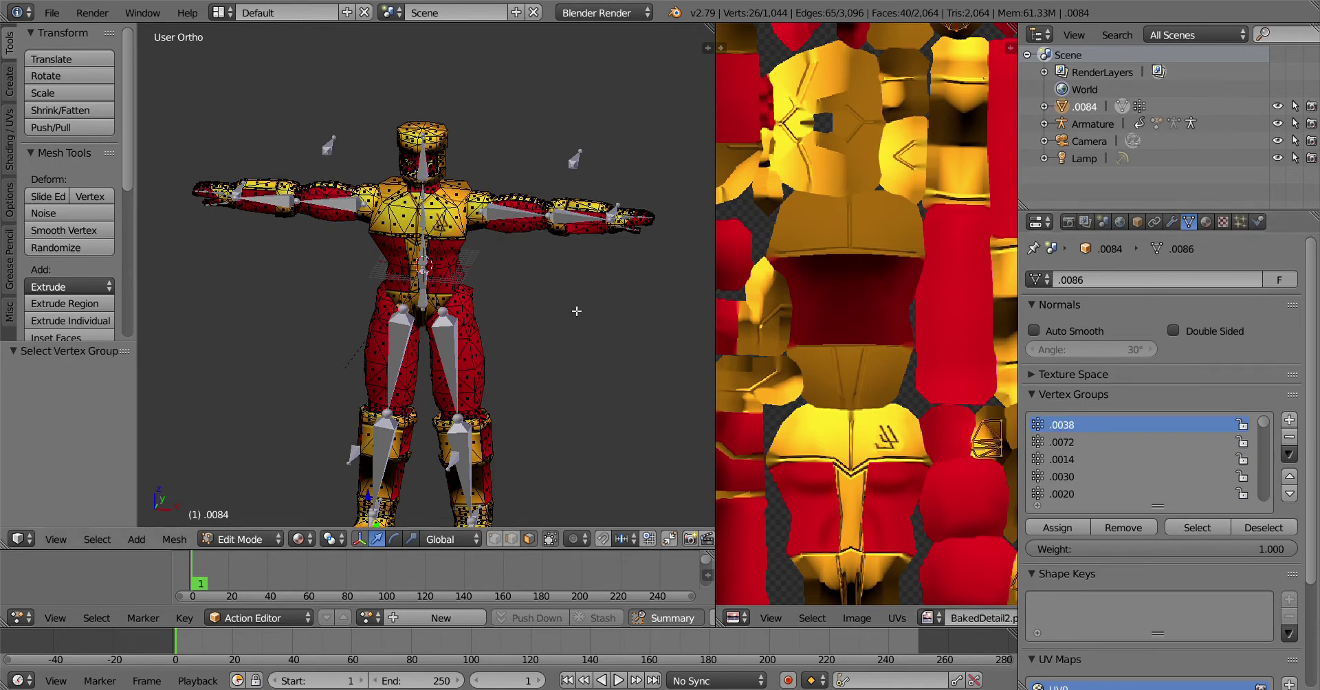
{"action": "scroll", "coordinate": [560, 315], "scroll_direction": "down", "scroll_amount": 2}
{"action": "scroll", "coordinate": [559, 316], "scroll_direction": "up", "scroll_amount": 1}
{"action": "double_click", "coordinate": [1087, 426]}
{"action": "type", "text": "Foot"}
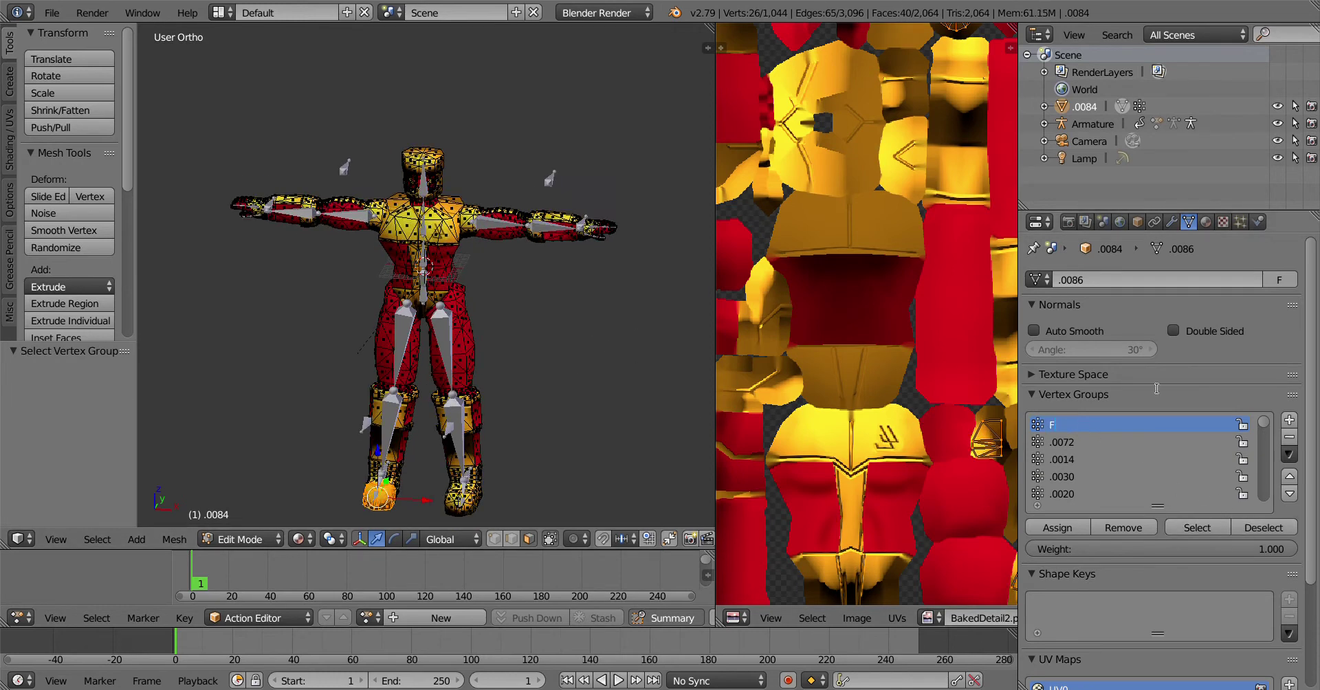
{"action": "key", "text": "Return"}
{"action": "type", "text": "001"}
Select only the vertices of vertex group .0072 at the fingertips and rename the group Finger.R.002
{"action": "middle_click_drag", "start_coordinate": [535, 352], "coordinate": [509, 368]}
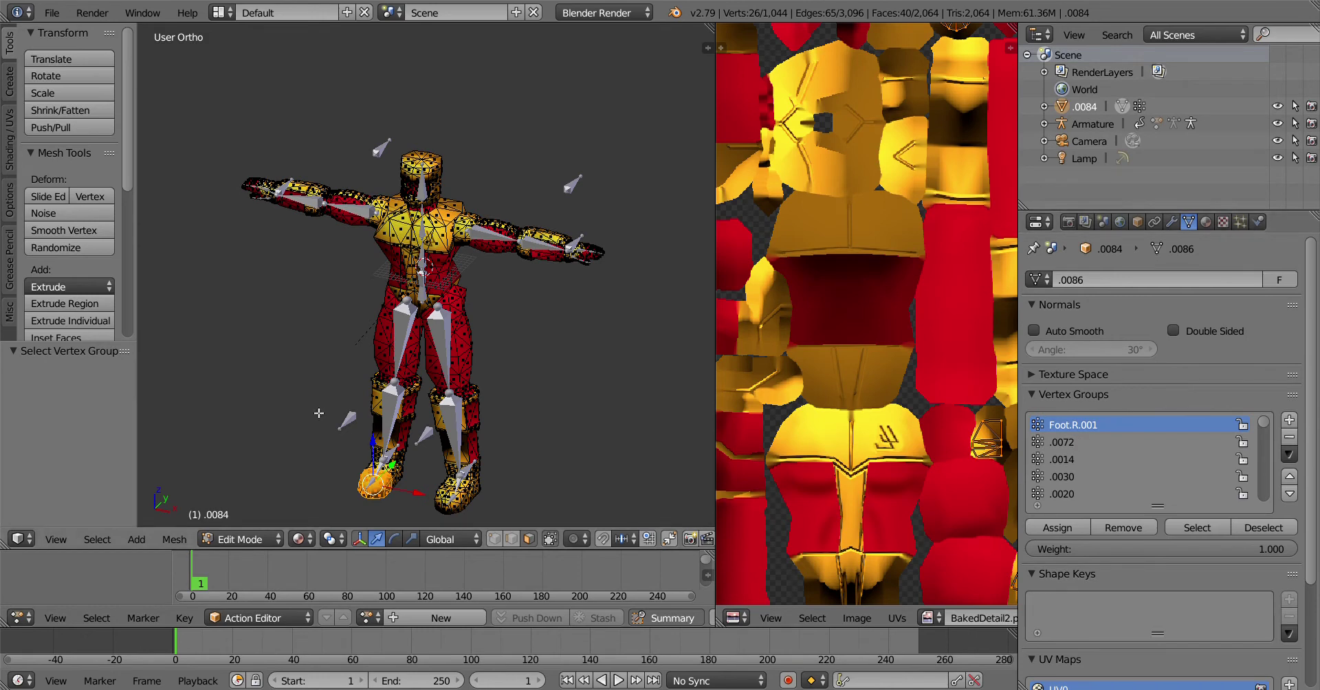
{"action": "key", "text": "a"}
{"action": "left_click", "coordinate": [1155, 446]}
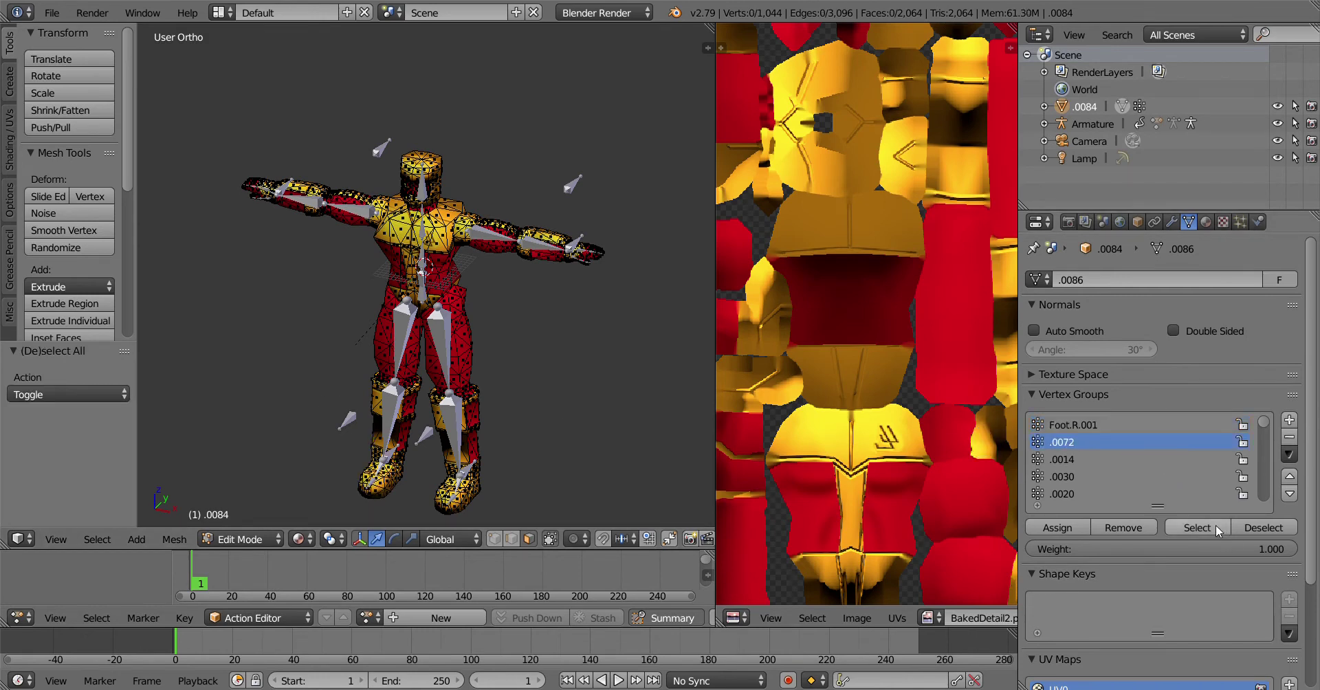
{"action": "left_click", "coordinate": [1216, 525]}
{"action": "double_click", "coordinate": [1057, 444]}
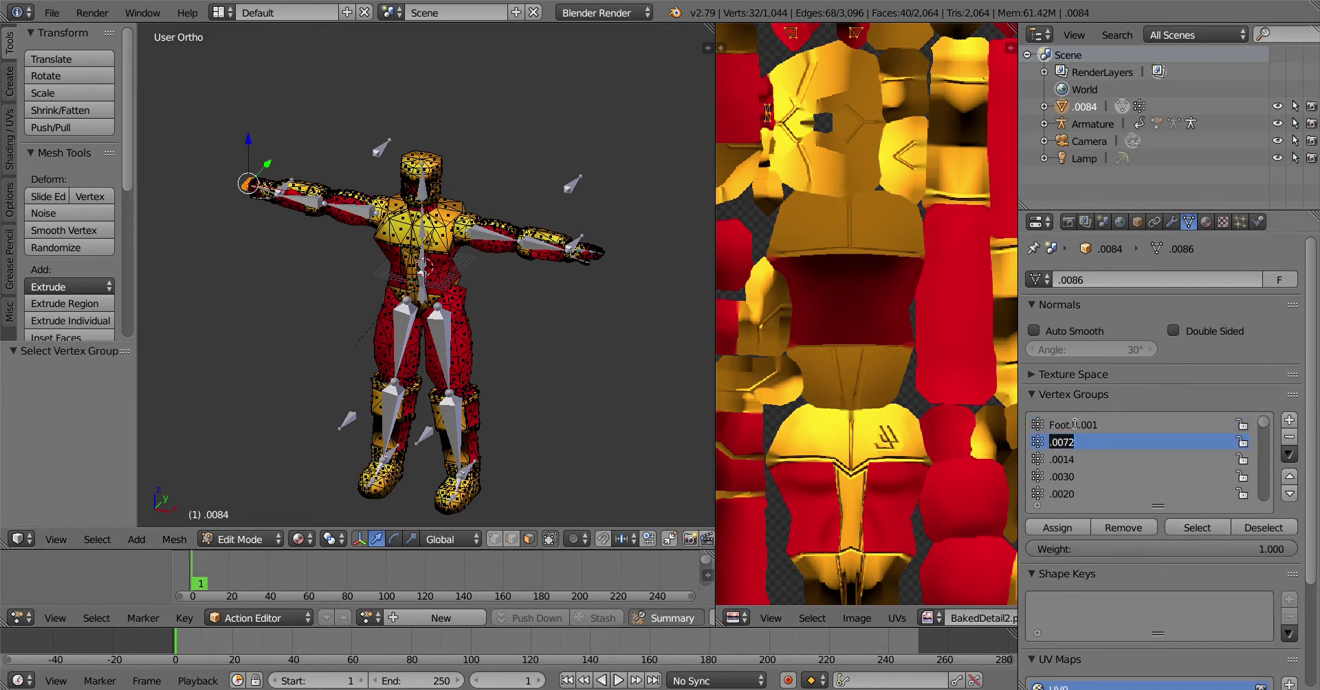
{"action": "type", "text": "Finger.R.002a"}
Select only the vertices of vertex group .0030 on the character's left foot and rename the group Foot.L.001
{"action": "left_click", "coordinate": [1189, 533]}
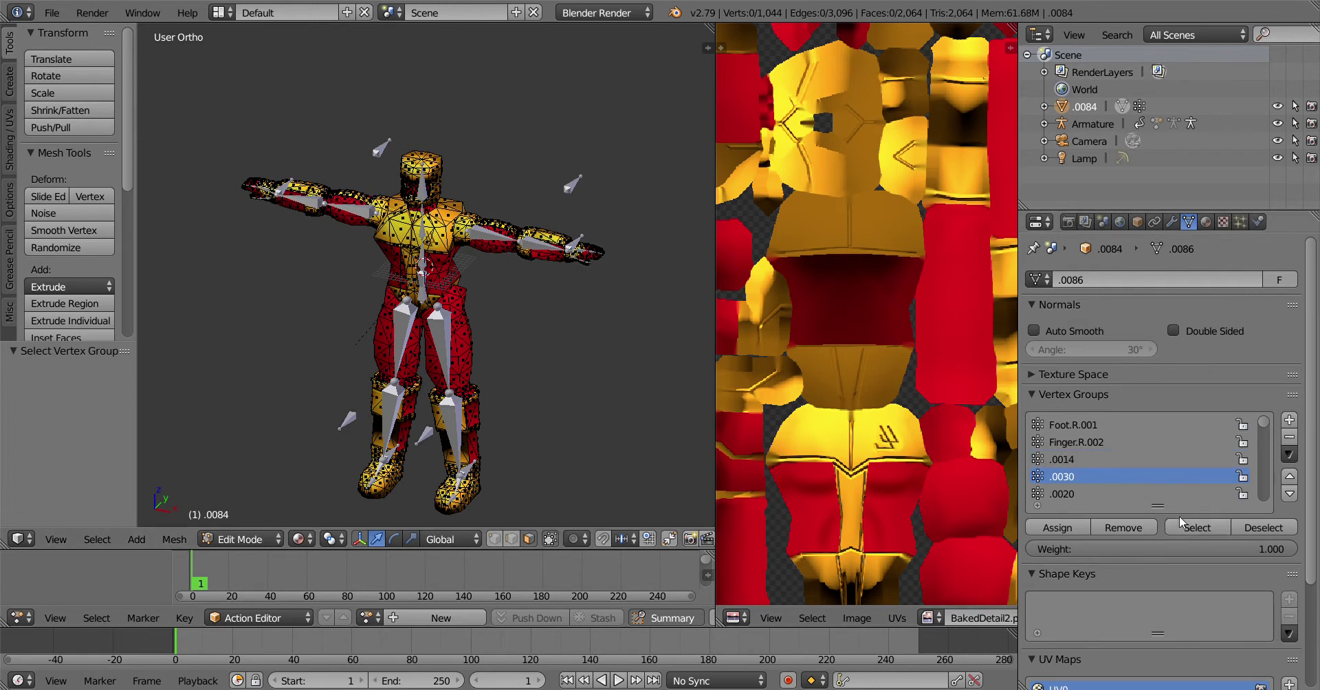
{"action": "left_click", "coordinate": [1207, 525]}
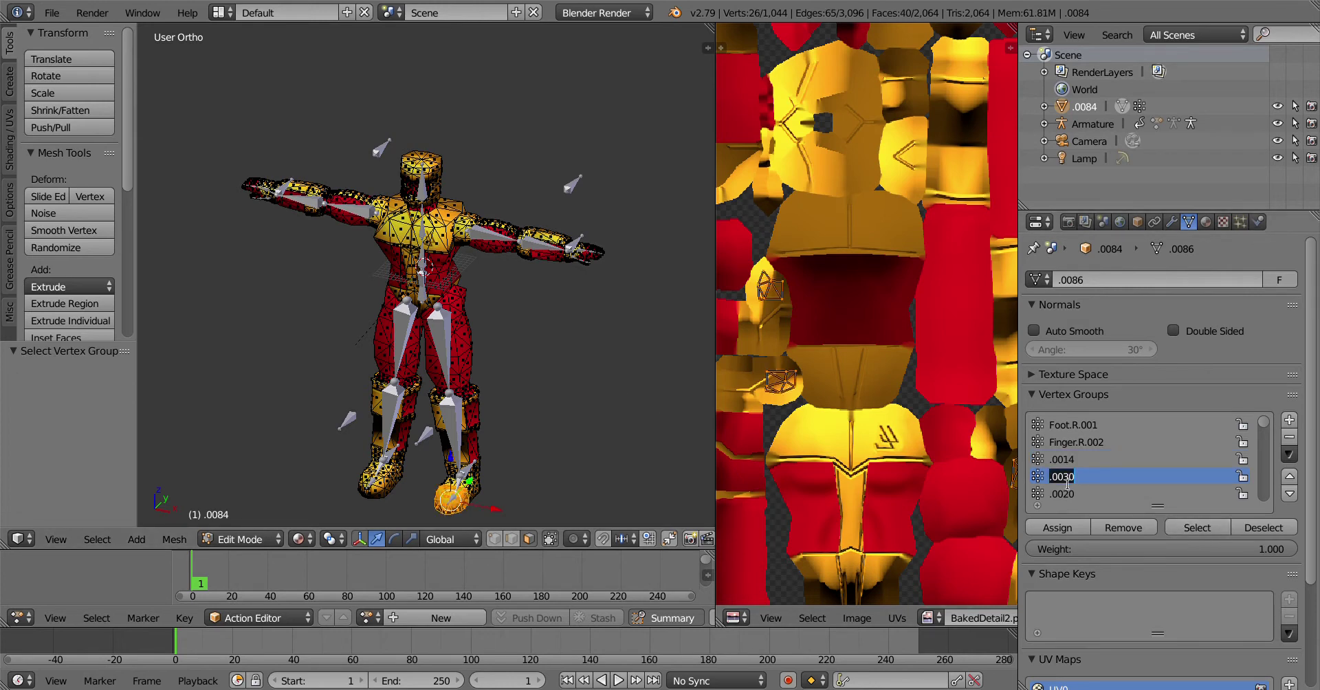
{"action": "type", "text": "Foot.L.0"}
Hide the armature in the viewport so that only the character mesh is shown
{"action": "middle_click_drag", "start_coordinate": [412, 206], "coordinate": [357, 175]}
{"action": "scroll", "coordinate": [357, 175], "scroll_direction": "up", "scroll_amount": 3}
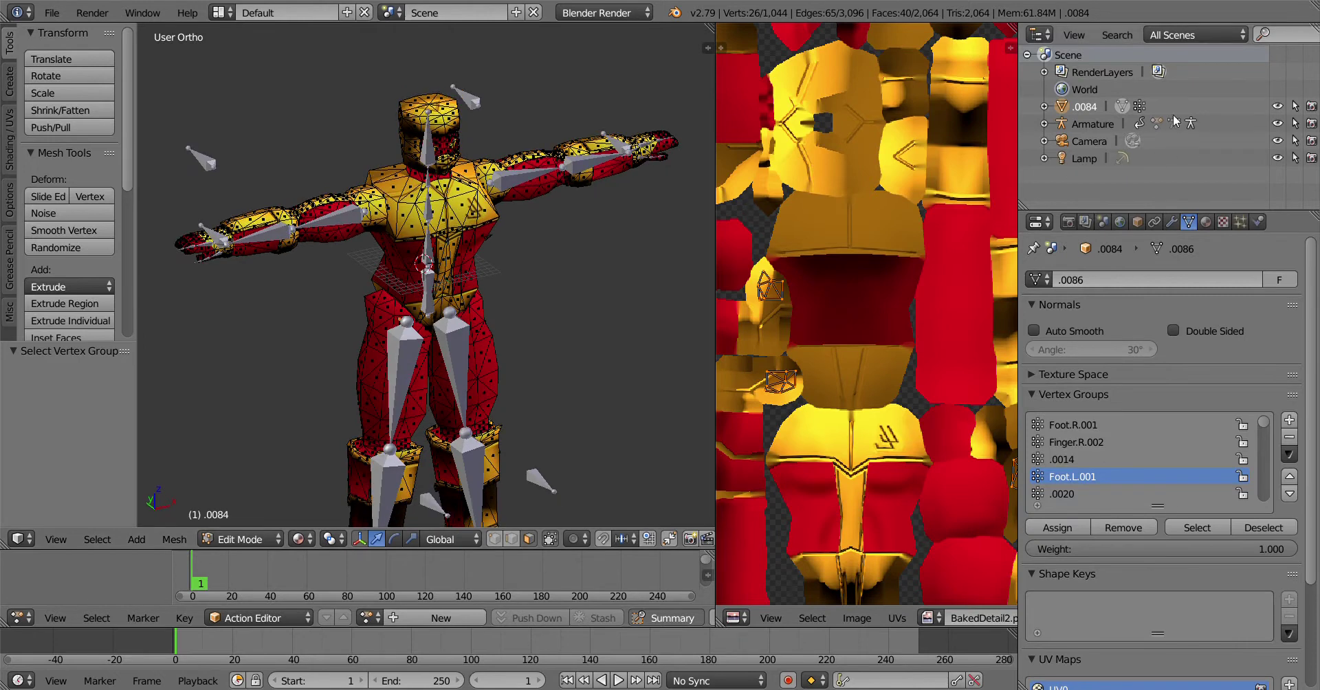
{"action": "left_click", "coordinate": [1278, 124]}
{"action": "scroll", "coordinate": [421, 290], "scroll_direction": "up", "scroll_amount": 4}
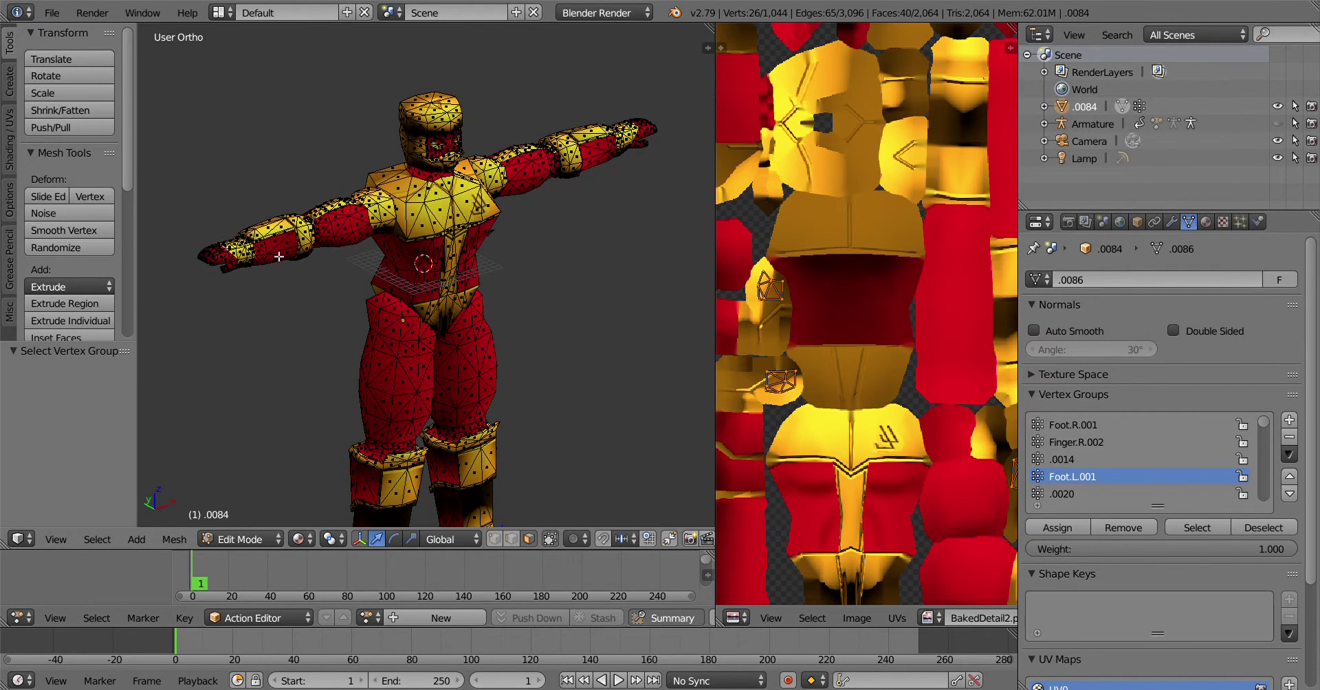
{"action": "middle_click_drag", "start_coordinate": [420, 289], "coordinate": [486, 290], "text": "shift"}
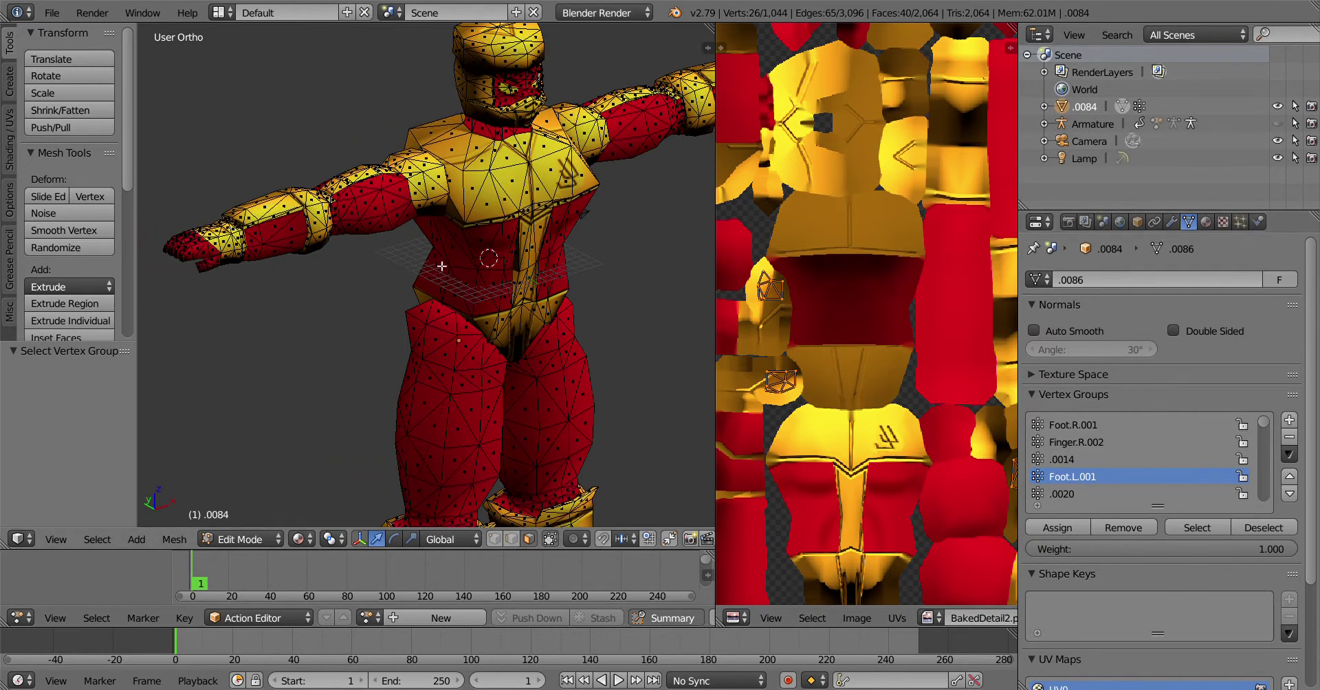
Examine which mesh vertices belong to vertex groups .0014 and .0020, clearing the current selection for the check
{"action": "left_click", "coordinate": [1096, 460]}
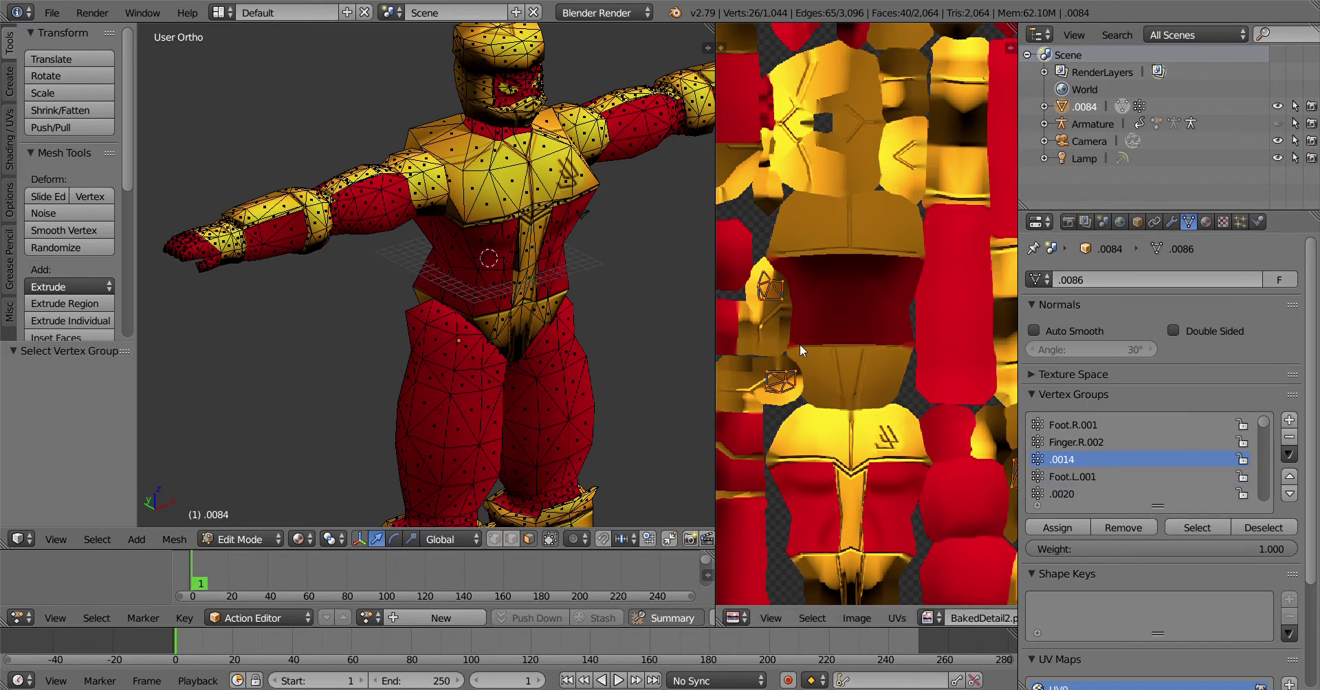
{"action": "scroll", "coordinate": [447, 289], "scroll_direction": "down", "scroll_amount": 4}
{"action": "middle_click_drag", "start_coordinate": [447, 289], "coordinate": [495, 289]}
{"action": "left_click", "coordinate": [1076, 494]}
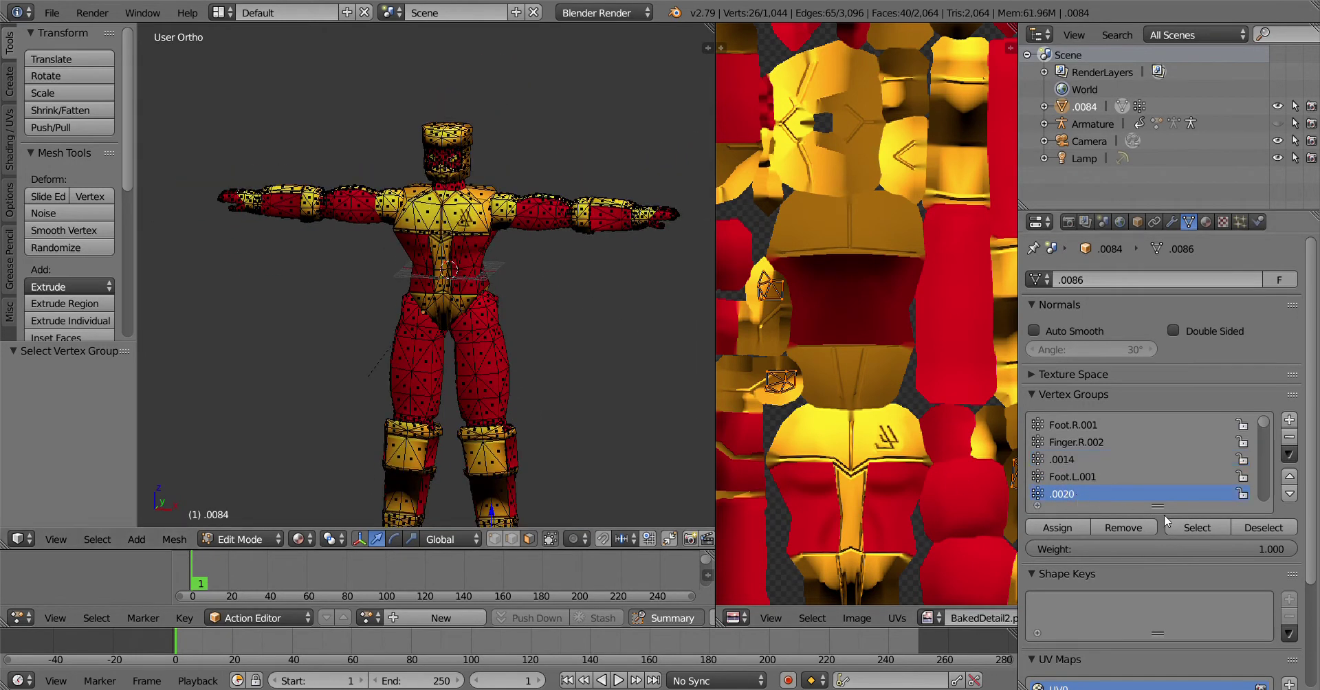
{"action": "scroll", "coordinate": [465, 372], "scroll_direction": "down", "scroll_amount": 4}
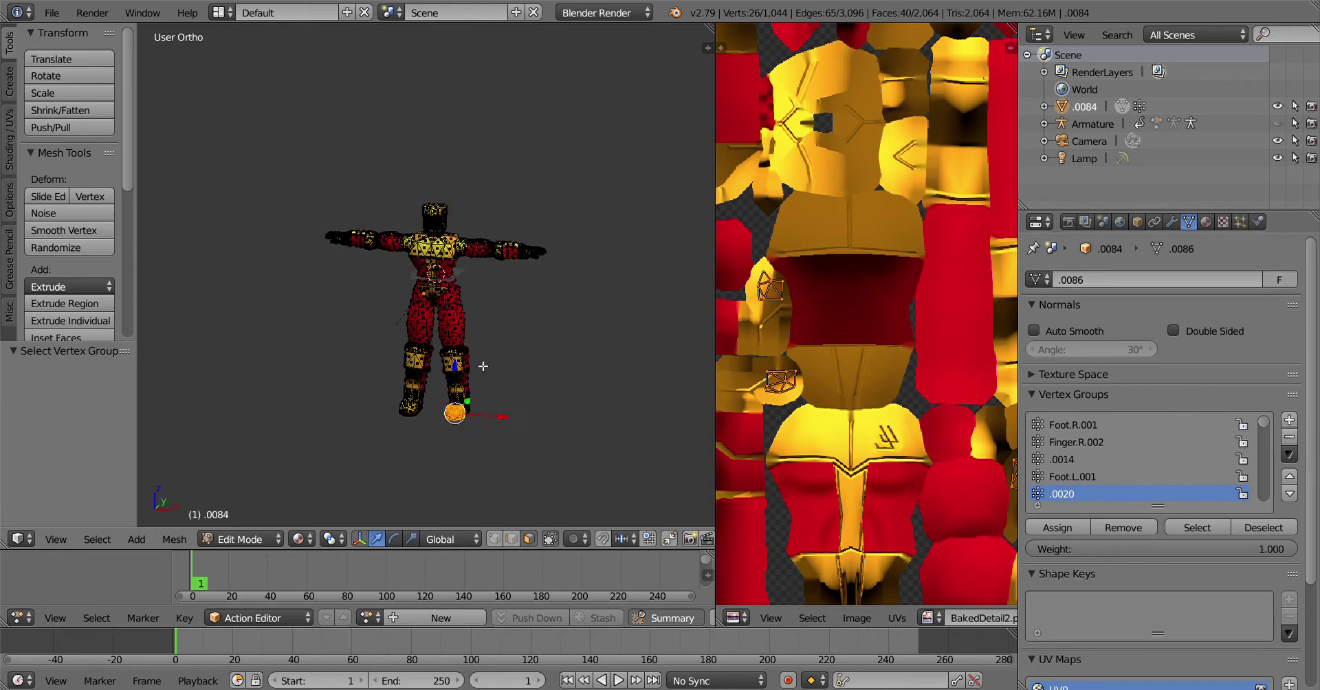
{"action": "scroll", "coordinate": [465, 372], "scroll_direction": "up", "scroll_amount": 2}
{"action": "key", "text": "a"}
{"action": "left_click", "coordinate": [1187, 532]}
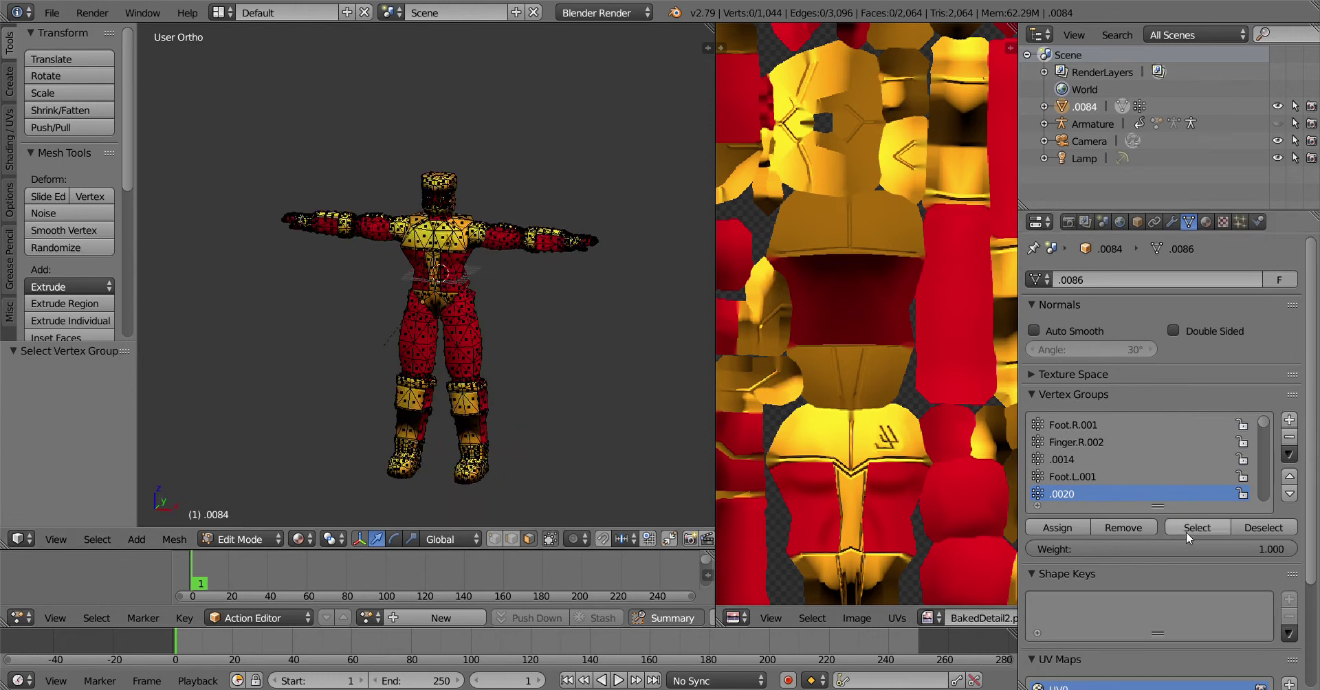
Select the vertices of vertex group .0024 on the character's left thigh and rename the group Leg.L
{"action": "scroll", "coordinate": [1109, 468], "scroll_direction": "down", "scroll_amount": 2}
{"action": "left_click", "coordinate": [1108, 475]}
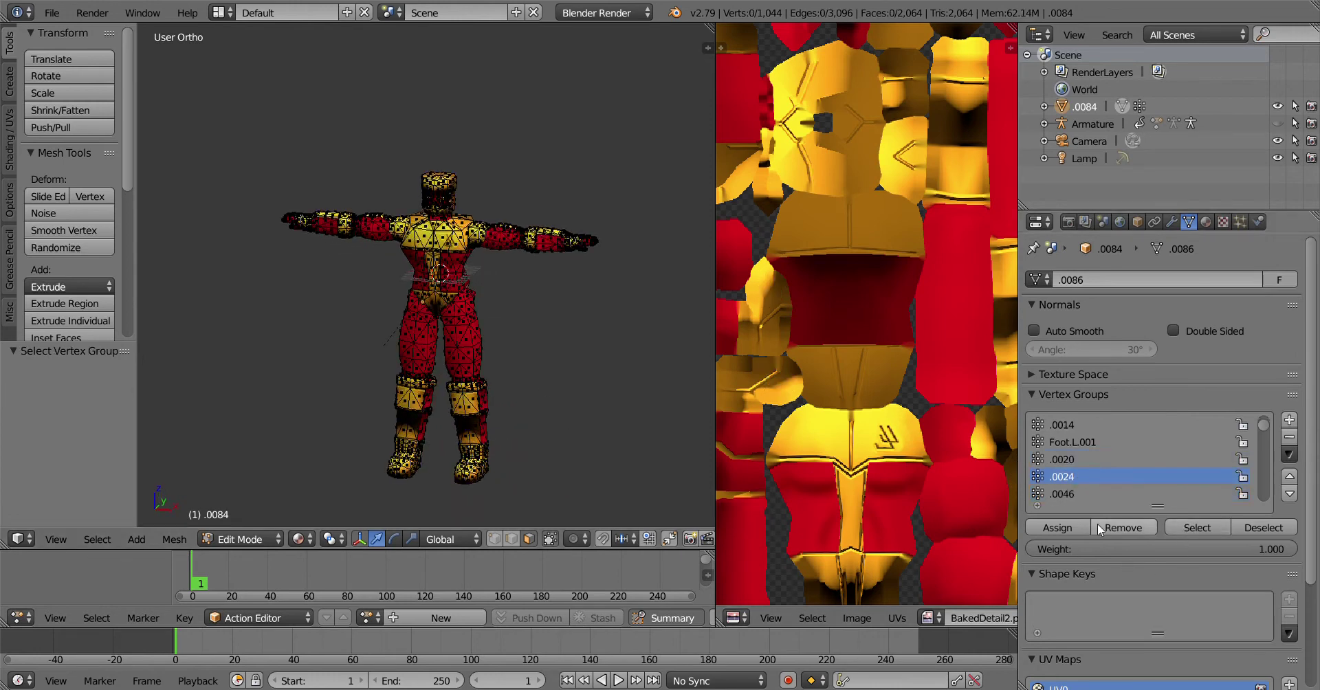
{"action": "left_click", "coordinate": [1179, 524]}
{"action": "double_click", "coordinate": [1071, 480]}
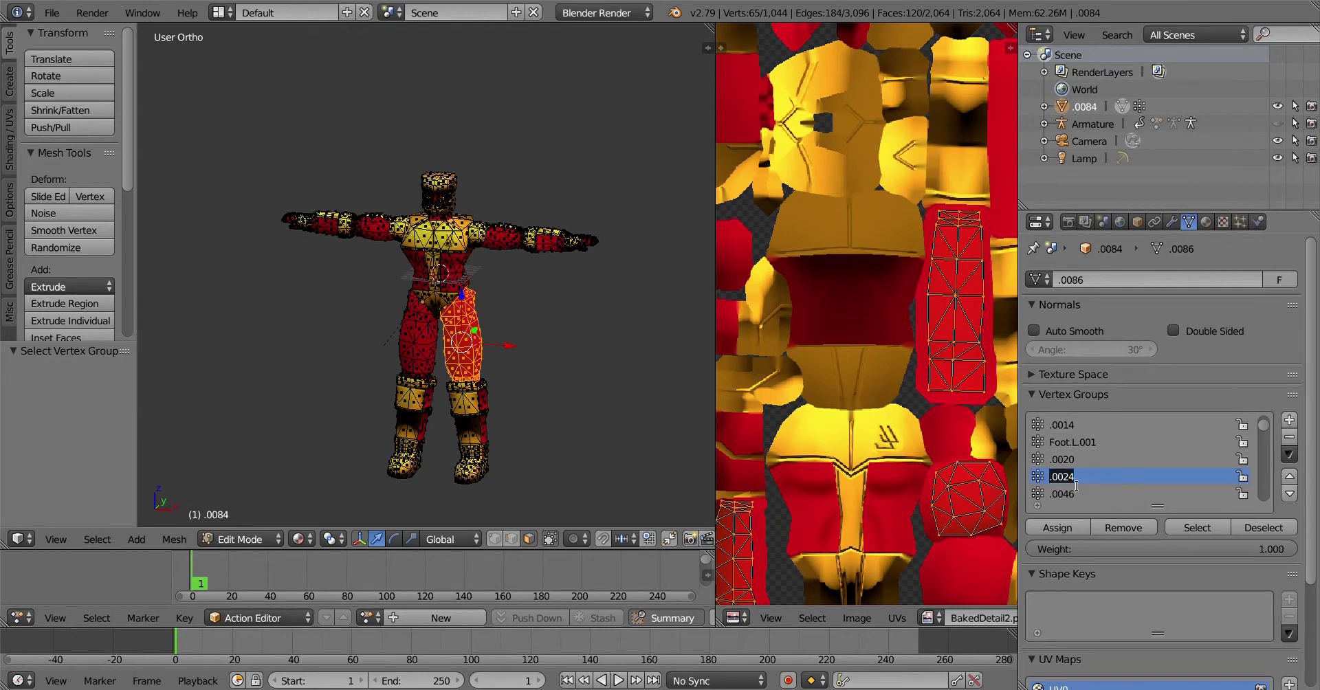
{"action": "type", "text": "Leg"}
{"action": "key", "text": "Return"}
Select only the vertices of vertex group .0046 on the character's left forearm and rename the group Arm.L.001
{"action": "key", "text": "a"}
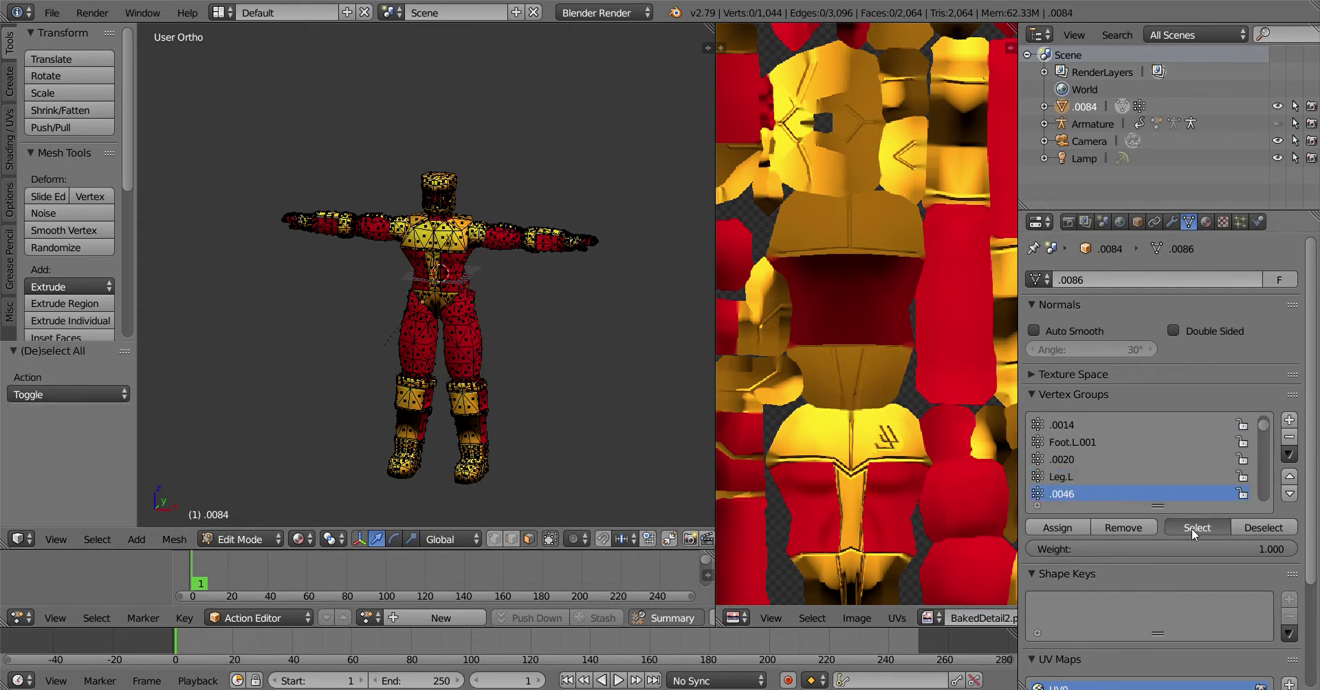
{"action": "left_click", "coordinate": [1192, 530]}
{"action": "double_click", "coordinate": [1068, 495]}
{"action": "type", "text": "Arm"}
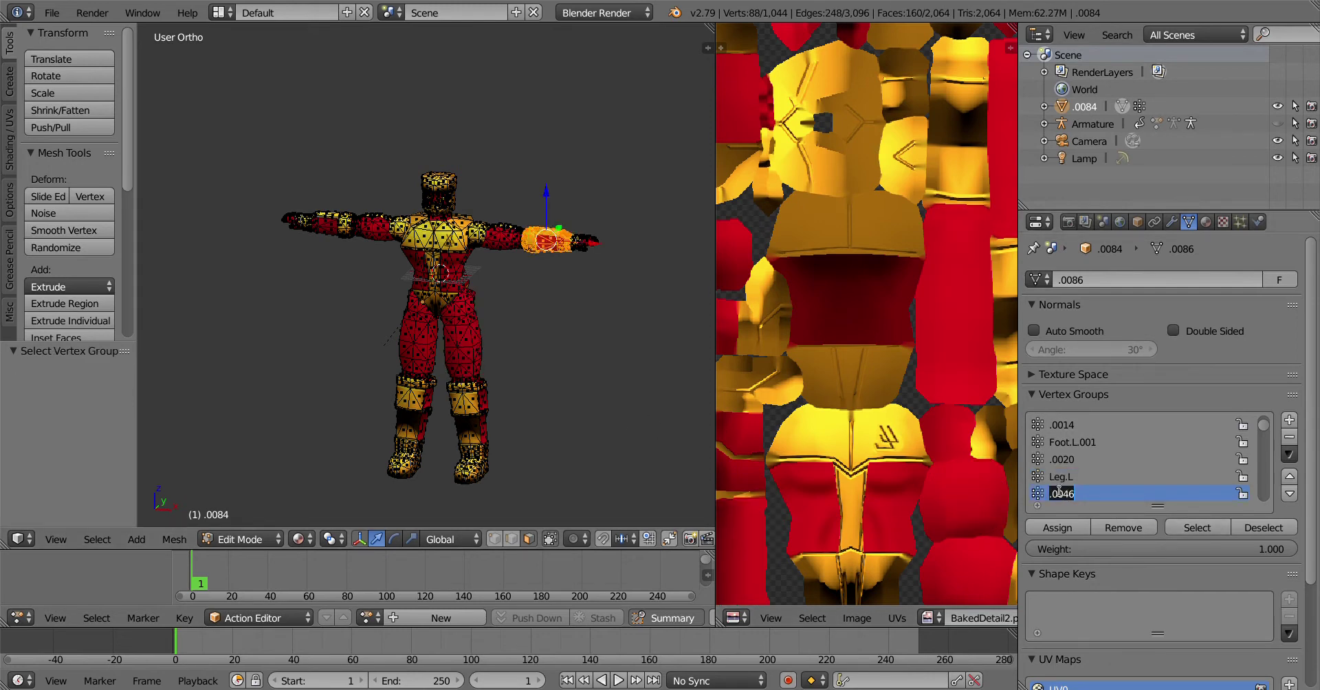
{"action": "key", "text": "Return"}
{"action": "key", "text": "Return"}
Select only the vertices of vertex group .0048 at the character's left wrist and rename the group Wrist.L
{"action": "scroll", "coordinate": [1086, 488], "scroll_direction": "down", "scroll_amount": 1}
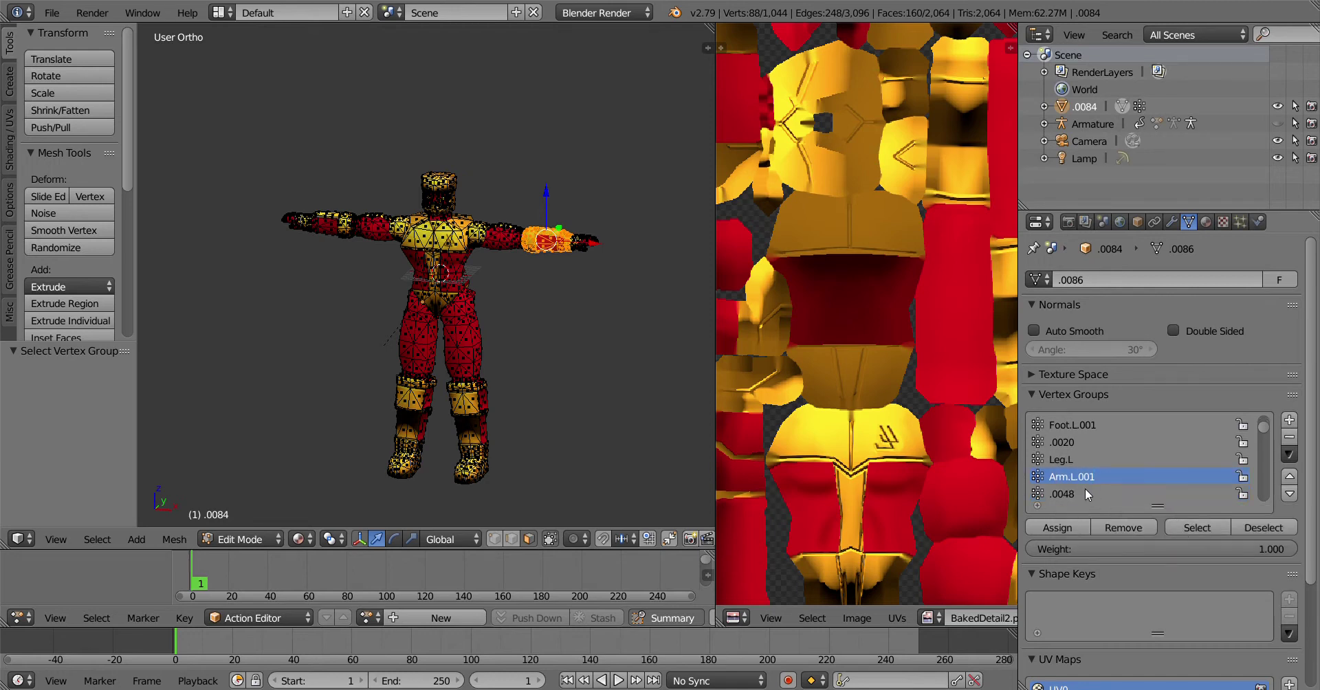
{"action": "key", "text": "a"}
{"action": "left_click", "coordinate": [1062, 493]}
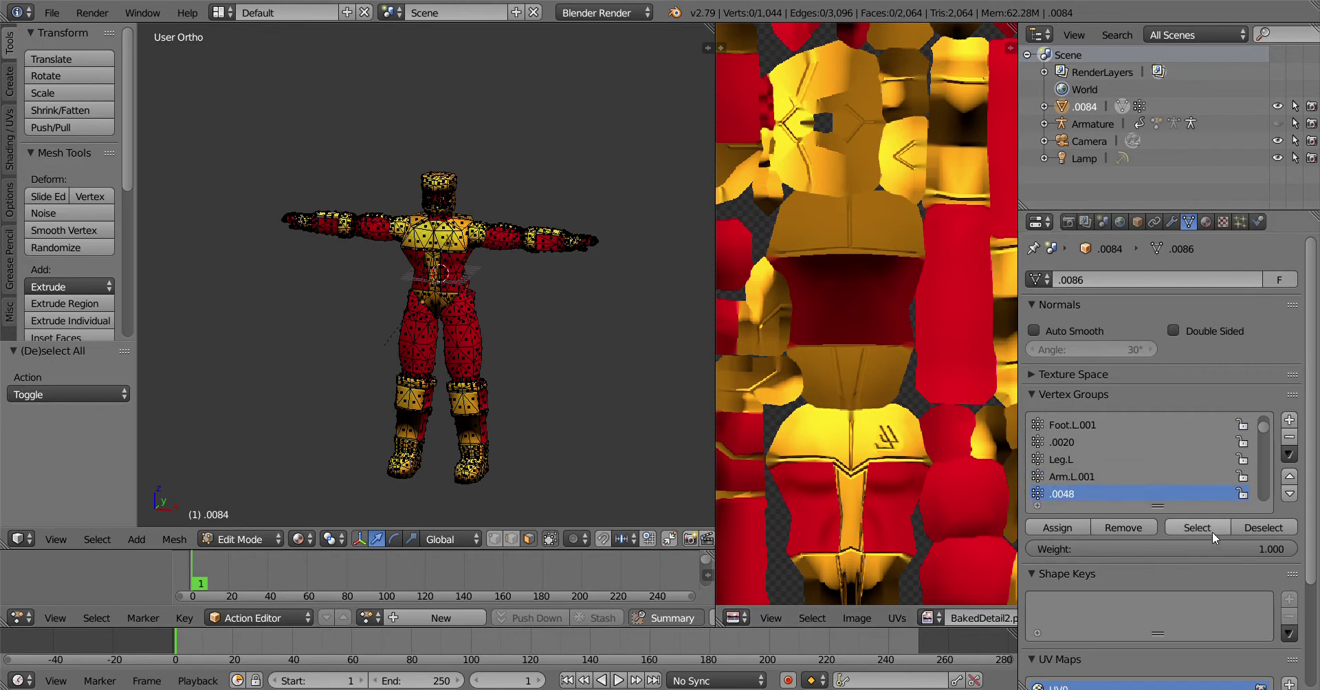
{"action": "left_click", "coordinate": [1212, 532]}
{"action": "double_click", "coordinate": [1061, 494]}
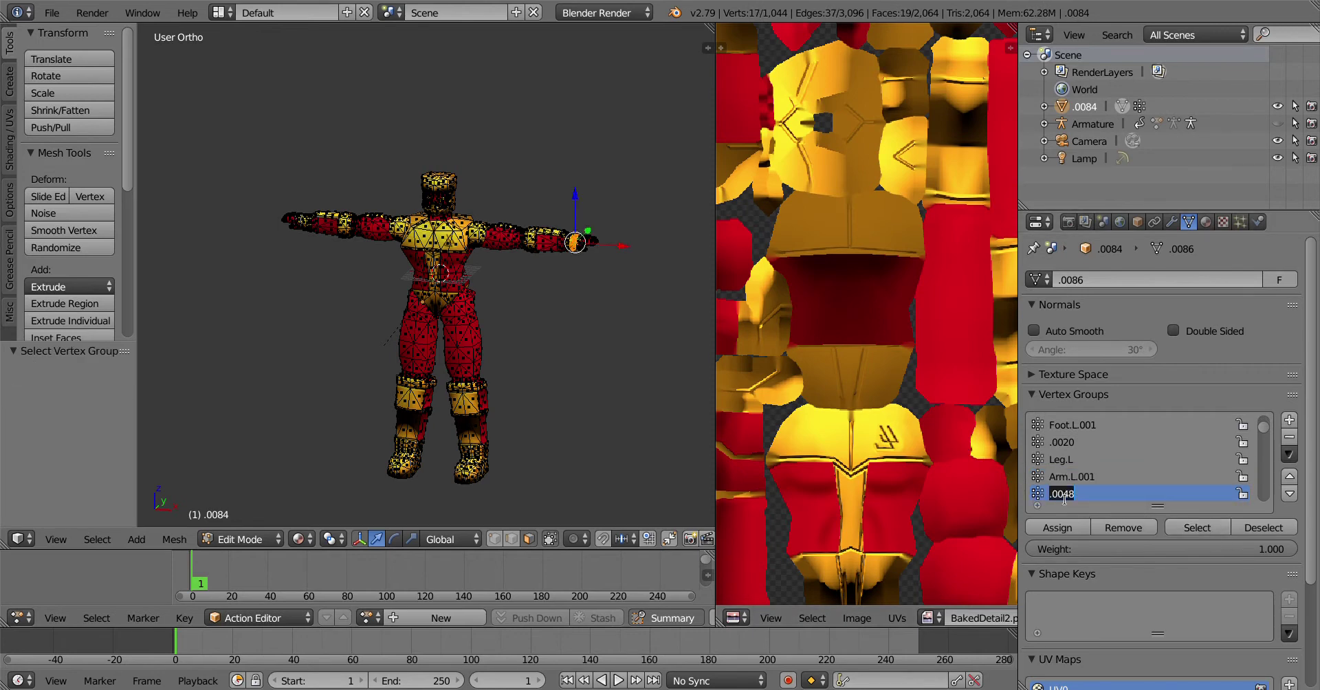
{"action": "type", "text": "Wrist.L"}
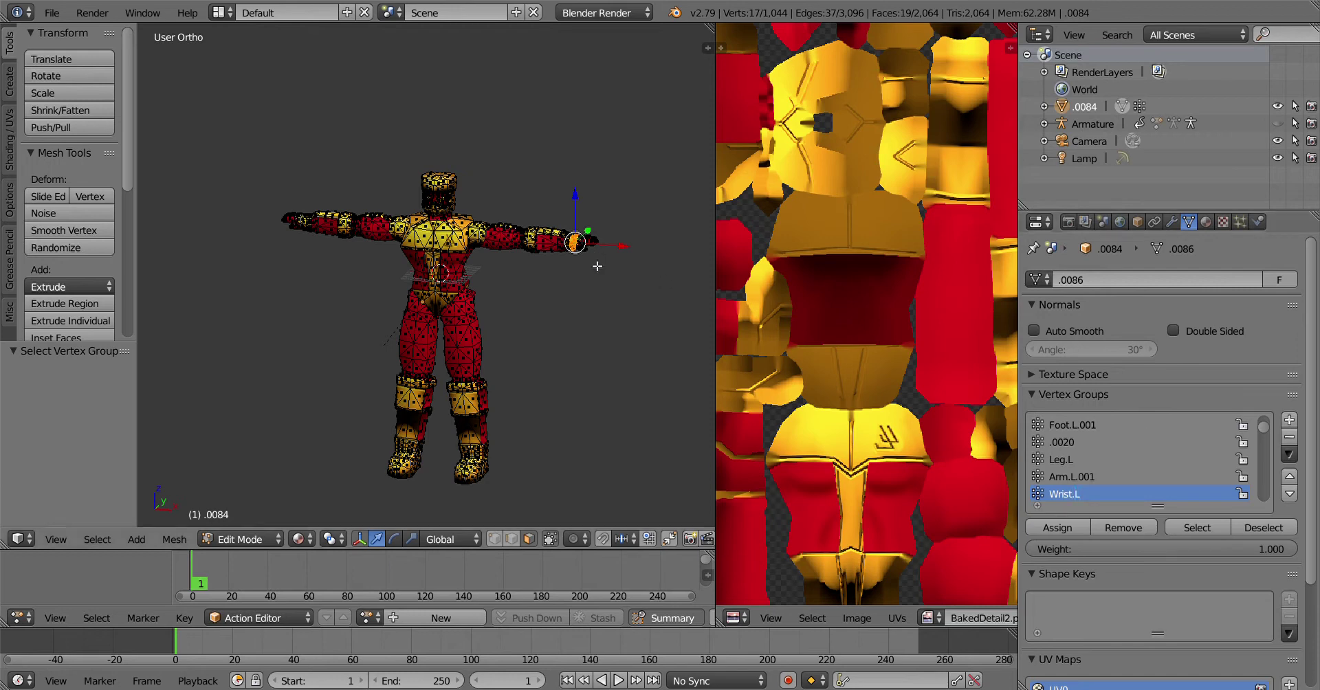
Select only the vertices of vertex group arm.L on the upper arm and capitalise the group's name as Arm.L
{"action": "type", "text": "a"}
{"action": "scroll", "coordinate": [1077, 469], "scroll_direction": "down", "scroll_amount": 2}
{"action": "left_click", "coordinate": [1077, 475]}
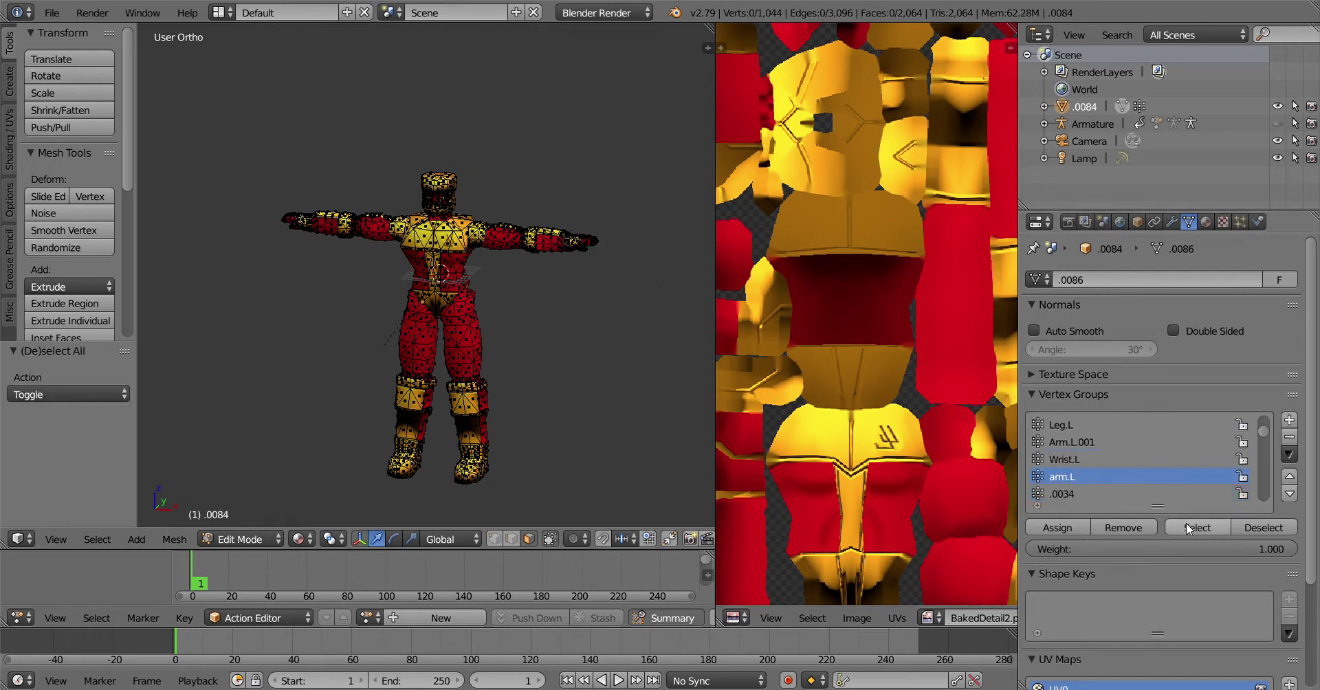
{"action": "left_click", "coordinate": [1183, 527]}
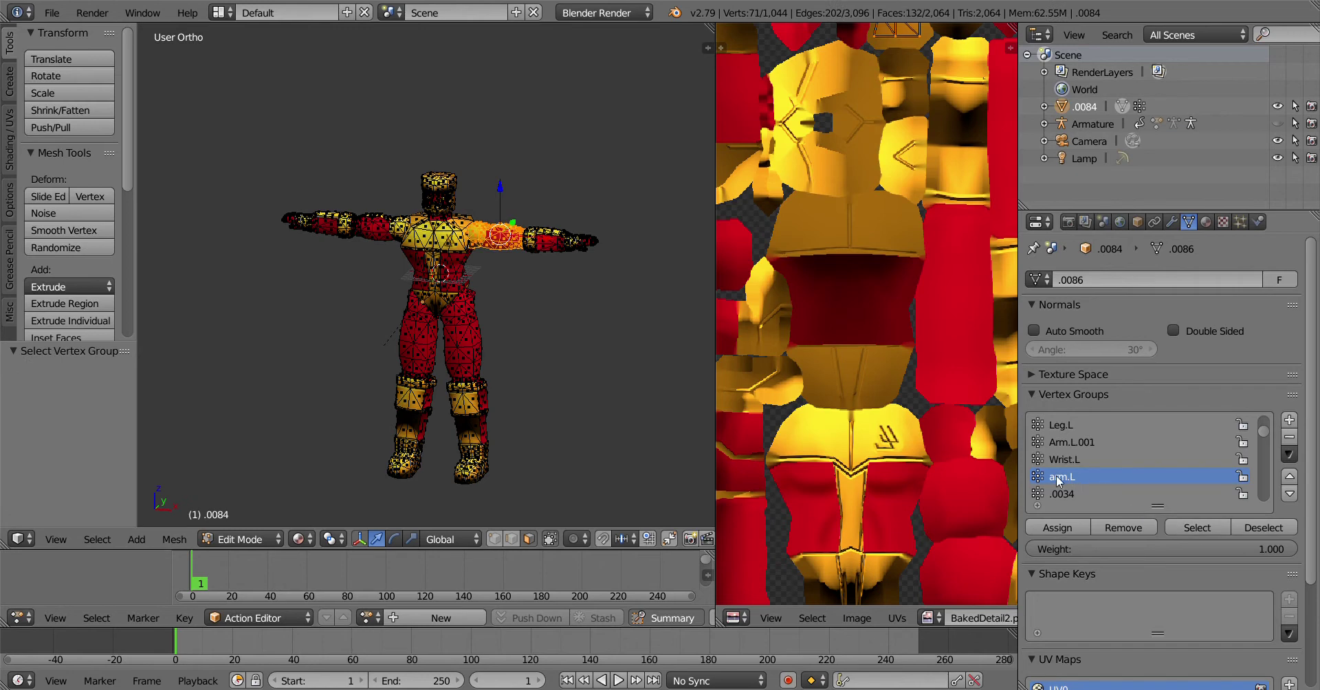
{"action": "double_click", "coordinate": [1128, 477]}
{"action": "type", "text": "Arm.L"}
{"action": "key", "text": "Return"}
Select only the vertices of vertex group .0034 on the character's right lower leg and rename the group Leg.R.001
{"action": "key", "text": "a"}
{"action": "left_click", "coordinate": [1068, 492]}
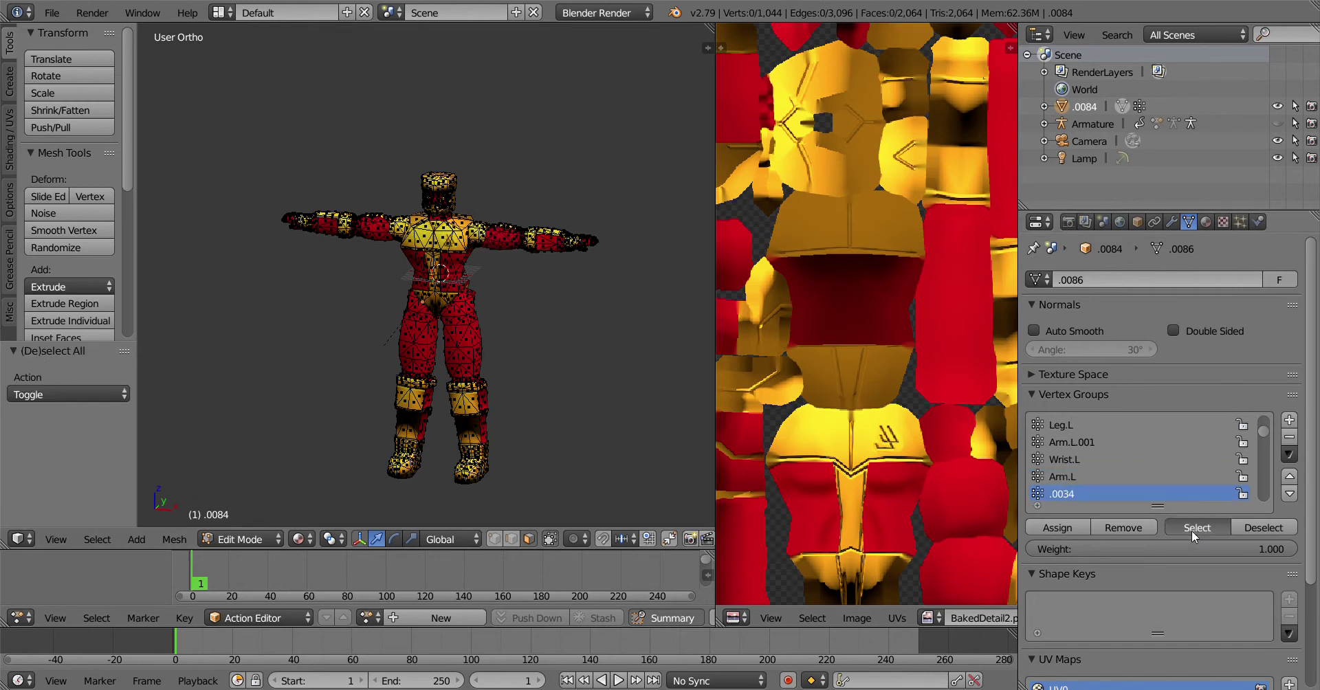
{"action": "left_click", "coordinate": [1192, 530]}
{"action": "double_click", "coordinate": [1082, 494]}
{"action": "type", "text": "Leg.R"}
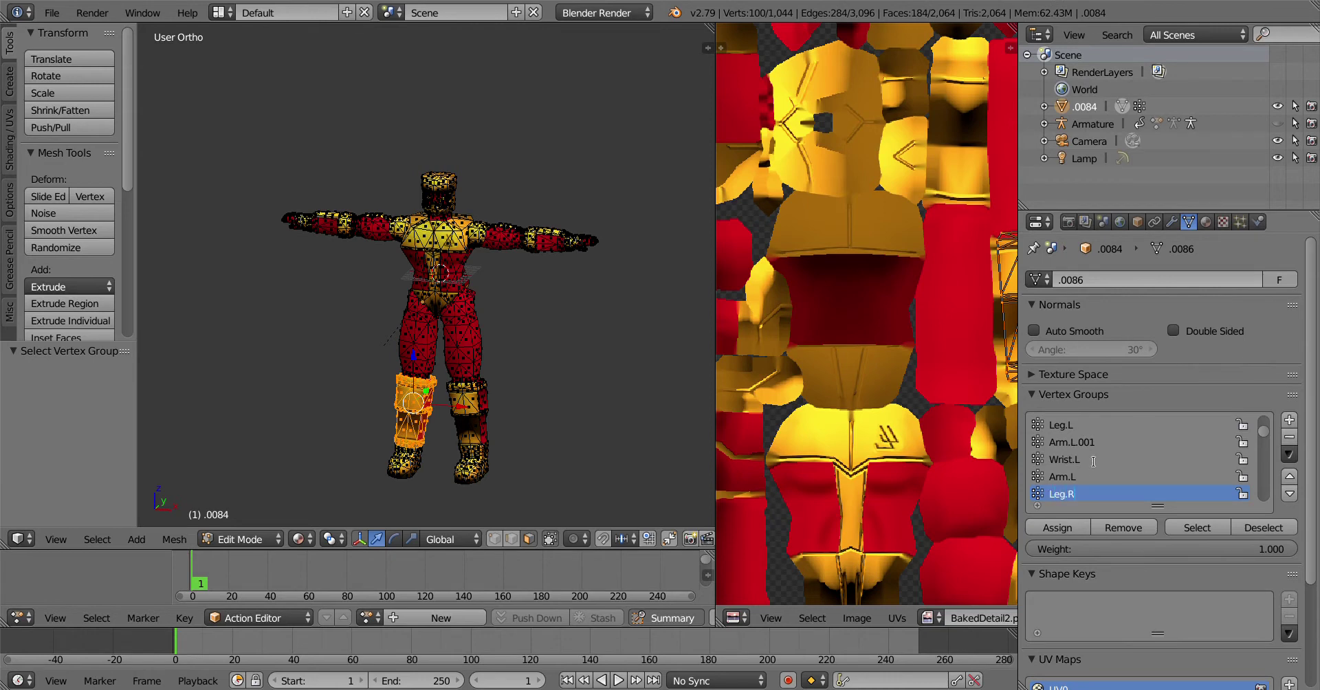
{"action": "type", "text": "001"}
{"action": "key", "text": "Return"}
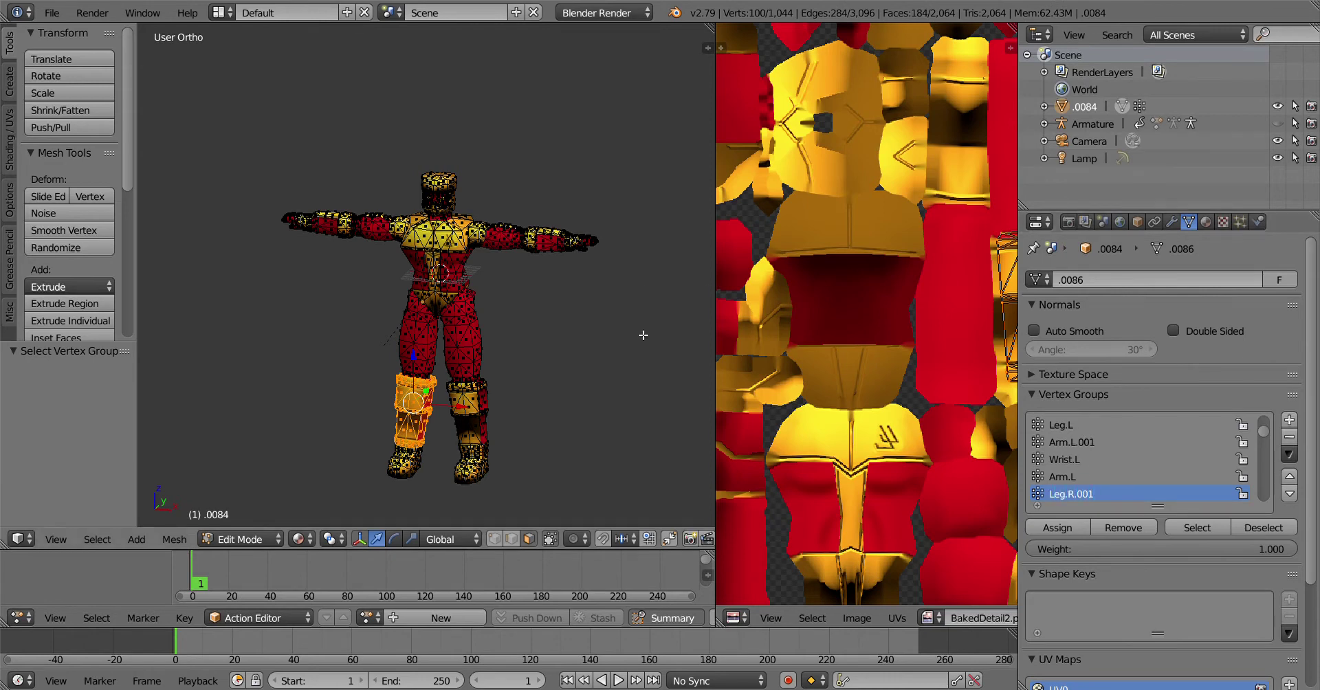
Select only the vertices of vertex group .0040 across the torso and rename the group Spine
{"action": "scroll", "coordinate": [1162, 509], "scroll_direction": "down", "scroll_amount": 2}
{"action": "left_click", "coordinate": [1073, 476]}
{"action": "key", "text": "a"}
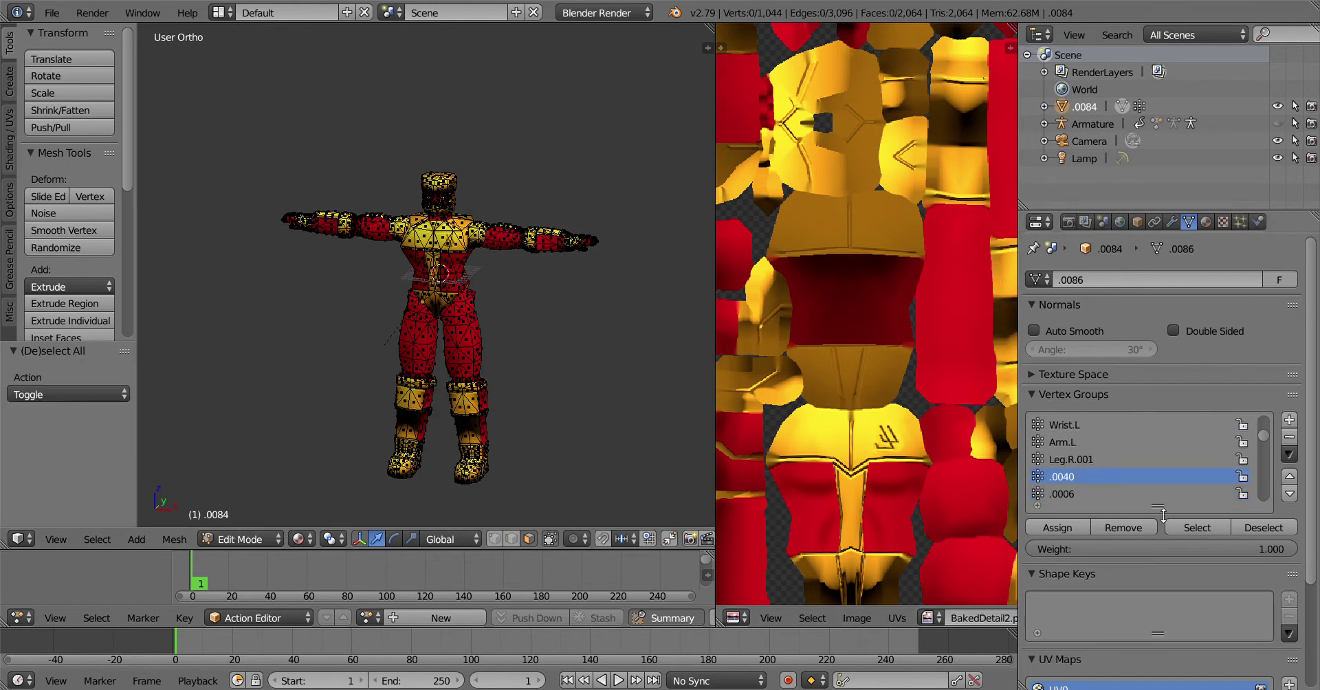
{"action": "left_click", "coordinate": [1188, 530]}
{"action": "double_click", "coordinate": [1083, 476]}
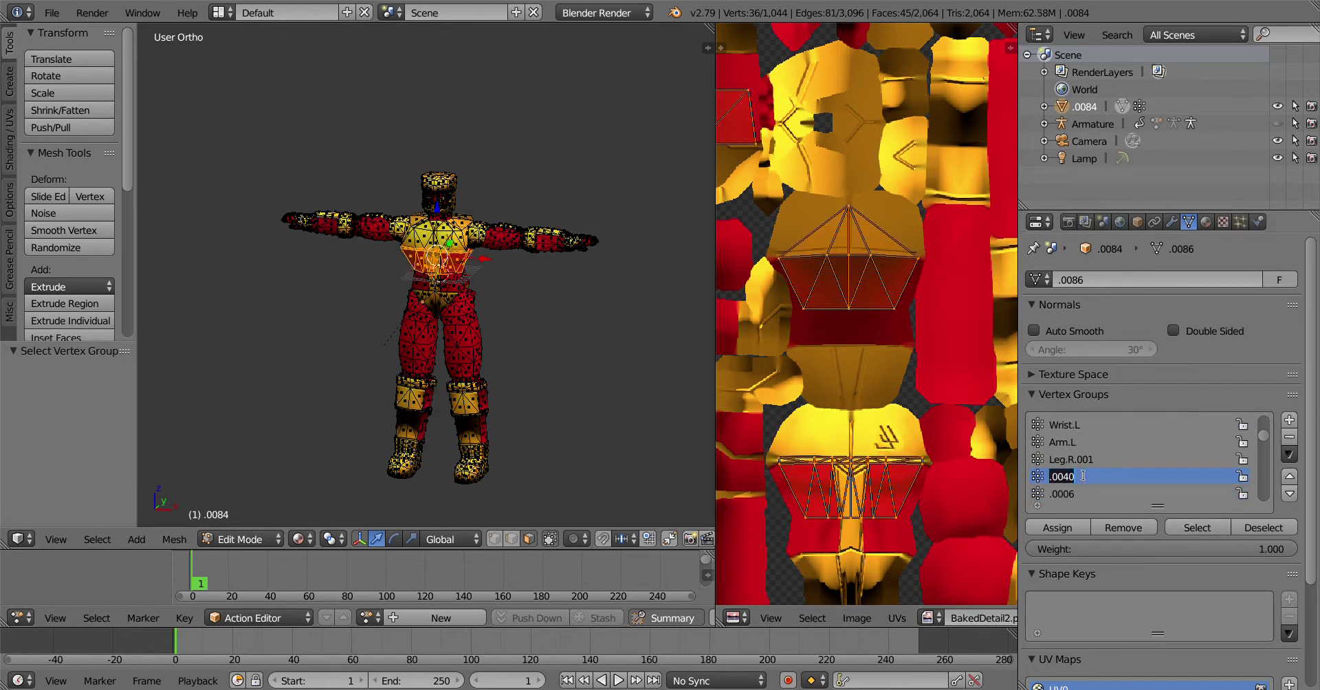
{"action": "type", "text": "Spine"}
{"action": "key", "text": "Return"}
Check vertex group .0006, then select only the vertices of group .0078 at the right thumb and rename it Thumb.R.001
{"action": "key", "text": "a"}
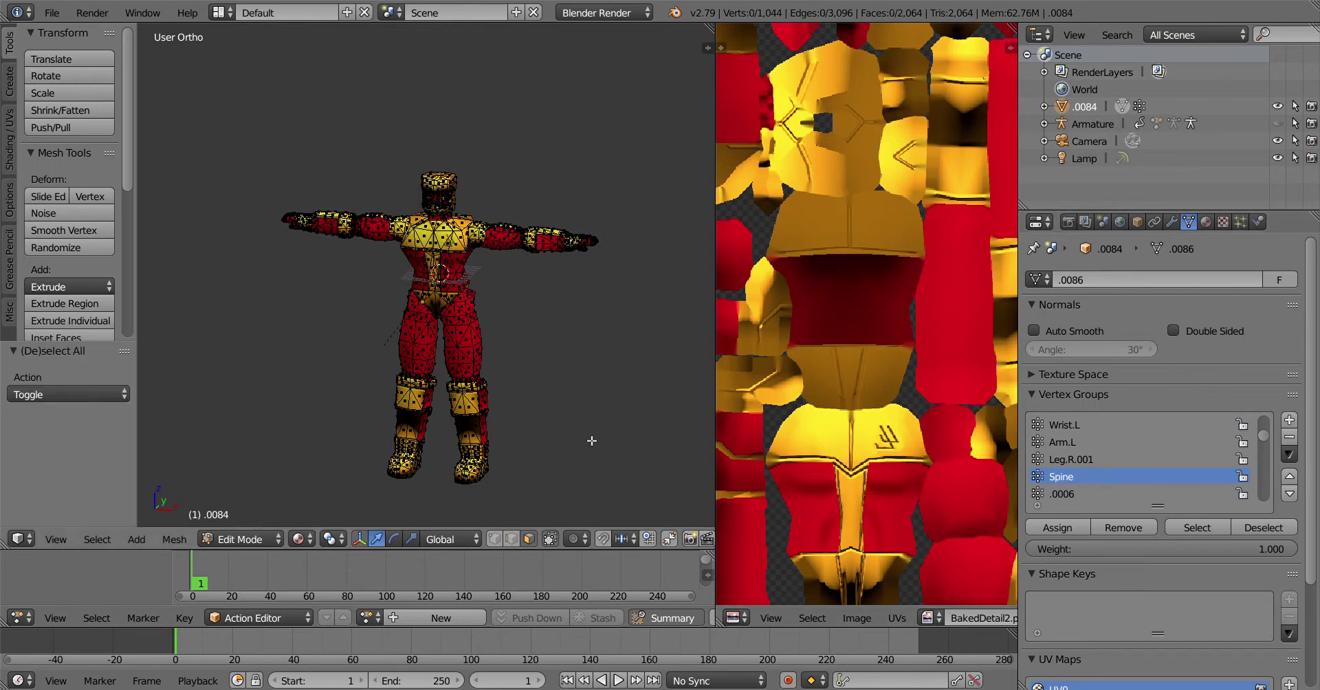
{"action": "left_click", "coordinate": [1193, 528]}
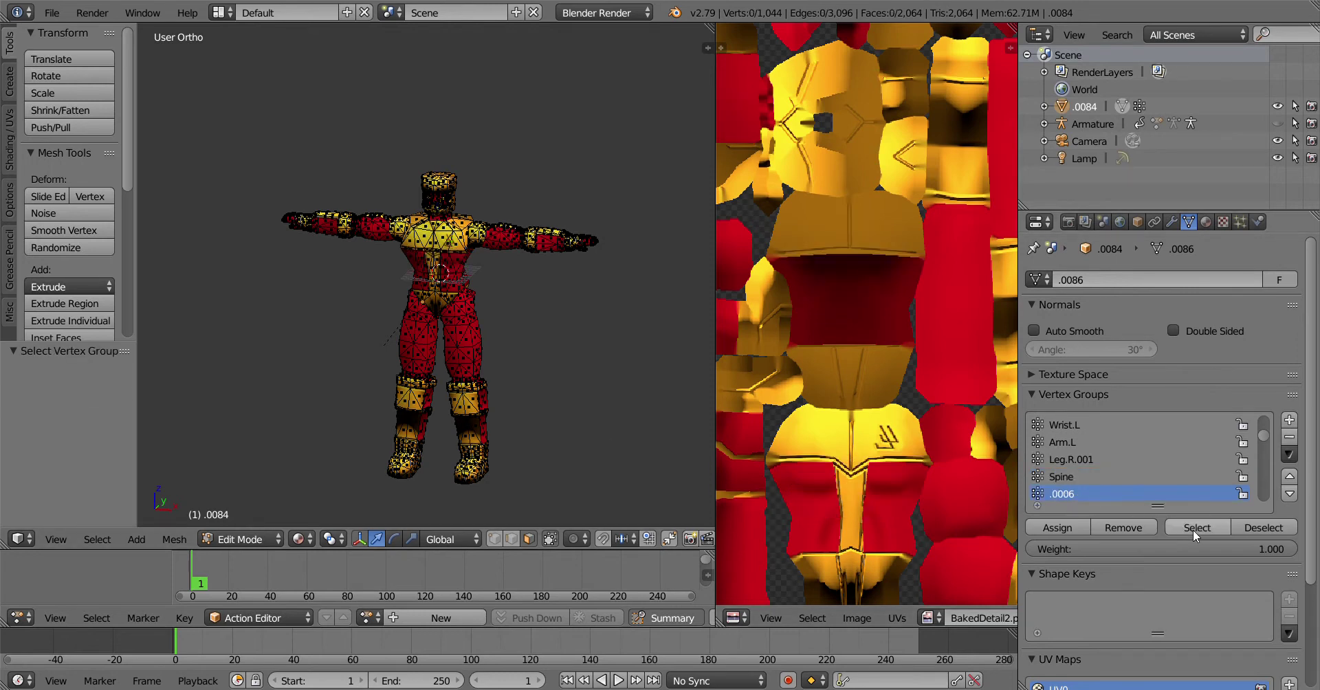
{"action": "scroll", "coordinate": [1076, 492], "scroll_direction": "down", "scroll_amount": 1}
{"action": "left_click", "coordinate": [1077, 492]}
{"action": "left_click", "coordinate": [1178, 526]}
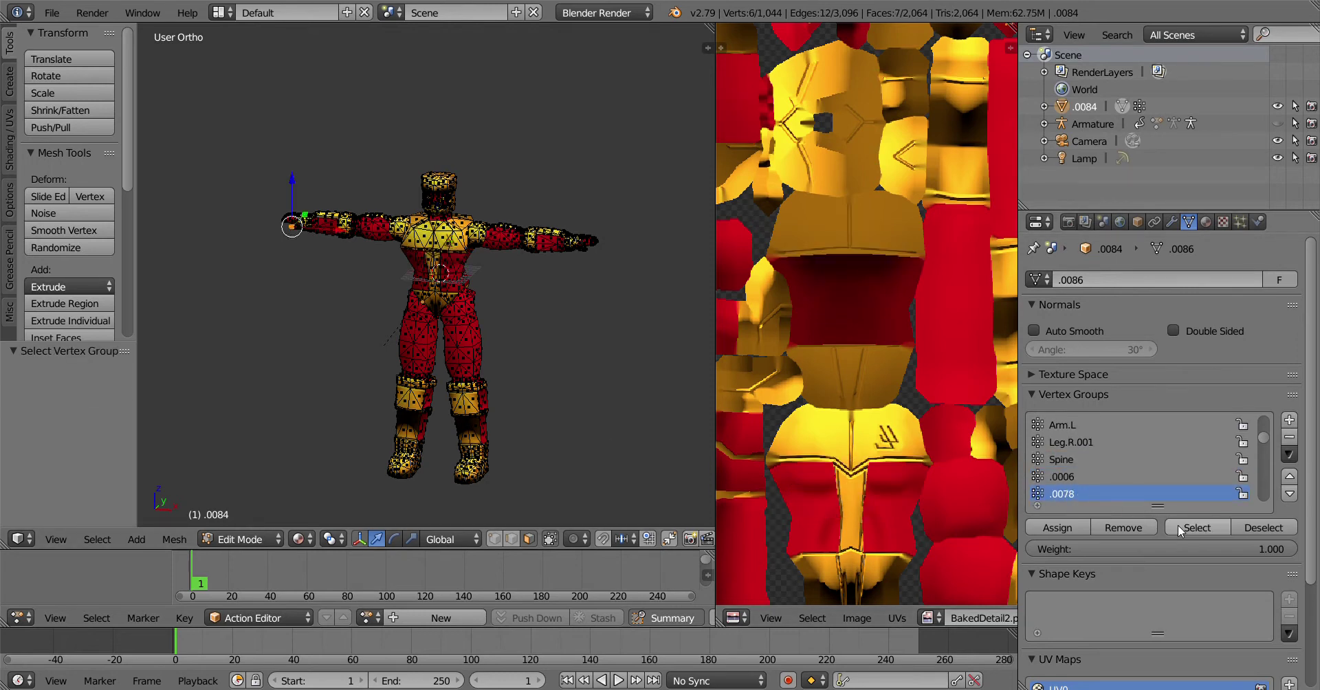
{"action": "double_click", "coordinate": [1084, 493]}
{"action": "type", "text": "Thum"}
{"action": "key", "text": "Return"}
{"action": "type", "text": "b.R.00"}
Select only the vertices of vertex group .0050 on the character's left hand and rename the group Fingers.L
{"action": "scroll", "coordinate": [536, 289], "scroll_direction": "down", "scroll_amount": 2}
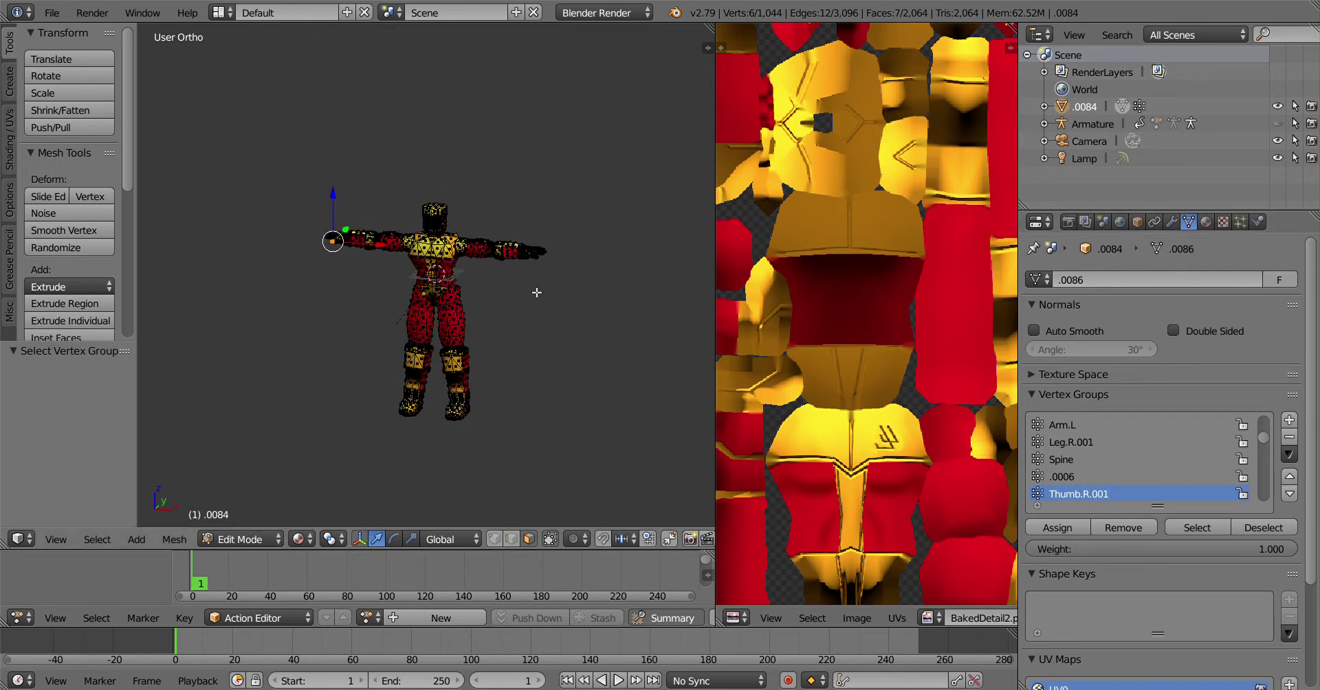
{"action": "scroll", "coordinate": [488, 300], "scroll_direction": "up", "scroll_amount": 5}
{"action": "scroll", "coordinate": [547, 311], "scroll_direction": "down", "scroll_amount": 2}
{"action": "scroll", "coordinate": [1077, 474], "scroll_direction": "down", "scroll_amount": 1}
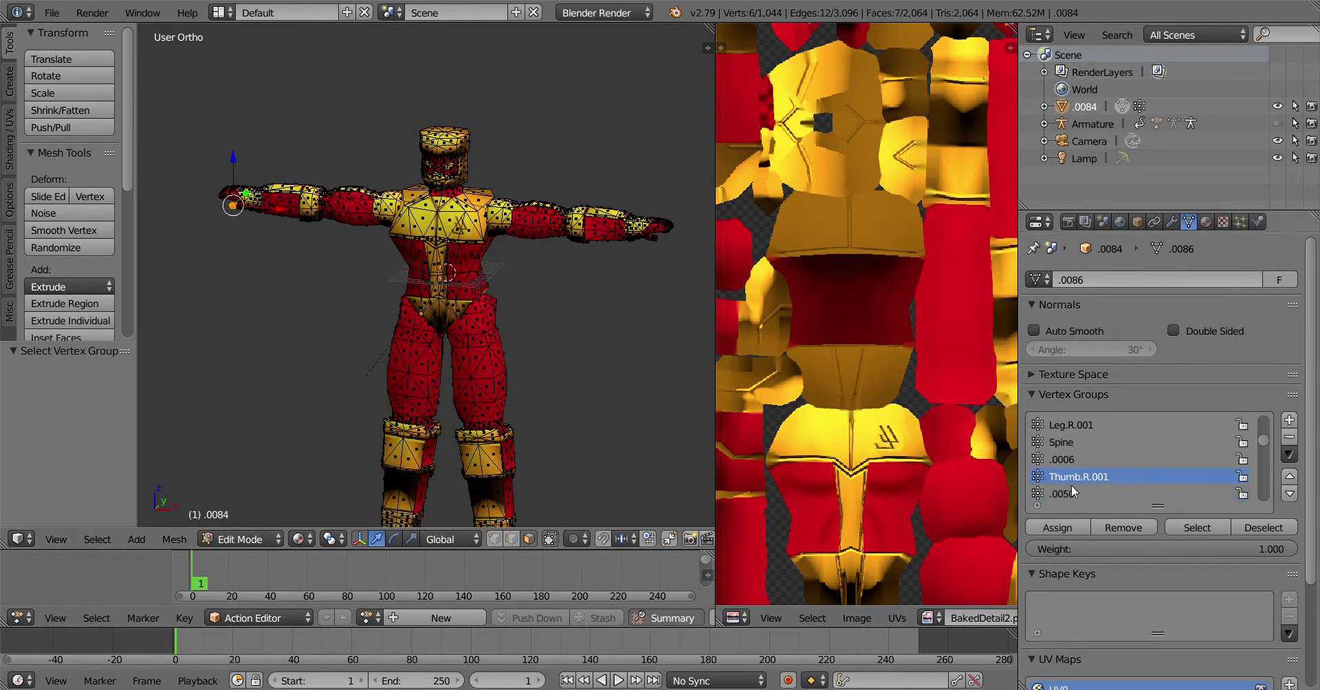
{"action": "left_click", "coordinate": [1076, 493]}
{"action": "left_click", "coordinate": [1196, 526]}
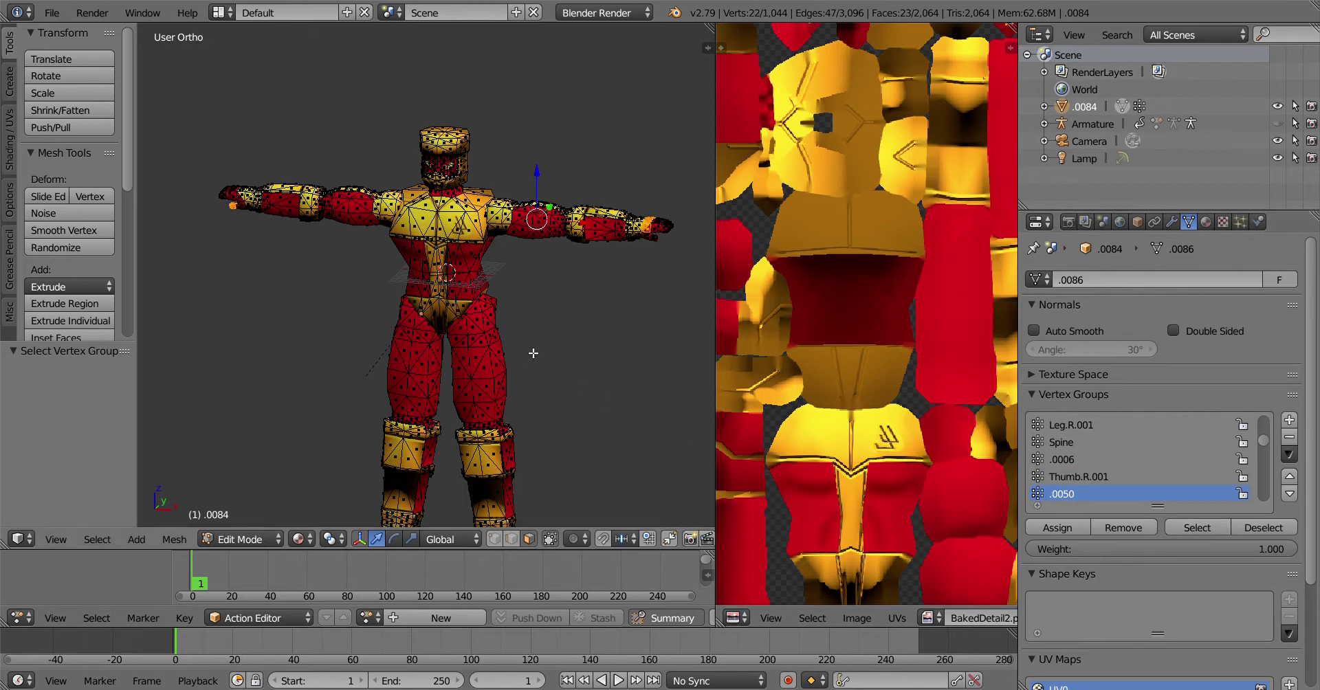
{"action": "key", "text": "a"}
{"action": "left_click", "coordinate": [1194, 529]}
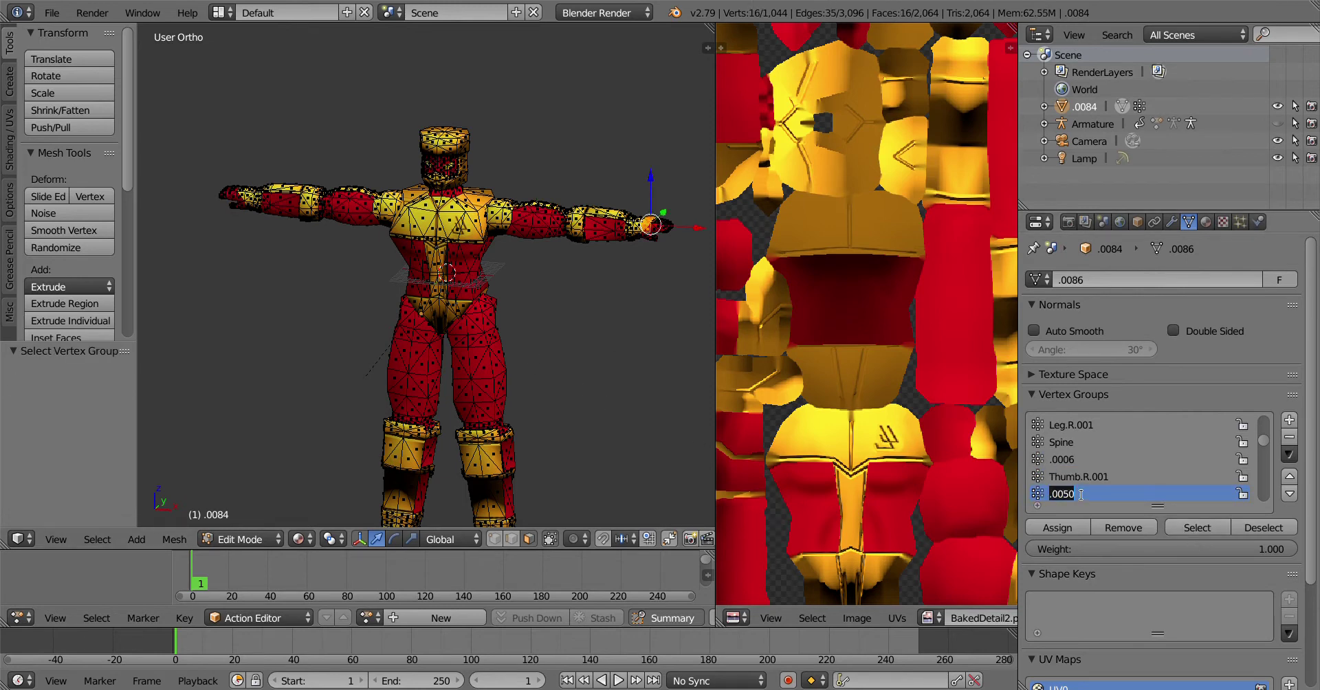
{"action": "type", "text": "Fingers.L"}
Select only the vertices of vertex group .0070 on the character's right fingers and rename the group Fingers.R.001
{"action": "scroll", "coordinate": [589, 316], "scroll_direction": "down", "scroll_amount": 1}
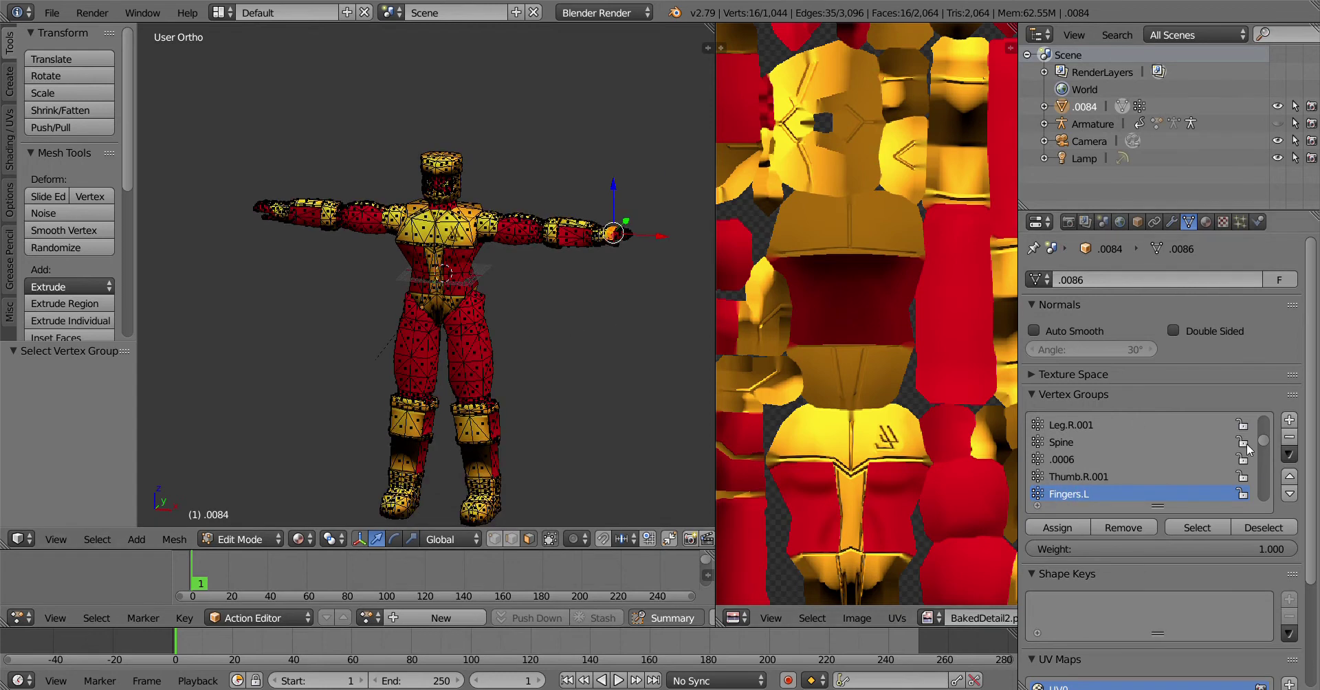
{"action": "left_click", "coordinate": [1240, 528]}
{"action": "scroll", "coordinate": [1100, 487], "scroll_direction": "down", "scroll_amount": 1}
{"action": "left_click", "coordinate": [1200, 529]}
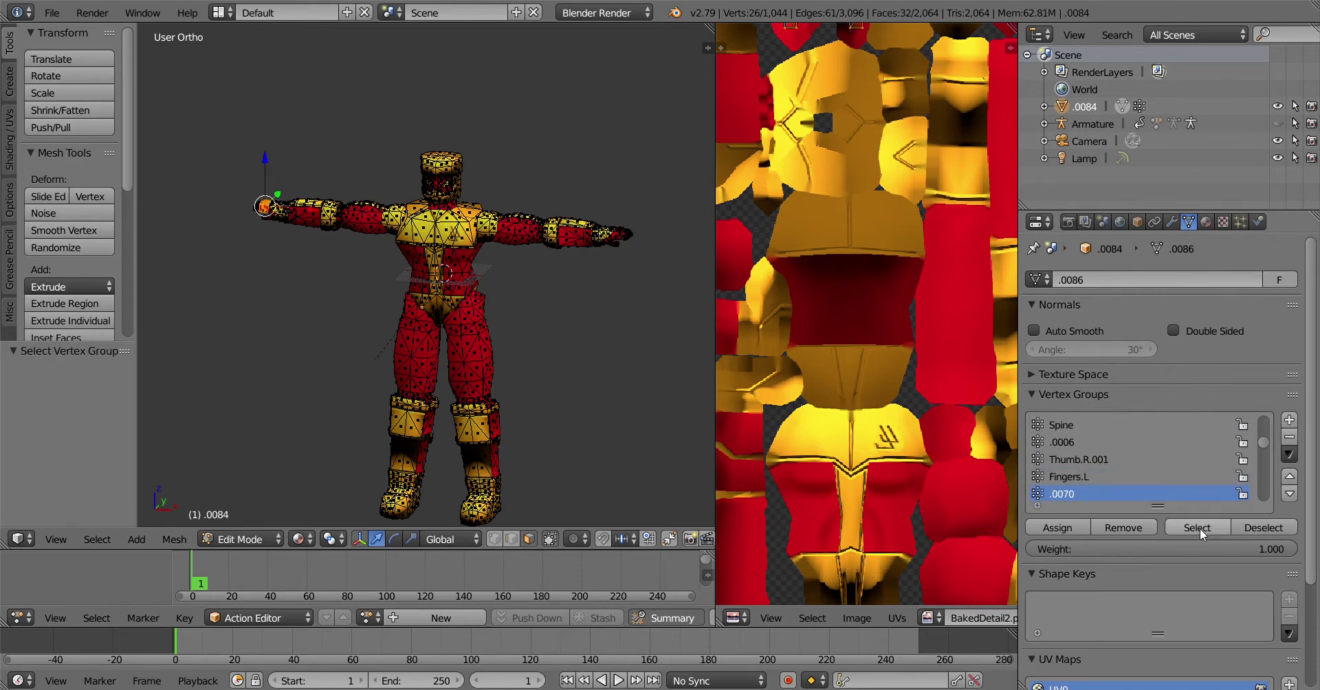
{"action": "double_click", "coordinate": [1070, 494]}
{"action": "type", "text": "Fingers.R.001"}
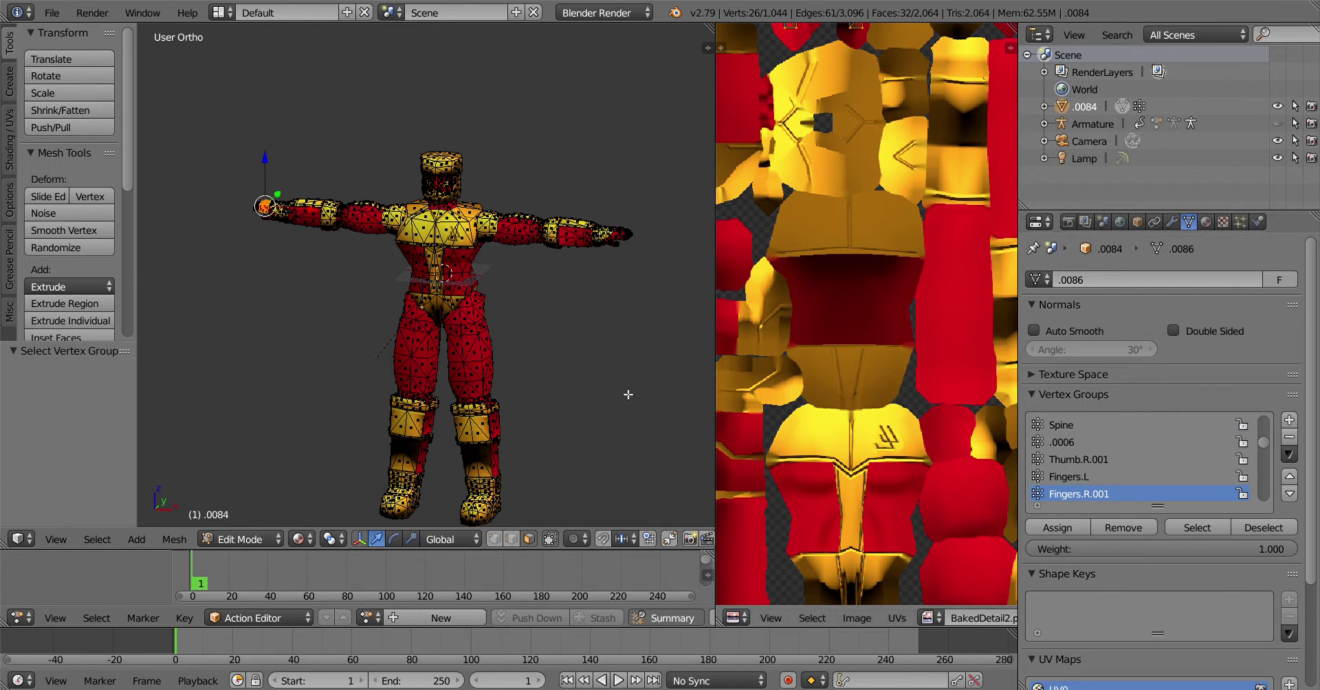
Select the vertices of group .0066 at the character's right hand, clear the selection and rename the group Fingers.R
{"action": "scroll", "coordinate": [1242, 488], "scroll_direction": "down", "scroll_amount": 2}
{"action": "left_click", "coordinate": [1088, 476]}
{"action": "left_click", "coordinate": [1195, 527]}
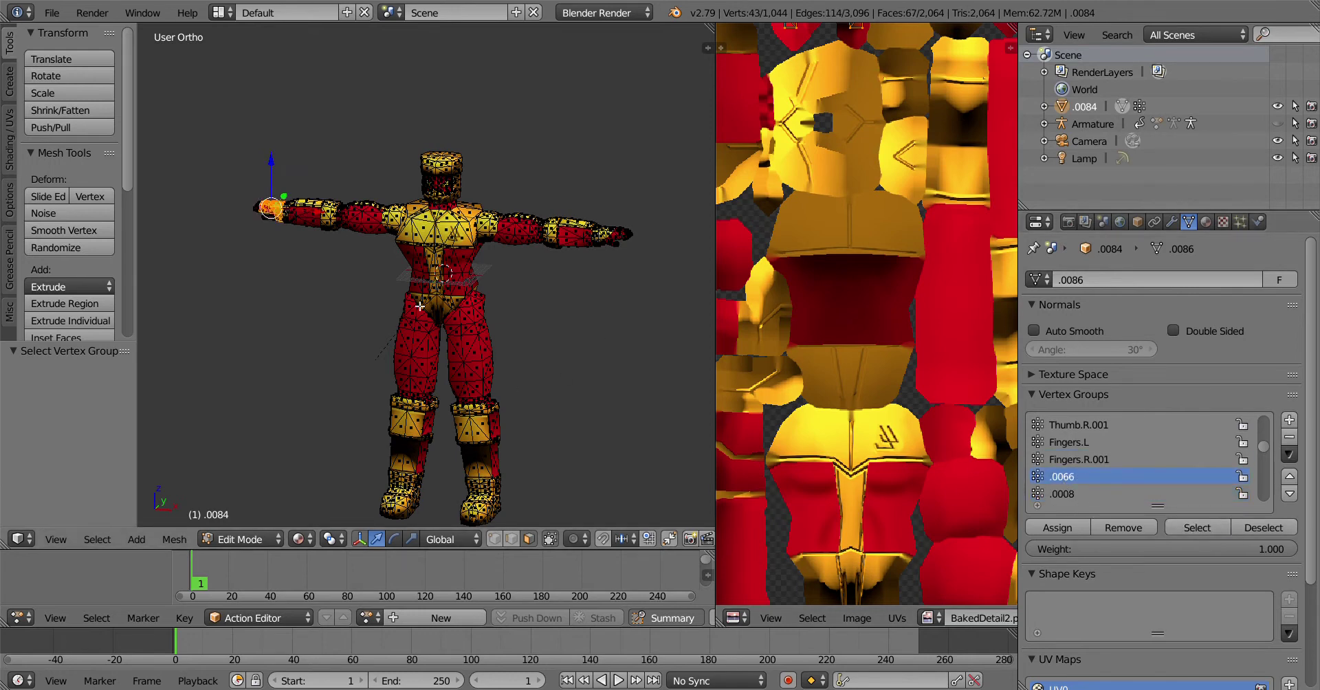
{"action": "key", "text": "a"}
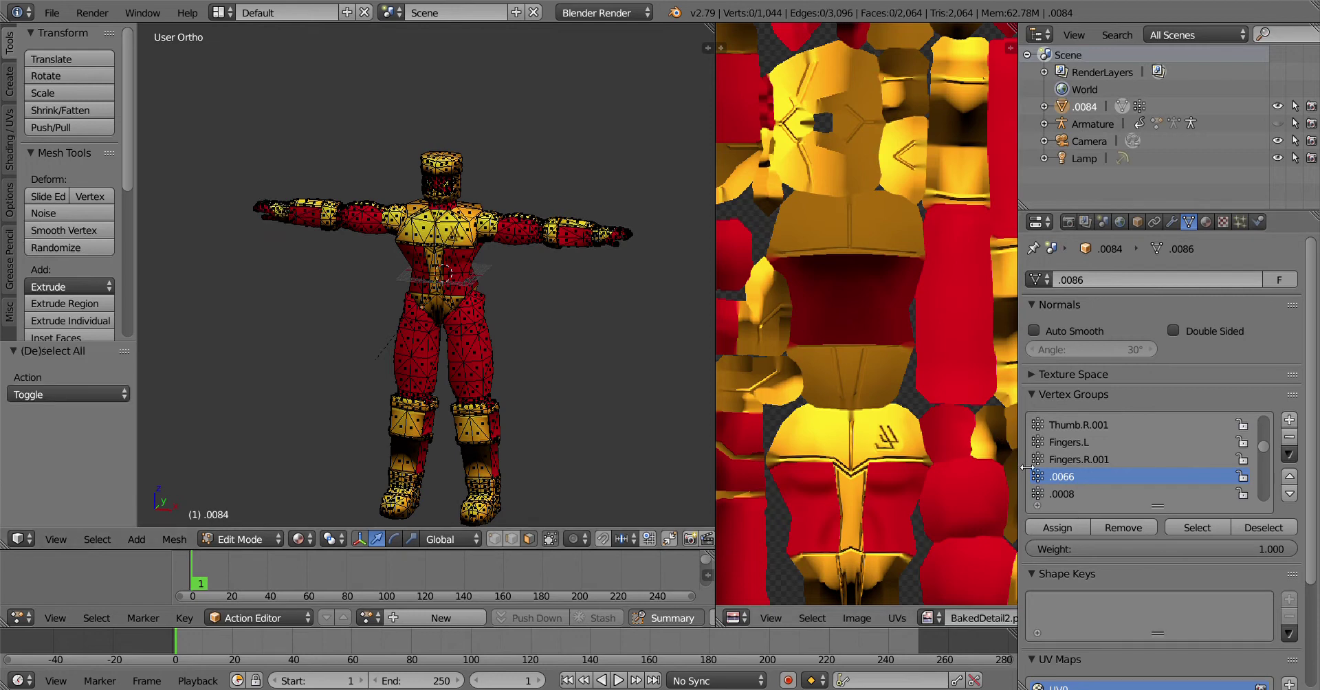
{"action": "double_click", "coordinate": [1100, 477]}
{"action": "type", "text": "Fingers.R"}
Check vertex group .0008, then select the vertices of group .0076 at the right thumb and rename it Thumb.R
{"action": "left_click", "coordinate": [1210, 529]}
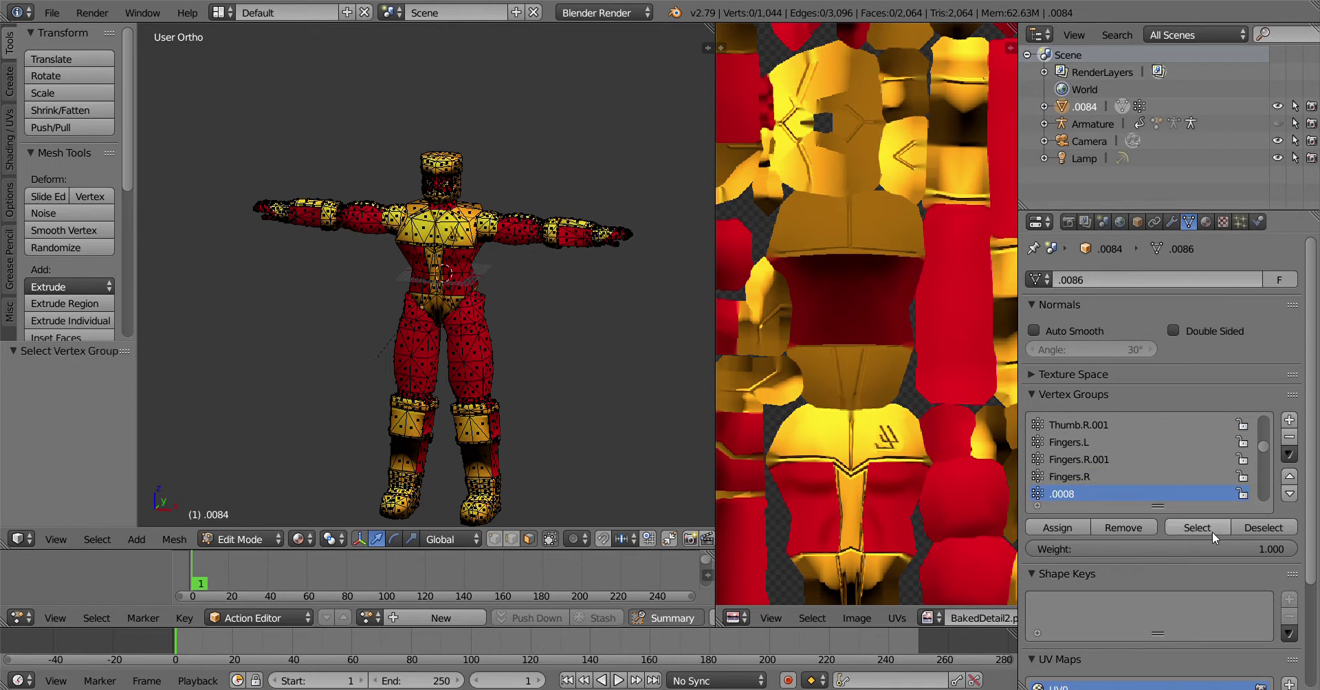
{"action": "left_click", "coordinate": [1087, 496]}
{"action": "scroll", "coordinate": [1087, 499], "scroll_direction": "down", "scroll_amount": 2}
{"action": "left_click", "coordinate": [1078, 481]}
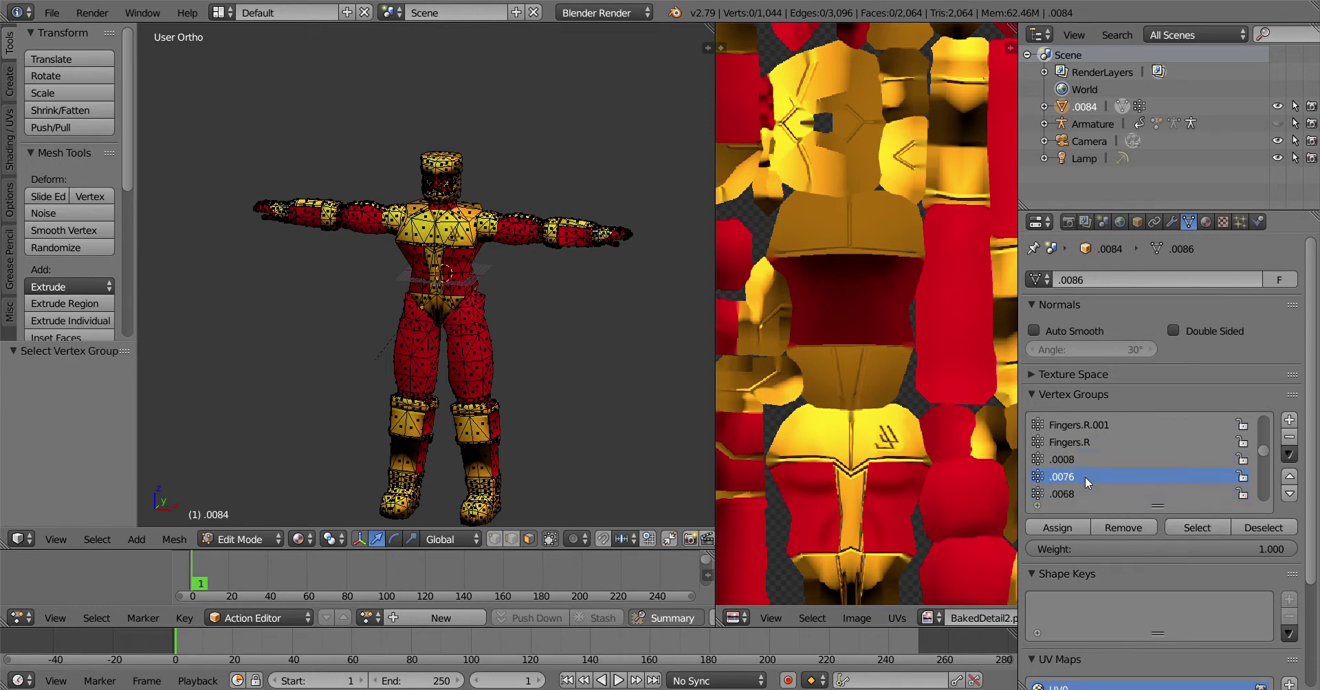
{"action": "left_click", "coordinate": [1187, 527]}
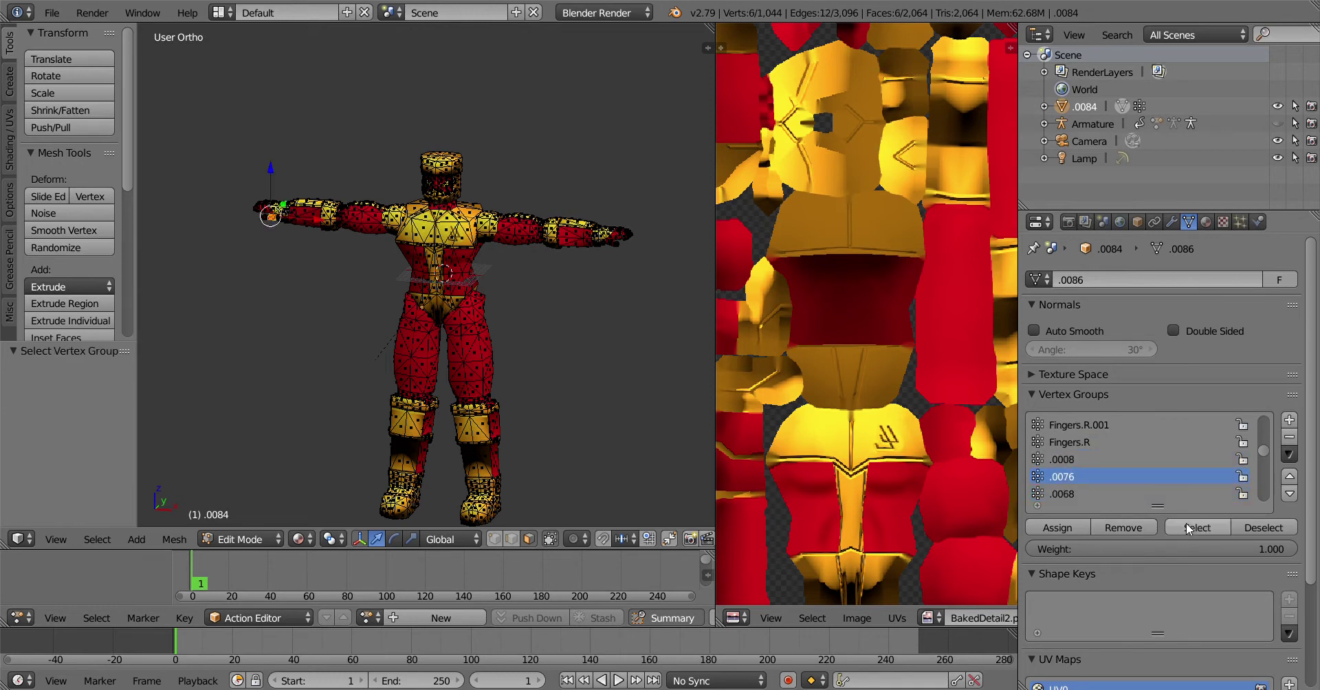
{"action": "double_click", "coordinate": [1084, 482]}
{"action": "type", "text": "Thumb.R"}
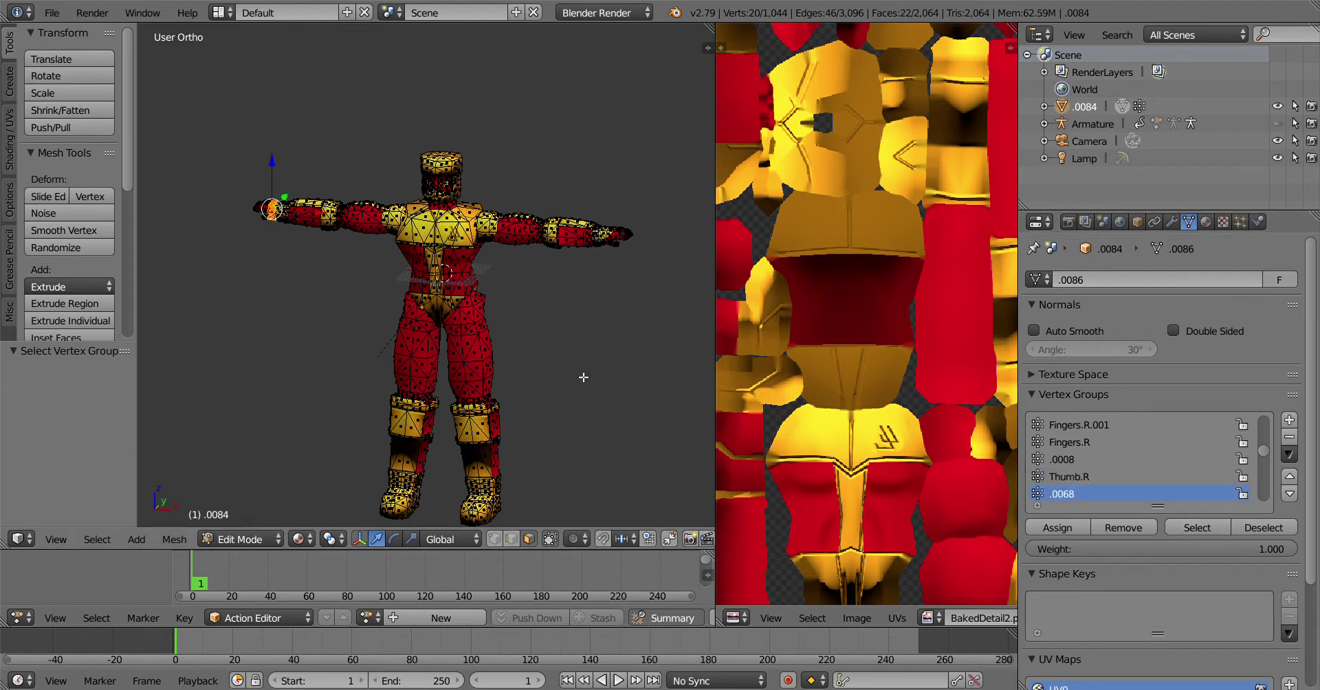
Examine the right hand up close with the vertices of groups .0068 and Fingers.R.001 selected to compare their coverage
{"action": "type", "text": "a"}
{"action": "left_click", "coordinate": [1195, 528]}
{"action": "scroll", "coordinate": [189, 200], "scroll_direction": "up", "scroll_amount": 2}
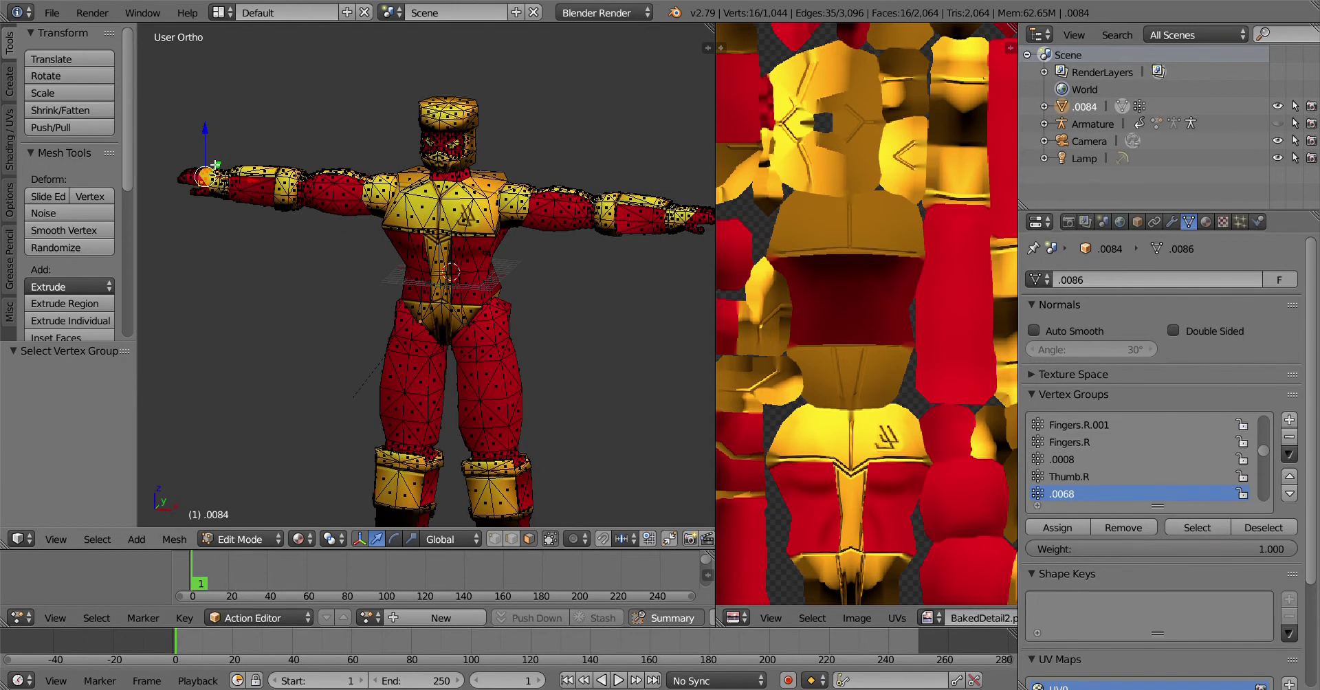
{"action": "middle_click_drag", "start_coordinate": [213, 160], "coordinate": [252, 249]}
{"action": "middle_click_drag", "start_coordinate": [179, 295], "coordinate": [452, 289], "text": "shift"}
{"action": "scroll", "coordinate": [340, 300], "scroll_direction": "up", "scroll_amount": 4}
{"action": "scroll", "coordinate": [440, 292], "scroll_direction": "up", "scroll_amount": 3}
{"action": "scroll", "coordinate": [321, 299], "scroll_direction": "down", "scroll_amount": 6, "text": "ctrl"}
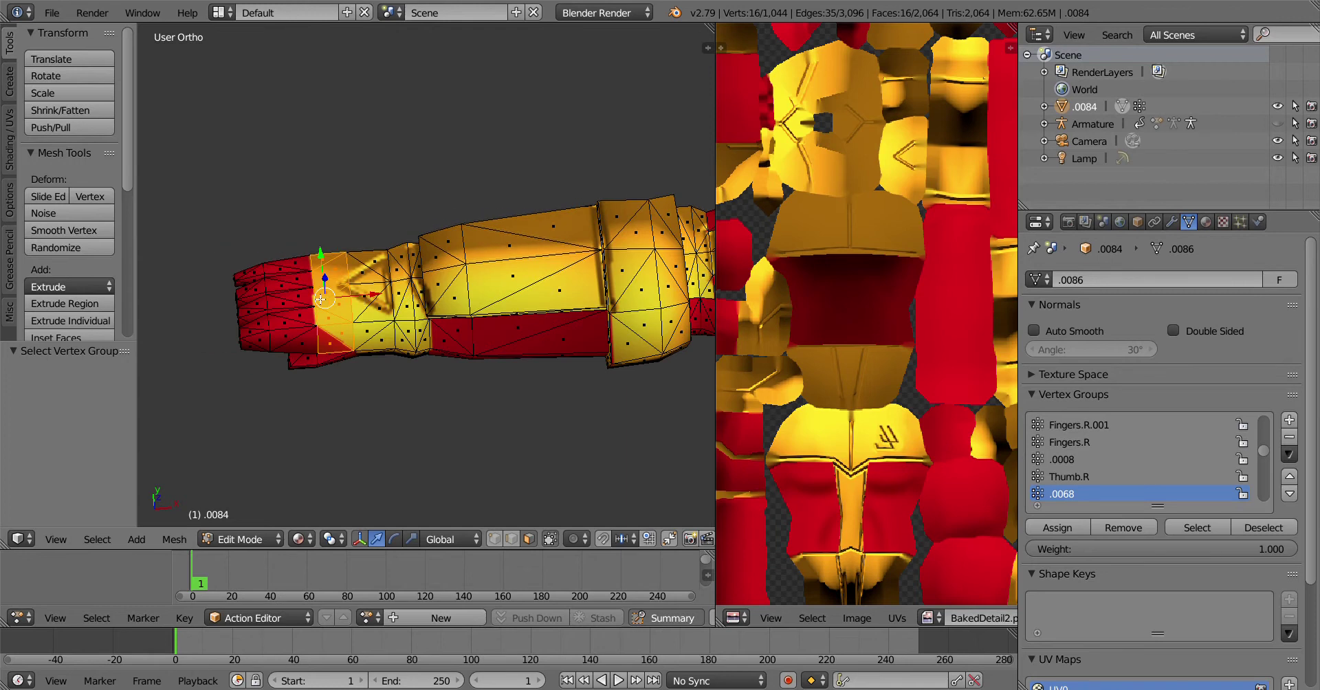
{"action": "left_click", "coordinate": [1080, 425]}
{"action": "left_click", "coordinate": [1183, 524]}
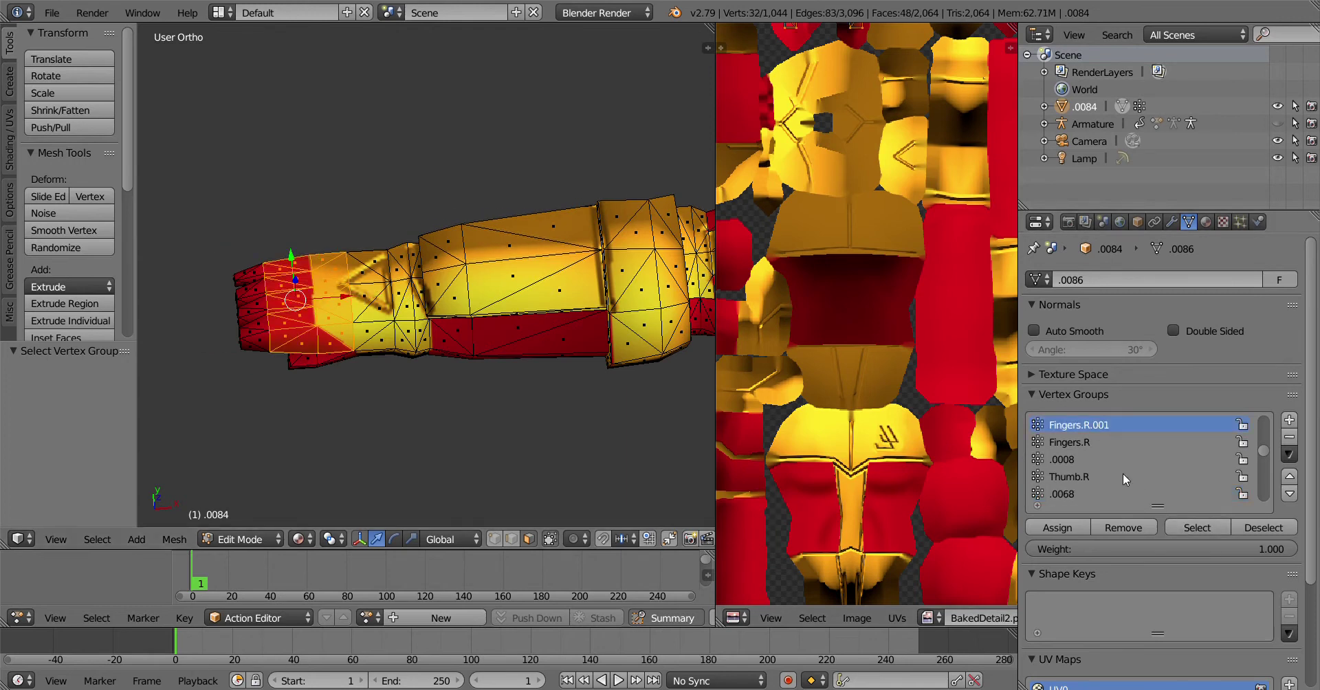
Select only the vertices of group Fingers.R near the right wrist and rename the group Wrist.R
{"action": "key", "text": "a"}
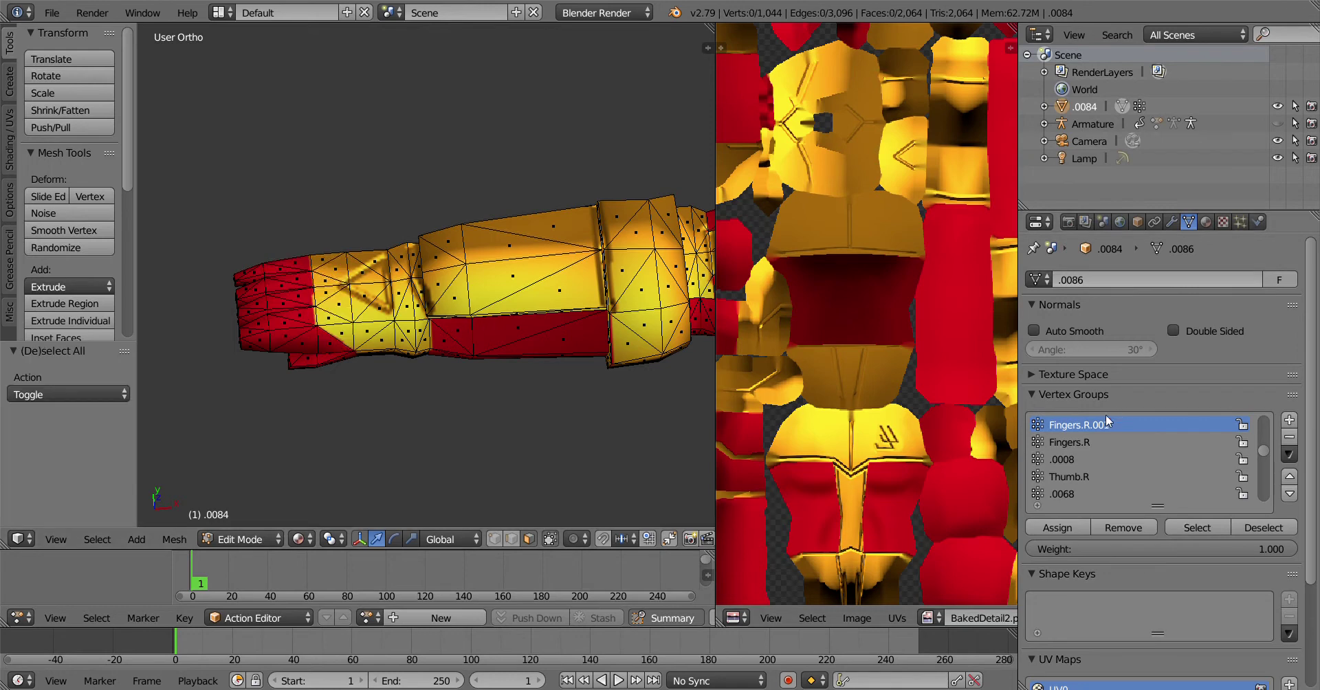
{"action": "left_click", "coordinate": [1087, 441]}
{"action": "left_click", "coordinate": [1214, 524]}
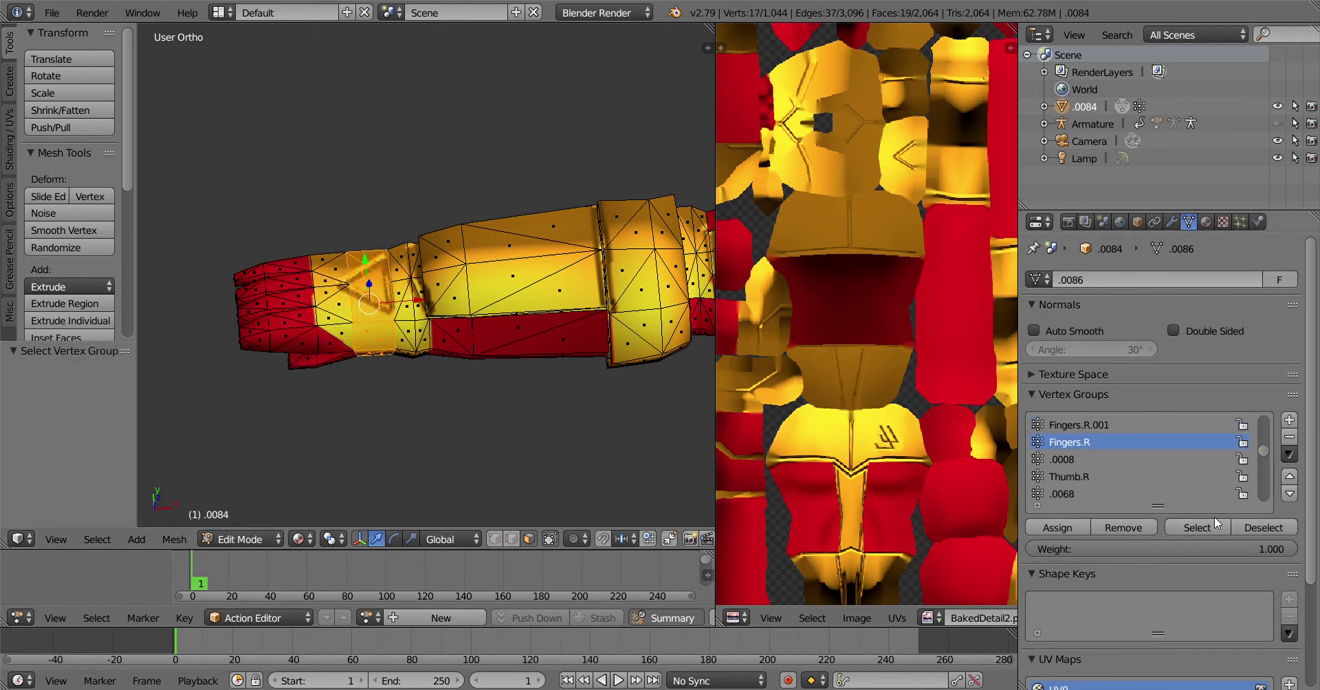
{"action": "middle_click_drag", "start_coordinate": [529, 358], "coordinate": [517, 320]}
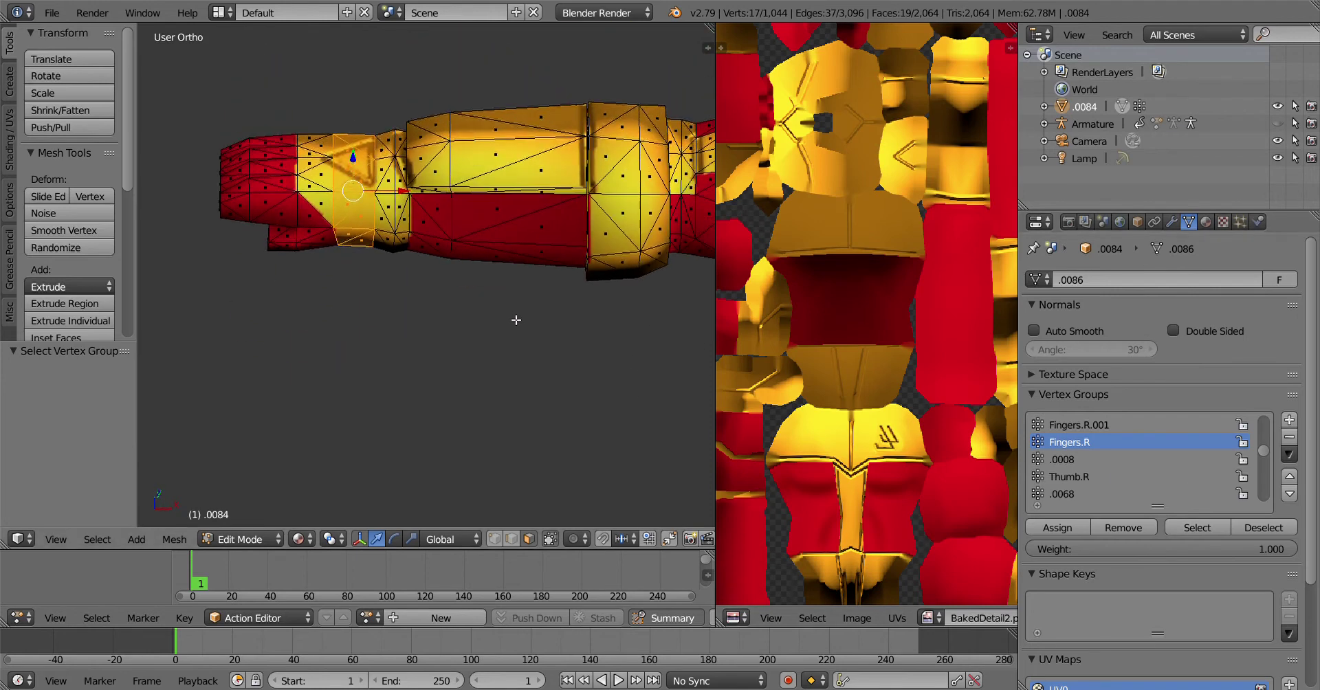
{"action": "double_click", "coordinate": [1083, 442]}
{"action": "type", "text": "Wrist"}
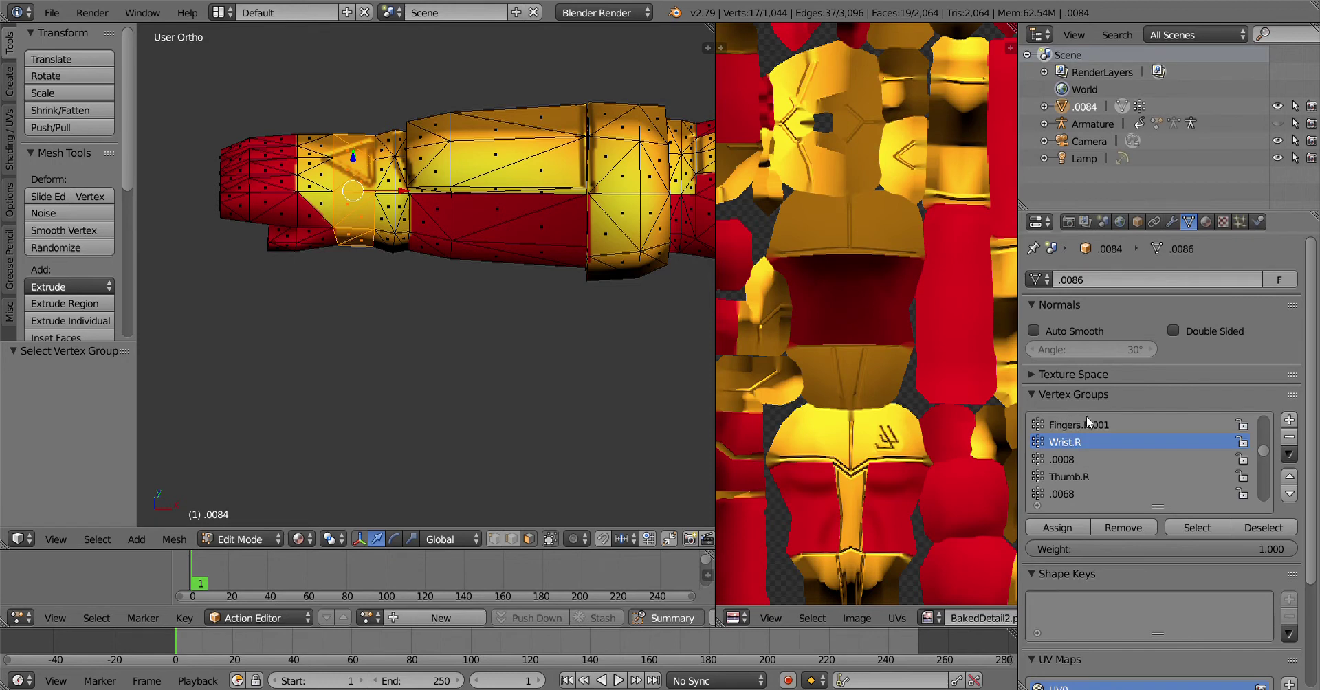
Select the vertices of group Fingers.R.001 alongside the wrist vertices and check the neighbouring groups in the list
{"action": "left_click_drag", "start_coordinate": [1092, 428], "coordinate": [1148, 429]}
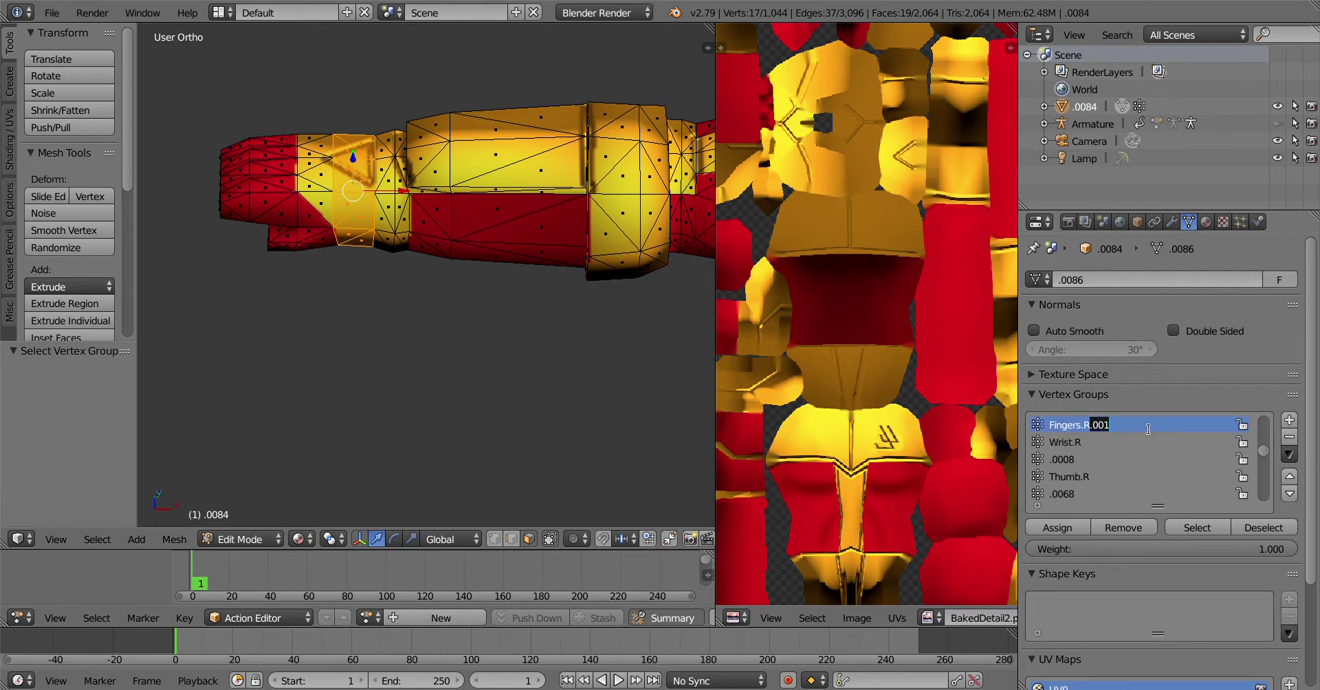
{"action": "left_click", "coordinate": [1194, 527]}
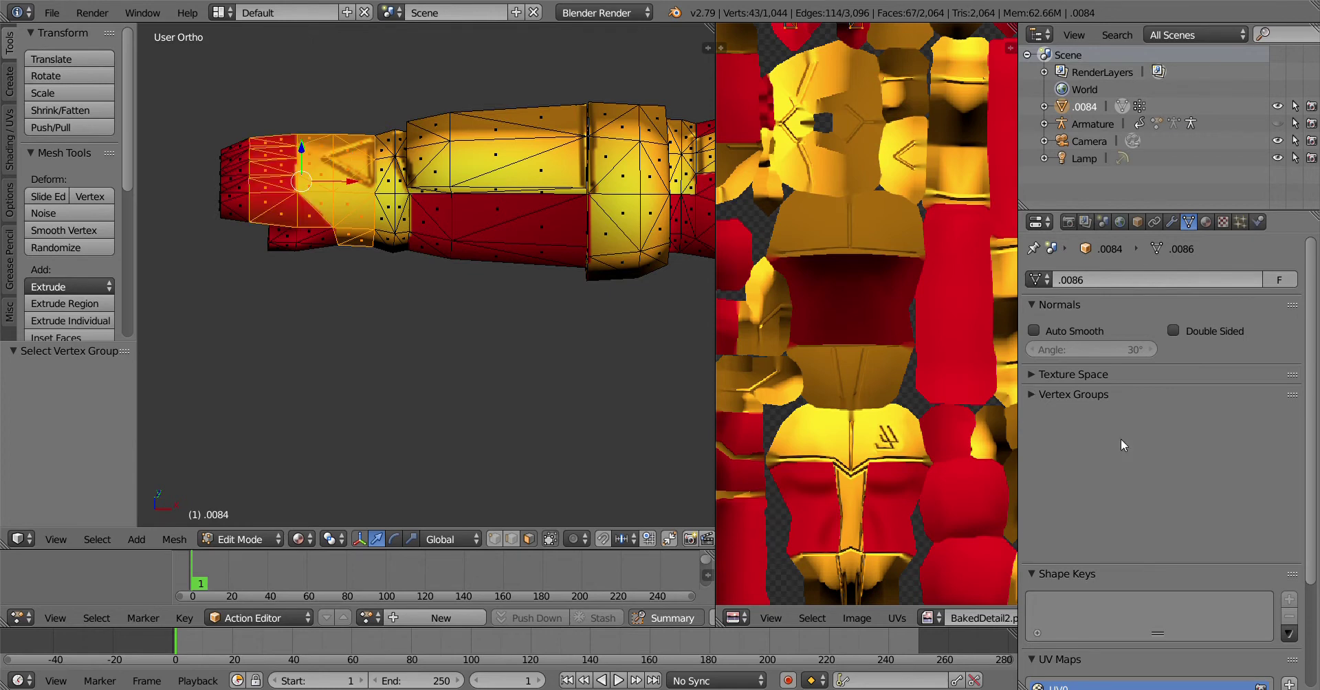
{"action": "left_click", "coordinate": [1097, 395]}
{"action": "left_click", "coordinate": [1097, 395]}
{"action": "scroll", "coordinate": [1149, 467], "scroll_direction": "down", "scroll_amount": 3}
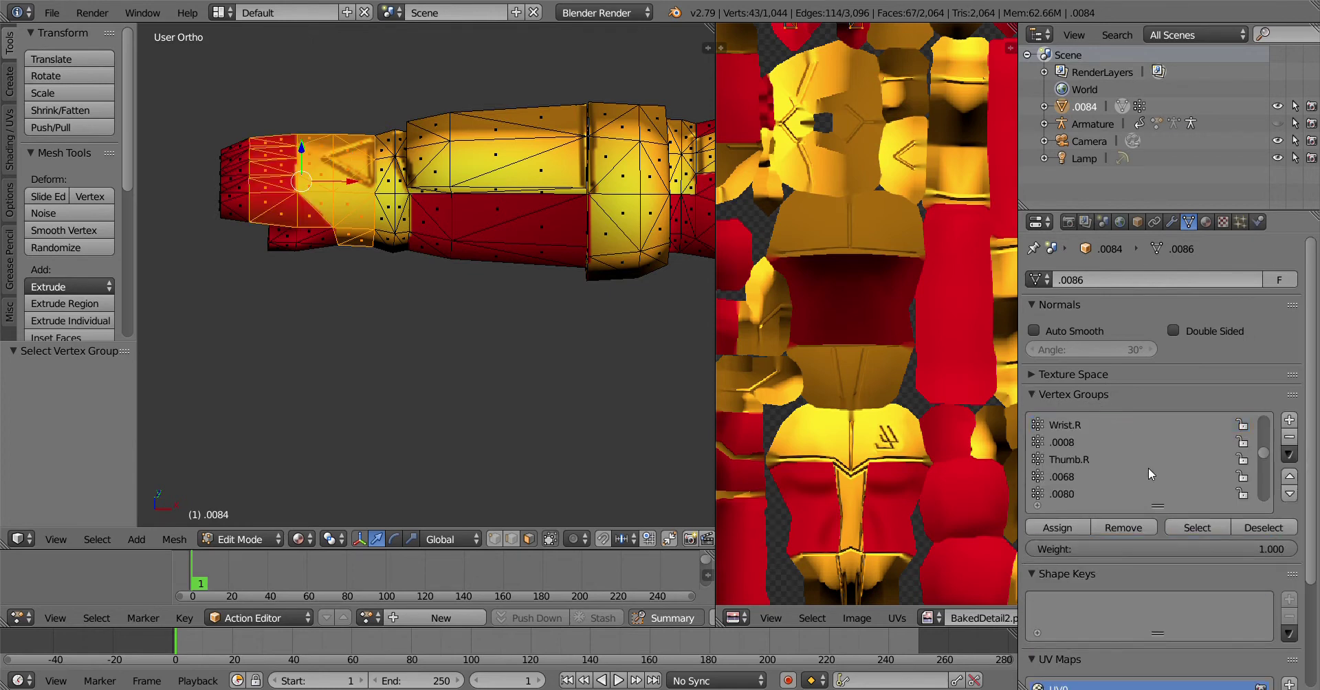
{"action": "scroll", "coordinate": [1146, 463], "scroll_direction": "up", "scroll_amount": 3}
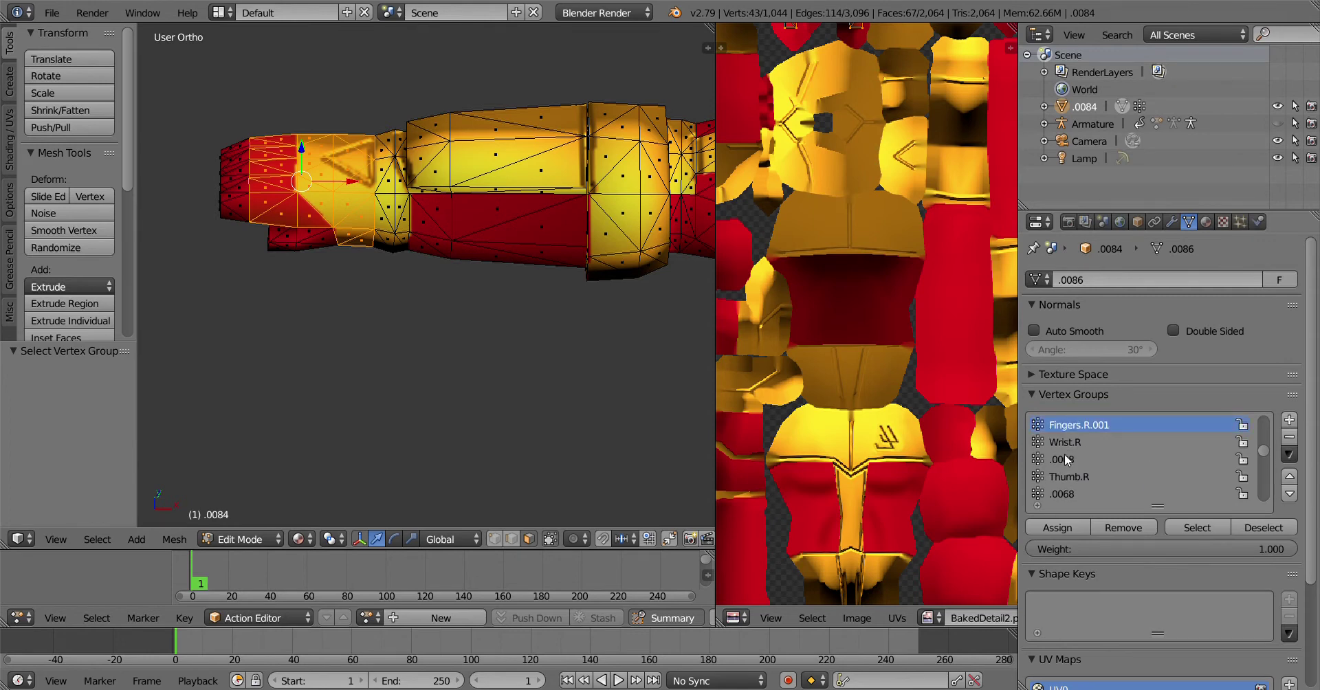
Select only the vertices of group .0068 at the base of the right fingers and rename the group Fingers.R
{"action": "left_click", "coordinate": [1073, 493]}
{"action": "key", "text": "a"}
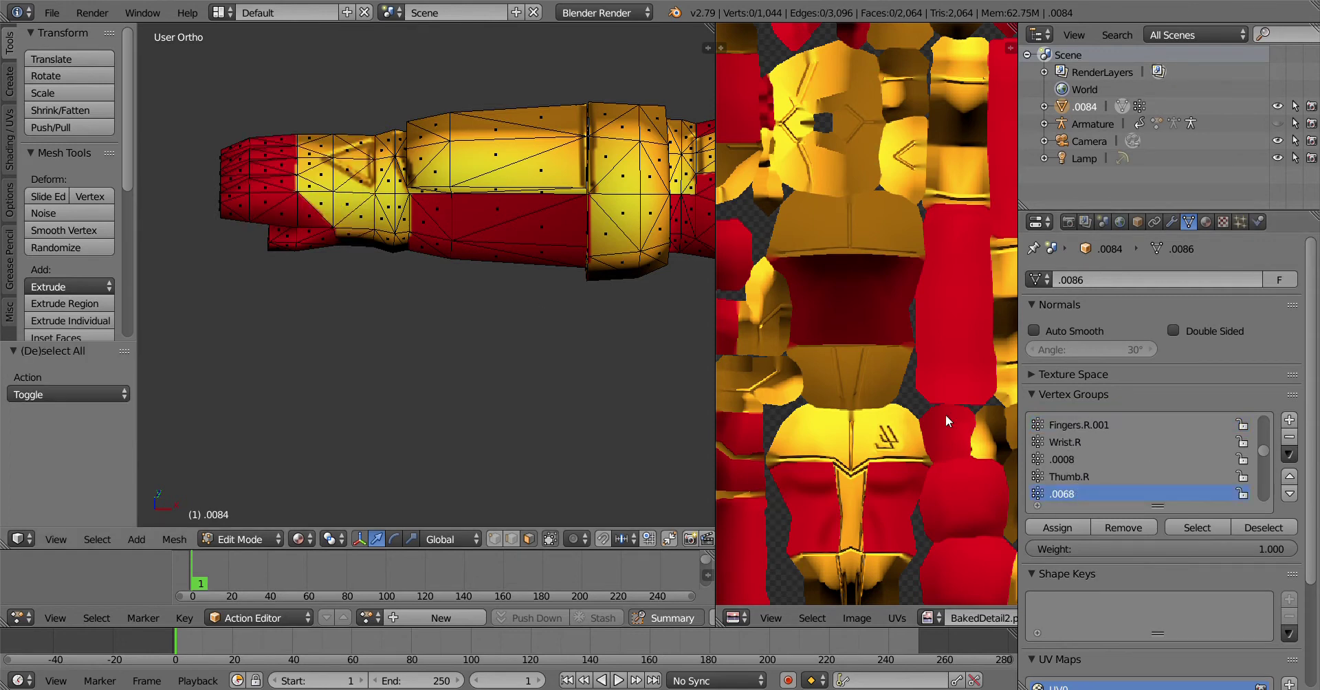
{"action": "left_click", "coordinate": [1193, 526]}
{"action": "double_click", "coordinate": [1071, 494]}
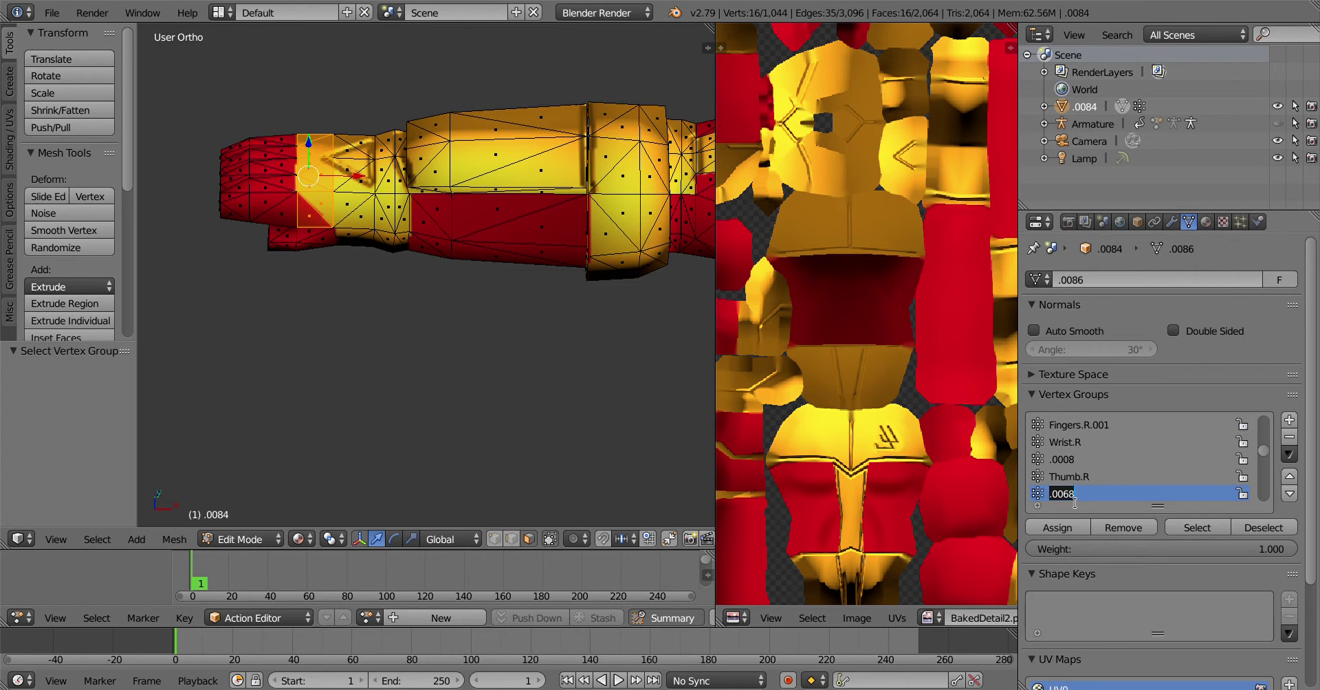
{"action": "type", "text": "Fingers.R"}
Check the vertices of group .0080, clear the selection and rename the group Neck
{"action": "left_click", "coordinate": [1071, 478]}
{"action": "scroll", "coordinate": [1076, 477], "scroll_direction": "down", "scroll_amount": 2}
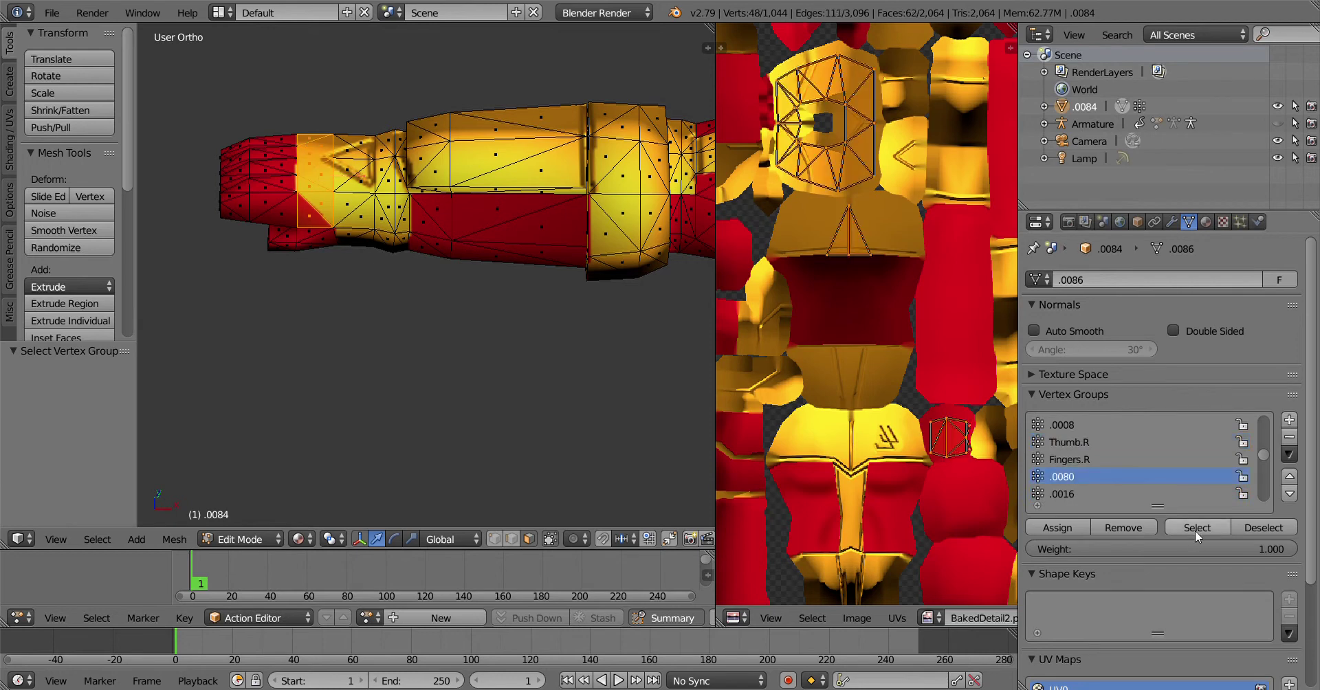
{"action": "key", "text": "Home"}
{"action": "key", "text": "a"}
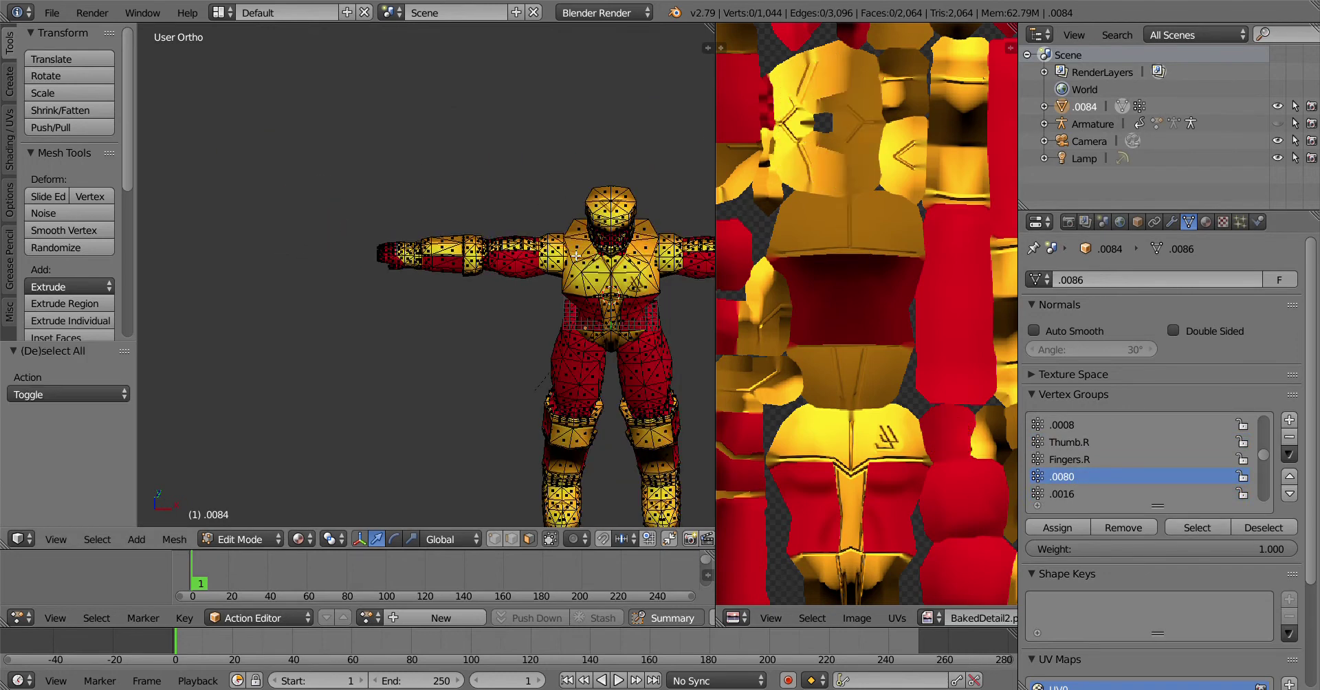
{"action": "double_click", "coordinate": [1068, 477]}
{"action": "type", "text": "Neck"}
{"action": "key", "text": "Return"}
Check vertex groups .0016 and .0056 for assigned vertices on the whole character
{"action": "middle_click_drag", "start_coordinate": [623, 312], "coordinate": [468, 313], "text": "shift"}
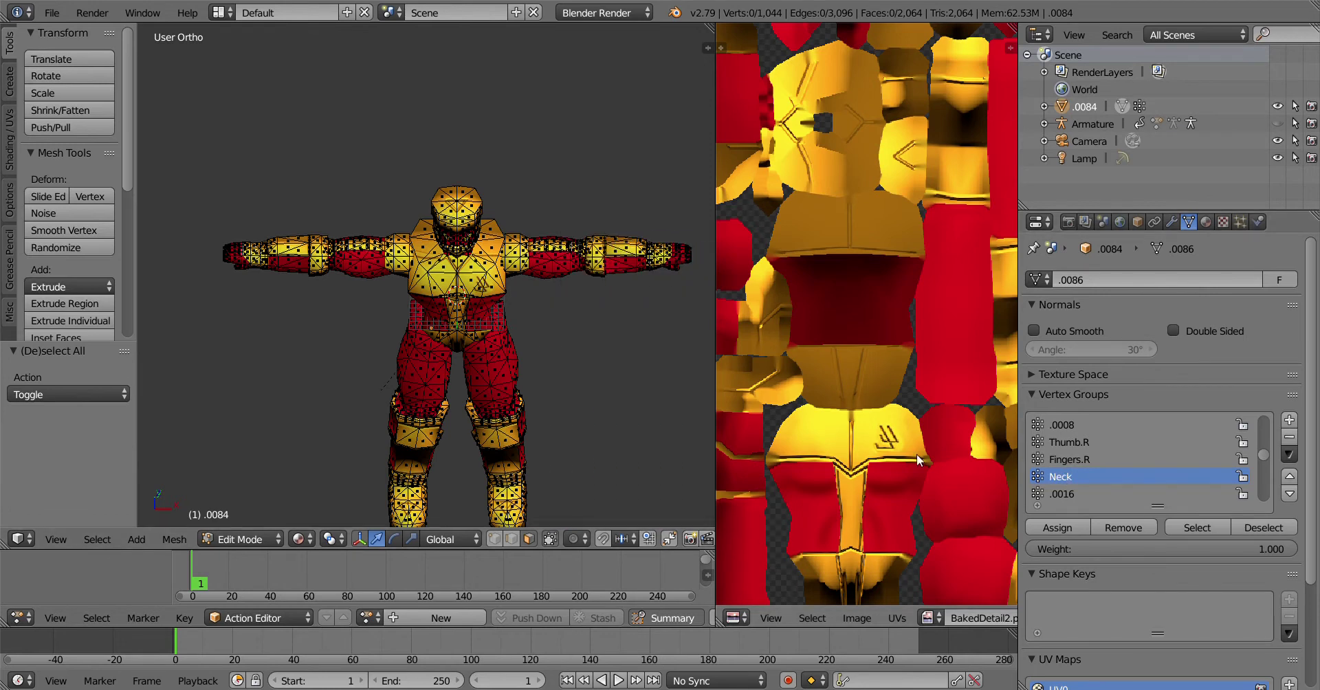
{"action": "left_click", "coordinate": [1071, 494]}
{"action": "left_click", "coordinate": [1179, 526]}
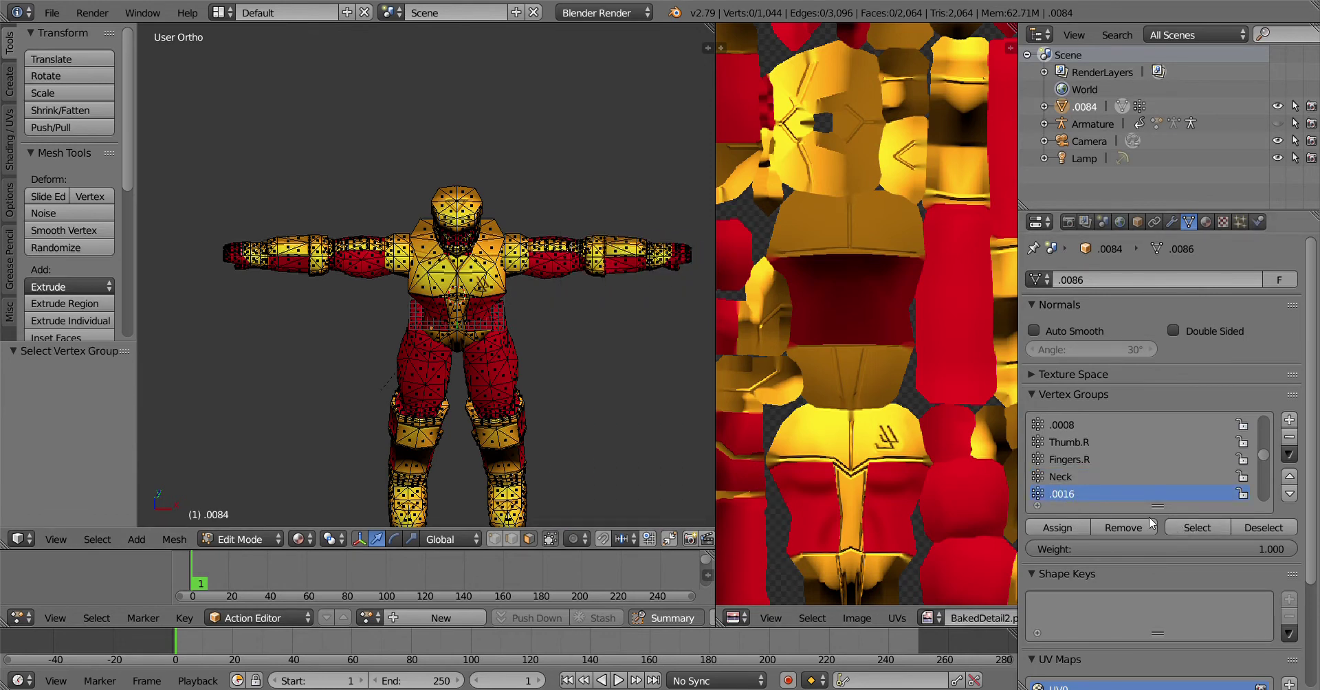
{"action": "middle_click_drag", "start_coordinate": [454, 357], "coordinate": [458, 337]}
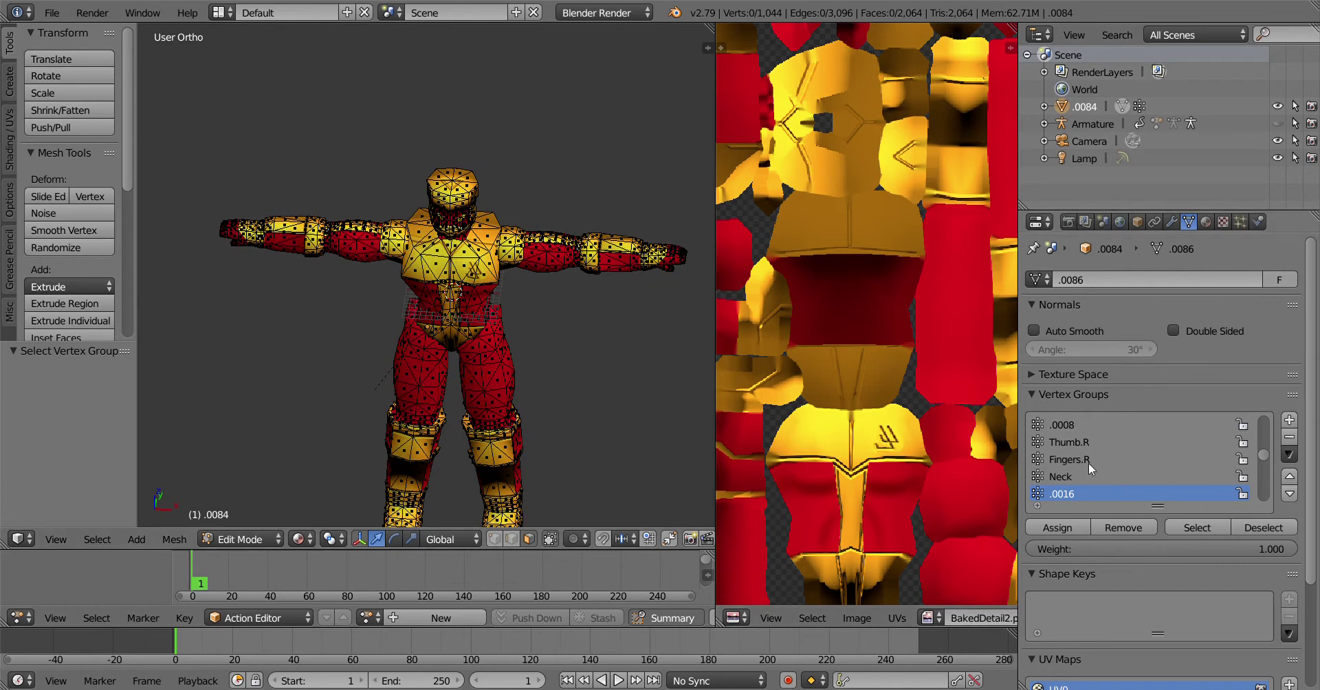
{"action": "scroll", "coordinate": [1066, 475], "scroll_direction": "down", "scroll_amount": 2}
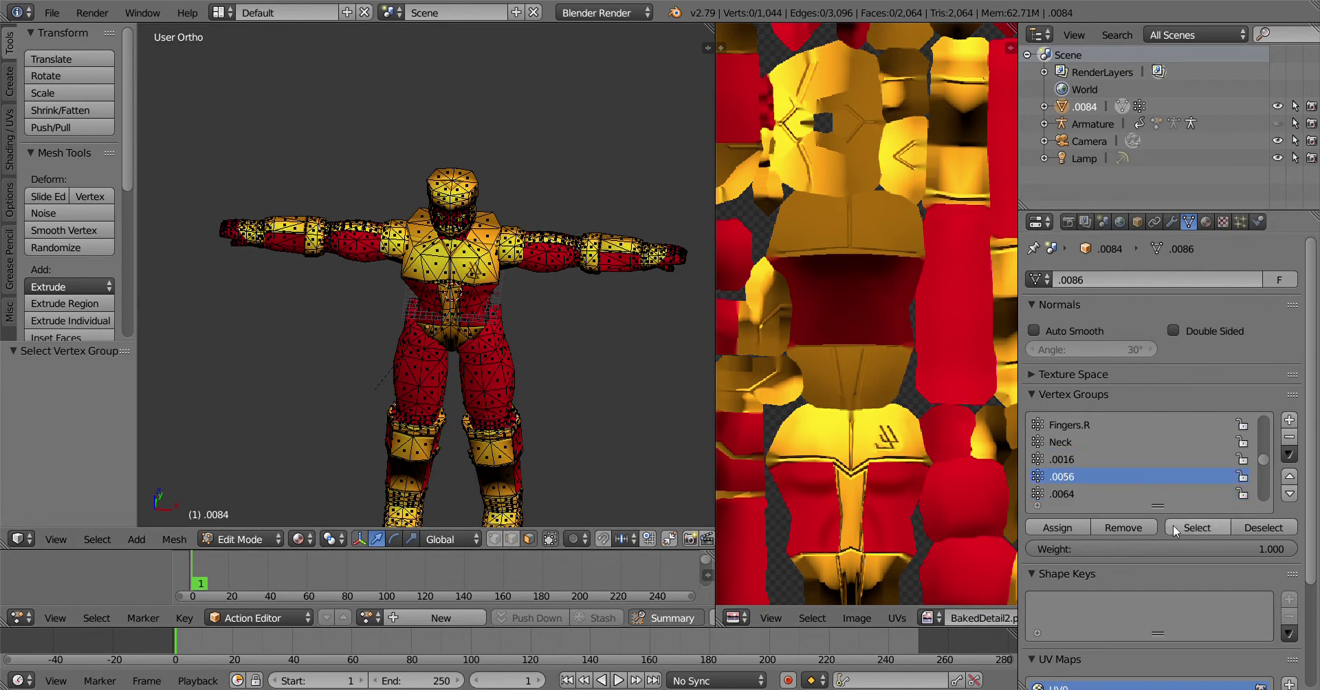
{"action": "middle_click_drag", "start_coordinate": [564, 323], "coordinate": [628, 295]}
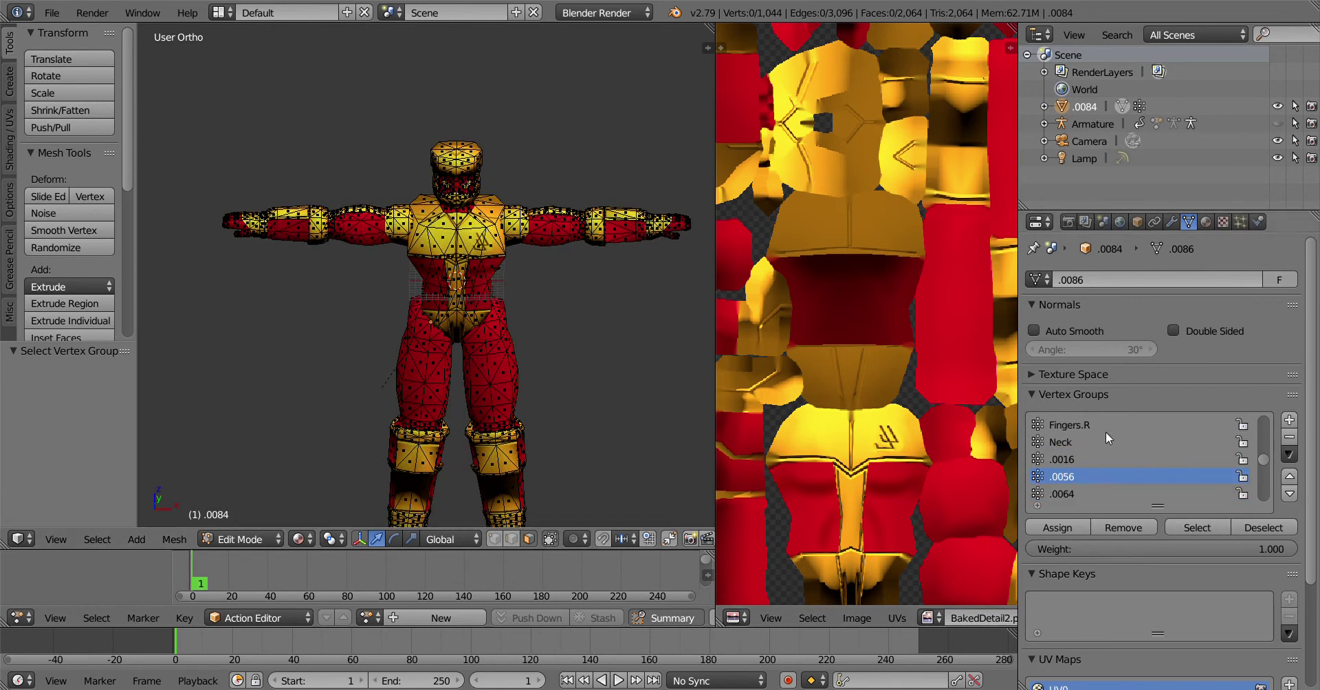
Select the vertices of group .0064 on the character's right forearm and rename the group Arm.R.001
{"action": "left_click", "coordinate": [1066, 493]}
{"action": "left_click", "coordinate": [1202, 526]}
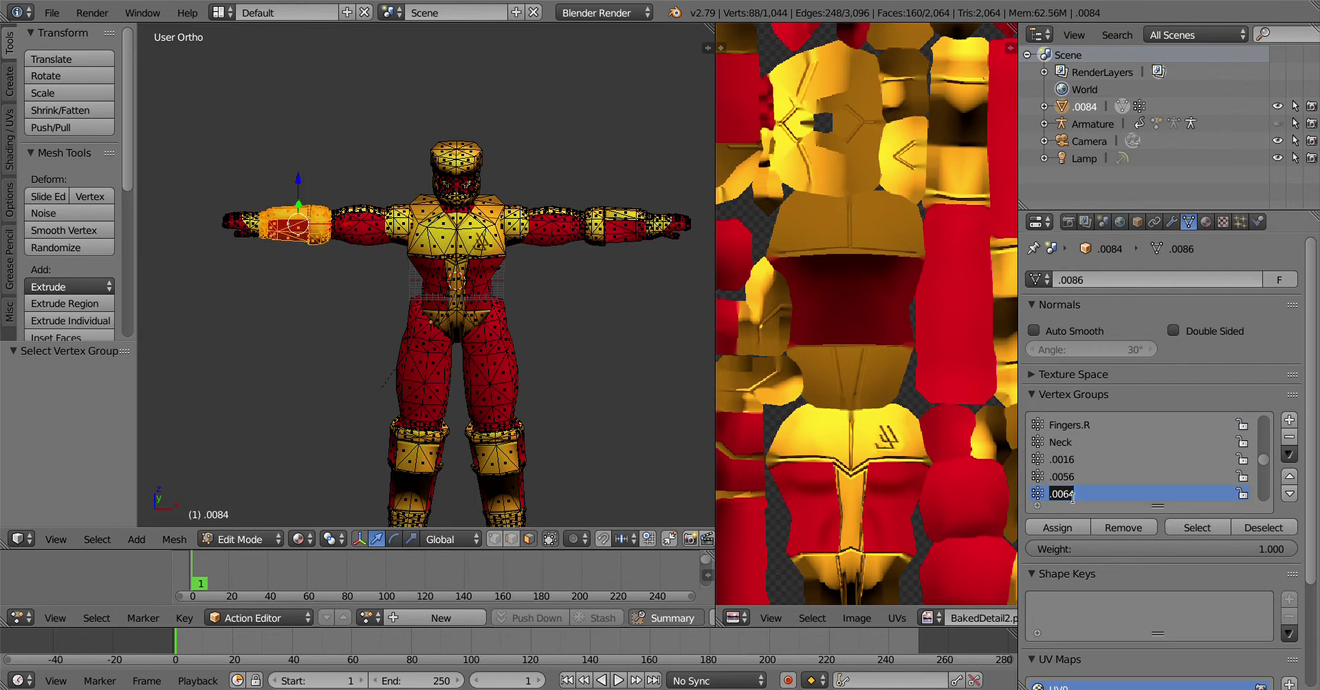
{"action": "type", "text": "Arm.R.001"}
{"action": "key", "text": "Return"}
Select only the vertices of group .0060 at the character's left thumb and rename the group Thumb.L.001
{"action": "scroll", "coordinate": [1121, 482], "scroll_direction": "down", "scroll_amount": 2}
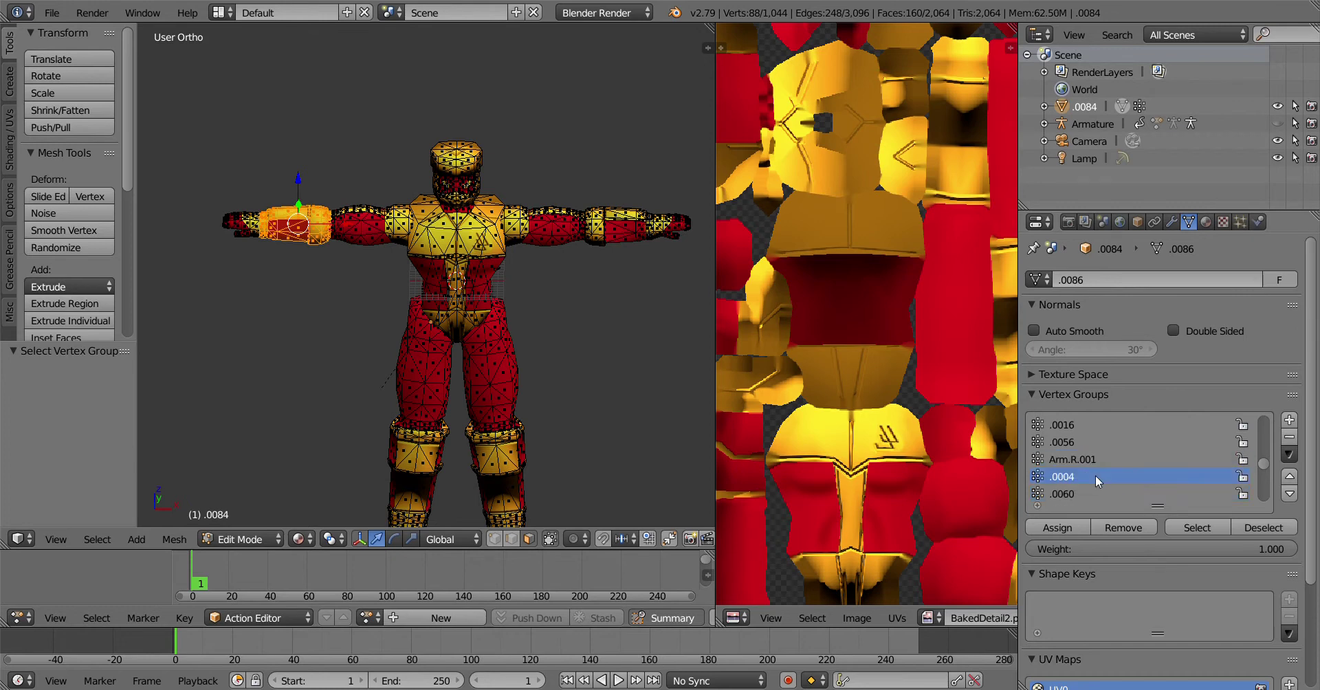
{"action": "scroll", "coordinate": [555, 315], "scroll_direction": "down", "scroll_amount": 1}
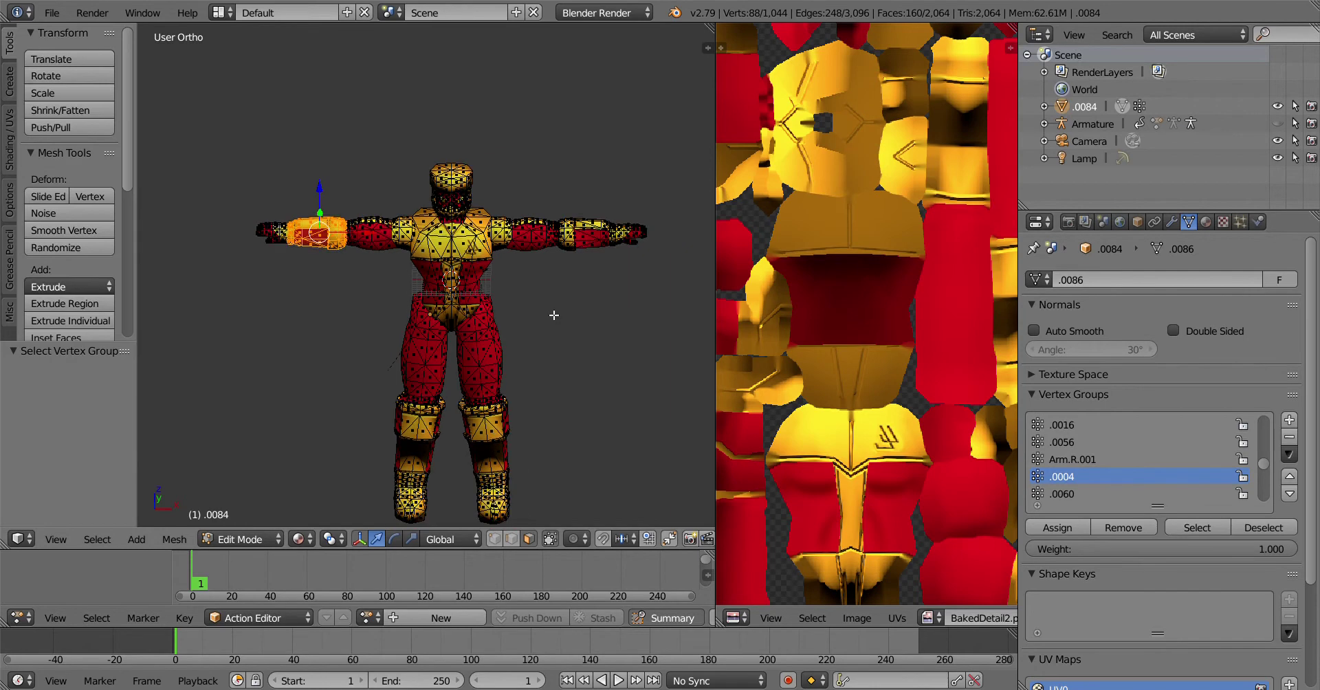
{"action": "key", "text": "a"}
{"action": "left_click", "coordinate": [1099, 495]}
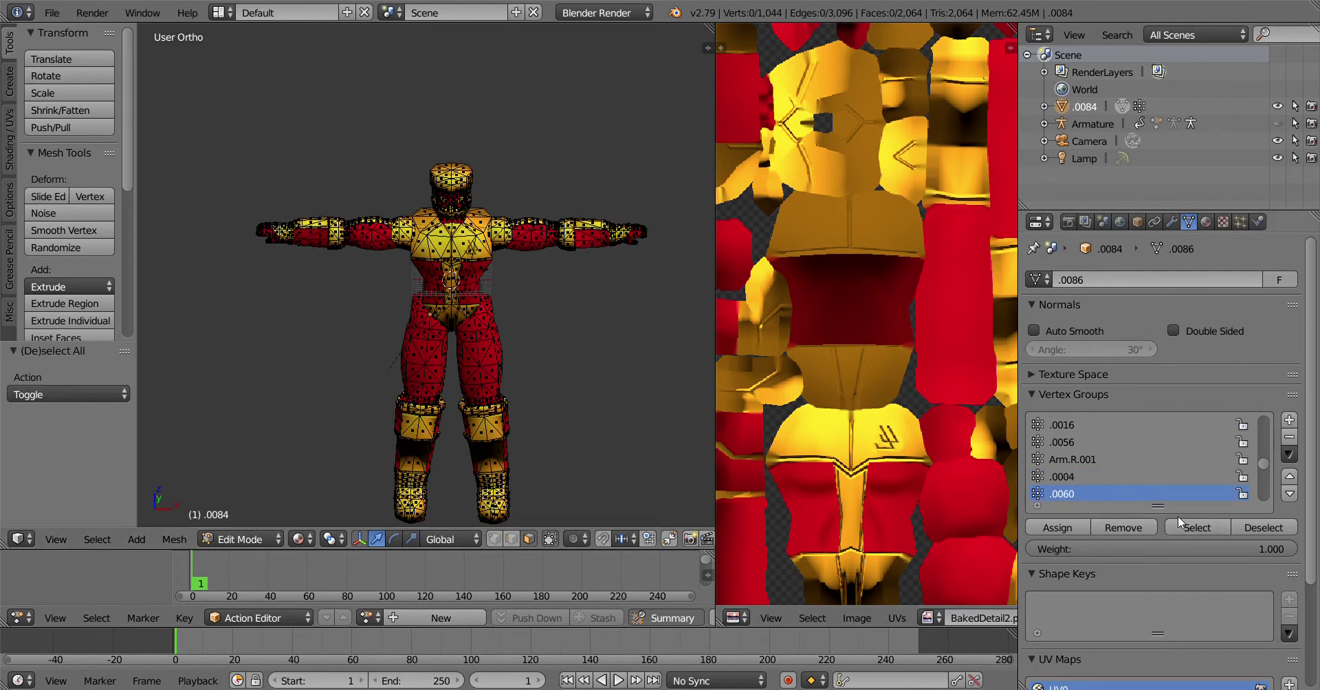
{"action": "left_click", "coordinate": [1195, 529]}
{"action": "double_click", "coordinate": [1074, 494]}
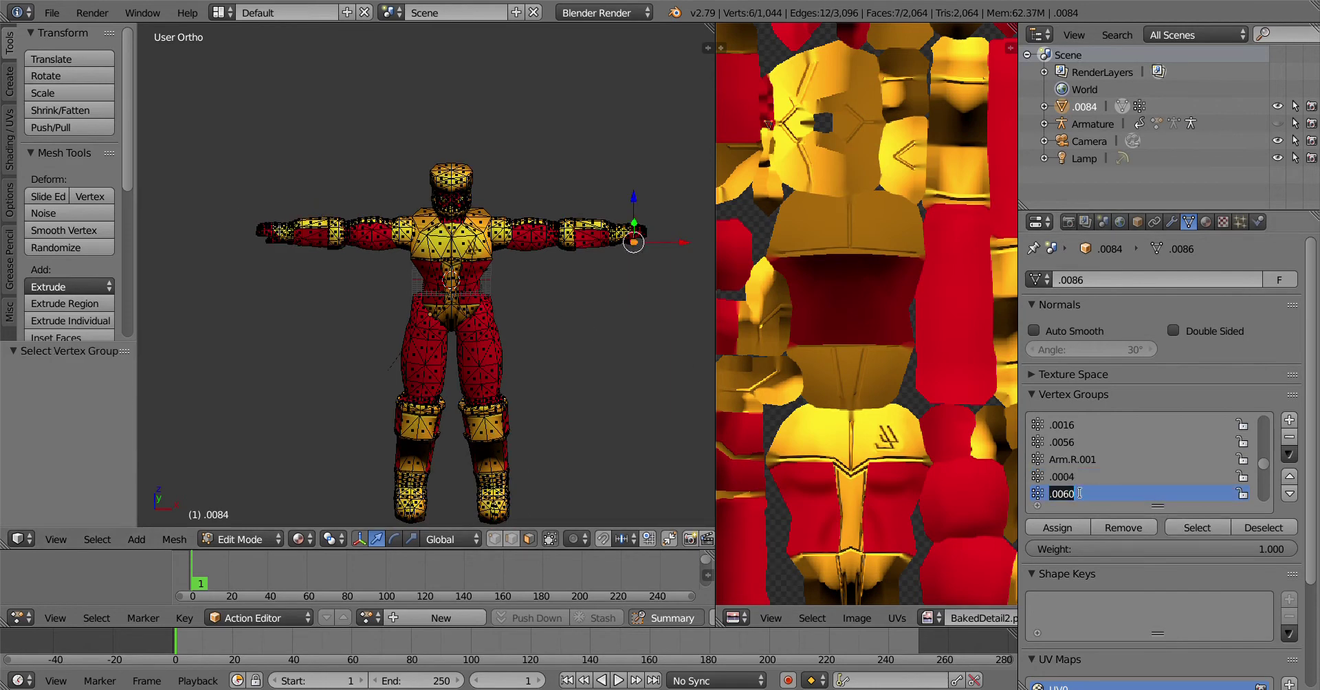
{"action": "type", "text": "Thumb.L"}
{"action": "key", "text": "Return"}
Select the vertices of group .0054 on the character's left fingers and rename the group Fingers.L.002
{"action": "scroll", "coordinate": [1142, 480], "scroll_direction": "down", "scroll_amount": 1}
{"action": "left_click", "coordinate": [1084, 488]}
{"action": "left_click", "coordinate": [1202, 527]}
{"action": "double_click", "coordinate": [1065, 493]}
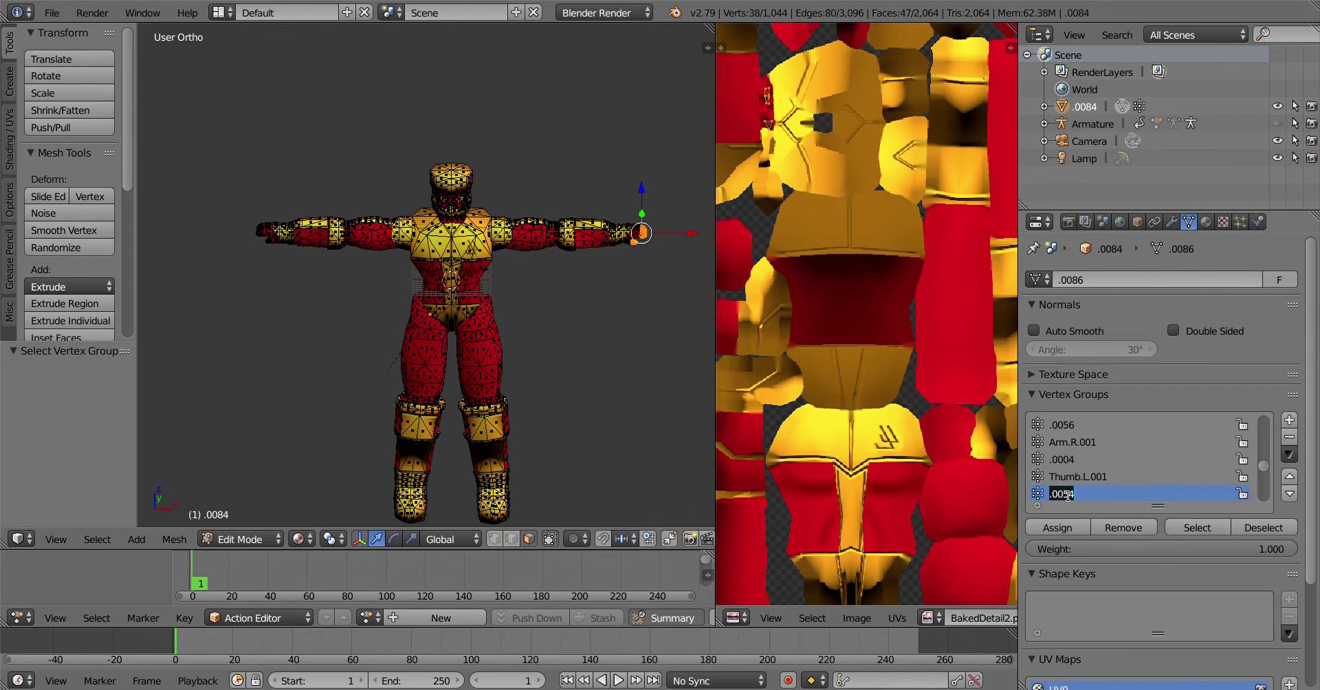
{"action": "type", "text": "Fingers.L.00"}
Check vertex groups .0012 and .0018 for assigned vertices on the character
{"action": "scroll", "coordinate": [1070, 485], "scroll_direction": "down", "scroll_amount": 3}
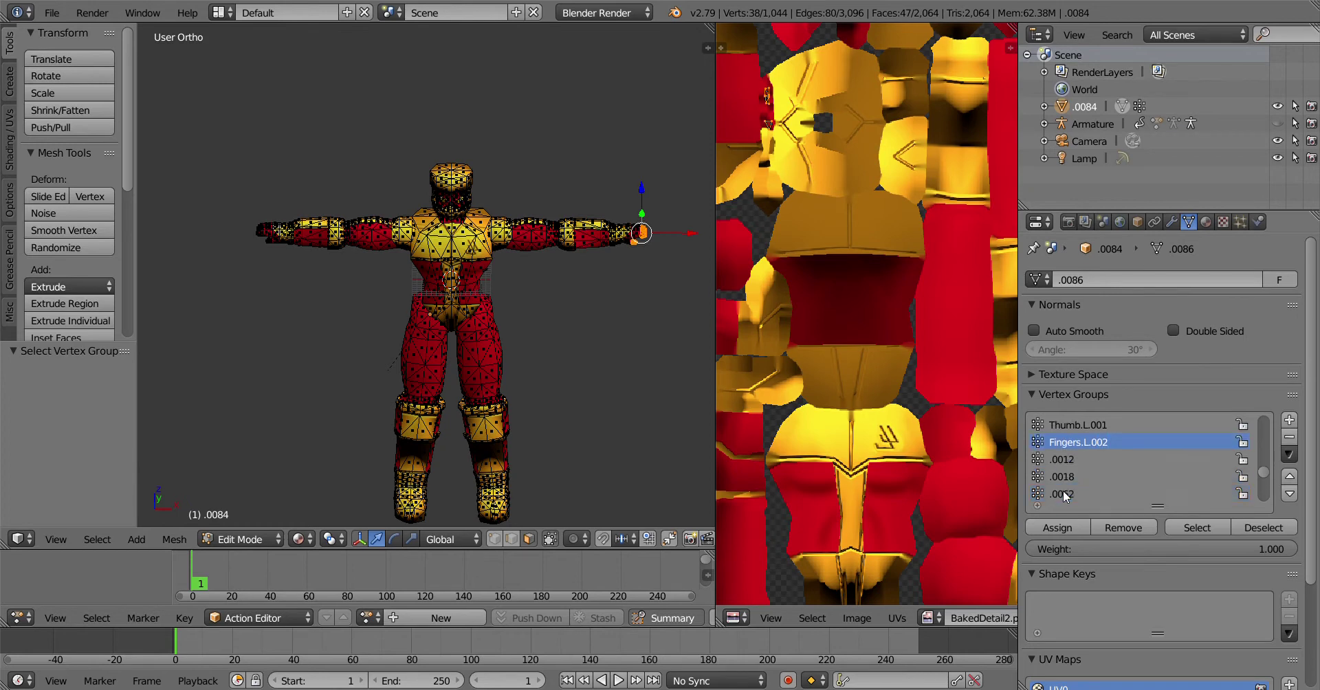
{"action": "left_click", "coordinate": [1075, 462]}
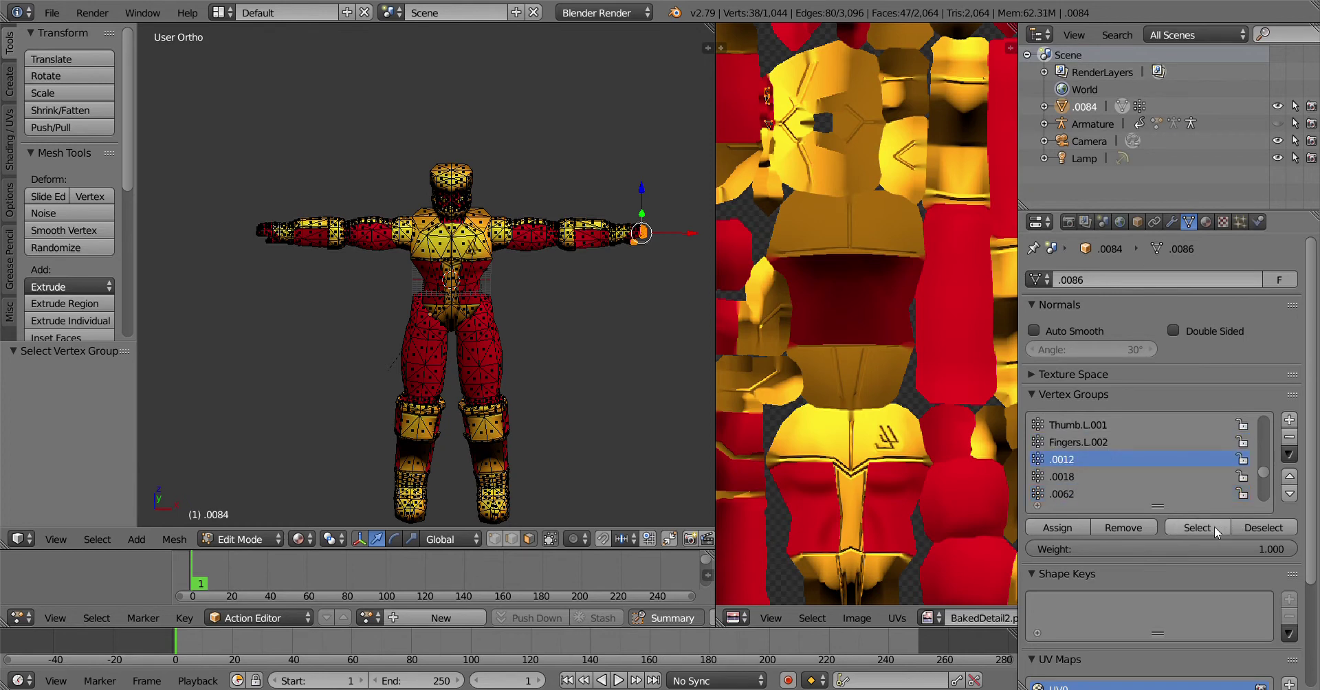
{"action": "key", "text": "a"}
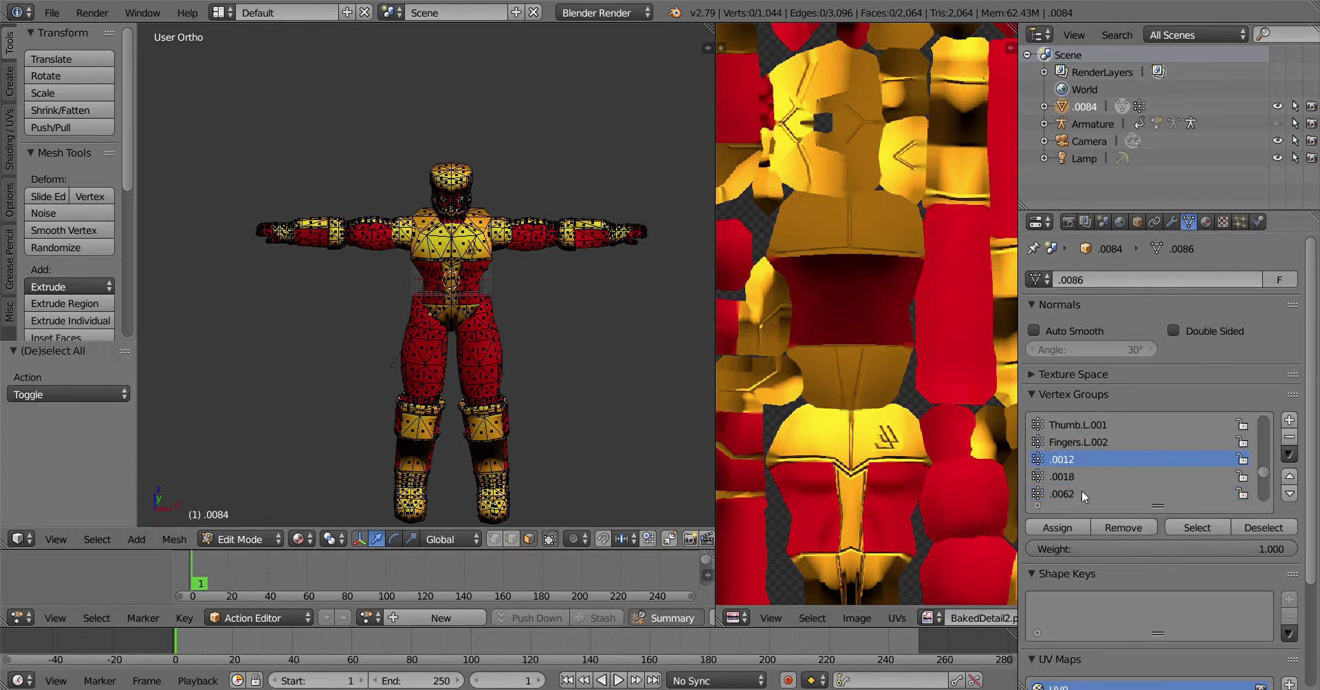
{"action": "left_click", "coordinate": [1189, 526]}
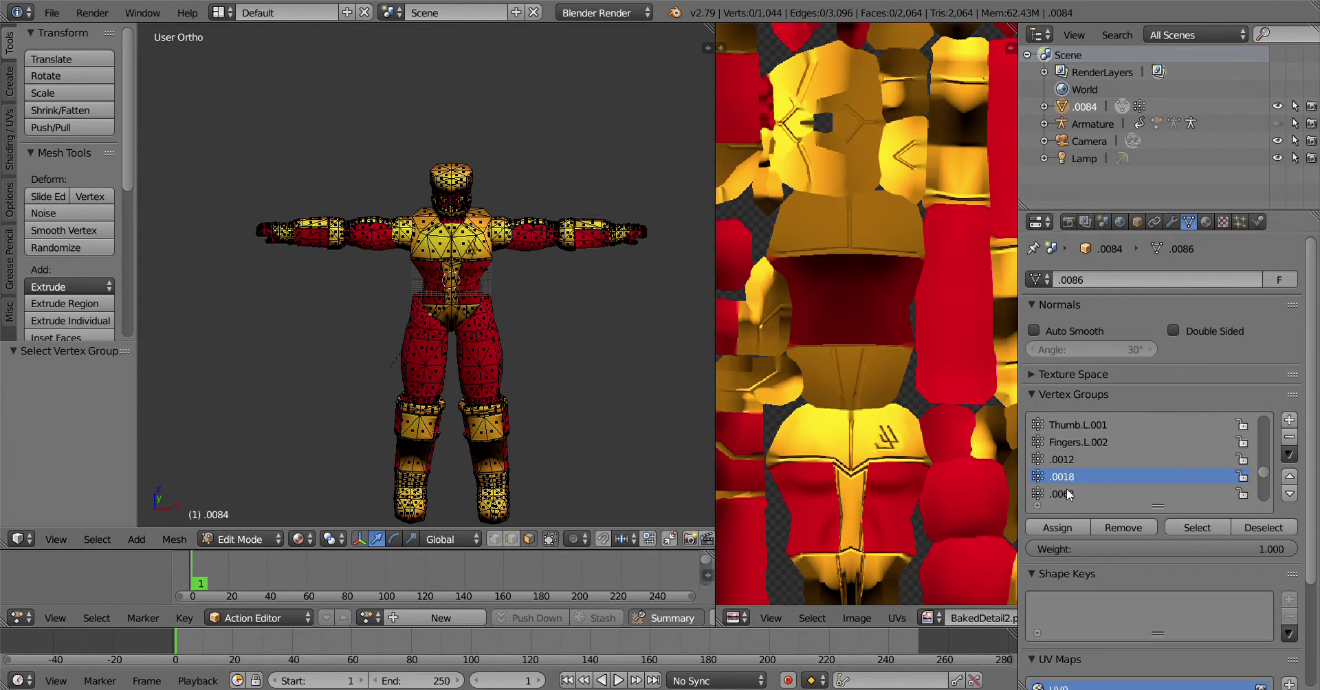
Select the vertices of group .0062 on the character's right upper arm and rename the group Arm.R
{"action": "left_click", "coordinate": [1066, 491]}
{"action": "left_click", "coordinate": [1170, 527]}
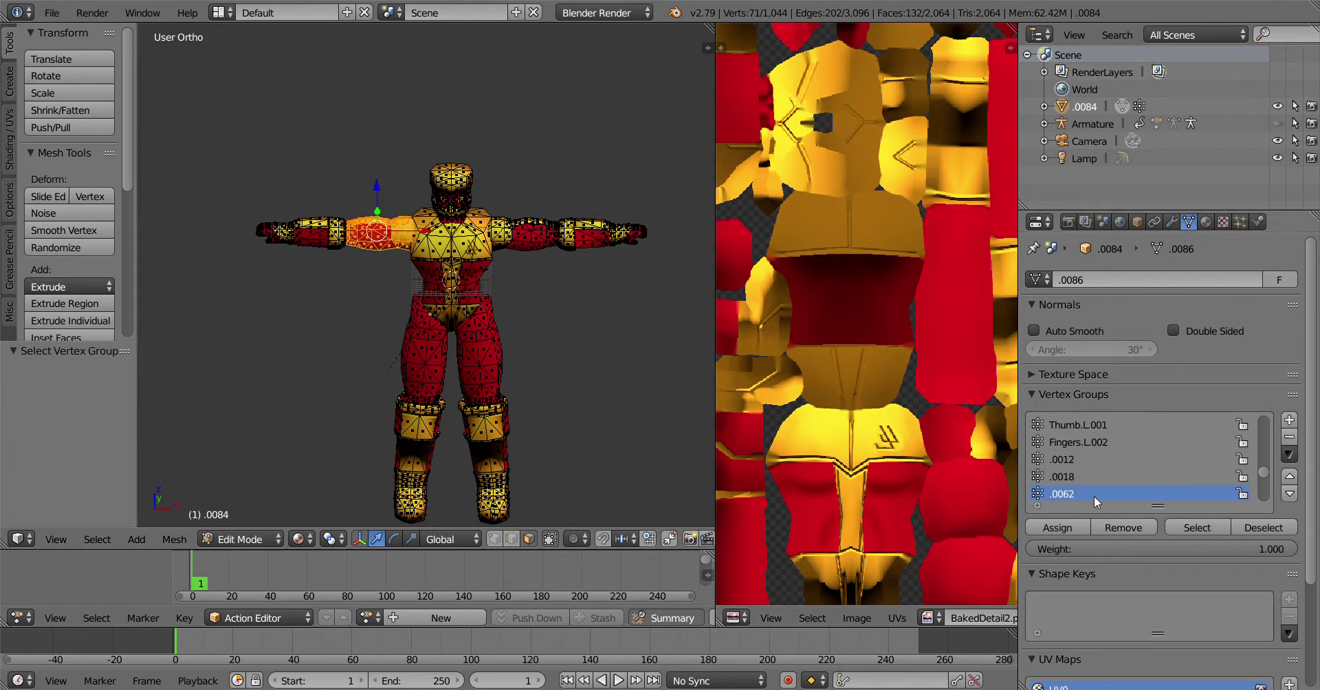
{"action": "double_click", "coordinate": [1071, 493]}
{"action": "type", "text": "Arm"}
{"action": "key", "text": "Return"}
Select only the vertices of group .0052 at the character's left fingers and rename the group Fingers.R.002
{"action": "key", "text": "a"}
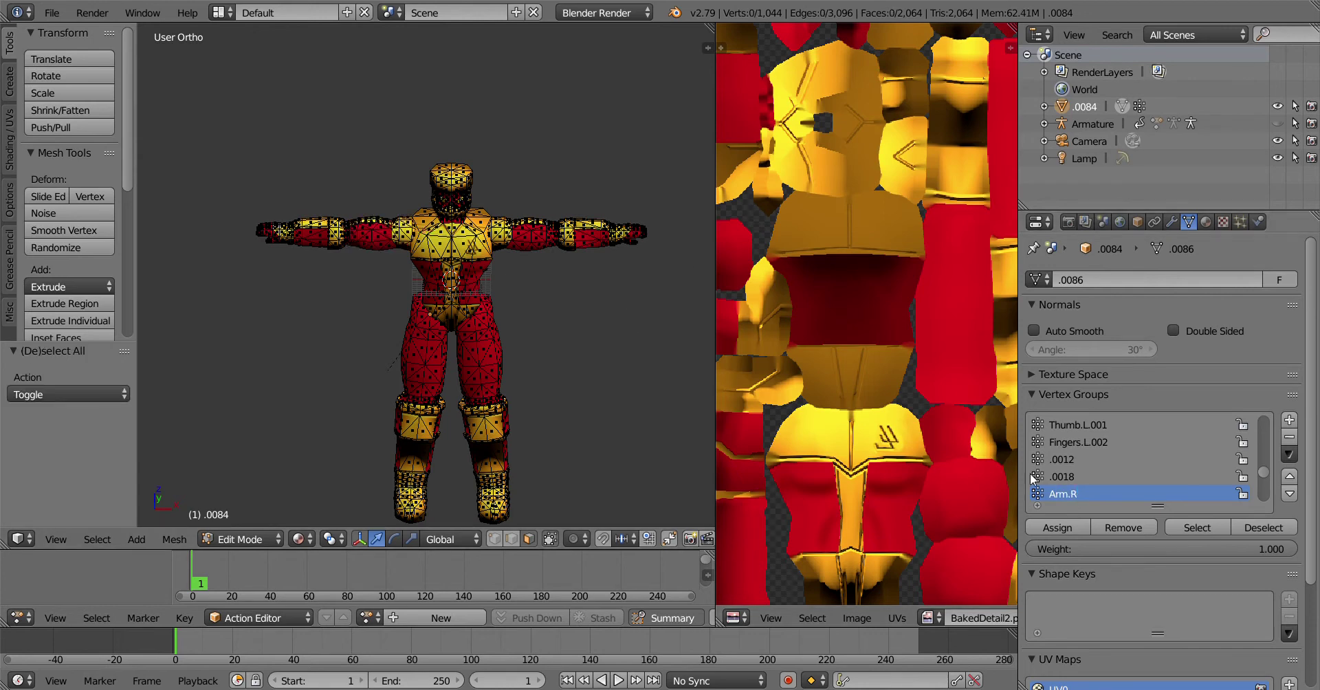
{"action": "scroll", "coordinate": [1059, 493], "scroll_direction": "down", "scroll_amount": 1}
{"action": "left_click", "coordinate": [1059, 493]}
{"action": "left_click", "coordinate": [1211, 527]}
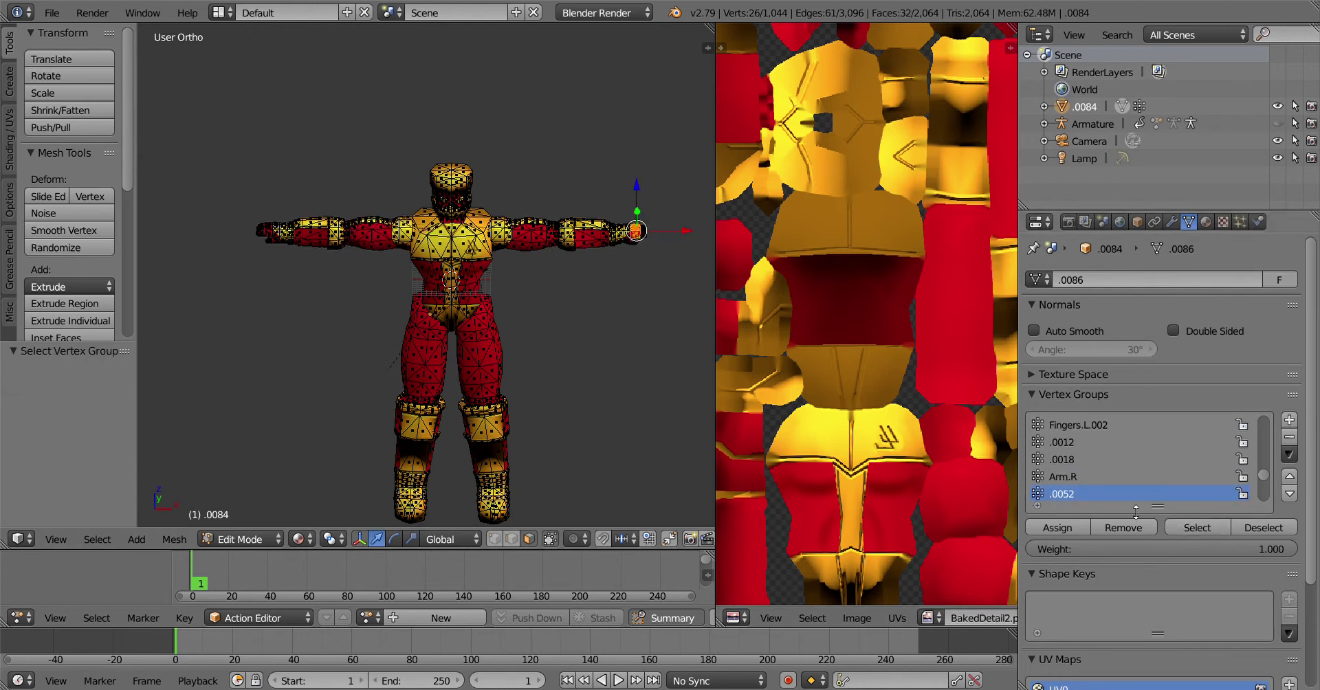
{"action": "double_click", "coordinate": [1071, 495]}
{"action": "type", "text": "Fingers.R."}
{"action": "key", "text": "Return"}
Select only the vertices of group .0028 on the character's left foot and rename the group Foot.R
{"action": "key", "text": "a"}
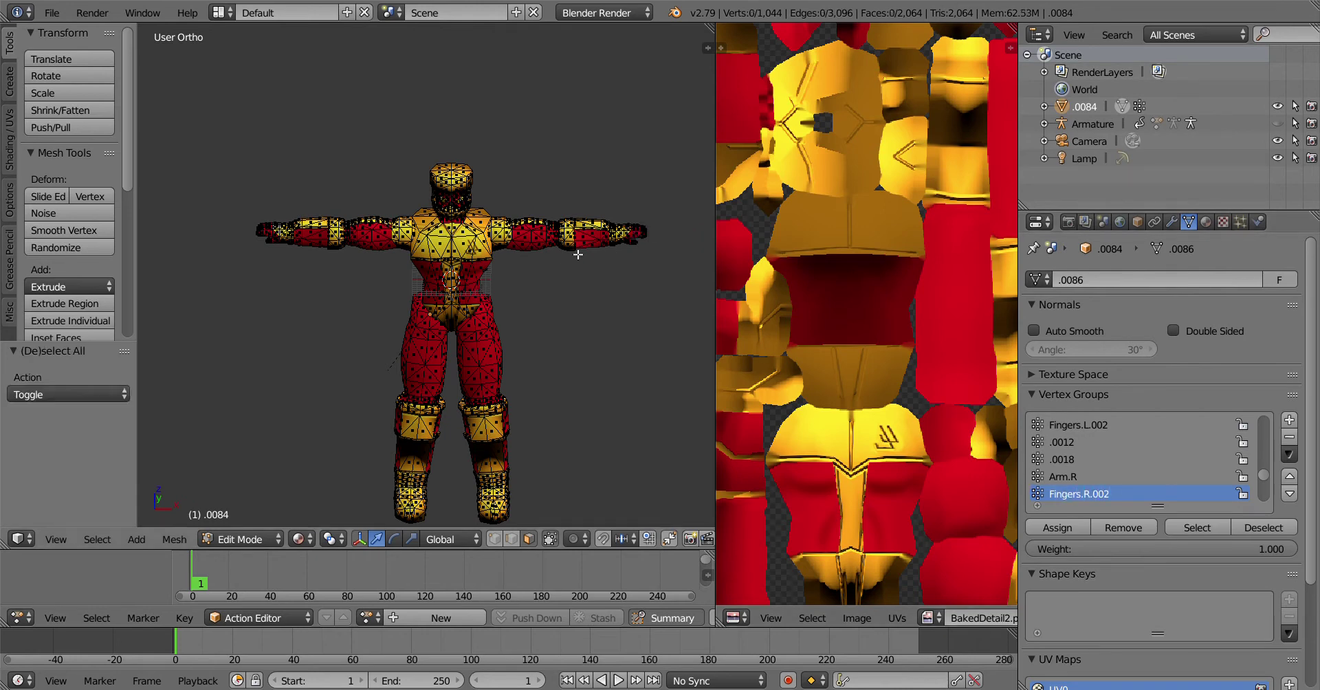
{"action": "scroll", "coordinate": [1121, 469], "scroll_direction": "down", "scroll_amount": 2}
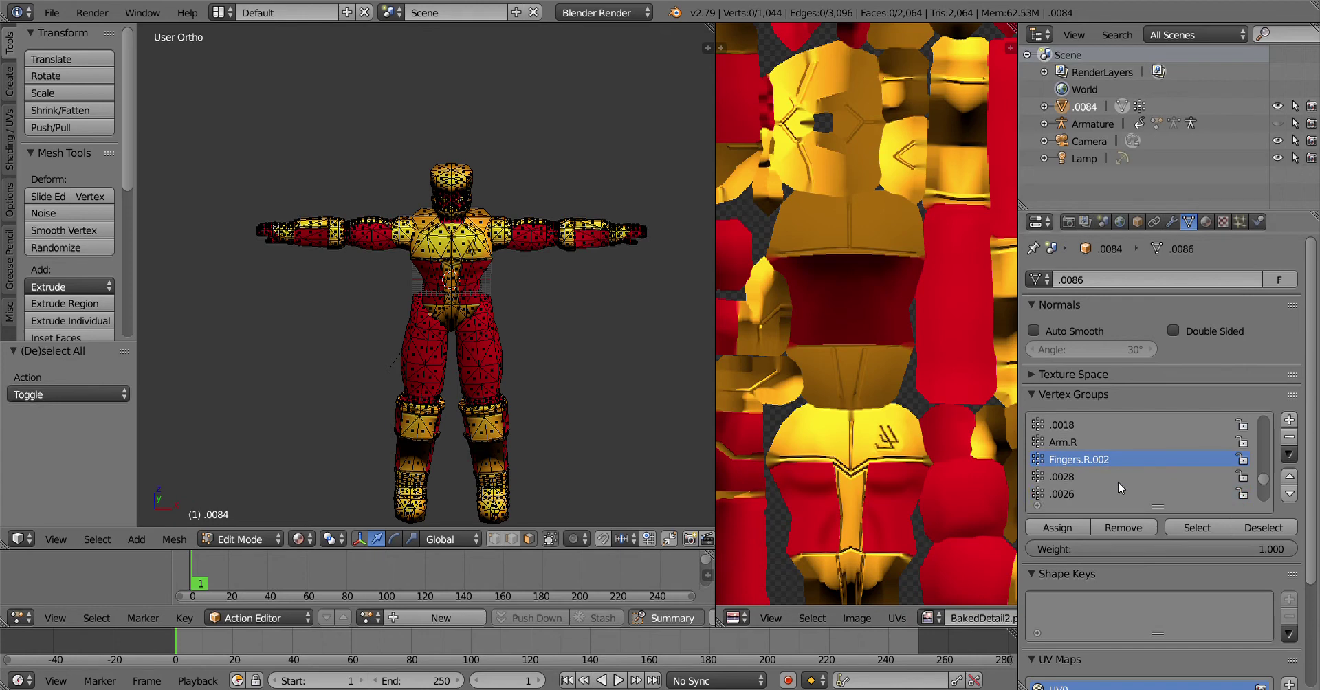
{"action": "left_click", "coordinate": [1186, 527]}
{"action": "double_click", "coordinate": [1063, 475]}
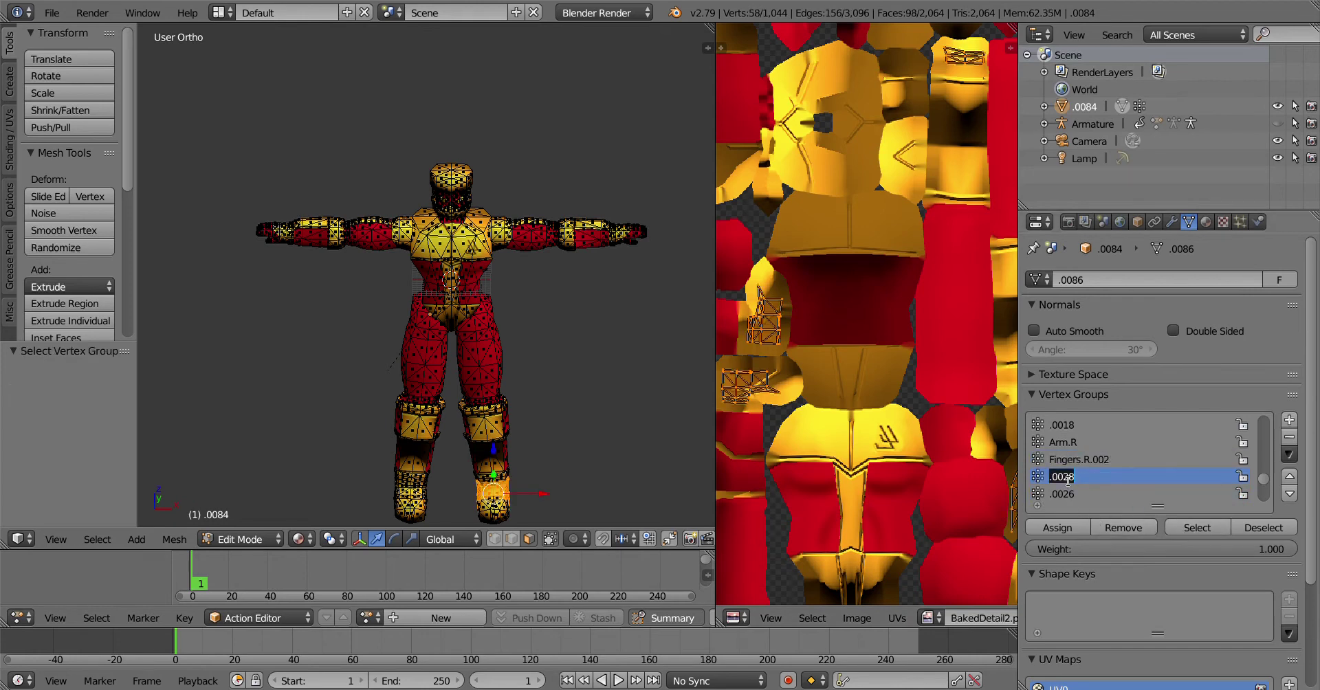
{"action": "type", "text": "Foot.R"}
Select the vertices of group .0026 on the character's left lower leg and rename the group Leg.R.002
{"action": "left_click", "coordinate": [1121, 494]}
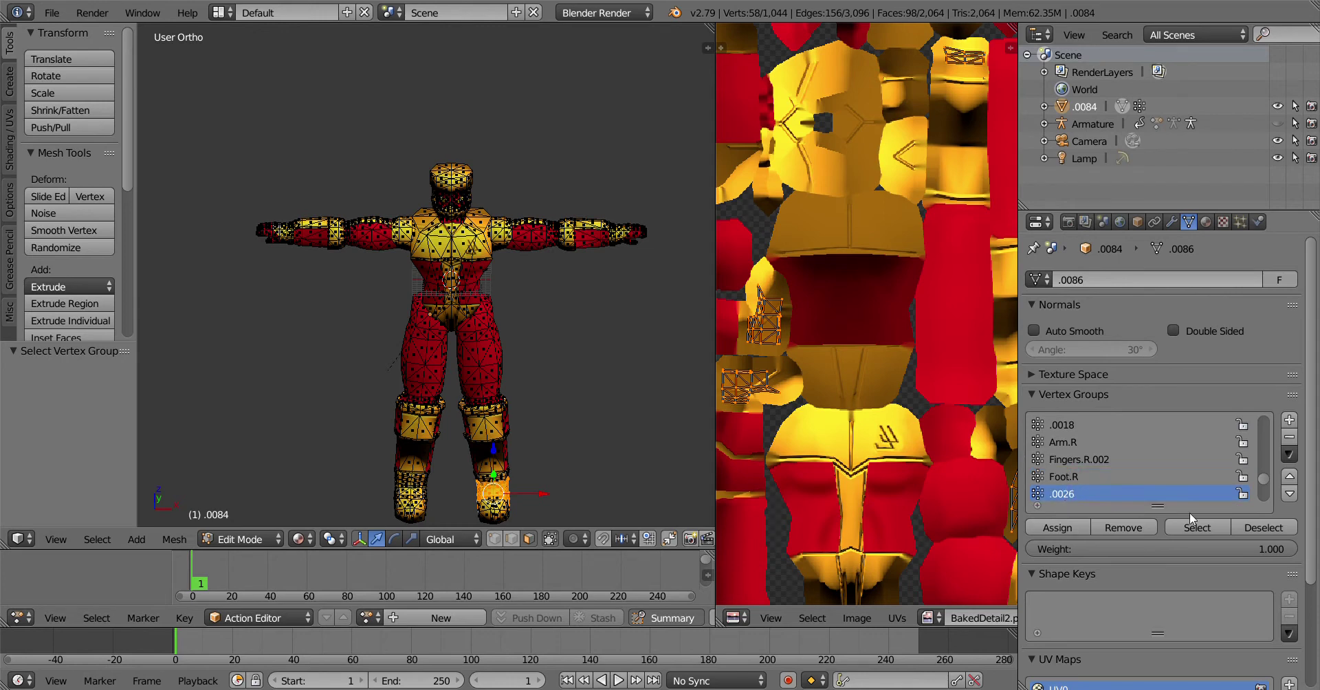
{"action": "left_click", "coordinate": [1202, 525]}
{"action": "double_click", "coordinate": [1065, 495]}
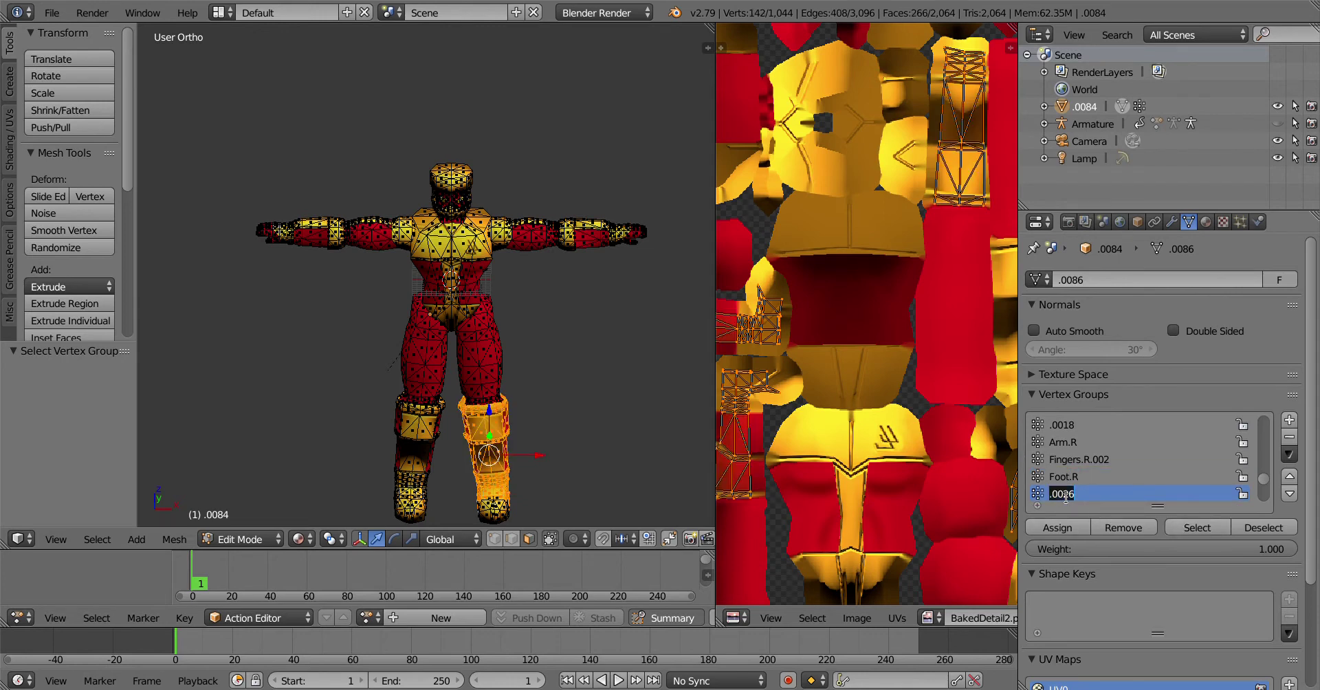
{"action": "type", "text": "Leg.R."}
{"action": "key", "text": "Return"}
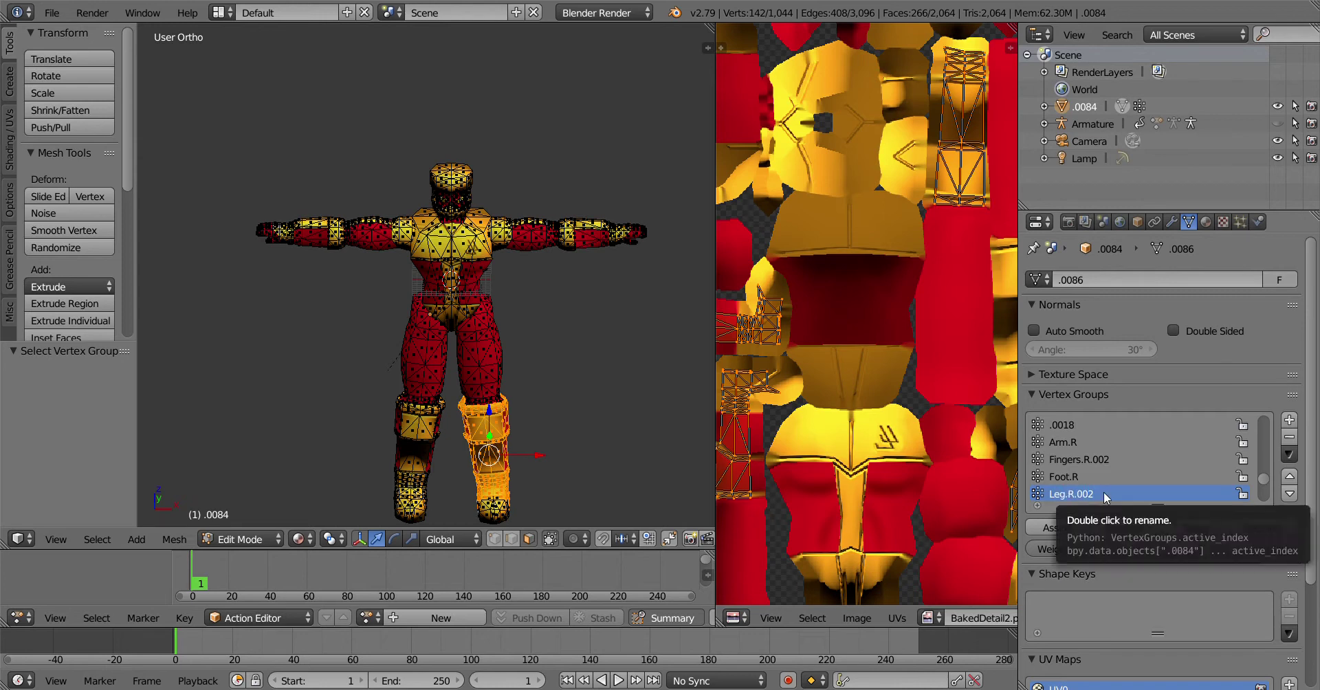
Select only the vertices of the left lower leg's group Leg.R.002 and rename the group Leg.L.001
{"action": "scroll", "coordinate": [1153, 487], "scroll_direction": "down", "scroll_amount": 4}
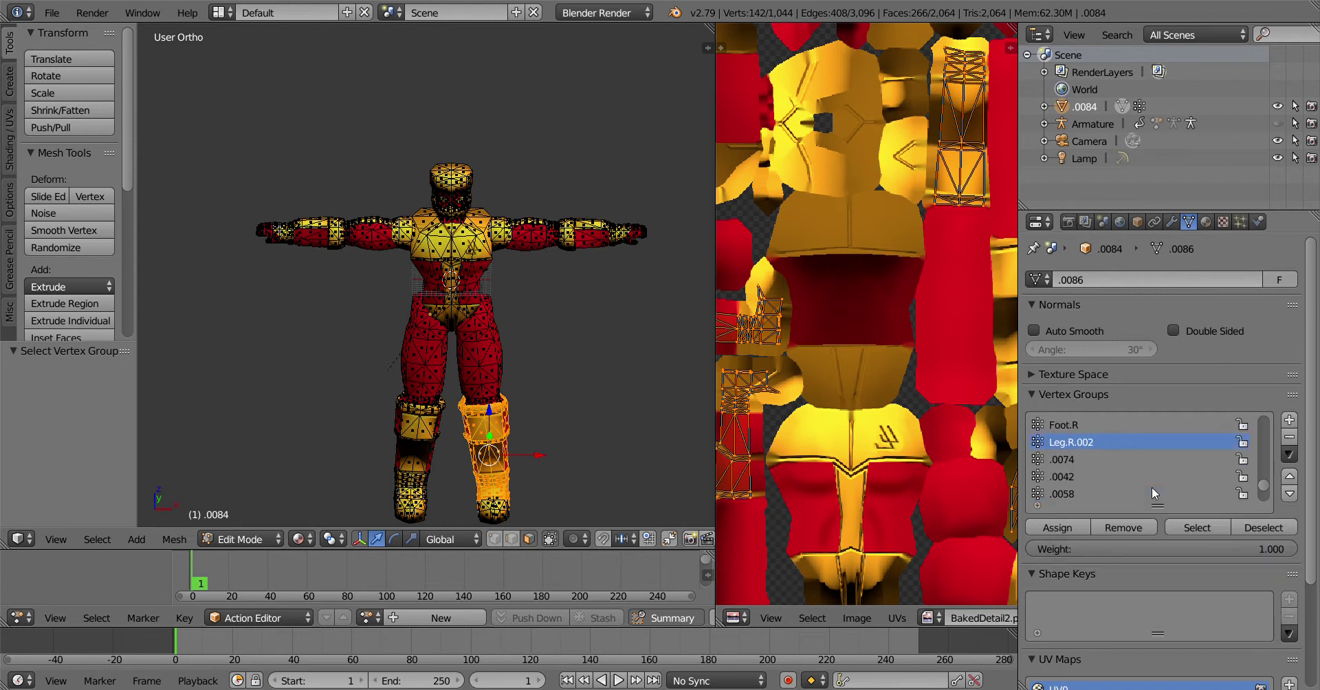
{"action": "scroll", "coordinate": [1153, 487], "scroll_direction": "up", "scroll_amount": 4}
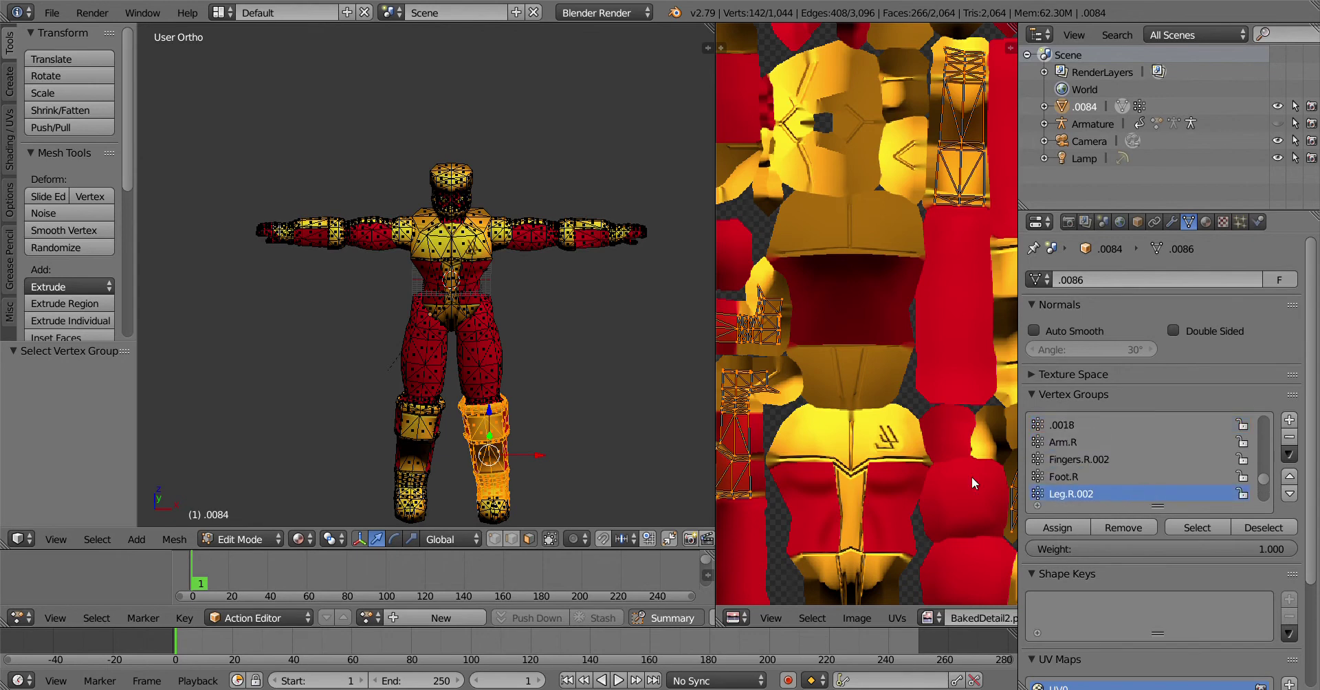
{"action": "mouse_move", "coordinate": [551, 436]}
{"action": "middle_mouse_down"}
{"action": "mouse_move", "coordinate": [522, 440]}
{"action": "mouse_move", "coordinate": [536, 447]}
{"action": "middle_mouse_up"}
{"action": "key", "text": "a"}
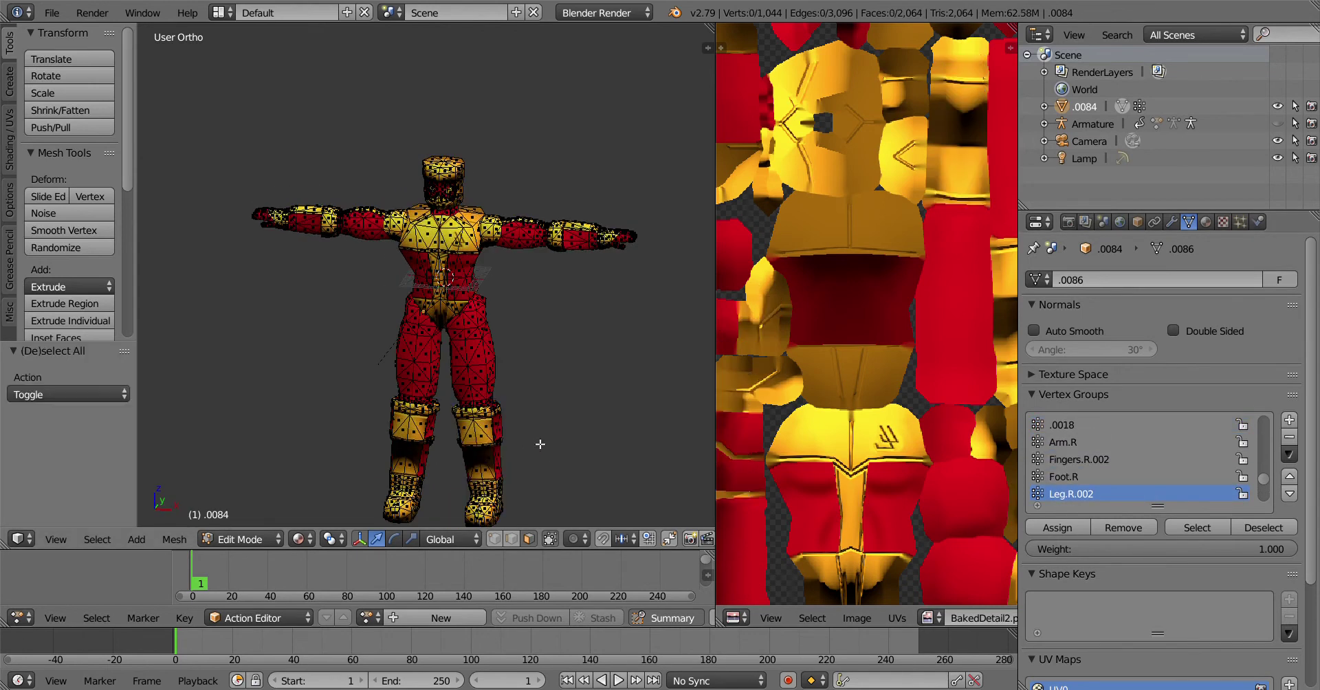
{"action": "left_click", "coordinate": [1190, 528]}
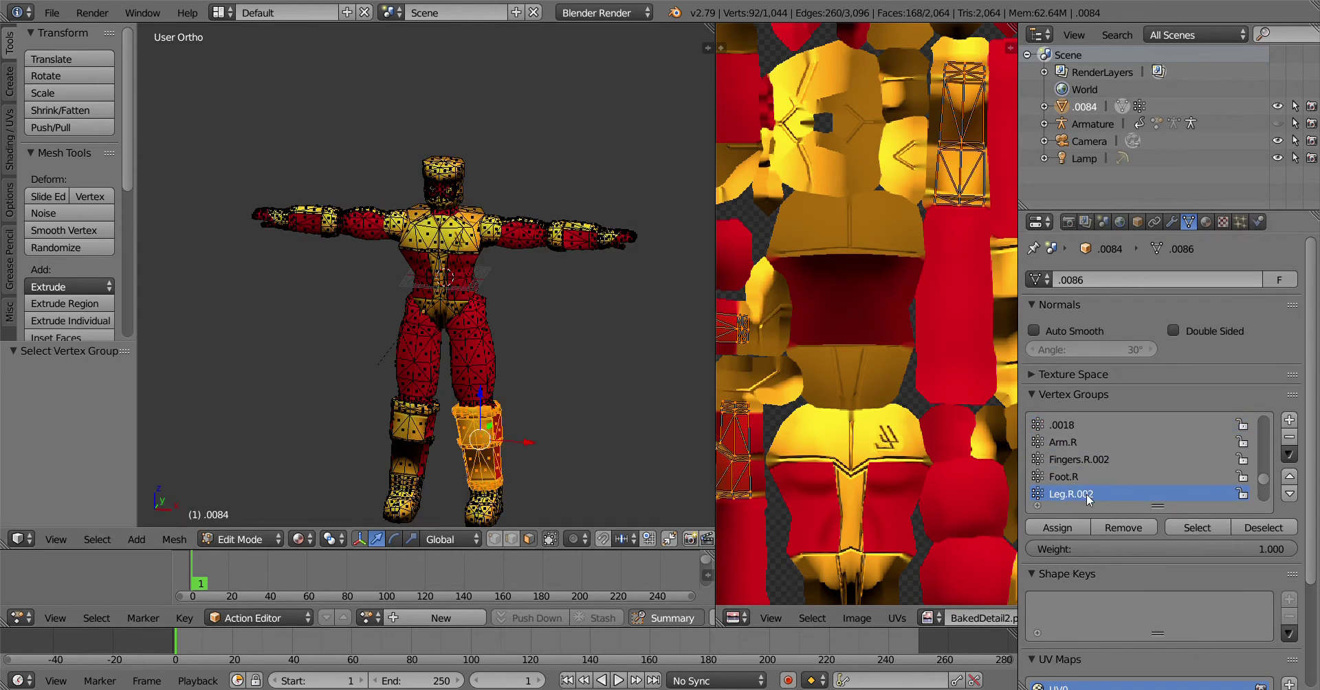
{"action": "double_click", "coordinate": [1107, 495]}
{"action": "scroll", "coordinate": [1162, 468], "scroll_direction": "up", "scroll_amount": 8}
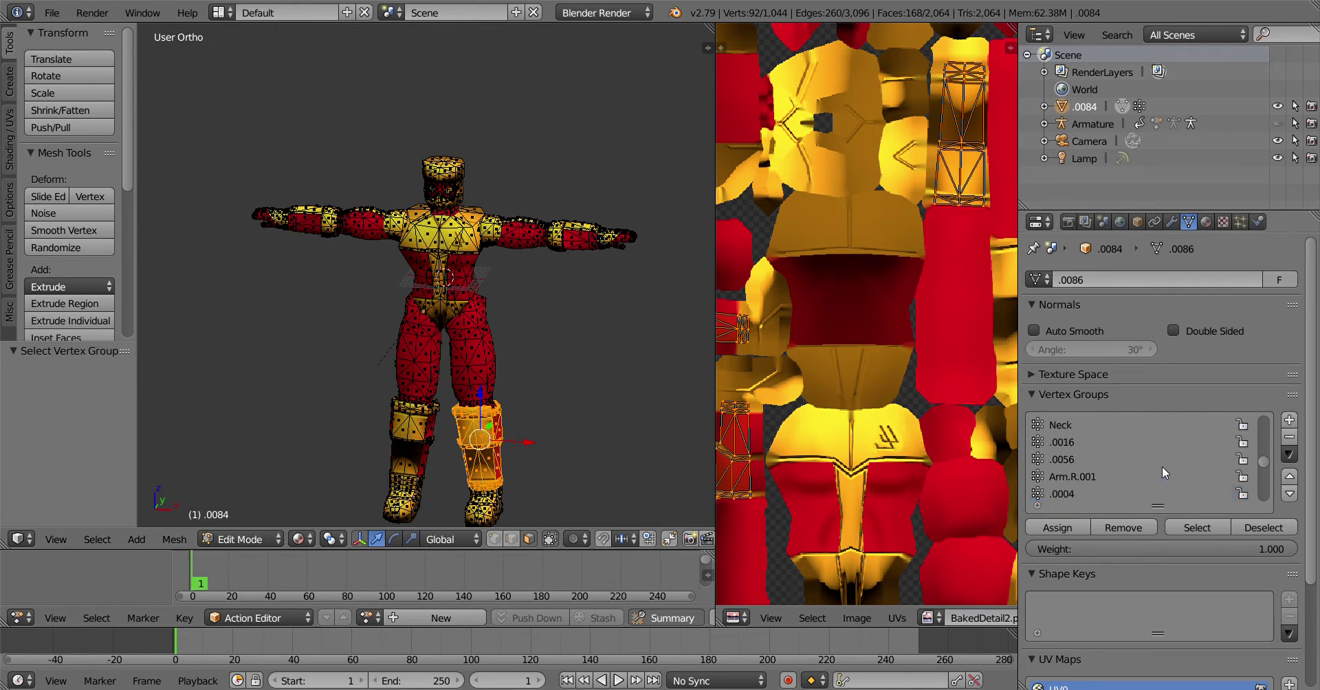
{"action": "scroll", "coordinate": [1162, 468], "scroll_direction": "down", "scroll_amount": 4}
{"action": "double_click", "coordinate": [1070, 461]}
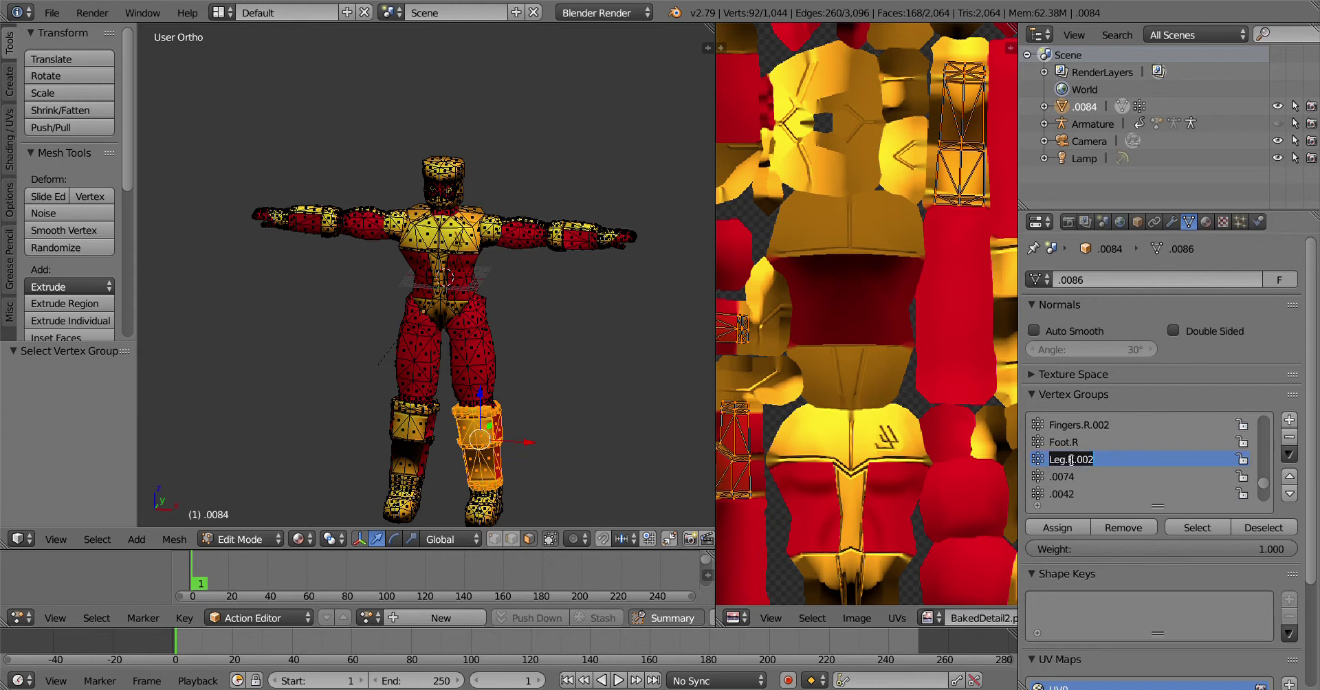
{"action": "left_click_drag", "start_coordinate": [1068, 460], "coordinate": [1132, 466]}
{"action": "type", "text": "L.001"}
{"action": "key", "text": "Return"}
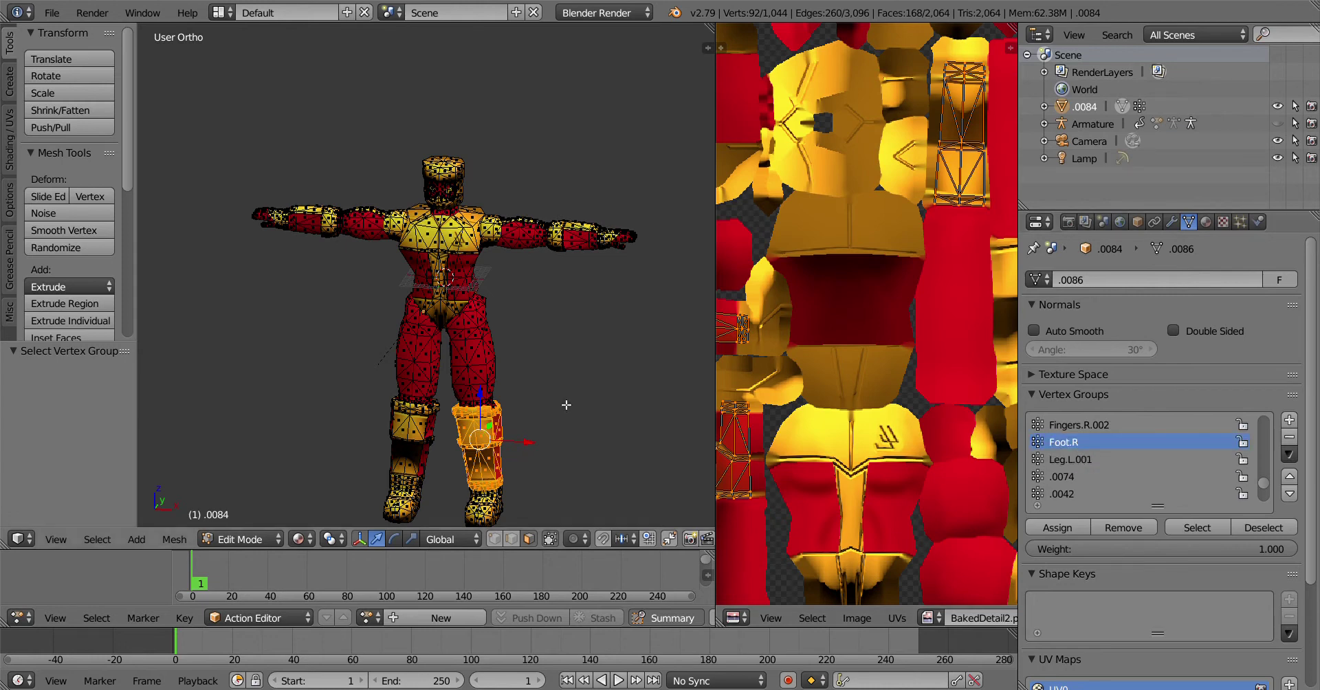
Select only the vertices of the left foot's group Foot.R and rename the group Foot.L
{"action": "key", "text": "a"}
{"action": "left_click", "coordinate": [1185, 527]}
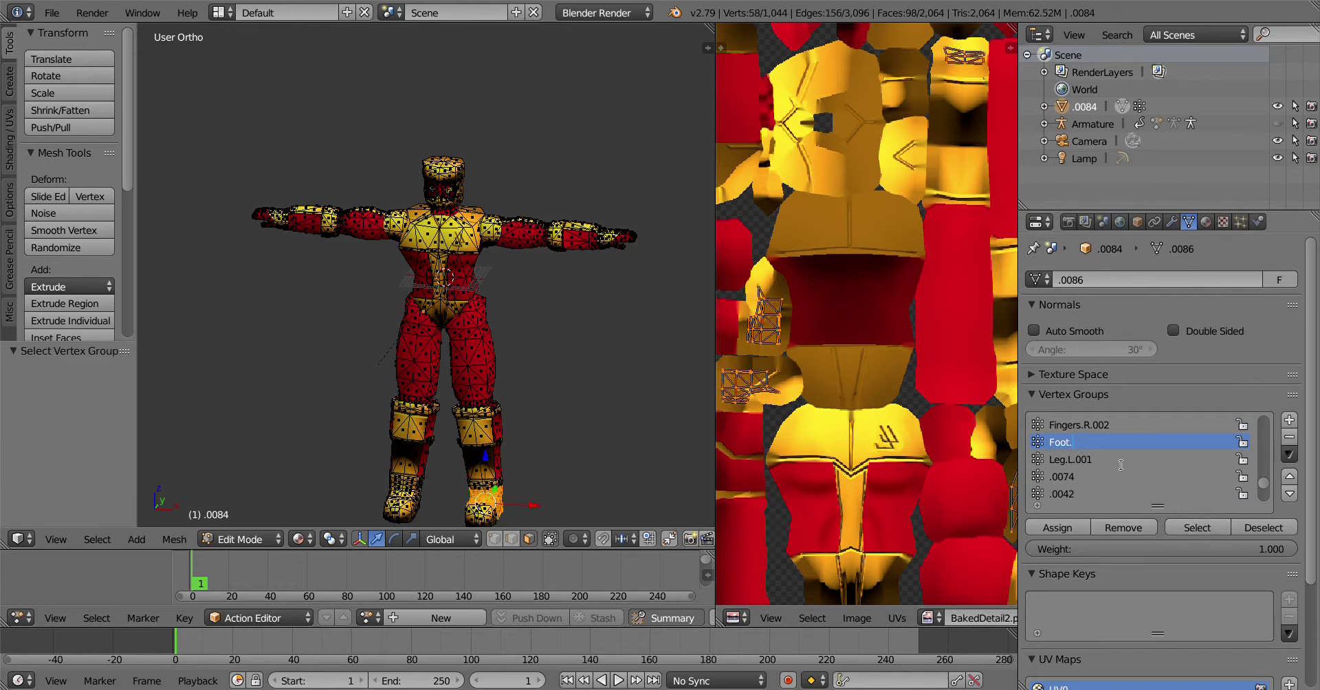
{"action": "type", "text": "L"}
{"action": "key", "text": "Return"}
Clear the vertex selection and check group .0074 for assigned vertices
{"action": "key", "text": "a"}
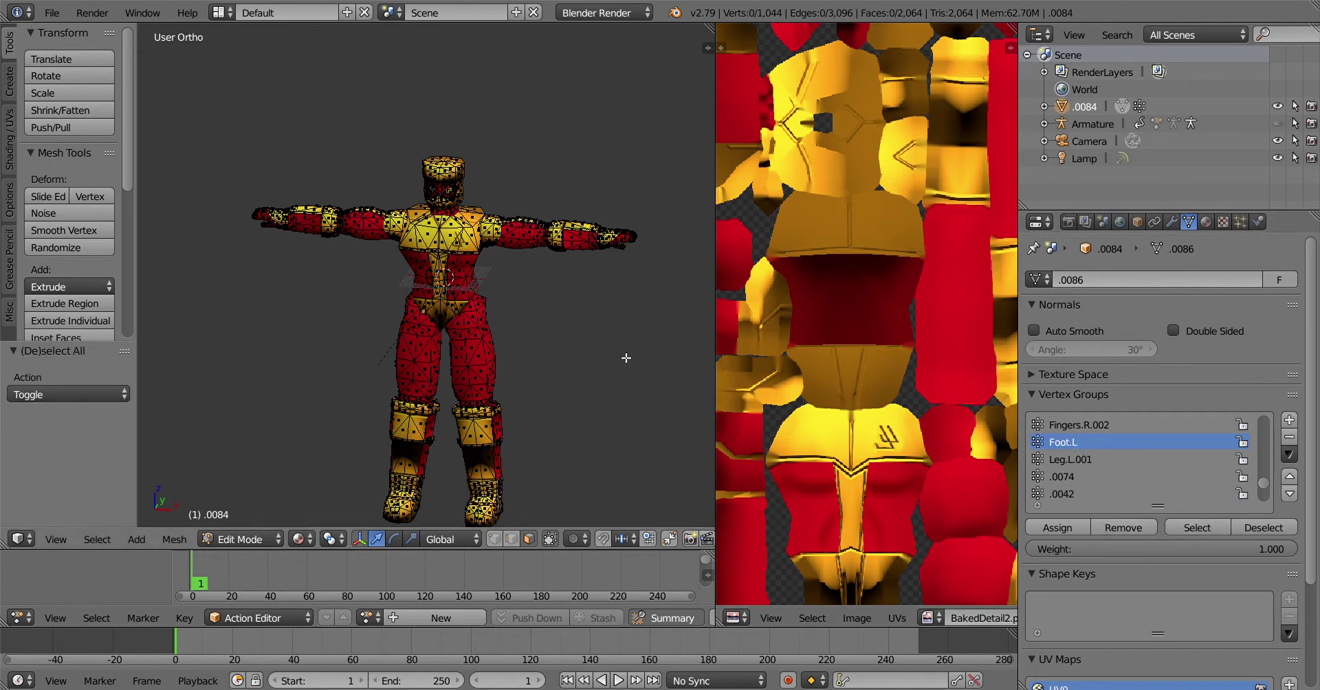
{"action": "left_click", "coordinate": [1095, 477]}
{"action": "left_click", "coordinate": [1189, 529]}
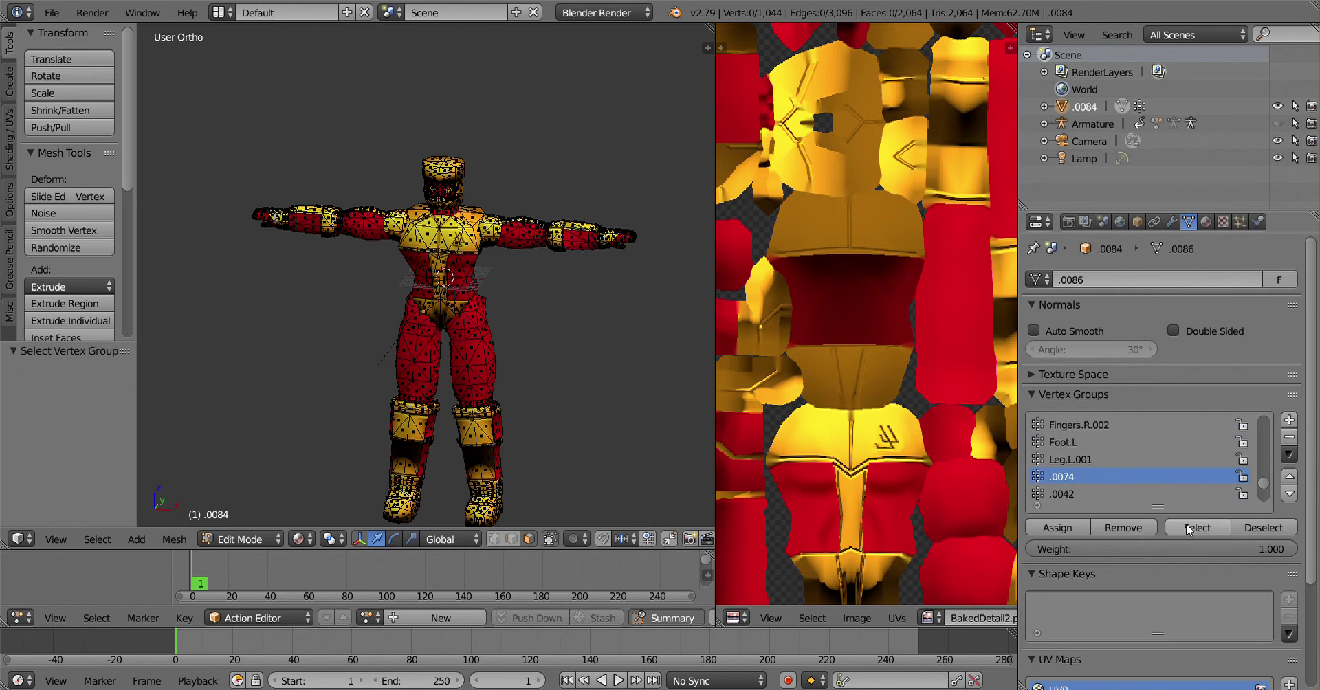
Select the vertices of group .0042 on the character's chest and rename the group Torso
{"action": "left_click", "coordinate": [1063, 494]}
{"action": "left_click", "coordinate": [1187, 527]}
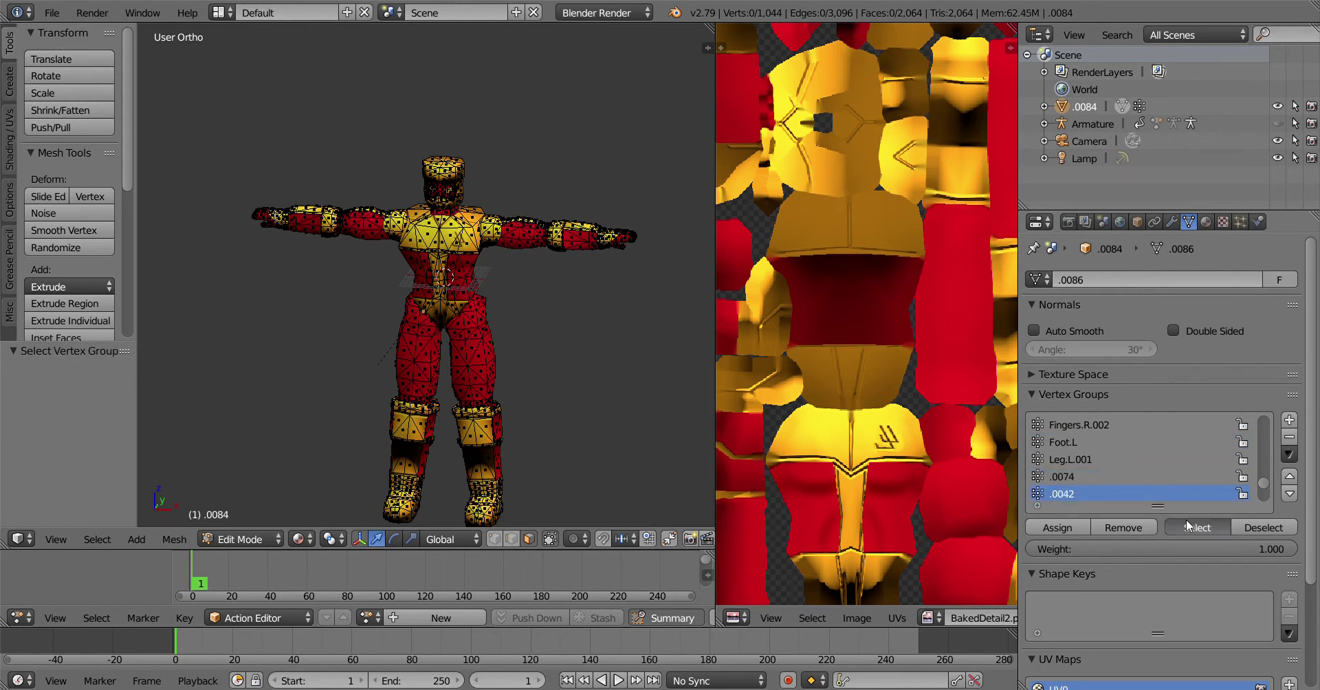
{"action": "double_click", "coordinate": [1072, 494]}
{"action": "type", "text": "Torso"}
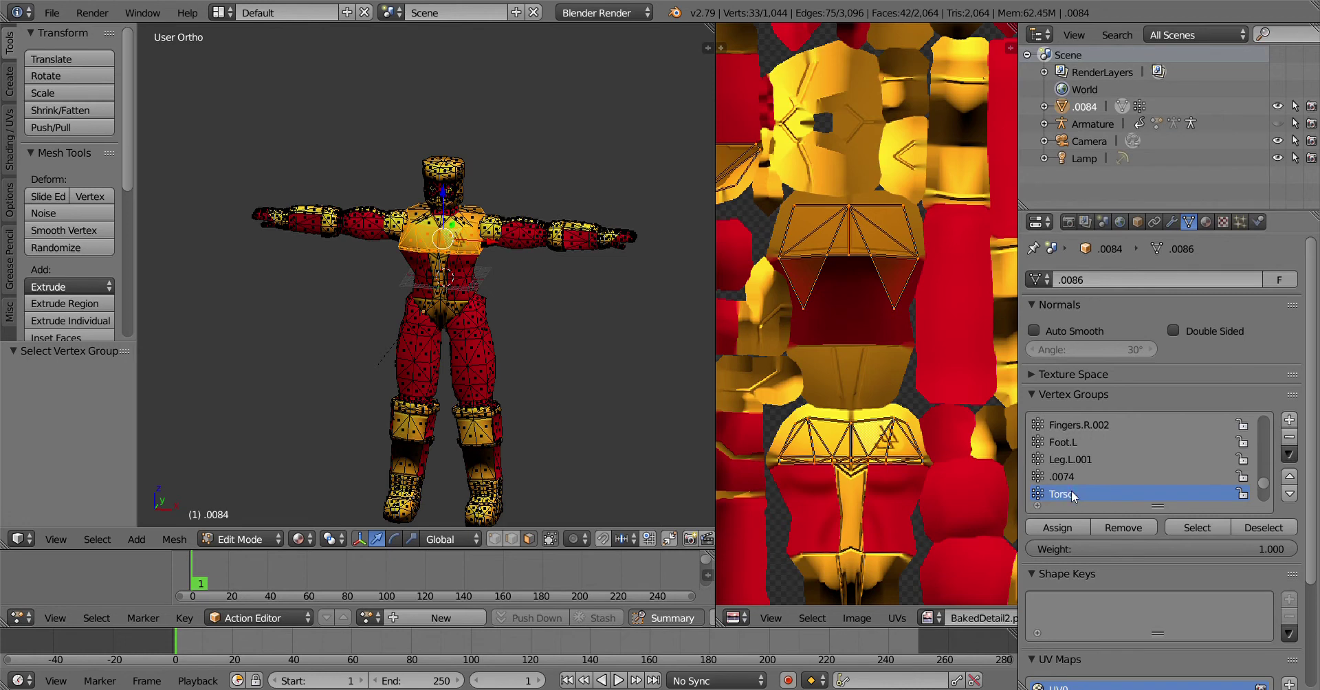
{"action": "key", "text": "Return"}
Select only the vertices of group .0058 at the character's left thumb and rename the group Thumb.L
{"action": "scroll", "coordinate": [1059, 447], "scroll_direction": "down", "scroll_amount": 3}
{"action": "left_click", "coordinate": [1079, 459]}
{"action": "key", "text": "a"}
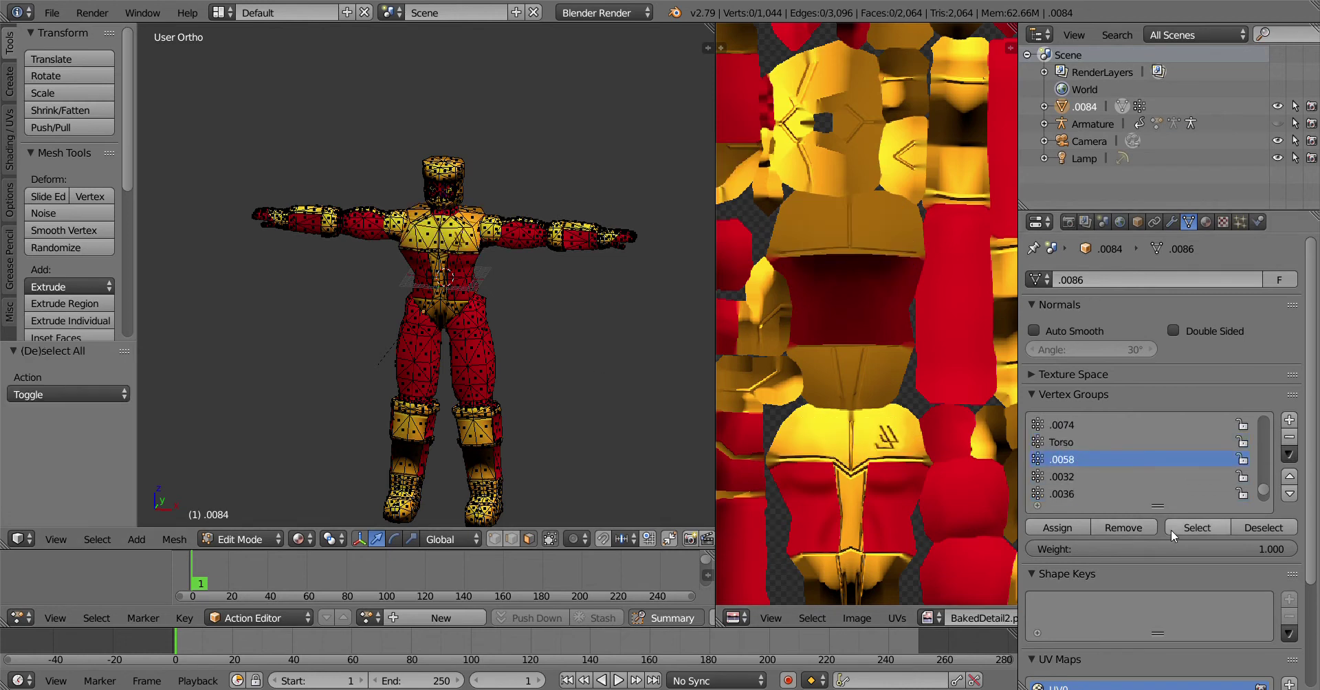
{"action": "left_click", "coordinate": [1186, 525]}
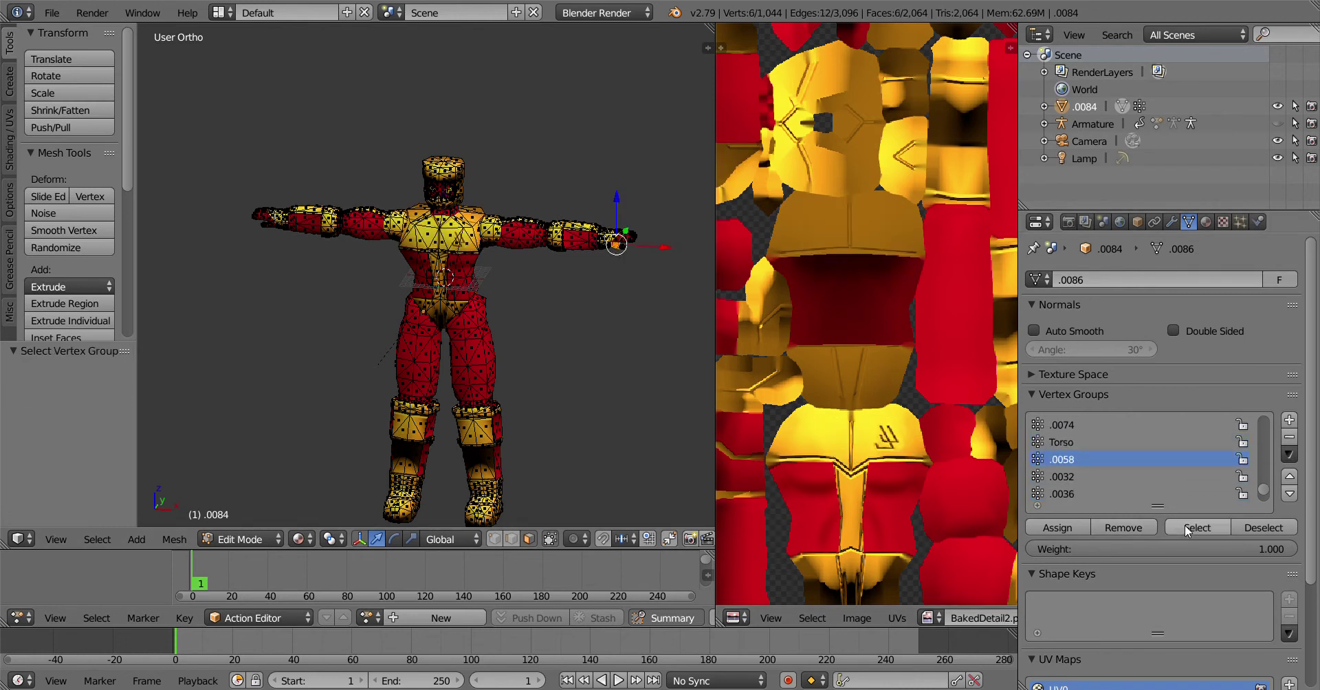
{"action": "double_click", "coordinate": [1068, 460]}
{"action": "type", "text": "Thumb"}
{"action": "key", "text": "Return"}
Select the vertices of group .0032 on the character's right thigh and rename the group Leg.R
{"action": "left_click", "coordinate": [1179, 526]}
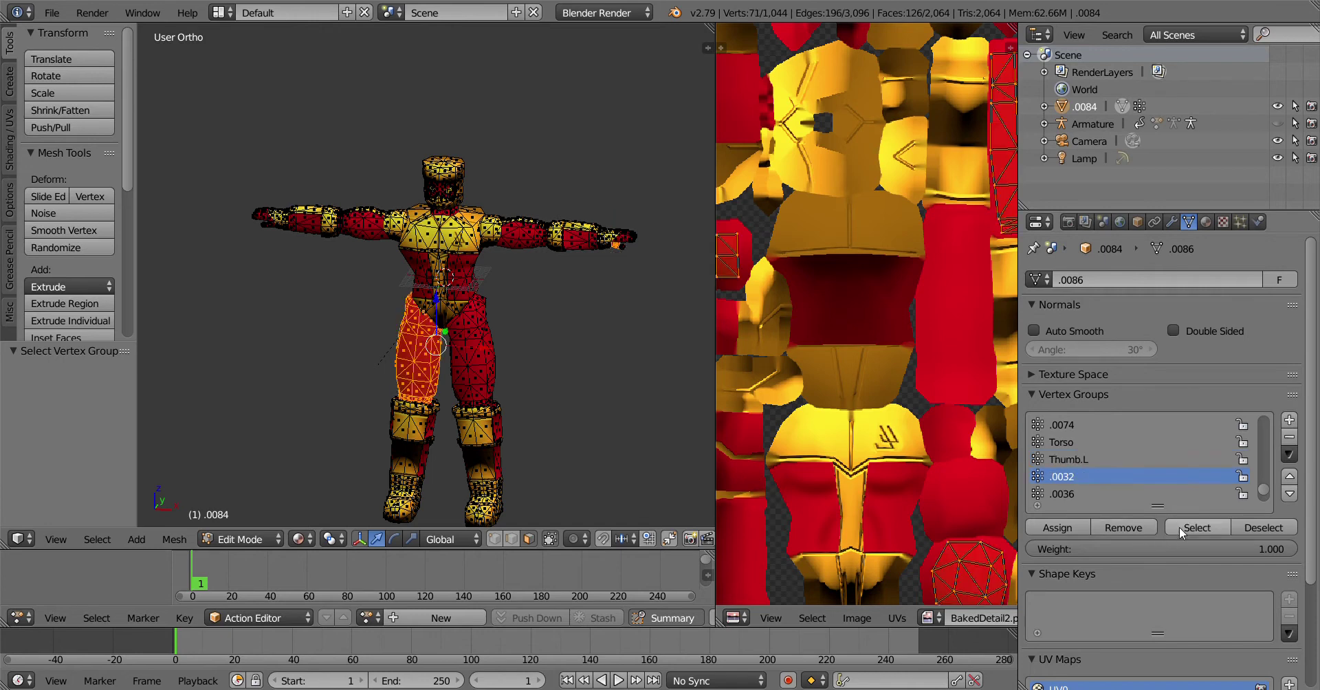
{"action": "double_click", "coordinate": [1068, 474]}
{"action": "type", "text": "Leg.L"}
{"action": "double_click", "coordinate": [1090, 477]}
{"action": "type", "text": "Leg.R"}
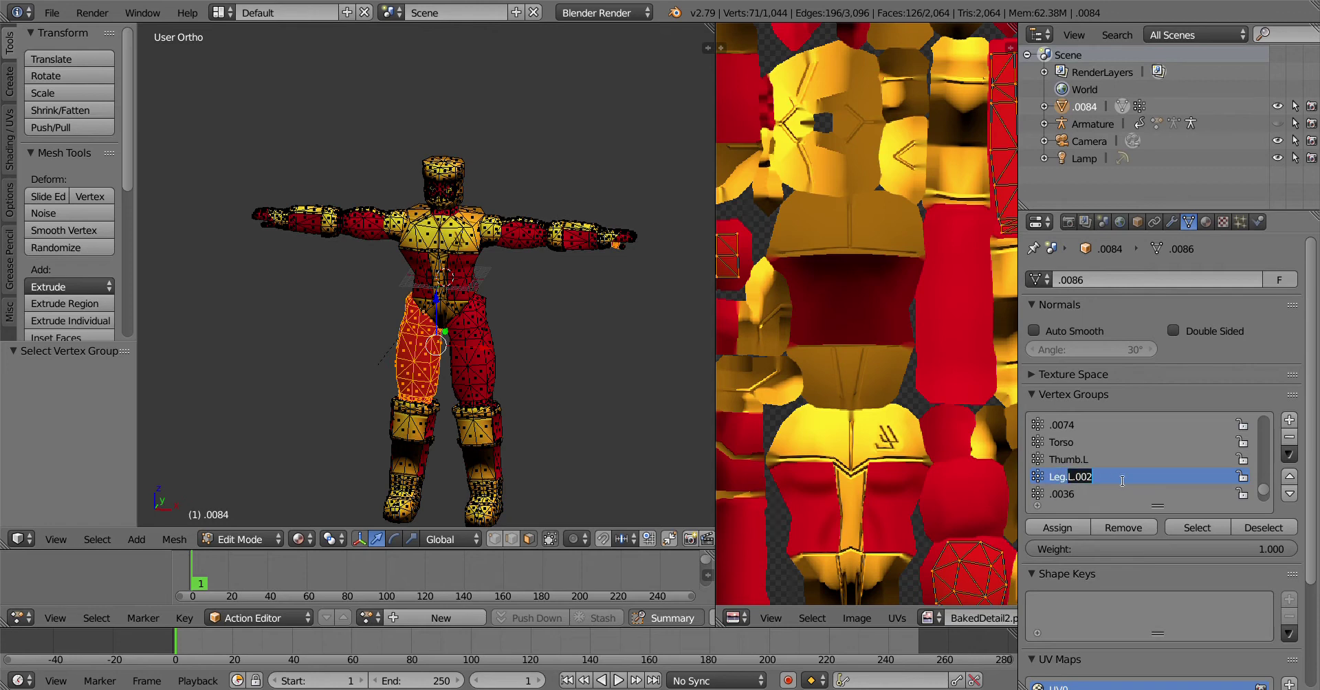
{"action": "key", "text": "Return"}
Select only the vertices of group .0036 on the character's right foot and rename the group Foot.R
{"action": "left_click", "coordinate": [1061, 495]}
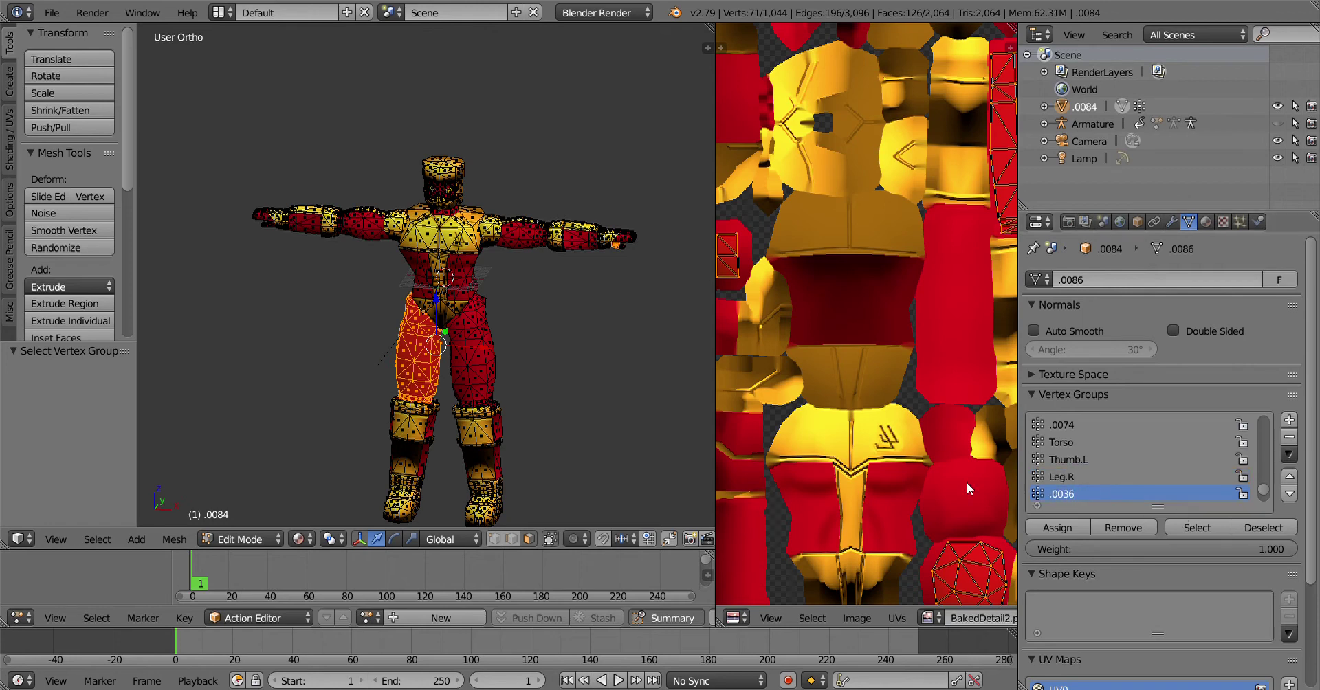
{"action": "key", "text": "a"}
{"action": "left_click", "coordinate": [1186, 529]}
{"action": "scroll", "coordinate": [680, 402], "scroll_direction": "down", "scroll_amount": 1}
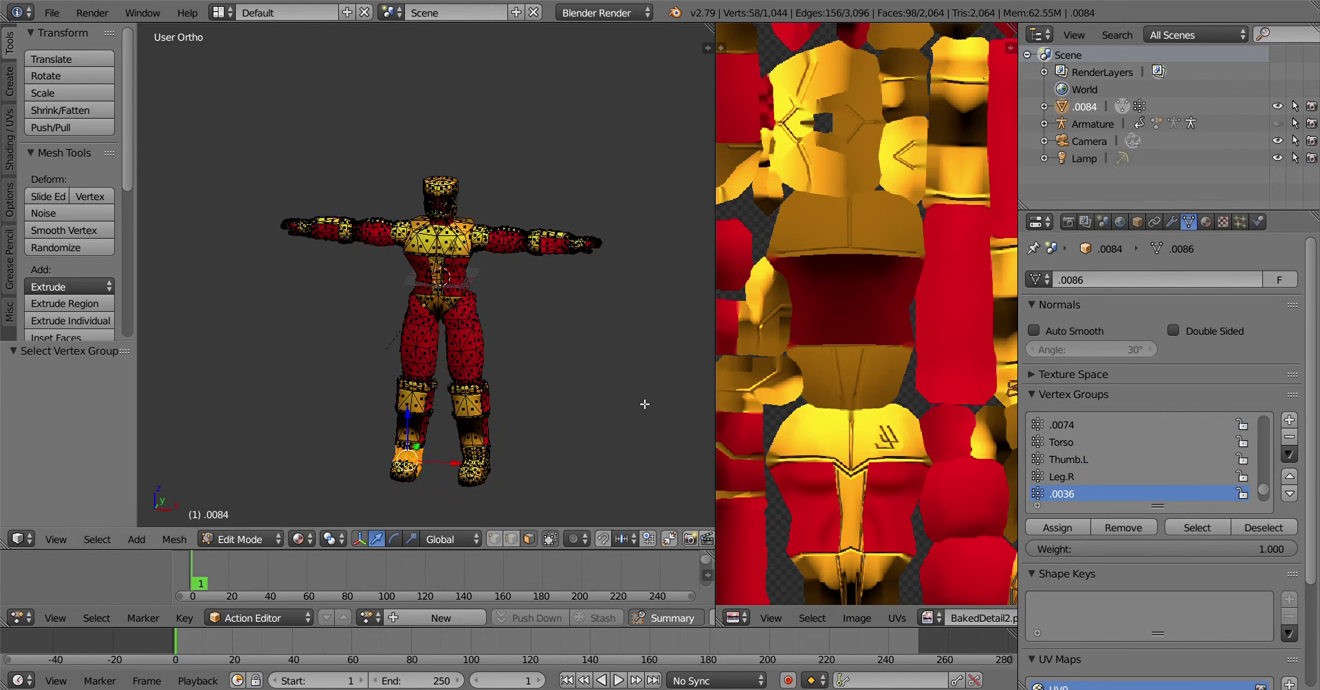
{"action": "type", "text": "Foot"}
{"action": "key", "text": "Return"}
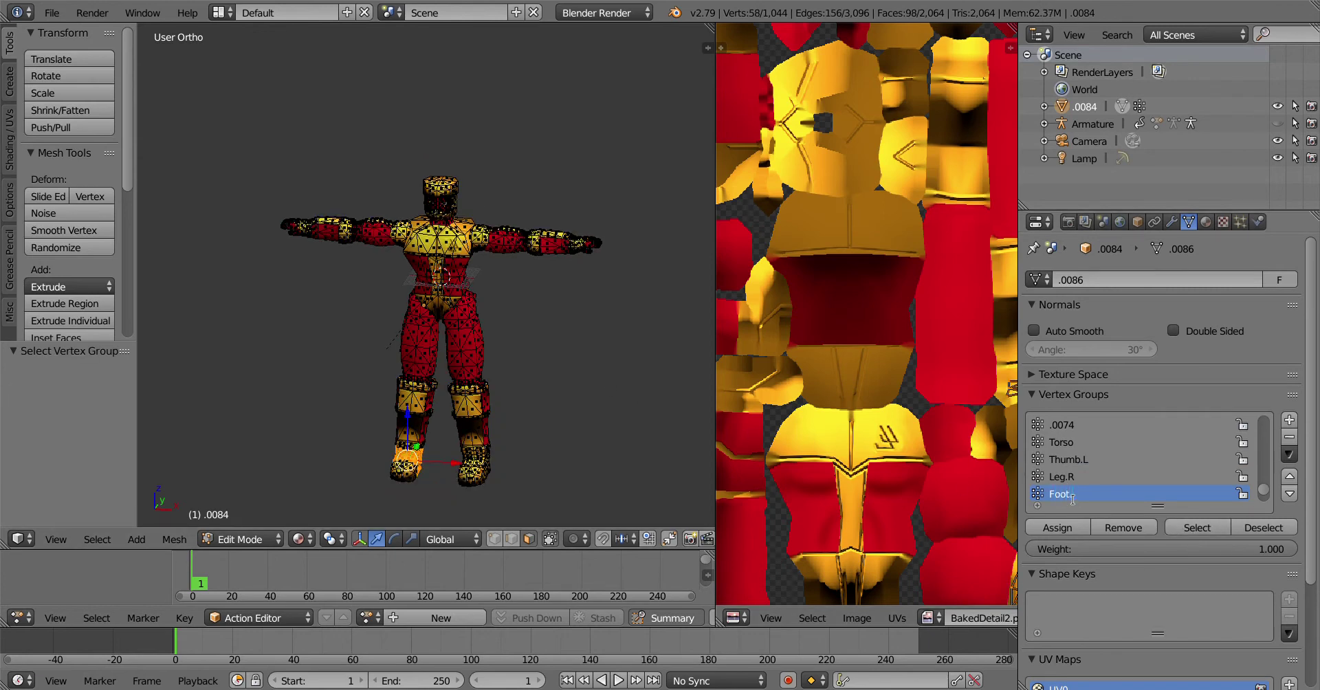
{"action": "type", "text": ".R"}
{"action": "key", "text": "Return"}
Select only the vertices of group .0082 on the character's head and rename the group Head
{"action": "scroll", "coordinate": [1144, 469], "scroll_direction": "down", "scroll_amount": 2}
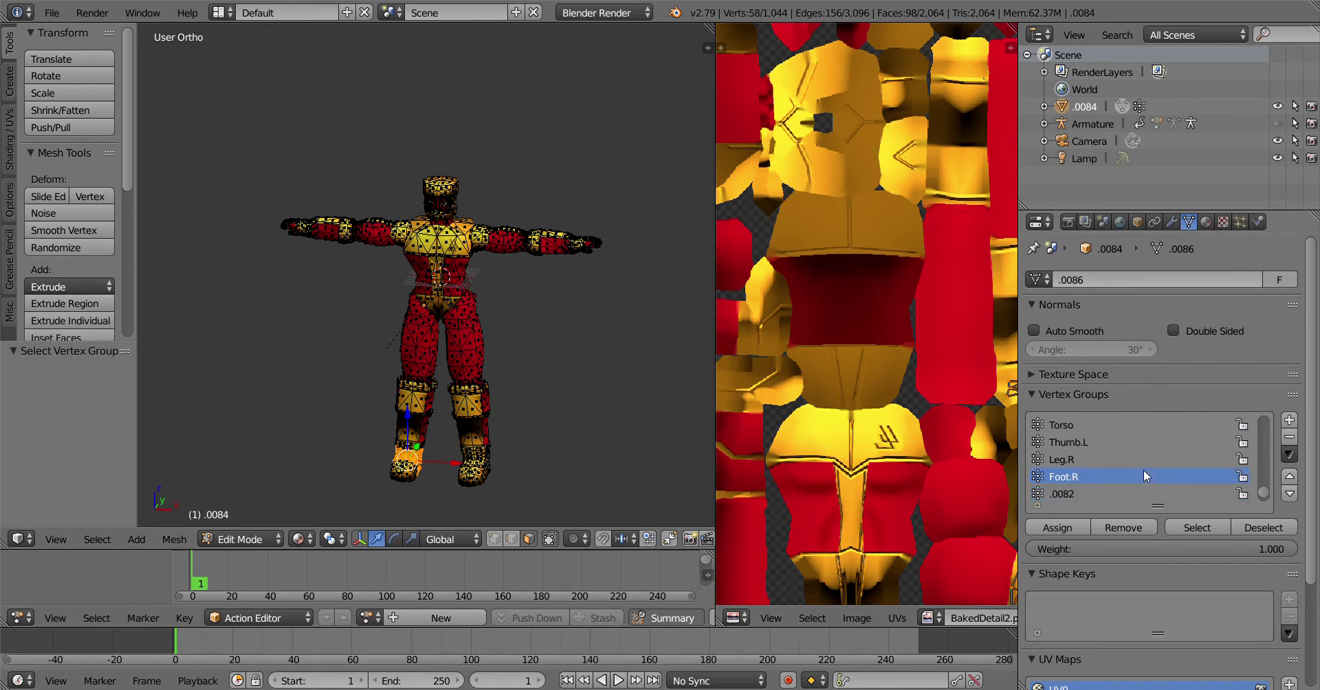
{"action": "key", "text": "a"}
{"action": "left_click", "coordinate": [1063, 476]}
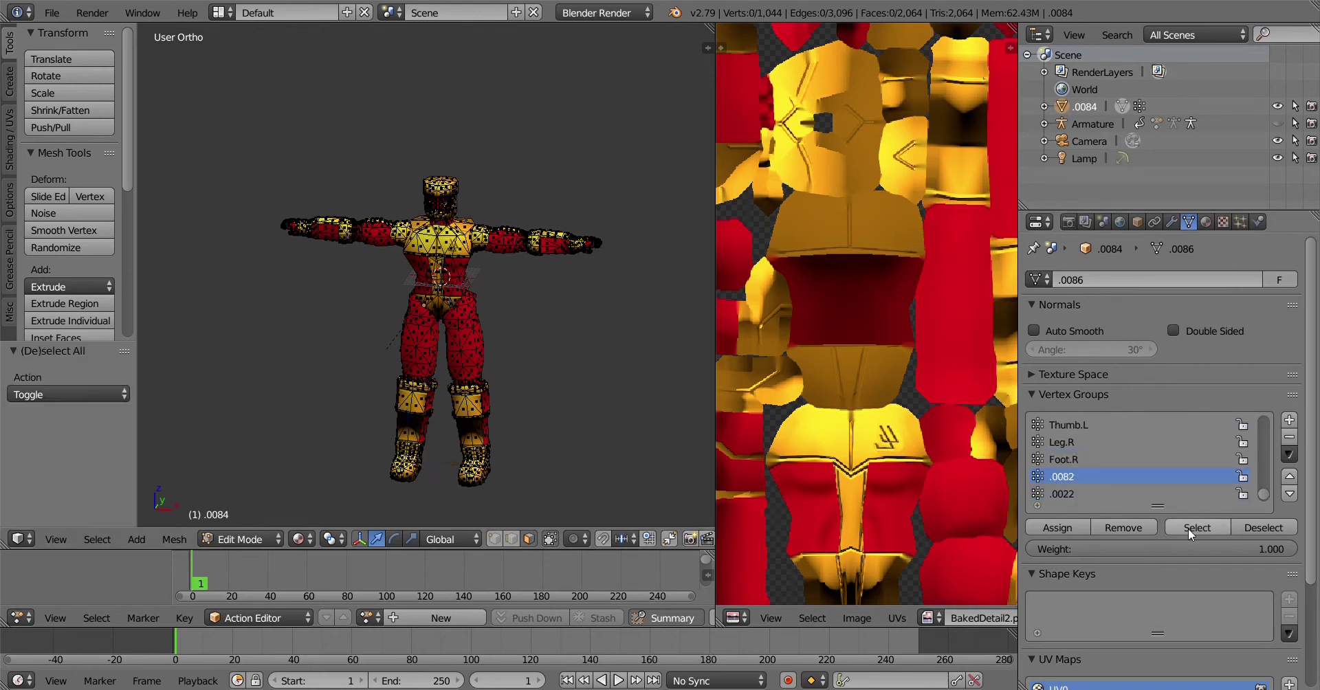
{"action": "left_click", "coordinate": [1197, 528]}
{"action": "double_click", "coordinate": [1056, 477]}
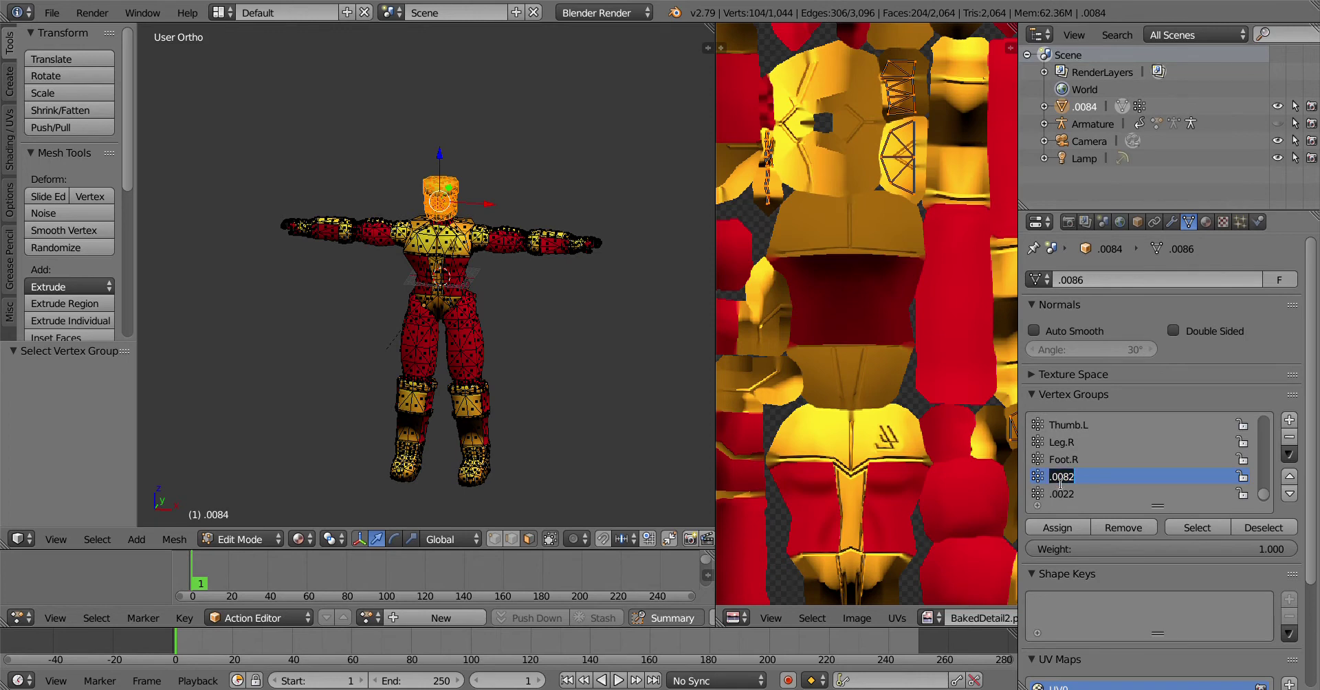
{"action": "type", "text": "Head"}
{"action": "key", "text": "Return"}
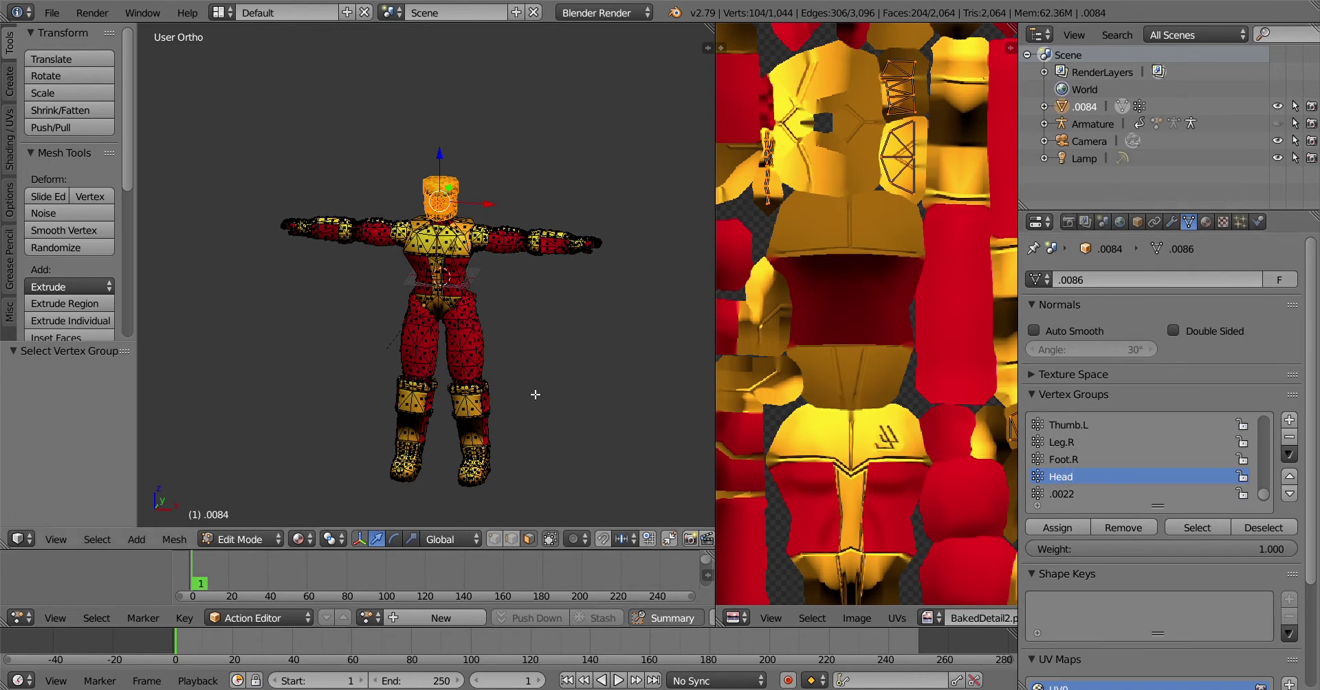
Select only the vertices of group .0022 around the character's pelvis and rename the group Hips
{"action": "key", "text": "a"}
{"action": "left_click", "coordinate": [1062, 494]}
{"action": "left_click", "coordinate": [1198, 528]}
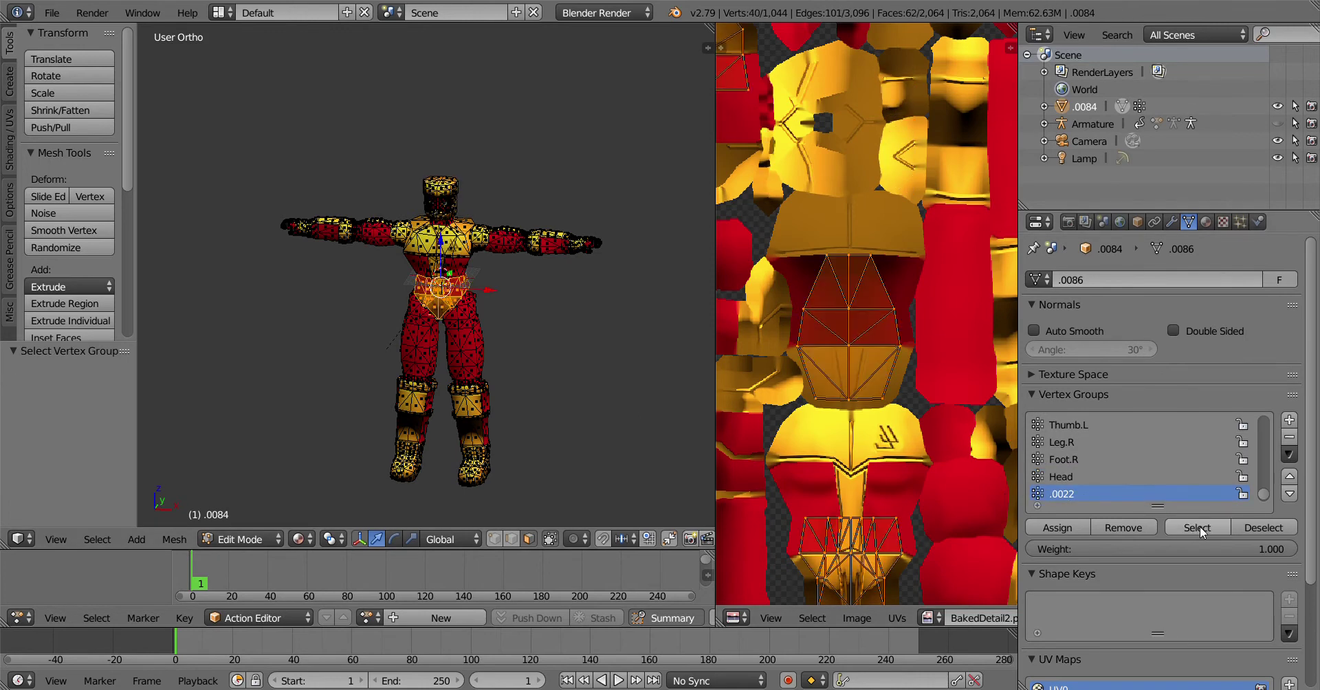
{"action": "double_click", "coordinate": [1052, 495]}
{"action": "type", "text": "Hips"}
{"action": "key", "text": "Return"}
{"action": "scroll", "coordinate": [1088, 477], "scroll_direction": "down", "scroll_amount": 1}
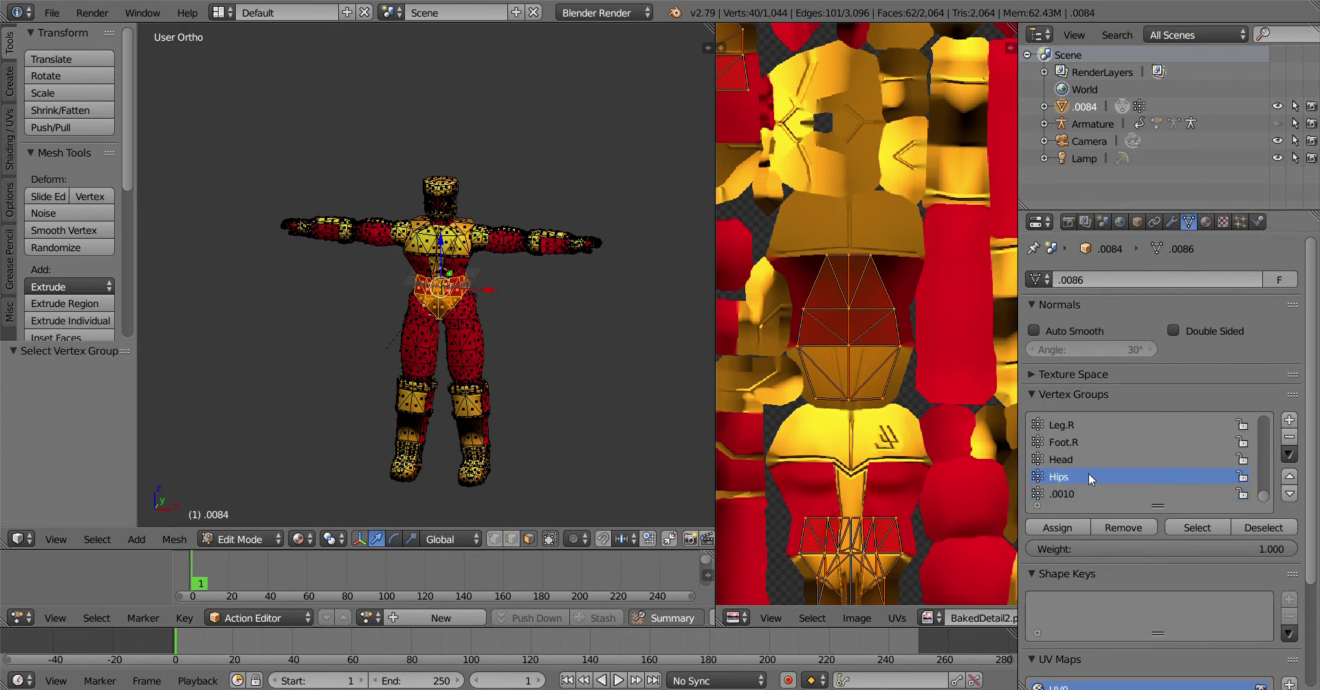
Clear the vertex selection and look through the vertex group list for groups that still carry numbers as names
{"action": "key", "text": "a"}
{"action": "left_click", "coordinate": [1076, 493]}
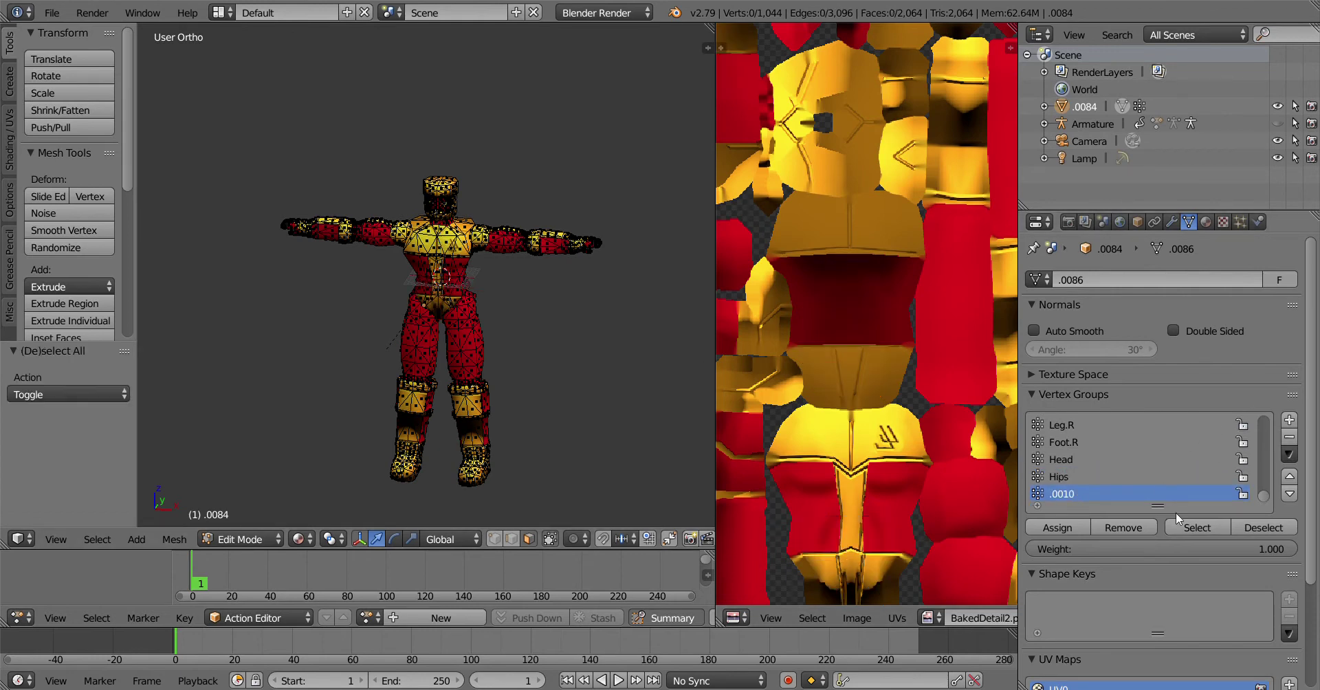
{"action": "middle_click_drag", "start_coordinate": [492, 237], "coordinate": [447, 269]}
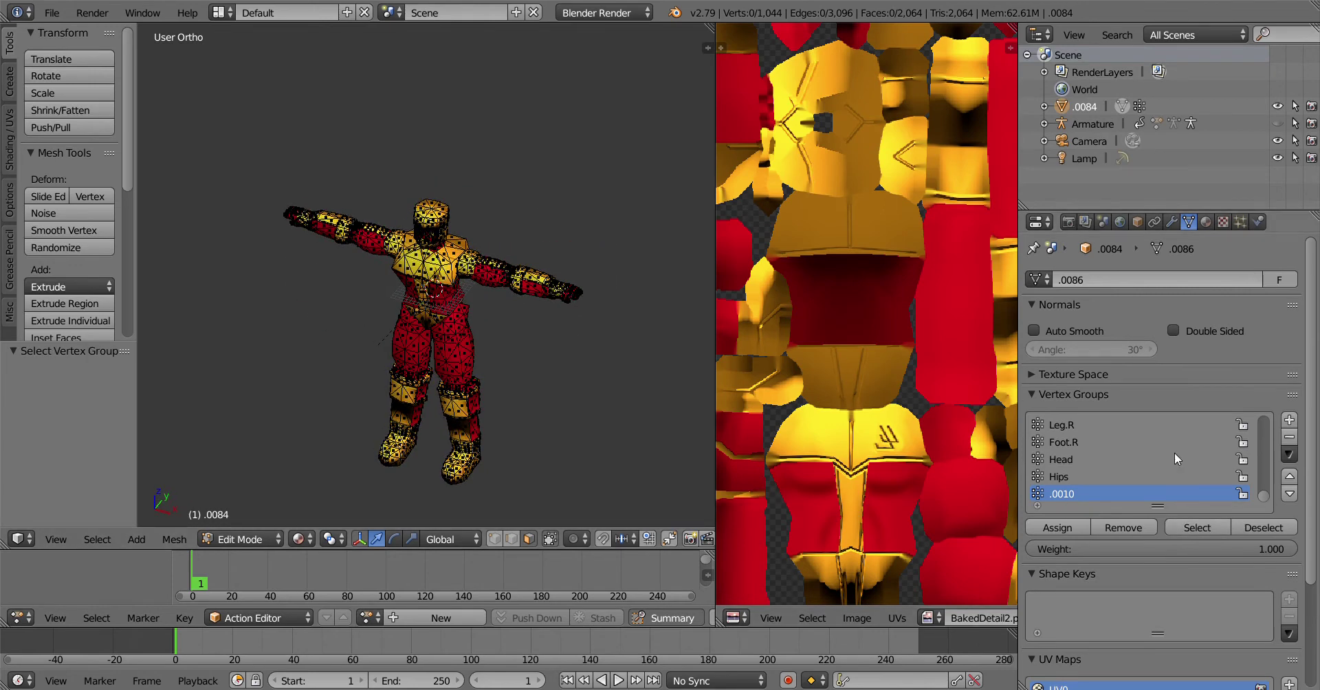
{"action": "scroll", "coordinate": [1142, 465], "scroll_direction": "up", "scroll_amount": 10}
{"action": "scroll", "coordinate": [1142, 465], "scroll_direction": "down", "scroll_amount": 4}
{"action": "left_click", "coordinate": [1075, 476]}
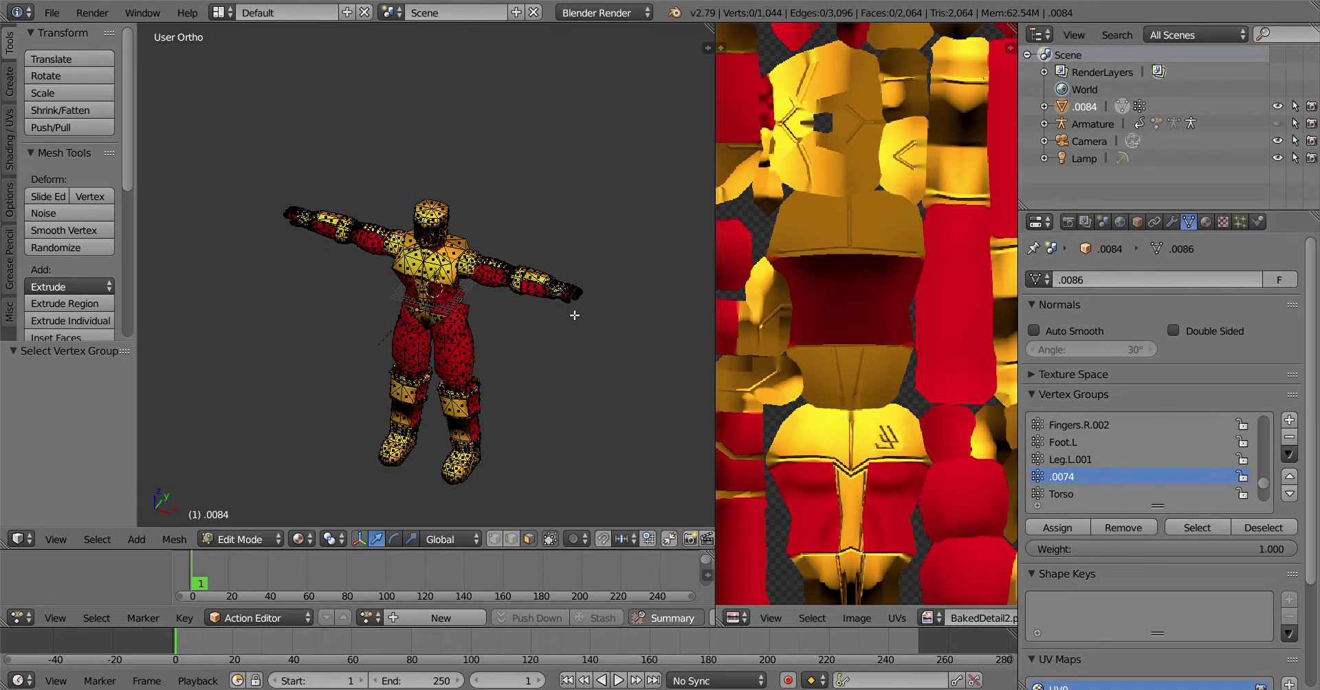
{"action": "scroll", "coordinate": [523, 283], "scroll_direction": "up", "scroll_amount": 3}
{"action": "scroll", "coordinate": [1099, 451], "scroll_direction": "up", "scroll_amount": 8}
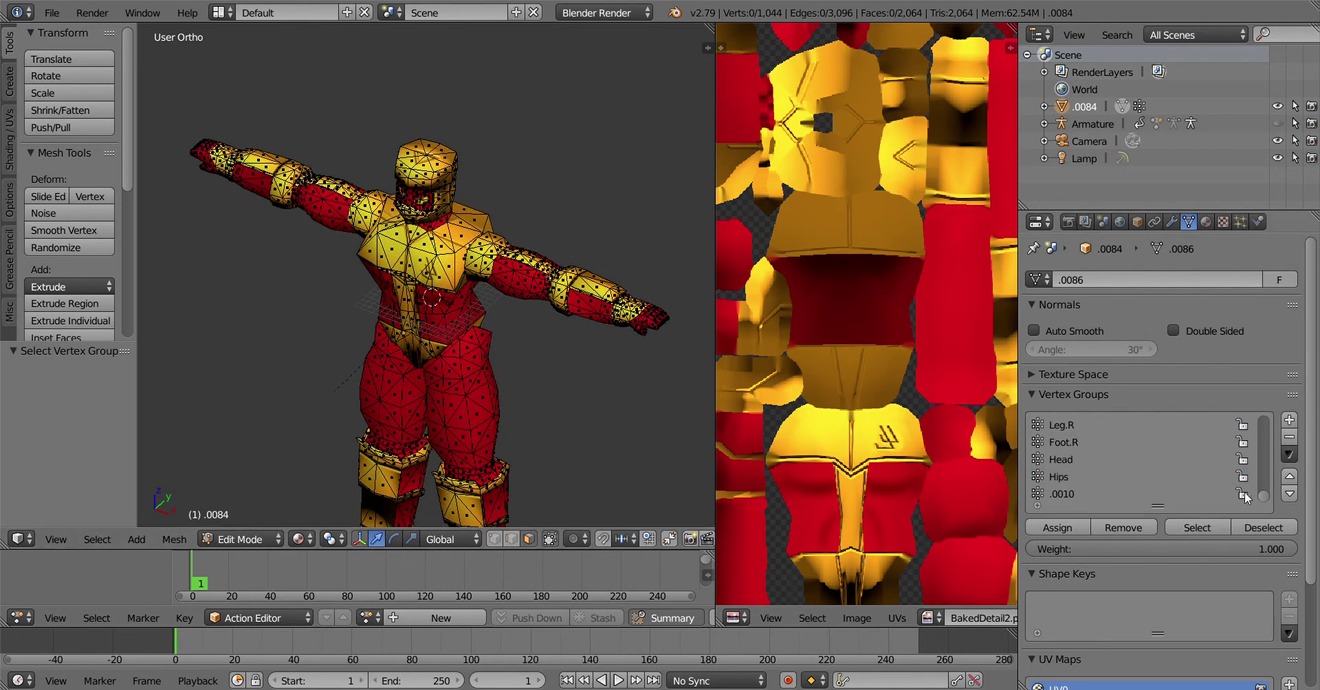
Check the named groups' coverage on the mesh by selecting the vertices of Foot.R.001, Finger.R.002 and Foot.L.001
{"action": "left_click", "coordinate": [1191, 527]}
{"action": "scroll", "coordinate": [507, 286], "scroll_direction": "down", "scroll_amount": 3}
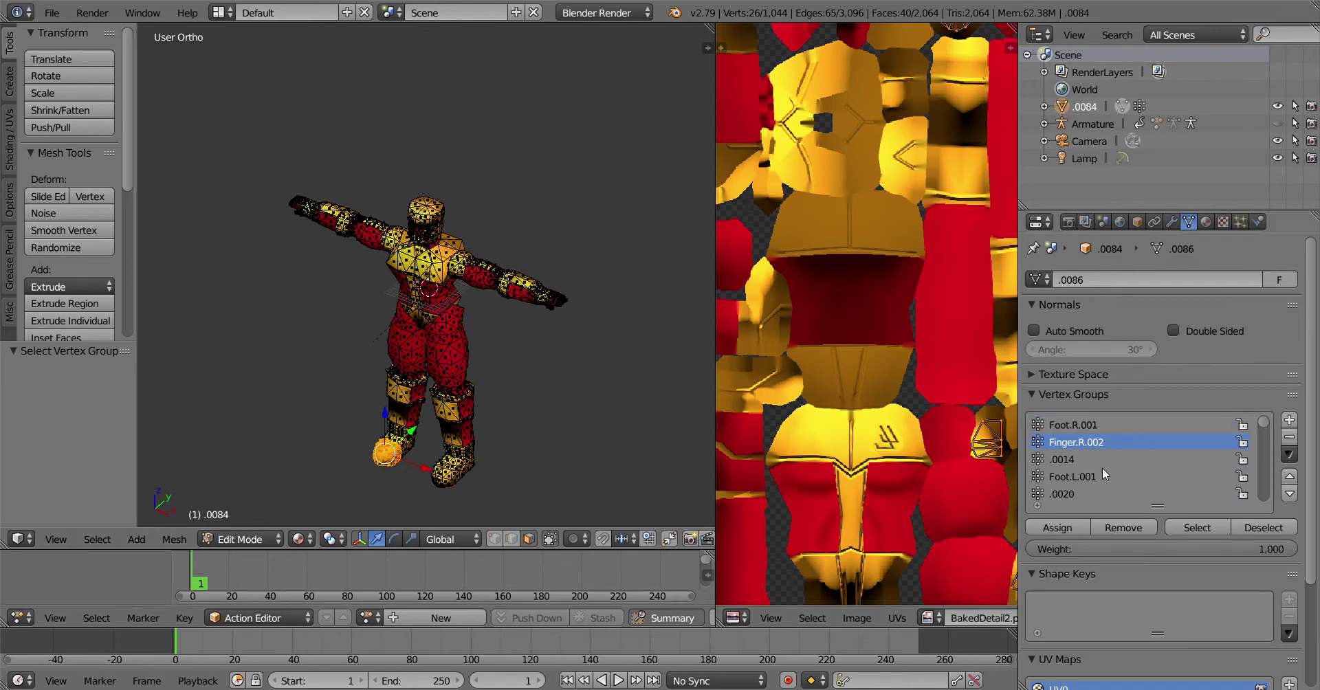
{"action": "left_click", "coordinate": [1196, 524]}
{"action": "left_click", "coordinate": [1104, 489]}
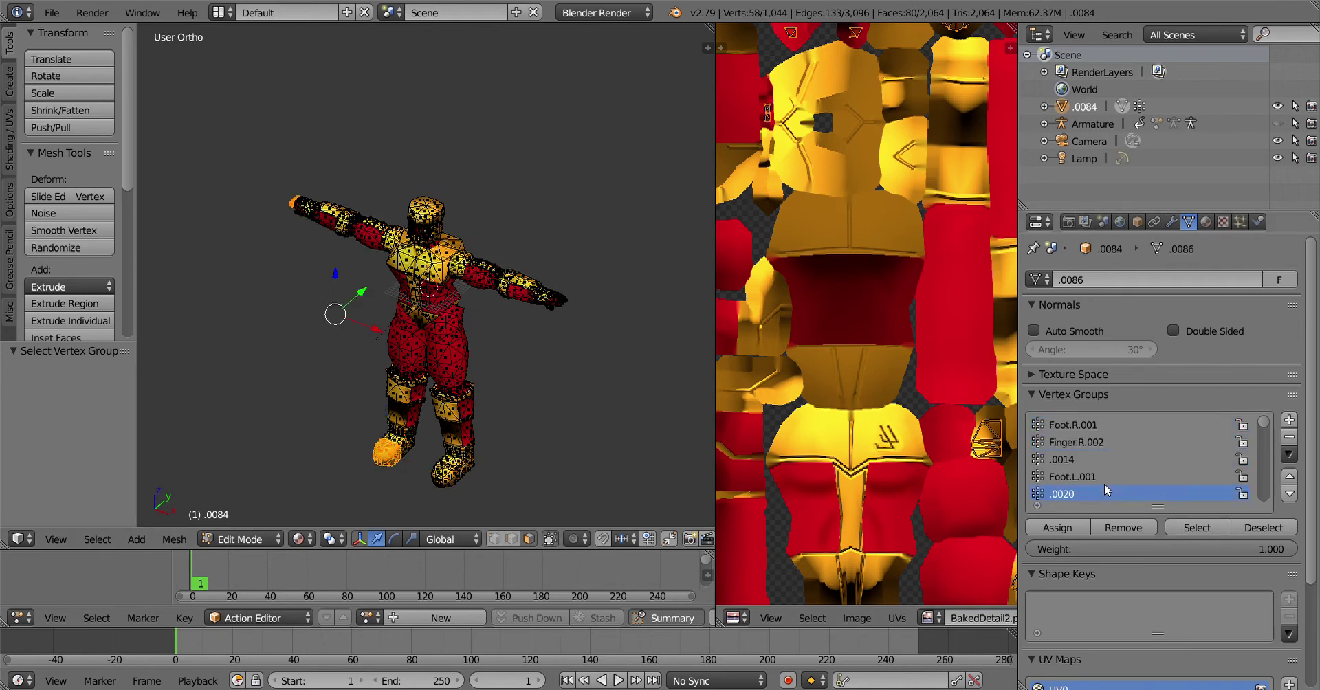
{"action": "left_click", "coordinate": [1113, 475]}
{"action": "left_click", "coordinate": [1198, 527]}
{"action": "scroll", "coordinate": [1124, 476], "scroll_direction": "down", "scroll_amount": 2}
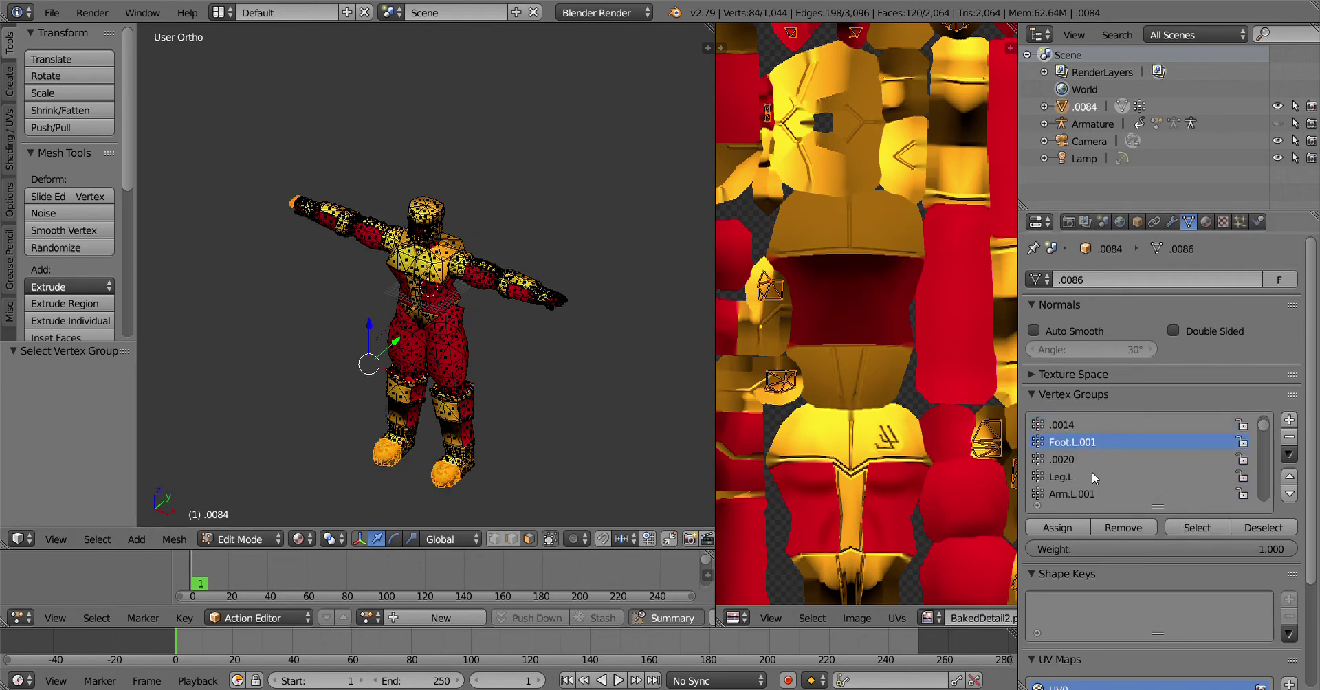
Add the vertices of groups Leg.L, Arm.L.001, Wrist.L and Arm.L to the coverage check selection
{"action": "left_click", "coordinate": [1092, 476]}
{"action": "left_click", "coordinate": [1195, 528]}
{"action": "left_click", "coordinate": [1086, 493]}
{"action": "left_click", "coordinate": [1189, 525]}
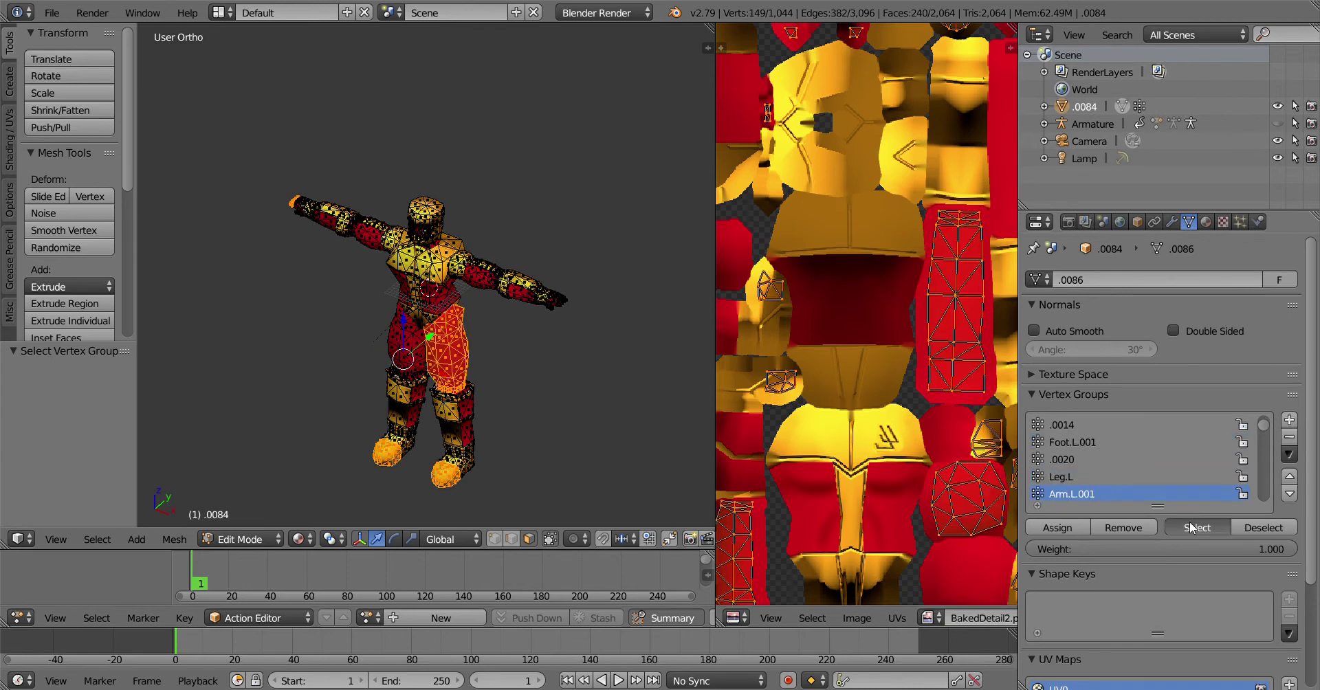
{"action": "scroll", "coordinate": [1160, 473], "scroll_direction": "down", "scroll_amount": 2}
{"action": "left_click", "coordinate": [1084, 476]}
{"action": "left_click", "coordinate": [1183, 531]}
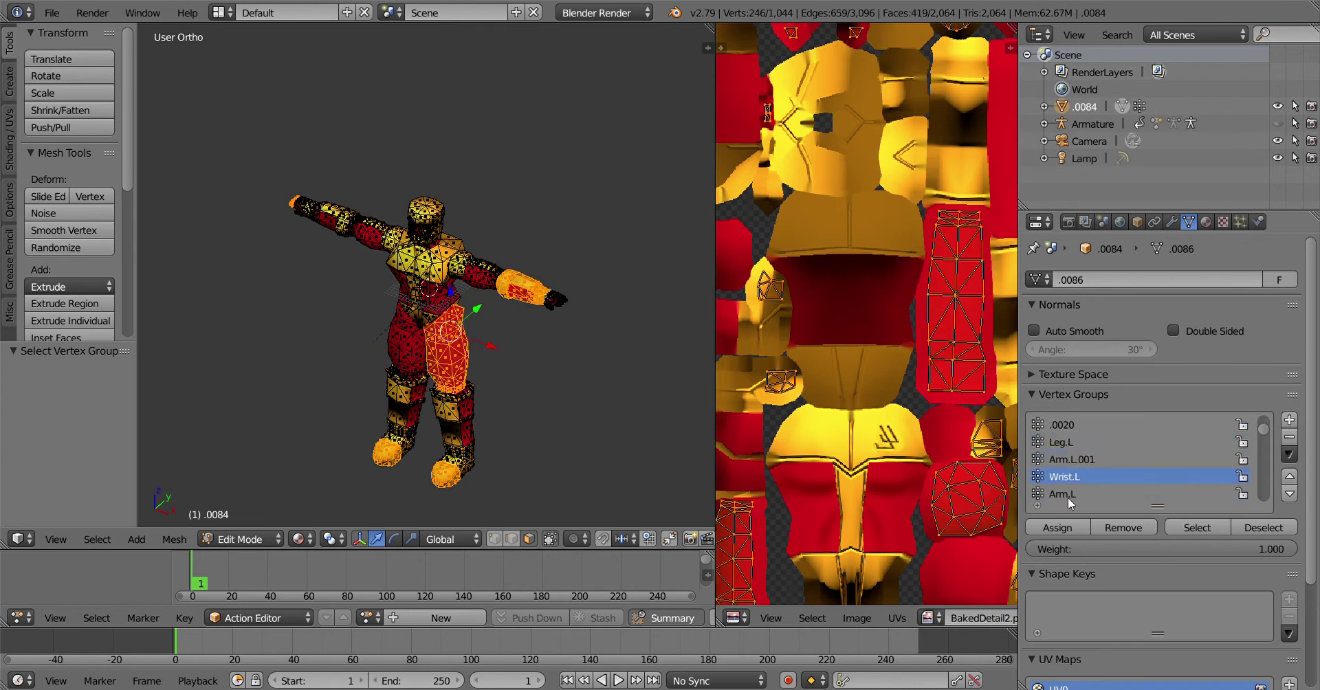
{"action": "left_click", "coordinate": [1196, 530]}
{"action": "scroll", "coordinate": [1185, 476], "scroll_direction": "down", "scroll_amount": 2}
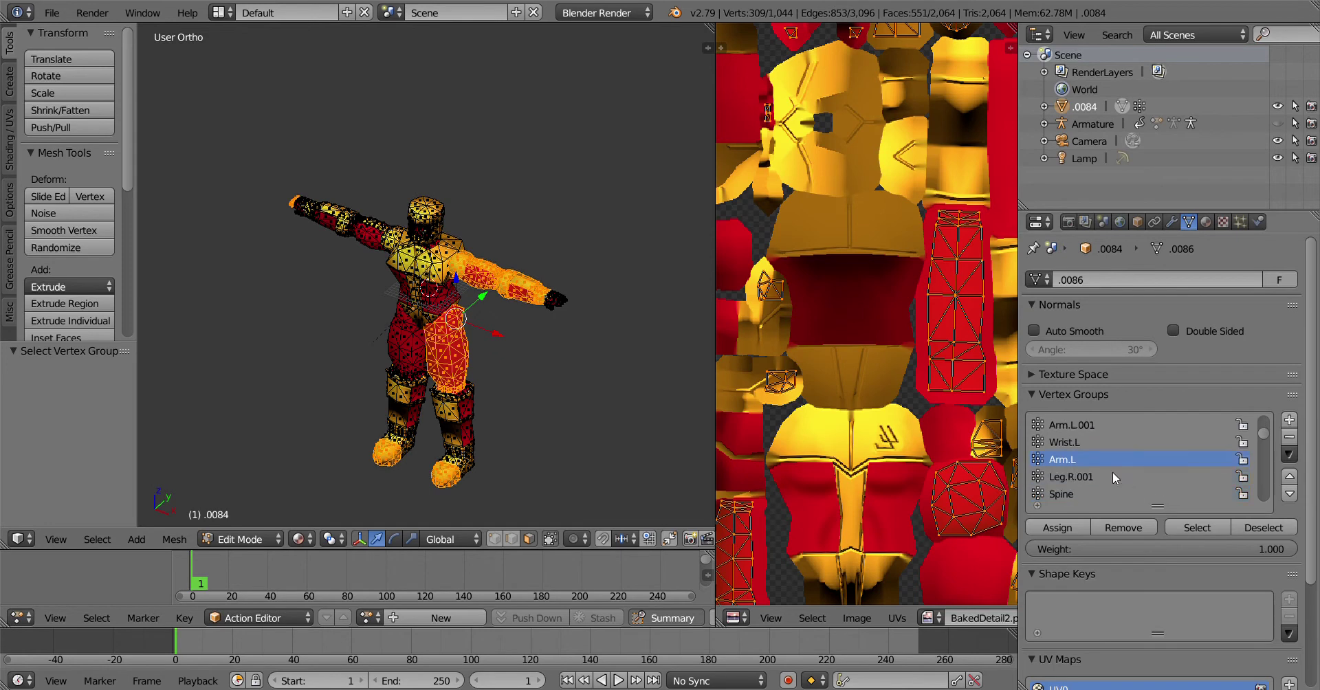
Add the vertices of groups Leg.R.001, Spine and Thumb.R.001 to the coverage check selection
{"action": "left_click", "coordinate": [1107, 476]}
{"action": "left_click", "coordinate": [1195, 525]}
{"action": "left_click", "coordinate": [1099, 493]}
{"action": "scroll", "coordinate": [1103, 487], "scroll_direction": "down", "scroll_amount": 2}
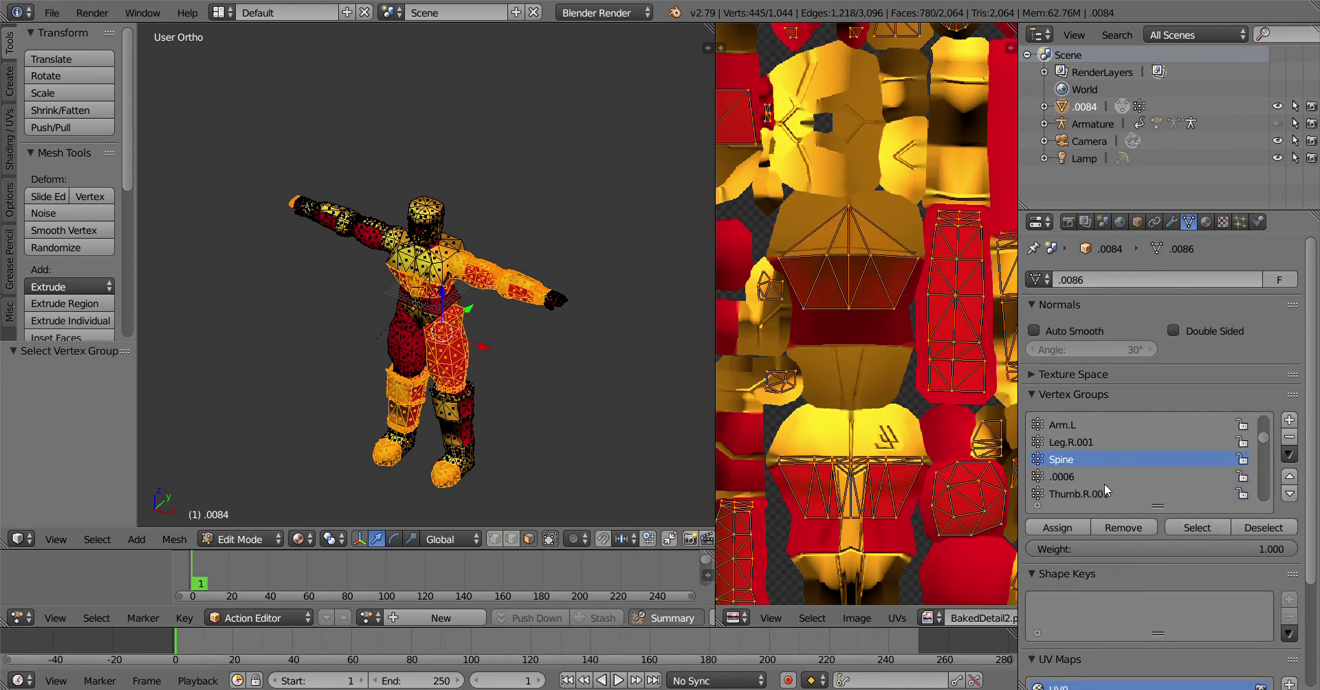
{"action": "left_click", "coordinate": [1099, 488]}
{"action": "left_click", "coordinate": [1187, 525]}
{"action": "scroll", "coordinate": [1163, 486], "scroll_direction": "down", "scroll_amount": 2}
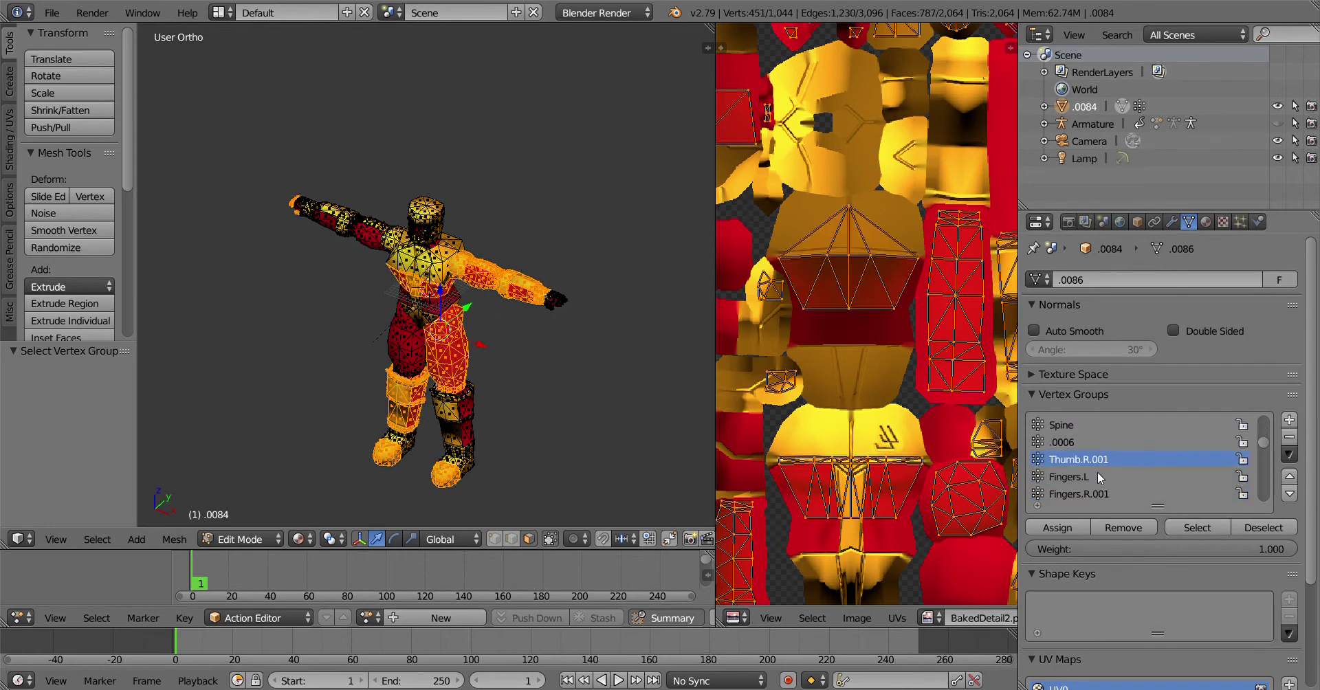
Add the vertices of groups Fingers.L, Fingers.R.001 and Wrist.R to the coverage check selection
{"action": "left_click", "coordinate": [1098, 475]}
{"action": "left_click", "coordinate": [1186, 530]}
{"action": "left_click", "coordinate": [1104, 496]}
{"action": "left_click", "coordinate": [1187, 523]}
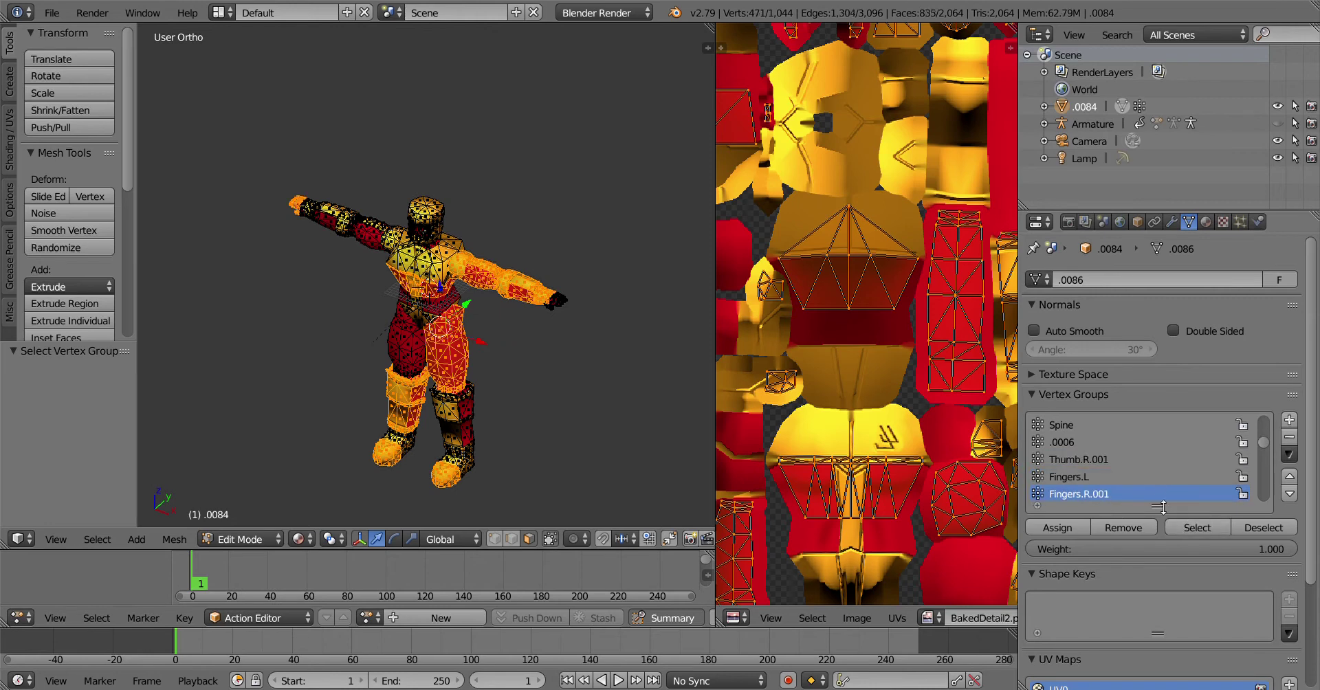
{"action": "scroll", "coordinate": [1104, 480], "scroll_direction": "down", "scroll_amount": 1}
{"action": "left_click", "coordinate": [1105, 493]}
{"action": "left_click", "coordinate": [1197, 528]}
{"action": "scroll", "coordinate": [1111, 474], "scroll_direction": "down", "scroll_amount": 1}
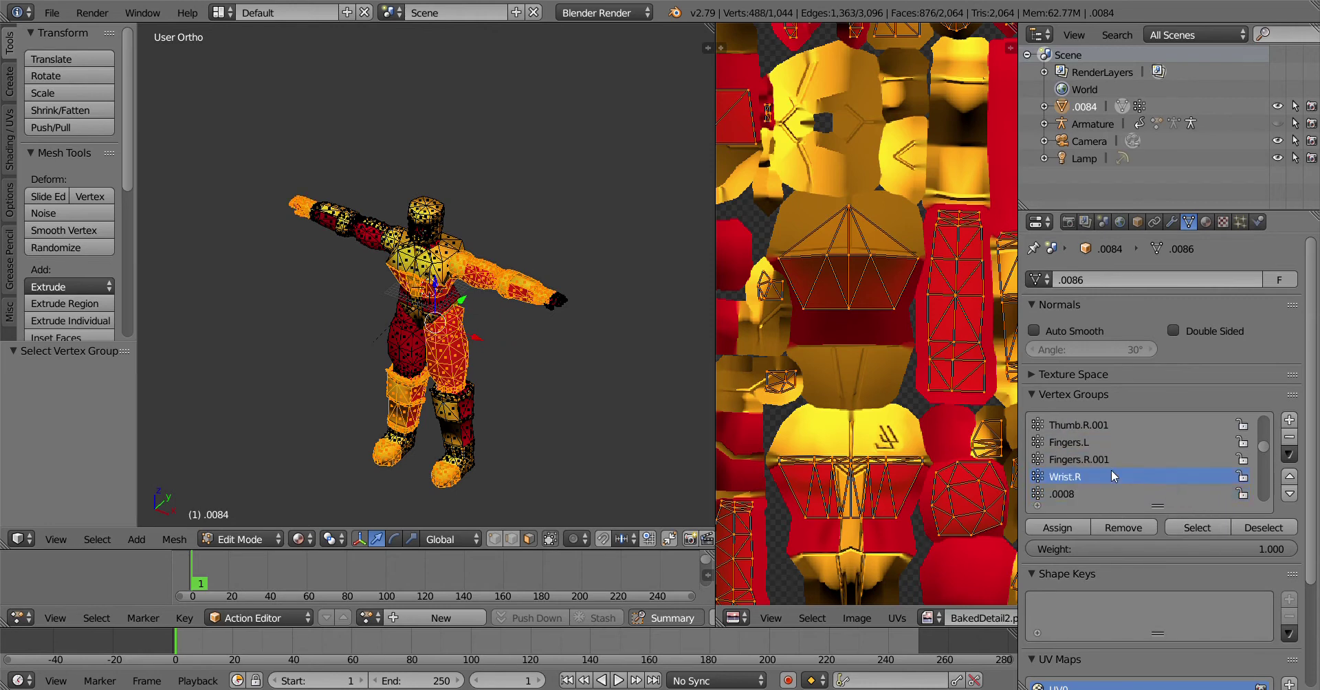
Add the vertices of groups Thumb.R, Fingers.R and Neck to the coverage check selection
{"action": "scroll", "coordinate": [1084, 476], "scroll_direction": "down", "scroll_amount": 2}
{"action": "left_click", "coordinate": [1150, 494]}
{"action": "left_click", "coordinate": [1197, 527]}
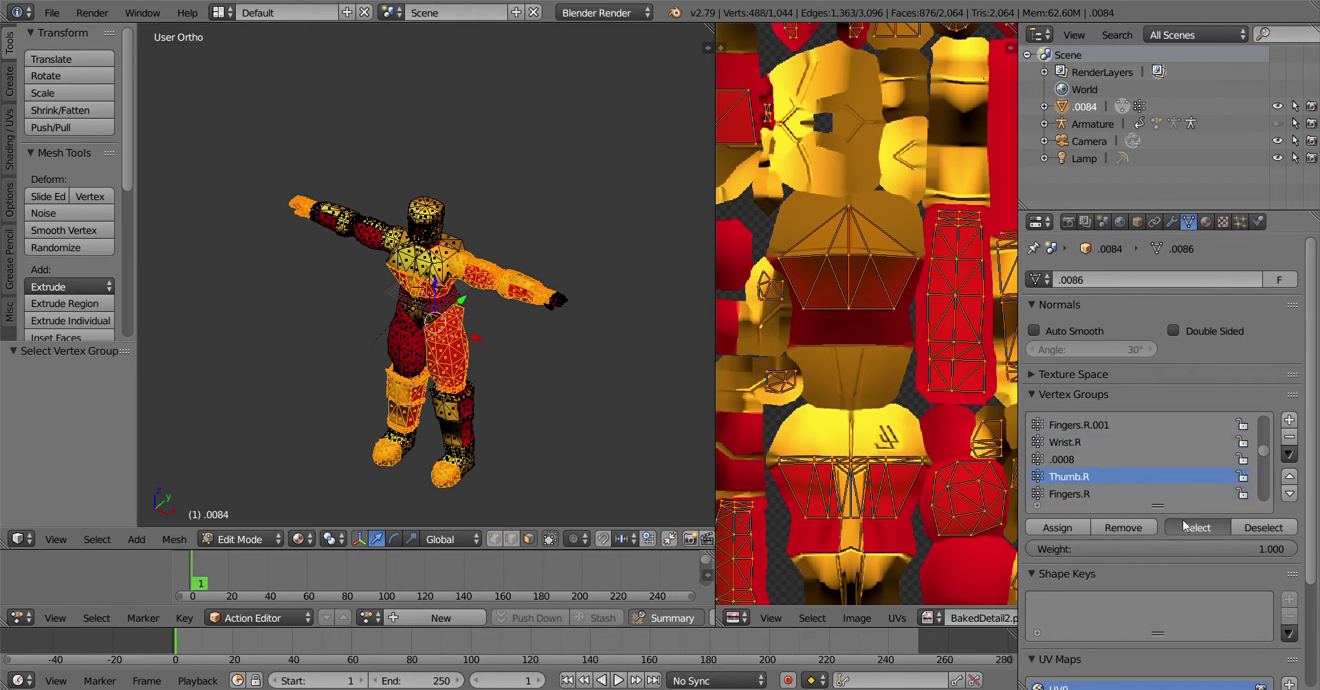
{"action": "scroll", "coordinate": [1168, 459], "scroll_direction": "down", "scroll_amount": 2}
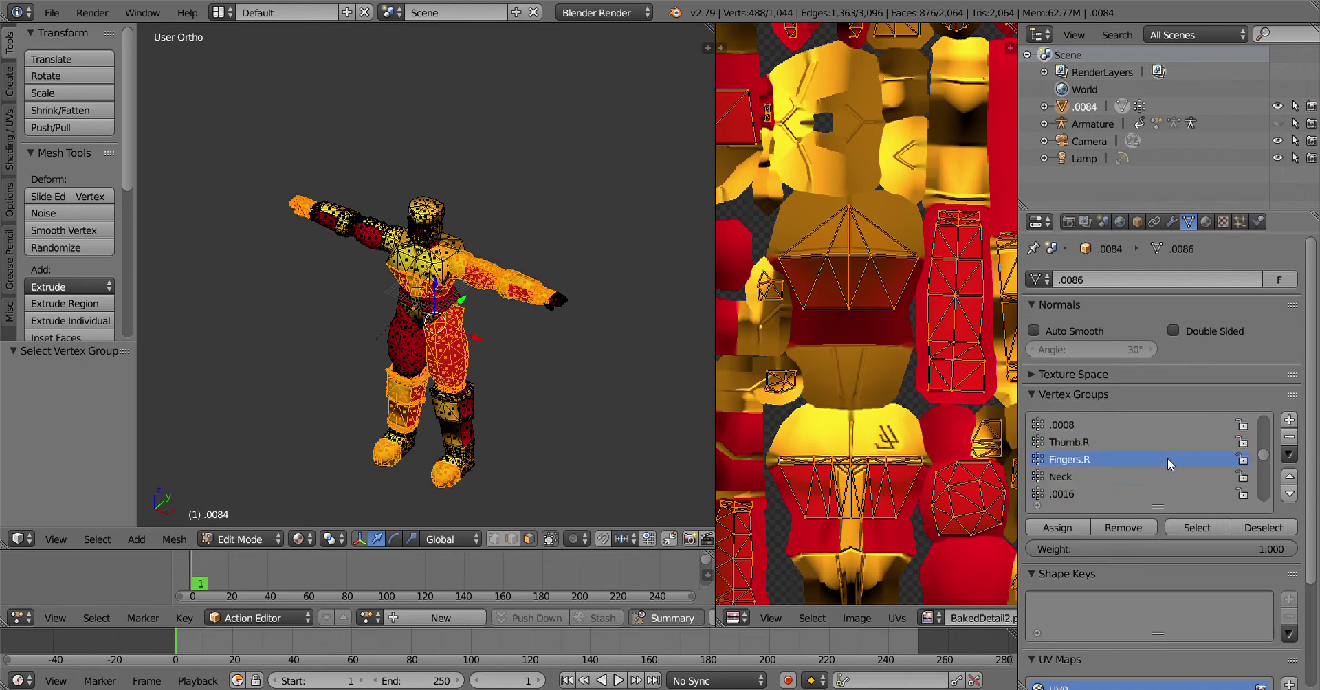
{"action": "left_click", "coordinate": [1099, 477]}
{"action": "left_click", "coordinate": [1194, 525]}
{"action": "scroll", "coordinate": [1160, 464], "scroll_direction": "down", "scroll_amount": 2}
Add the vertices of groups Arm.R.001, Thumb.L.001 and Fingers.L.002 to the coverage check selection
{"action": "left_click", "coordinate": [1128, 494]}
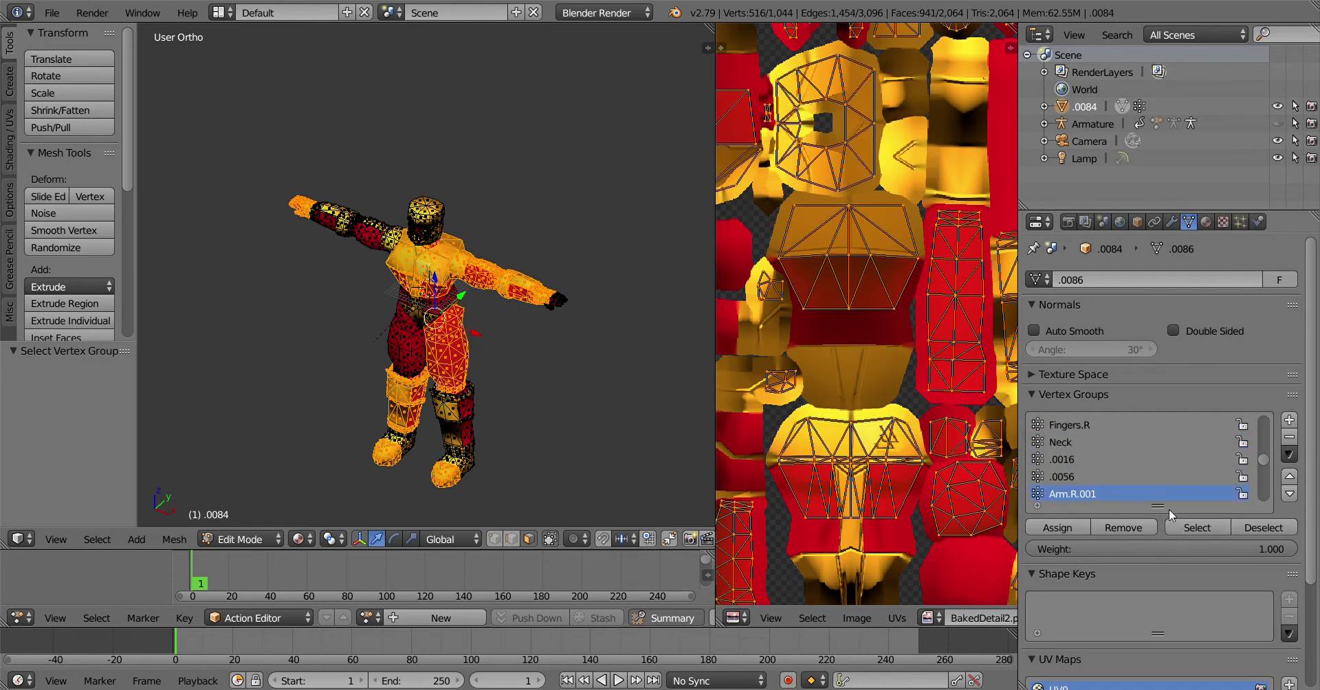
{"action": "left_click", "coordinate": [1196, 528]}
{"action": "scroll", "coordinate": [1163, 490], "scroll_direction": "down", "scroll_amount": 2}
{"action": "left_click", "coordinate": [1092, 493]}
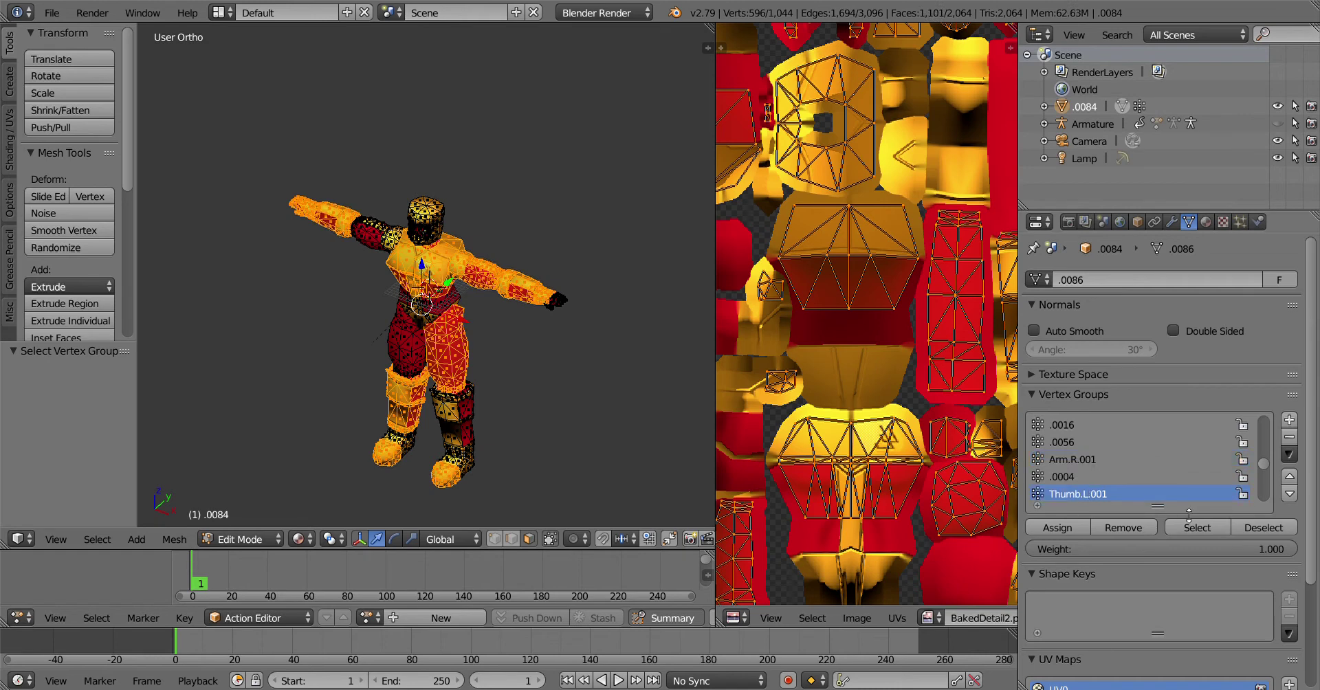
{"action": "left_click", "coordinate": [1196, 527]}
{"action": "scroll", "coordinate": [1106, 469], "scroll_direction": "down", "scroll_amount": 3}
{"action": "left_click", "coordinate": [1197, 527]}
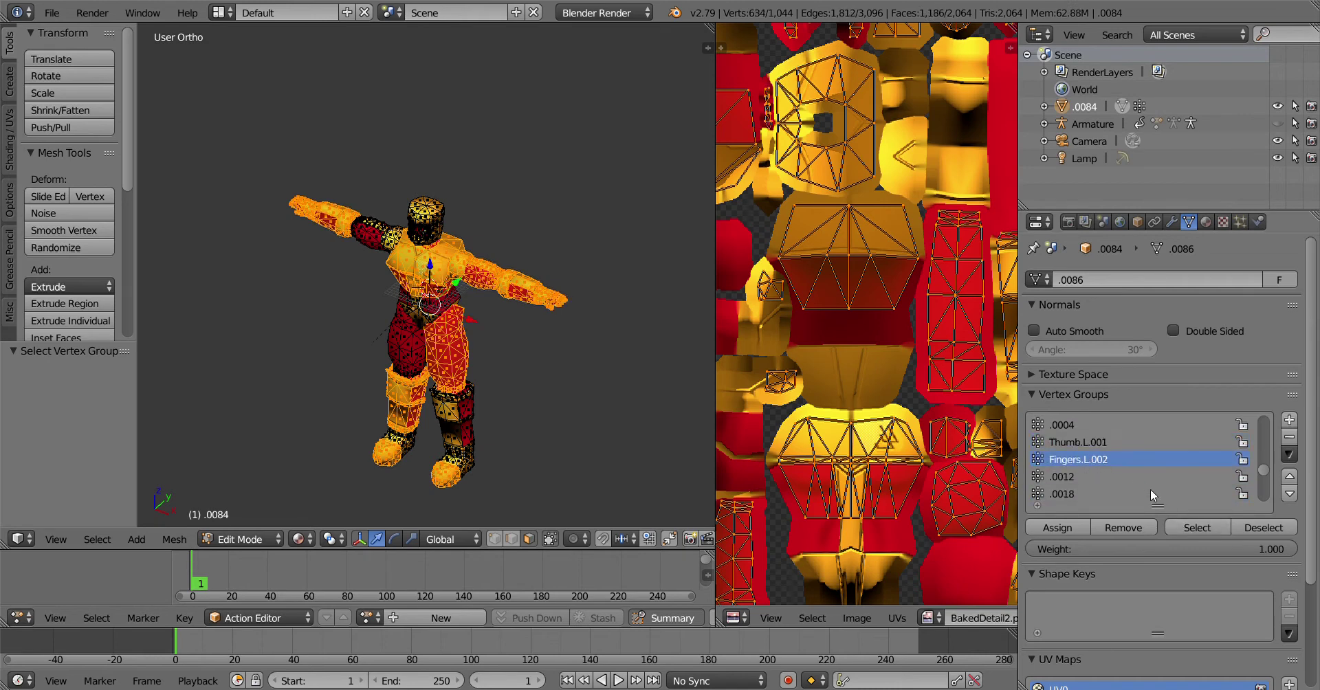
Add the vertices of groups Arm.R, Fingers.R.002, Foot.L and Leg.L.001 to the coverage check selection
{"action": "scroll", "coordinate": [1147, 486], "scroll_direction": "down", "scroll_amount": 2}
{"action": "left_click", "coordinate": [1103, 477]}
{"action": "left_click", "coordinate": [1190, 528]}
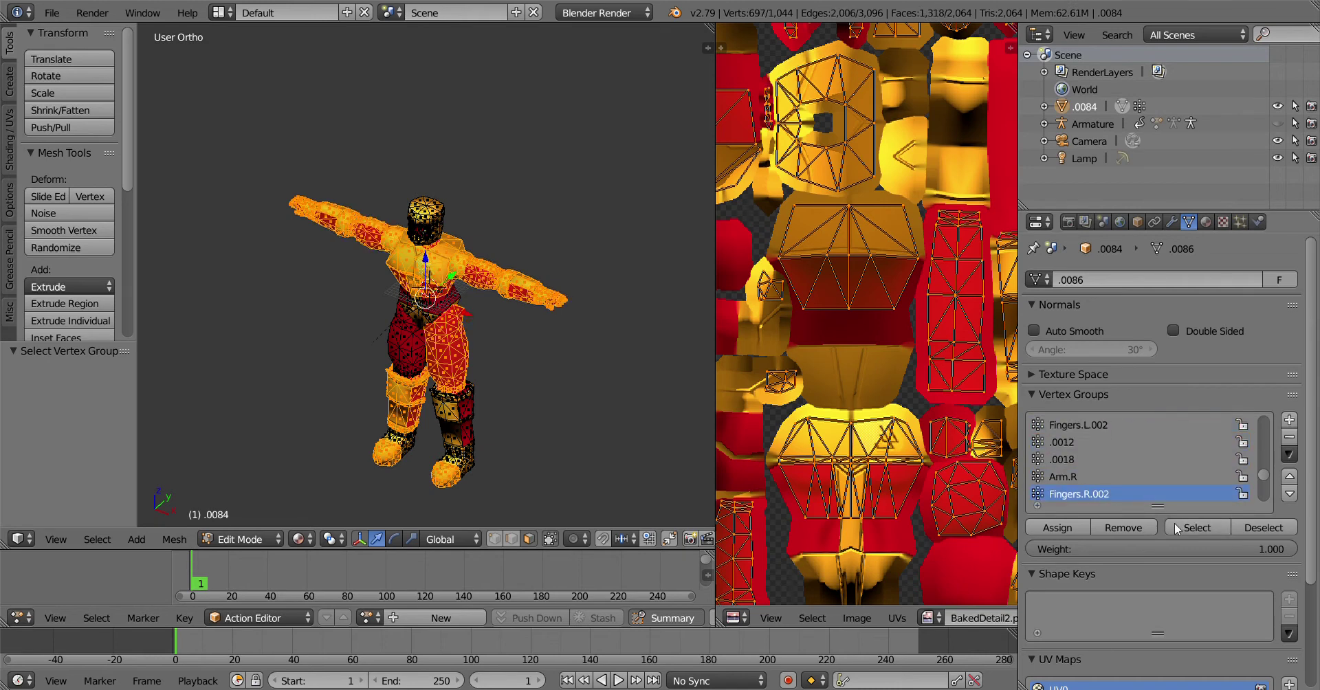
{"action": "scroll", "coordinate": [1121, 489], "scroll_direction": "down", "scroll_amount": 2}
{"action": "left_click", "coordinate": [1080, 477]}
{"action": "left_click", "coordinate": [1197, 527]}
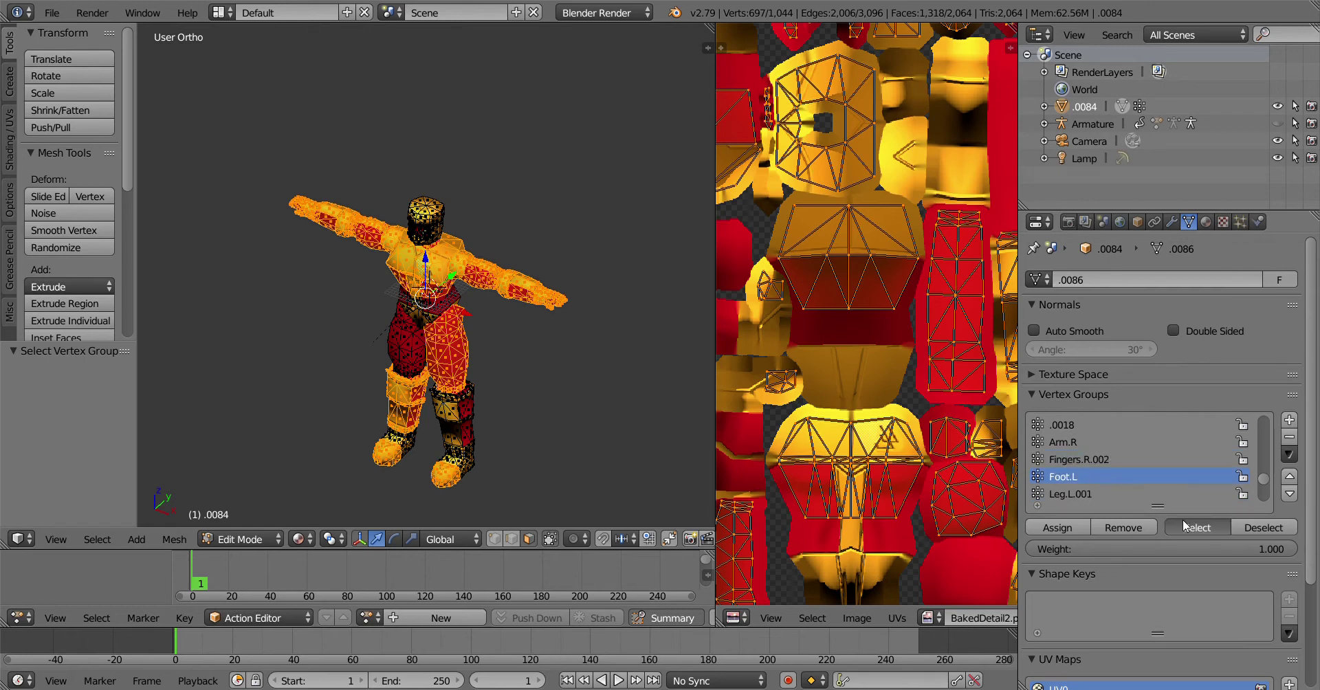
{"action": "left_click", "coordinate": [1071, 494]}
{"action": "left_click", "coordinate": [1191, 525]}
{"action": "scroll", "coordinate": [1092, 466], "scroll_direction": "down", "scroll_amount": 2}
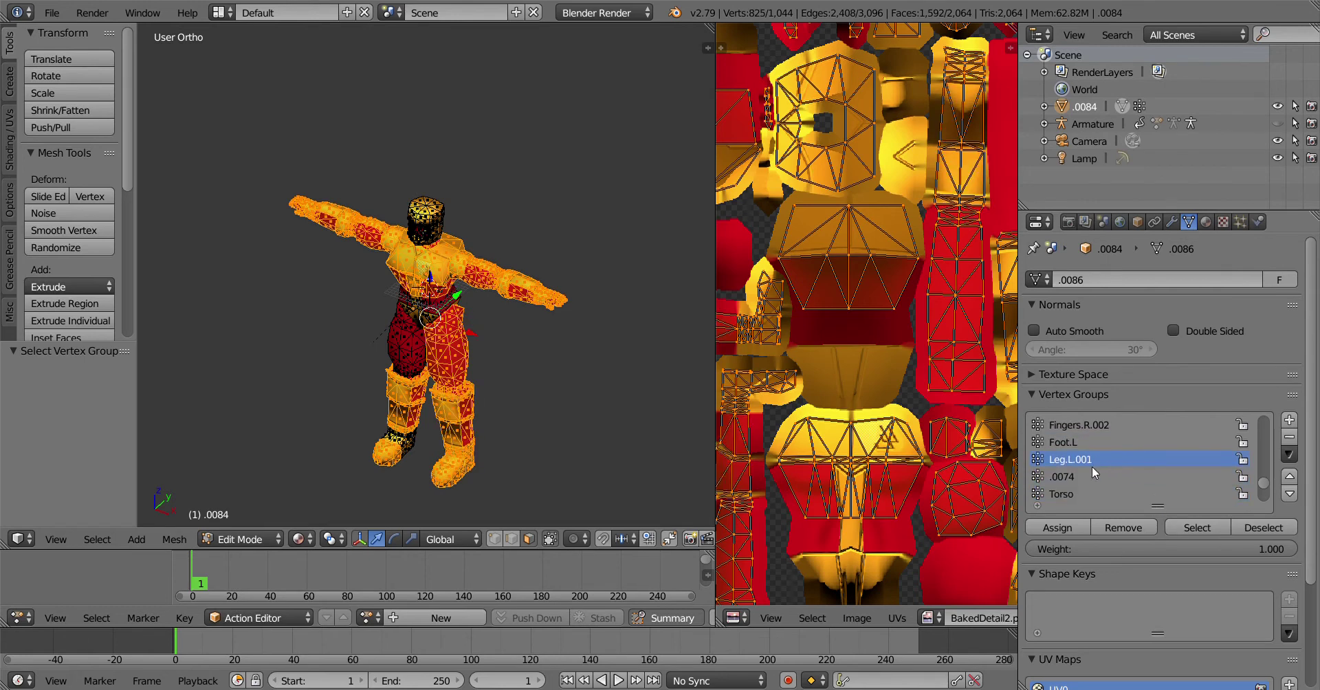
Add the vertices of groups Torso, Thumb.L, Leg.R and Foot.R to the coverage check selection
{"action": "scroll", "coordinate": [1118, 467], "scroll_direction": "down", "scroll_amount": 3}
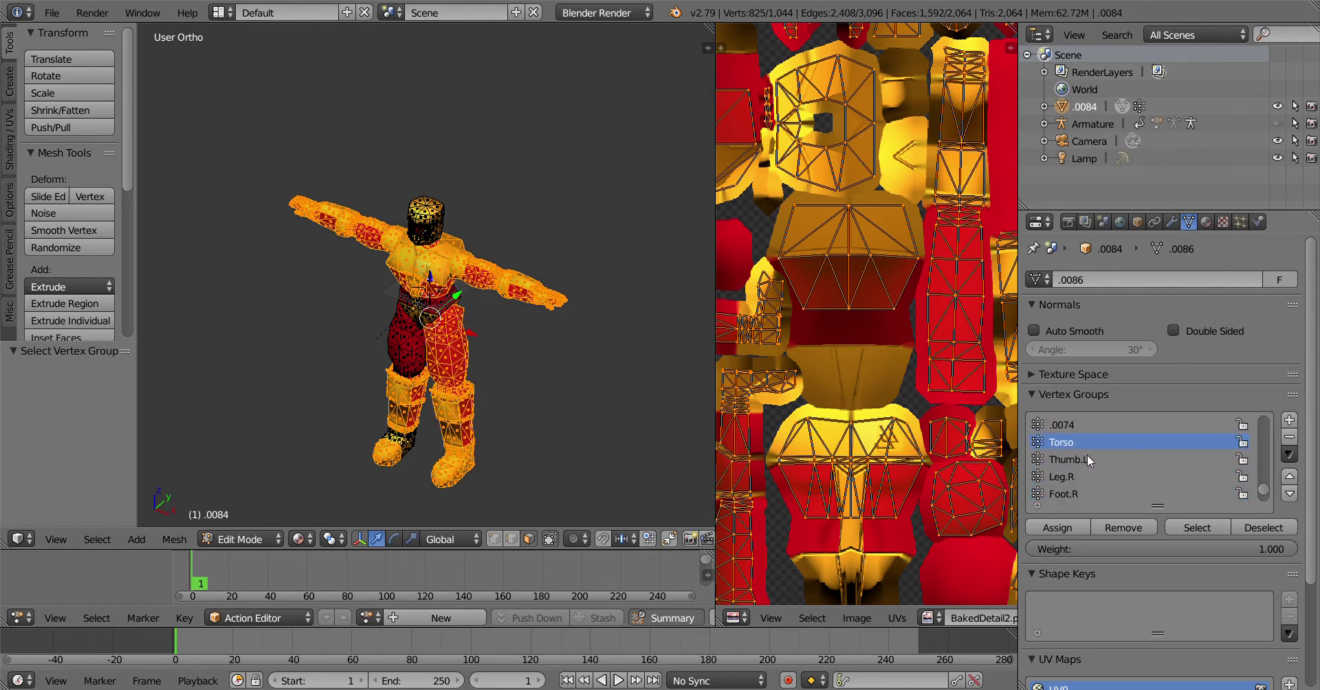
{"action": "left_click", "coordinate": [1087, 458]}
{"action": "left_click", "coordinate": [1196, 527]}
{"action": "left_click", "coordinate": [1077, 478]}
{"action": "left_click", "coordinate": [1178, 522]}
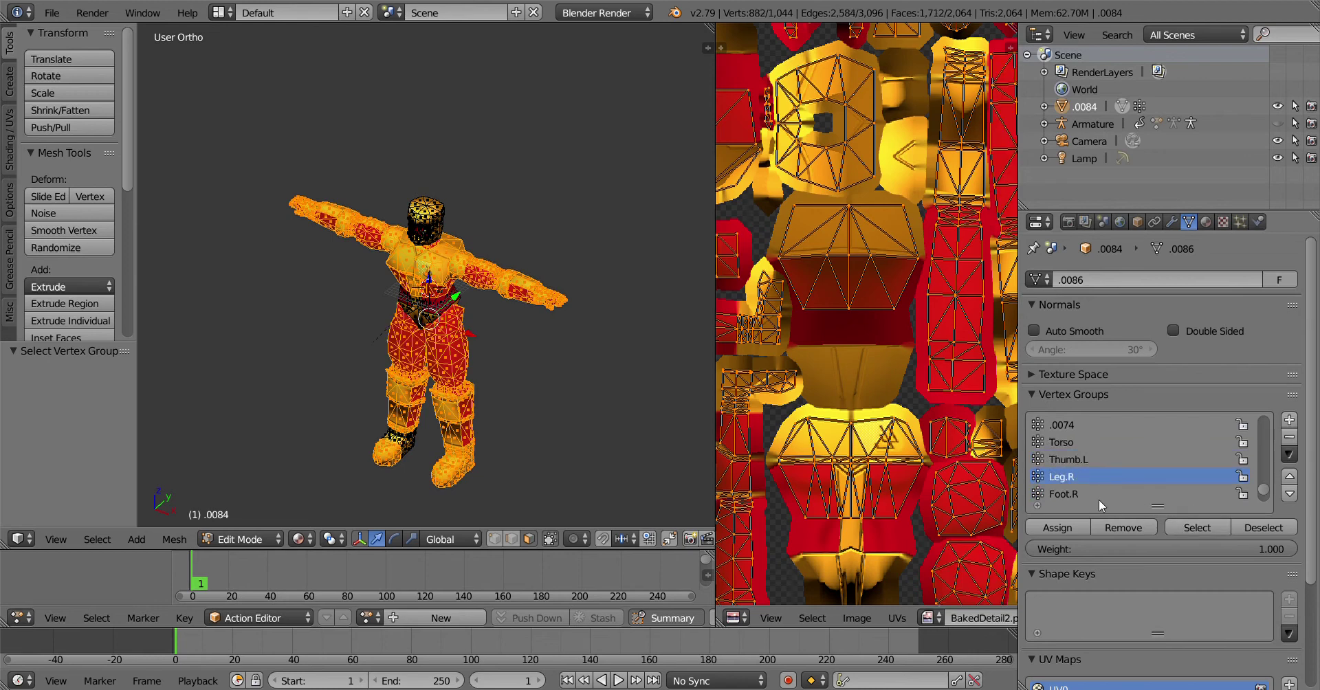
{"action": "left_click", "coordinate": [1098, 495]}
{"action": "left_click", "coordinate": [1185, 526]}
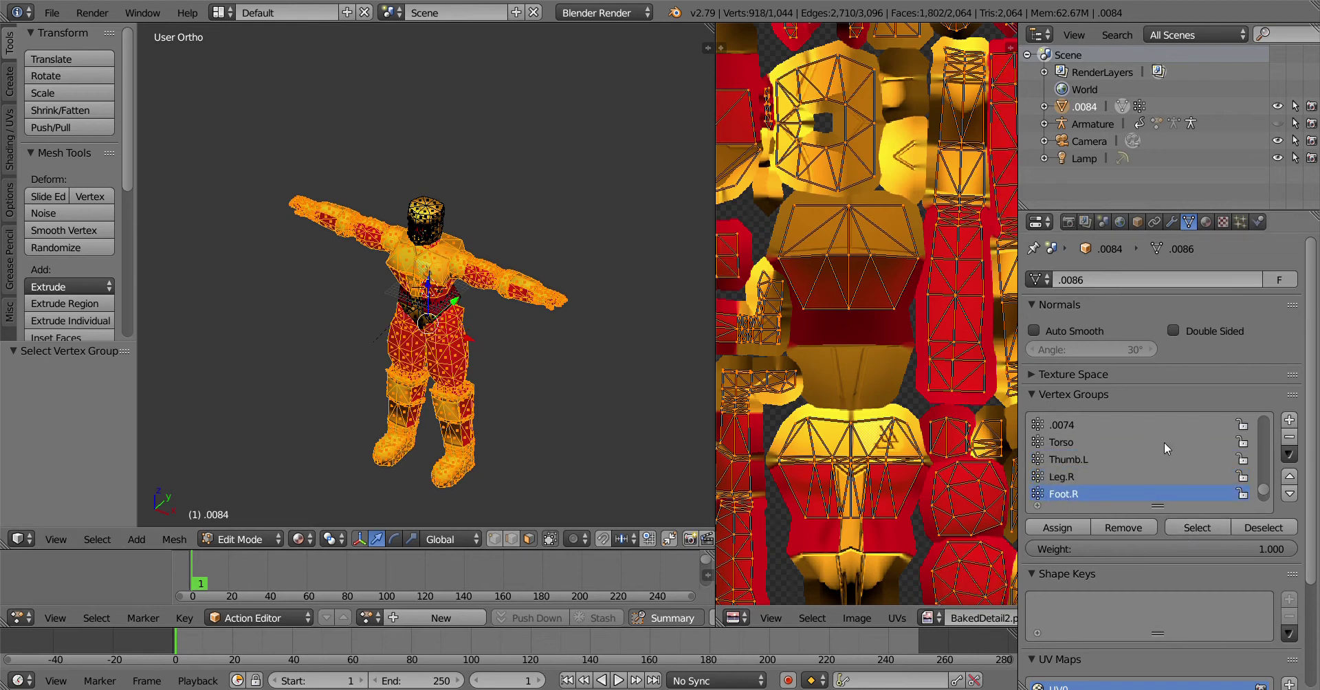
Add the vertices of groups Head and Hips to the selection and inspect the character for uncovered vertices
{"action": "scroll", "coordinate": [1077, 488], "scroll_direction": "down", "scroll_amount": 2}
{"action": "left_click", "coordinate": [1072, 479]}
{"action": "left_click", "coordinate": [1172, 527]}
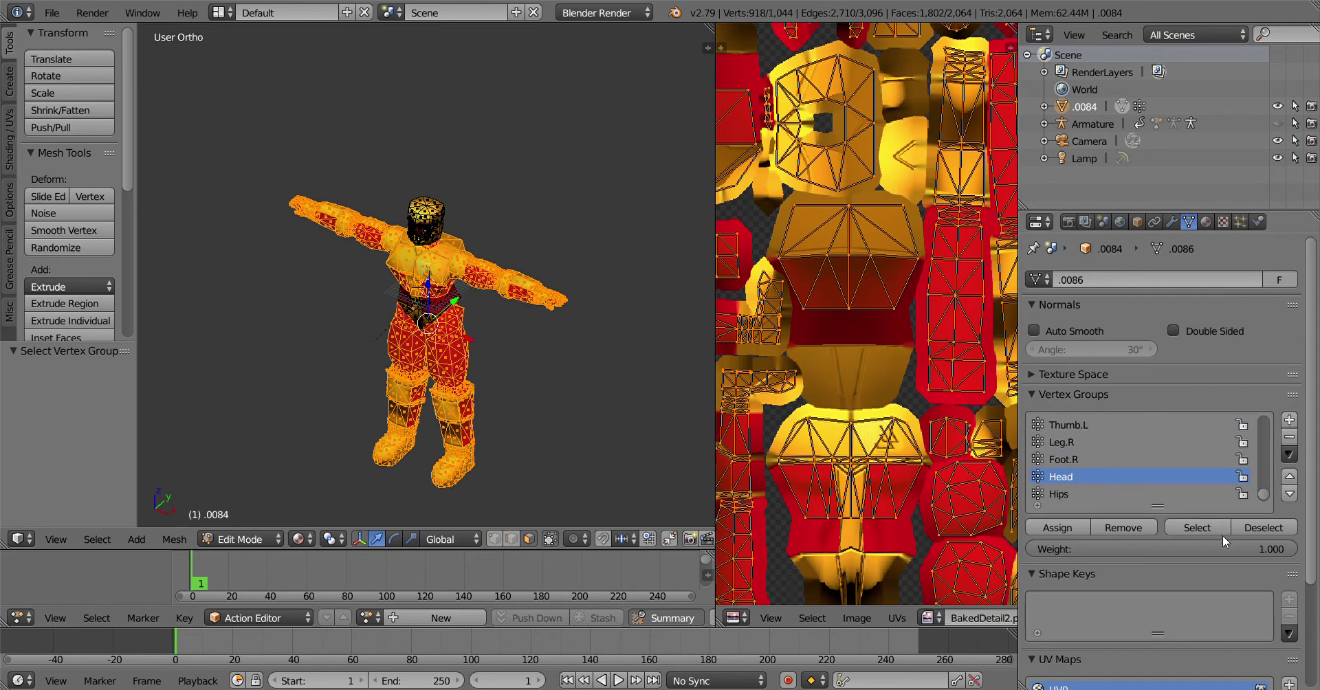
{"action": "left_click", "coordinate": [1079, 492]}
{"action": "left_click", "coordinate": [1197, 526]}
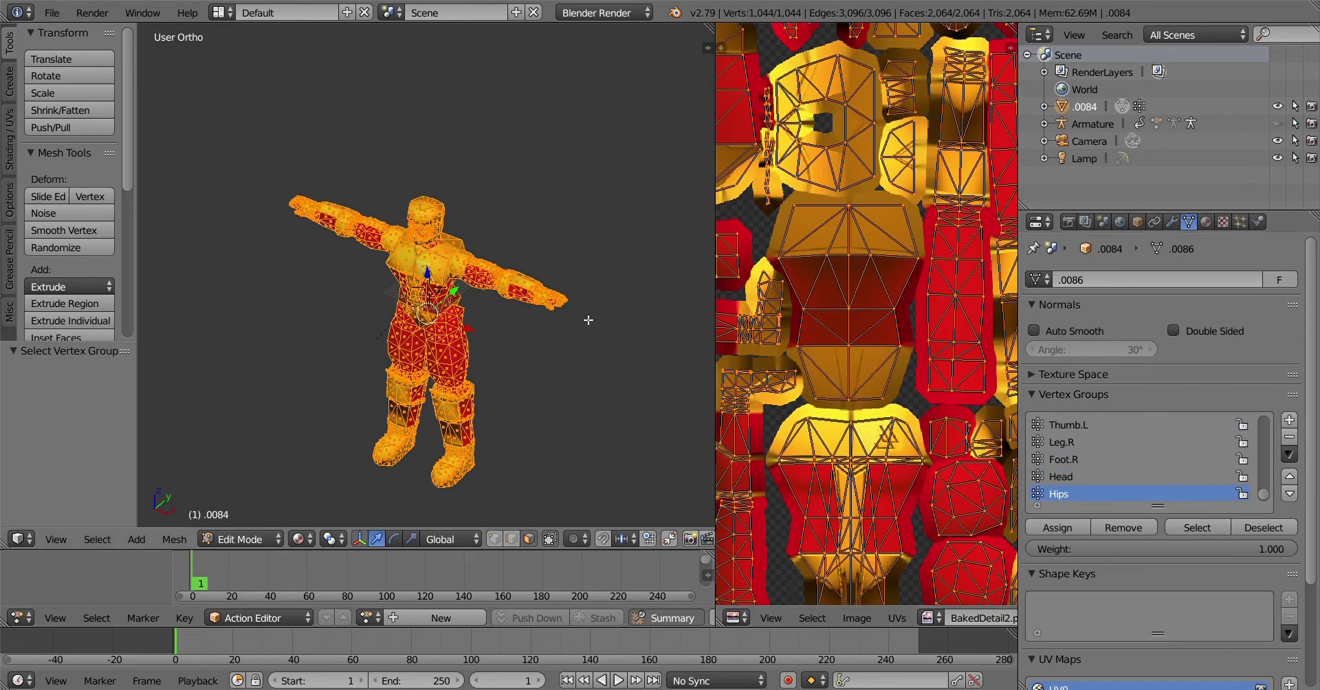
{"action": "scroll", "coordinate": [581, 309], "scroll_direction": "up", "scroll_amount": 4}
{"action": "middle_click_drag", "start_coordinate": [571, 292], "coordinate": [482, 303]}
{"action": "scroll", "coordinate": [1141, 461], "scroll_direction": "down", "scroll_amount": 1}
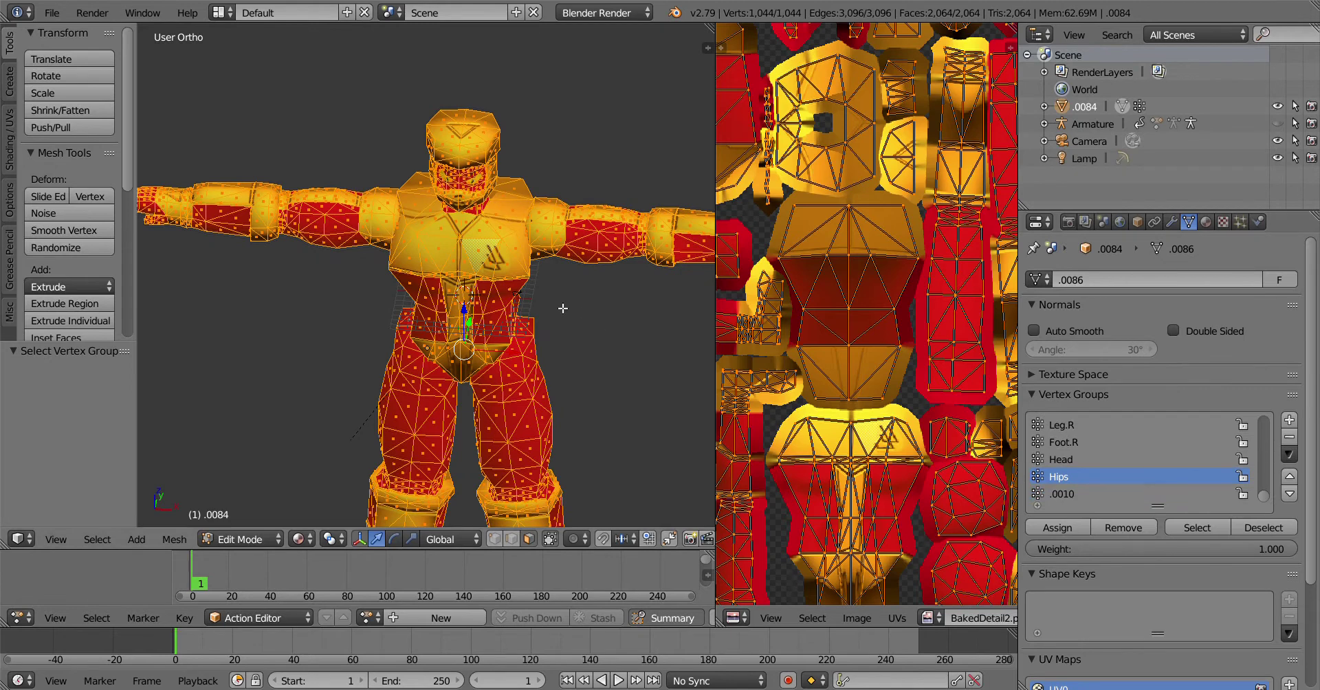
Clear the vertex selection, return to Object Mode and parent the character mesh to the armature with empty groups
{"action": "key", "text": "a"}
{"action": "scroll", "coordinate": [561, 311], "scroll_direction": "down", "scroll_amount": 3}
{"action": "left_click", "coordinate": [248, 540]}
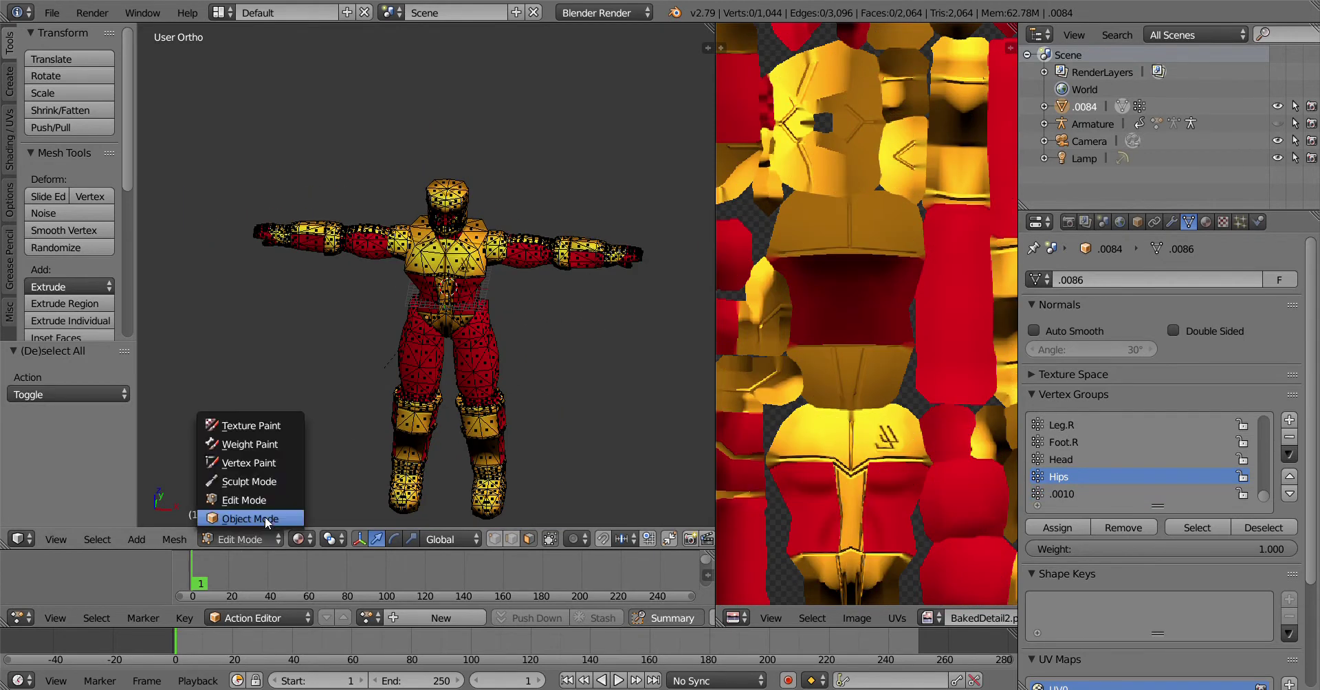
{"action": "left_click", "coordinate": [266, 518]}
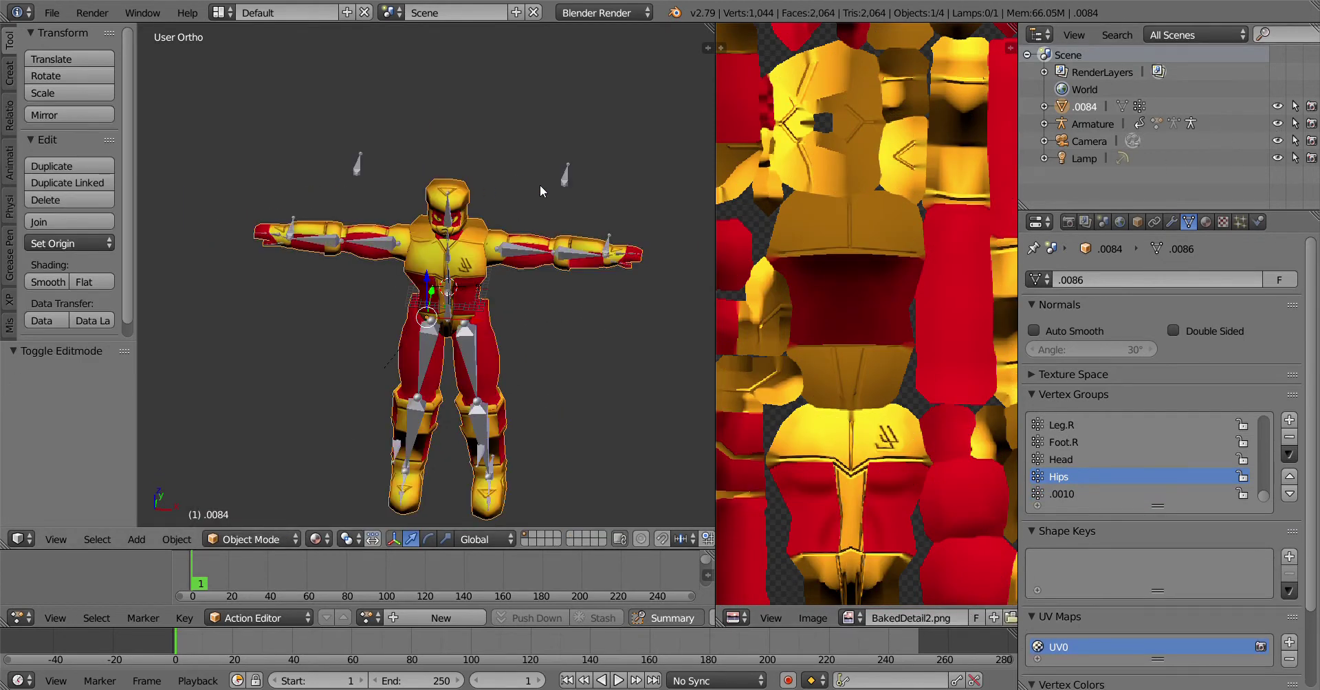
{"action": "right_click", "coordinate": [575, 173], "text": "shift"}
{"action": "key", "text": "ctrl+p"}
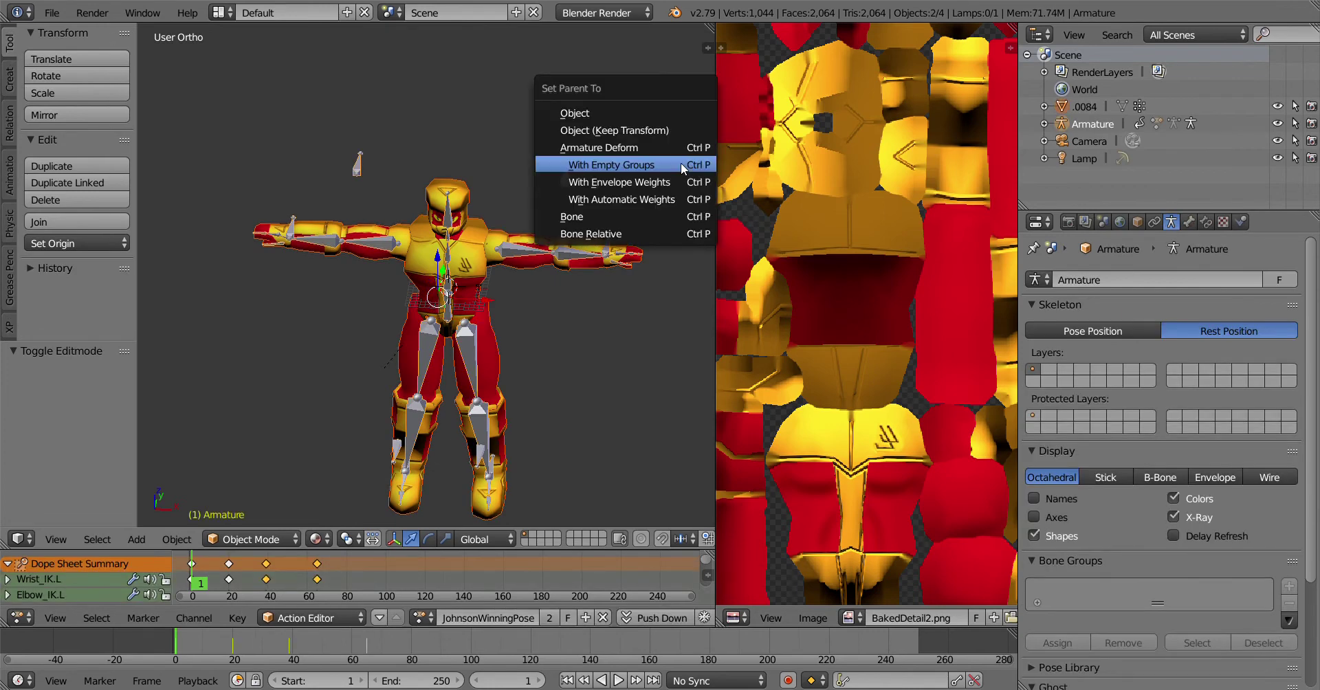
{"action": "left_click", "coordinate": [677, 166]}
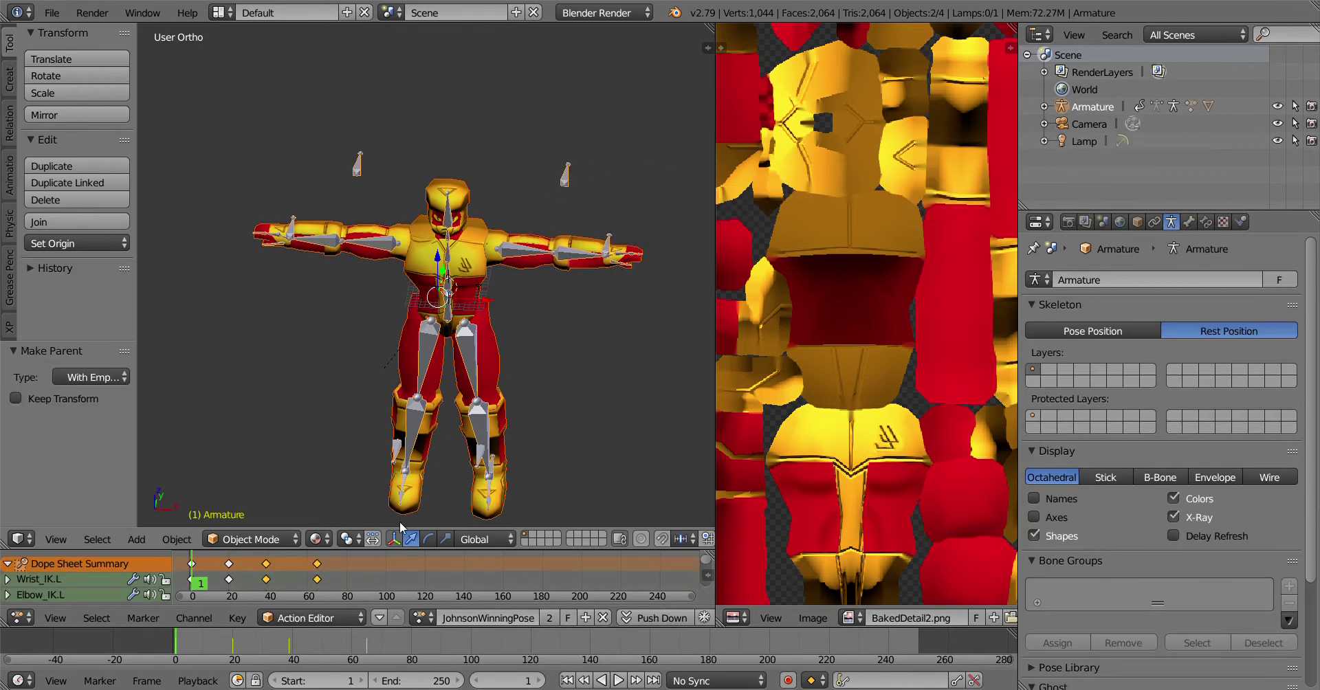
Put the armature in Pose Mode, enable Pose Position and inspect how the character's arms deform
{"action": "left_click", "coordinate": [252, 539]}
{"action": "left_click", "coordinate": [248, 481]}
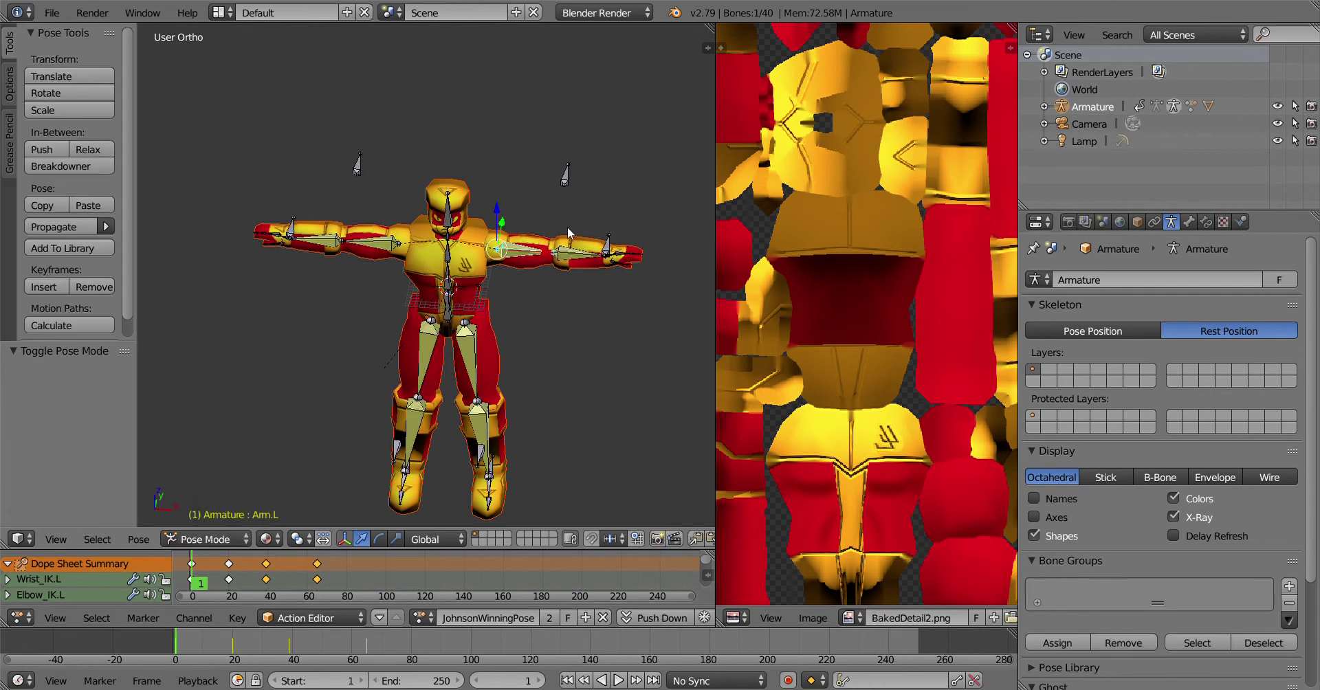
{"action": "left_click", "coordinate": [1052, 330]}
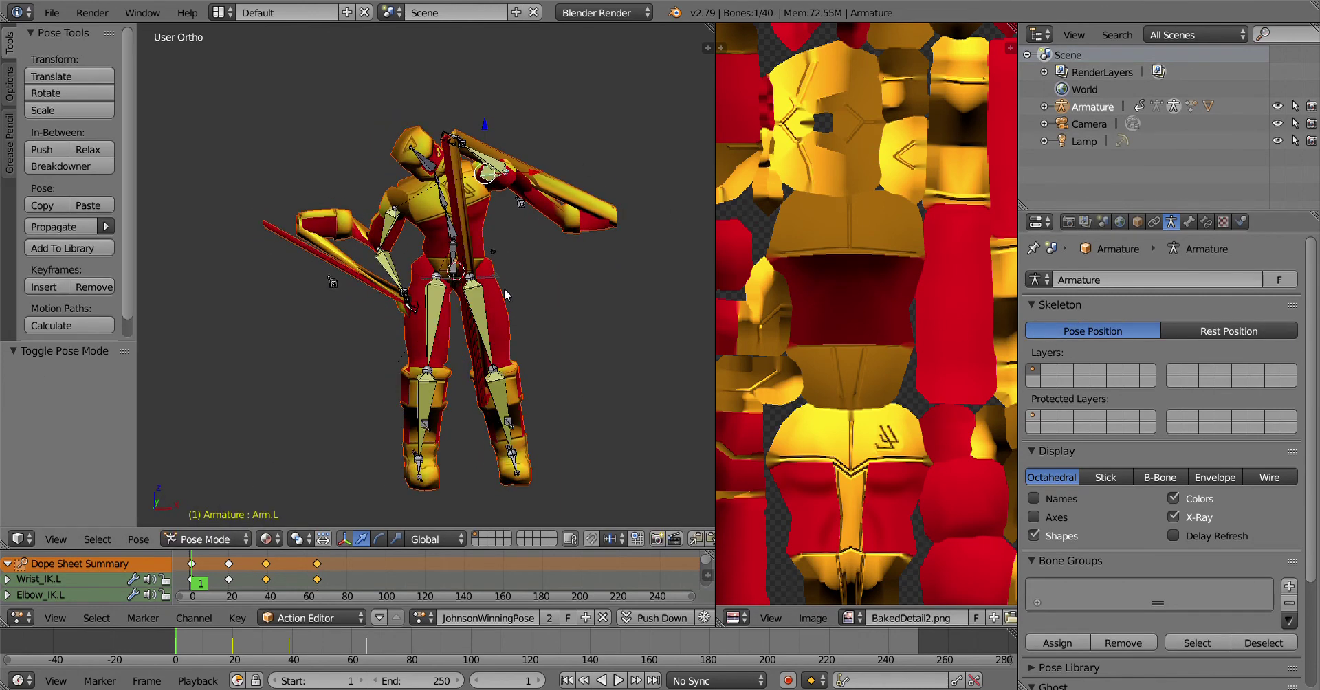
{"action": "mouse_move", "coordinate": [505, 288]}
{"action": "middle_mouse_down"}
{"action": "mouse_move", "coordinate": [242, 306]}
{"action": "mouse_move", "coordinate": [496, 294]}
{"action": "middle_mouse_up"}
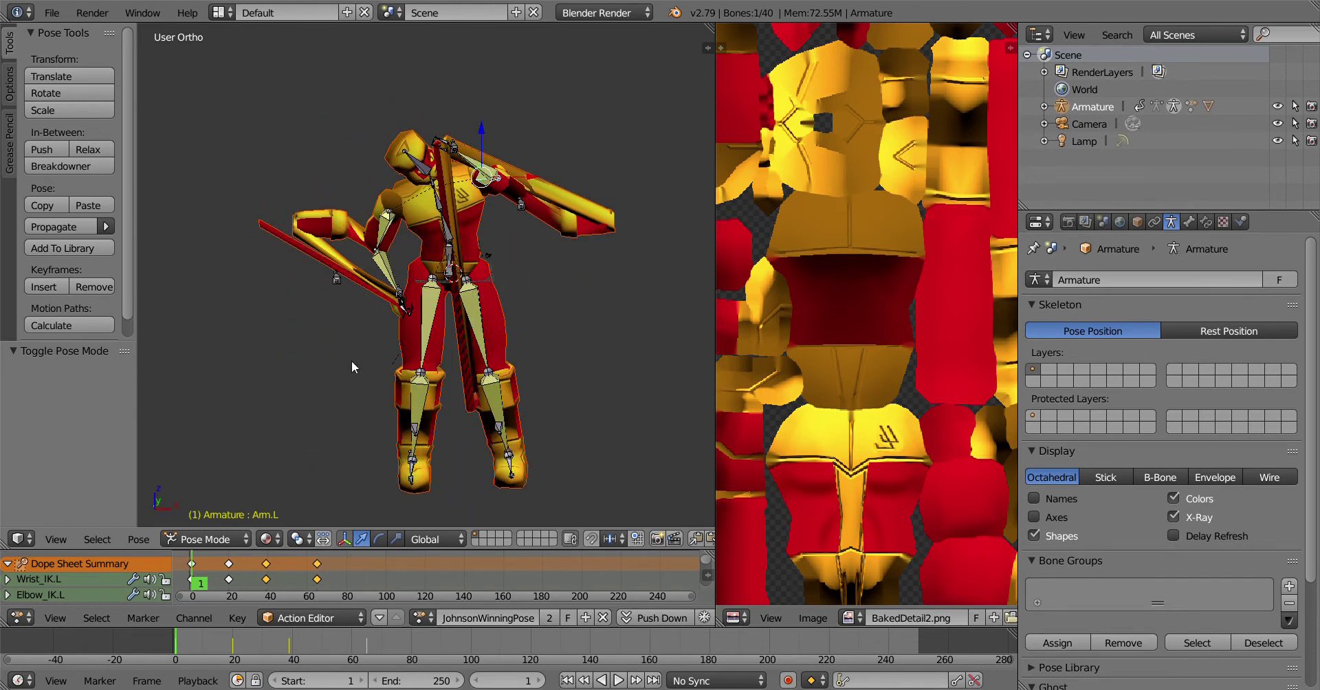
{"action": "scroll", "coordinate": [340, 253], "scroll_direction": "up", "scroll_amount": 2}
{"action": "scroll", "coordinate": [340, 253], "scroll_direction": "up", "scroll_amount": 1}
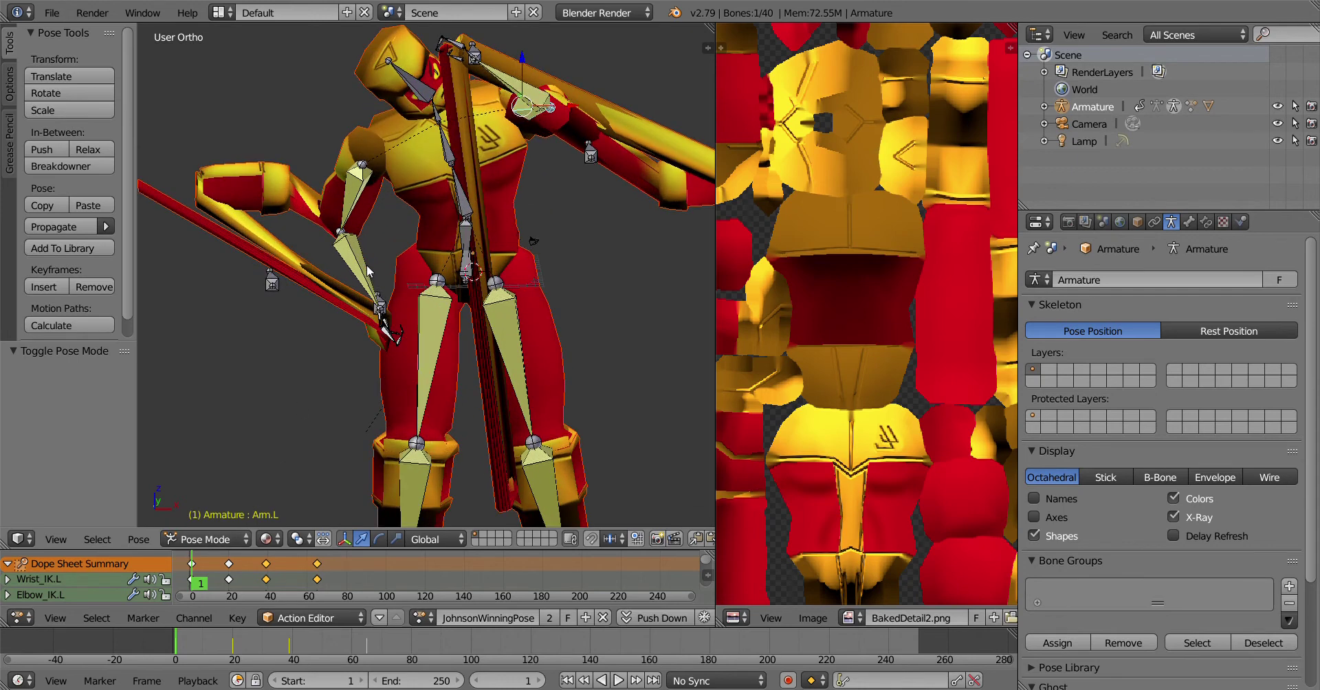
Check the name of the character's right forearm bone and return to Object Mode
{"action": "right_click", "coordinate": [373, 274]}
{"action": "left_click", "coordinate": [1190, 222]}
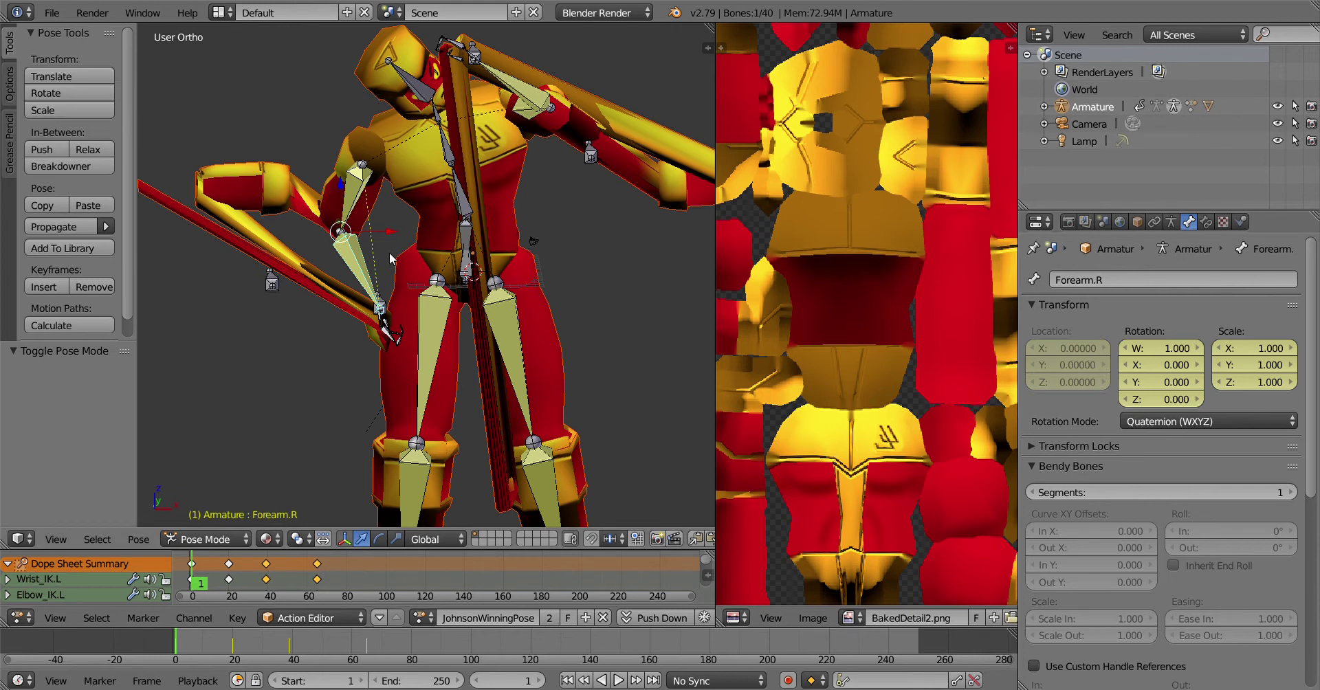
{"action": "left_click", "coordinate": [204, 539]}
{"action": "left_click", "coordinate": [206, 510]}
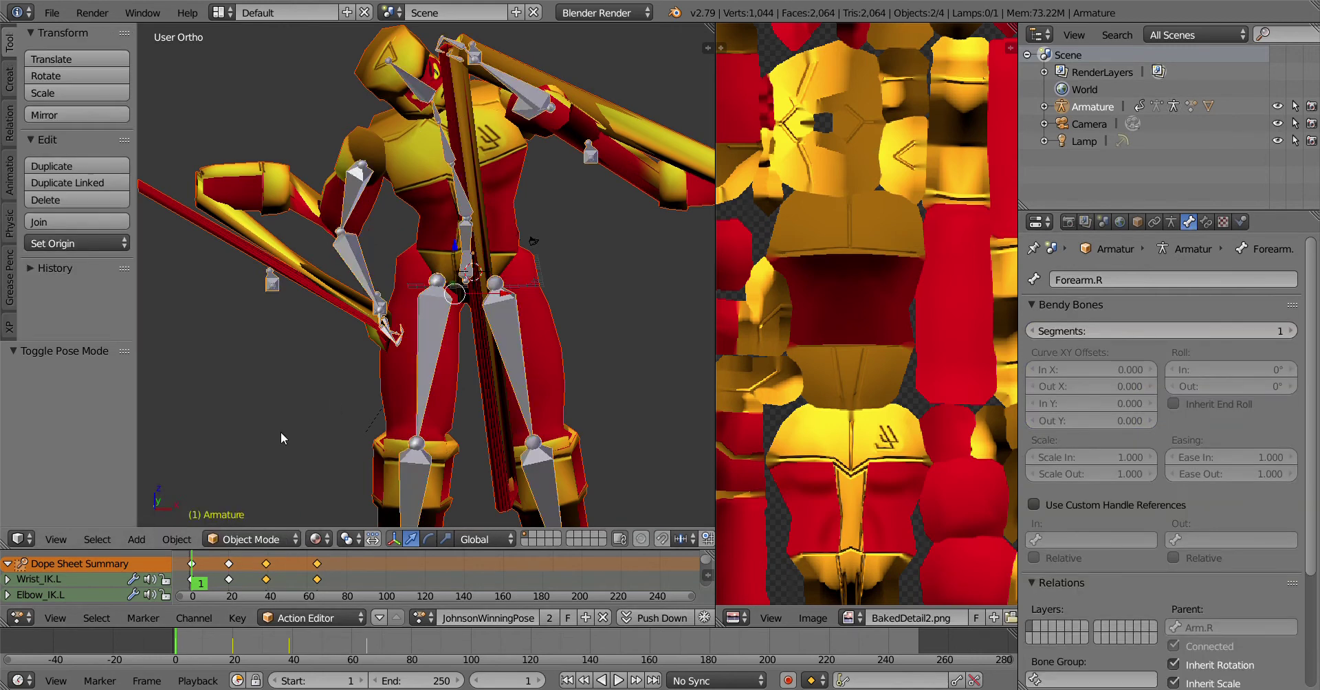
Set the armature to Rest Position and reselect the character mesh
{"action": "right_click", "coordinate": [454, 255]}
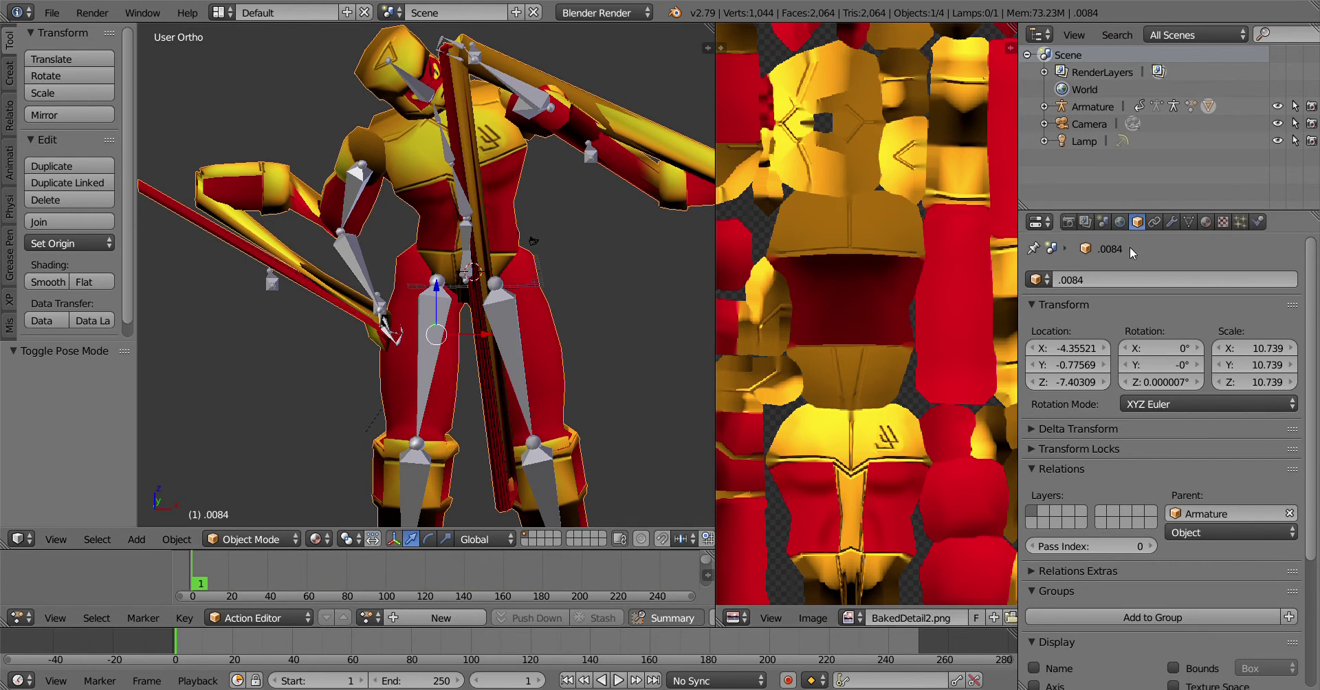
{"action": "left_click", "coordinate": [1083, 107]}
{"action": "left_click", "coordinate": [1171, 222]}
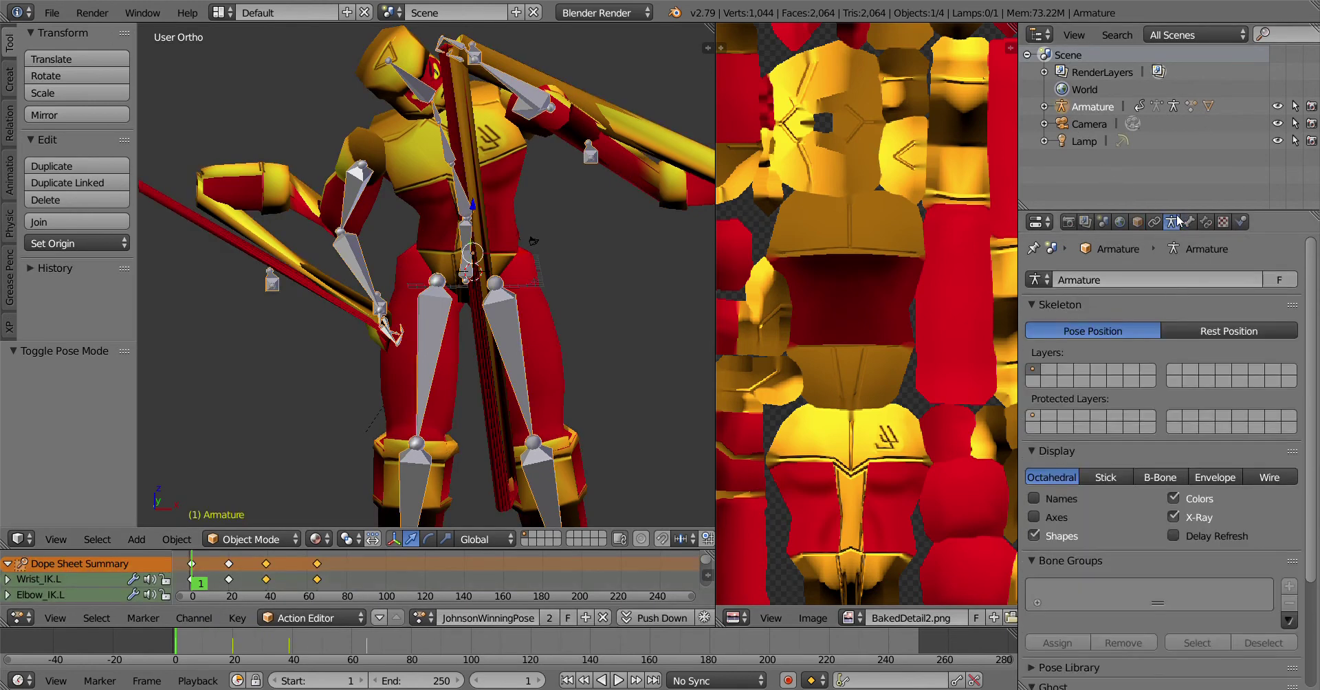
{"action": "left_click", "coordinate": [1204, 331]}
{"action": "right_click", "coordinate": [515, 189]}
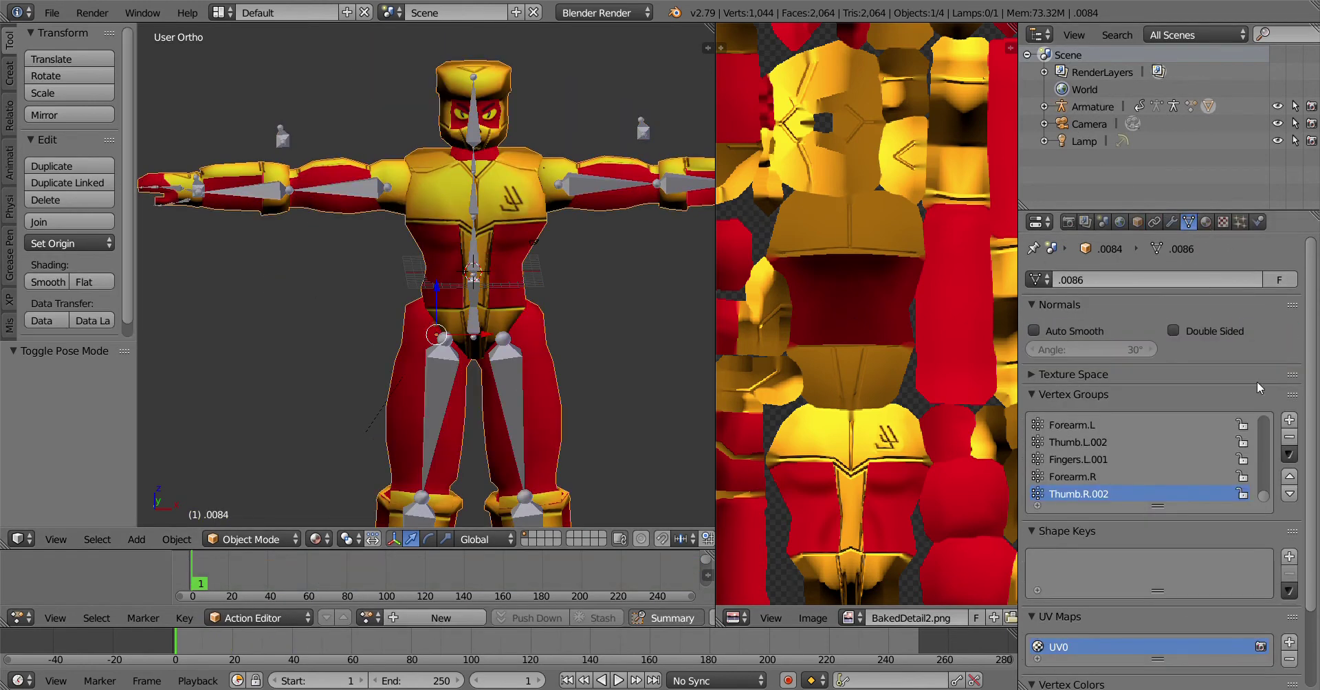
Remove the duplicate vertex groups Forearm.R and Forearm.L created by the parenting
{"action": "scroll", "coordinate": [1116, 468], "scroll_direction": "up", "scroll_amount": 10}
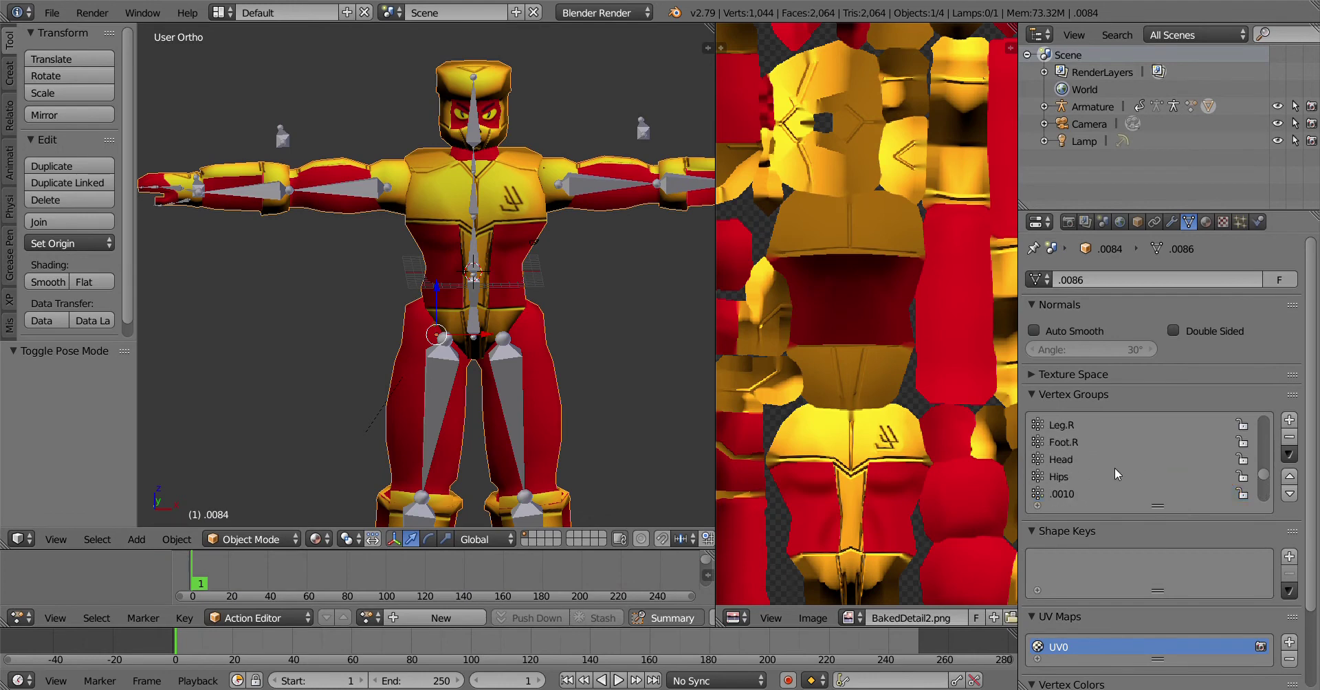
{"action": "scroll", "coordinate": [1116, 468], "scroll_direction": "down", "scroll_amount": 10}
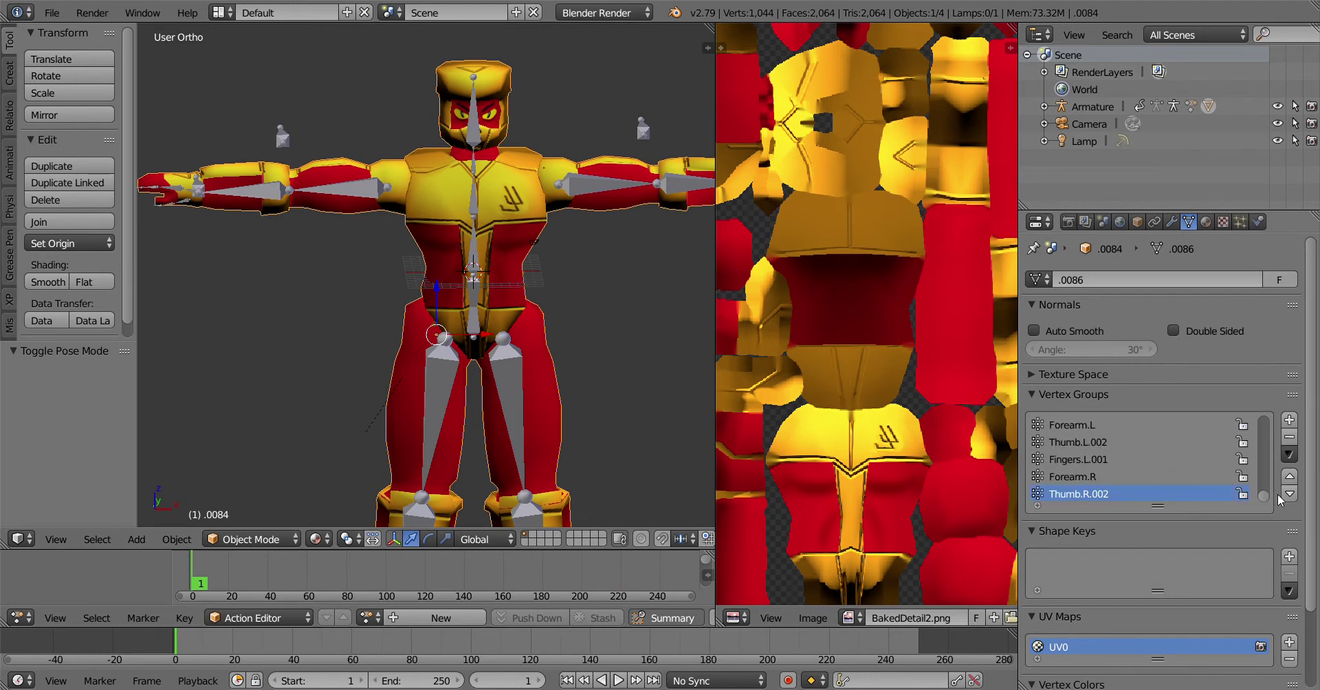
{"action": "left_click", "coordinate": [1105, 477]}
{"action": "left_click", "coordinate": [1290, 438]}
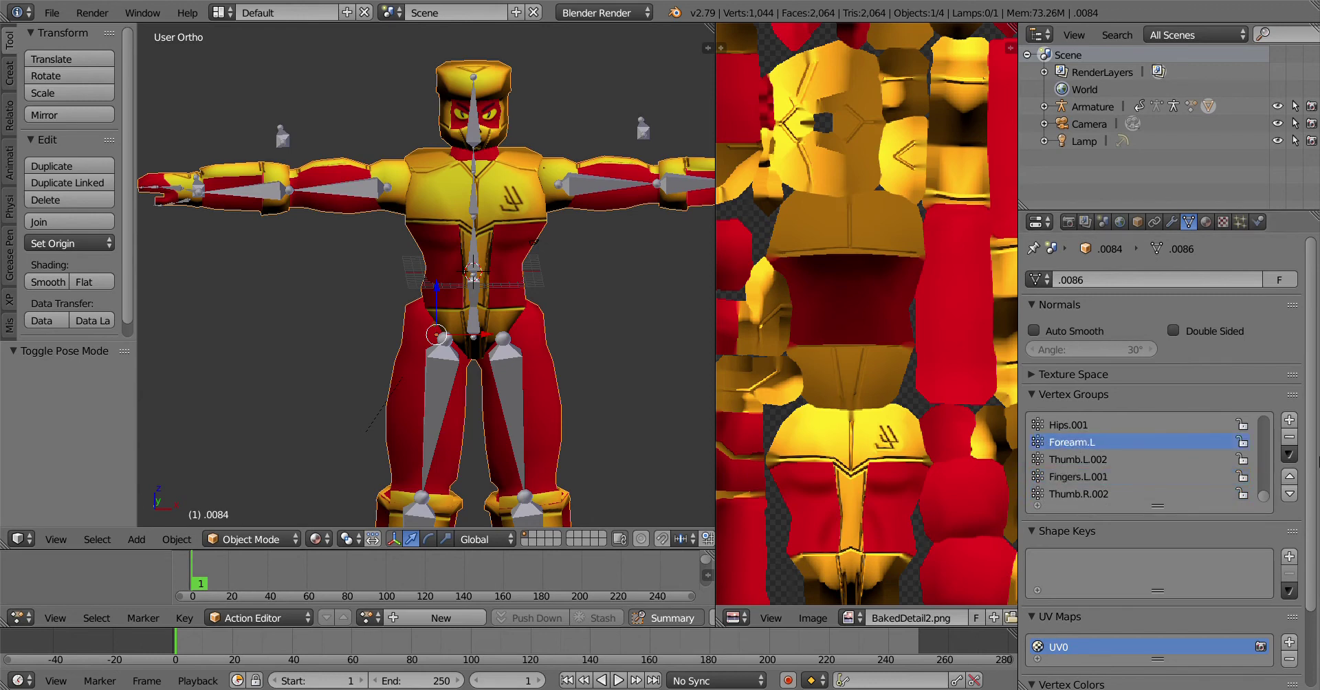
{"action": "left_click", "coordinate": [1289, 439]}
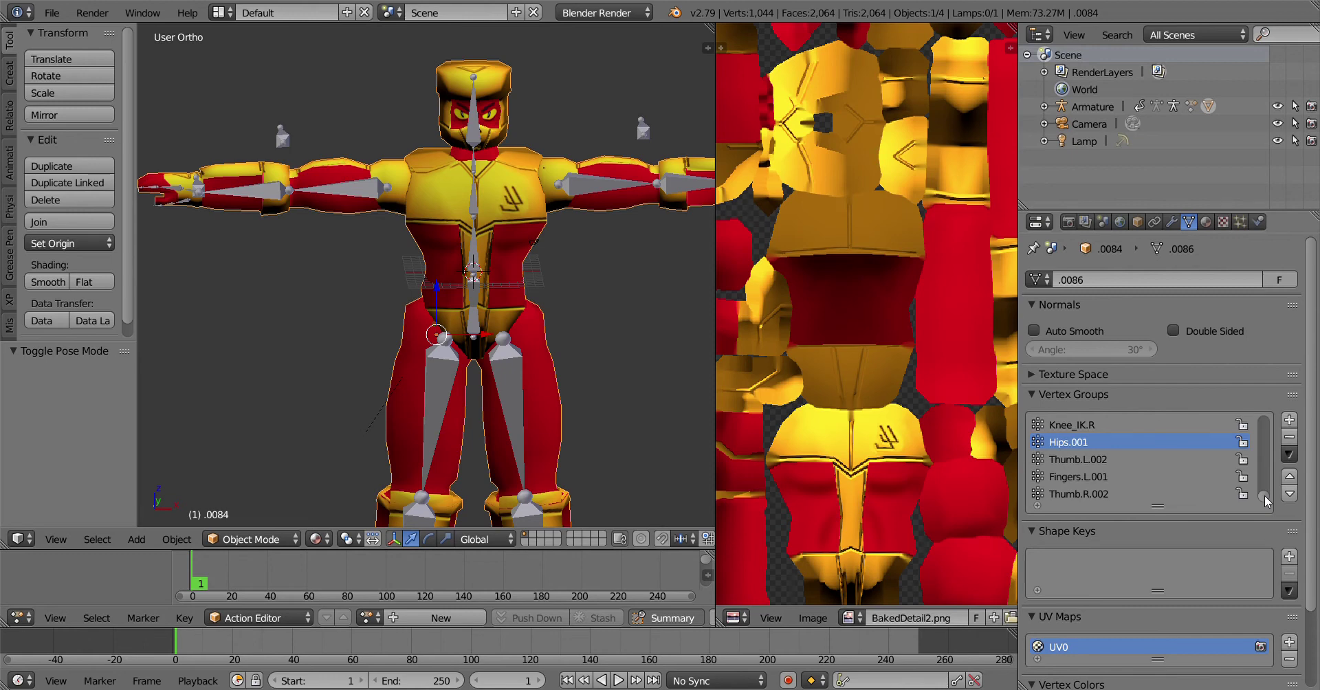
Rename the vertex group Arm.L.001 to Forearm.L
{"action": "left_click_drag", "start_coordinate": [1265, 496], "coordinate": [1260, 410]}
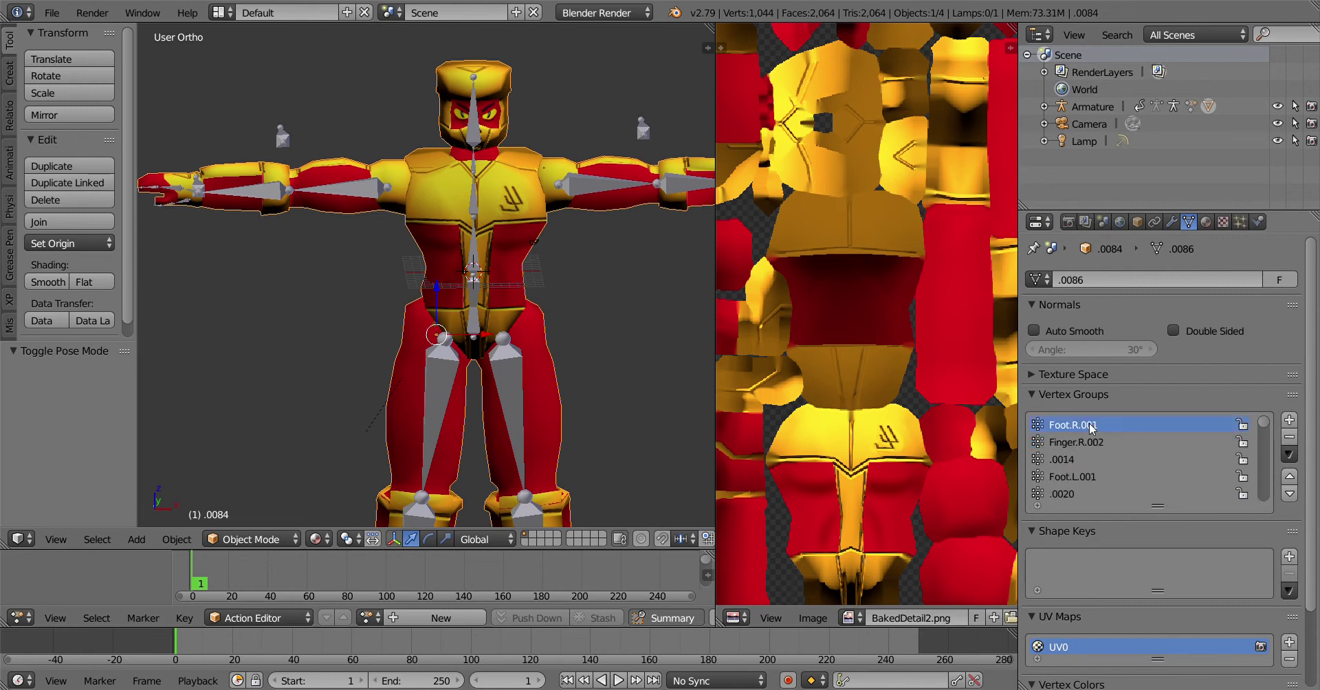
{"action": "scroll", "coordinate": [1130, 425], "scroll_direction": "down", "scroll_amount": 10, "text": "ctrl"}
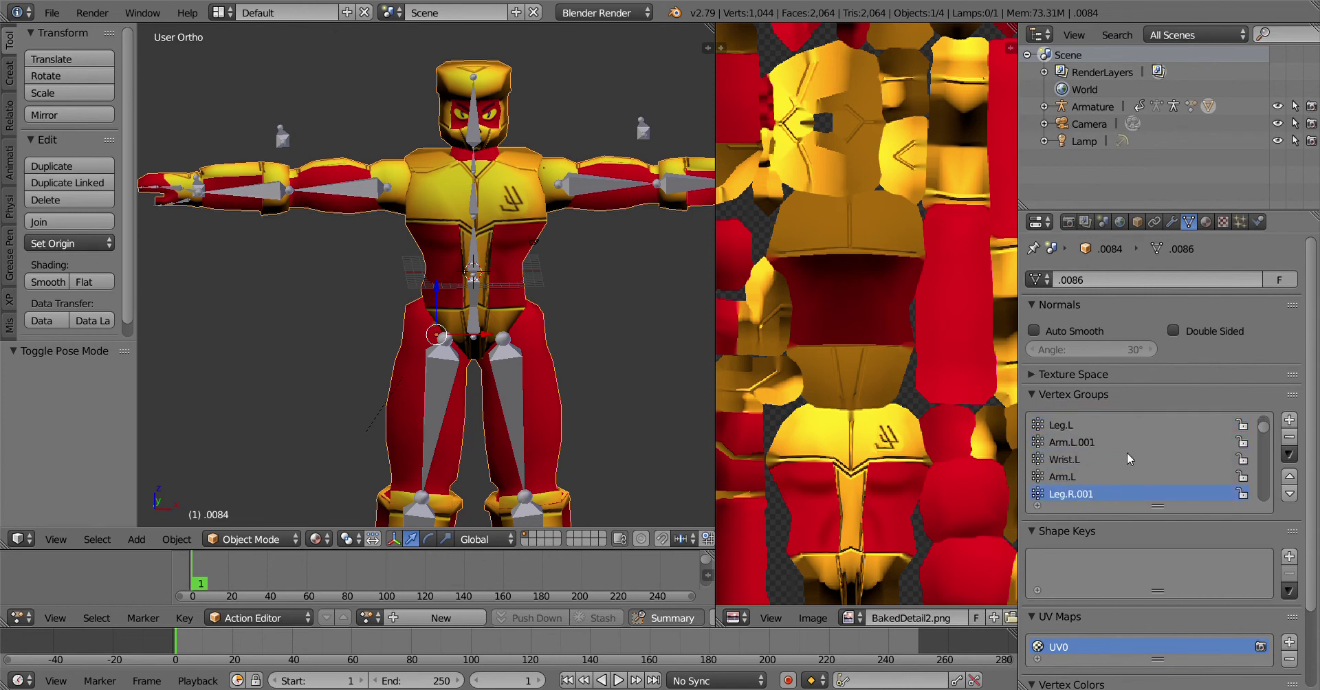
{"action": "double_click", "coordinate": [1093, 426]}
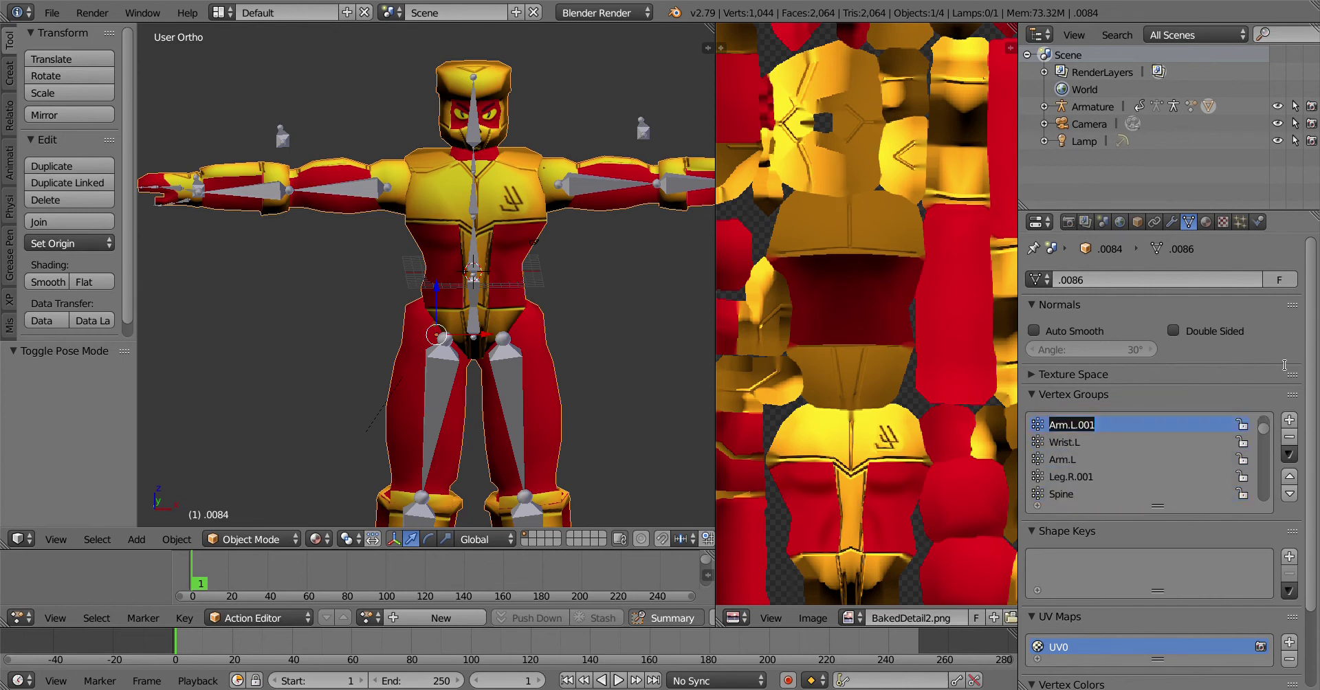
{"action": "type", "text": "Forearm.L"}
{"action": "key", "text": "Return"}
Find the vertex group Arm.R.001 and rename it to Forearm.R
{"action": "scroll", "coordinate": [1118, 414], "scroll_direction": "down", "scroll_amount": 5}
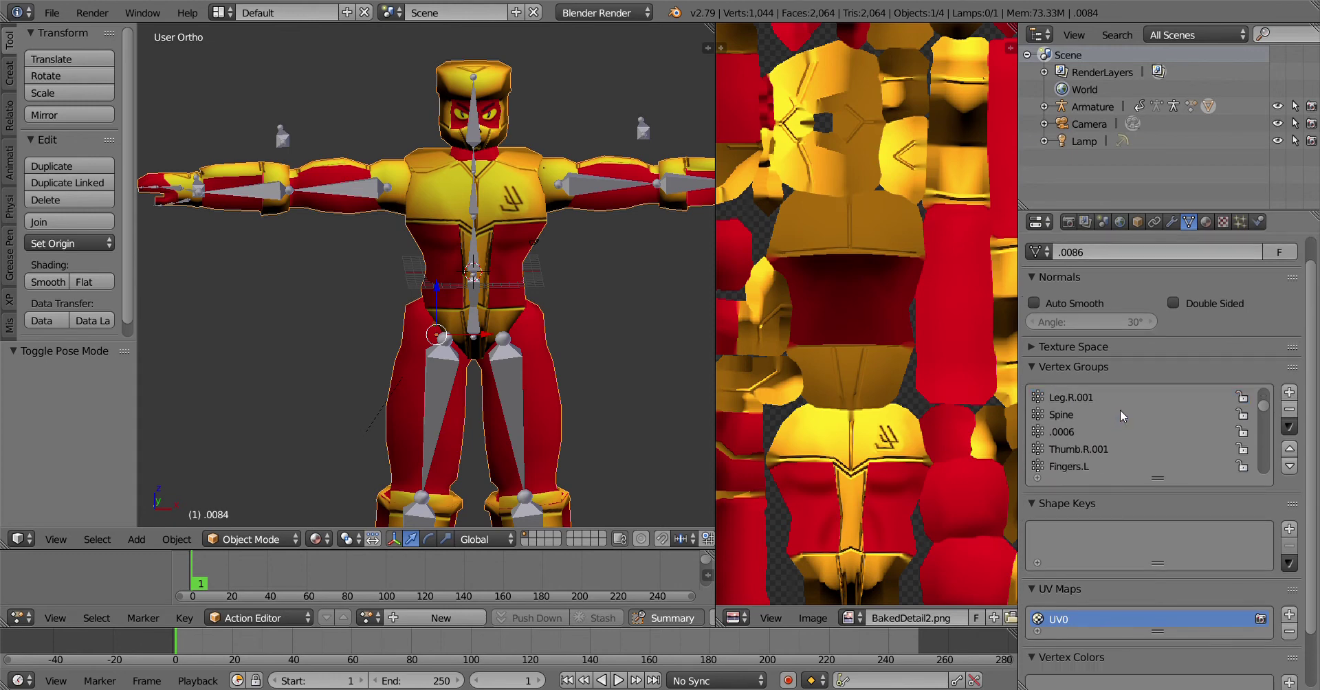
{"action": "scroll", "coordinate": [1120, 410], "scroll_direction": "down", "scroll_amount": 8}
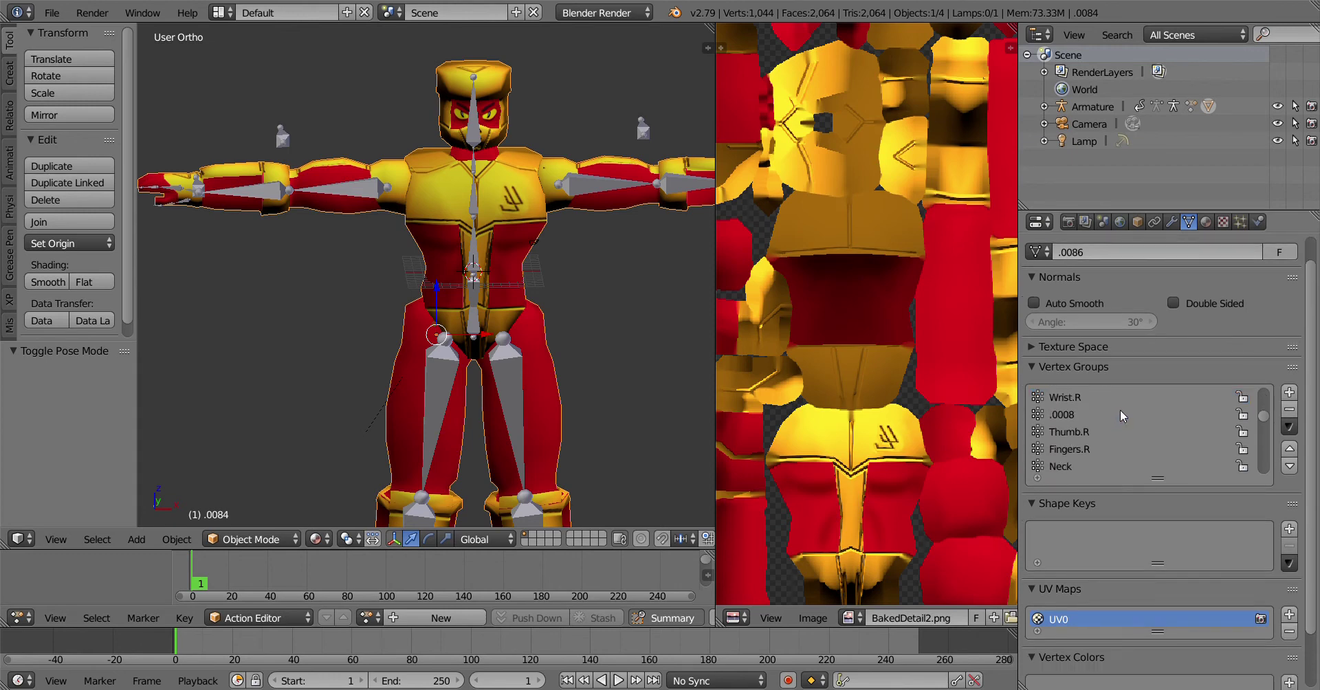
{"action": "scroll", "coordinate": [1120, 410], "scroll_direction": "down", "scroll_amount": 6}
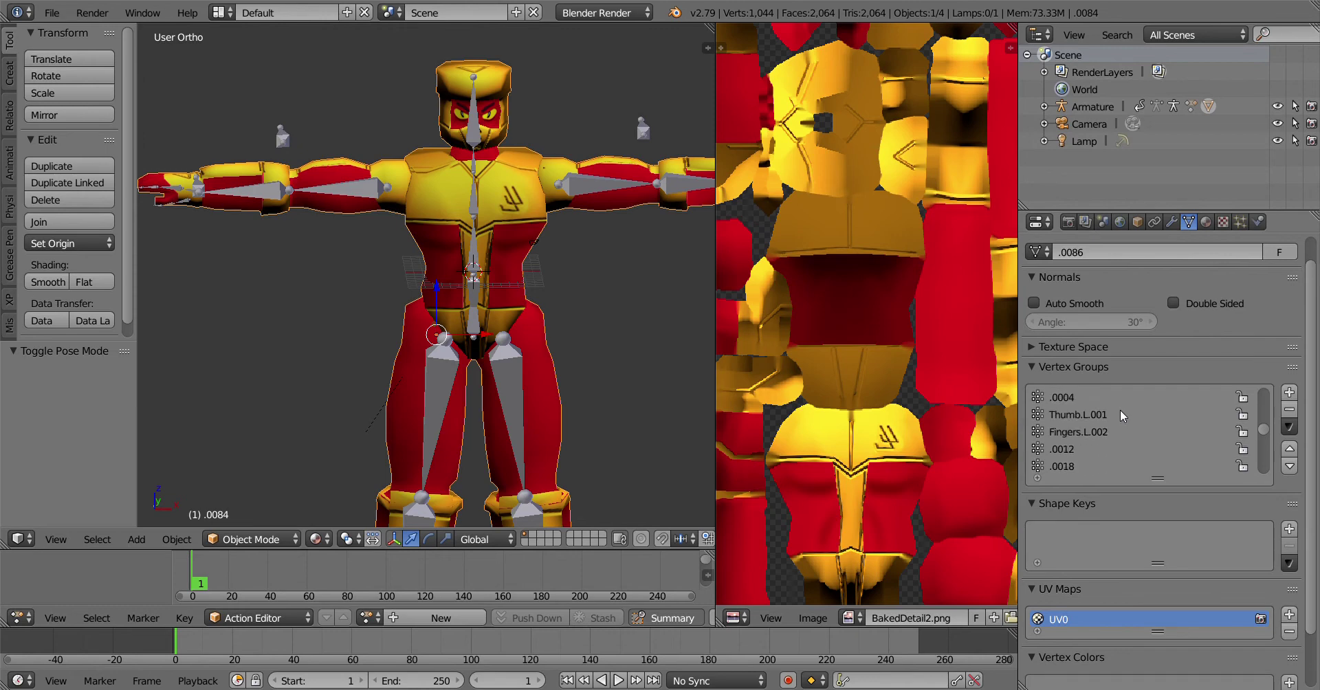
{"action": "scroll", "coordinate": [1120, 410], "scroll_direction": "down", "scroll_amount": 2}
{"action": "scroll", "coordinate": [1110, 426], "scroll_direction": "down", "scroll_amount": 6}
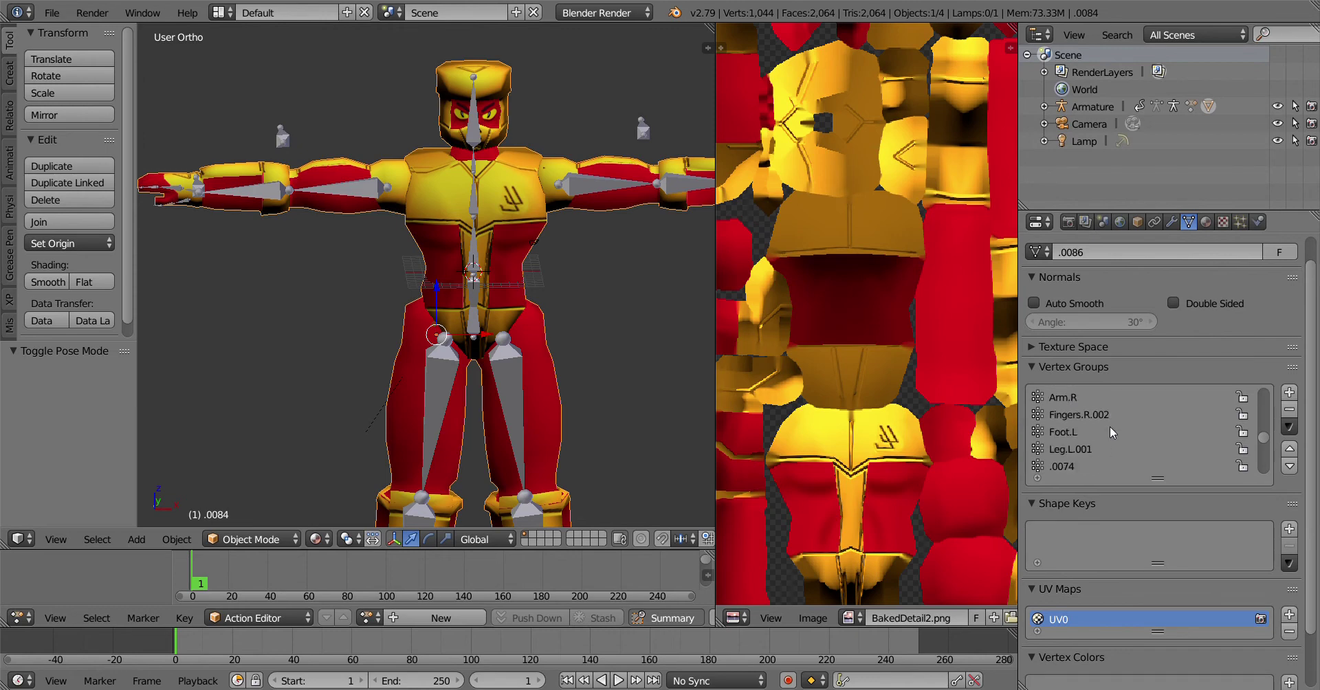
{"action": "scroll", "coordinate": [1110, 426], "scroll_direction": "down", "scroll_amount": 2}
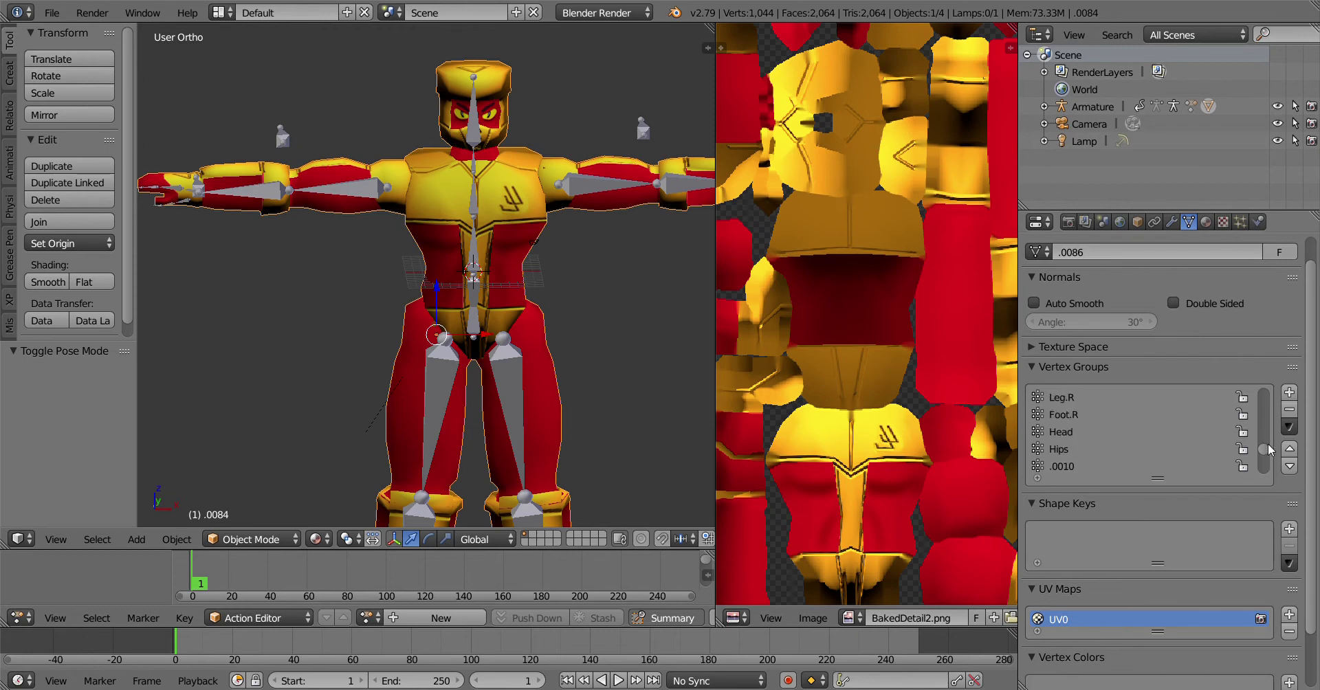
{"action": "left_click_drag", "start_coordinate": [1264, 449], "coordinate": [1254, 377]}
{"action": "left_click", "coordinate": [1116, 397]}
{"action": "scroll", "coordinate": [1113, 391], "scroll_direction": "down", "scroll_amount": 8, "text": "ctrl"}
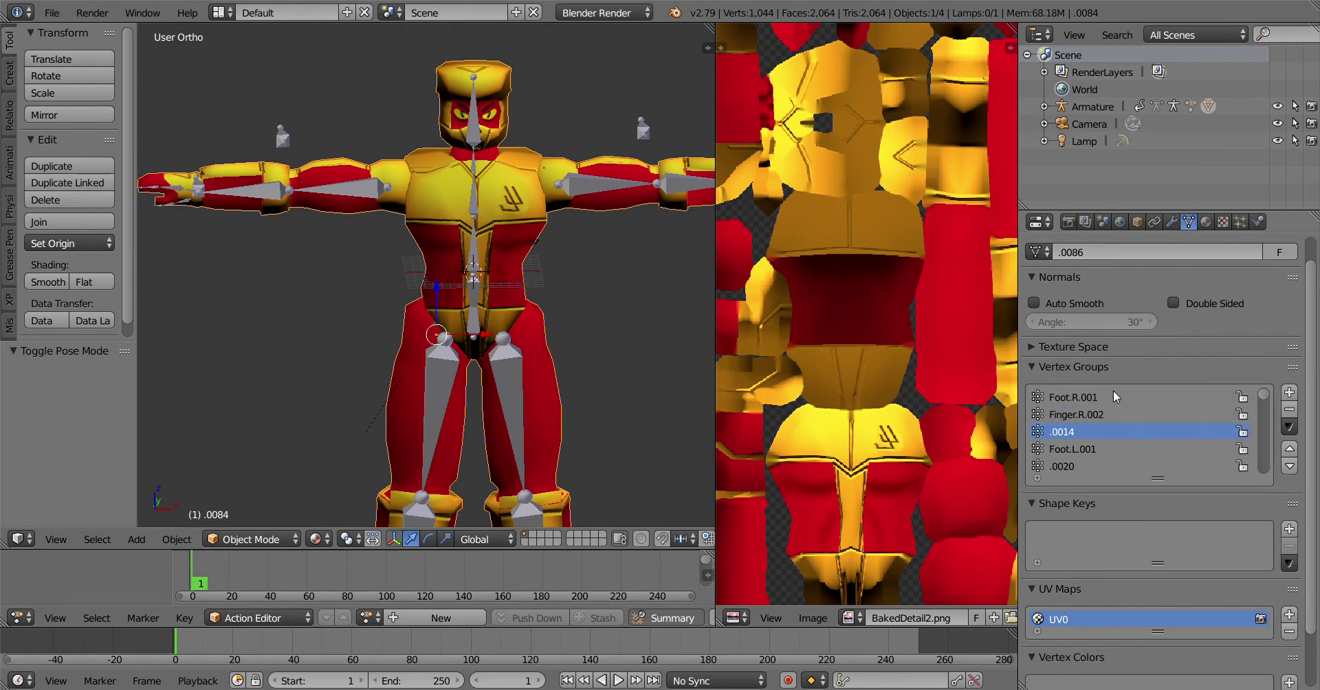
{"action": "scroll", "coordinate": [1128, 411], "scroll_direction": "down", "scroll_amount": 8, "text": "ctrl"}
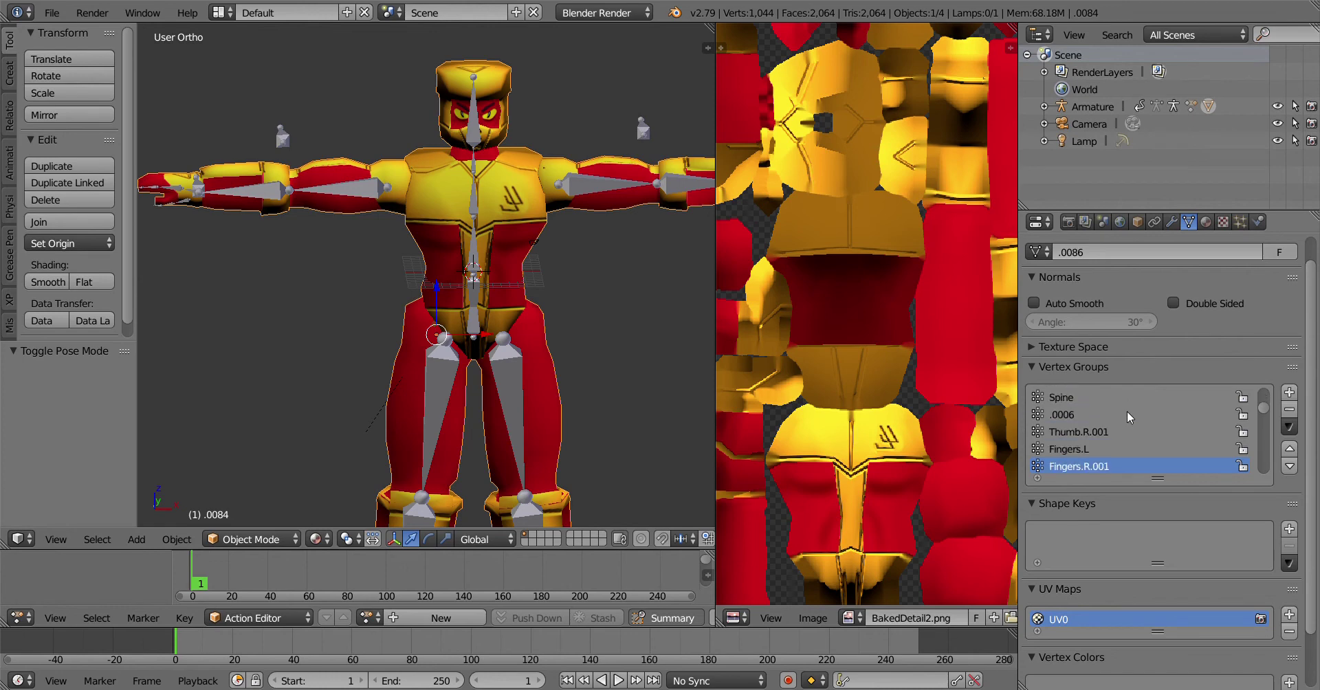
{"action": "scroll", "coordinate": [1128, 411], "scroll_direction": "down", "scroll_amount": 7, "text": "ctrl"}
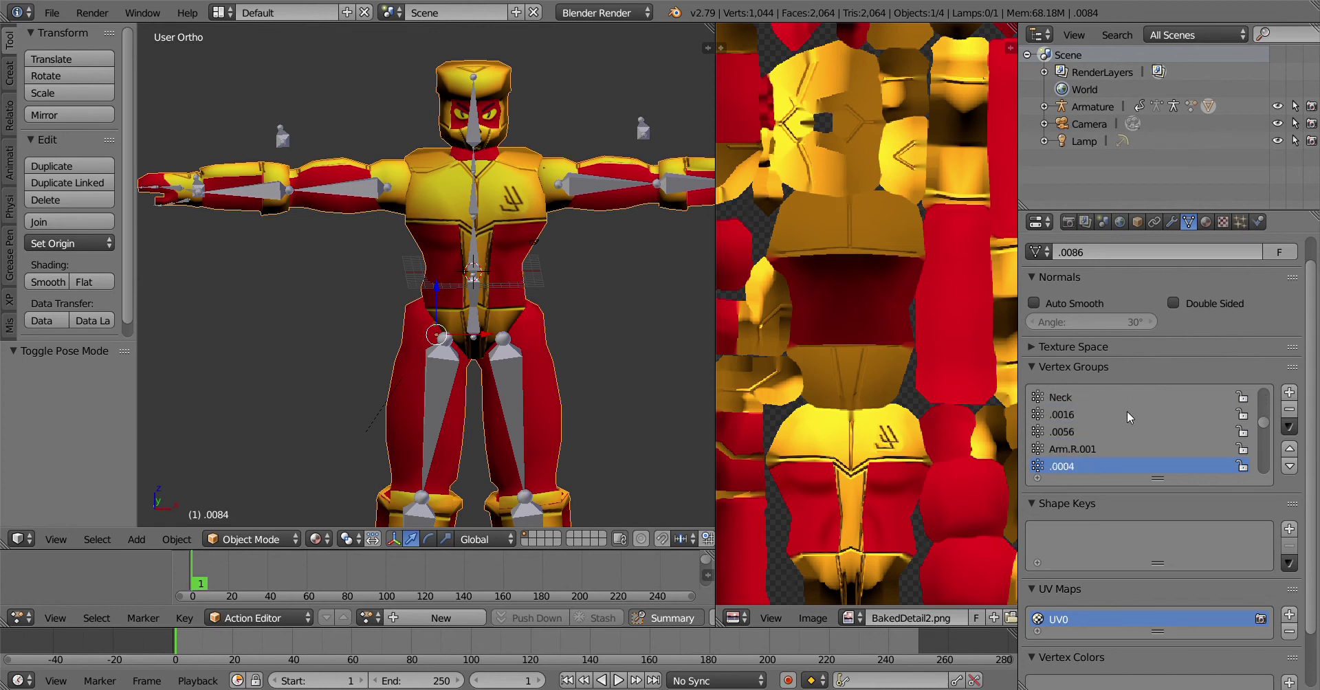
{"action": "double_click", "coordinate": [1076, 391]}
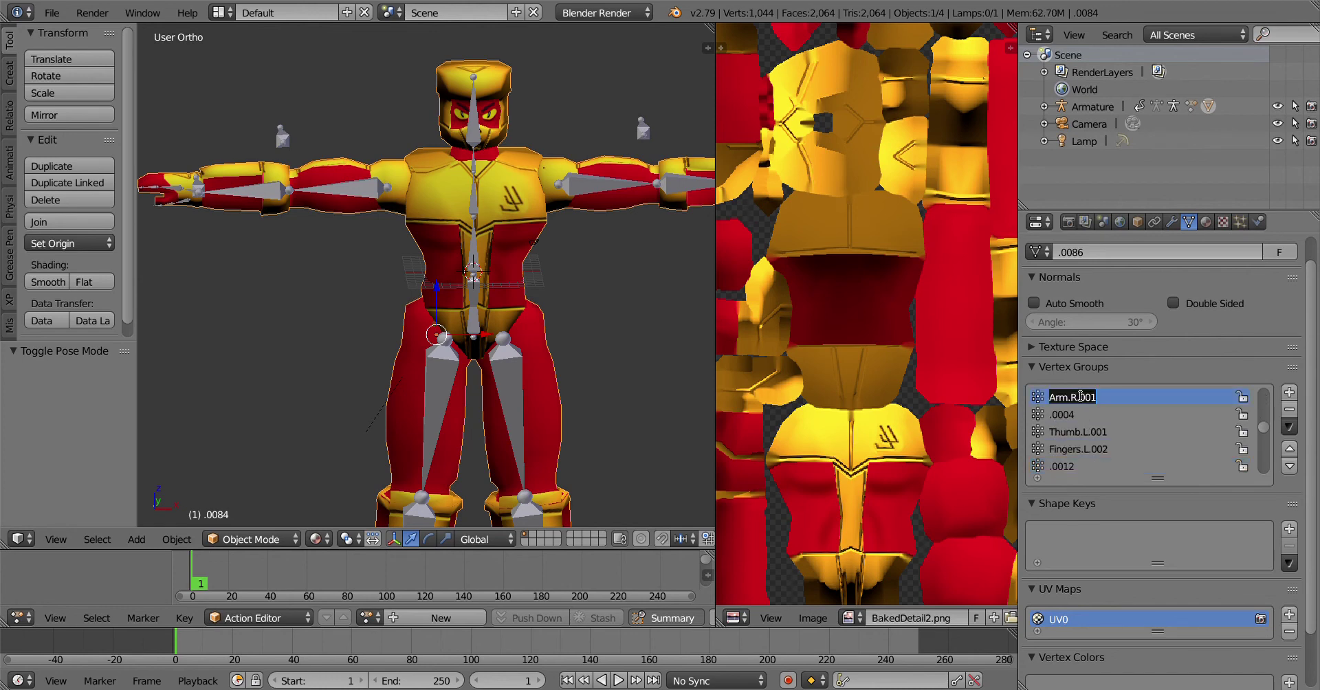
{"action": "type", "text": "Fora"}
{"action": "type", "text": "arm.R"}
Switch the armature back to Pose Position and inspect the arms and hands for stretched geometry
{"action": "right_click", "coordinate": [645, 128]}
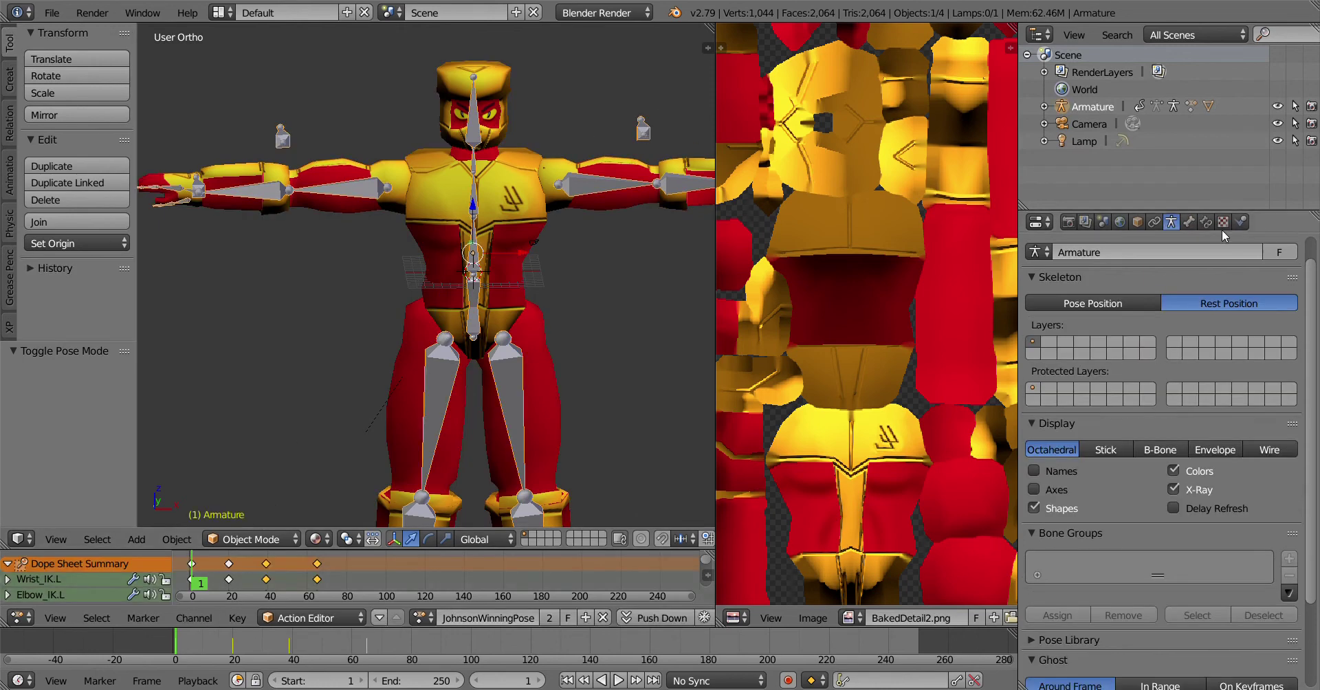
{"action": "left_click", "coordinate": [1105, 302]}
{"action": "middle_click_drag", "start_coordinate": [449, 231], "coordinate": [429, 280]}
{"action": "scroll", "coordinate": [418, 250], "scroll_direction": "up", "scroll_amount": 1}
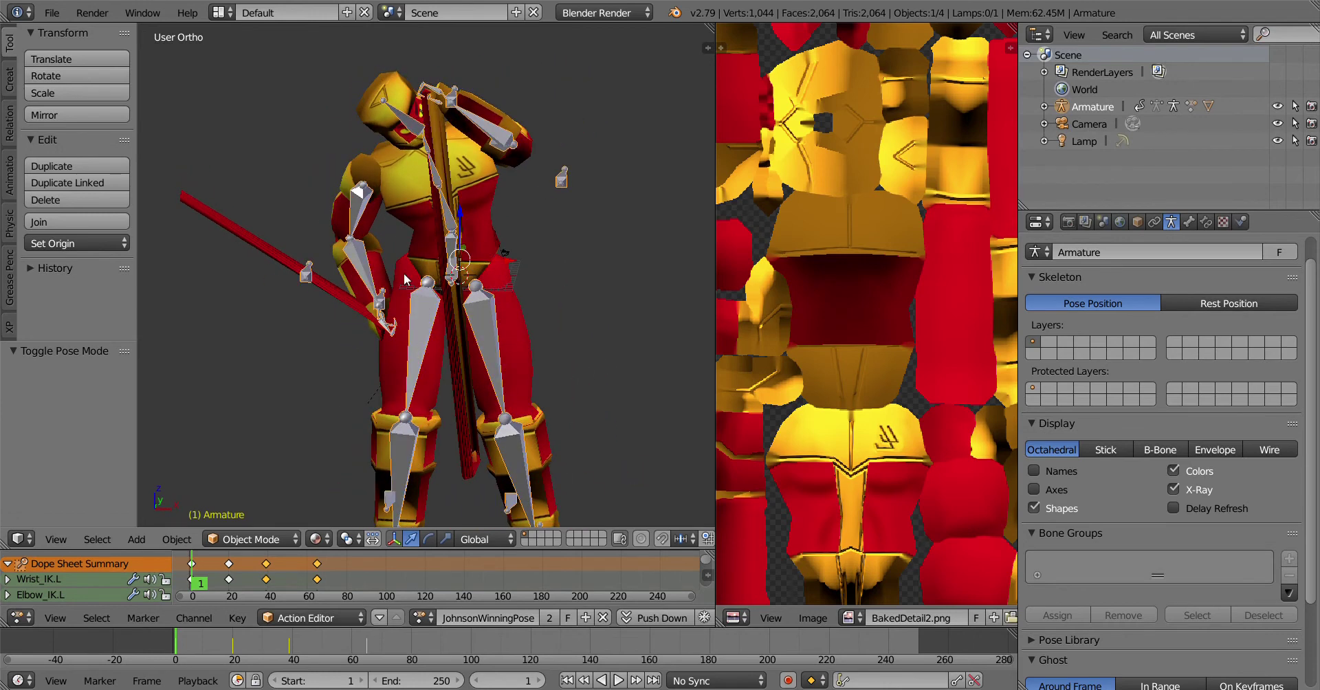
{"action": "scroll", "coordinate": [342, 278], "scroll_direction": "up", "scroll_amount": 1}
{"action": "middle_click_drag", "start_coordinate": [342, 277], "coordinate": [405, 266]}
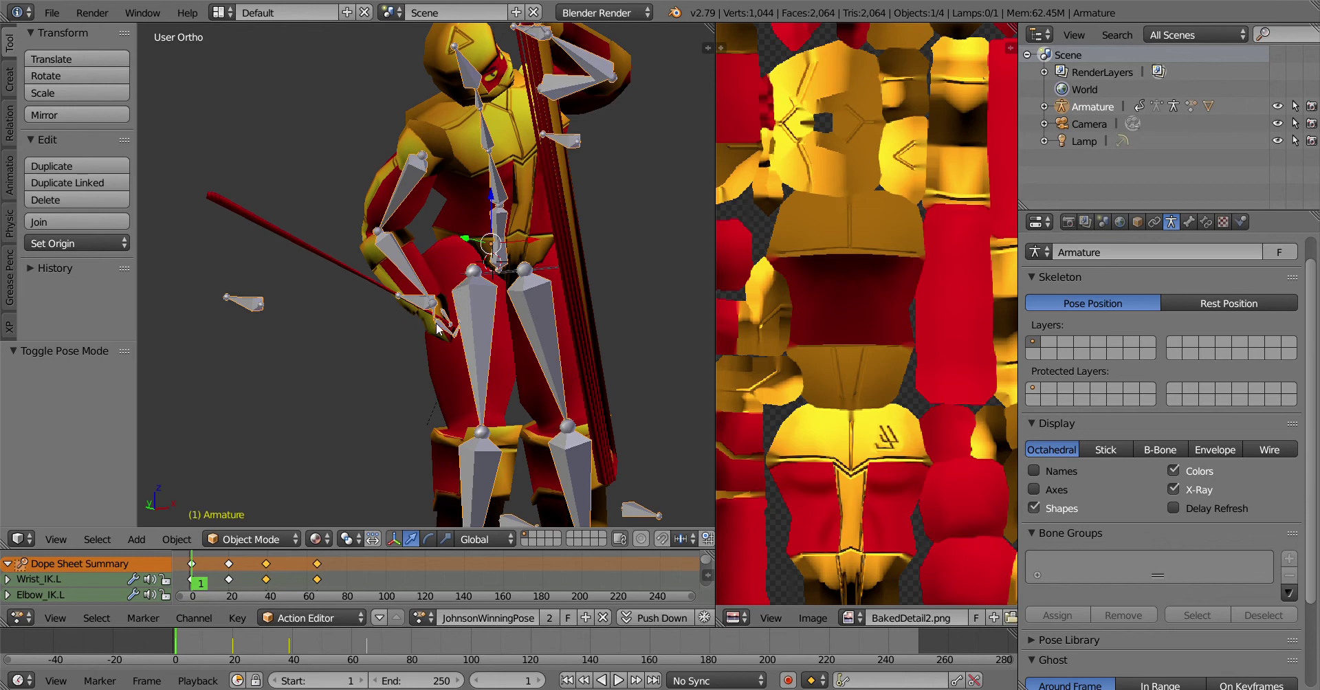
{"action": "middle_click_drag", "start_coordinate": [438, 329], "coordinate": [368, 357]}
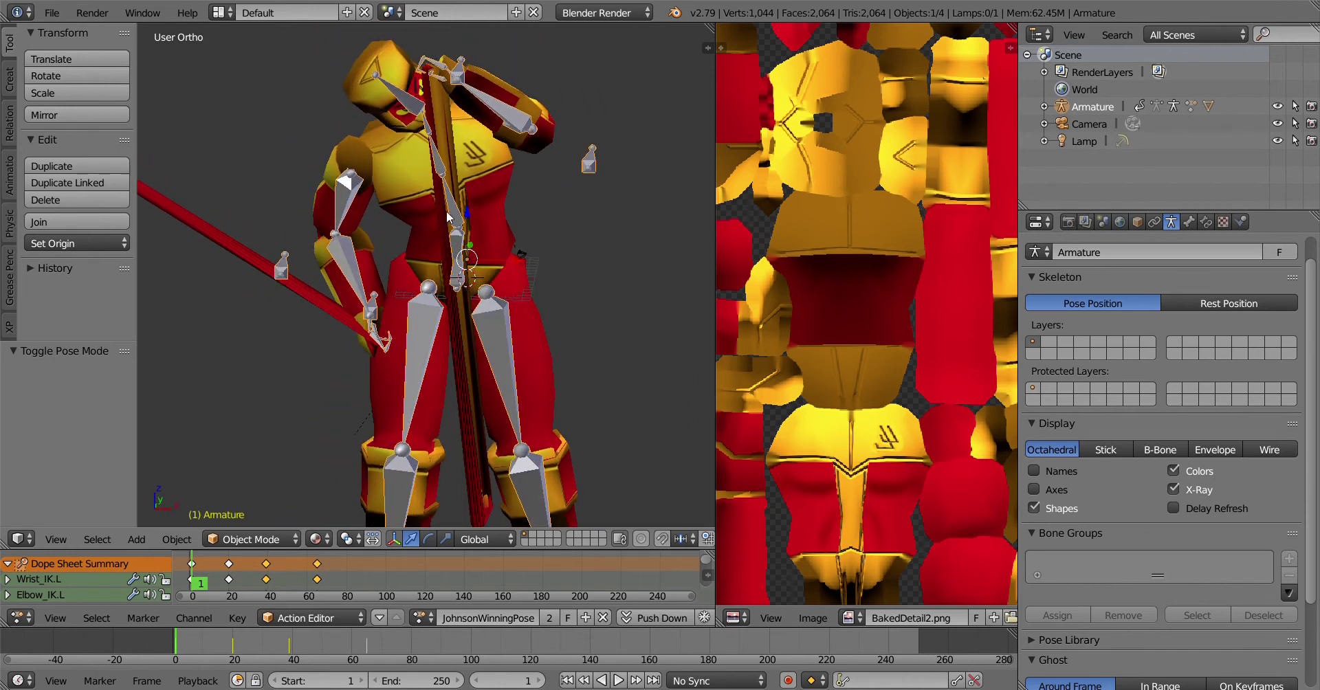
{"action": "middle_click_drag", "start_coordinate": [448, 218], "coordinate": [534, 233]}
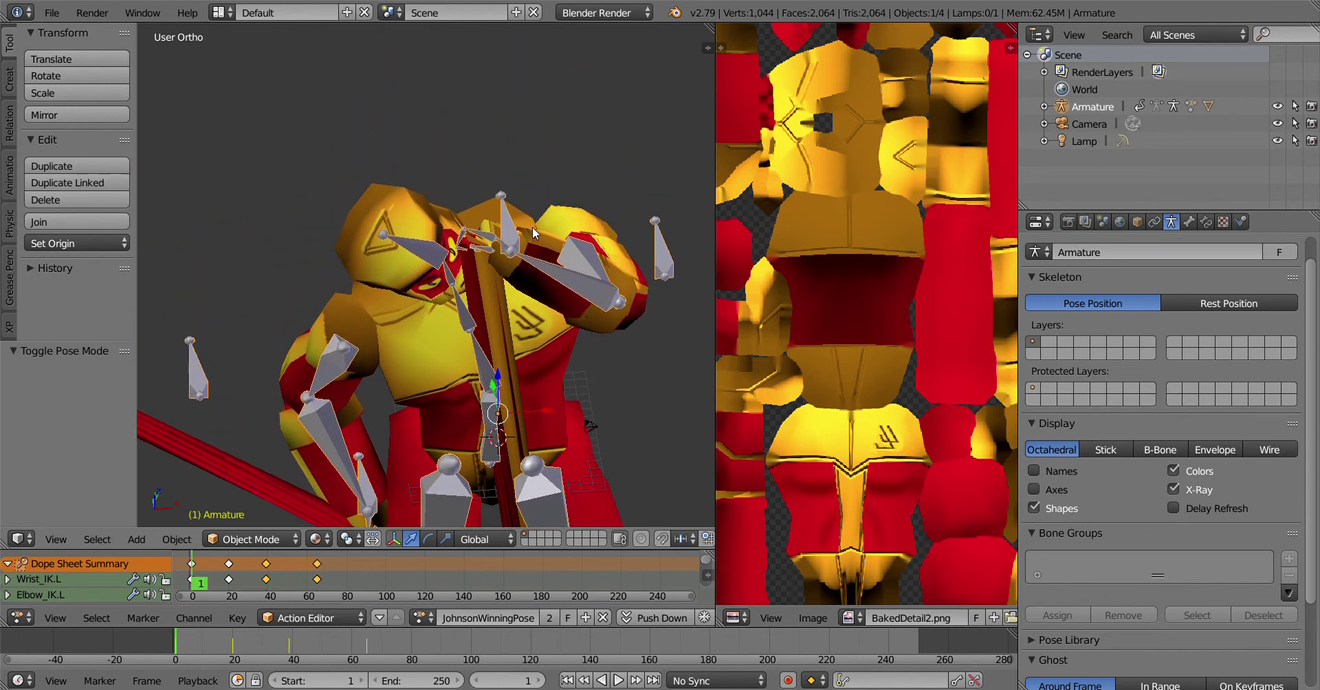
{"action": "scroll", "coordinate": [533, 226], "scroll_direction": "up", "scroll_amount": 5}
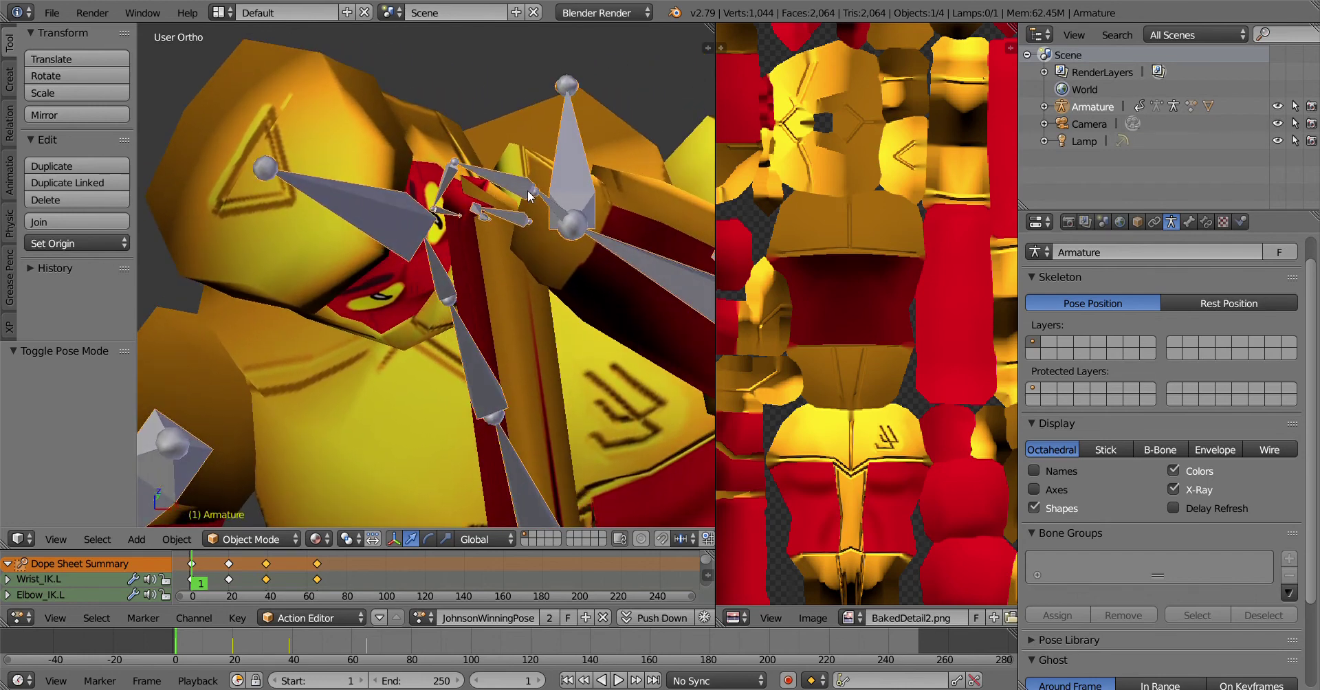
Switch the armature to Pose Mode and try moving the Wrist_IK.L bone to test the left arm
{"action": "scroll", "coordinate": [530, 196], "scroll_direction": "down", "scroll_amount": 8}
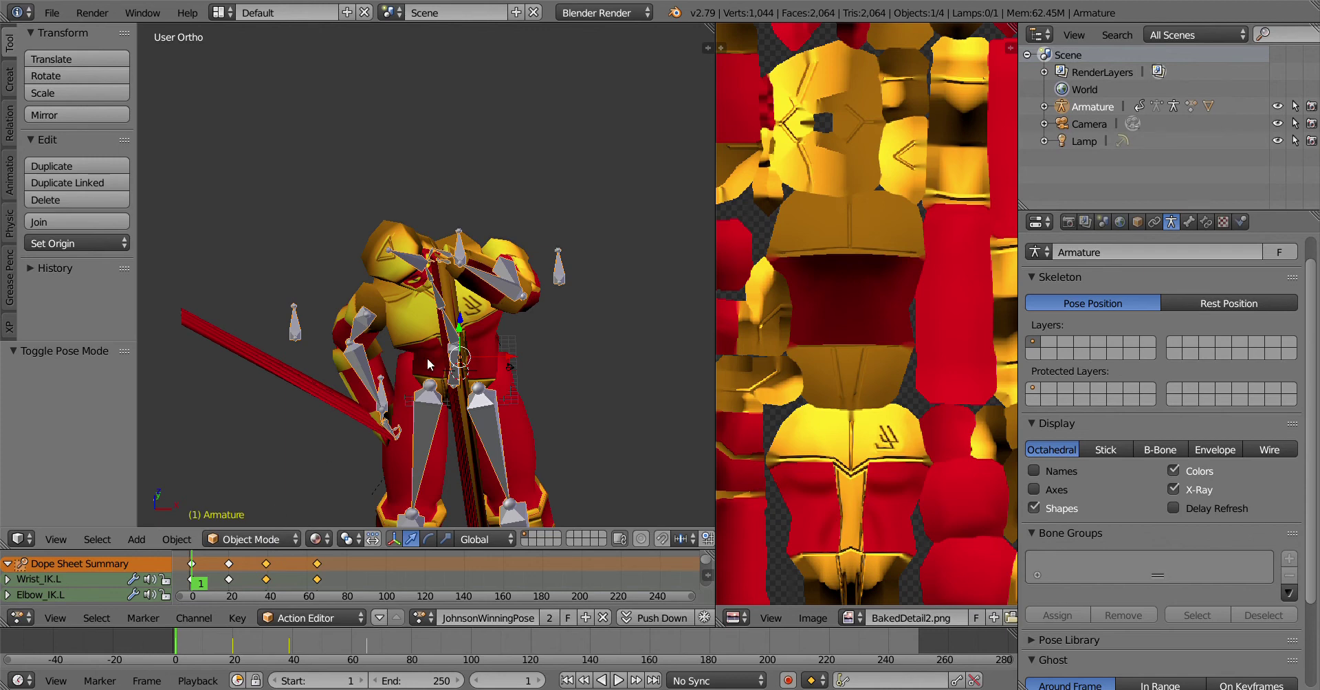
{"action": "middle_click_drag", "start_coordinate": [427, 358], "coordinate": [436, 290]}
{"action": "left_click", "coordinate": [251, 539]}
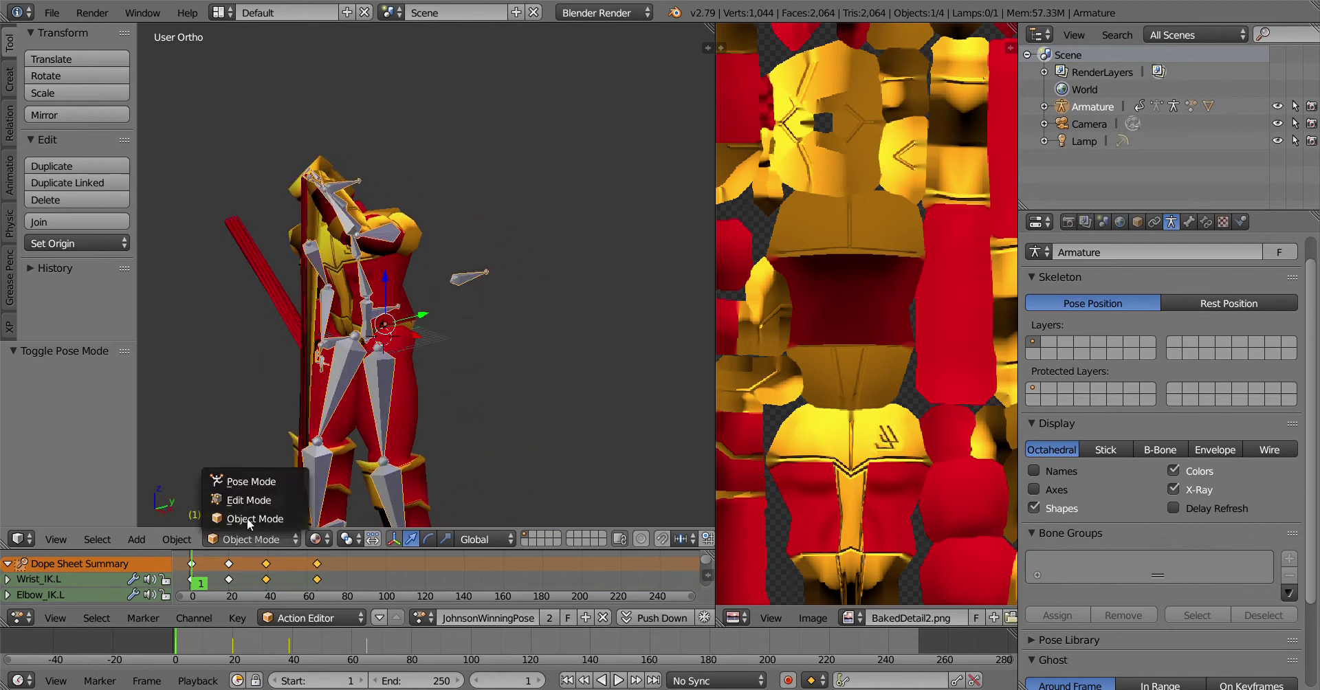
{"action": "left_click", "coordinate": [241, 477]}
{"action": "right_click", "coordinate": [355, 188]}
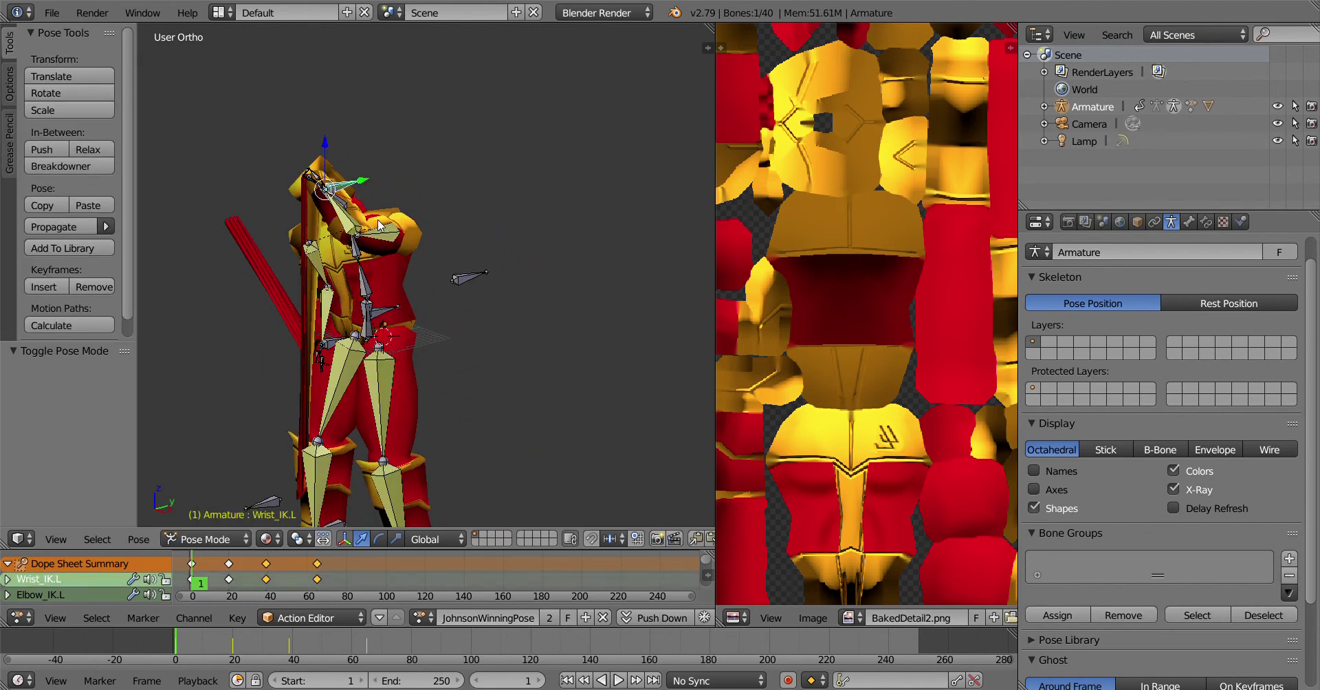
{"action": "key", "text": "g"}
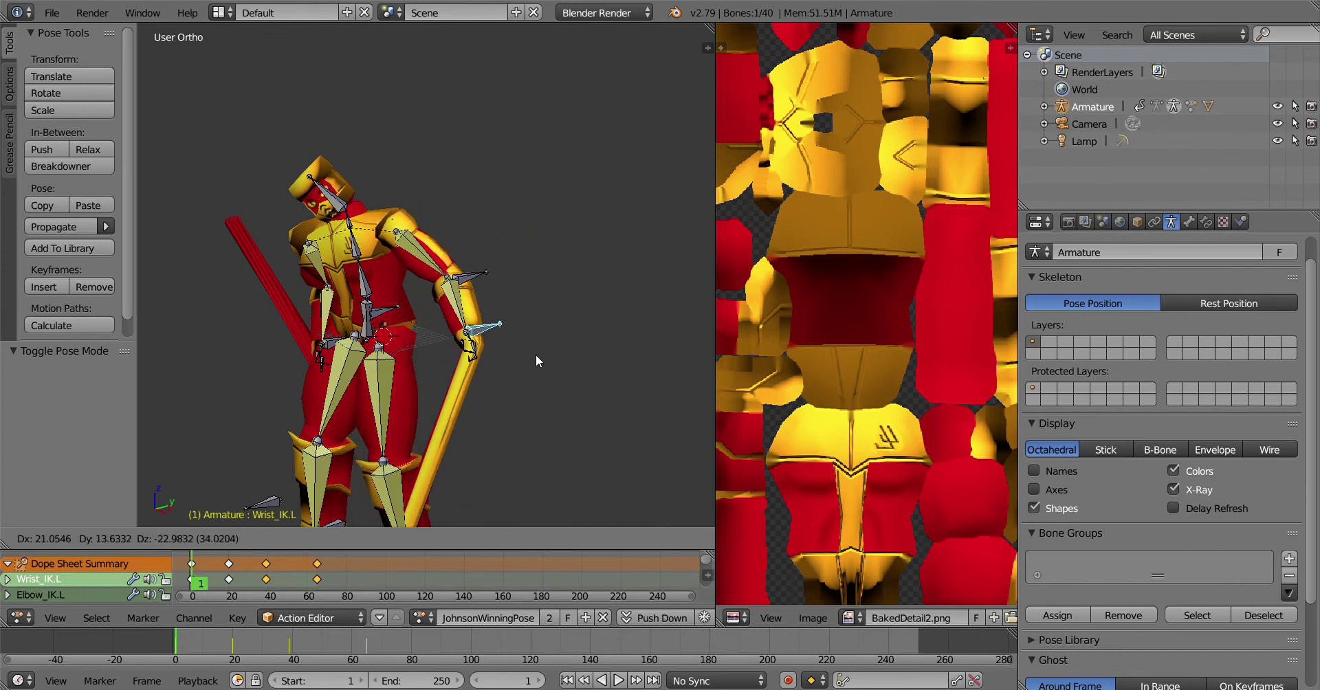
{"action": "key", "text": "Escape"}
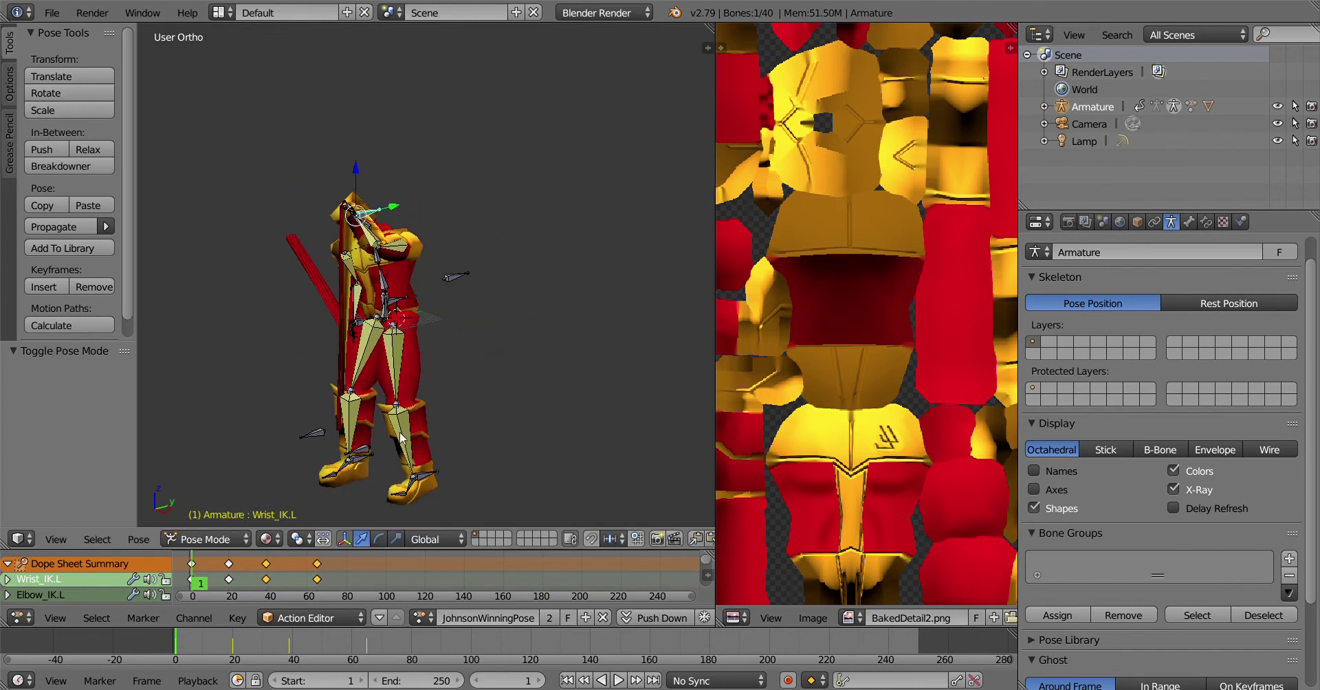
Move the Leg_IK.L bone by about 34 on Y and 22 on Z to lift the left leg
{"action": "middle_click_drag", "start_coordinate": [402, 390], "coordinate": [435, 436]}
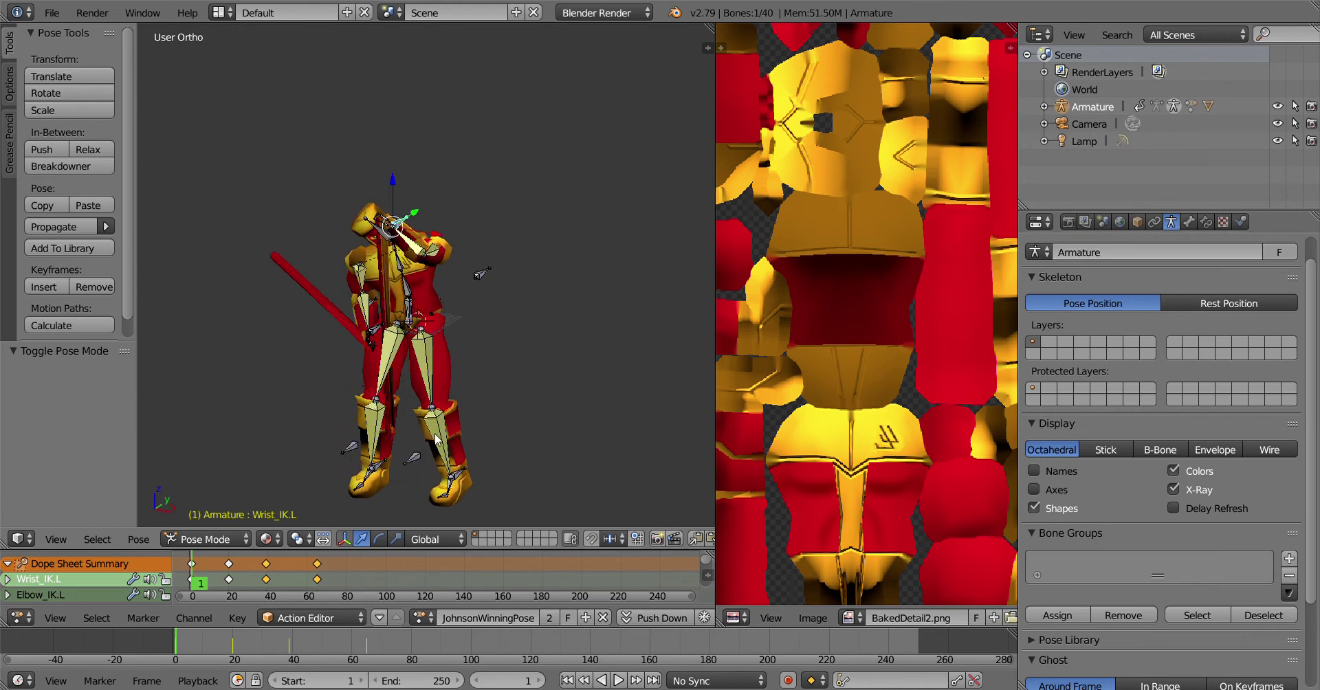
{"action": "right_click", "coordinate": [462, 472]}
{"action": "middle_click_drag", "start_coordinate": [586, 447], "coordinate": [488, 430]}
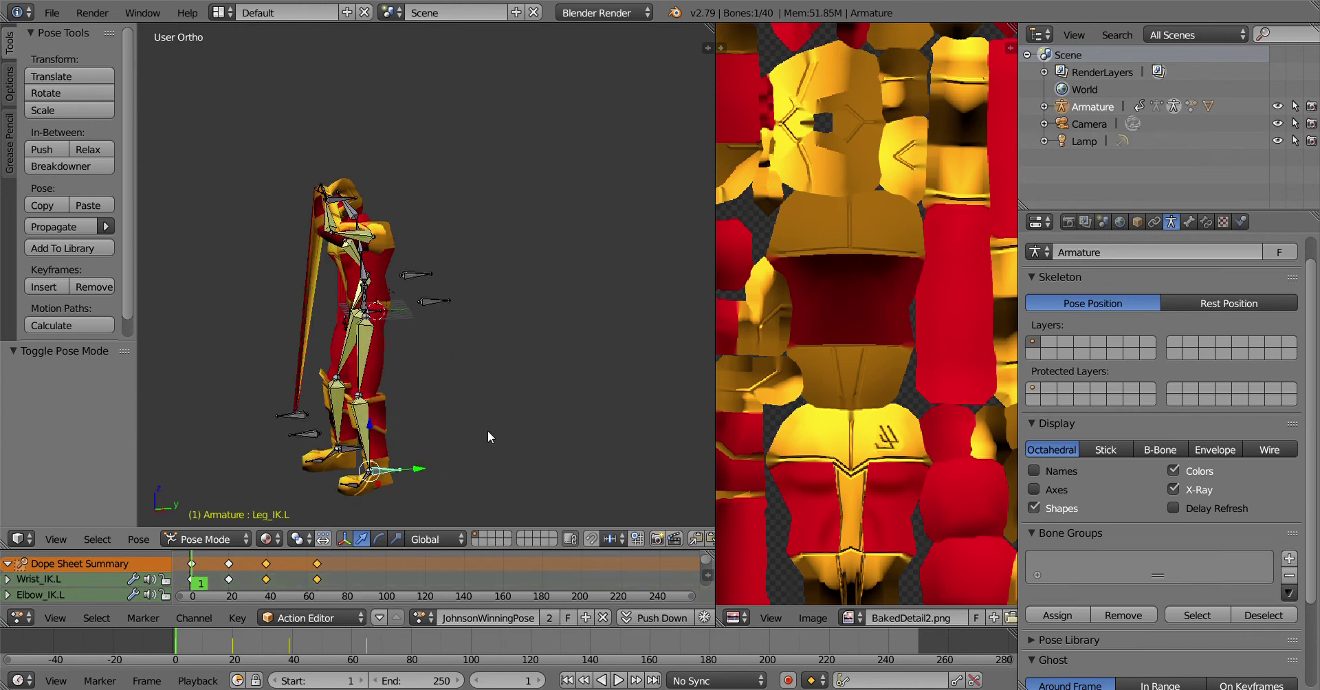
{"action": "key", "text": "g"}
{"action": "left_click", "coordinate": [645, 325]}
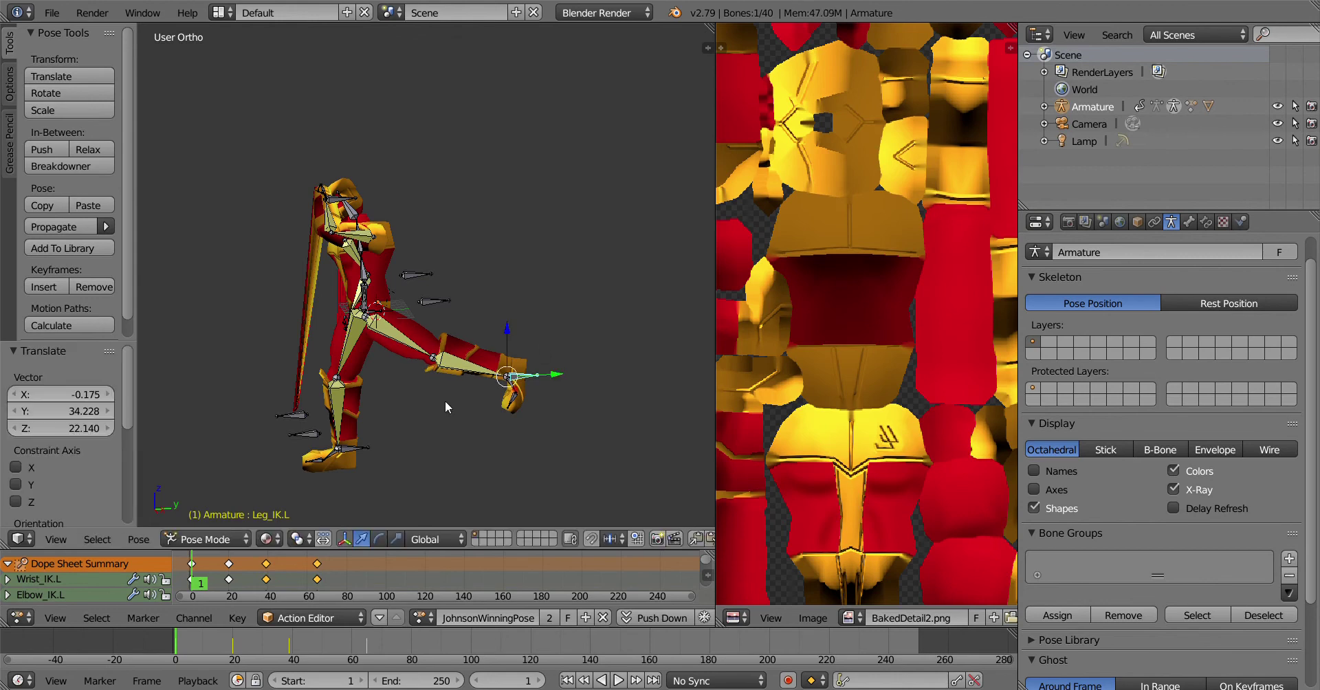
Move the Leg_IK.R bone by about -20.5 on X, 5.9 on Y and 6.4 on Z
{"action": "right_click", "coordinate": [356, 450]}
{"action": "middle_click_drag", "start_coordinate": [375, 447], "coordinate": [576, 415]}
{"action": "key", "text": "g"}
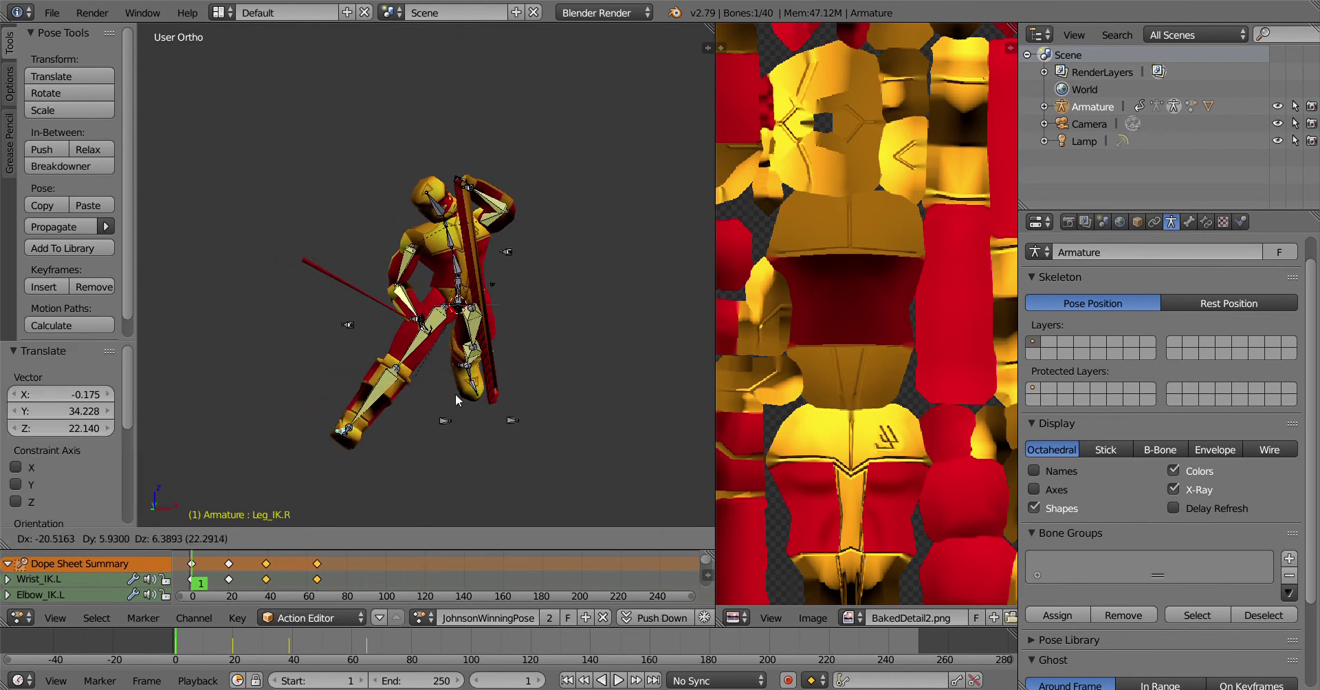
{"action": "left_click", "coordinate": [454, 396]}
Move the Wrist_IK.R bone by about -10 on X, 3 on Y and 8.7 on Z to raise the right hand
{"action": "right_click", "coordinate": [417, 320]}
{"action": "key", "text": "g"}
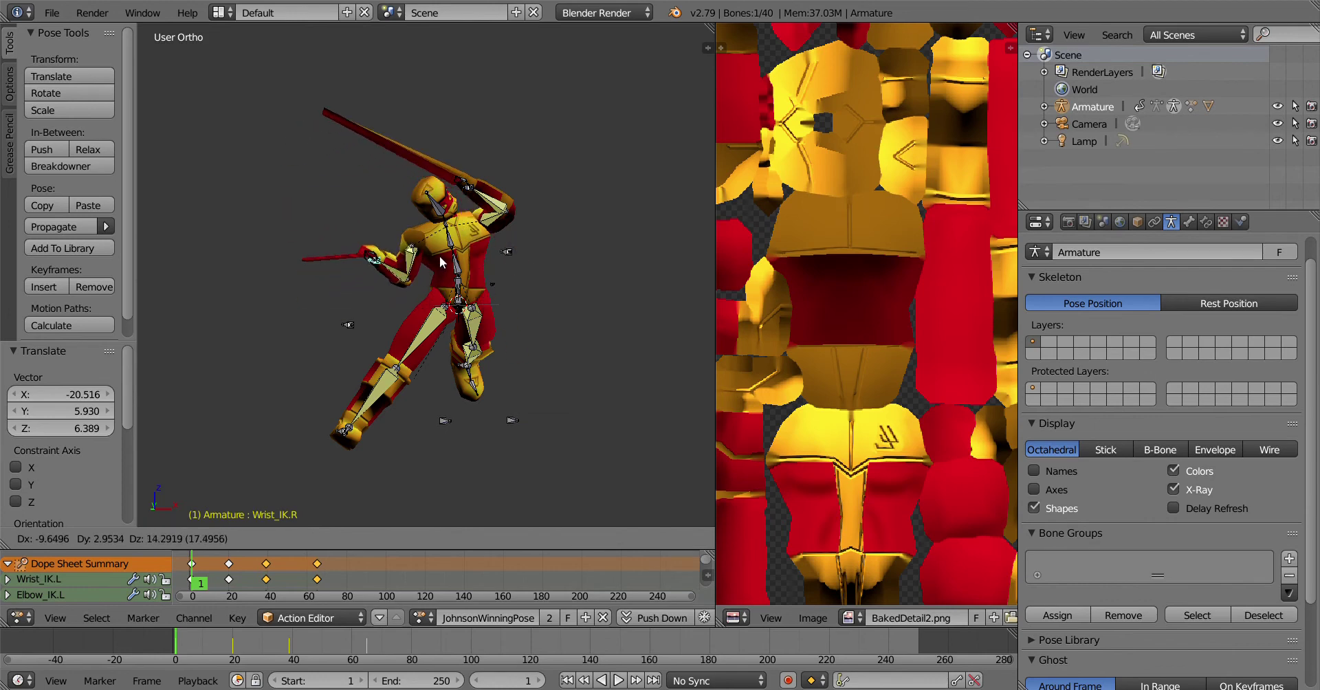
{"action": "left_click", "coordinate": [439, 278]}
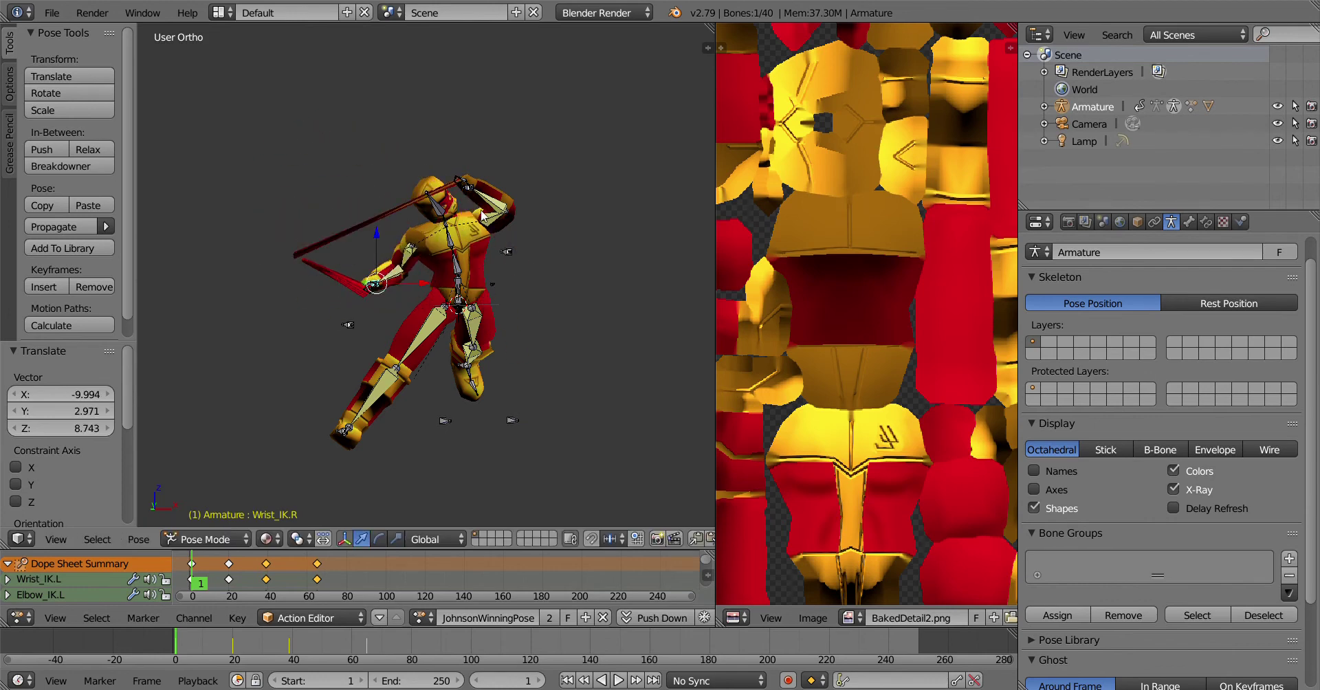
Try moving the Thumb.L and Wrist_IK.L bones to test how the left hand deforms
{"action": "right_click", "coordinate": [468, 188]}
{"action": "right_click", "coordinate": [467, 188]}
{"action": "right_click", "coordinate": [468, 189]}
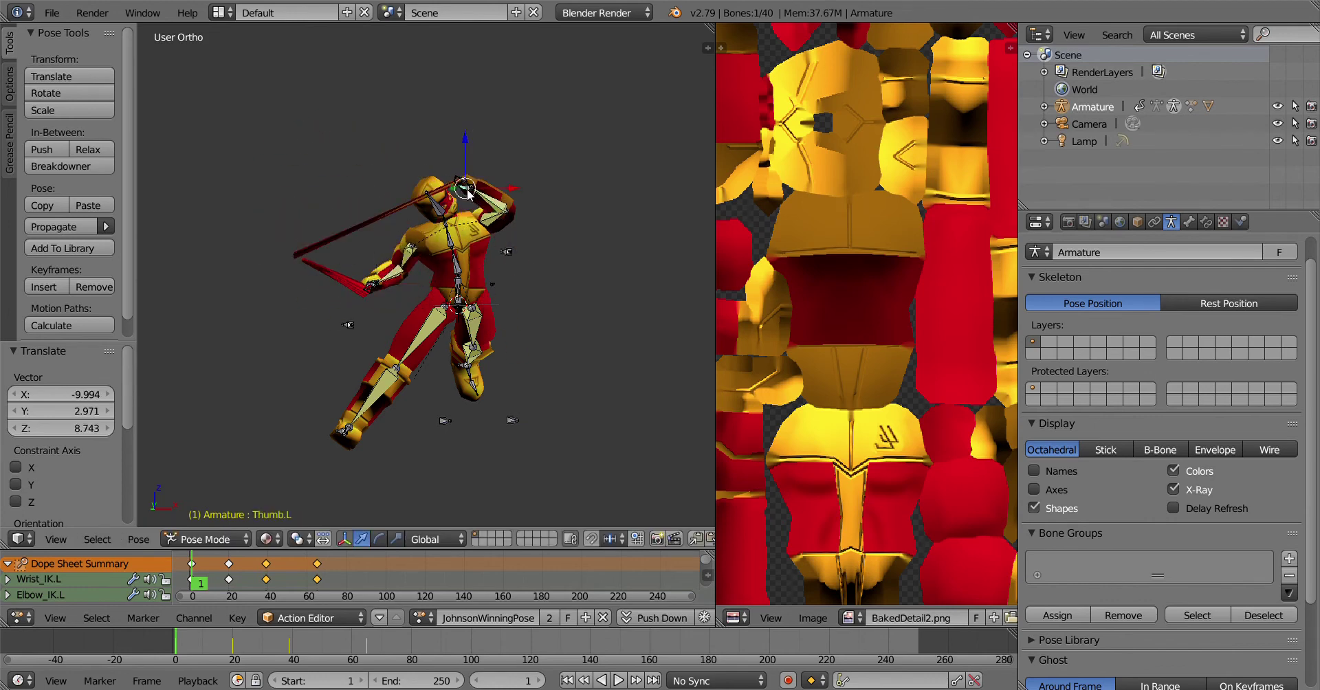
{"action": "key", "text": "g"}
{"action": "right_click", "coordinate": [472, 210]}
{"action": "right_click", "coordinate": [469, 190]}
{"action": "key", "text": "g"}
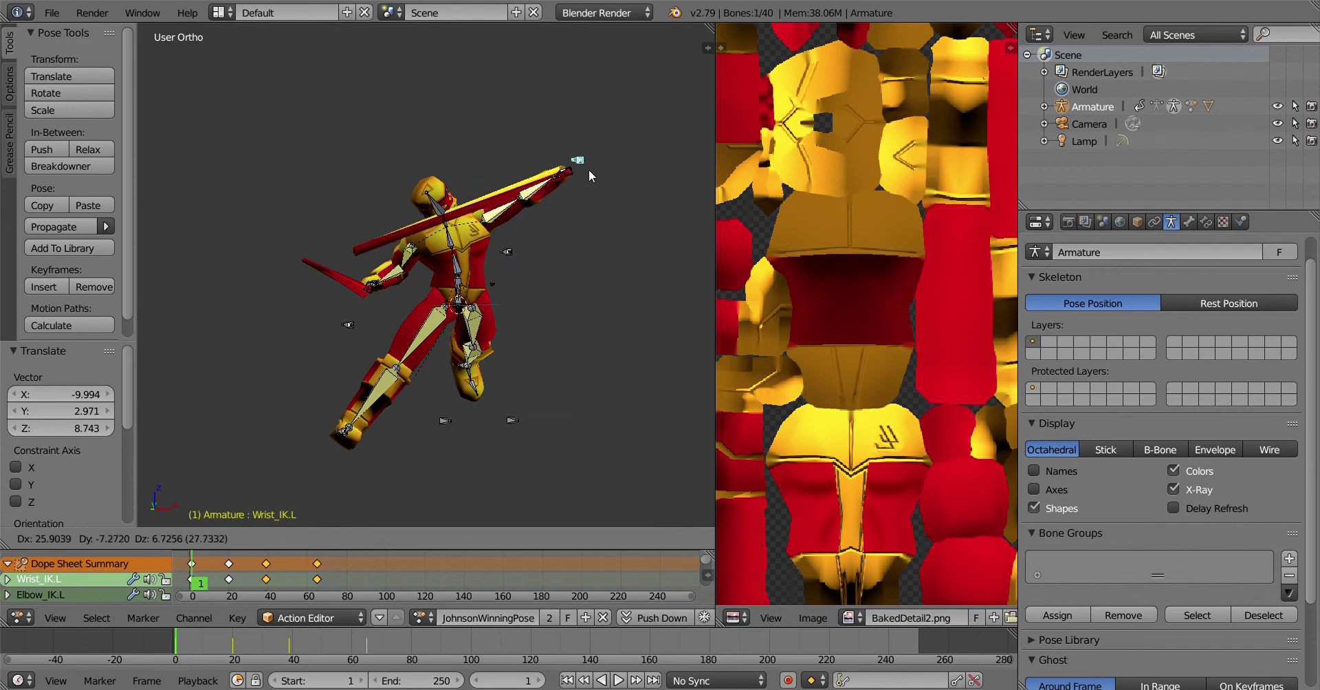
{"action": "right_click", "coordinate": [490, 251]}
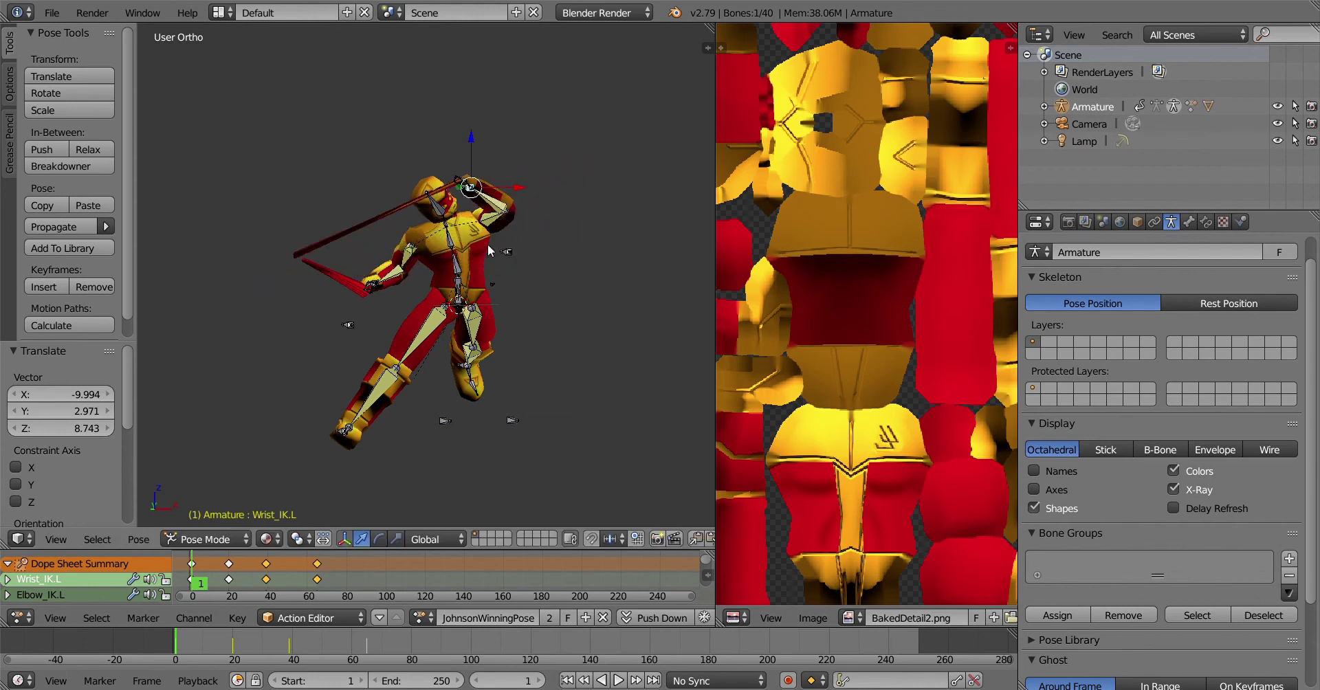
Select the character mesh and remove the vertex group Fingers.L.001
{"action": "scroll", "coordinate": [331, 242], "scroll_direction": "up", "scroll_amount": 3}
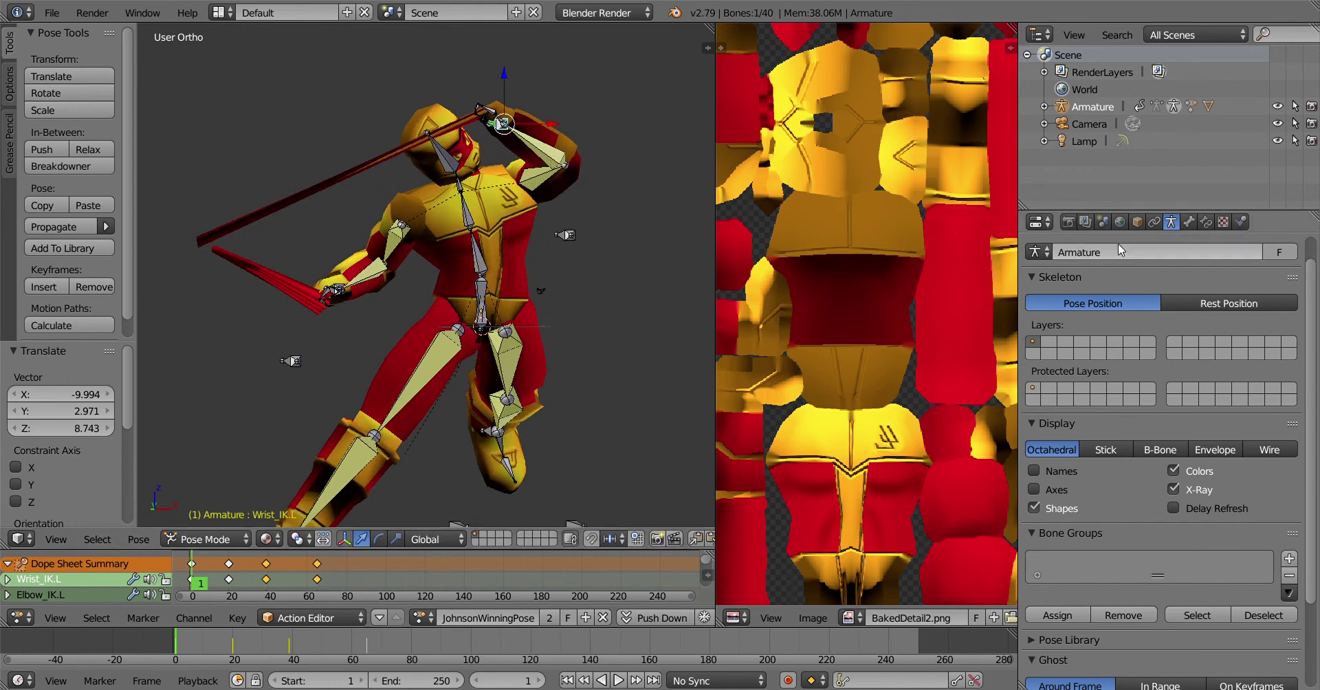
{"action": "right_click", "coordinate": [459, 239]}
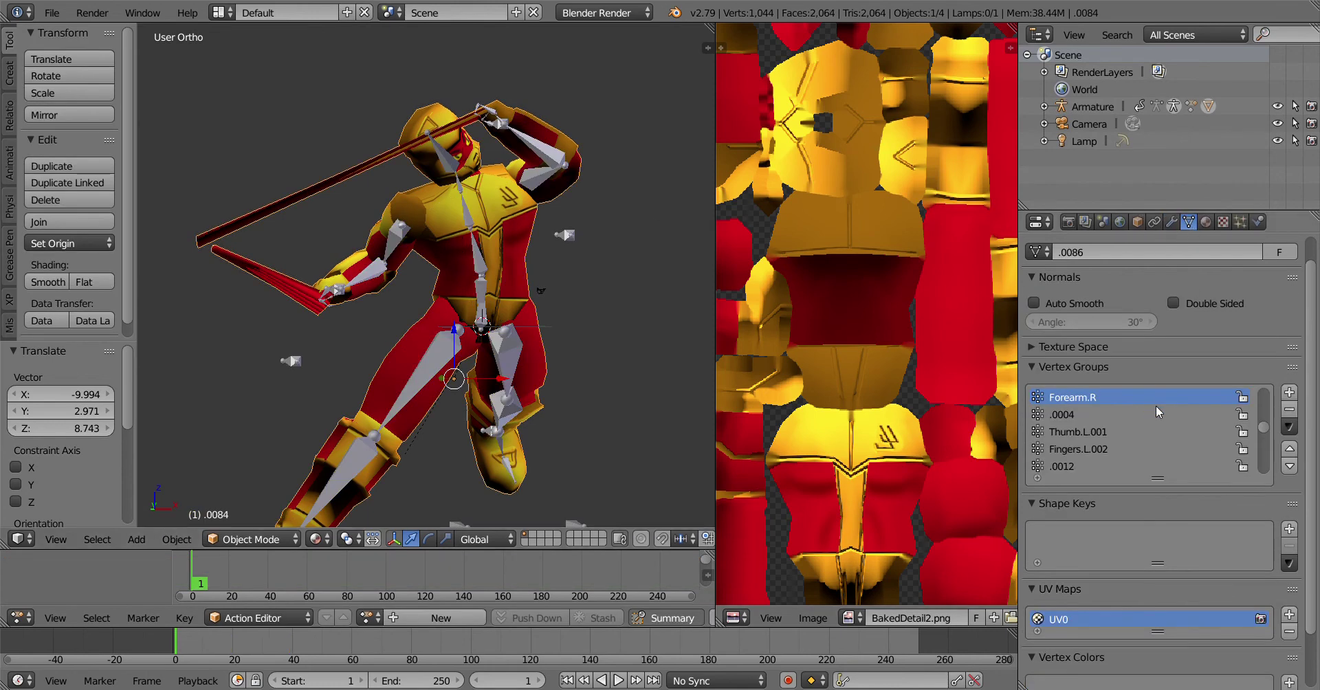
{"action": "scroll", "coordinate": [1183, 420], "scroll_direction": "up", "scroll_amount": 5}
{"action": "left_click_drag", "start_coordinate": [1261, 410], "coordinate": [1259, 388]}
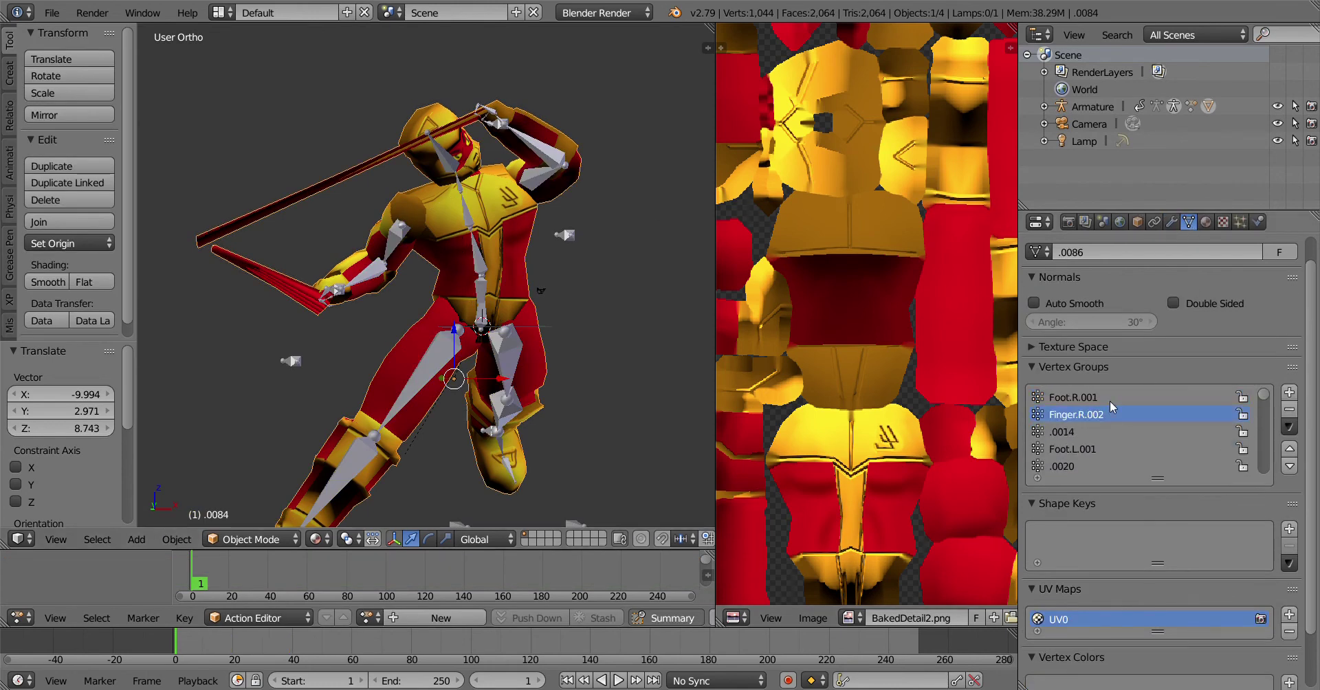
{"action": "scroll", "coordinate": [1110, 402], "scroll_direction": "down", "scroll_amount": 2}
{"action": "left_click_drag", "start_coordinate": [1267, 391], "coordinate": [1259, 466]}
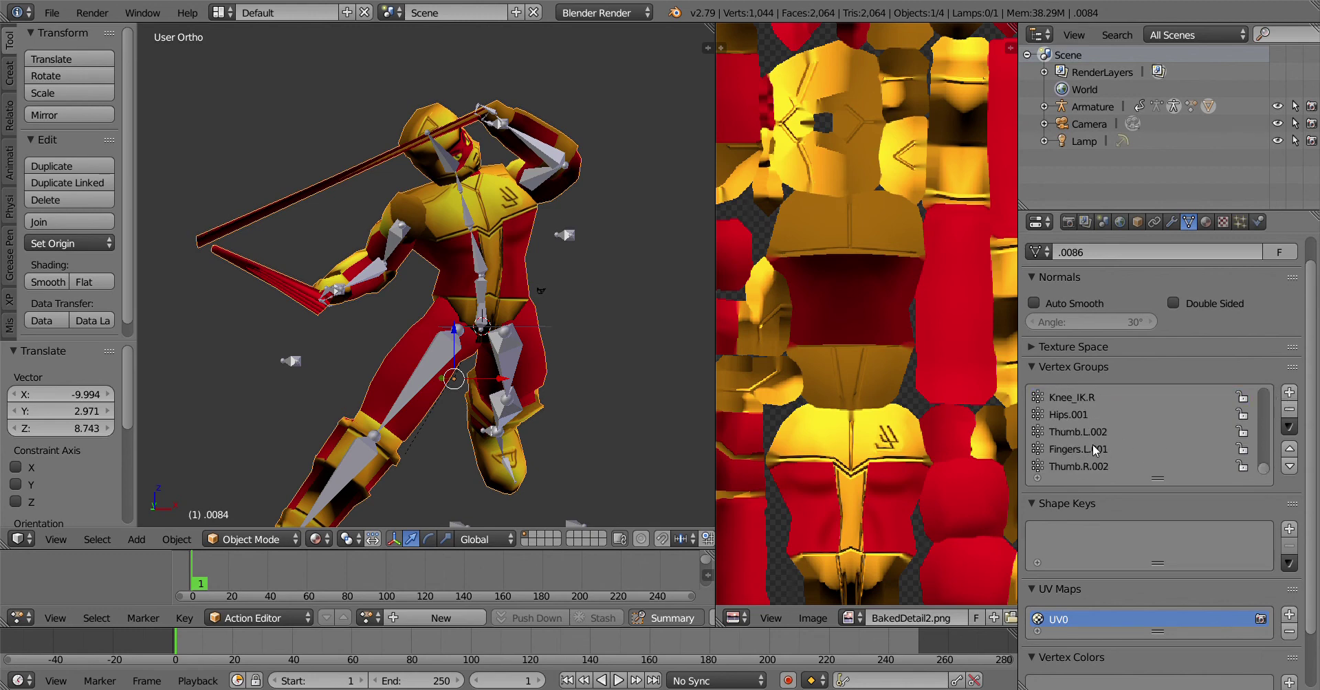
{"action": "left_click", "coordinate": [1288, 412]}
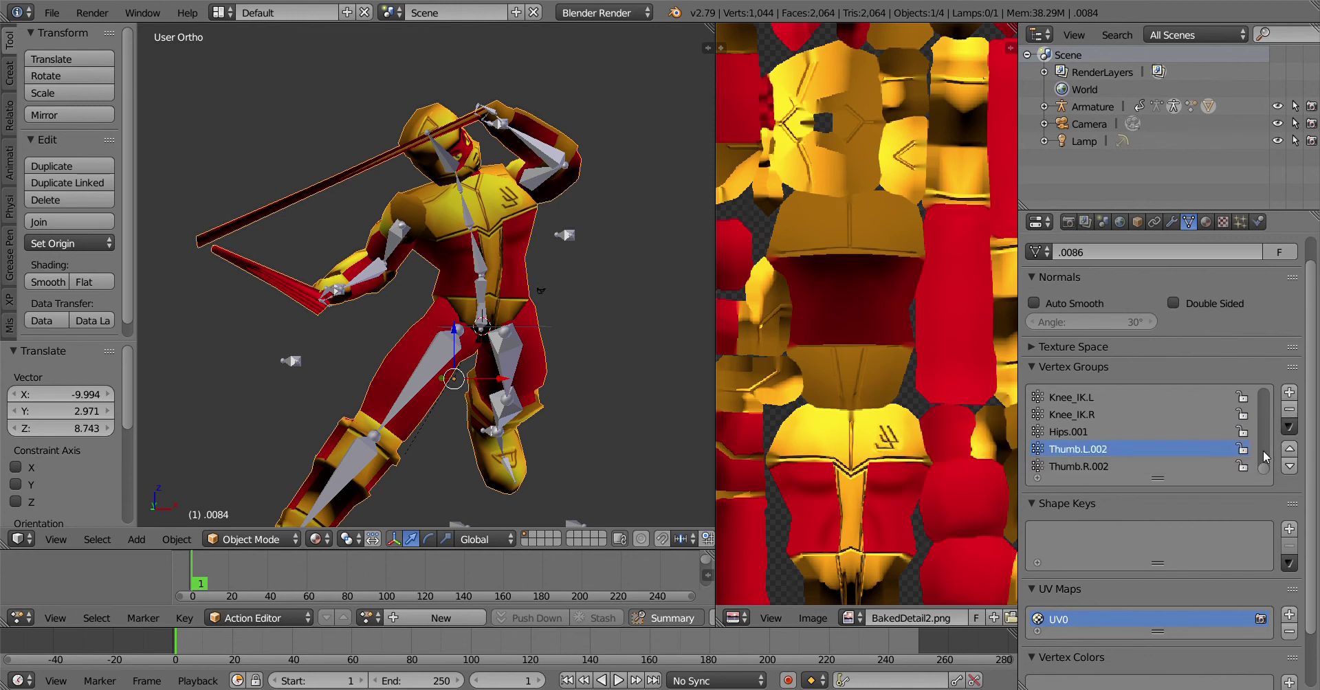
Rename the vertex group Finger.R.002 to Fingers.R.003
{"action": "left_click_drag", "start_coordinate": [1264, 470], "coordinate": [1264, 393]}
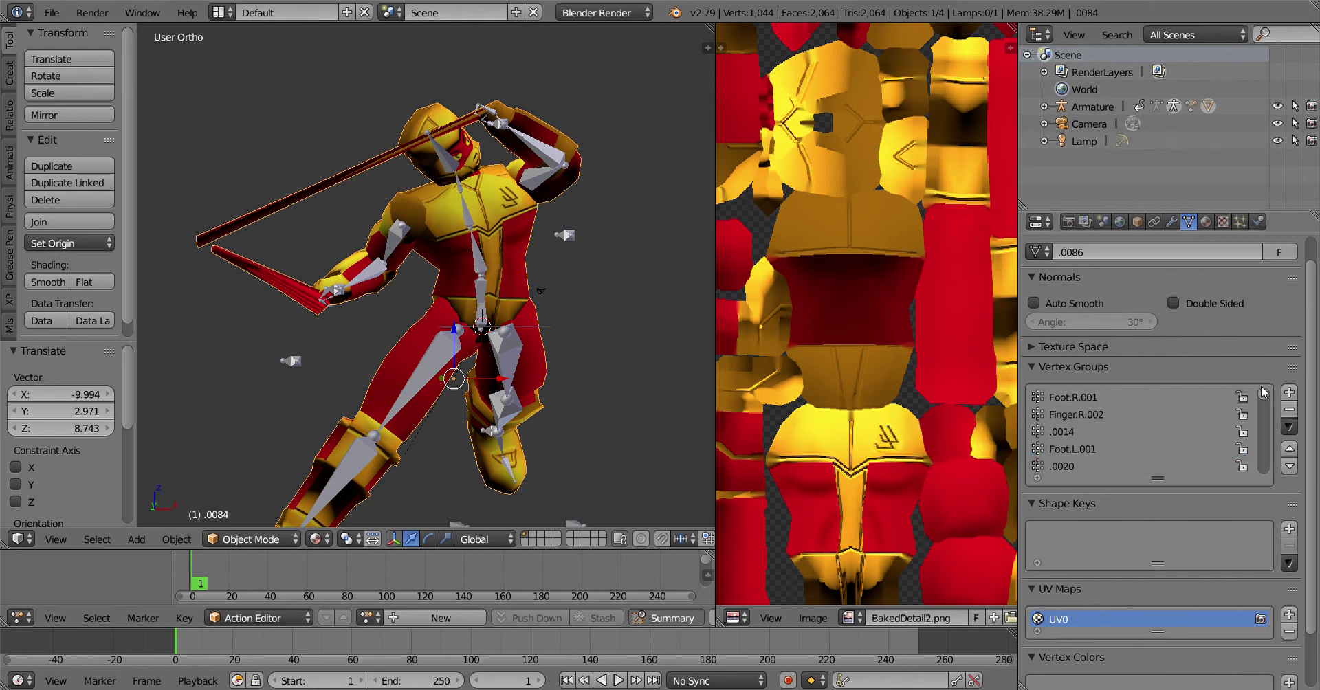
{"action": "double_click", "coordinate": [1078, 416]}
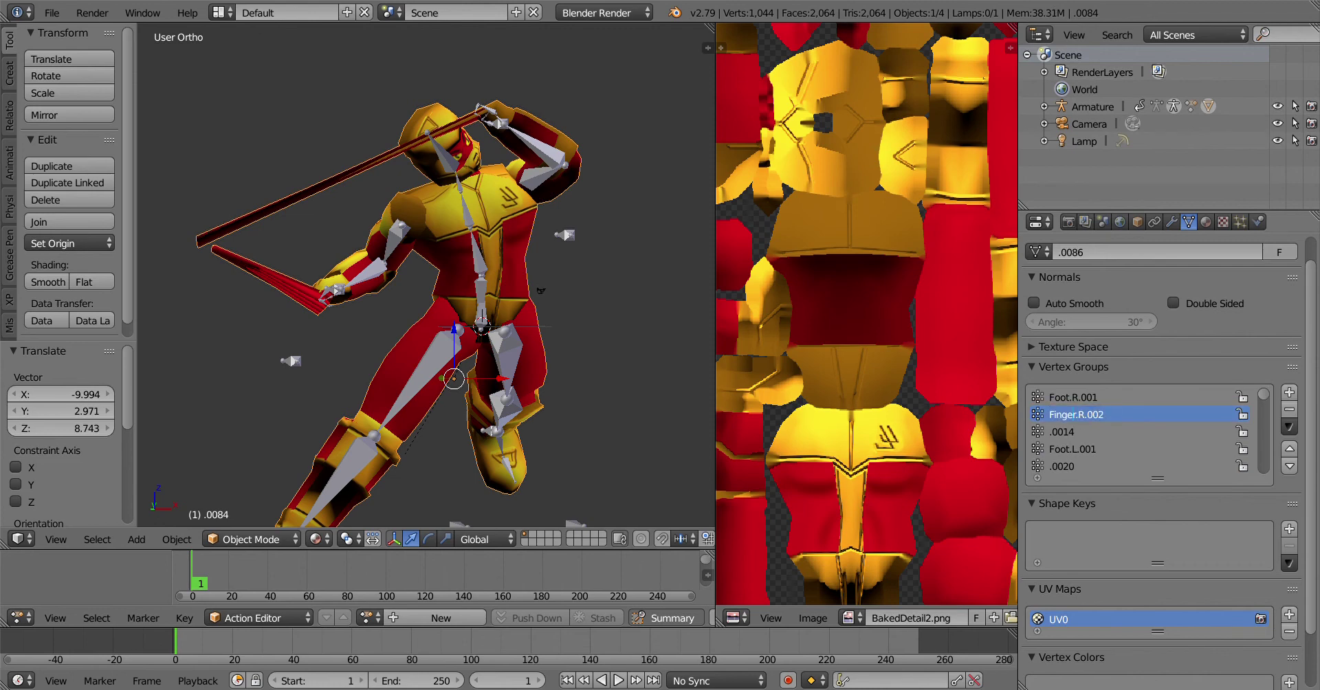
{"action": "type", "text": "s"}
{"action": "key", "text": "Return"}
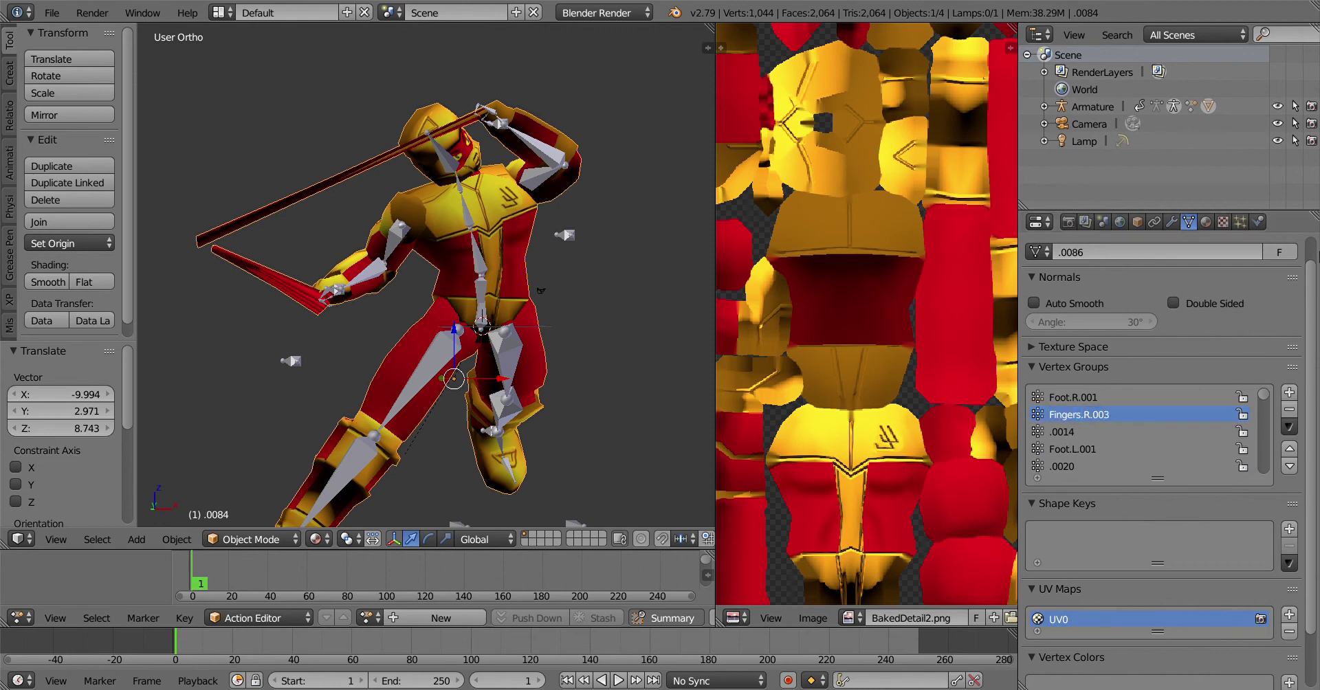
Enter Edit Mode on the mesh and select the vertices of the Fingers.R.003 group to check the area they cover
{"action": "left_click_drag", "start_coordinate": [1266, 398], "coordinate": [1270, 485]}
{"action": "scroll", "coordinate": [1125, 448], "scroll_direction": "up", "scroll_amount": 5}
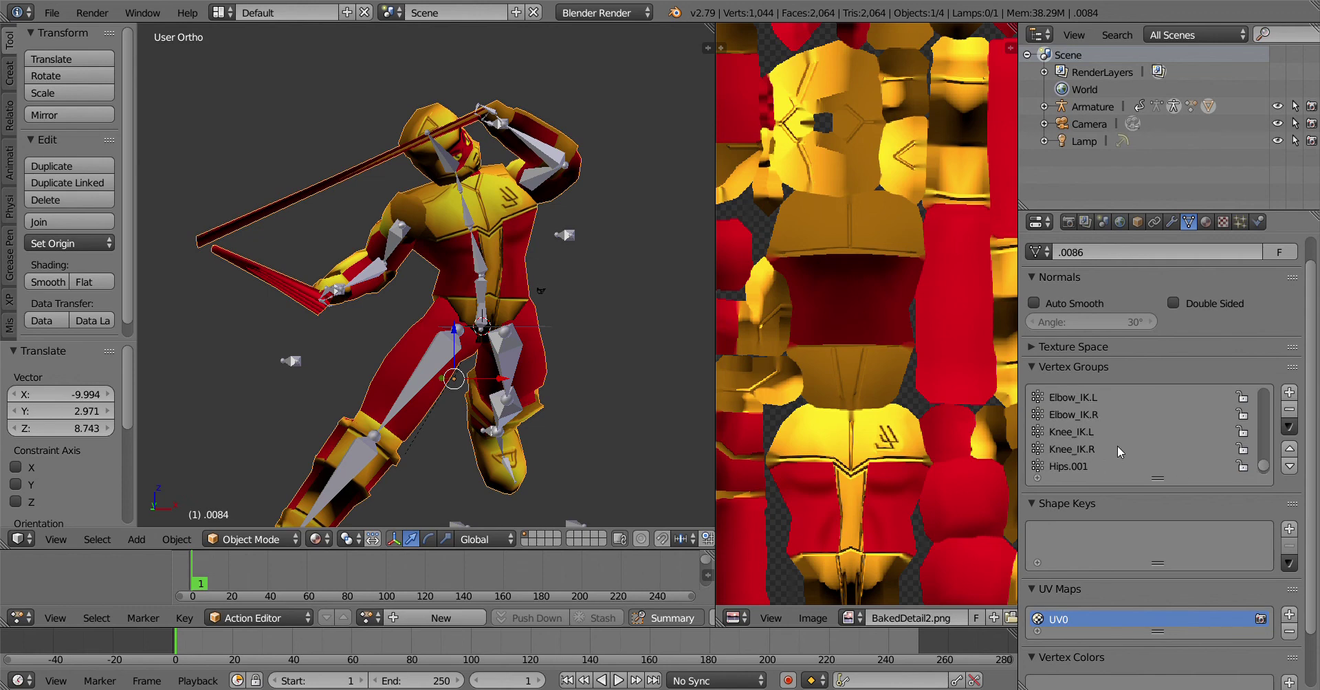
{"action": "scroll", "coordinate": [1111, 430], "scroll_direction": "down", "scroll_amount": 5}
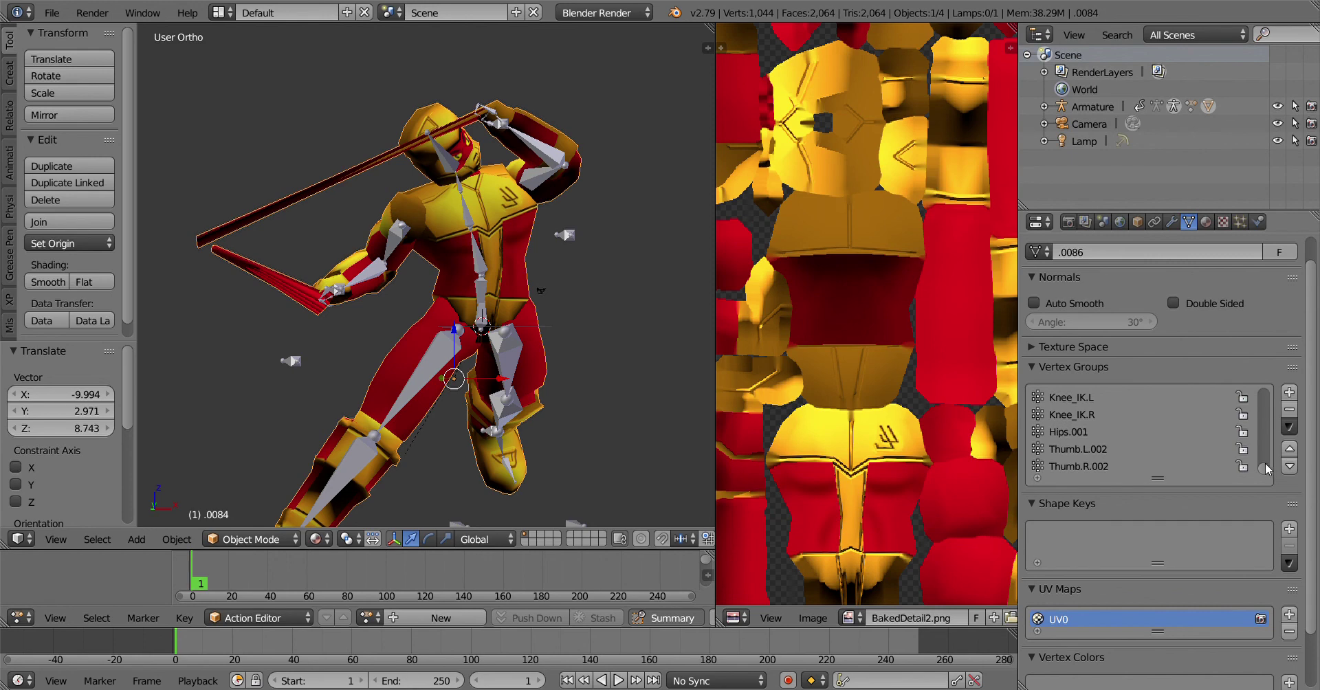
{"action": "left_click_drag", "start_coordinate": [1265, 464], "coordinate": [1245, 373]}
{"action": "left_click", "coordinate": [251, 539]}
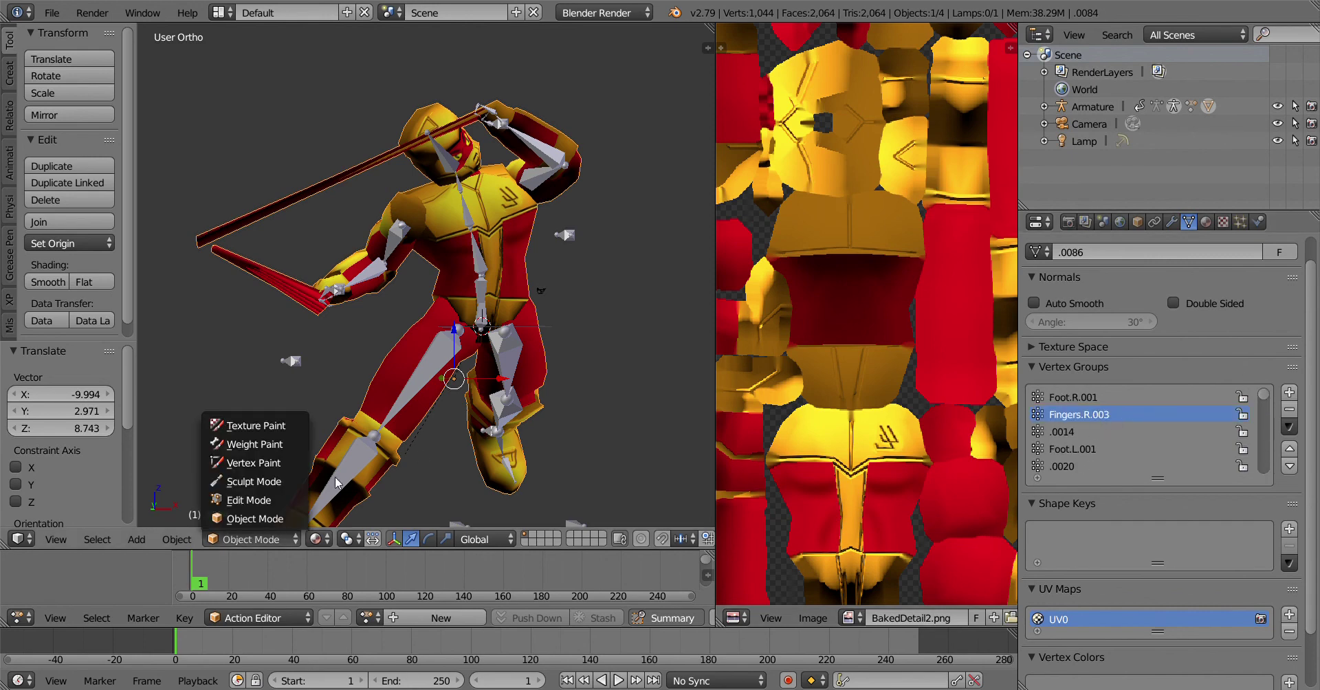
{"action": "left_click", "coordinate": [251, 539]}
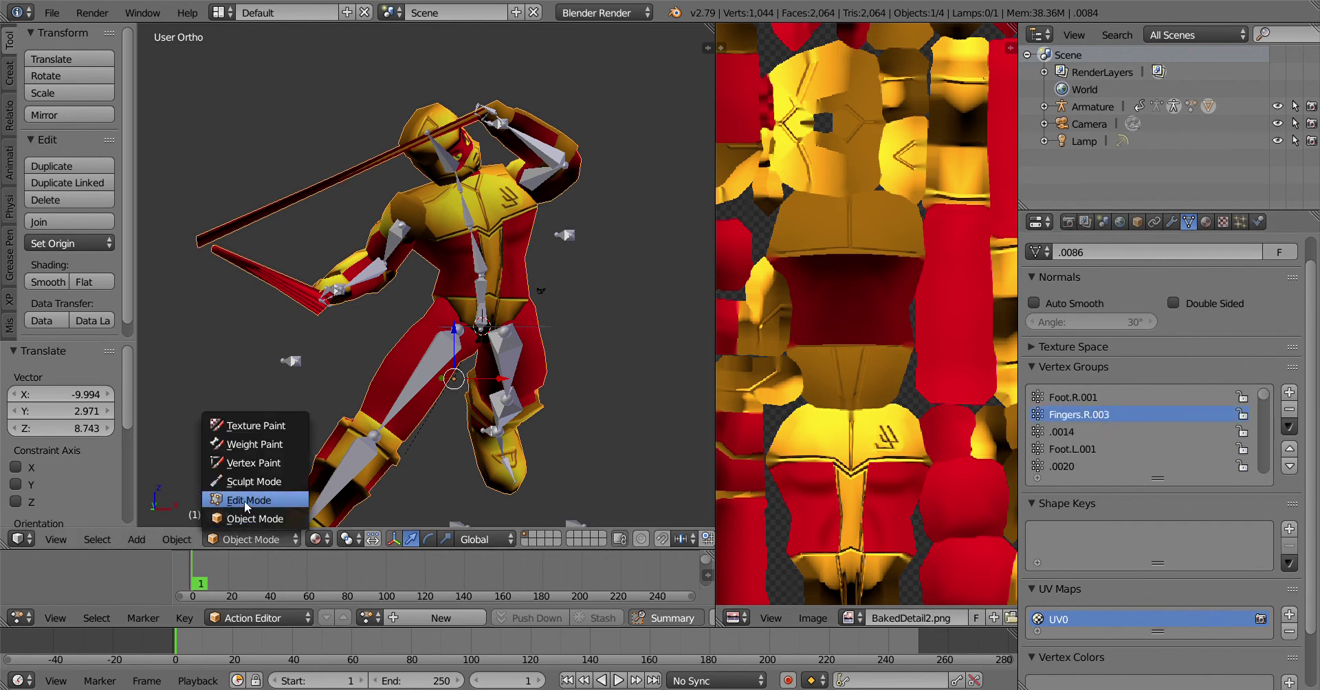
{"action": "left_click", "coordinate": [245, 501]}
{"action": "left_click", "coordinate": [1199, 502]}
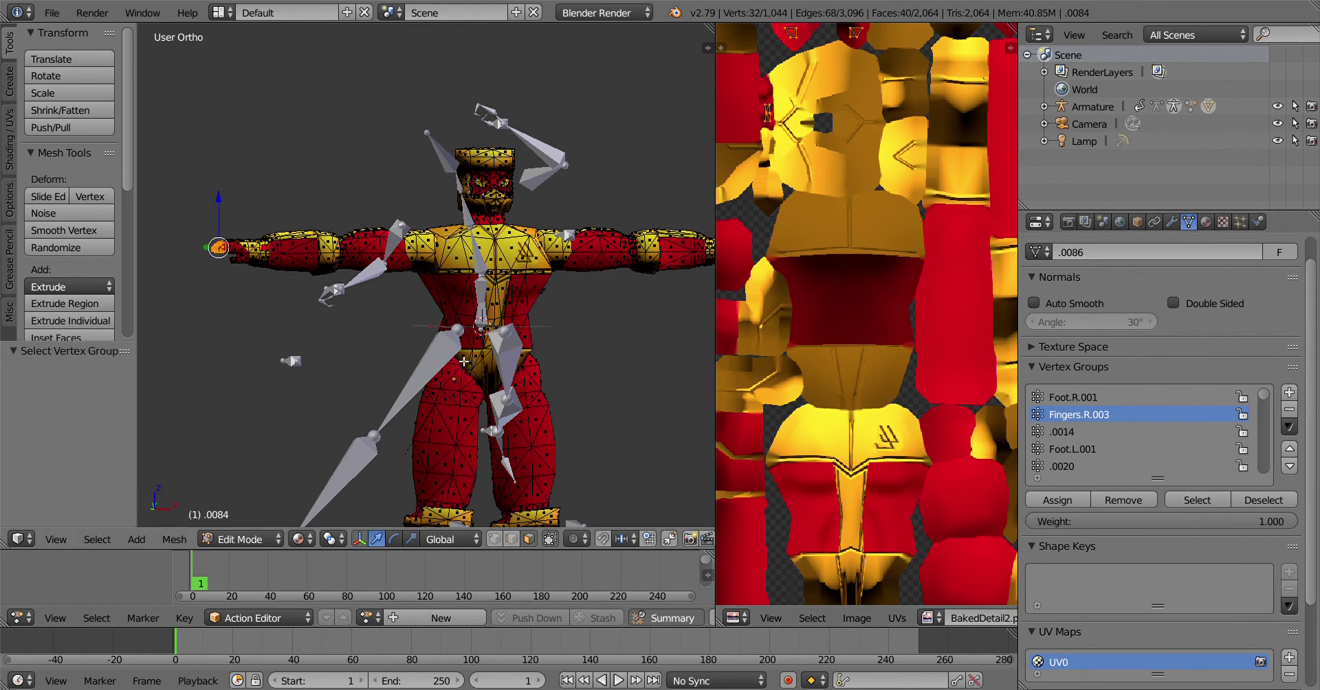
{"action": "middle_click_drag", "start_coordinate": [394, 327], "coordinate": [372, 351]}
{"action": "middle_click_drag", "start_coordinate": [245, 310], "coordinate": [316, 283]}
{"action": "scroll", "coordinate": [316, 283], "scroll_direction": "up", "scroll_amount": 4}
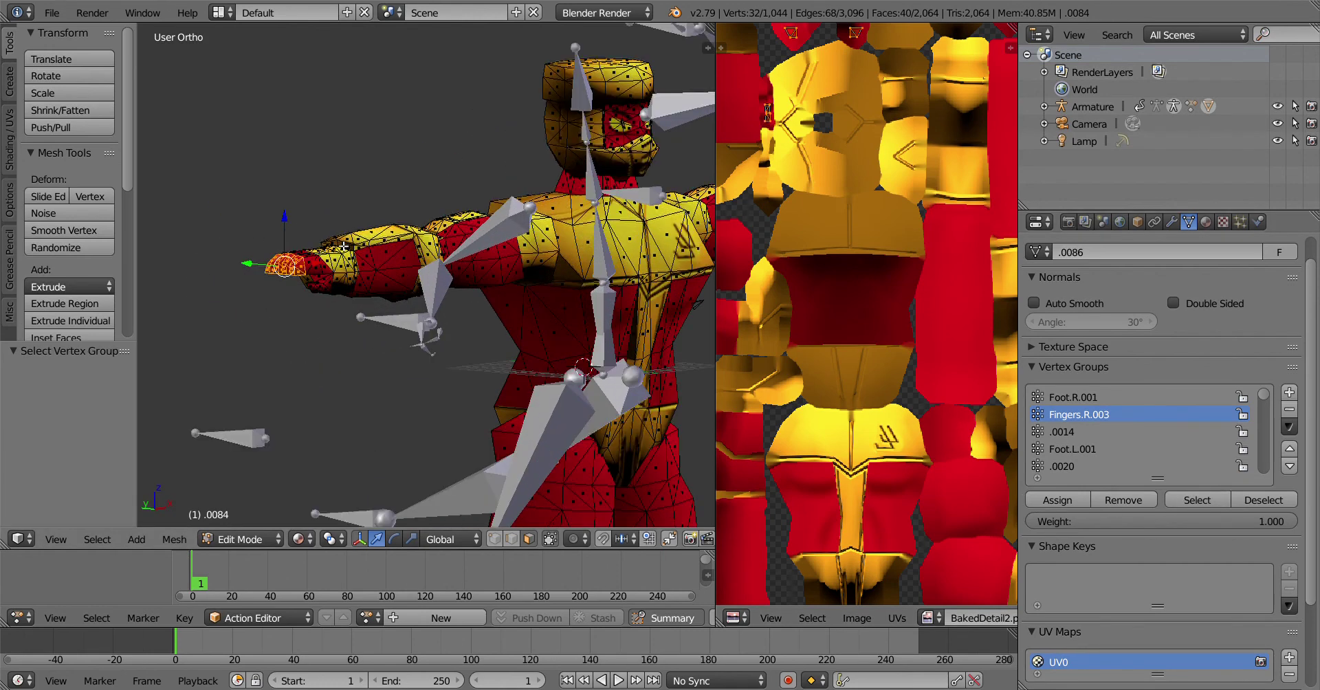
Find the Fingers.L.002 vertex group and select only its vertices to check the area they cover
{"action": "double_click", "coordinate": [1109, 415]}
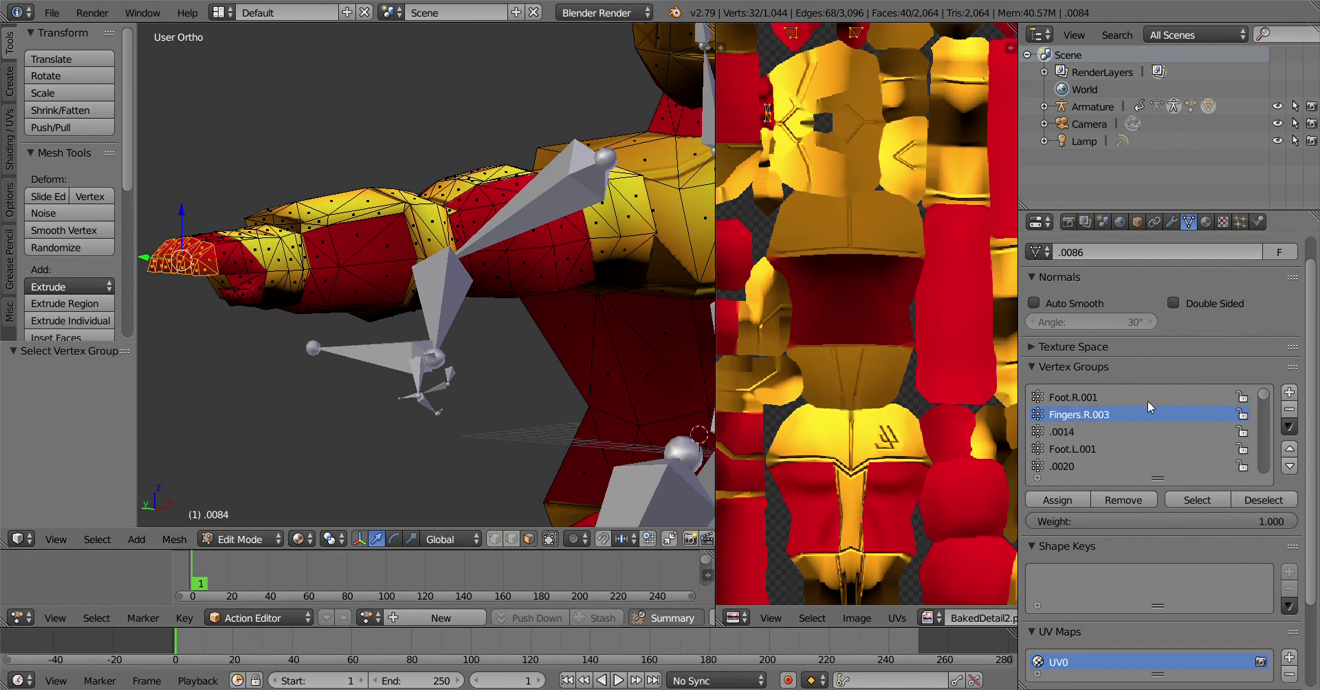
{"action": "scroll", "coordinate": [1148, 404], "scroll_direction": "down", "scroll_amount": 5}
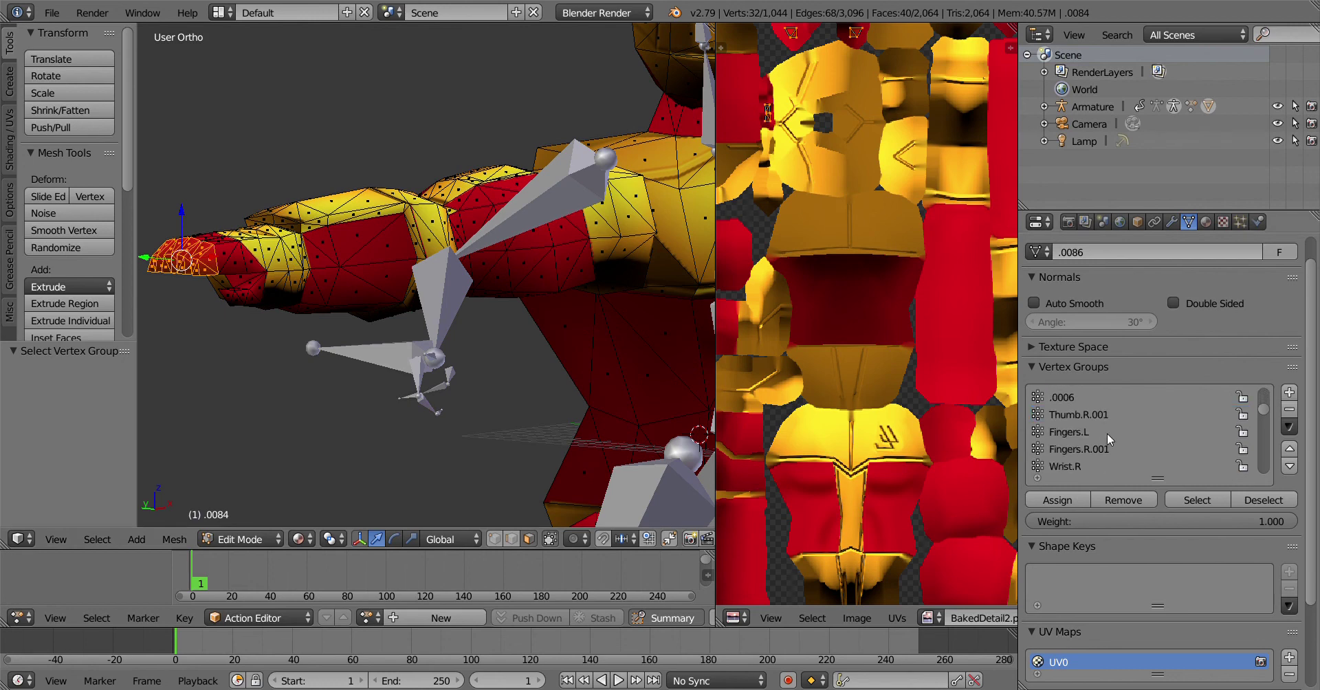
{"action": "scroll", "coordinate": [1122, 445], "scroll_direction": "down", "scroll_amount": 5}
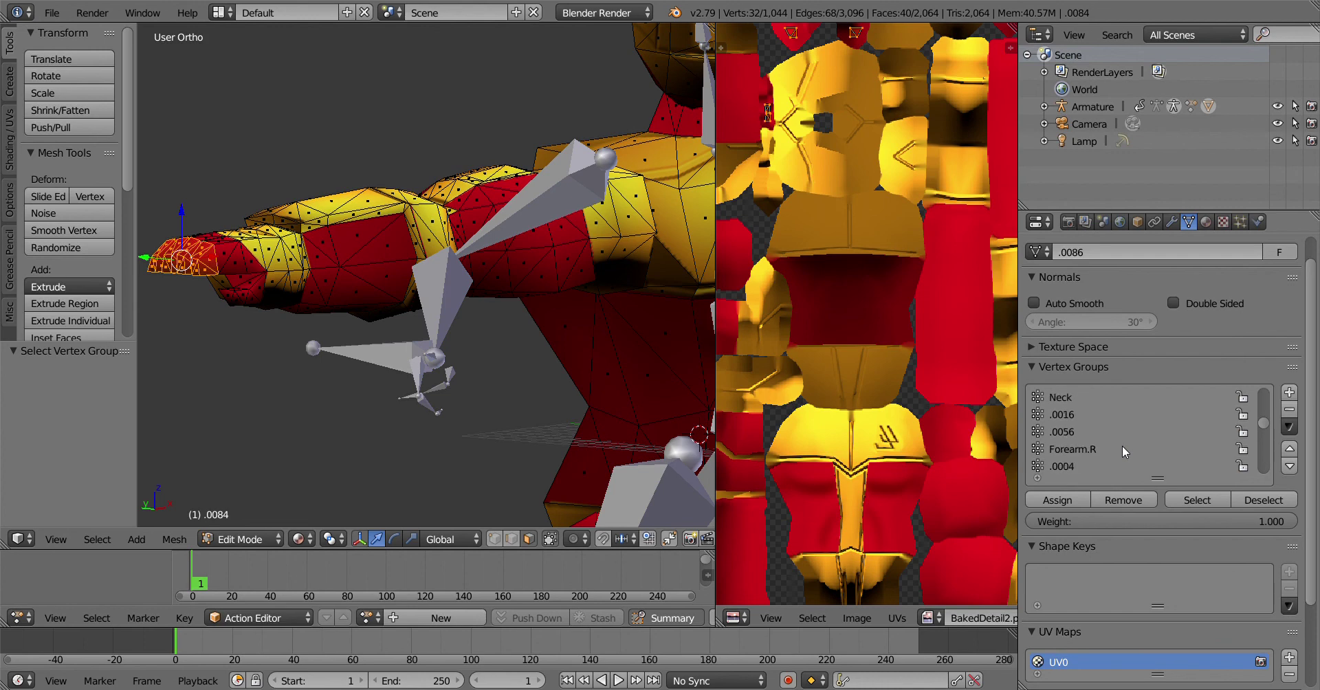
{"action": "scroll", "coordinate": [1117, 445], "scroll_direction": "down", "scroll_amount": 2}
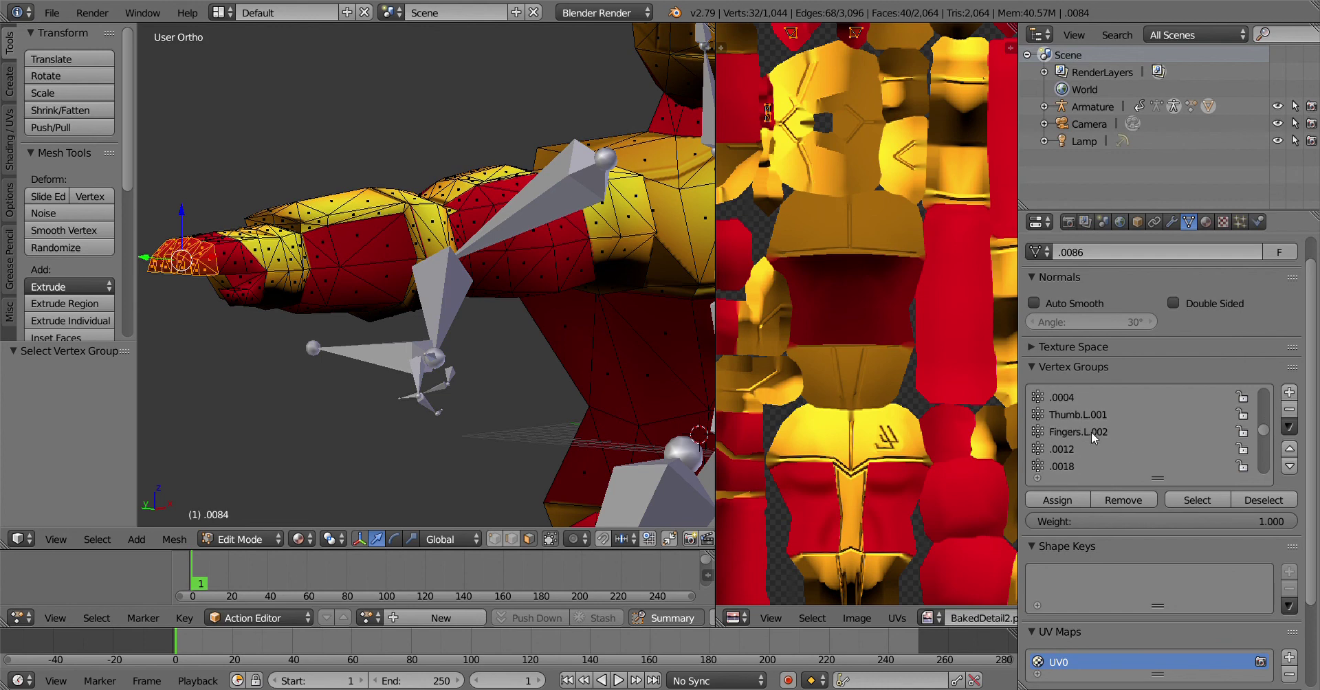
{"action": "left_click", "coordinate": [1106, 432]}
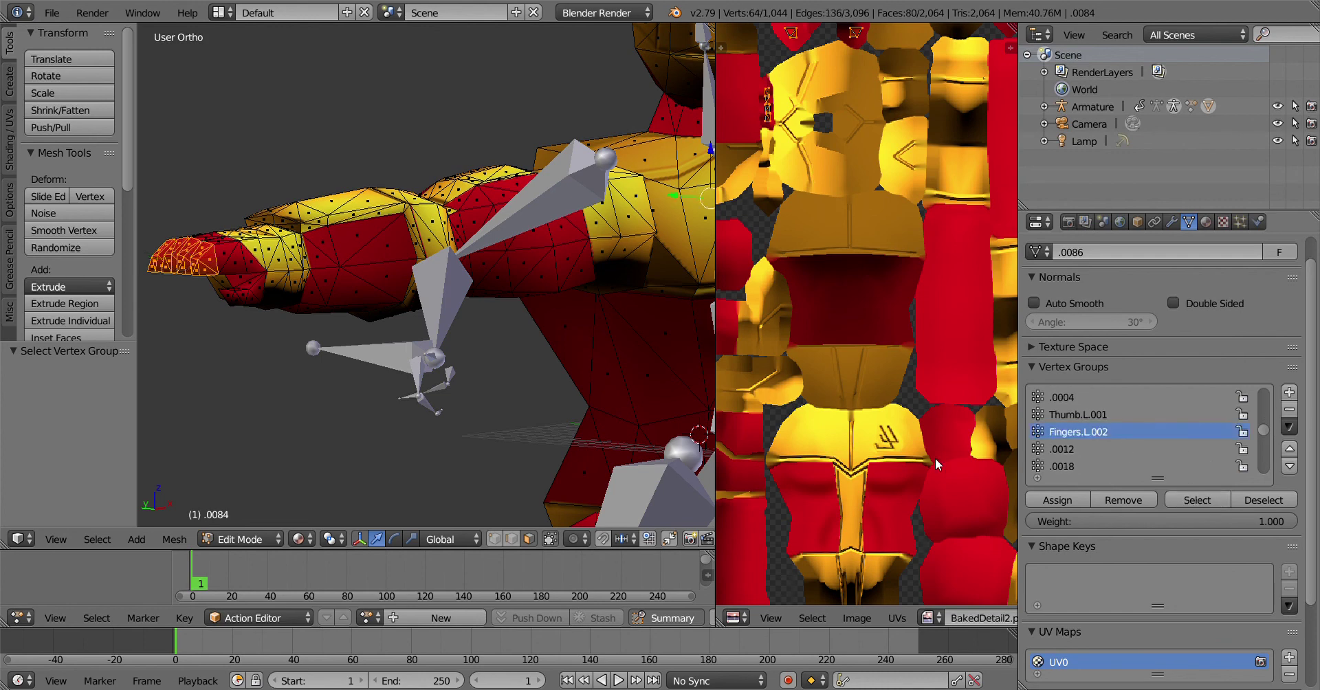
{"action": "key", "text": "a"}
{"action": "scroll", "coordinate": [438, 339], "scroll_direction": "down", "scroll_amount": 5}
{"action": "scroll", "coordinate": [439, 339], "scroll_direction": "down", "scroll_amount": 2}
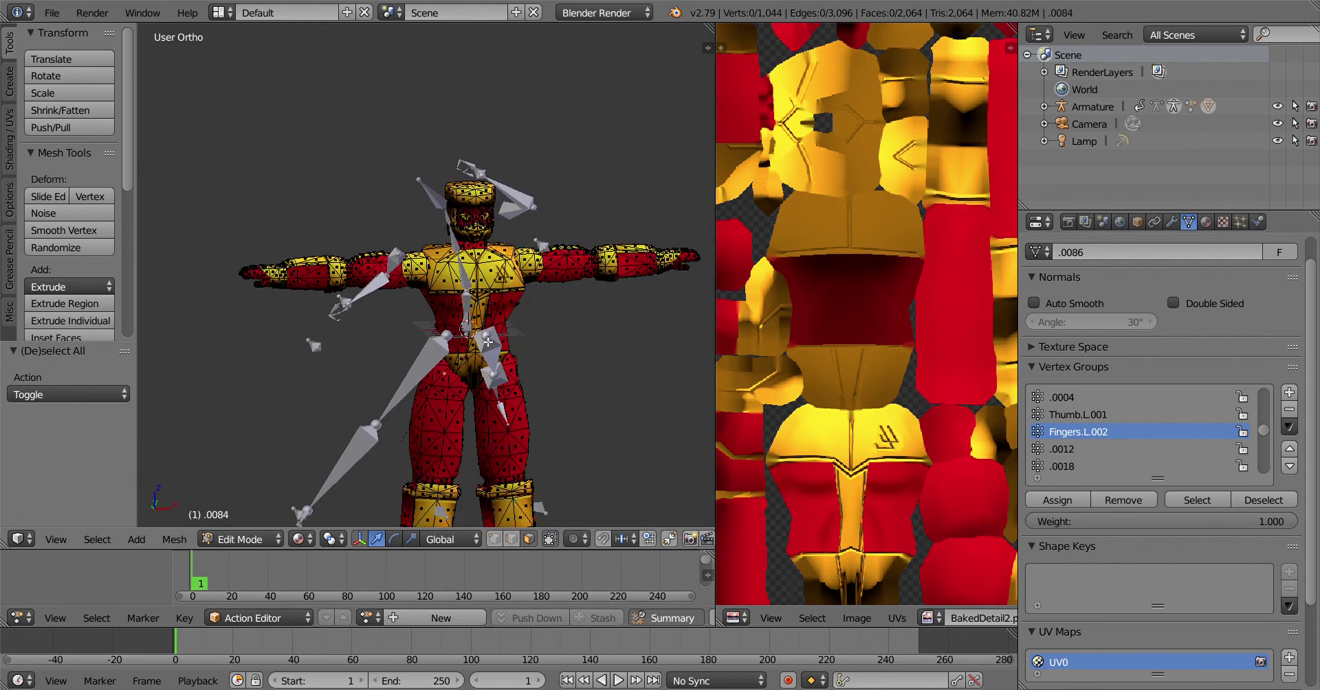
{"action": "left_click", "coordinate": [1185, 500]}
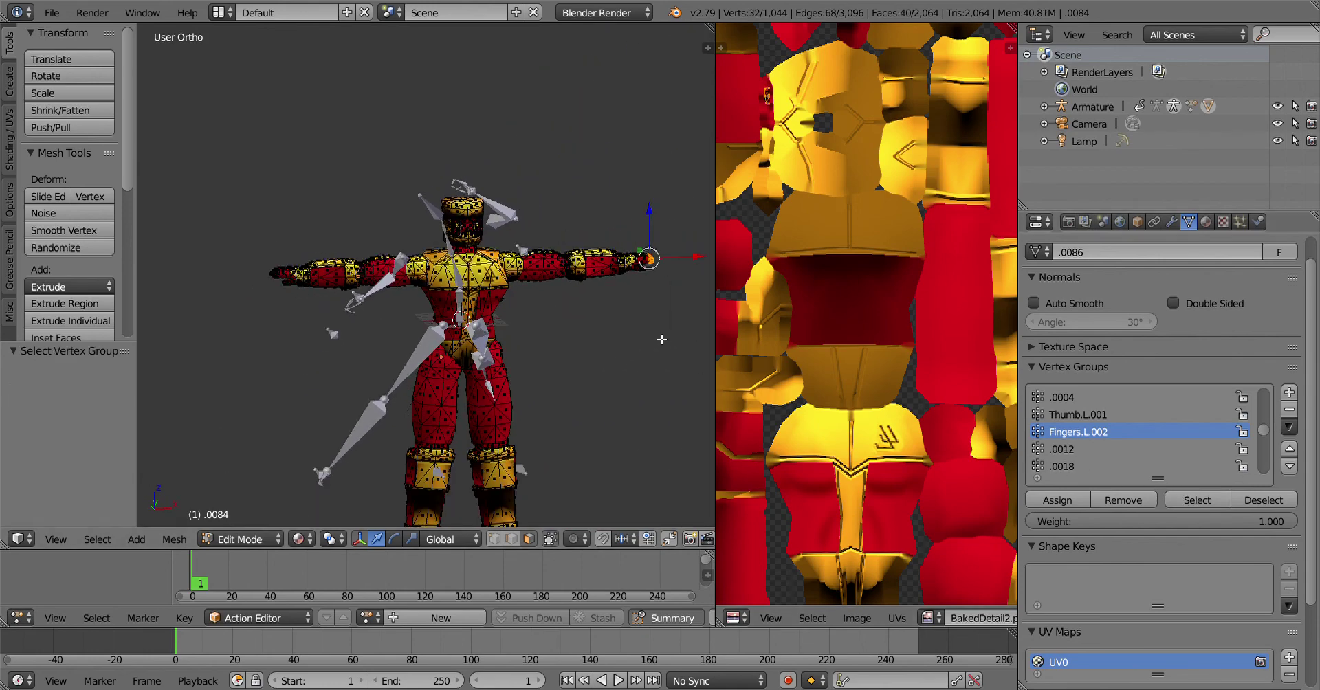
Examine the selected Fingers.L.002 vertices up close on the character's left hand
{"action": "middle_click_drag", "start_coordinate": [412, 288], "coordinate": [453, 257]}
{"action": "key", "text": "KP_Decimal"}
{"action": "scroll", "coordinate": [453, 257], "scroll_direction": "up", "scroll_amount": 4}
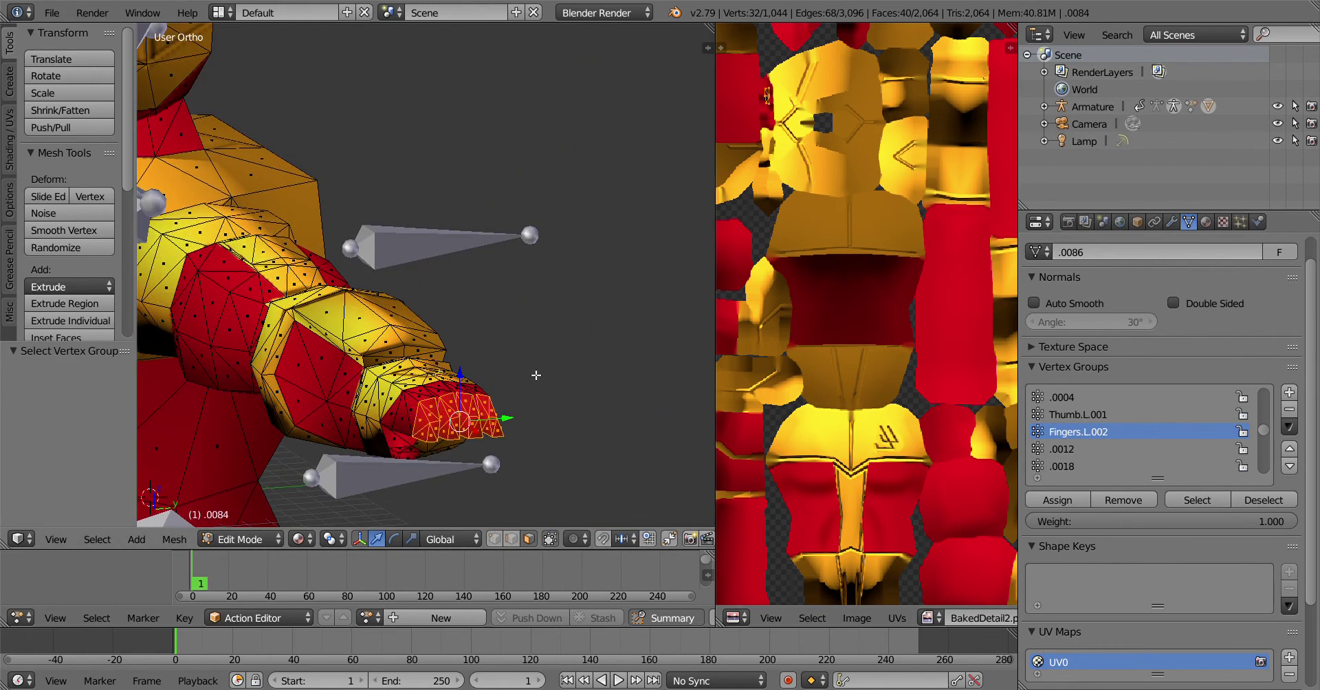
Clear the selection and select only the vertices of the Fingers.R.002 group to check the area they cover
{"action": "key", "text": "a"}
{"action": "scroll", "coordinate": [1174, 454], "scroll_direction": "down", "scroll_amount": 1}
{"action": "scroll", "coordinate": [1163, 443], "scroll_direction": "down", "scroll_amount": 3}
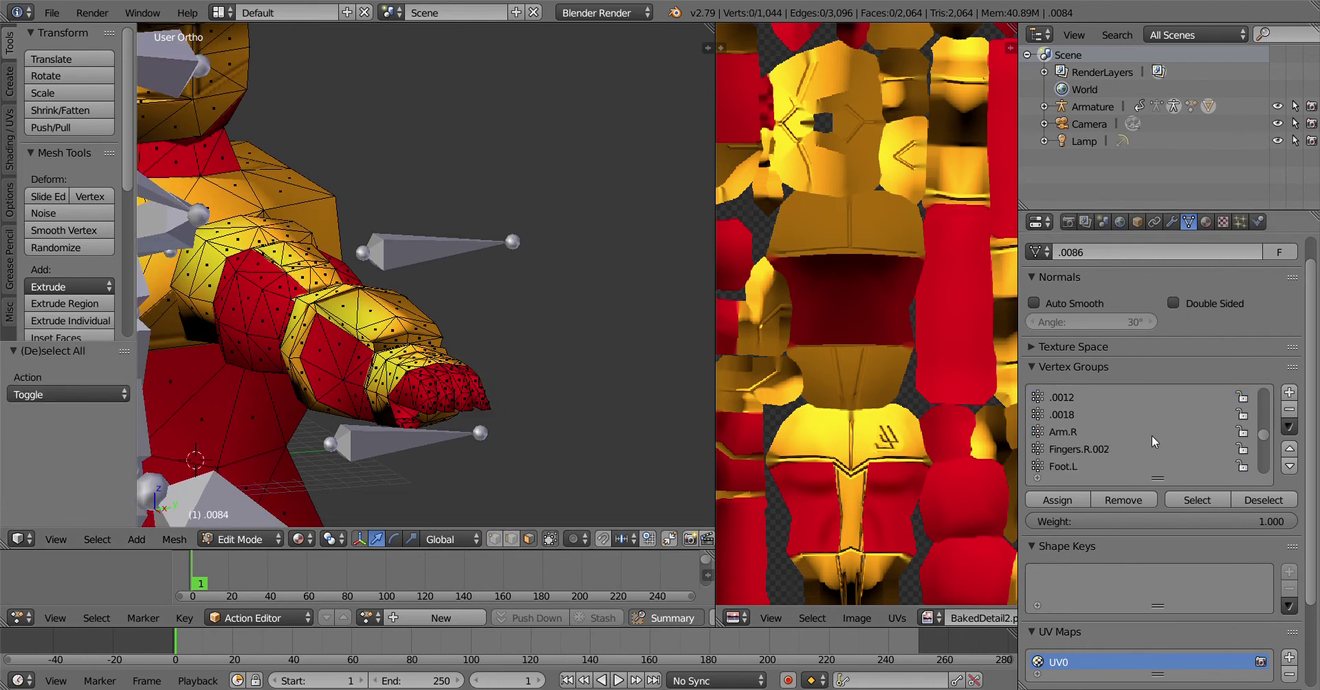
{"action": "left_click", "coordinate": [1088, 431]}
{"action": "left_click", "coordinate": [1167, 499]}
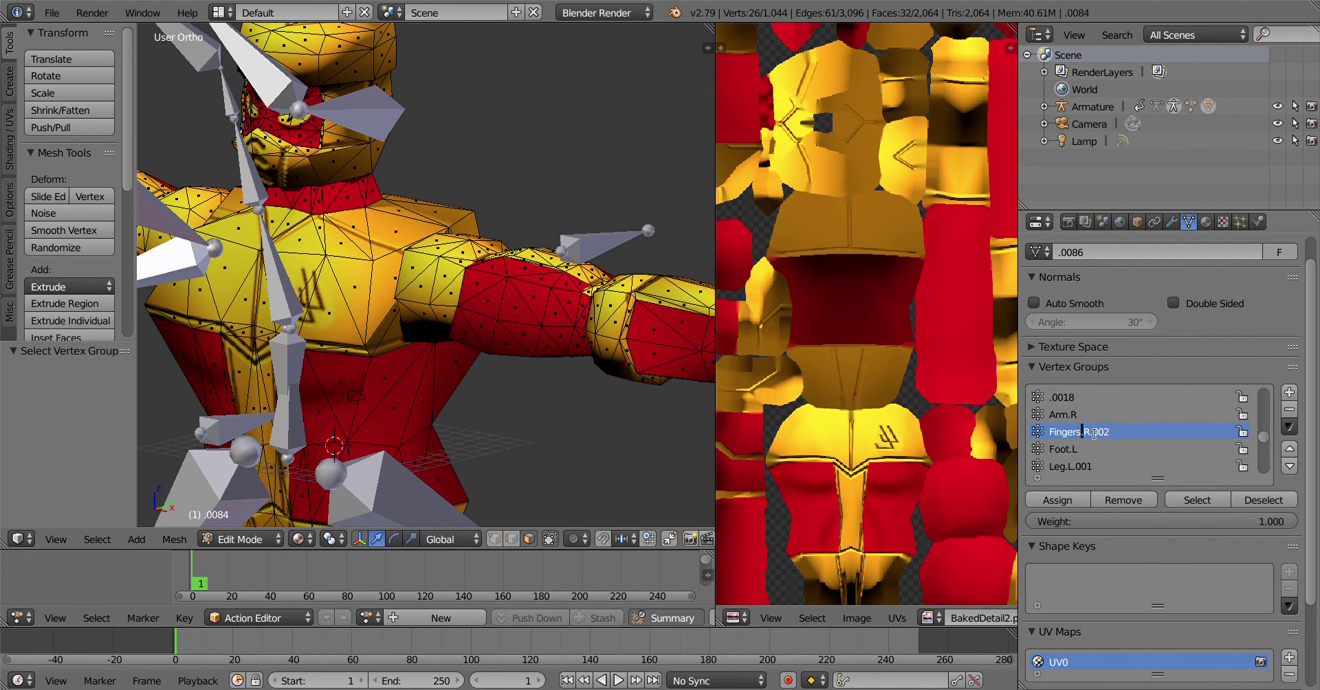
Alter the name of the existing Fingers.R.002 group, and rename the Fingers.R.003 vertex group to Fingers.R.002
{"action": "key", "text": "BackSpace"}
{"action": "scroll", "coordinate": [1276, 437], "scroll_direction": "up", "scroll_amount": 5}
{"action": "left_click", "coordinate": [1109, 419]}
{"action": "double_click", "coordinate": [1109, 419]}
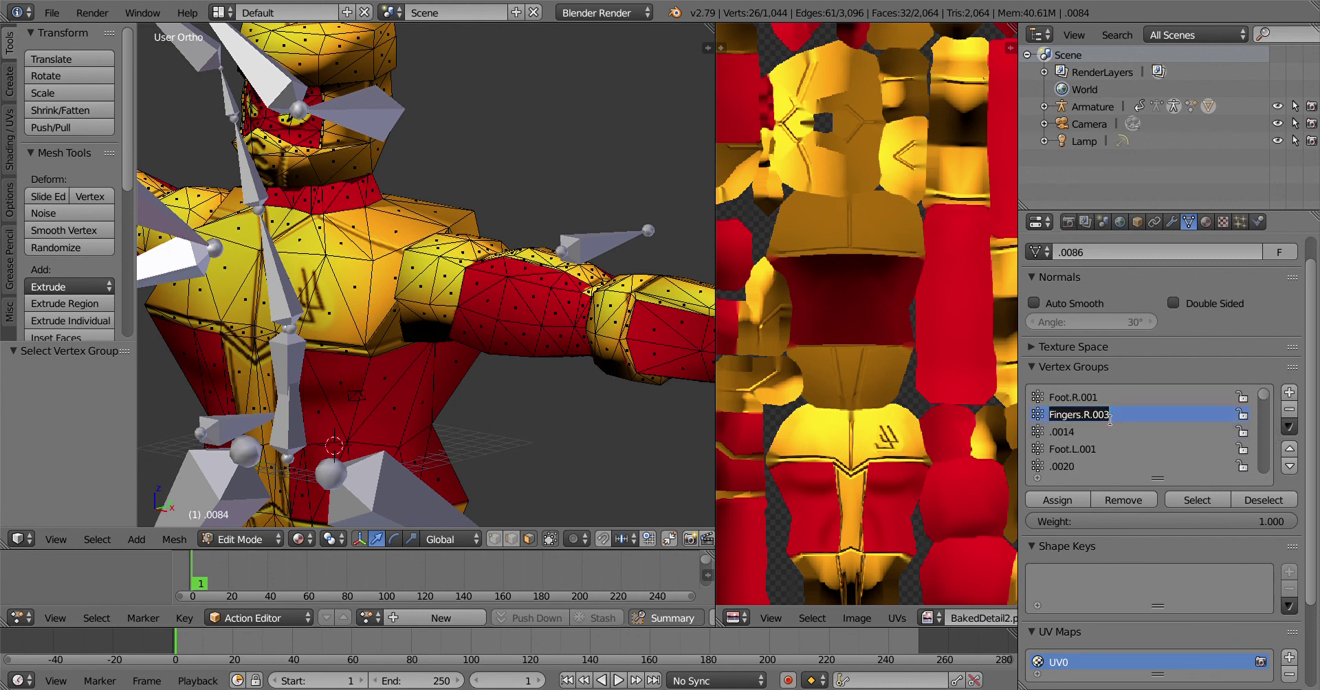
{"action": "key", "text": "Return"}
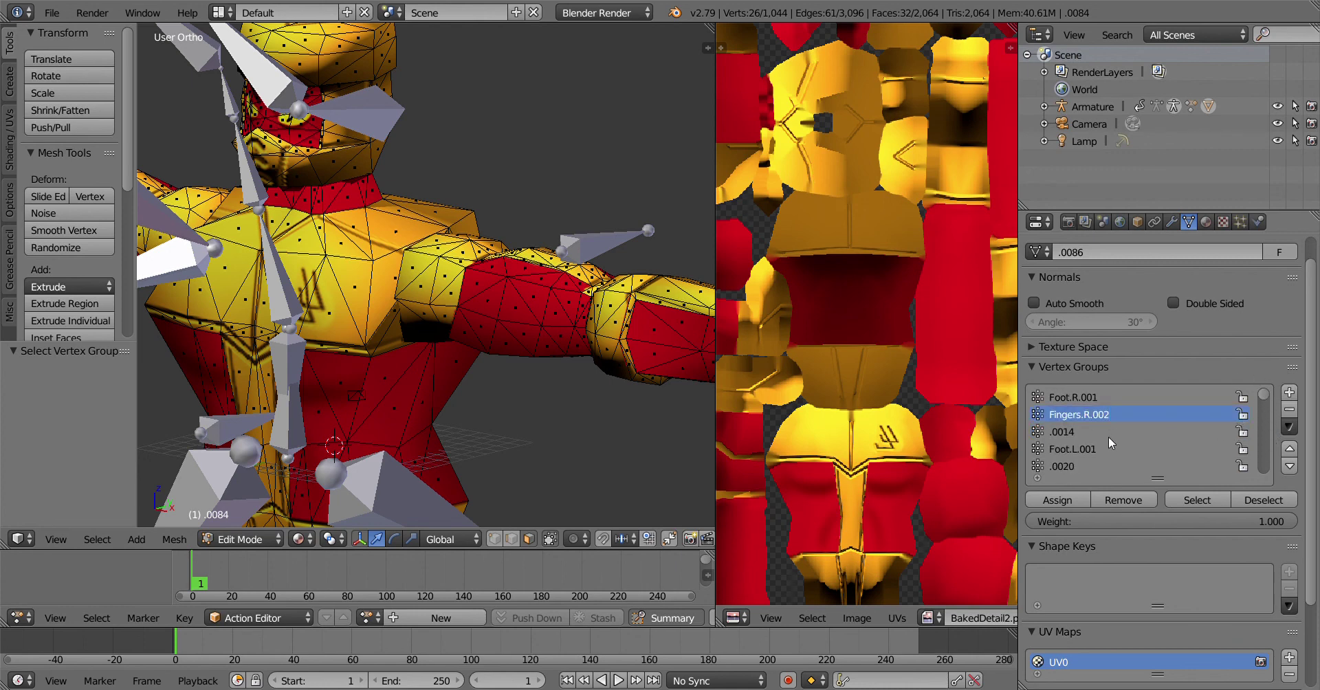
Return the mesh to Object Mode, and move the armature's Leg_IK.L bone by about X 3.8, Y -35.8, Z -3.8
{"action": "left_click", "coordinate": [235, 539]}
{"action": "left_click", "coordinate": [240, 517]}
{"action": "scroll", "coordinate": [480, 391], "scroll_direction": "down", "scroll_amount": 5}
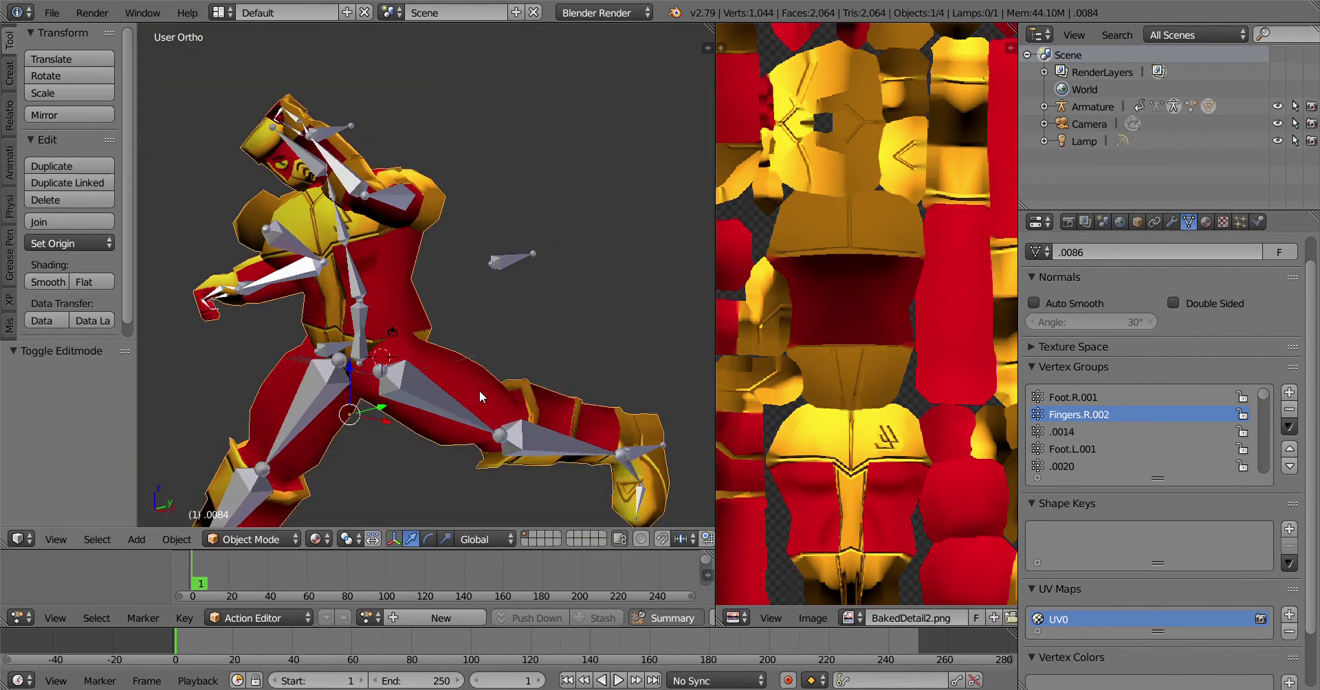
{"action": "middle_click_drag", "start_coordinate": [480, 391], "coordinate": [619, 421]}
{"action": "right_click", "coordinate": [610, 431]}
{"action": "key", "text": "g"}
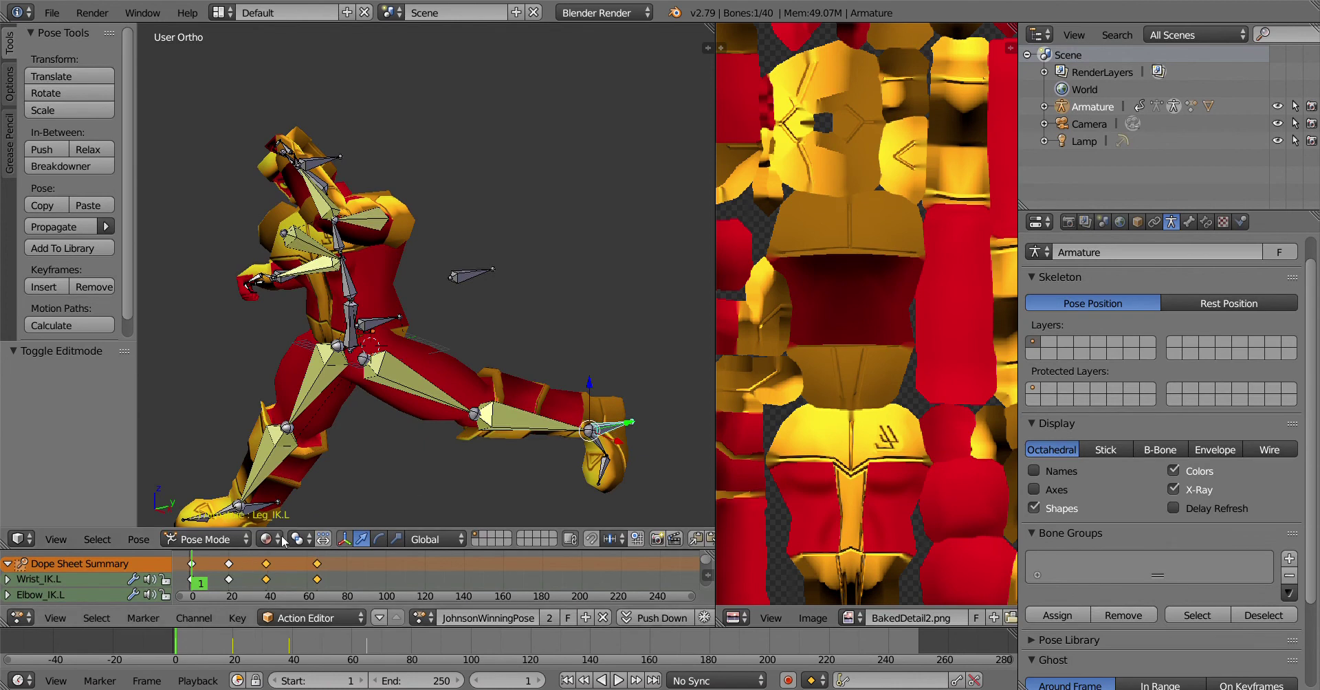
{"action": "left_click", "coordinate": [421, 446]}
Move the left knee's IK bone by about X 10.9, Y 0.9, Z 10.2 and Knee_IK.R by about X -20.7, Y -1.9, Z 13.0
{"action": "right_click", "coordinate": [472, 390]}
{"action": "middle_click_drag", "start_coordinate": [473, 392], "coordinate": [473, 458]}
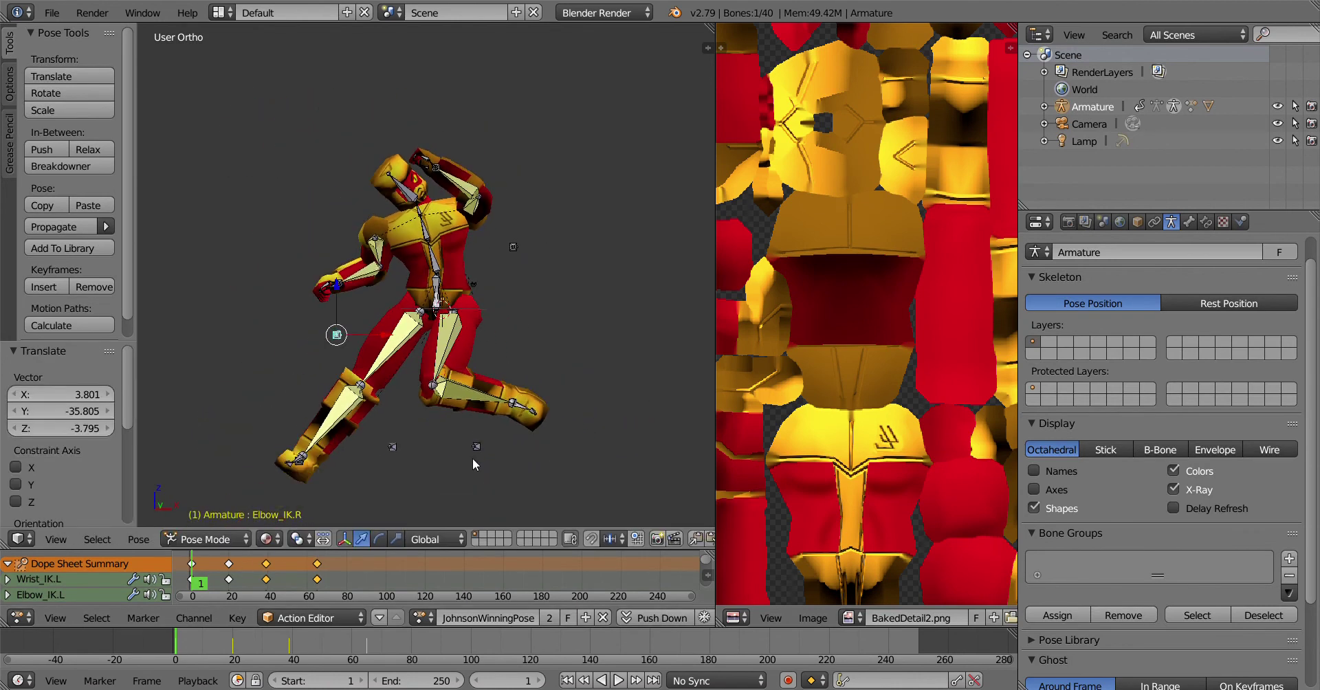
{"action": "right_click", "coordinate": [471, 450]}
{"action": "key", "text": "g"}
{"action": "left_click", "coordinate": [530, 397]}
{"action": "right_click", "coordinate": [390, 448]}
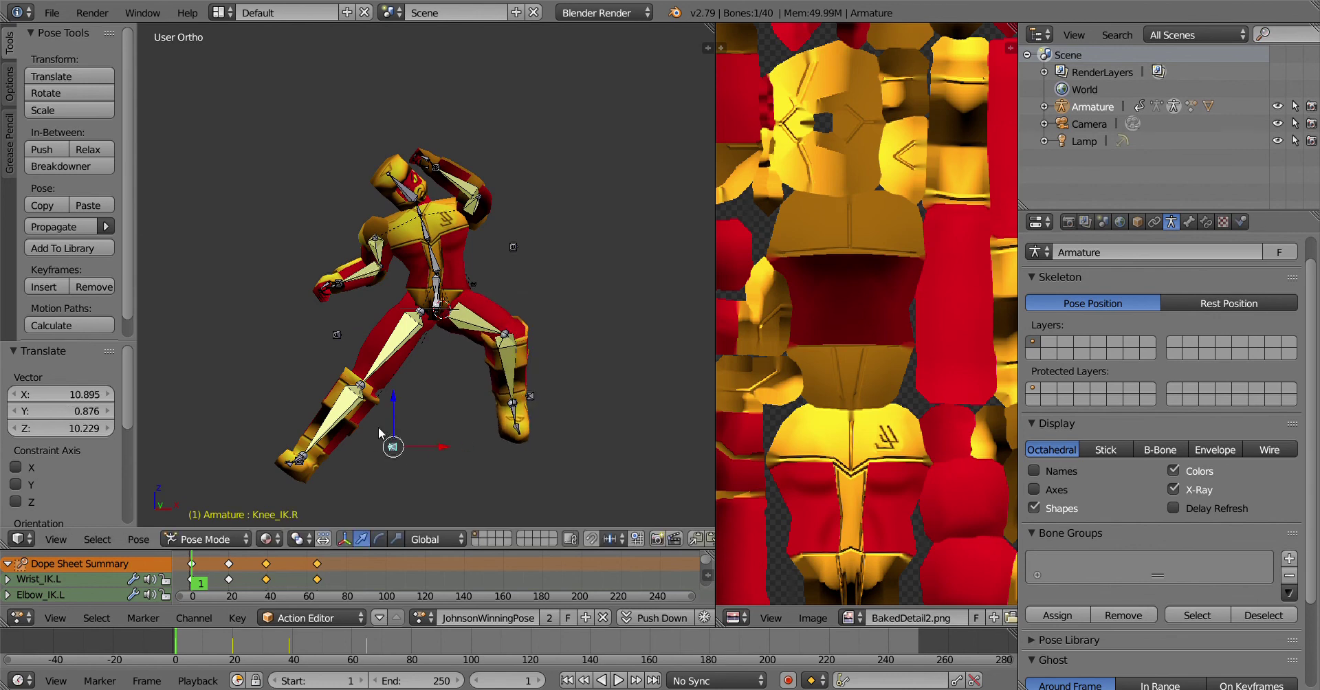
{"action": "key", "text": "g"}
{"action": "left_click", "coordinate": [285, 372]}
Move the right foot's IK bone backward and slightly up in side view to reposition the right leg
{"action": "middle_click_drag", "start_coordinate": [297, 475], "coordinate": [253, 466]}
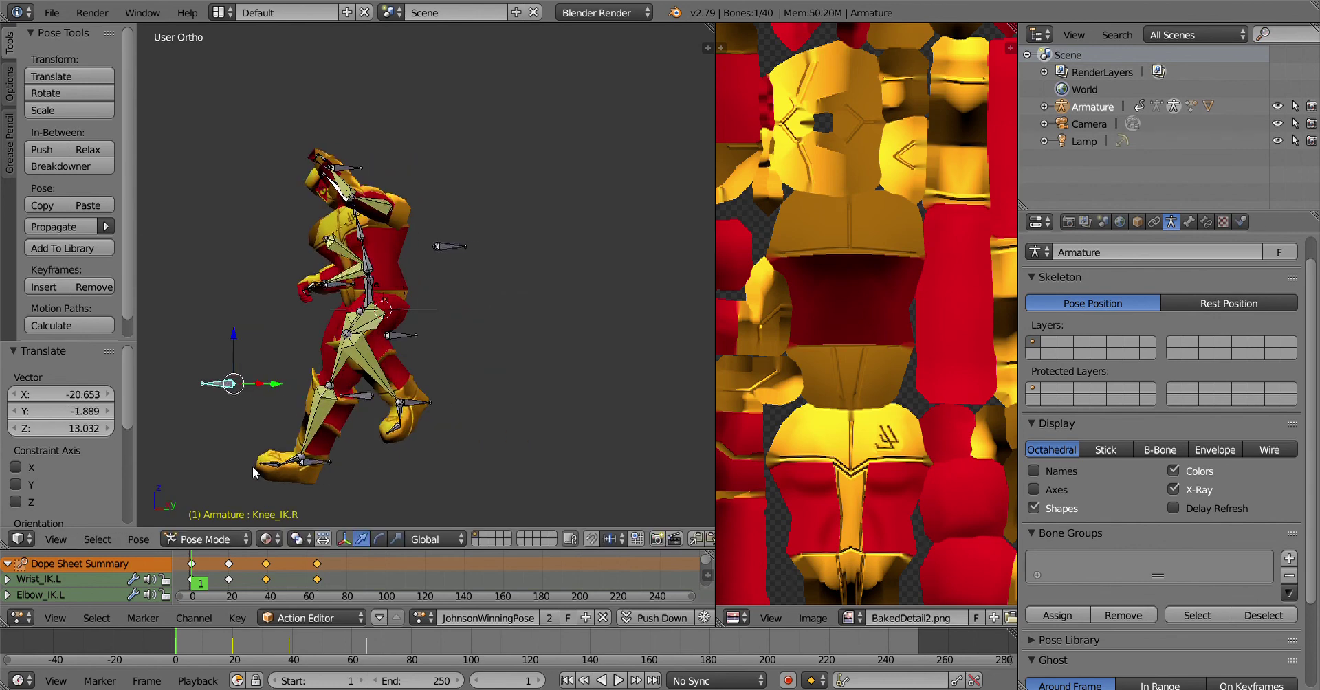
{"action": "right_click", "coordinate": [325, 459]}
{"action": "key", "text": "g"}
{"action": "left_click", "coordinate": [411, 428]}
Rotate the head bone about -68.5° around its local Y axis
{"action": "middle_click_drag", "start_coordinate": [411, 427], "coordinate": [512, 275]}
{"action": "right_click", "coordinate": [511, 168]}
{"action": "key", "text": "r"}
{"action": "key", "text": "y"}
{"action": "key", "text": "y"}
{"action": "left_click", "coordinate": [494, 267]}
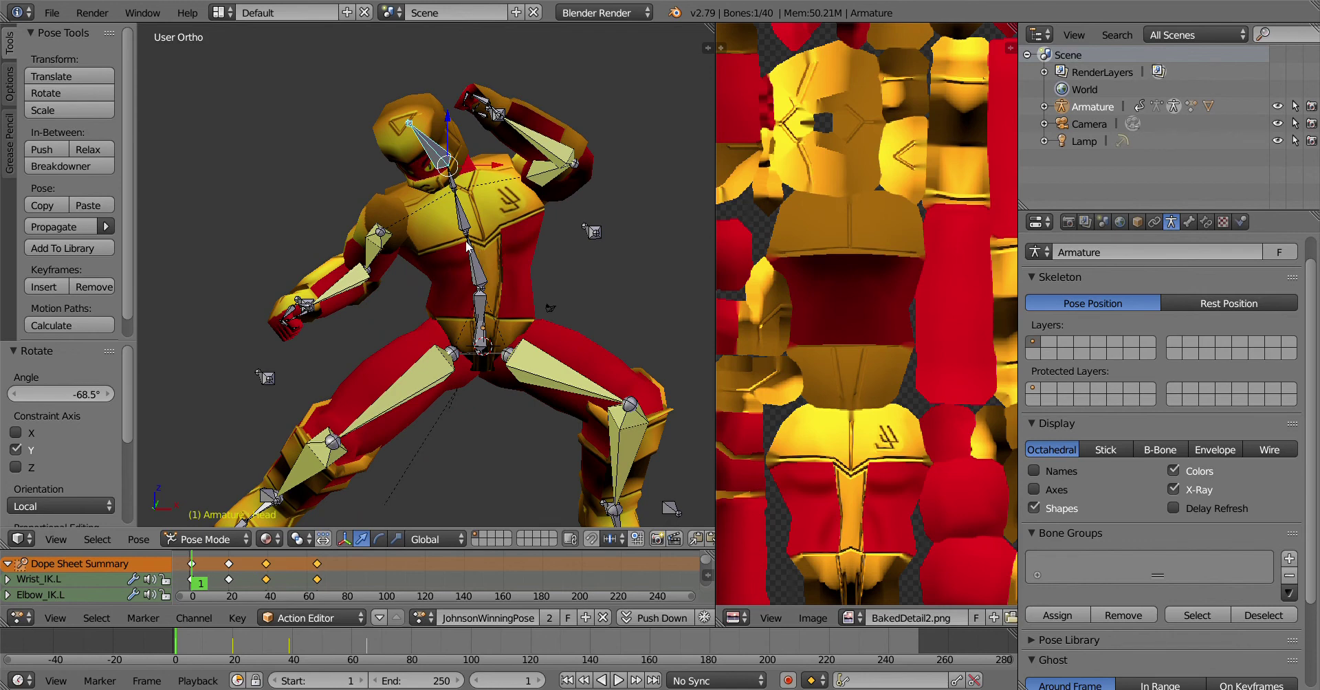
Rotate the spine bone about -11.7° and the Torso bone about 0.9° to lean the upper body
{"action": "key", "text": "ctrl+Tab"}
{"action": "right_click", "coordinate": [506, 259]}
{"action": "right_click", "coordinate": [479, 268]}
{"action": "key", "text": "ctrl+Tab"}
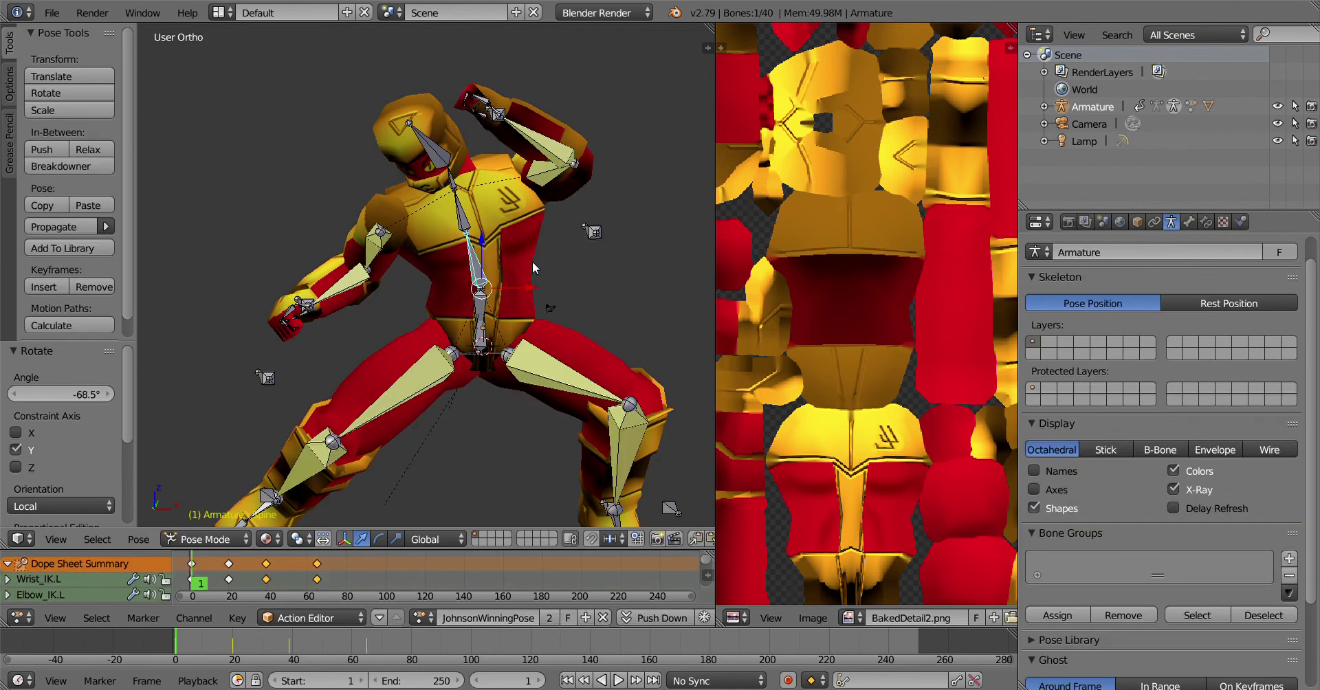
{"action": "key", "text": "r"}
{"action": "left_click", "coordinate": [544, 229]}
{"action": "right_click", "coordinate": [448, 221]}
{"action": "key", "text": "r"}
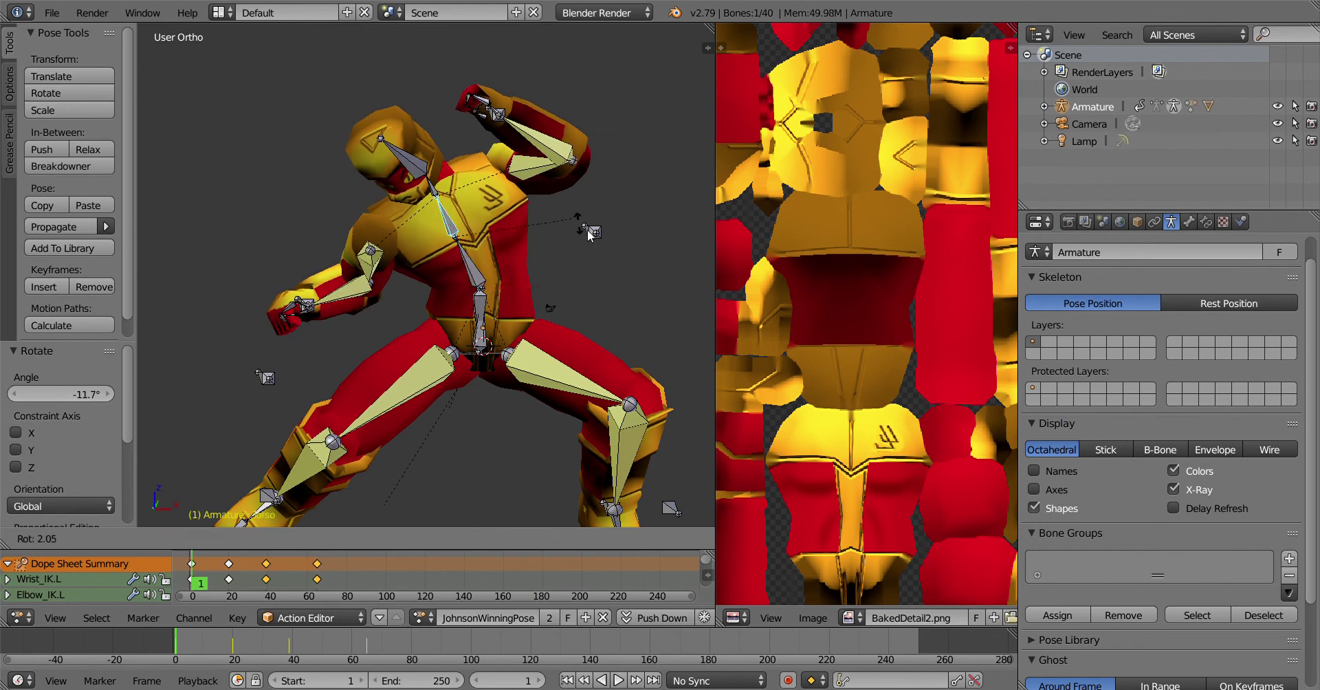
{"action": "left_click", "coordinate": [597, 246]}
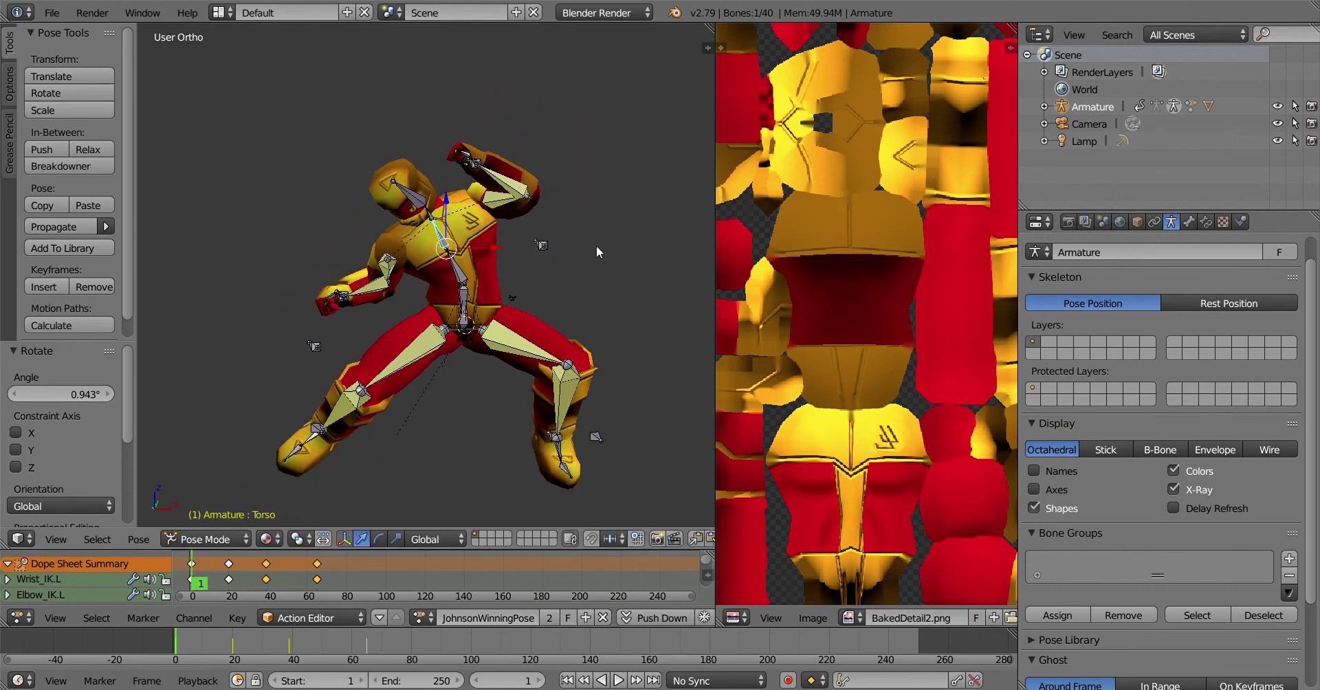
{"action": "middle_click_drag", "start_coordinate": [596, 246], "coordinate": [476, 238]}
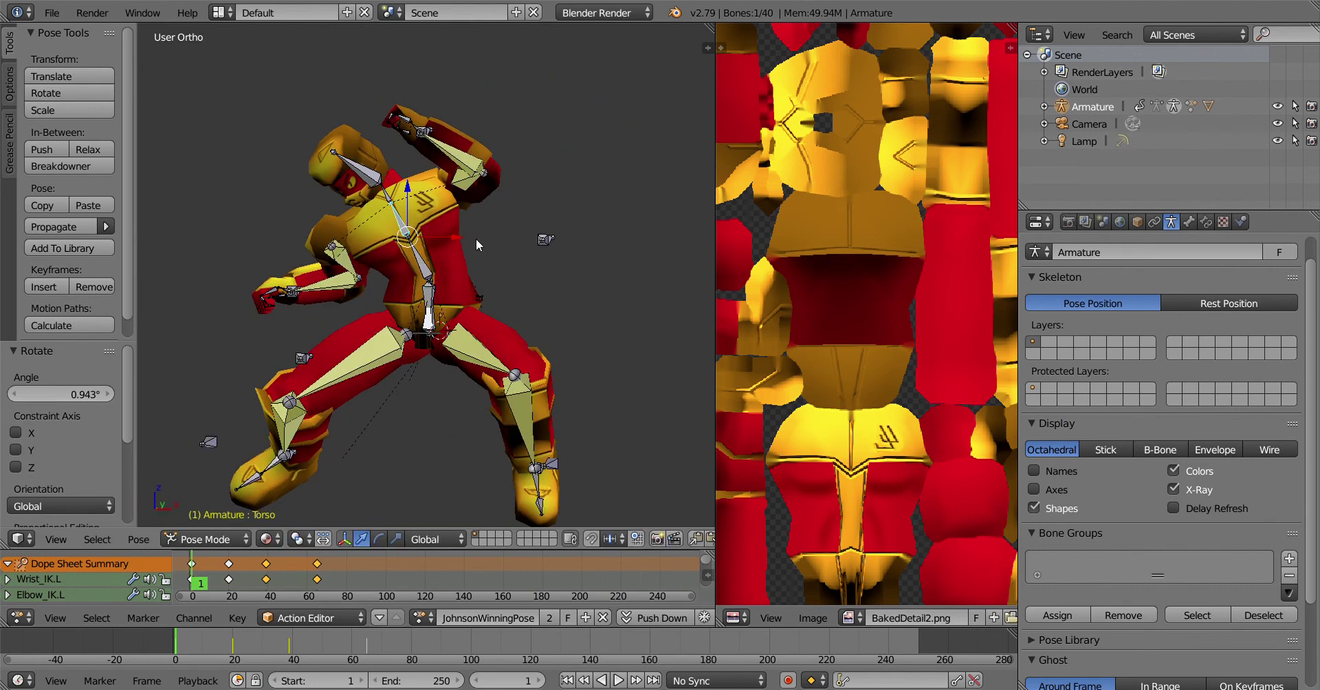